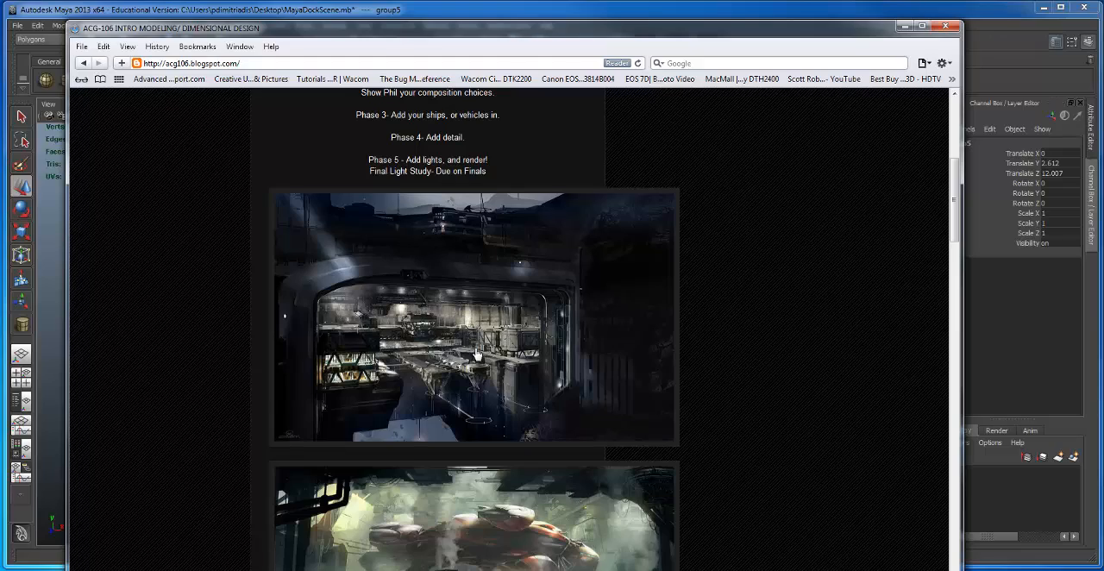
# Step: Review the Loading Dock assignment's five phases and skim the concept art posted below them
pyautogui.scroll(5, 476, 354)
pyautogui.scroll(-3, 472, 358)
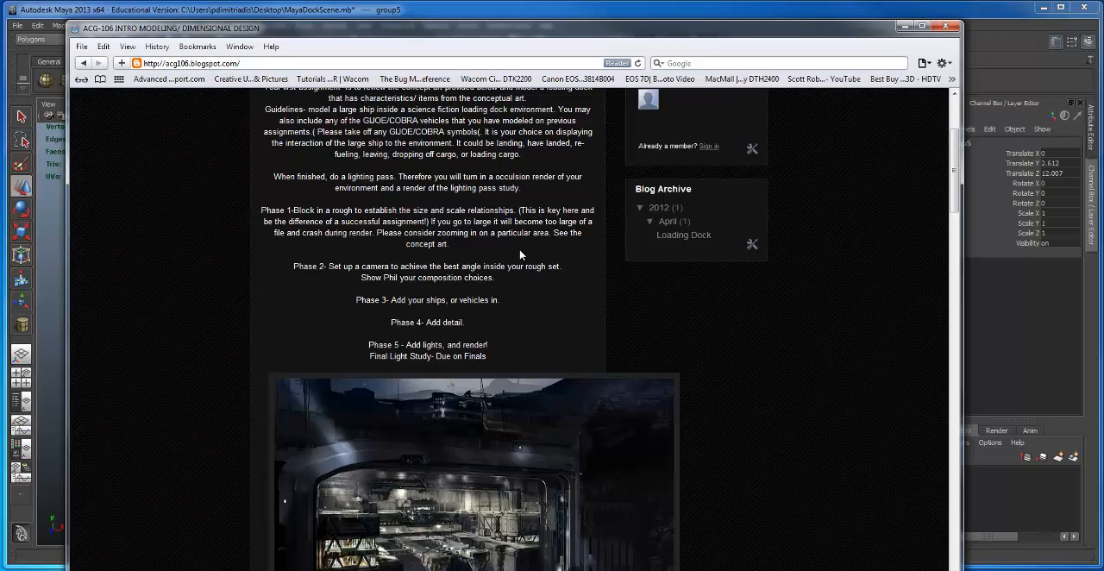
pyautogui.scroll(-2, 604, 398)
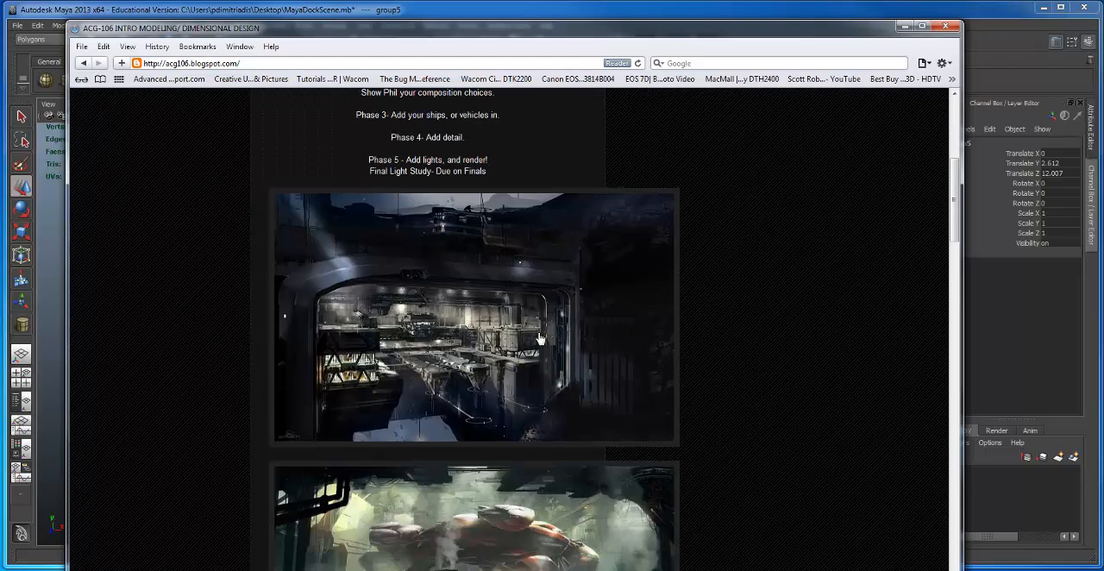
pyautogui.scroll(-2, 542, 343)
pyautogui.scroll(-1, 542, 343)
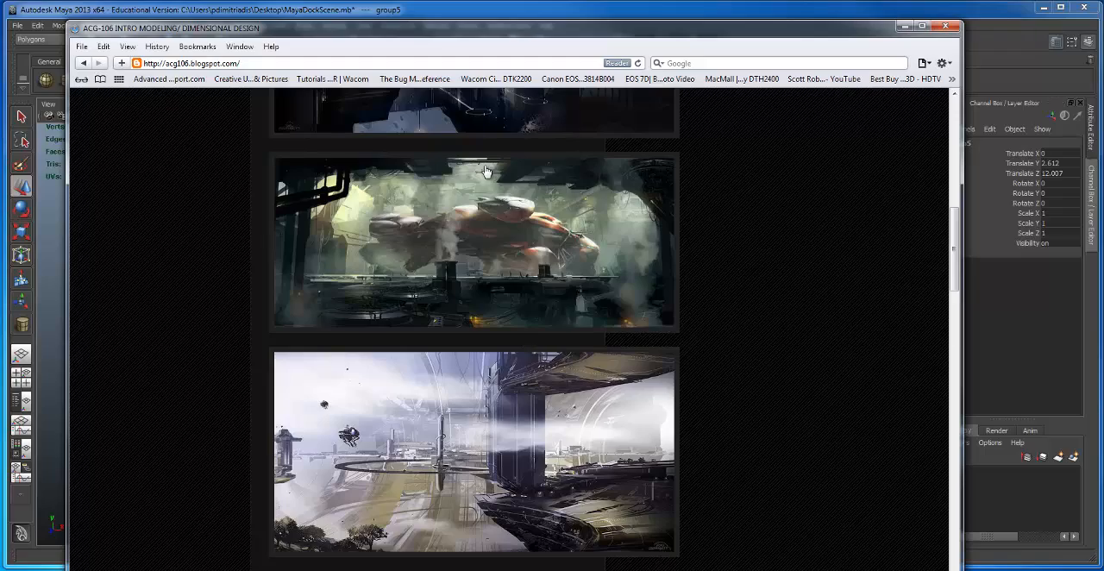
pyautogui.scroll(-2, 550, 405)
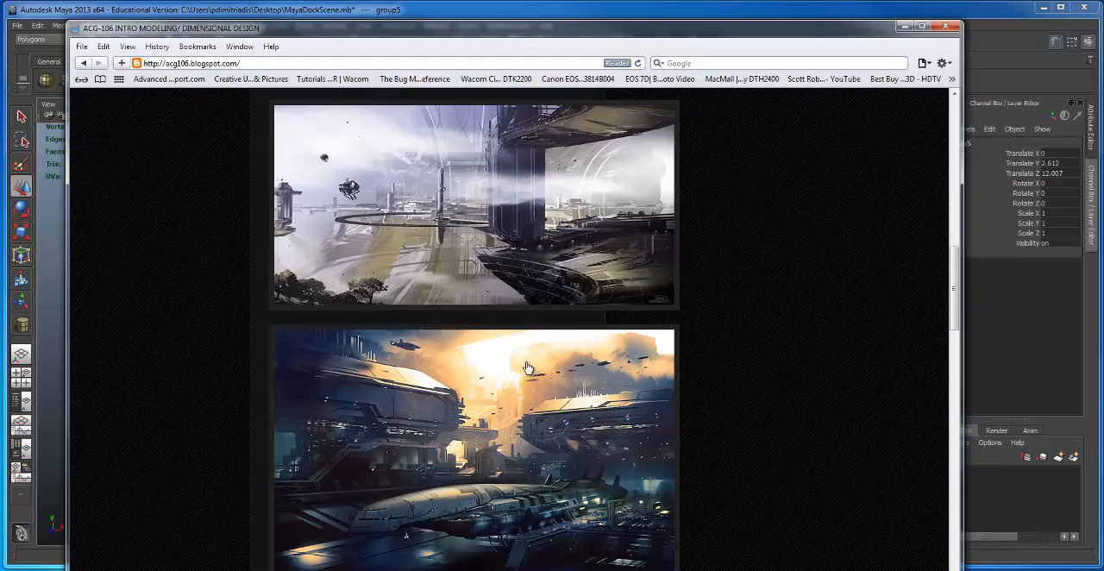
pyautogui.scroll(-6, 529, 371)
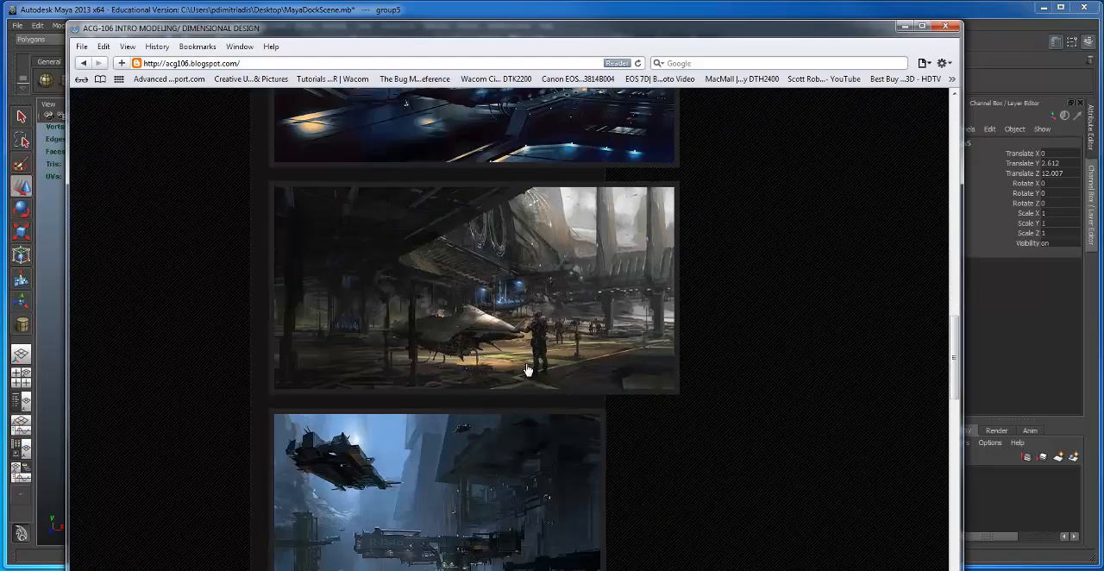
pyautogui.scroll(3, 526, 367)
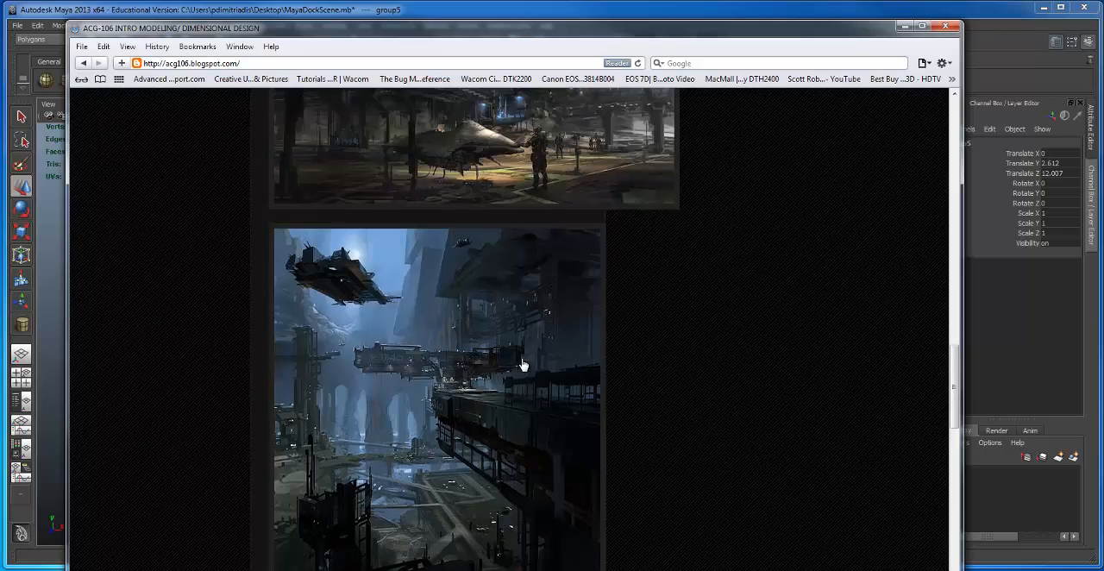
pyautogui.scroll(10, 523, 366)
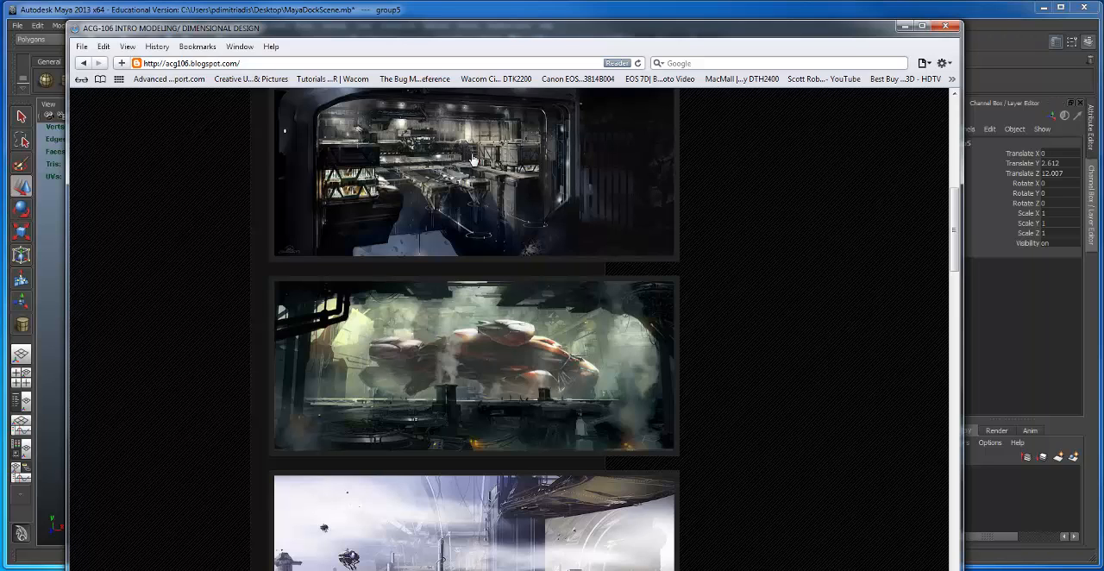
pyautogui.scroll(2, 519, 179)
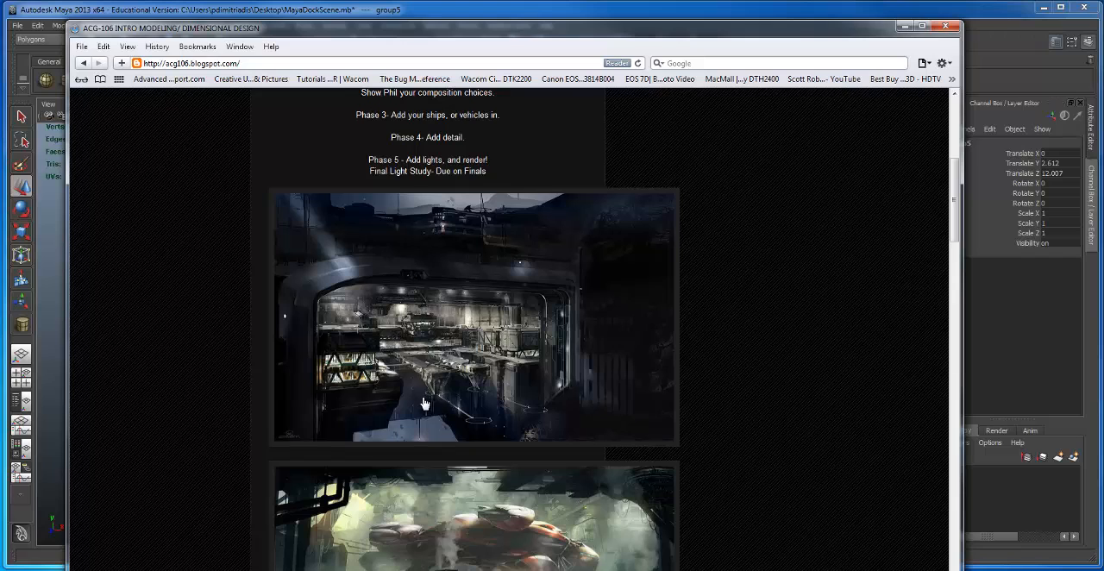
# Step: Examine the first four concept paintings for scale, from the hangar interior to the docked ship at sunset, and return to the guidelines
pyautogui.scroll(-2, 425, 401)
pyautogui.scroll(-1, 423, 402)
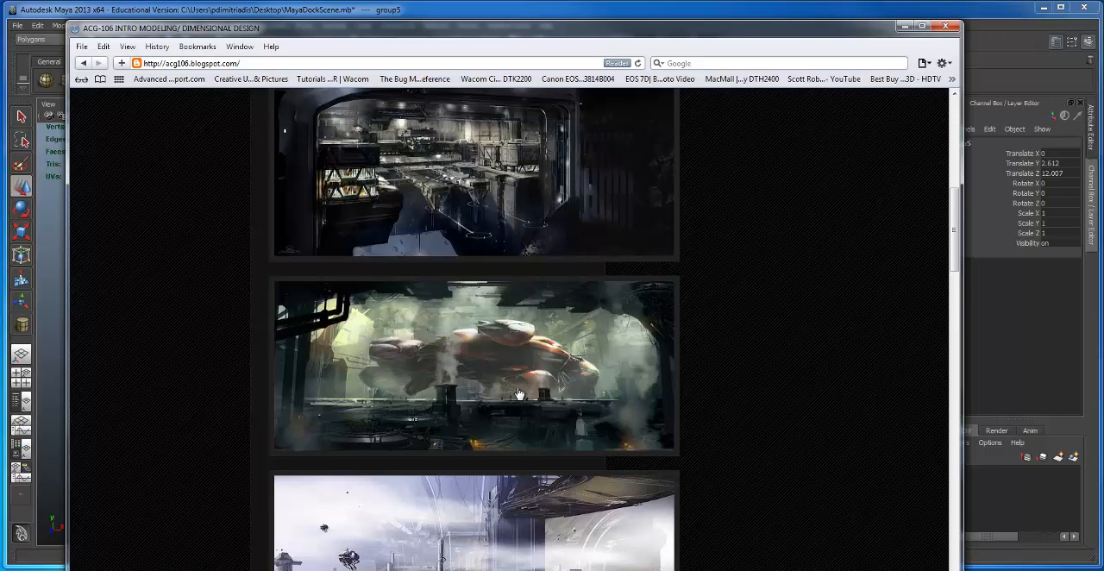
pyautogui.scroll(-1, 517, 393)
pyautogui.scroll(-3, 545, 393)
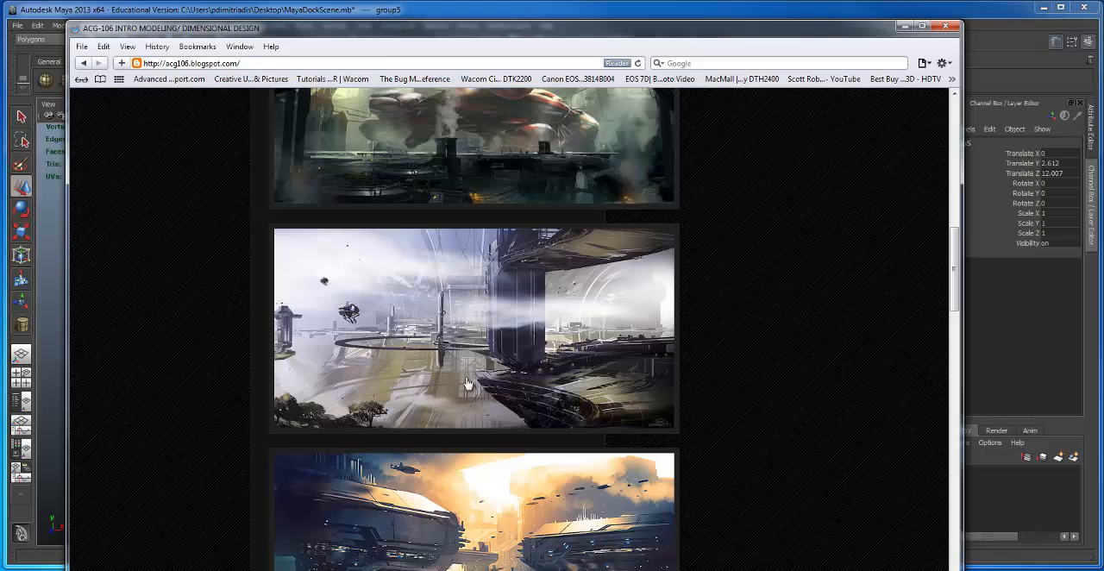
pyautogui.scroll(-3, 635, 383)
pyautogui.scroll(-1, 627, 382)
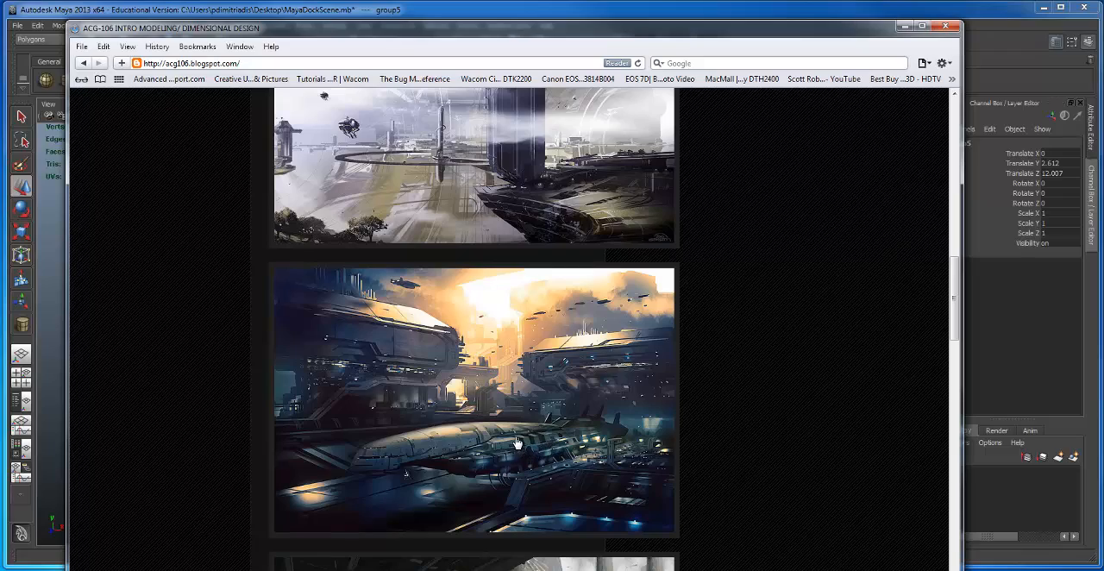
pyautogui.scroll(3, 511, 443)
pyautogui.scroll(10, 509, 438)
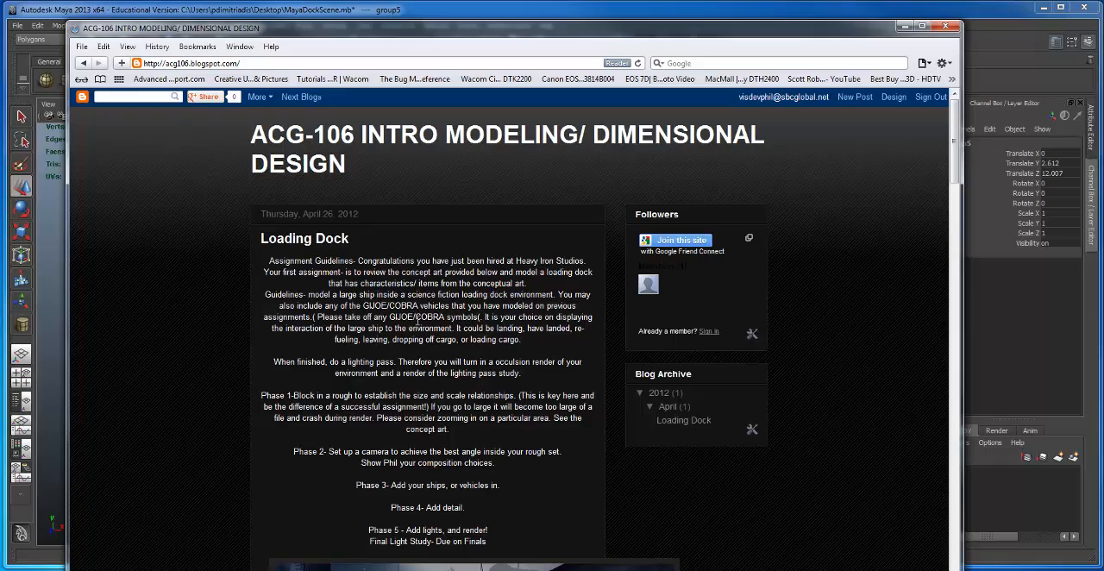
# Step: Study the concept art from the docked ship at sunset down to the tall blue city dock painting
pyautogui.scroll(-5, 417, 319)
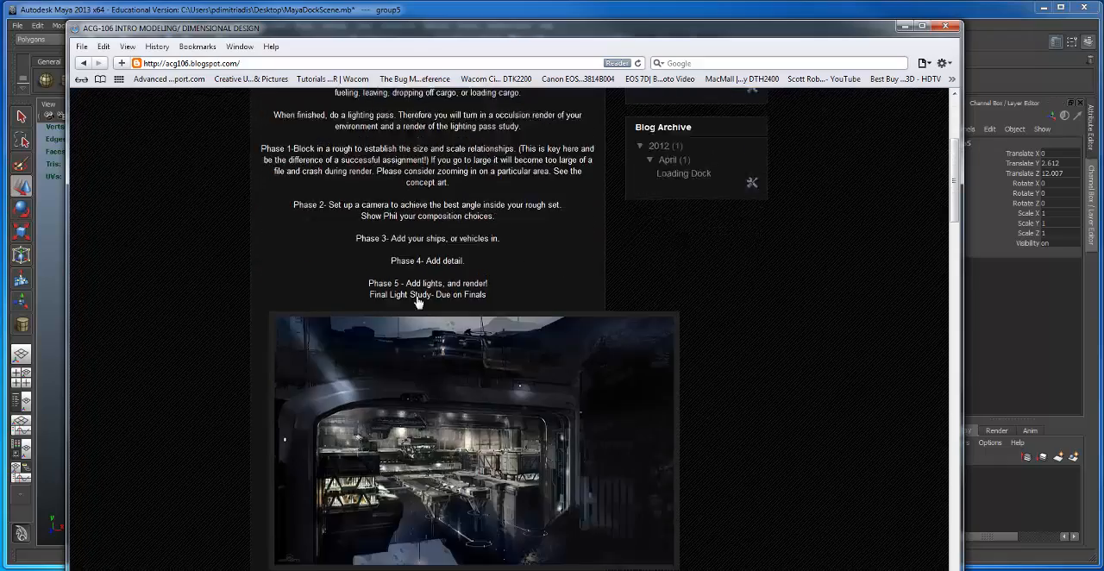
pyautogui.scroll(-15, 417, 300)
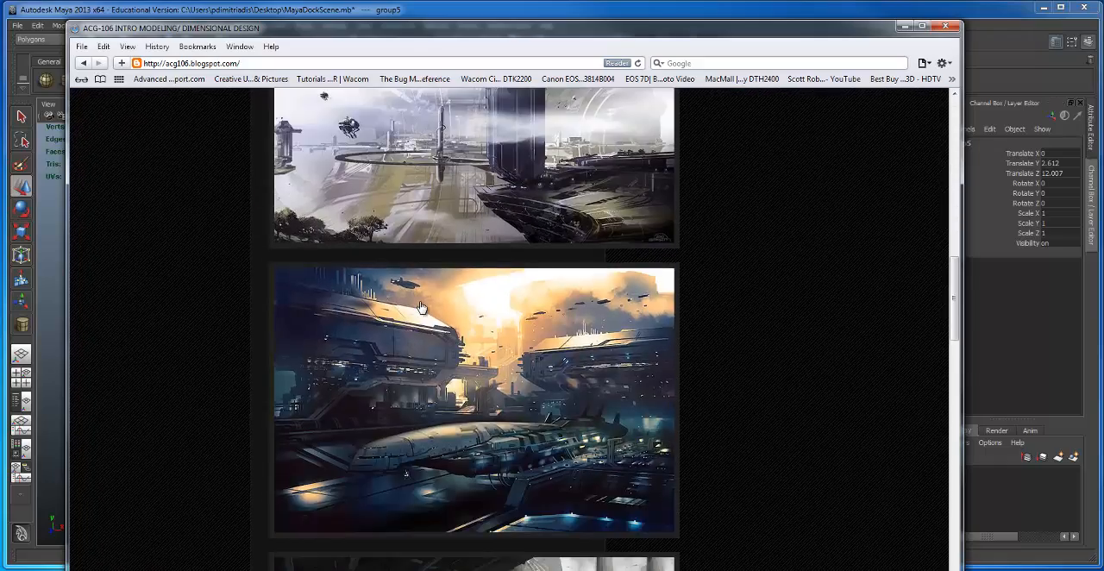
pyautogui.scroll(-6, 420, 308)
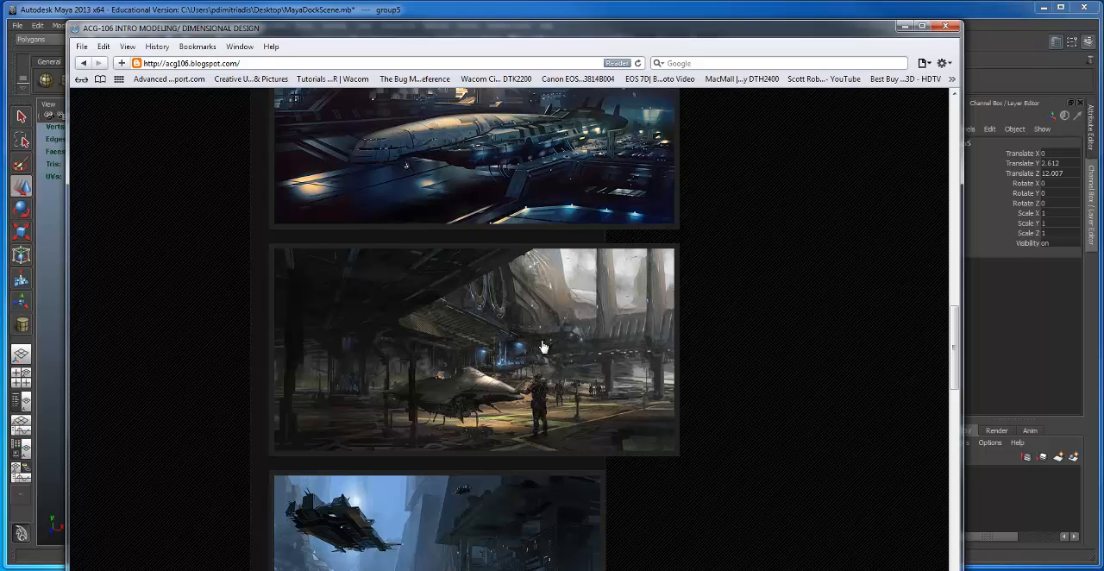
pyautogui.scroll(-1, 544, 347)
pyautogui.scroll(-2, 543, 346)
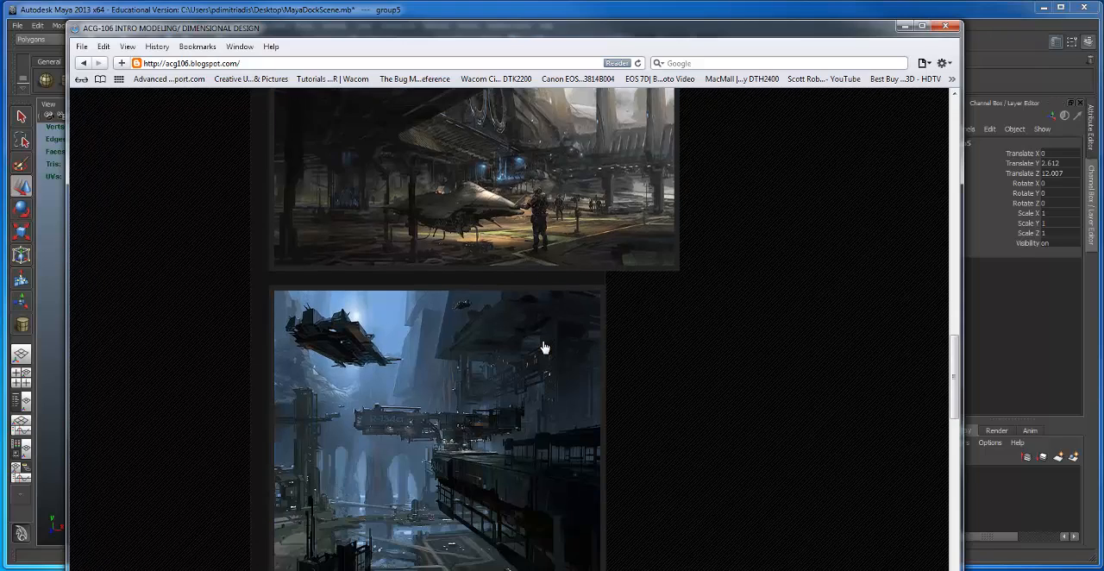
pyautogui.scroll(-1, 543, 347)
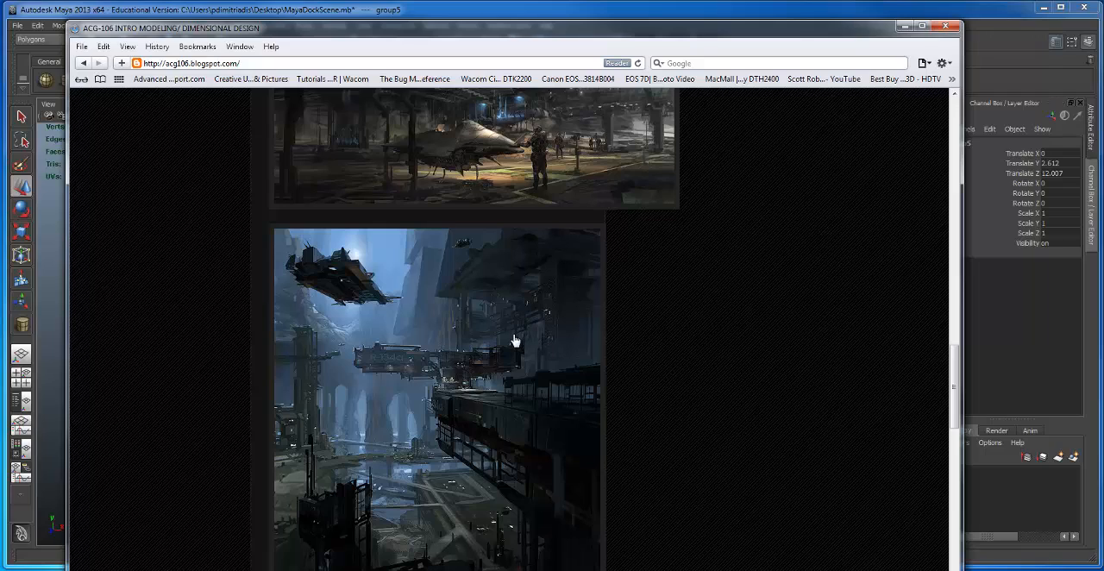
pyautogui.scroll(-10, 513, 343)
pyautogui.scroll(-1, 513, 348)
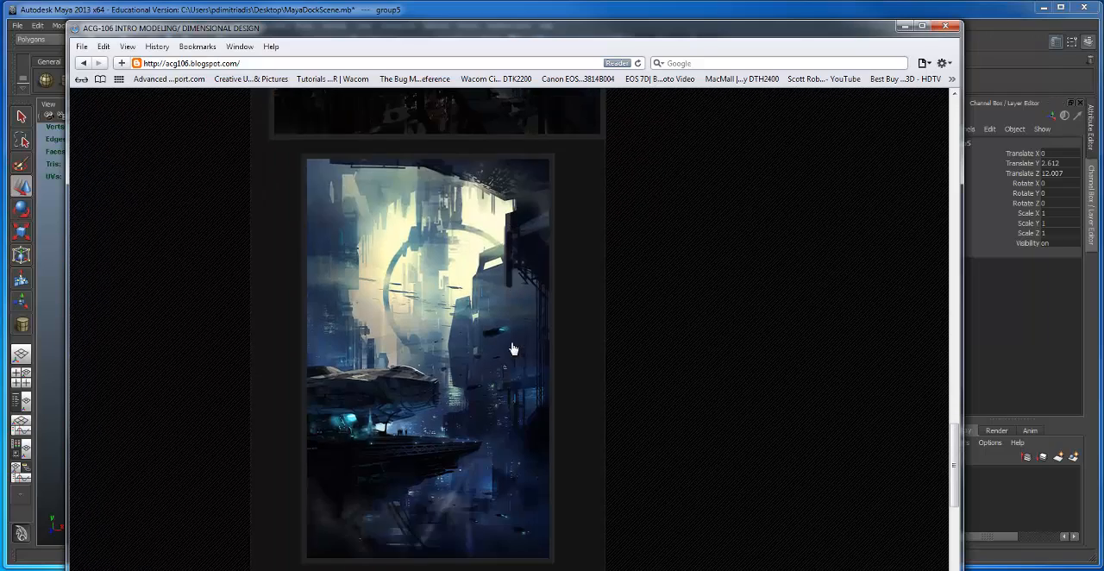
# Step: Examine the hovering cruiser and grayscale dock paintings that close the assignment post
pyautogui.scroll(-6, 504, 340)
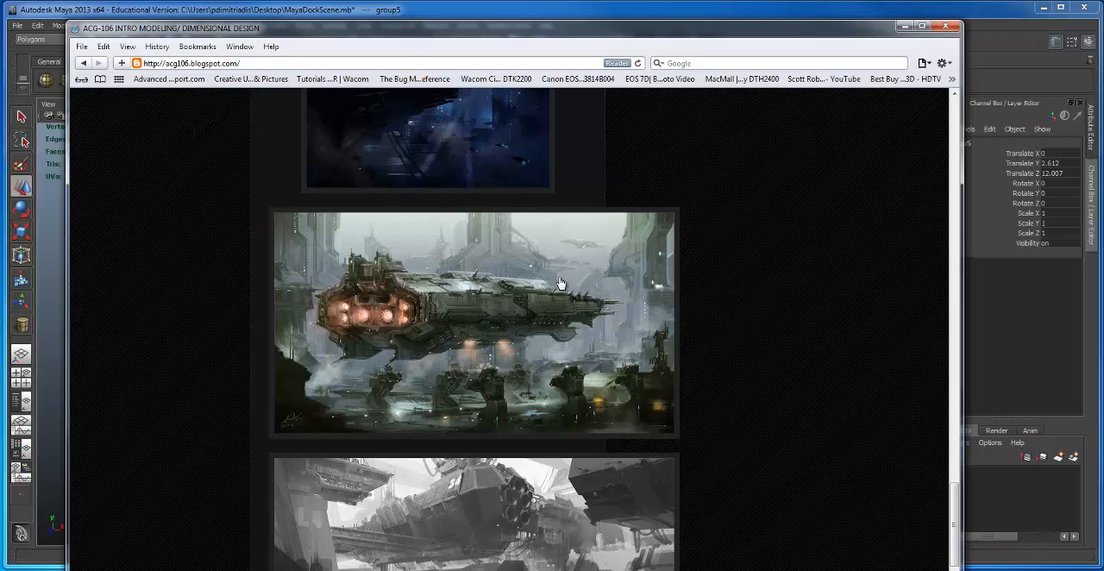
pyautogui.scroll(-1, 558, 363)
pyautogui.scroll(-2, 558, 362)
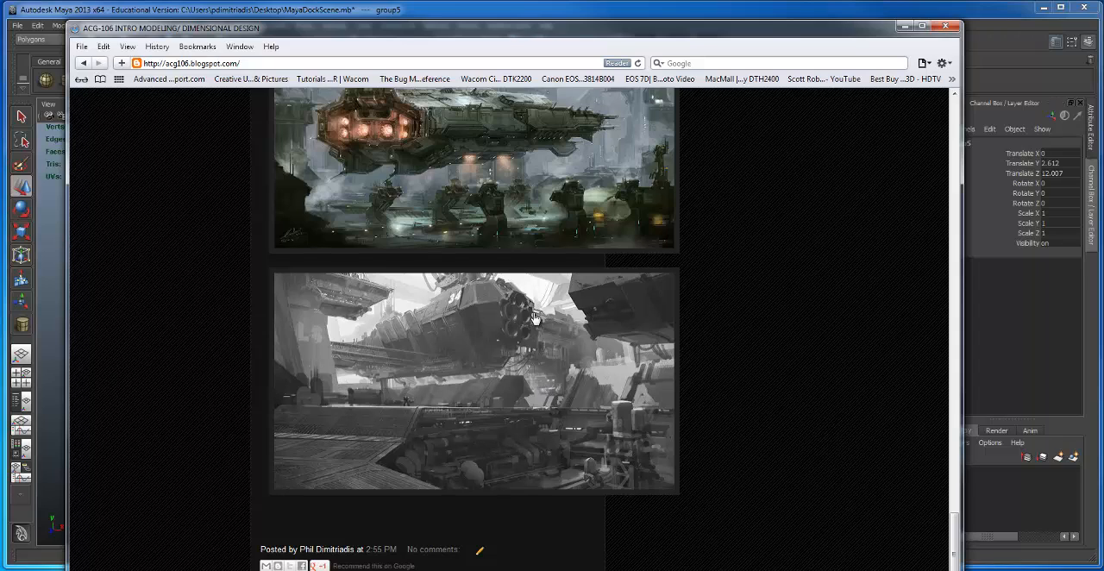
pyautogui.scroll(-2, 491, 314)
pyautogui.scroll(3, 488, 314)
pyautogui.scroll(5, 488, 314)
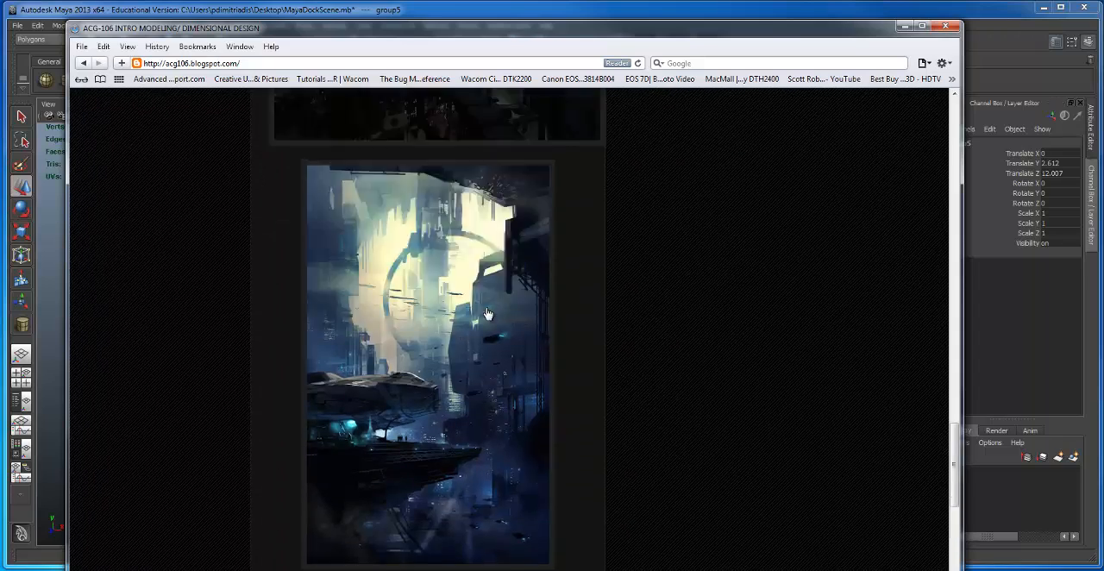
pyautogui.scroll(5, 699, 211)
# Step: Switch to the Maya dock scene and scale the large ship uniformly to about 1.965
pyautogui.moveTo(726, 33); pyautogui.dragTo(2, 567)
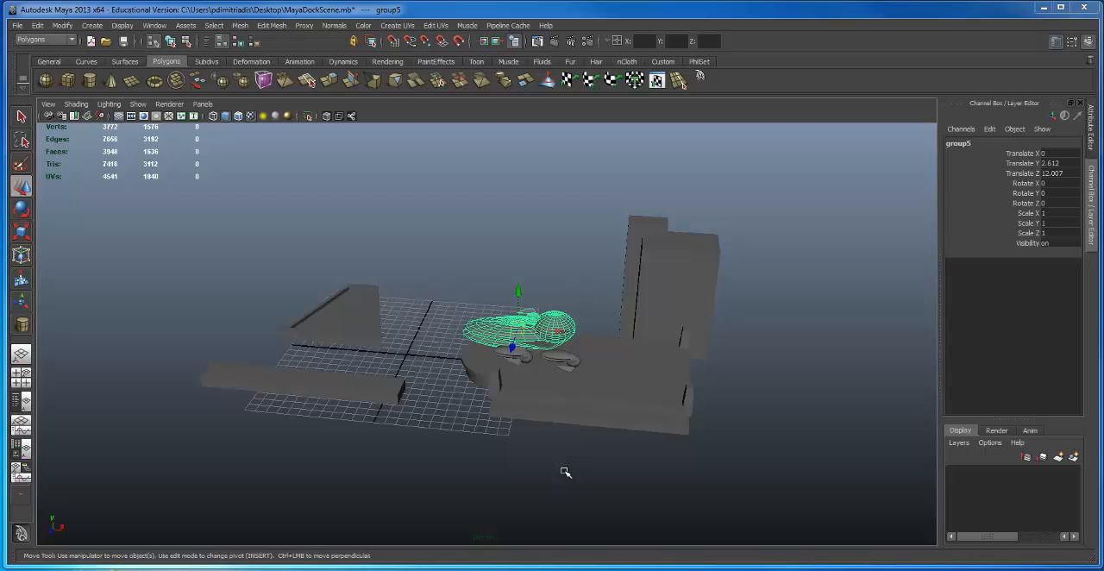
pyautogui.keyDown('alt'); pyautogui.moveTo(457, 355); pyautogui.dragTo(594, 271); pyautogui.keyUp('alt')
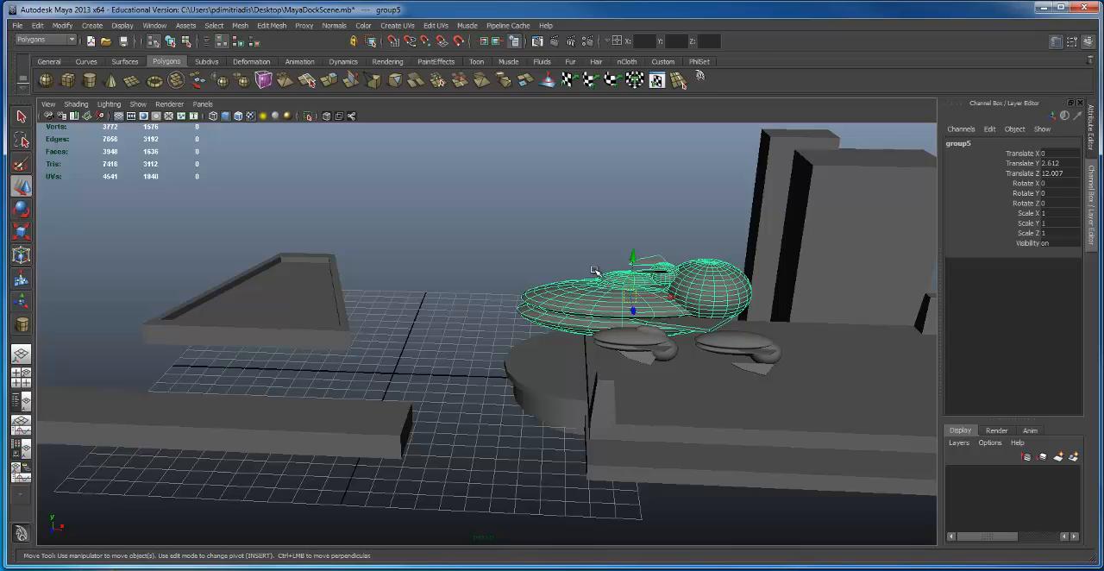
pyautogui.scroll(-3, 638, 336)
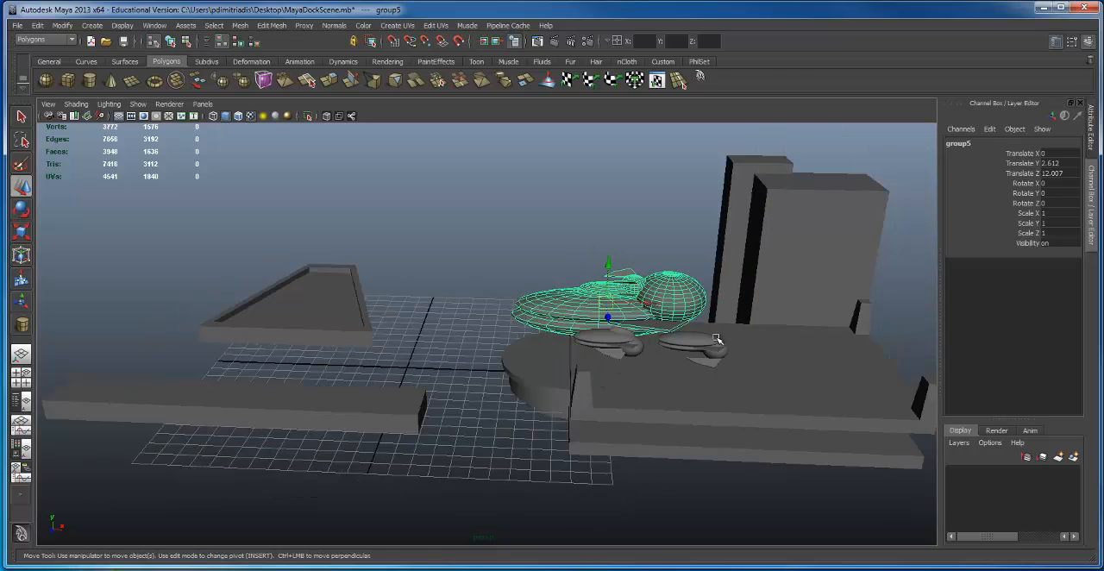
pyautogui.scroll(-3, 500, 305)
pyautogui.keyDown('alt'); pyautogui.moveTo(499, 305); pyautogui.dragTo(436, 321); pyautogui.keyUp('alt')
pyautogui.keyDown('alt'); pyautogui.moveTo(436, 321); pyautogui.dragTo(387, 343, button='right'); pyautogui.keyUp('alt')
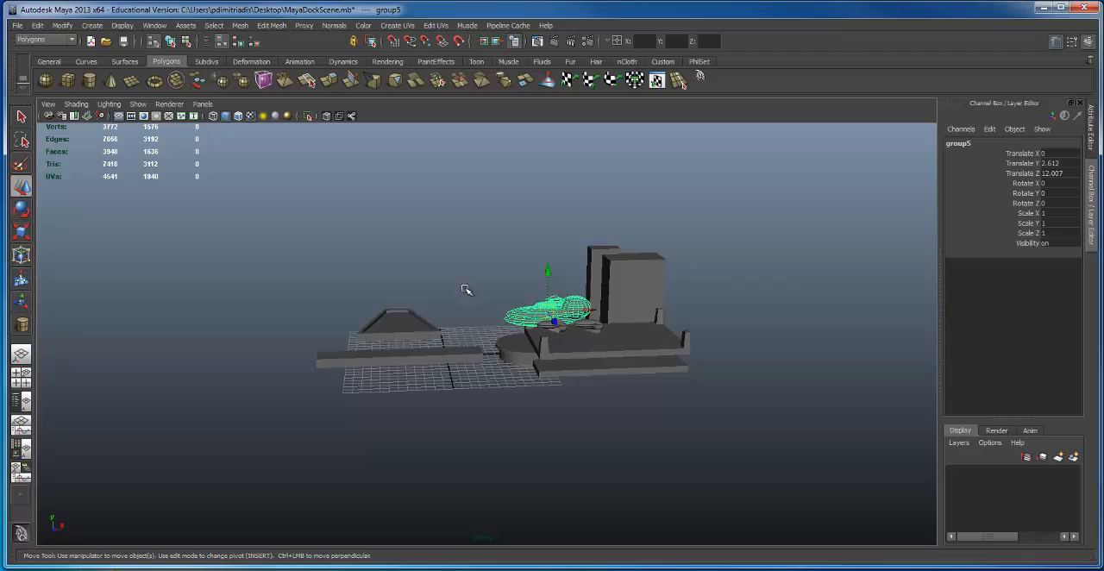
pyautogui.keyDown('alt'); pyautogui.moveTo(463, 323); pyautogui.dragTo(727, 288, button='right'); pyautogui.keyUp('alt')
pyautogui.moveTo(727, 289)
pyautogui.keyDown('alt'); pyautogui.mouseDown()
pyautogui.moveTo(656, 366)
pyautogui.moveTo(689, 291)
pyautogui.moveTo(653, 310)
pyautogui.moveTo(638, 328)
pyautogui.moveTo(720, 328)
pyautogui.moveTo(662, 296)
pyautogui.moveTo(720, 295)
pyautogui.mouseUp(); pyautogui.keyUp('alt')
pyautogui.press('r')
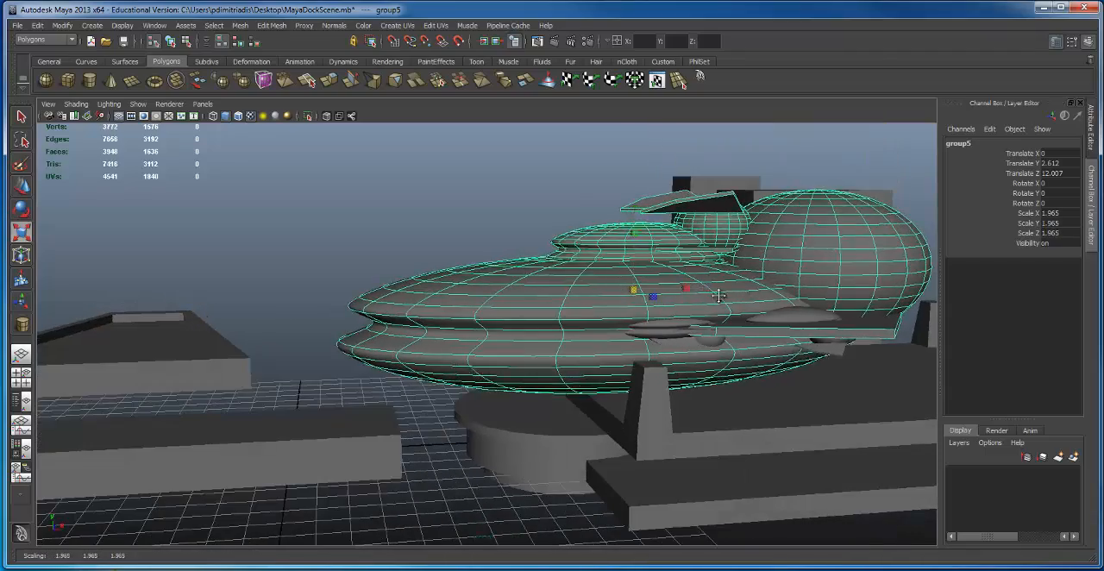
# Step: Move the enlarged ship up and away from the platform, to about 3.383 in Y and 5.241 in Z
pyautogui.keyDown('alt'); pyautogui.moveTo(668, 252); pyautogui.dragTo(652, 277, button='middle'); pyautogui.keyUp('alt')
pyautogui.press('w')
pyautogui.moveTo(617, 271); pyautogui.dragTo(597, 245)
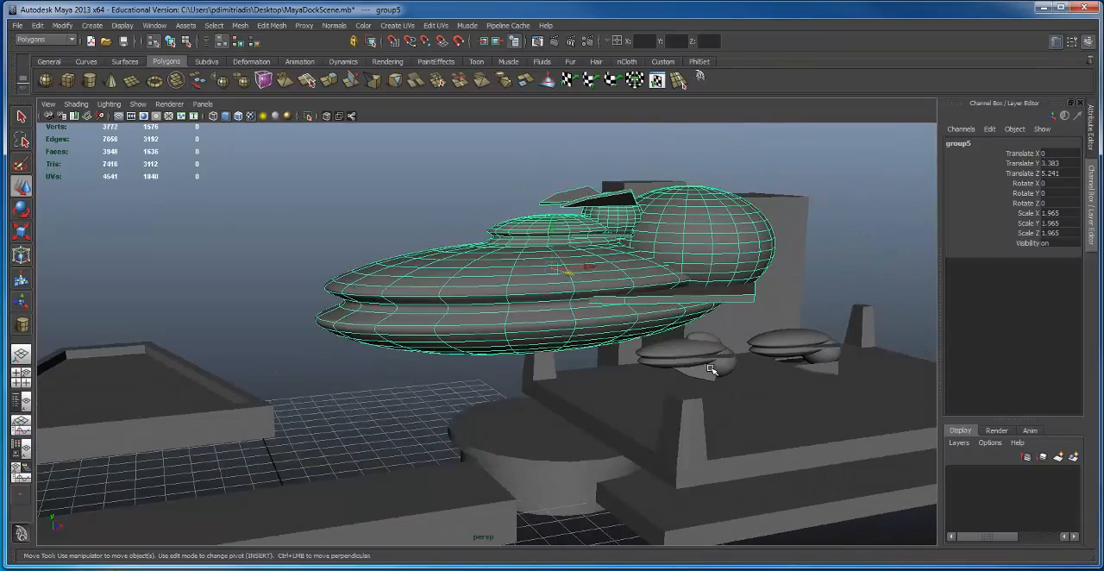
# Step: Enlarge the two small ships beside the large one, the farther ship to about 0.826 in X and Z and 0.935 in Y
pyautogui.click(712, 368)
pyautogui.keyDown('alt'); pyautogui.moveTo(712, 368); pyautogui.dragTo(642, 337); pyautogui.keyUp('alt')
pyautogui.keyDown('alt'); pyautogui.moveTo(642, 338); pyautogui.dragTo(743, 356, button='right'); pyautogui.keyUp('alt')
pyautogui.keyDown('alt'); pyautogui.moveTo(743, 355); pyautogui.dragTo(684, 382, button='middle'); pyautogui.keyUp('alt')
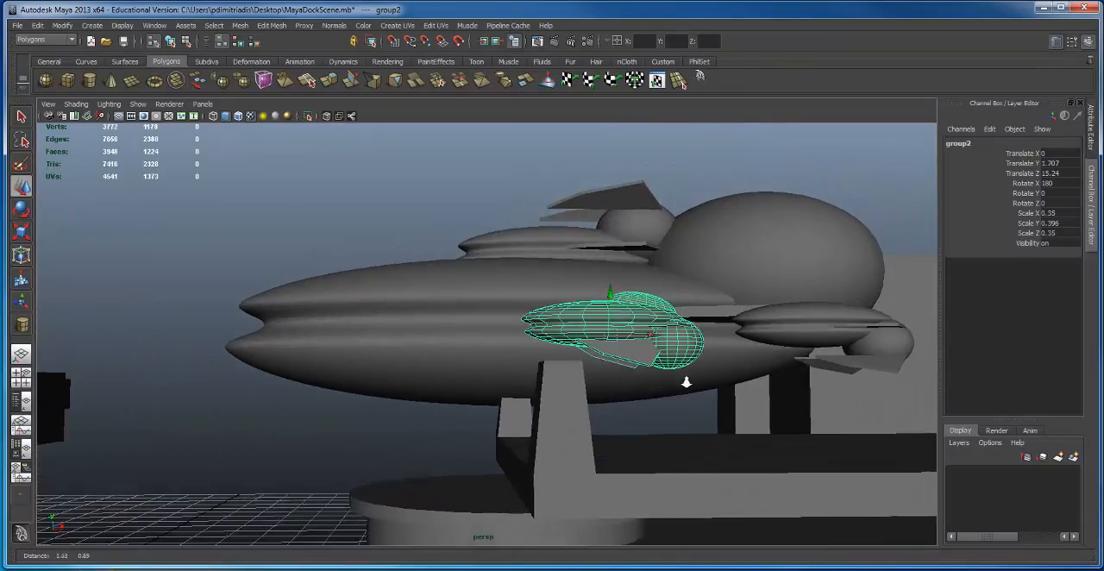
pyautogui.keyDown('alt'); pyautogui.moveTo(685, 382); pyautogui.dragTo(576, 377); pyautogui.keyUp('alt')
pyautogui.press('r')
pyautogui.keyDown('alt'); pyautogui.moveTo(796, 374); pyautogui.dragTo(678, 390, button='middle'); pyautogui.keyUp('alt')
pyautogui.click(758, 370)
pyautogui.keyDown('alt'); pyautogui.moveTo(758, 370); pyautogui.dragTo(733, 376, button='middle'); pyautogui.keyUp('alt')
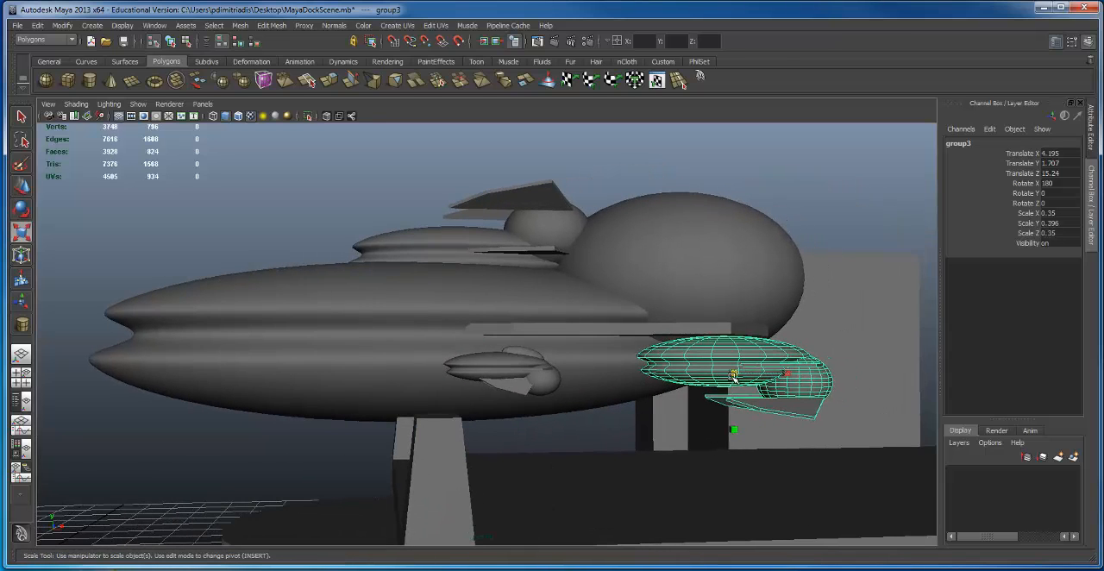
pyautogui.click(501, 372)
pyautogui.keyDown('alt'); pyautogui.moveTo(501, 373); pyautogui.dragTo(600, 401); pyautogui.keyUp('alt')
pyautogui.click(778, 397)
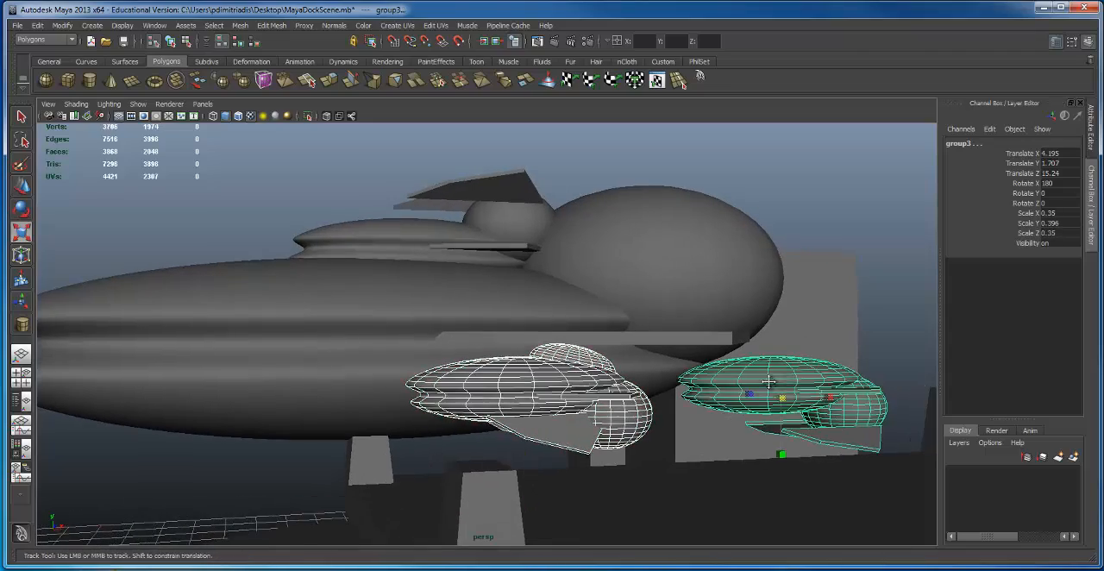
pyautogui.moveTo(778, 397); pyautogui.dragTo(960, 413)
pyautogui.keyDown('alt'); pyautogui.moveTo(682, 380); pyautogui.dragTo(534, 342); pyautogui.keyUp('alt')
pyautogui.click(544, 360)
pyautogui.keyDown('alt'); pyautogui.moveTo(534, 343); pyautogui.dragTo(590, 317, button='middle'); pyautogui.keyUp('alt')
pyautogui.keyDown('shift'); pyautogui.click(597, 352); pyautogui.keyUp('shift')
pyautogui.press('w')
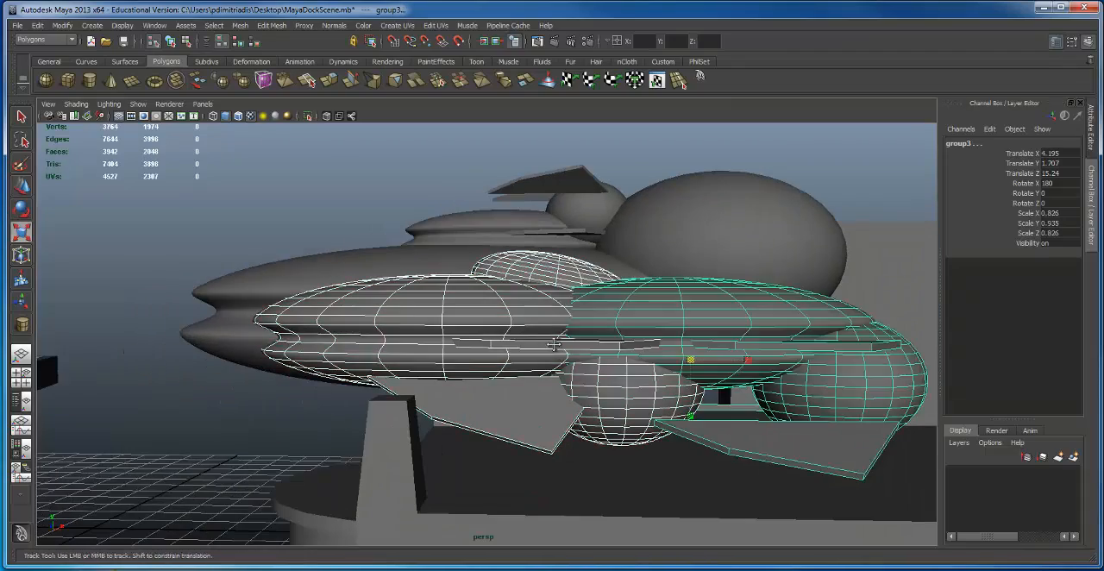
# Step: Spread the two enlarged small ships apart, to about -5.87 and 4.42 in X
pyautogui.keyDown('alt'); pyautogui.moveTo(597, 352); pyautogui.dragTo(664, 329); pyautogui.keyUp('alt')
pyautogui.moveTo(895, 303); pyautogui.dragTo(434, 279)
pyautogui.click(718, 285)
pyautogui.click(466, 235)
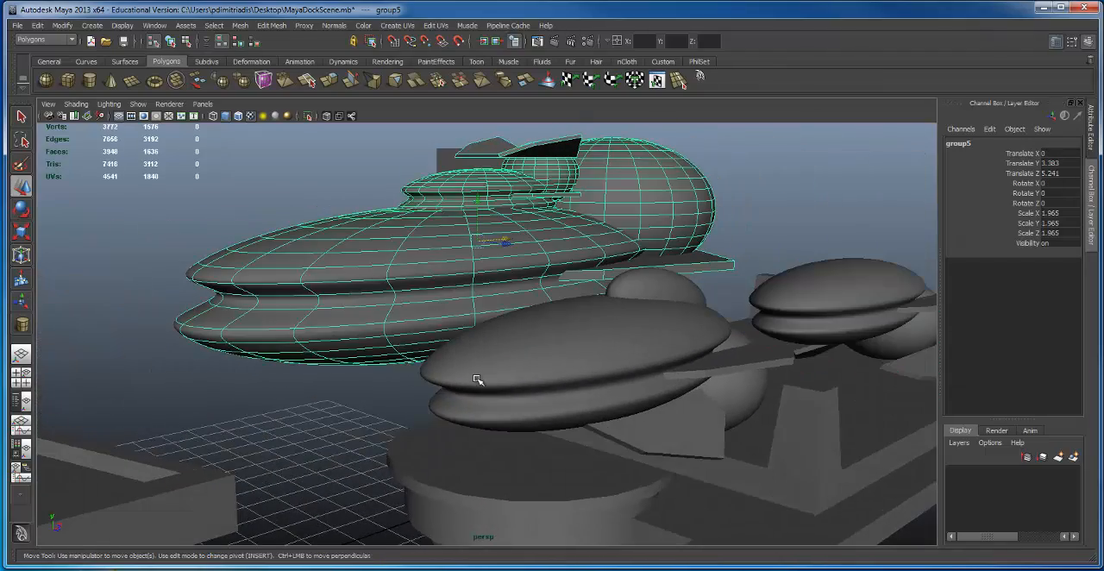
# Step: Group the two small ships and scale them down together until they are tiny compared with the large ship
pyautogui.click(663, 313)
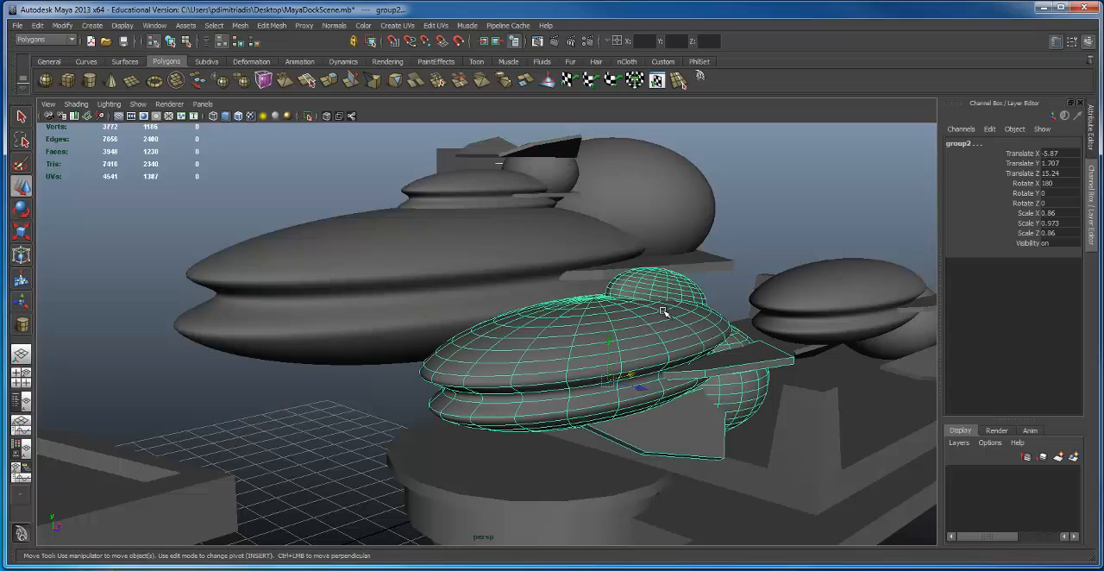
pyautogui.click(846, 298)
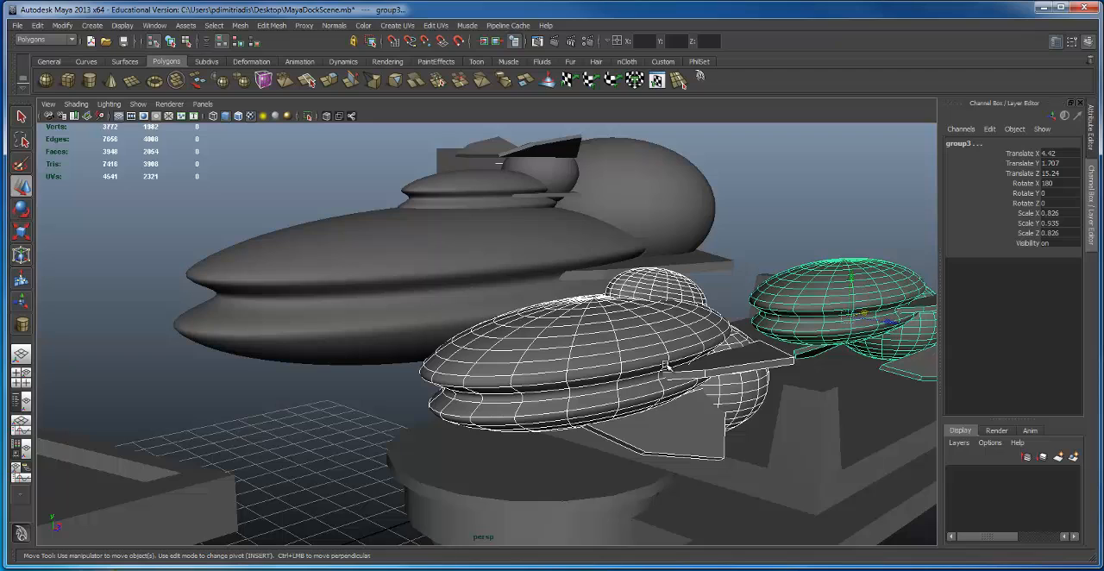
pyautogui.keyDown('alt'); pyautogui.moveTo(712, 302); pyautogui.dragTo(687, 337); pyautogui.keyUp('alt')
pyautogui.hotkey('ctrl', 'g')
pyautogui.press('r')
pyautogui.keyDown('alt'); pyautogui.moveTo(632, 368); pyautogui.dragTo(500, 337, button='right'); pyautogui.keyUp('alt')
pyautogui.moveTo(583, 358); pyautogui.dragTo(345, 372)
pyautogui.keyDown('alt'); pyautogui.moveTo(664, 371); pyautogui.dragTo(444, 362); pyautogui.keyUp('alt')
pyautogui.keyDown('alt'); pyautogui.moveTo(446, 361); pyautogui.dragTo(483, 345); pyautogui.keyUp('alt')
# Step: Move the two tiny ships onto the middle of the landing platform, then select the platform
pyautogui.press('w')
pyautogui.moveTo(614, 307); pyautogui.dragTo(741, 345)
pyautogui.keyDown('alt'); pyautogui.moveTo(716, 331); pyautogui.dragTo(673, 331, button='middle'); pyautogui.keyUp('alt')
pyautogui.hotkey('ctrl', 'shift', 'g')
pyautogui.click(667, 353)
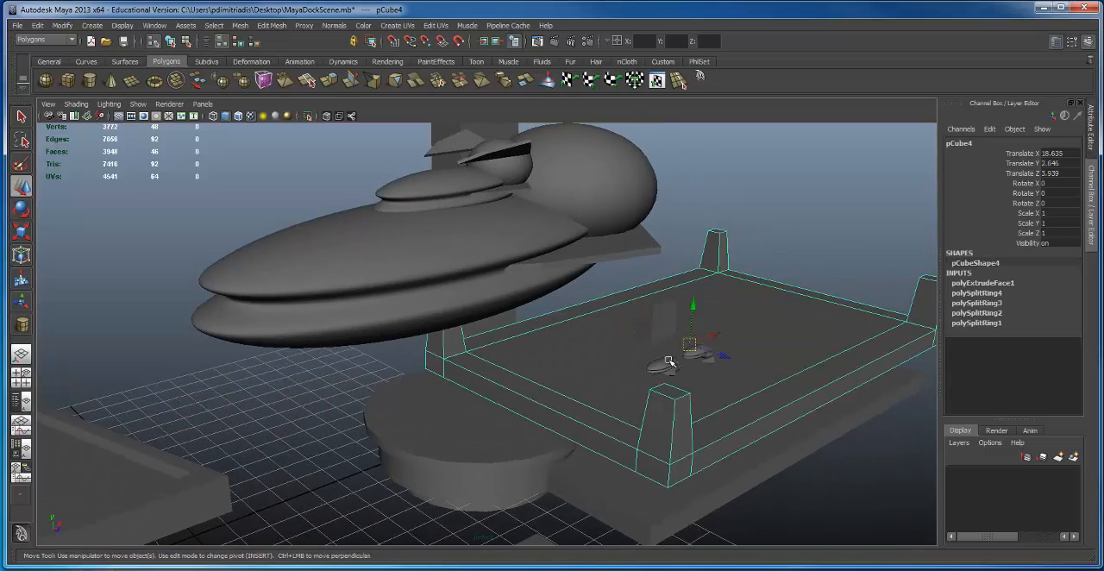
# Step: Compare the tiny ships with the large ship from close to the landing platform, and select the large ship
pyautogui.click(667, 362)
pyautogui.keyDown('shift'); pyautogui.click(705, 346); pyautogui.keyUp('shift')
pyautogui.moveTo(705, 347); pyautogui.dragTo(532, 286)
pyautogui.click(667, 314)
pyautogui.keyDown('alt'); pyautogui.moveTo(624, 310); pyautogui.dragTo(630, 414); pyautogui.keyUp('alt')
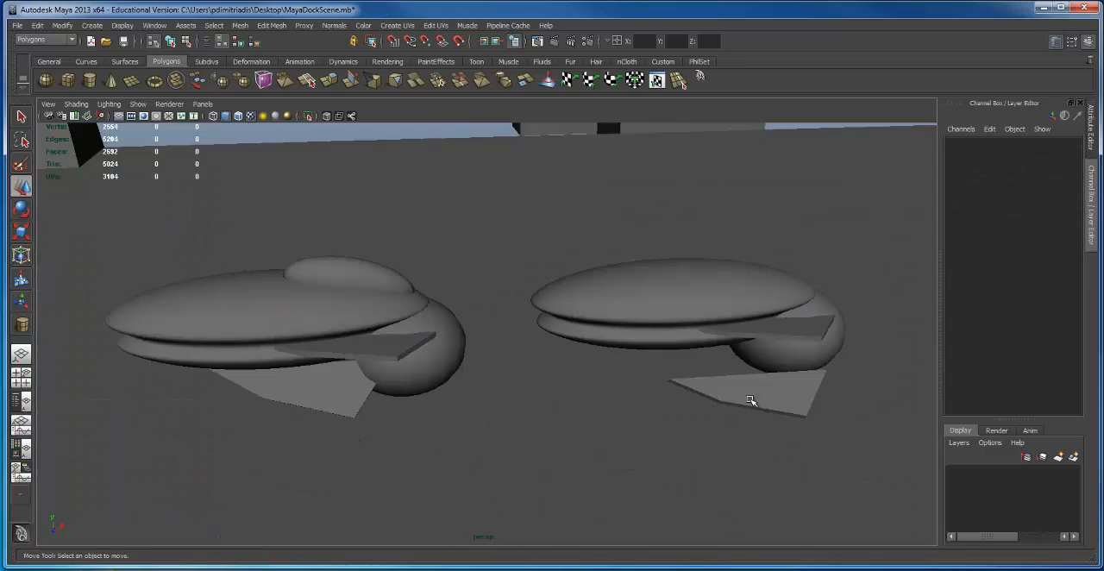
pyautogui.keyDown('alt'); pyautogui.moveTo(750, 400); pyautogui.dragTo(643, 301); pyautogui.keyUp('alt')
pyautogui.click(678, 162)
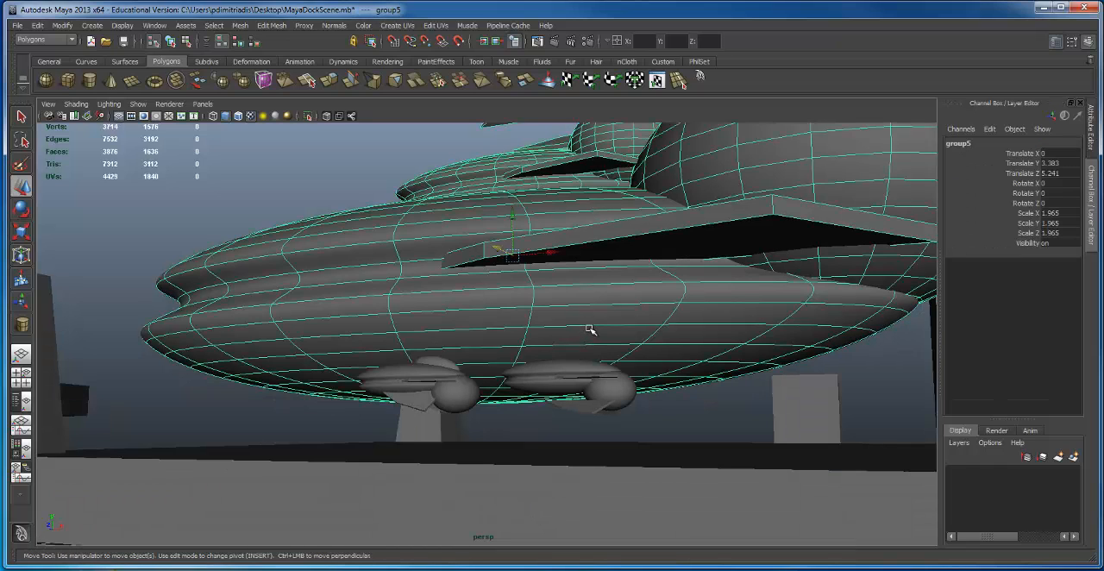
# Step: Move the large ship along Z to 4.066 and check its position over the dock from several angles
pyautogui.keyDown('alt'); pyautogui.moveTo(514, 298); pyautogui.dragTo(536, 329); pyautogui.keyUp('alt')
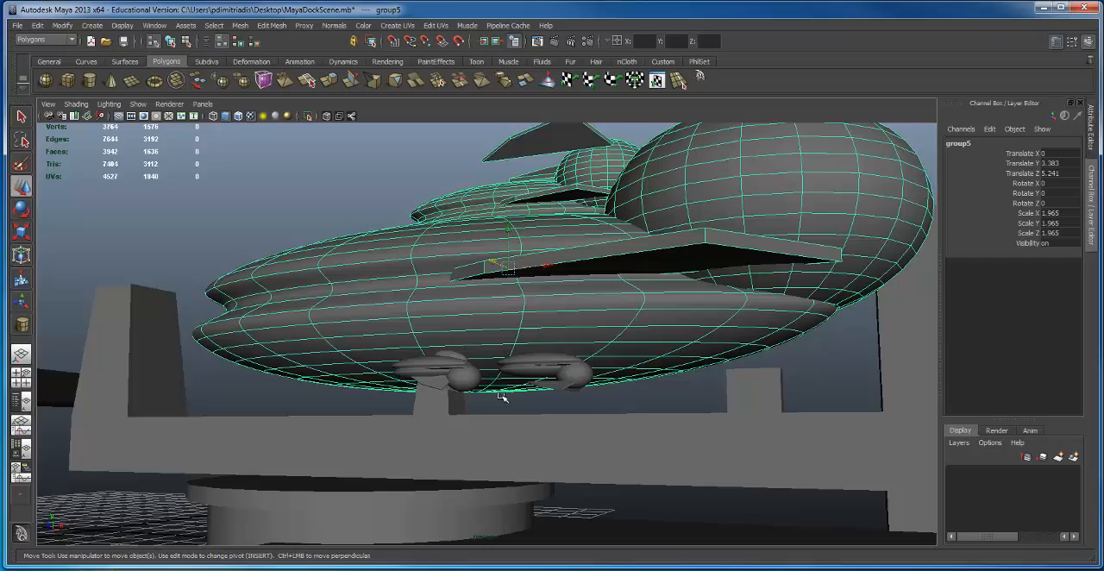
pyautogui.keyDown('alt'); pyautogui.moveTo(501, 397); pyautogui.dragTo(658, 402); pyautogui.keyUp('alt')
pyautogui.keyDown('alt'); pyautogui.moveTo(657, 402); pyautogui.dragTo(478, 328, button='right'); pyautogui.keyUp('alt')
pyautogui.keyDown('alt'); pyautogui.moveTo(477, 327); pyautogui.dragTo(562, 330); pyautogui.keyUp('alt')
pyautogui.keyDown('alt'); pyautogui.moveTo(561, 330); pyautogui.dragTo(259, 314, button='right'); pyautogui.keyUp('alt')
pyautogui.keyDown('alt'); pyautogui.moveTo(371, 327); pyautogui.dragTo(596, 333); pyautogui.keyUp('alt')
pyautogui.moveTo(602, 325); pyautogui.dragTo(612, 349, button='middle')
pyautogui.keyDown('alt'); pyautogui.moveTo(592, 325); pyautogui.dragTo(456, 249); pyautogui.keyUp('alt')
pyautogui.keyDown('alt'); pyautogui.moveTo(456, 248); pyautogui.dragTo(548, 289, button='right'); pyautogui.keyUp('alt')
pyautogui.keyDown('alt'); pyautogui.moveTo(549, 288); pyautogui.dragTo(549, 301, button='middle'); pyautogui.keyUp('alt')
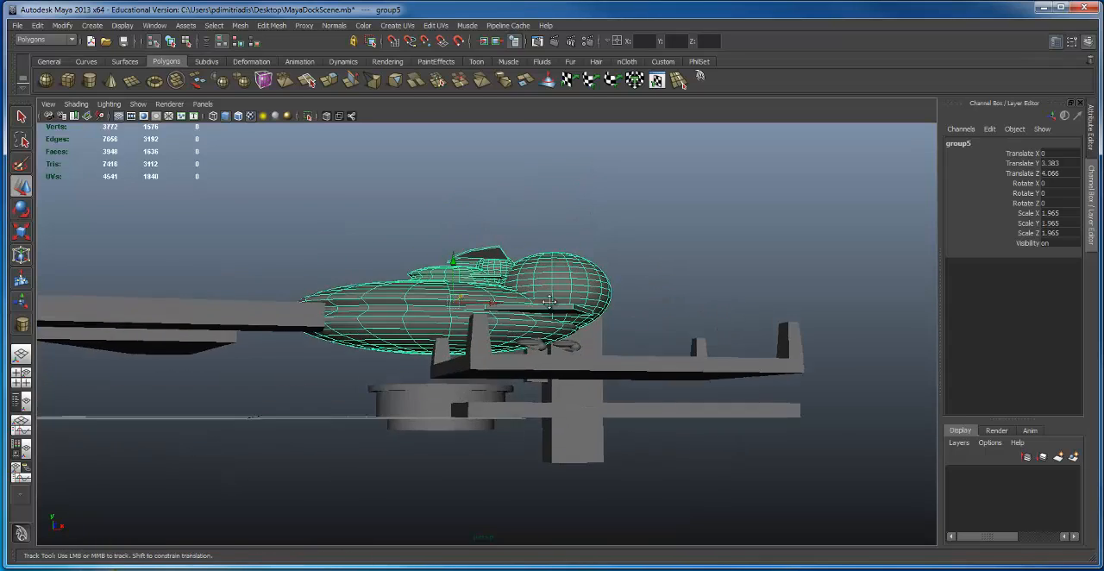
pyautogui.keyDown('alt'); pyautogui.moveTo(550, 302); pyautogui.dragTo(529, 316); pyautogui.keyUp('alt')
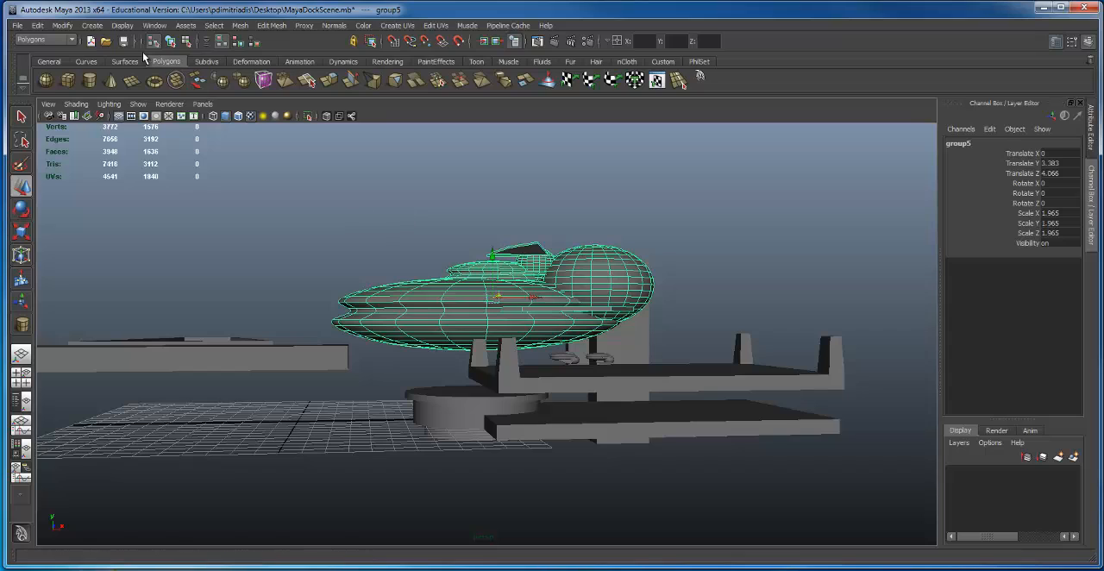
# Step: Create a camera and raise it above the grid to 8.73 in Y
pyautogui.click(92, 26)
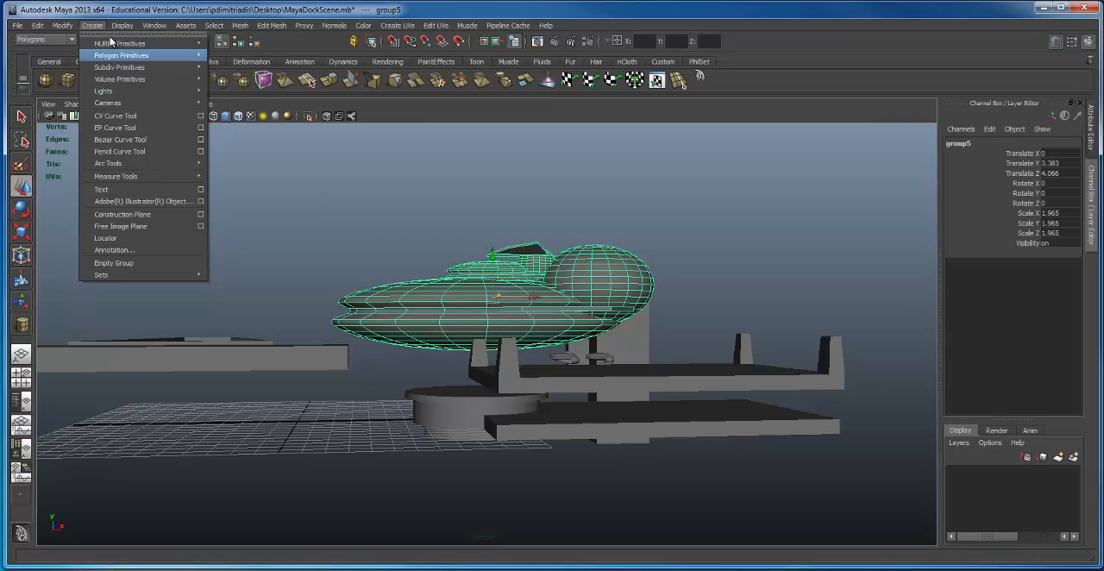
pyautogui.moveTo(111, 106)
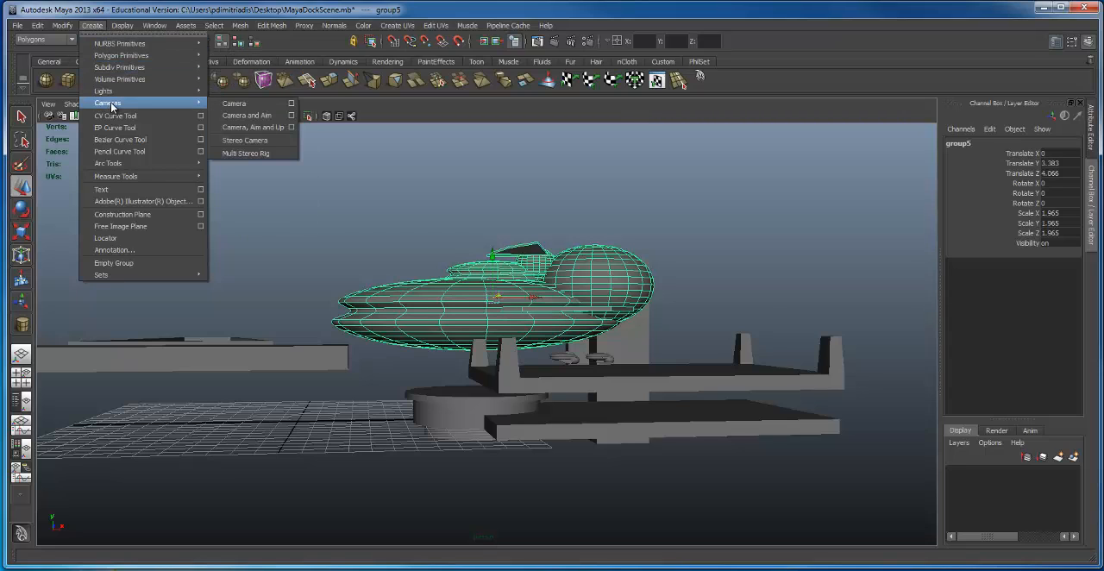
pyautogui.click(242, 106)
pyautogui.keyDown('alt'); pyautogui.moveTo(438, 328); pyautogui.dragTo(95, 204); pyautogui.keyUp('alt')
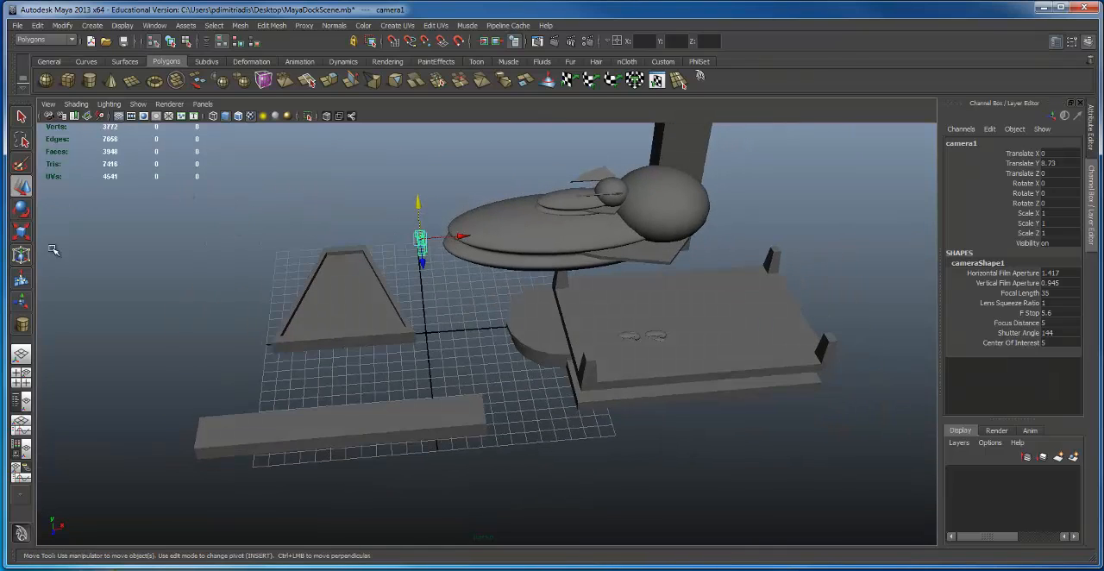
# Step: Show the outliner beside the perspective view and rename the new camera as Main
pyautogui.click(21, 403)
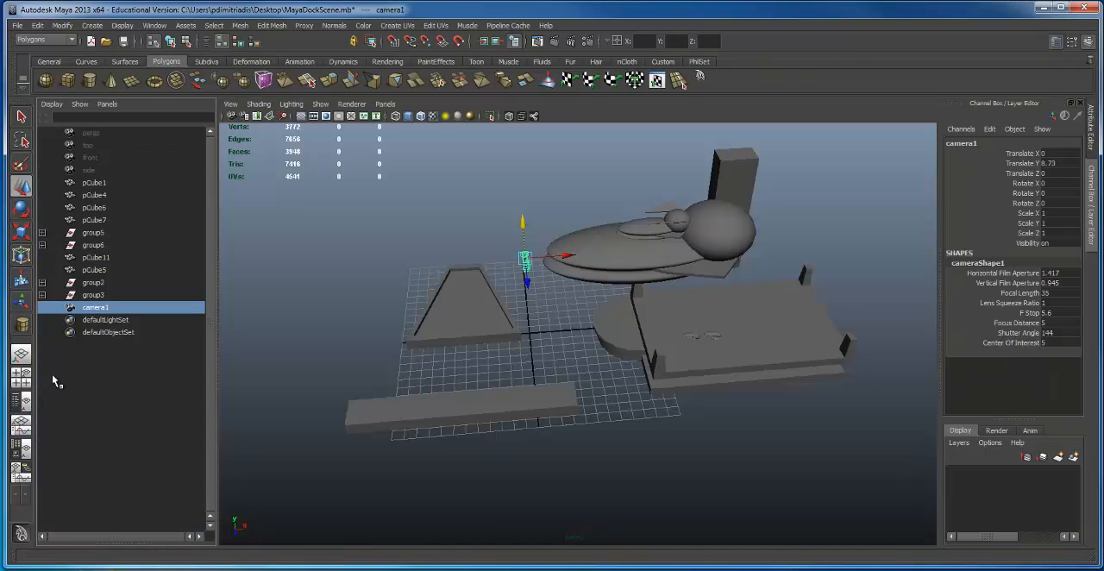
pyautogui.doubleClick(102, 311)
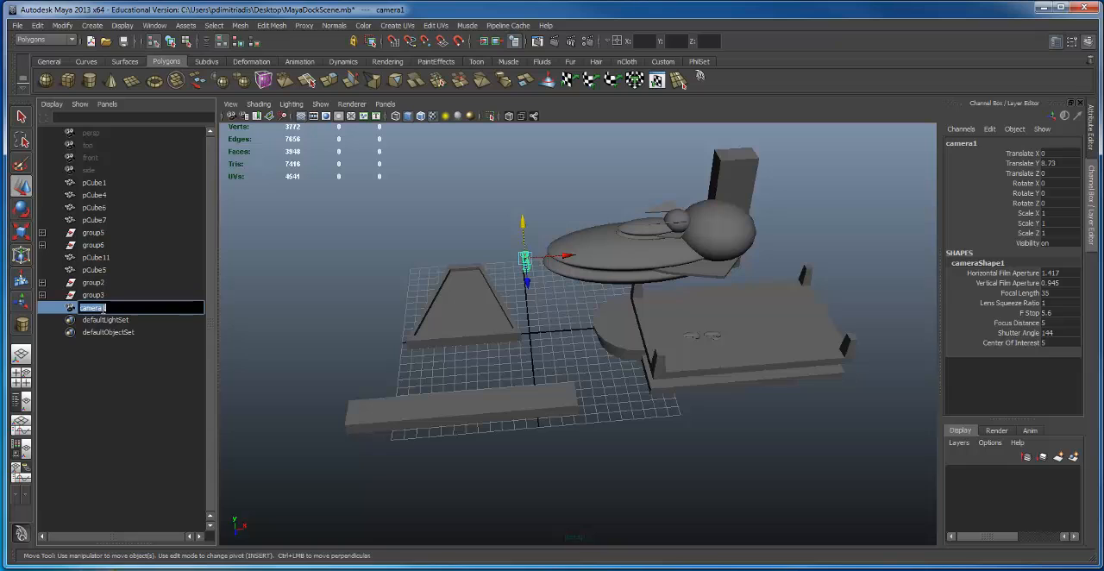
pyautogui.write('Main')
pyautogui.press('Return')
# Step: Move the Main camera to 17.086 in Z, and enlarge the perspective view to fill the workspace
pyautogui.keyDown('alt'); pyautogui.moveTo(475, 438); pyautogui.dragTo(472, 391); pyautogui.keyUp('alt')
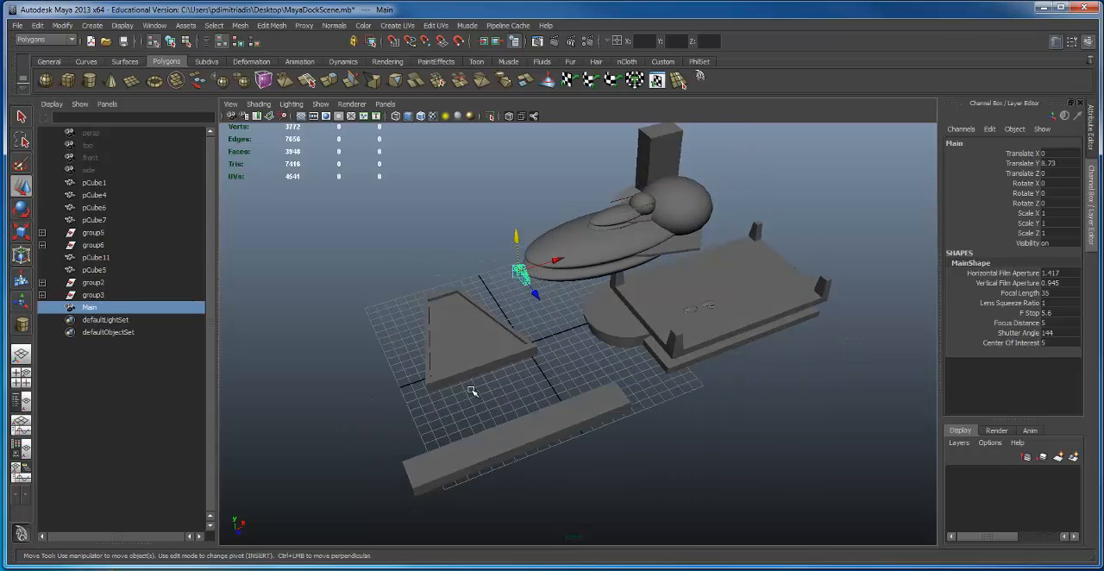
pyautogui.moveTo(533, 292); pyautogui.dragTo(491, 344)
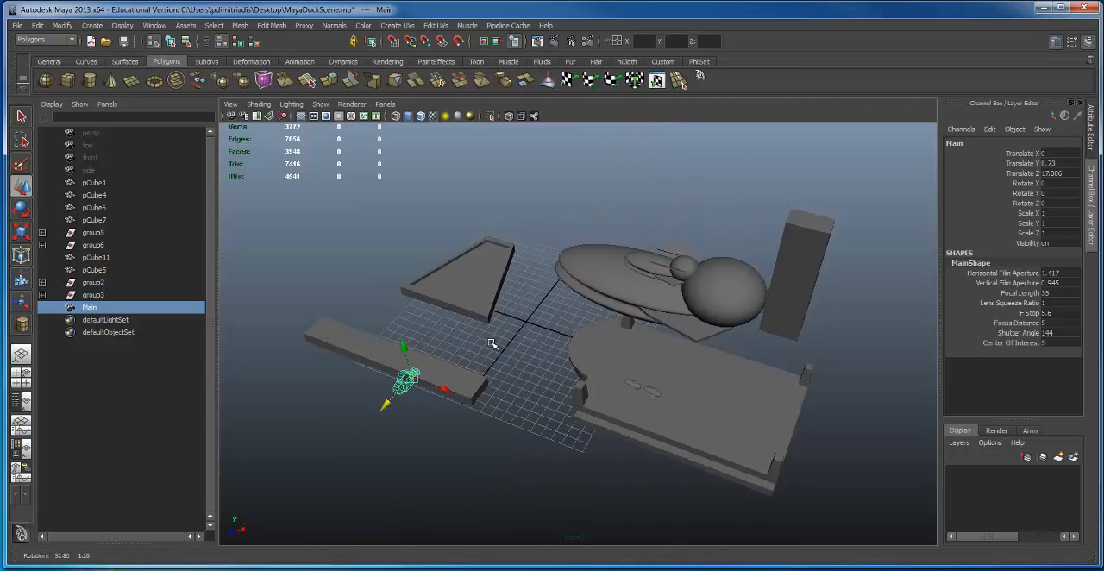
pyautogui.press('space')
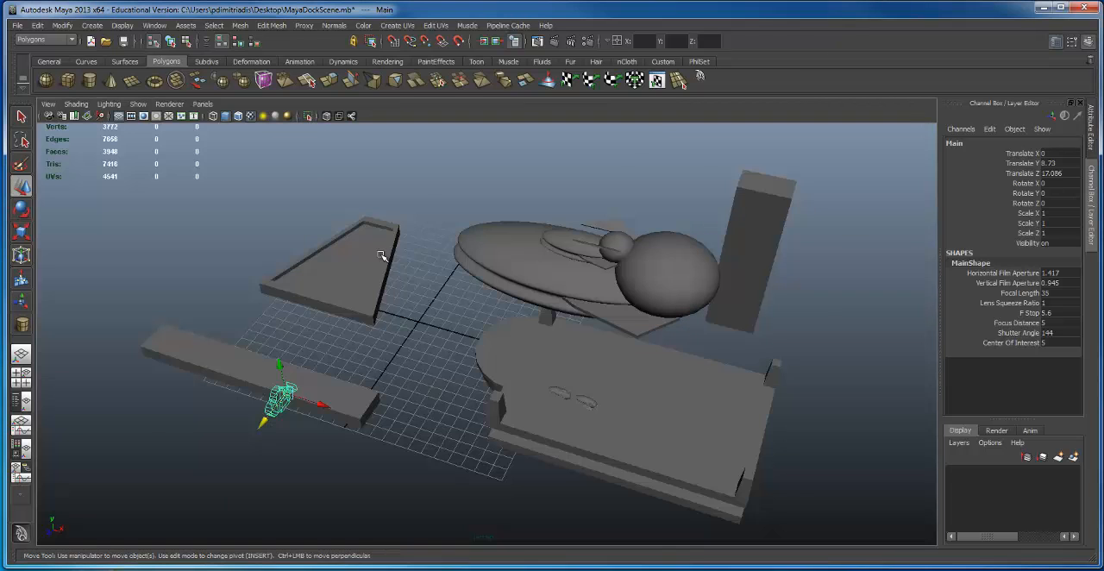
pyautogui.keyDown('alt'); pyautogui.moveTo(476, 314); pyautogui.dragTo(508, 348); pyautogui.keyUp('alt')
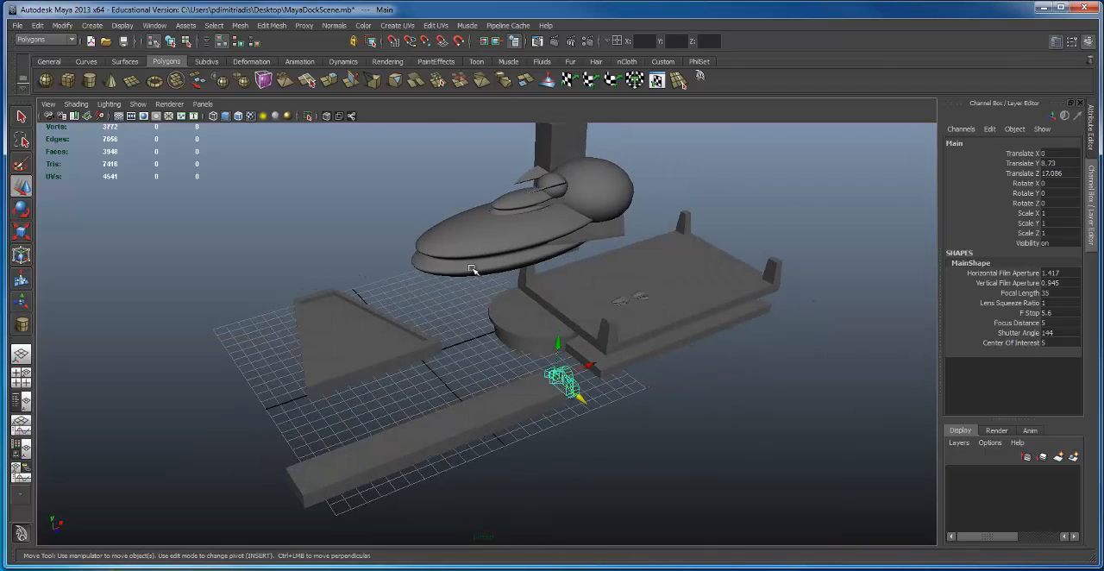
# Step: Look through the Main camera and frame the large ship and dock, with rotation about -8.4 in X and -36.8 in Y
pyautogui.click(204, 105)
pyautogui.moveTo(211, 123)
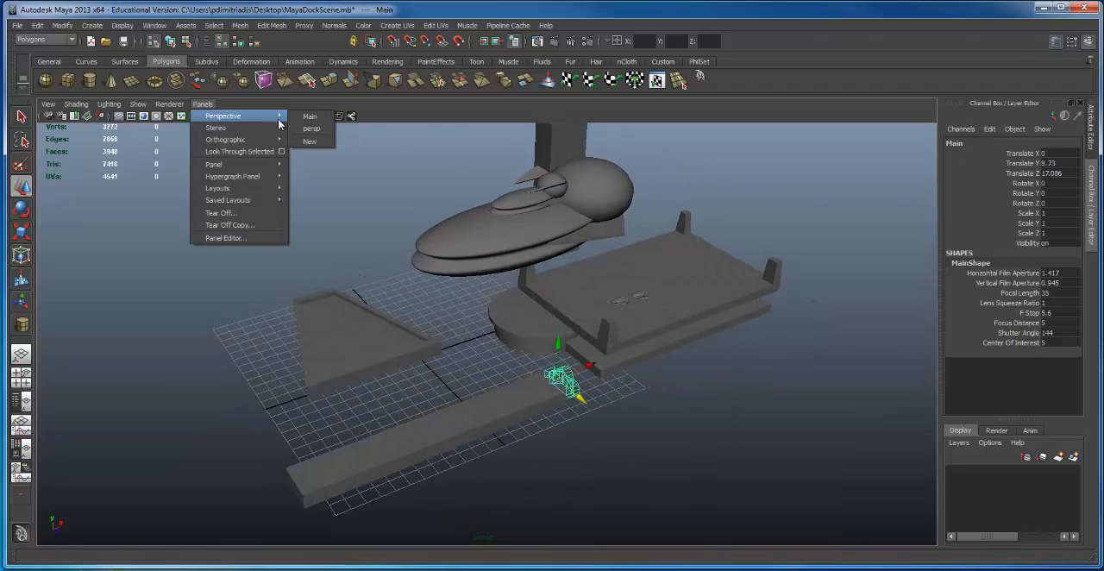
pyautogui.click(308, 117)
pyautogui.keyDown('alt'); pyautogui.moveTo(497, 362); pyautogui.dragTo(581, 362); pyautogui.keyUp('alt')
pyautogui.keyDown('alt'); pyautogui.moveTo(579, 362); pyautogui.dragTo(103, 339, button='right'); pyautogui.keyUp('alt')
pyautogui.keyDown('alt'); pyautogui.moveTo(436, 304); pyautogui.dragTo(438, 246, button='middle'); pyautogui.keyUp('alt')
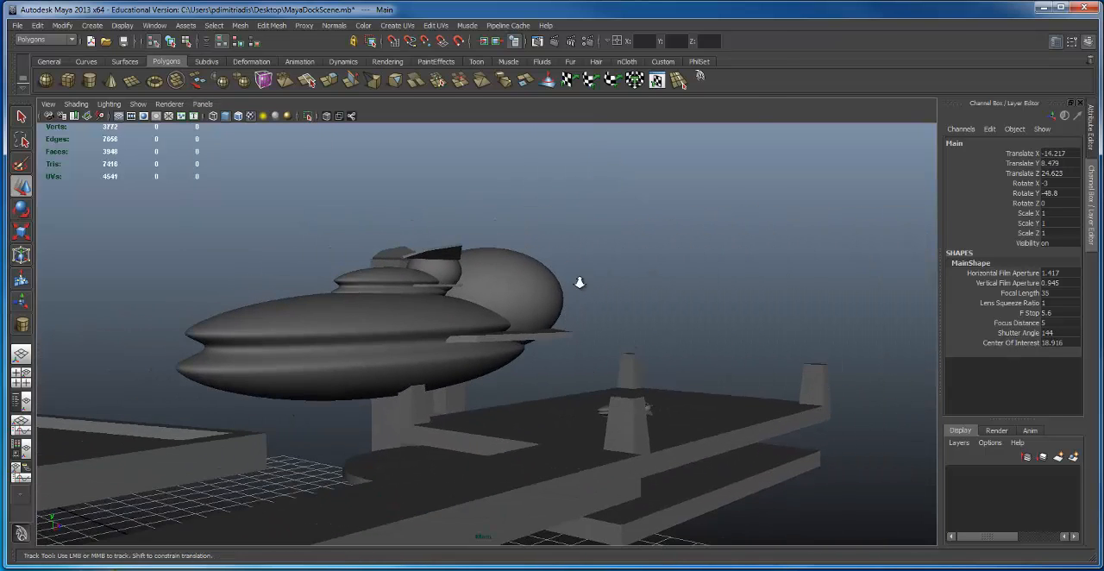
pyautogui.keyDown('alt'); pyautogui.moveTo(580, 281); pyautogui.dragTo(647, 264, button='middle'); pyautogui.keyUp('alt')
pyautogui.keyDown('alt'); pyautogui.moveTo(646, 263); pyautogui.dragTo(641, 263, button='right'); pyautogui.keyUp('alt')
pyautogui.keyDown('alt'); pyautogui.moveTo(640, 263); pyautogui.dragTo(614, 272); pyautogui.keyUp('alt')
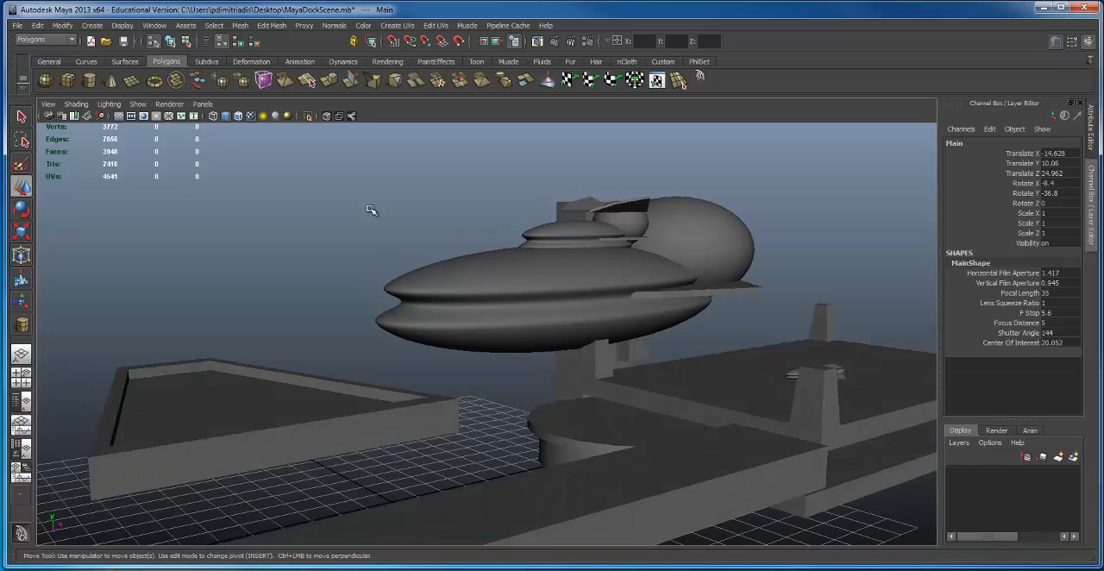
# Step: Turn on the resolution gate for the Main camera and reframe the ship and dock inside it
pyautogui.click(201, 104)
pyautogui.moveTo(198, 118)
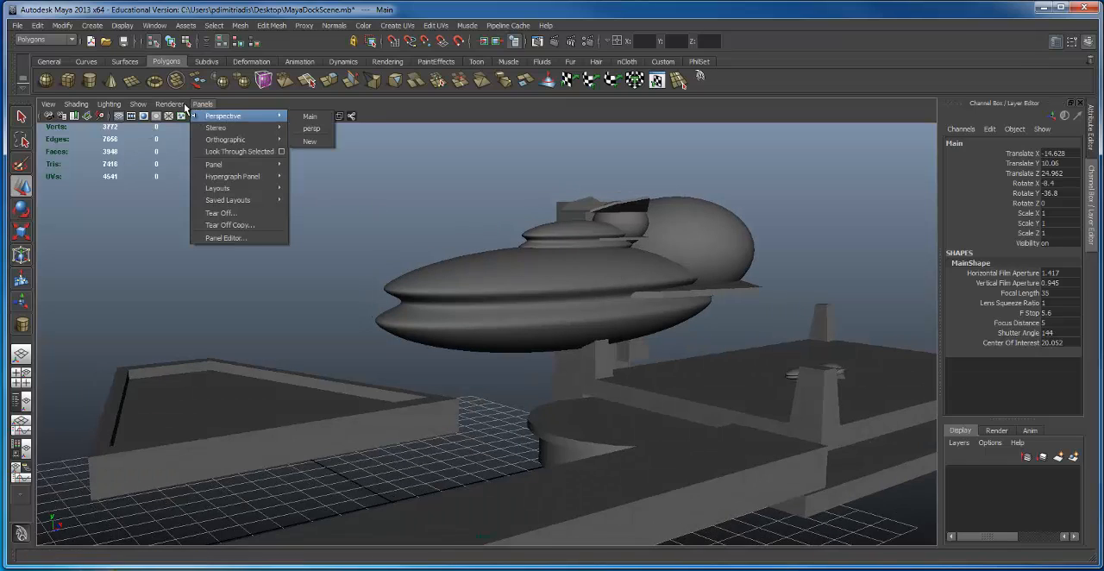
pyautogui.moveTo(38, 109)
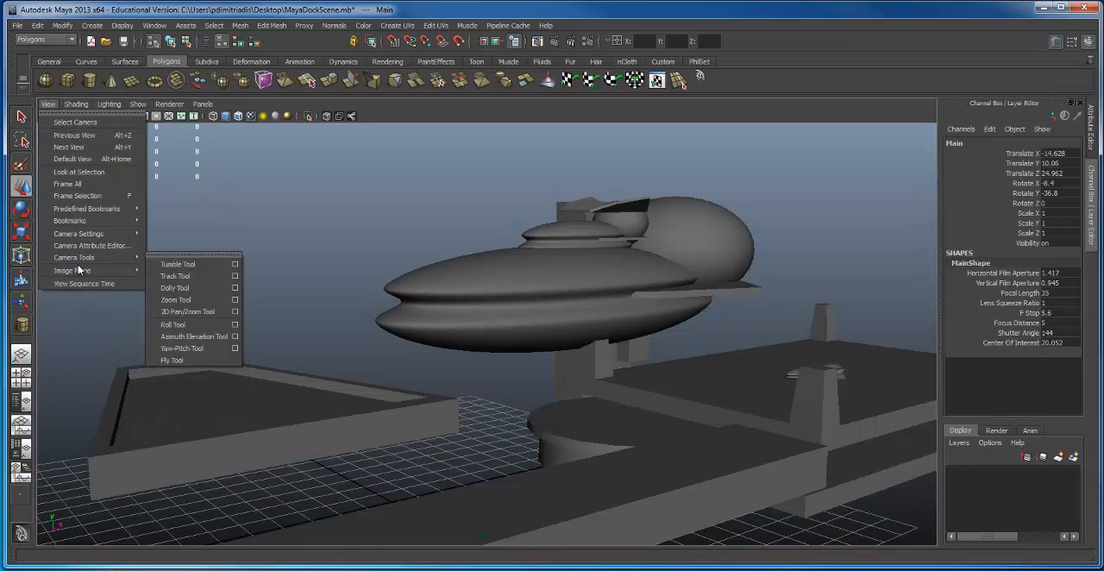
pyautogui.moveTo(76, 222)
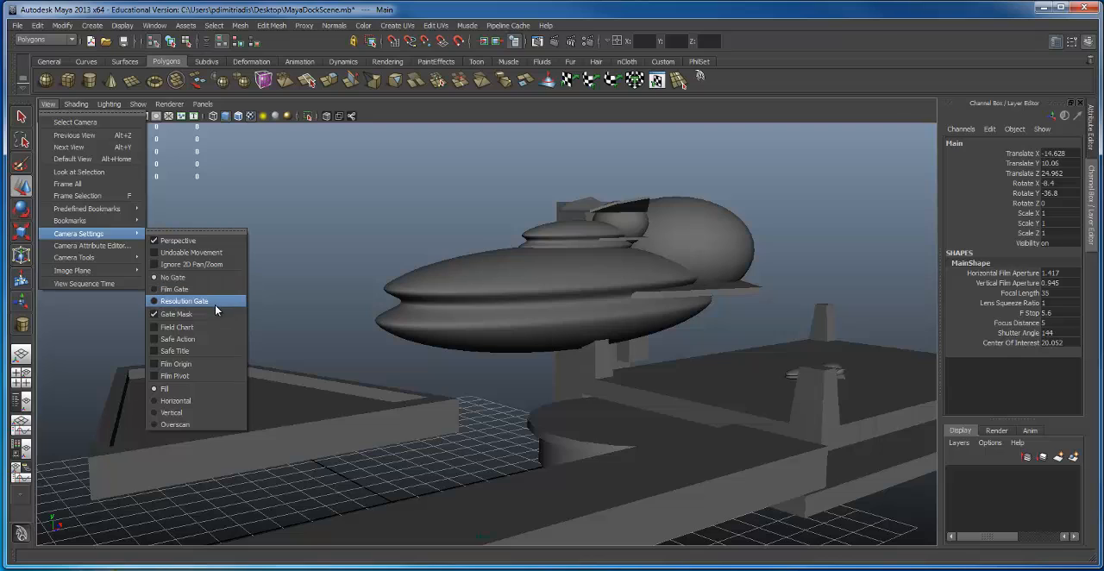
pyautogui.click(152, 302)
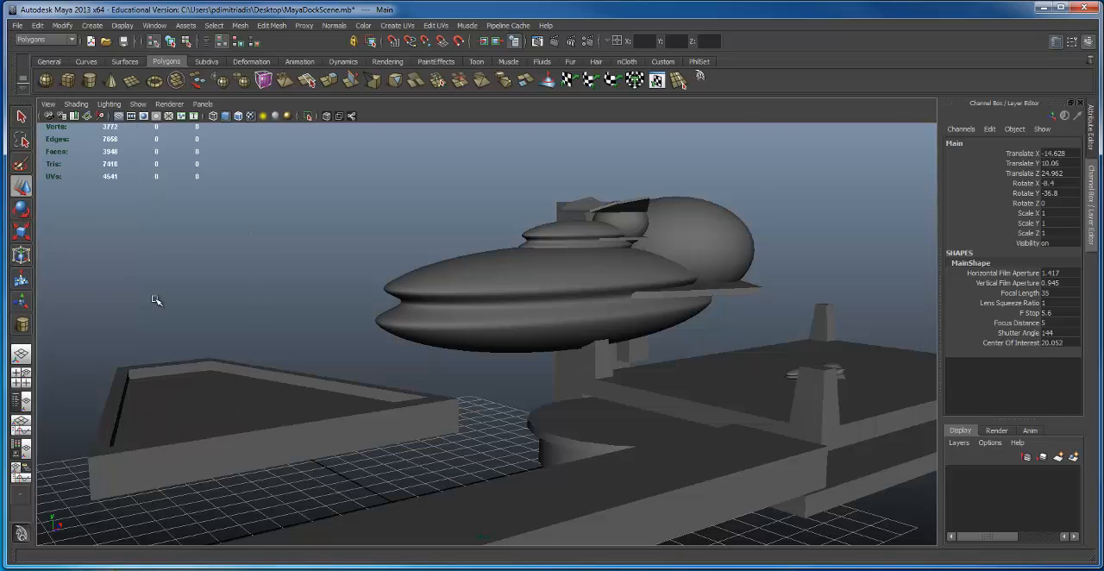
pyautogui.keyDown('alt'); pyautogui.moveTo(625, 314); pyautogui.dragTo(585, 260); pyautogui.keyUp('alt')
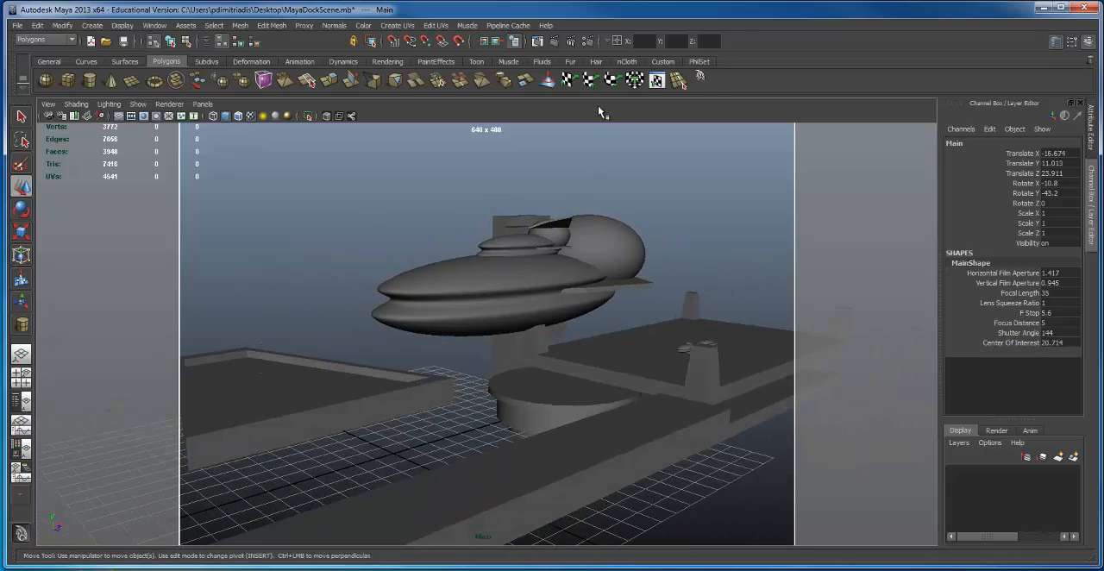
# Step: Set the render image size to the HD 720 preset and bring the Main camera closer to the large ship
pyautogui.click(589, 41)
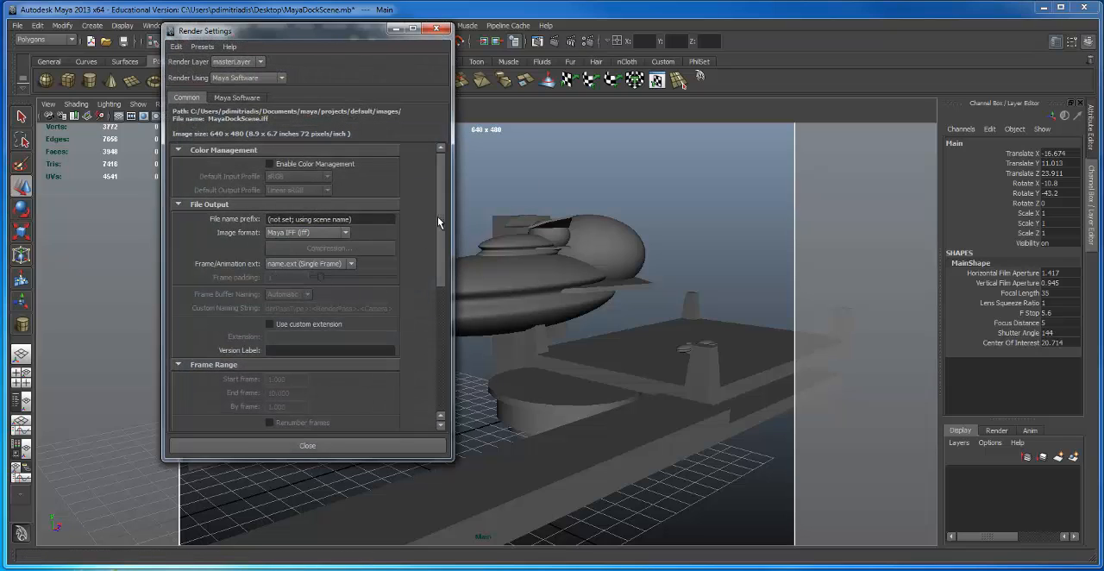
pyautogui.moveTo(443, 285); pyautogui.dragTo(439, 365)
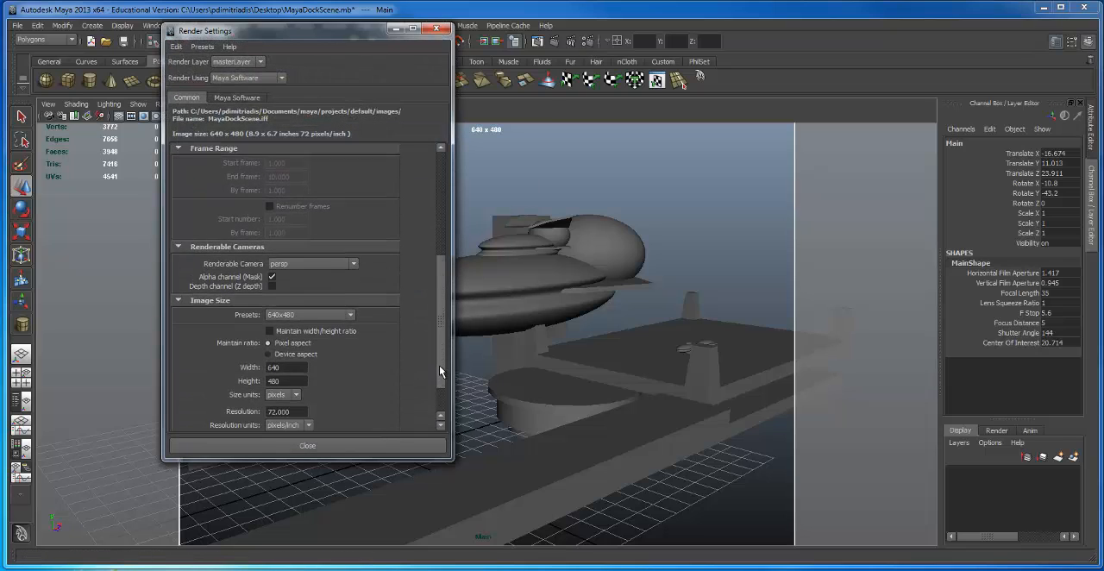
pyautogui.click(300, 313)
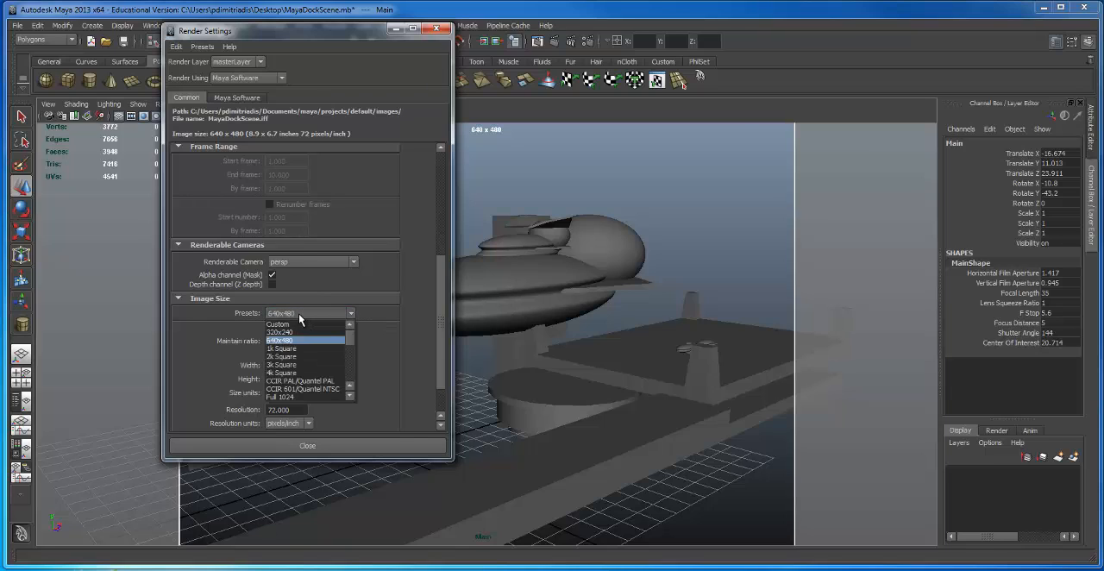
pyautogui.scroll(-3, 287, 371)
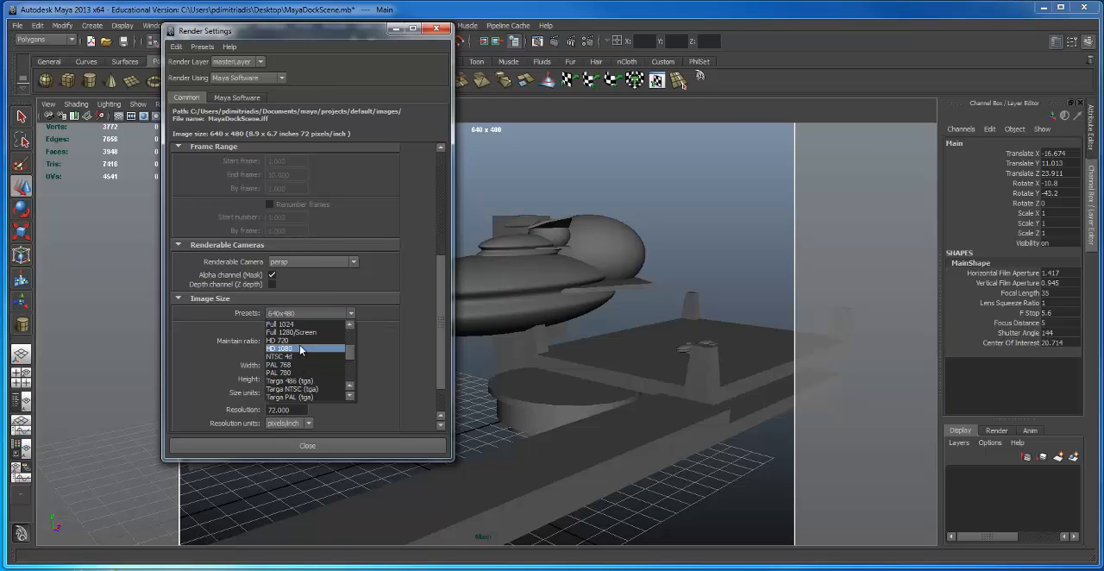
pyautogui.click(285, 340)
pyautogui.click(308, 445)
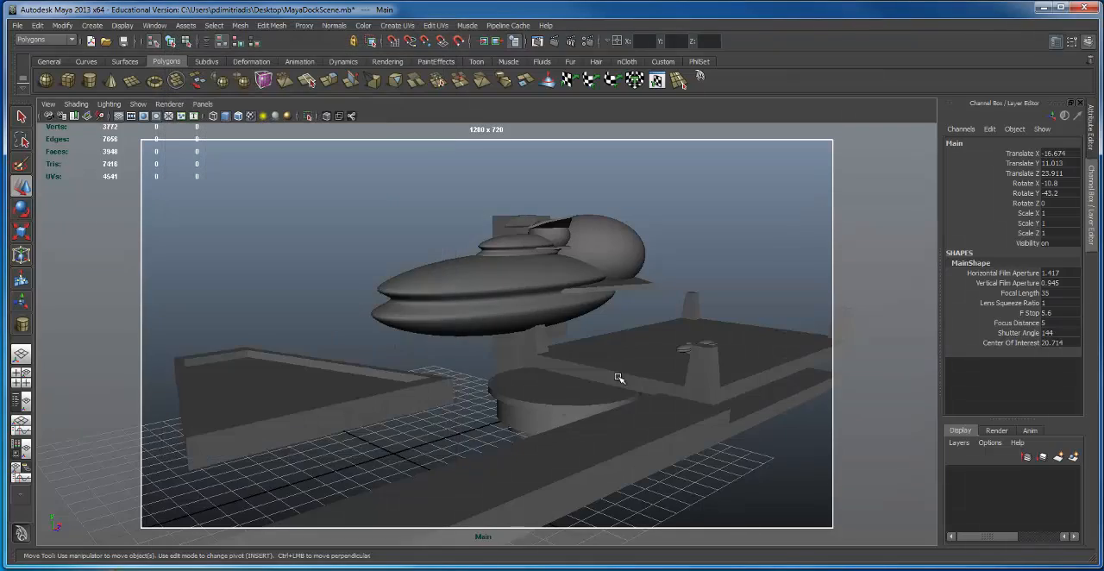
pyautogui.keyDown('alt'); pyautogui.moveTo(616, 376); pyautogui.dragTo(525, 308); pyautogui.keyUp('alt')
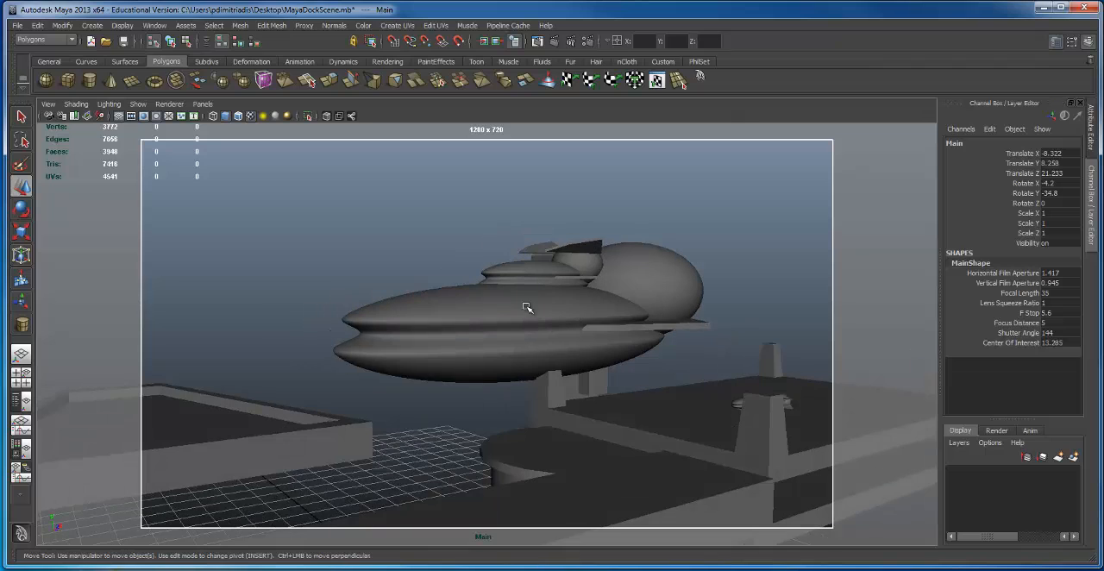
# Step: Switch from the Main camera back to the perspective view and view the dock with its camera from outside
pyautogui.press('space')
pyautogui.click(477, 283)
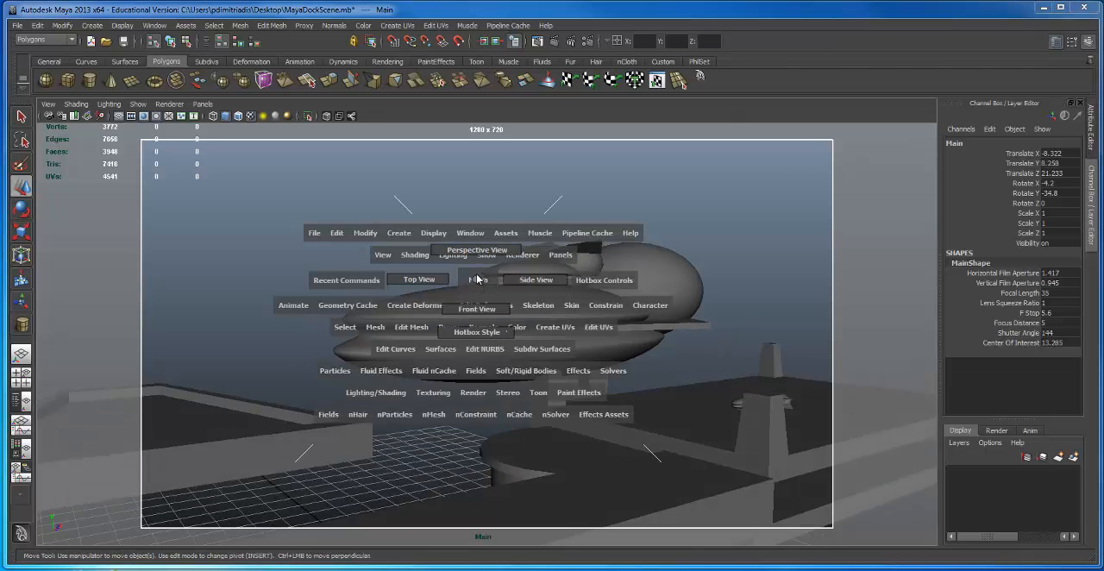
pyautogui.moveTo(477, 278); pyautogui.dragTo(485, 251)
pyautogui.keyDown('alt'); pyautogui.moveTo(486, 316); pyautogui.dragTo(602, 281); pyautogui.keyUp('alt')
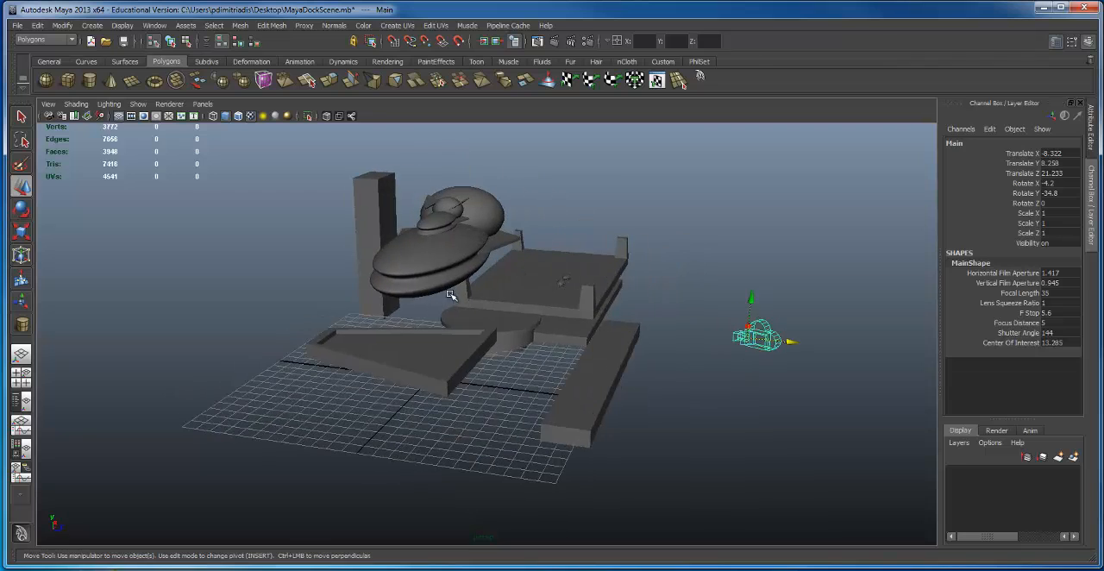
pyautogui.keyDown('alt'); pyautogui.moveTo(451, 295); pyautogui.dragTo(597, 242); pyautogui.keyUp('alt')
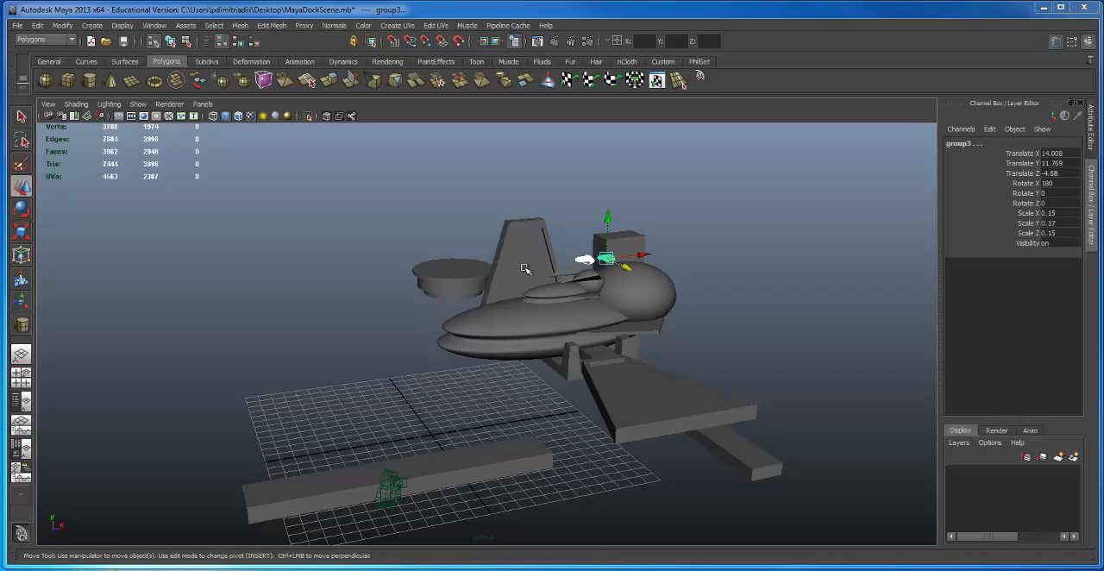
# Step: Change the single perspective view to the Three Panes Split Left layout
pyautogui.keyDown('alt'); pyautogui.moveTo(608, 409); pyautogui.dragTo(561, 431); pyautogui.keyUp('alt')
pyautogui.keyDown('alt'); pyautogui.moveTo(561, 422); pyautogui.dragTo(564, 344, button='right'); pyautogui.keyUp('alt')
pyautogui.keyDown('alt'); pyautogui.moveTo(524, 468); pyautogui.dragTo(435, 459, button='right'); pyautogui.keyUp('alt')
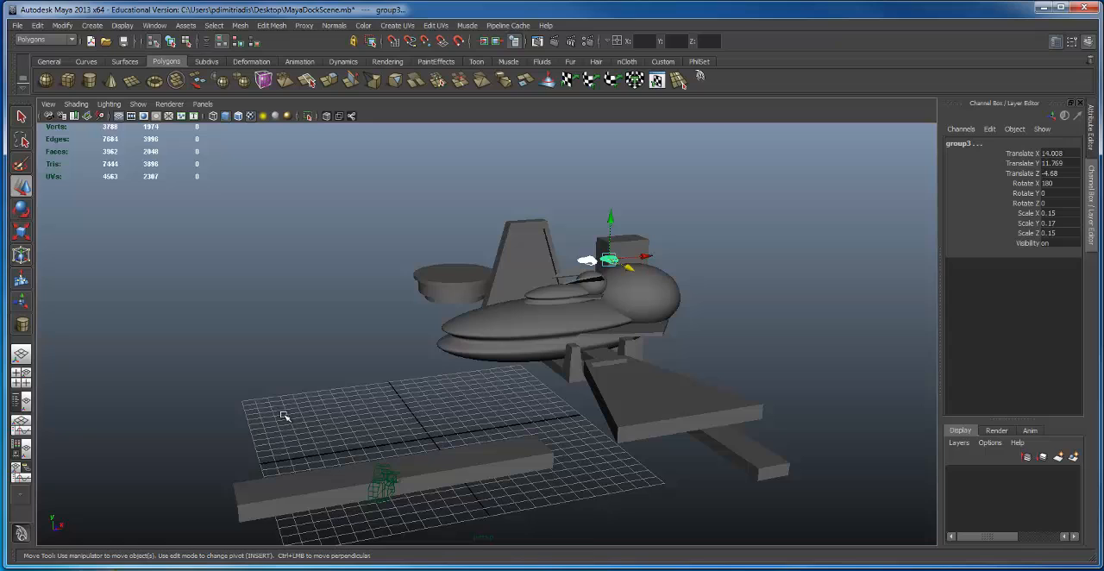
pyautogui.click(202, 104)
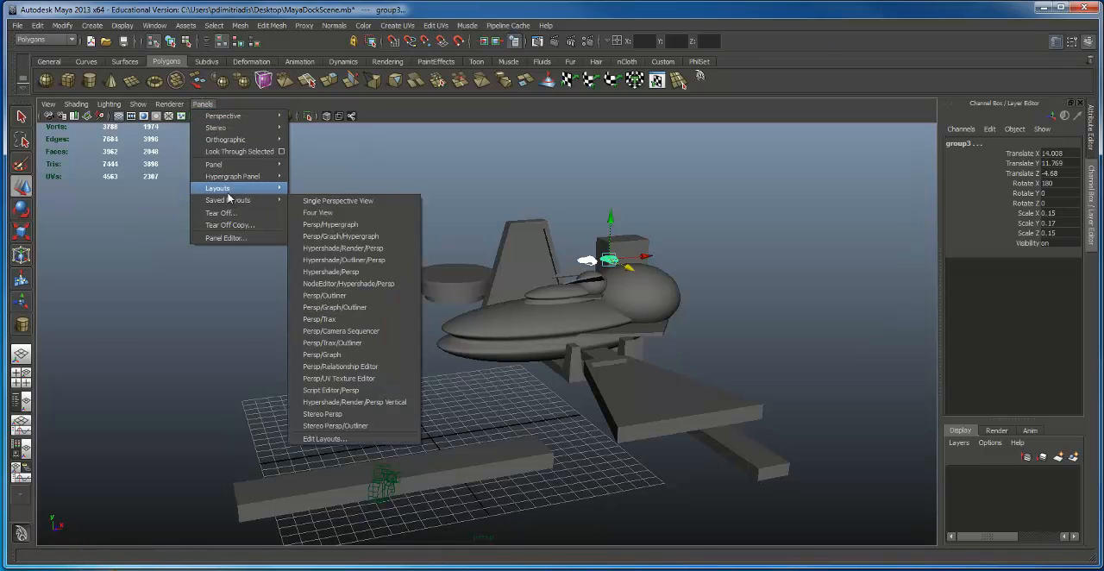
pyautogui.moveTo(254, 199)
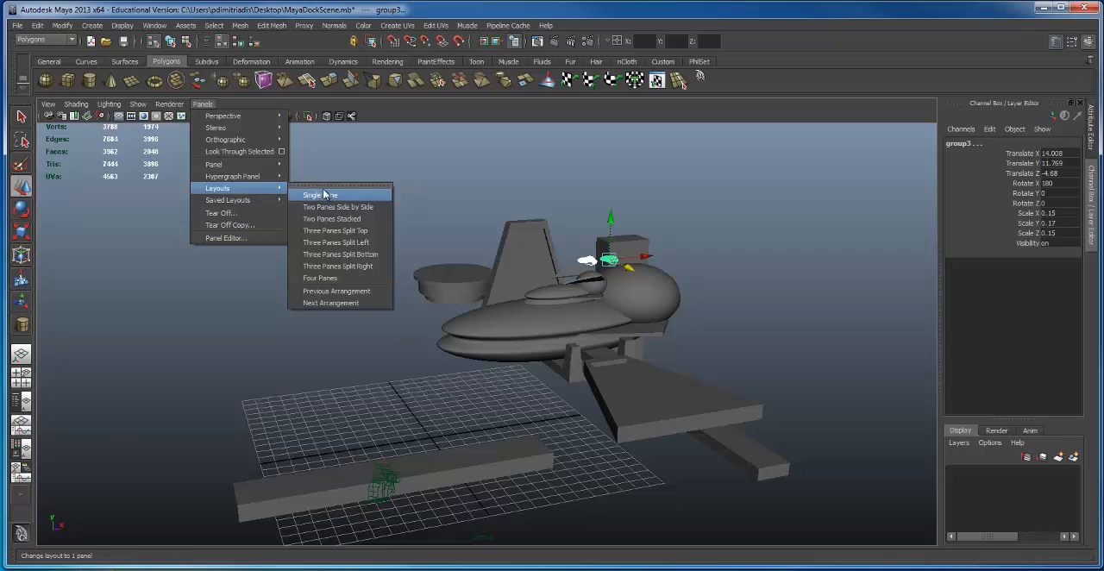
pyautogui.click(349, 244)
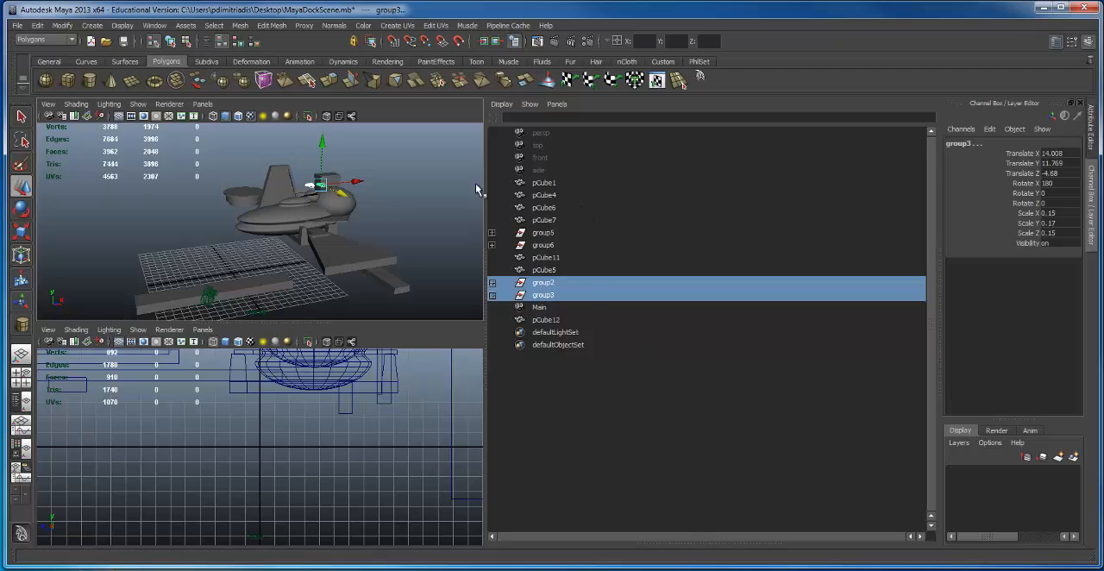
# Step: Show the persp view in the large pane in place of the Outliner, and the Main camera in the shaded small pane
pyautogui.click(557, 104)
pyautogui.moveTo(583, 116)
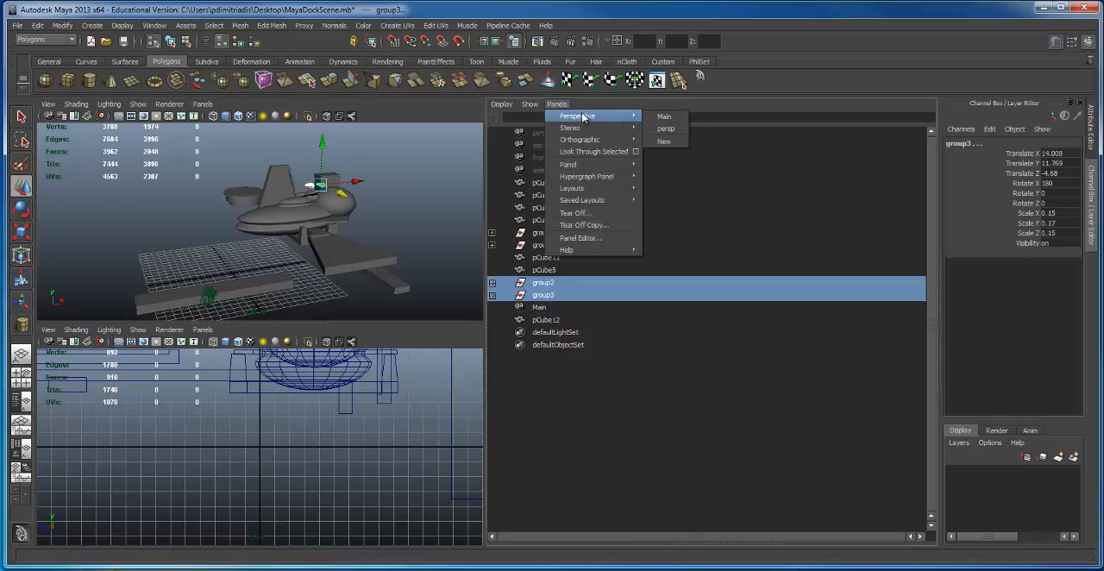
pyautogui.click(665, 128)
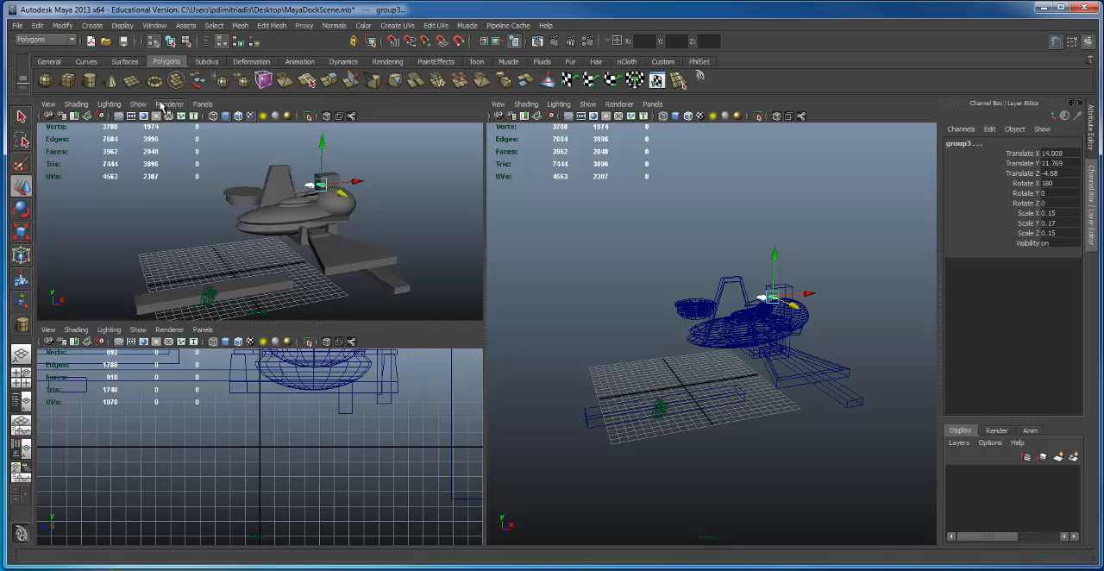
pyautogui.click(203, 105)
pyautogui.moveTo(226, 116)
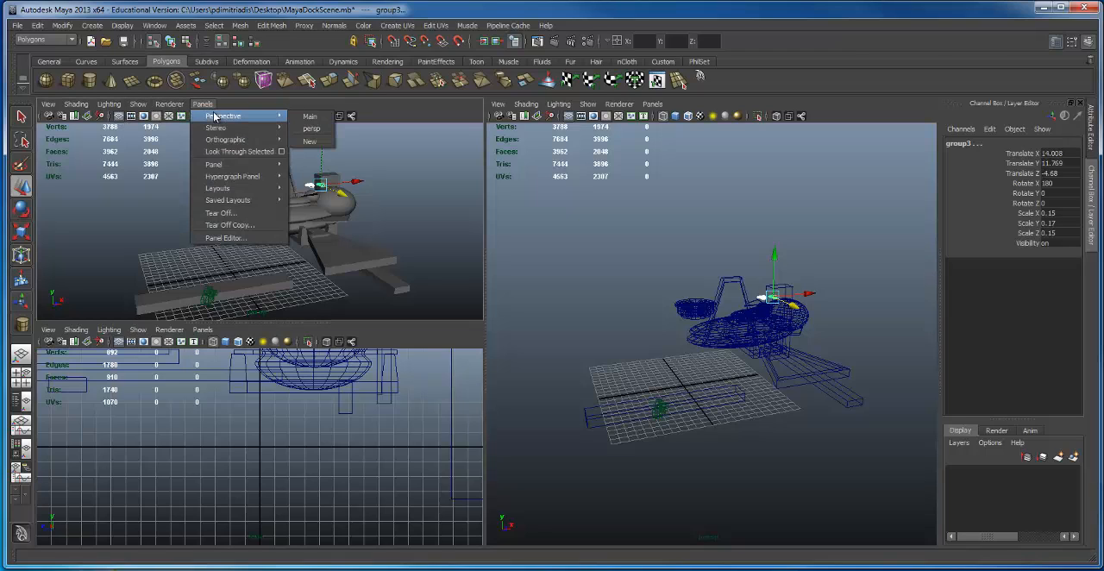
pyautogui.click(312, 118)
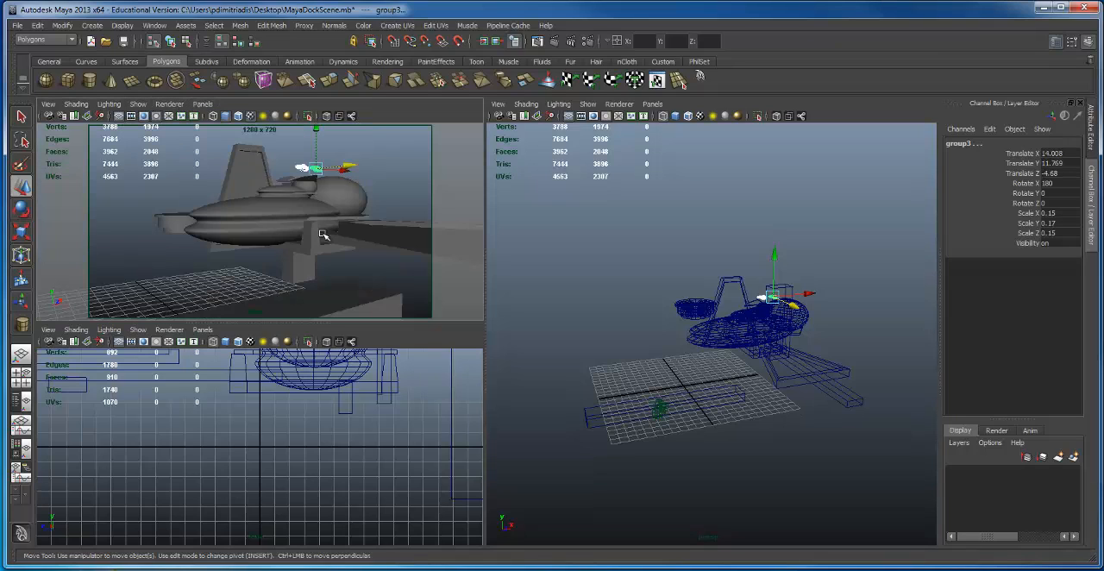
# Step: Show the orthographic top view in the remaining small pane and move the two small ships there to Translate X 20.605
pyautogui.keyDown('alt'); pyautogui.moveTo(707, 363); pyautogui.dragTo(723, 240); pyautogui.keyUp('alt')
pyautogui.click(202, 330)
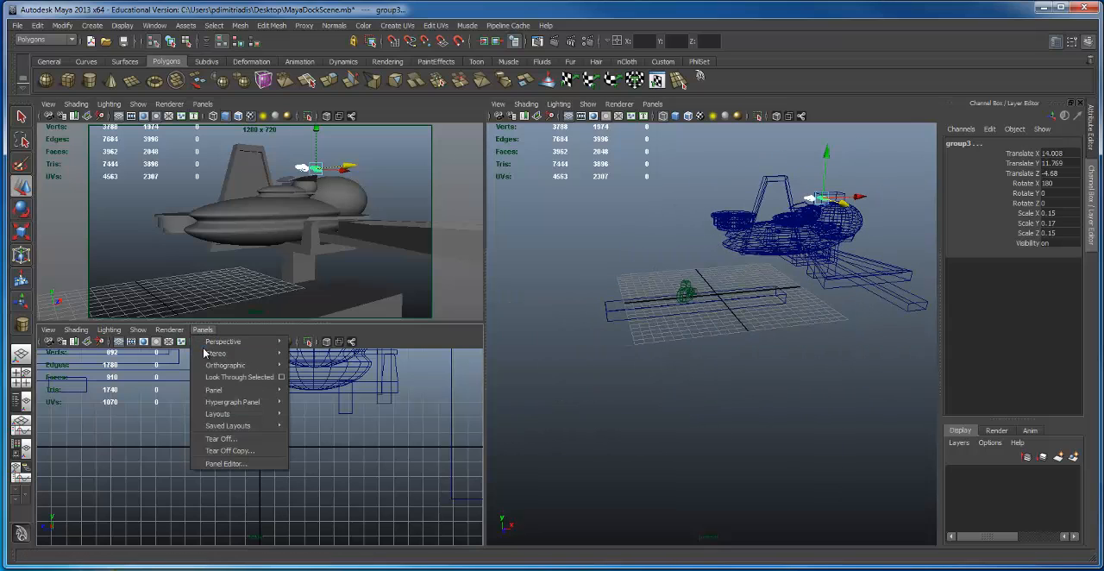
pyautogui.moveTo(207, 354)
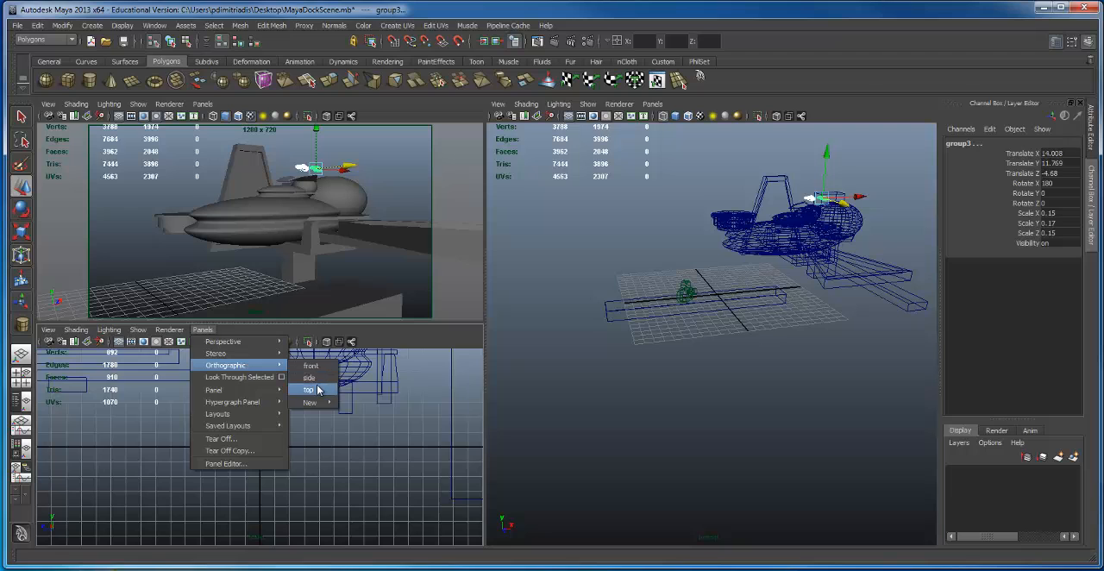
pyautogui.click(313, 389)
pyautogui.press('f')
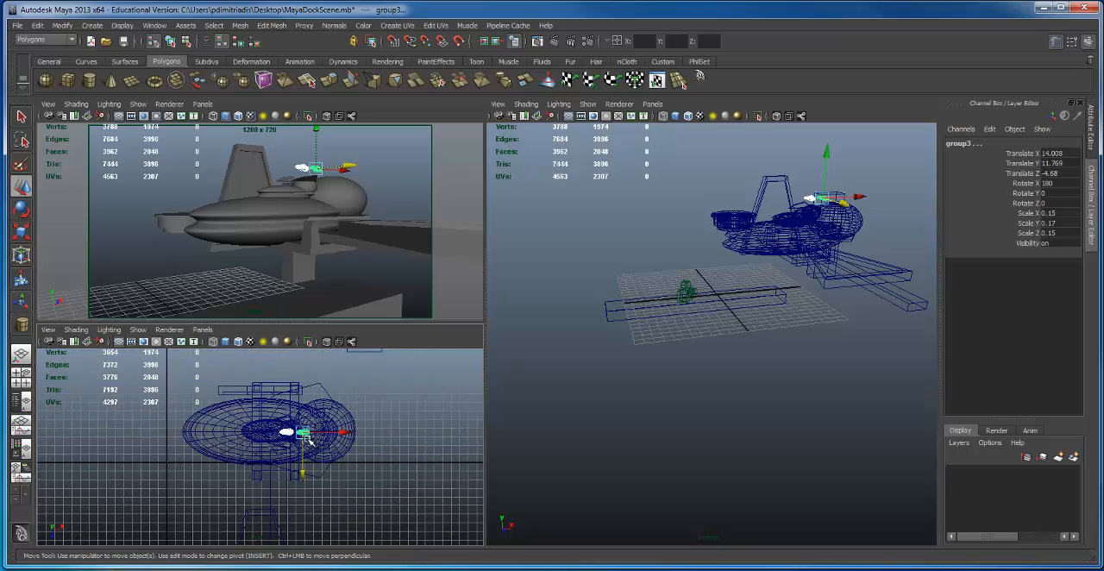
pyautogui.moveTo(329, 434); pyautogui.dragTo(385, 434)
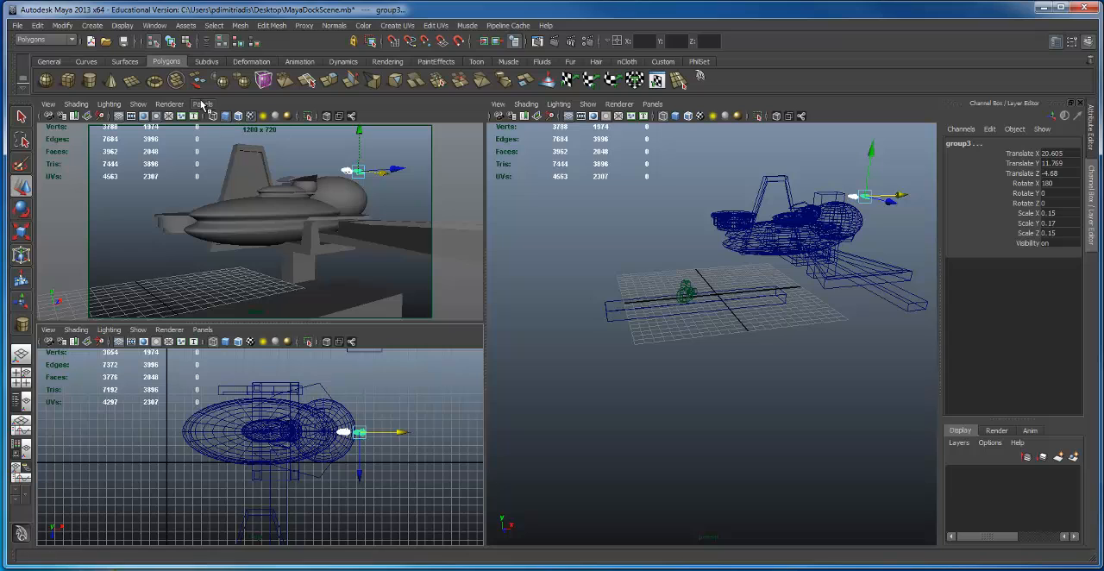
# Step: Try the Three Panes Split Top layout and return to Three Panes Split Left
pyautogui.press('space')
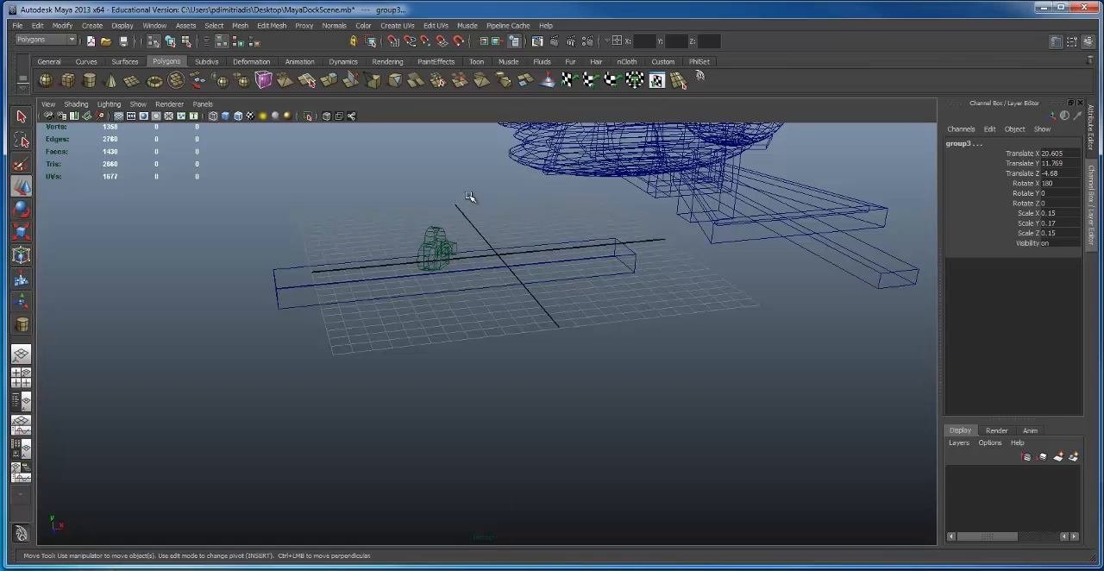
pyautogui.click(203, 104)
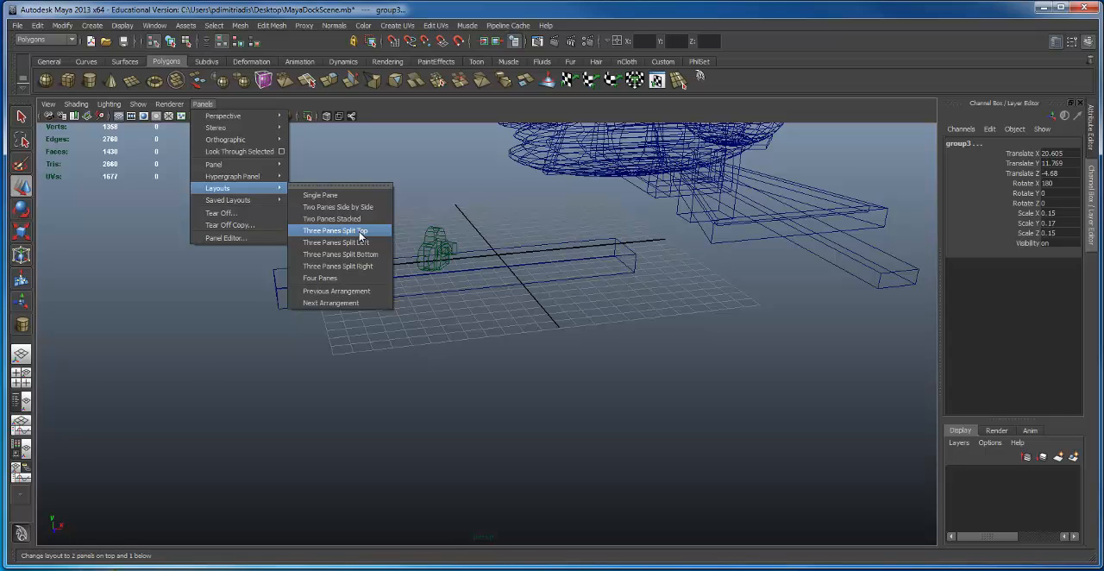
pyautogui.click(361, 233)
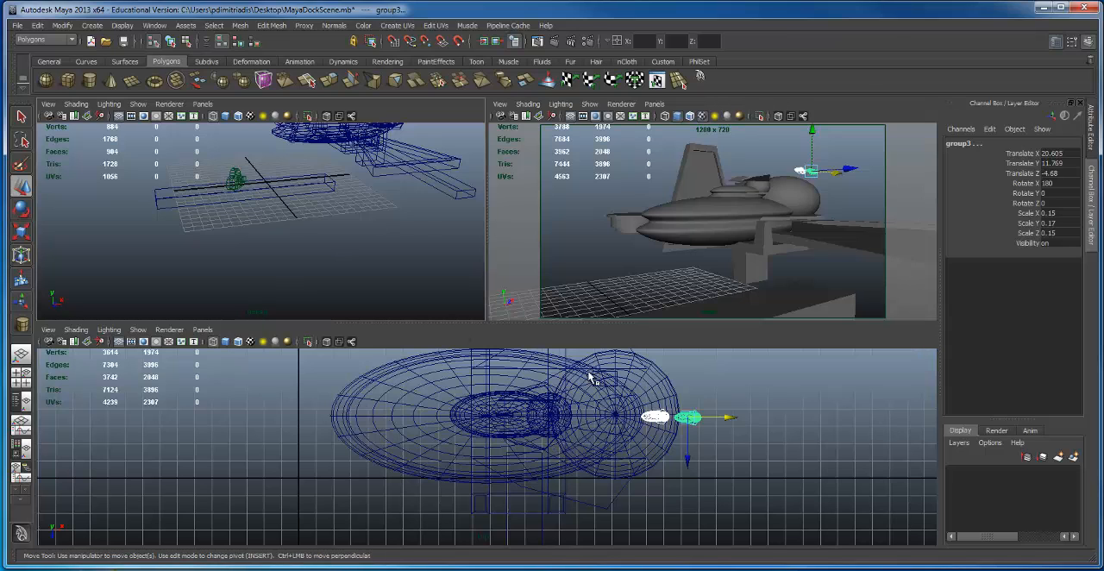
pyautogui.press('space')
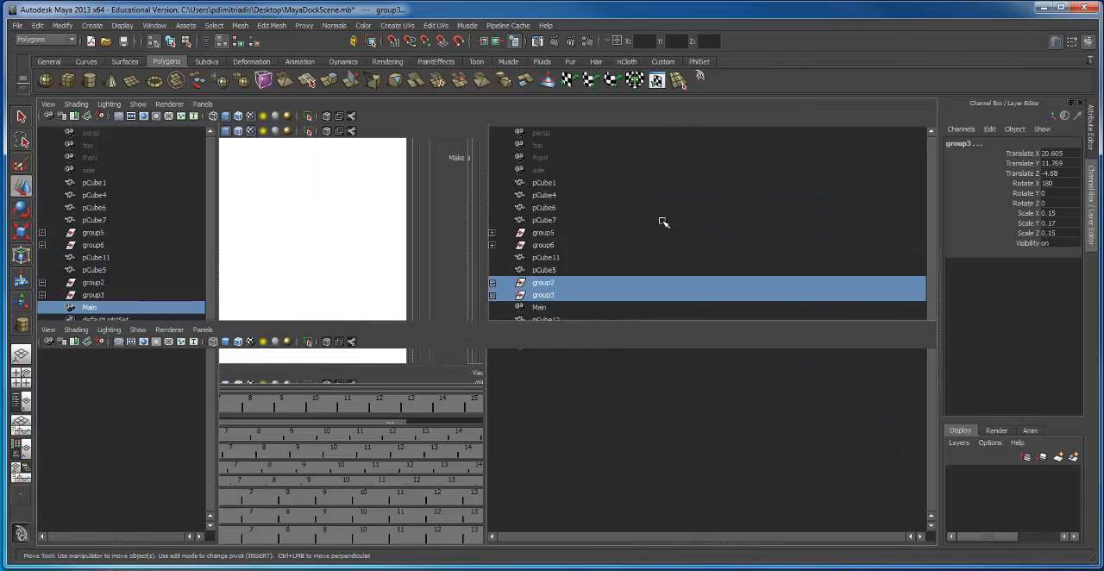
pyautogui.press('space')
pyautogui.press('space')
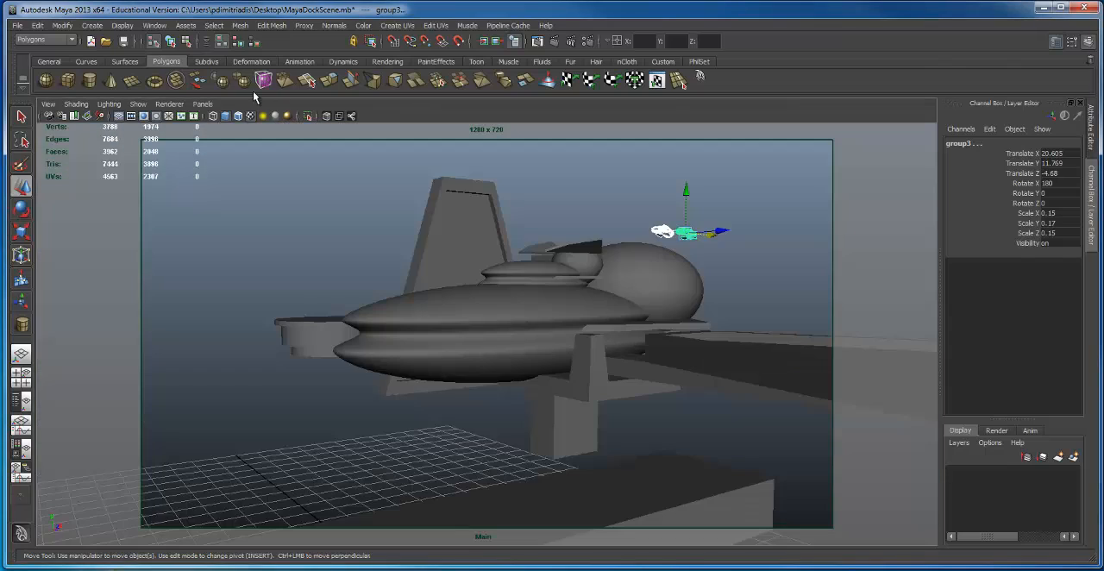
pyautogui.click(201, 104)
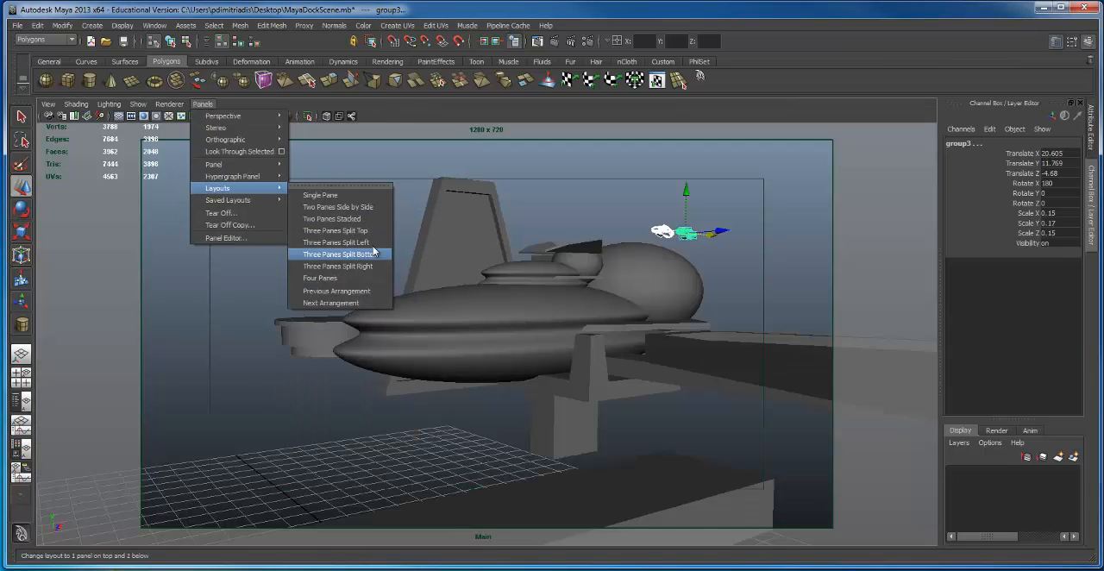
pyautogui.click(374, 251)
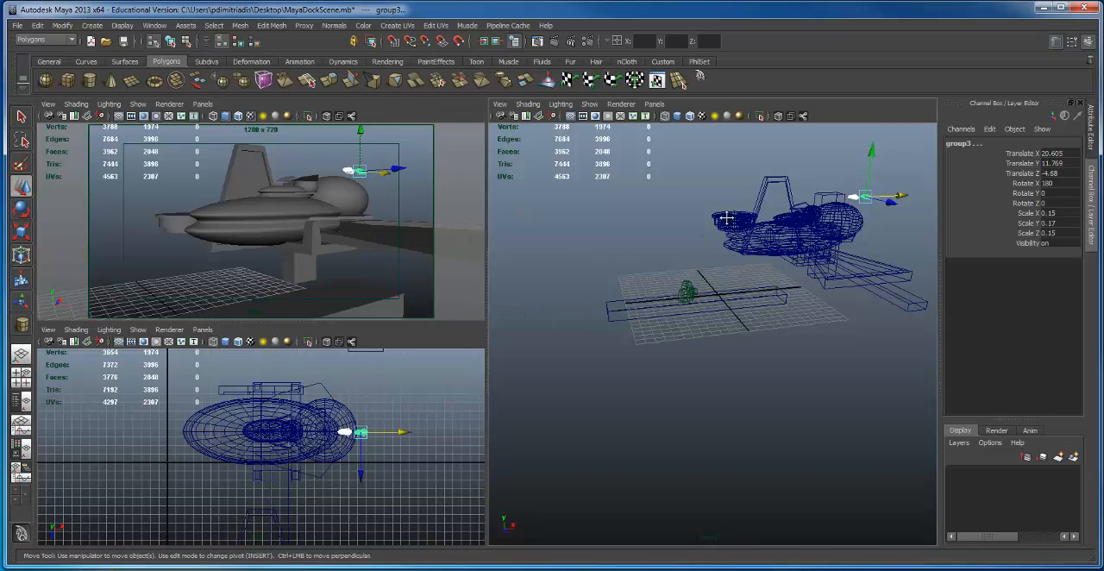
# Step: Try the Main camera in the large pane and switch that pane back to persp
pyautogui.keyDown('alt'); pyautogui.moveTo(726, 218); pyautogui.dragTo(655, 275); pyautogui.keyUp('alt')
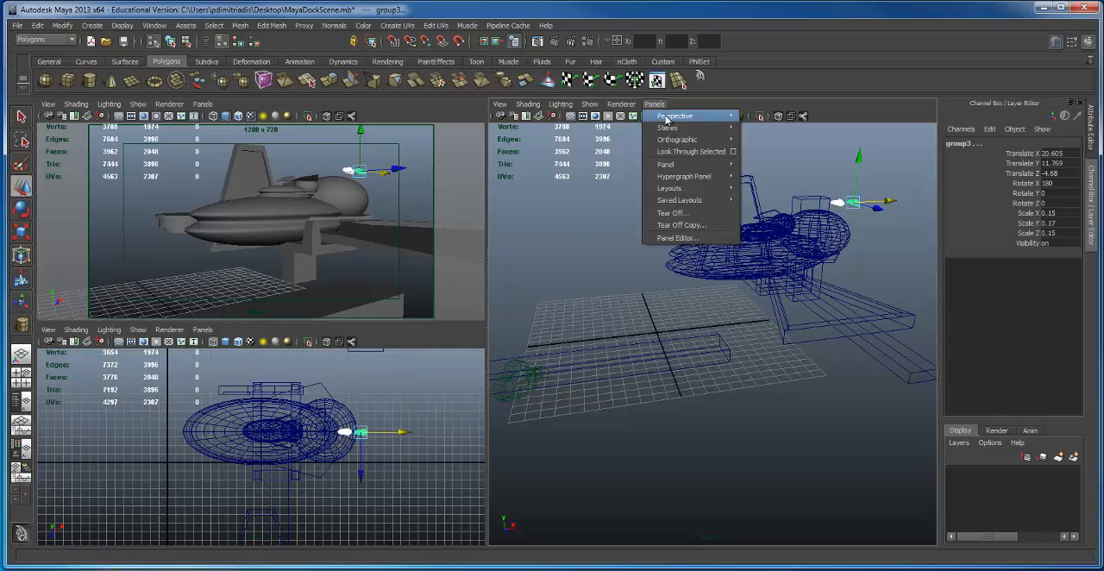
pyautogui.click(759, 116)
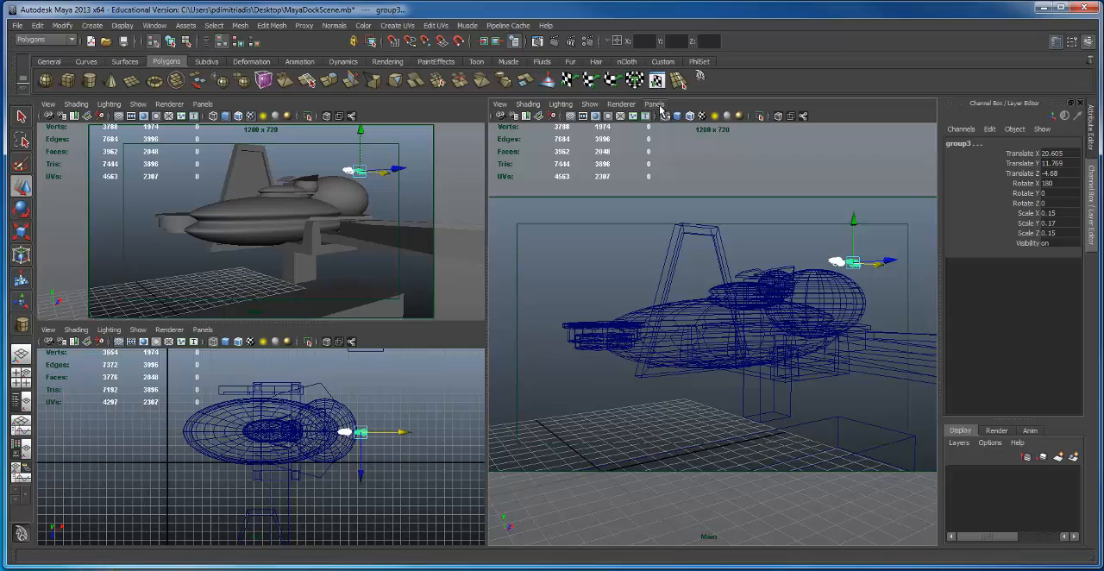
pyautogui.click(654, 105)
pyautogui.moveTo(672, 130)
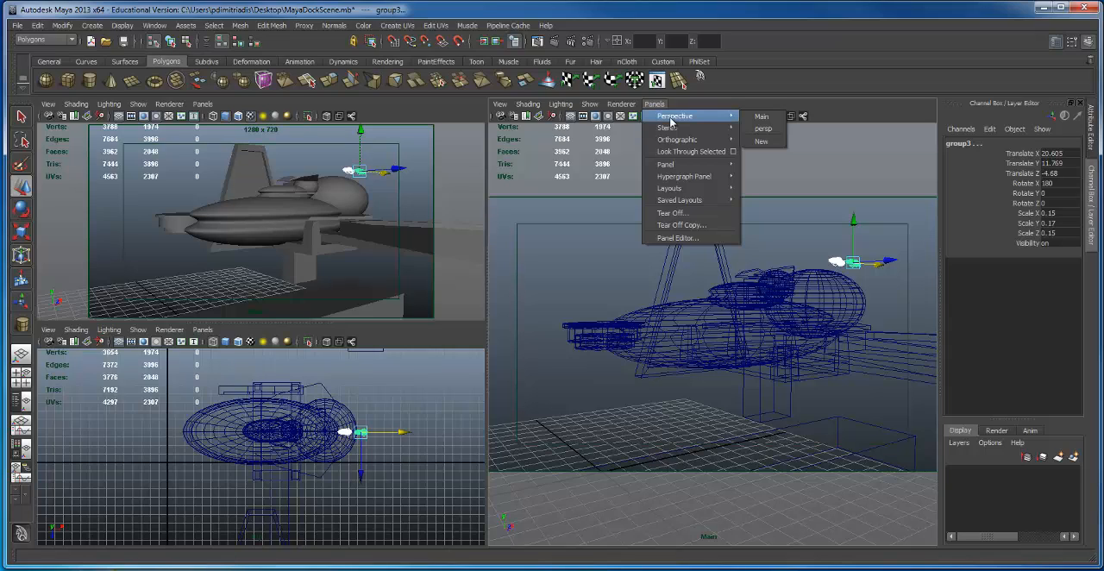
pyautogui.click(764, 129)
# Step: Display the large persp pane in smooth shading and view the ship, tower and dock from the front side
pyautogui.keyDown('alt'); pyautogui.moveTo(820, 267); pyautogui.dragTo(776, 231); pyautogui.keyUp('alt')
pyautogui.keyDown('alt'); pyautogui.moveTo(776, 231); pyautogui.dragTo(809, 259, button='middle'); pyautogui.keyUp('alt')
pyautogui.keyDown('alt'); pyautogui.moveTo(809, 259); pyautogui.dragTo(619, 294); pyautogui.keyUp('alt')
pyautogui.keyDown('alt'); pyautogui.moveTo(619, 294); pyautogui.dragTo(644, 300, button='middle'); pyautogui.keyUp('alt')
pyautogui.keyDown('alt'); pyautogui.moveTo(644, 301); pyautogui.dragTo(717, 291); pyautogui.keyUp('alt')
pyautogui.keyDown('alt'); pyautogui.moveTo(717, 290); pyautogui.dragTo(717, 306, button='middle'); pyautogui.keyUp('alt')
pyautogui.press('5')
pyautogui.keyDown('alt'); pyautogui.moveTo(656, 337); pyautogui.dragTo(862, 314); pyautogui.keyUp('alt')
# Step: Select the large ship and reframe the Main camera closer to it, with the long dock beam in the foreground
pyautogui.click(287, 226)
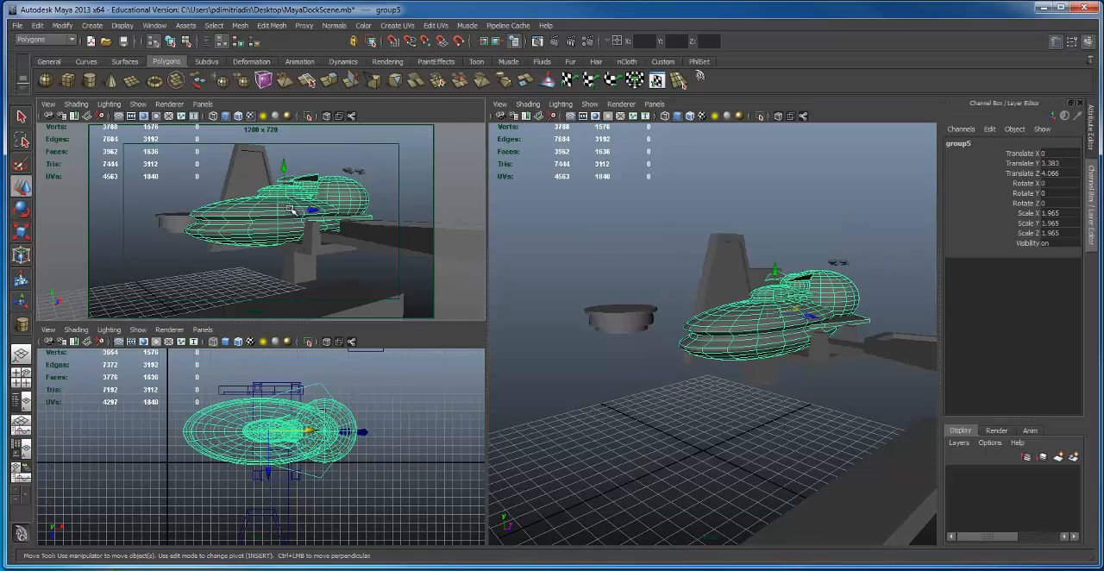
pyautogui.keyDown('alt'); pyautogui.moveTo(287, 226); pyautogui.dragTo(231, 197); pyautogui.keyUp('alt')
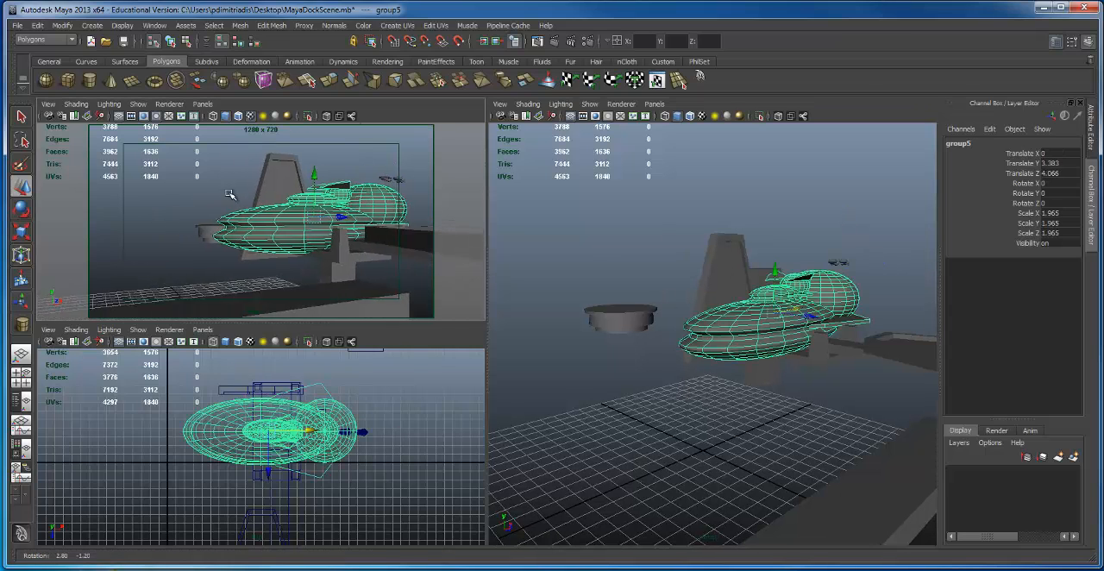
pyautogui.keyDown('alt'); pyautogui.moveTo(231, 197); pyautogui.dragTo(253, 191, button='right'); pyautogui.keyUp('alt')
pyautogui.keyDown('alt'); pyautogui.moveTo(252, 191); pyautogui.dragTo(296, 178); pyautogui.keyUp('alt')
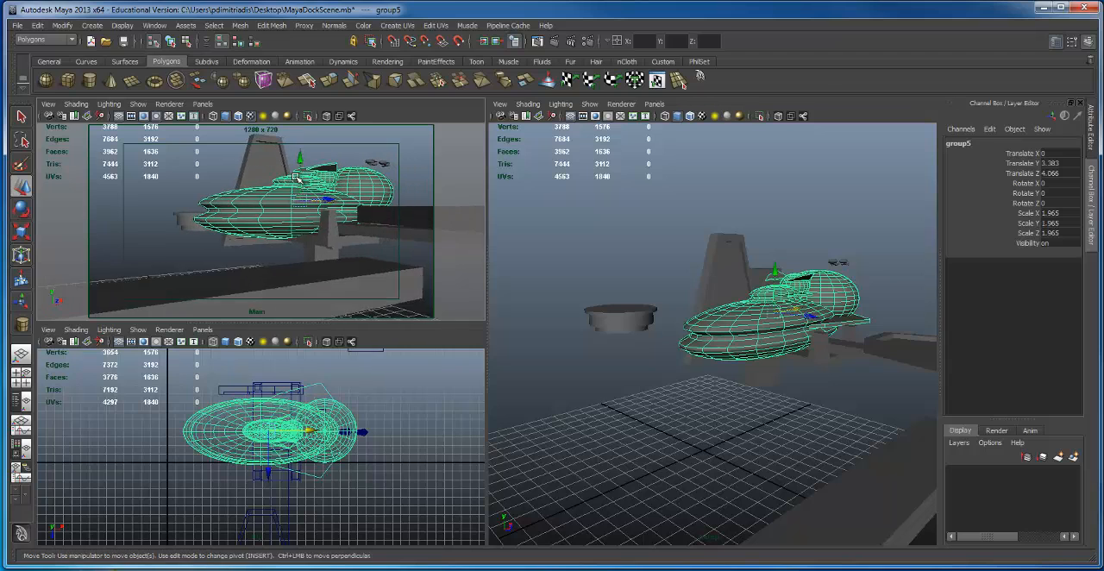
pyautogui.keyDown('alt'); pyautogui.moveTo(293, 176); pyautogui.dragTo(344, 169, button='right'); pyautogui.keyUp('alt')
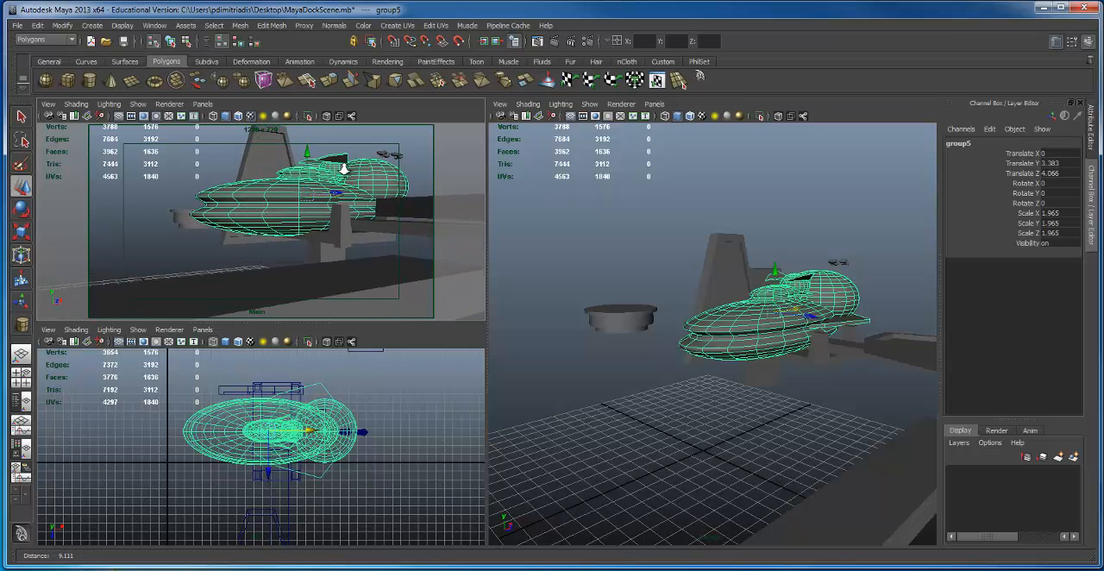
# Step: Select the long foreground dock beam and move it to Translate X -2.948 and Z 14.137
pyautogui.keyDown('alt'); pyautogui.moveTo(676, 324); pyautogui.dragTo(595, 250, button='right'); pyautogui.keyUp('alt')
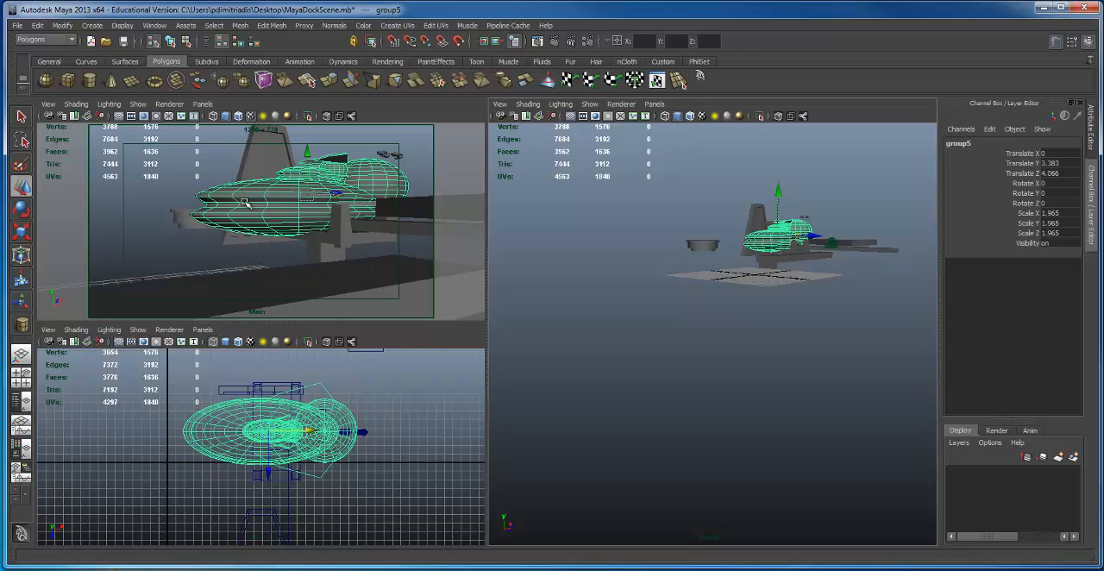
pyautogui.click(307, 285)
pyautogui.keyDown('alt'); pyautogui.moveTo(588, 313); pyautogui.dragTo(640, 380); pyautogui.keyUp('alt')
pyautogui.keyDown('alt'); pyautogui.moveTo(640, 380); pyautogui.dragTo(702, 370, button='right'); pyautogui.keyUp('alt')
pyautogui.keyDown('alt'); pyautogui.moveTo(675, 374); pyautogui.dragTo(713, 407); pyautogui.keyUp('alt')
pyautogui.keyDown('alt'); pyautogui.moveTo(713, 407); pyautogui.dragTo(725, 398, button='right'); pyautogui.keyUp('alt')
pyautogui.keyDown('alt'); pyautogui.moveTo(724, 398); pyautogui.dragTo(723, 354); pyautogui.keyUp('alt')
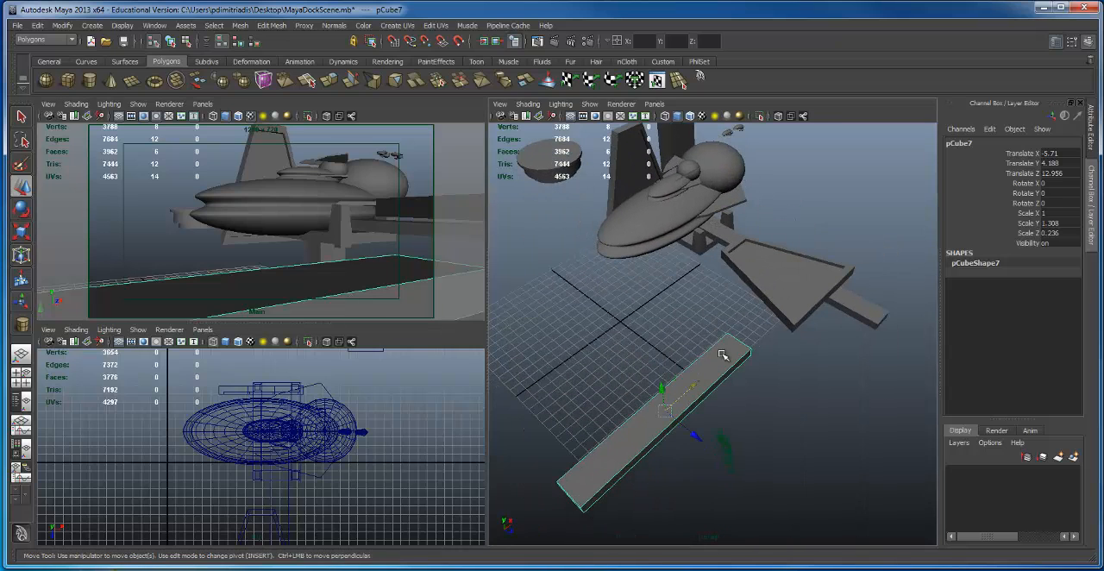
pyautogui.moveTo(692, 436)
pyautogui.mouseDown()
pyautogui.moveTo(702, 446)
pyautogui.moveTo(681, 420)
pyautogui.mouseUp()
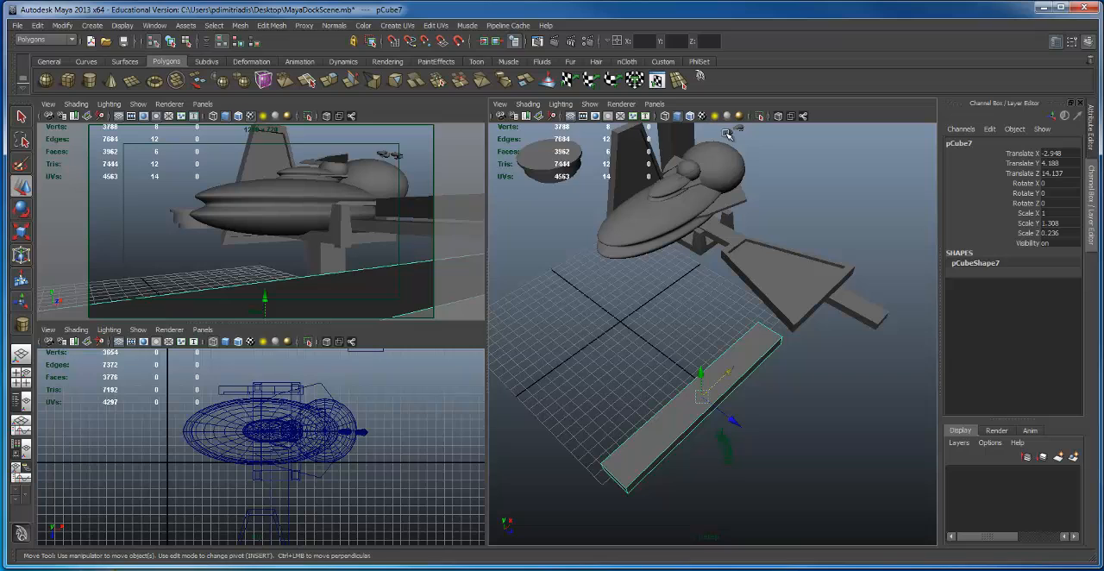
# Step: Select one of the small ships and move it away from the large ship to Translate X -10.049 and Z 8.534
pyautogui.click(727, 134)
pyautogui.moveTo(756, 148); pyautogui.dragTo(832, 226)
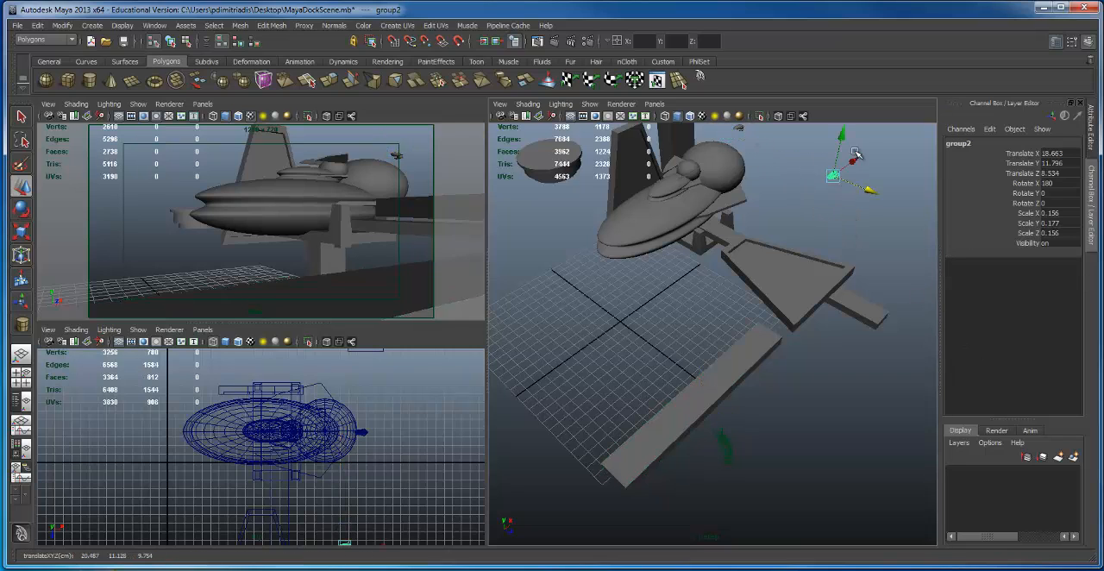
pyautogui.moveTo(697, 382); pyautogui.dragTo(689, 388)
pyautogui.keyDown('alt'); pyautogui.moveTo(672, 345); pyautogui.dragTo(647, 246); pyautogui.keyUp('alt')
pyautogui.keyDown('alt'); pyautogui.moveTo(306, 474); pyautogui.dragTo(161, 438, button='right'); pyautogui.keyUp('alt')
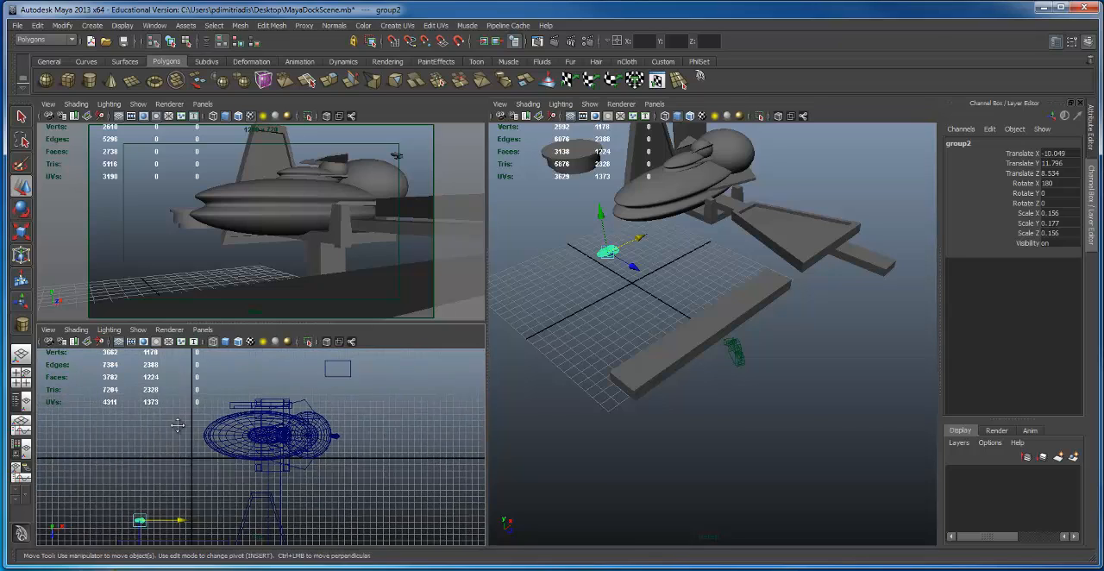
# Step: Move the separated small ship toward the foreground dock beam, to Translate Z 17.149
pyautogui.keyDown('alt'); pyautogui.moveTo(161, 438); pyautogui.dragTo(205, 382, button='middle'); pyautogui.keyUp('alt')
pyautogui.press('f')
pyautogui.keyDown('alt'); pyautogui.moveTo(301, 431); pyautogui.dragTo(268, 431, button='right'); pyautogui.keyUp('alt')
pyautogui.keyDown('alt'); pyautogui.moveTo(394, 409); pyautogui.dragTo(337, 384, button='middle'); pyautogui.keyUp('alt')
pyautogui.keyDown('alt'); pyautogui.moveTo(337, 384); pyautogui.dragTo(158, 441, button='right'); pyautogui.keyUp('alt')
pyautogui.keyDown('alt'); pyautogui.moveTo(158, 442); pyautogui.dragTo(131, 467, button='middle'); pyautogui.keyUp('alt')
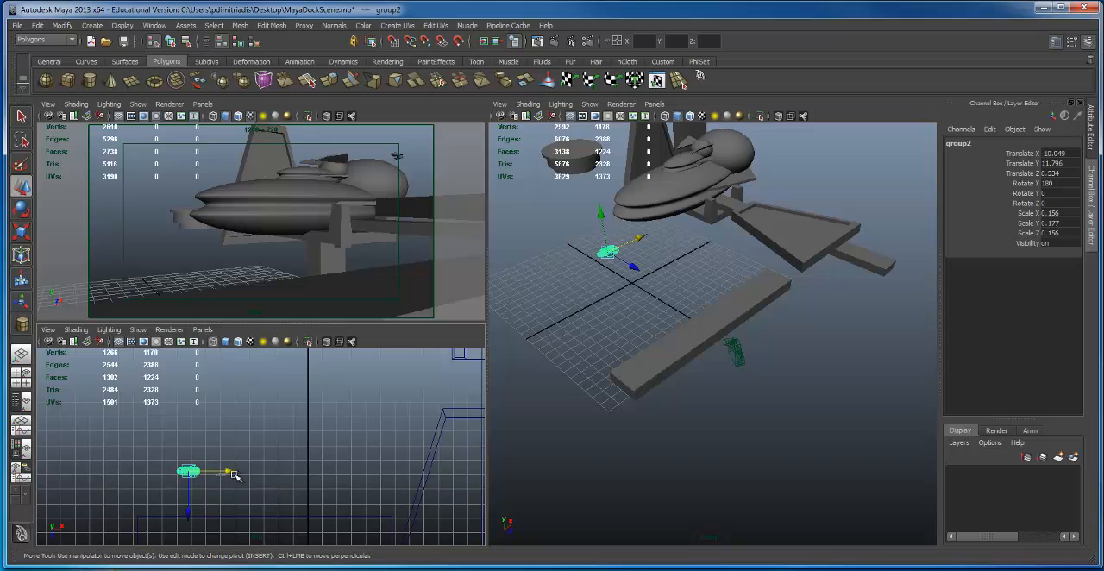
pyautogui.click(389, 382)
pyautogui.keyDown('alt'); pyautogui.moveTo(389, 382); pyautogui.dragTo(174, 456, button='middle'); pyautogui.keyUp('alt')
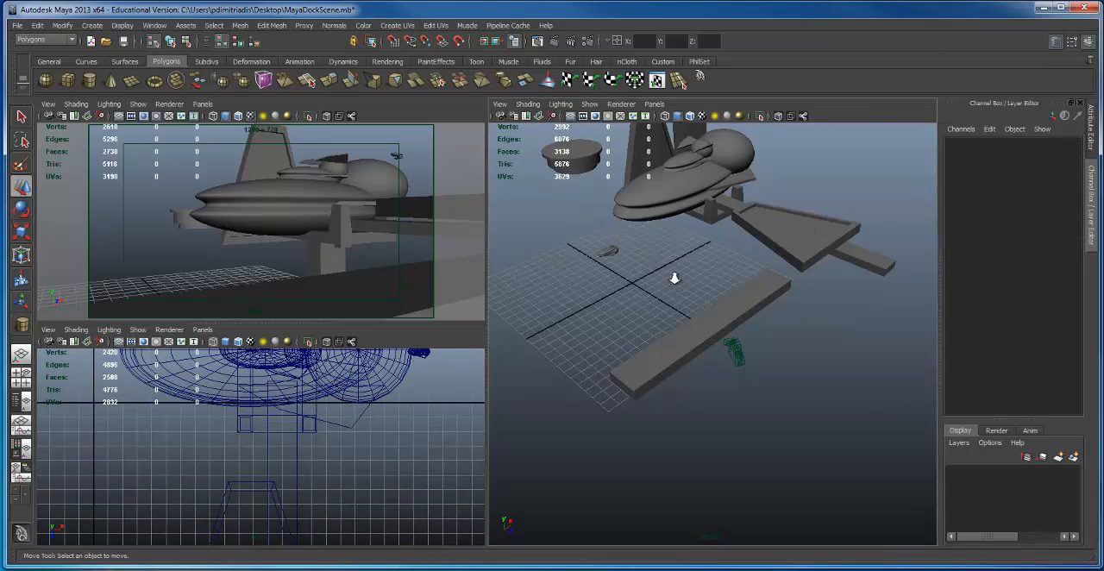
pyautogui.keyDown('alt'); pyautogui.moveTo(675, 278); pyautogui.dragTo(705, 343, button='right'); pyautogui.keyUp('alt')
pyautogui.click(660, 312)
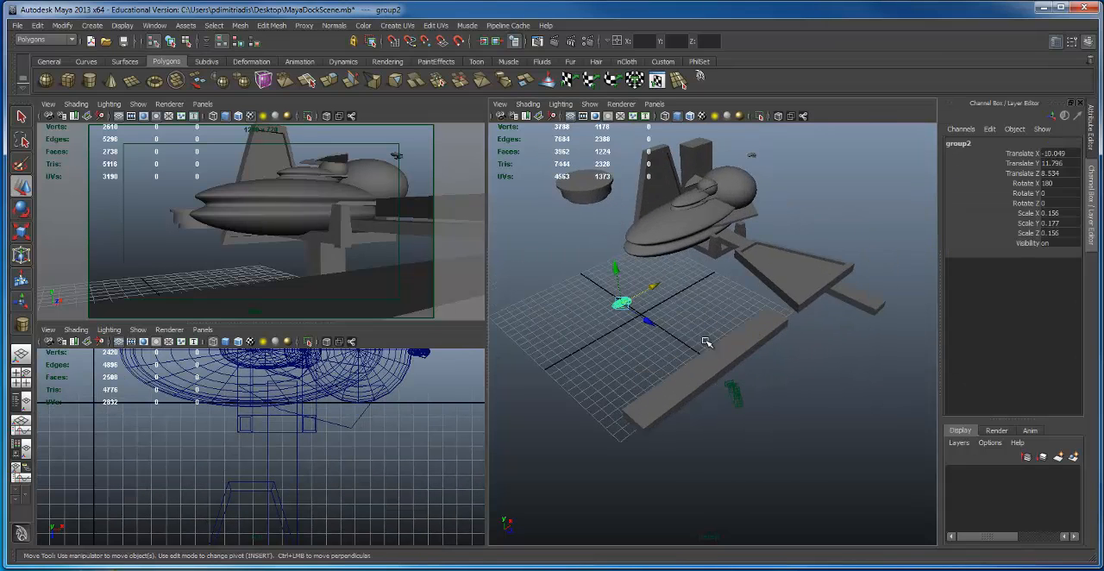
pyautogui.moveTo(654, 324); pyautogui.dragTo(715, 340)
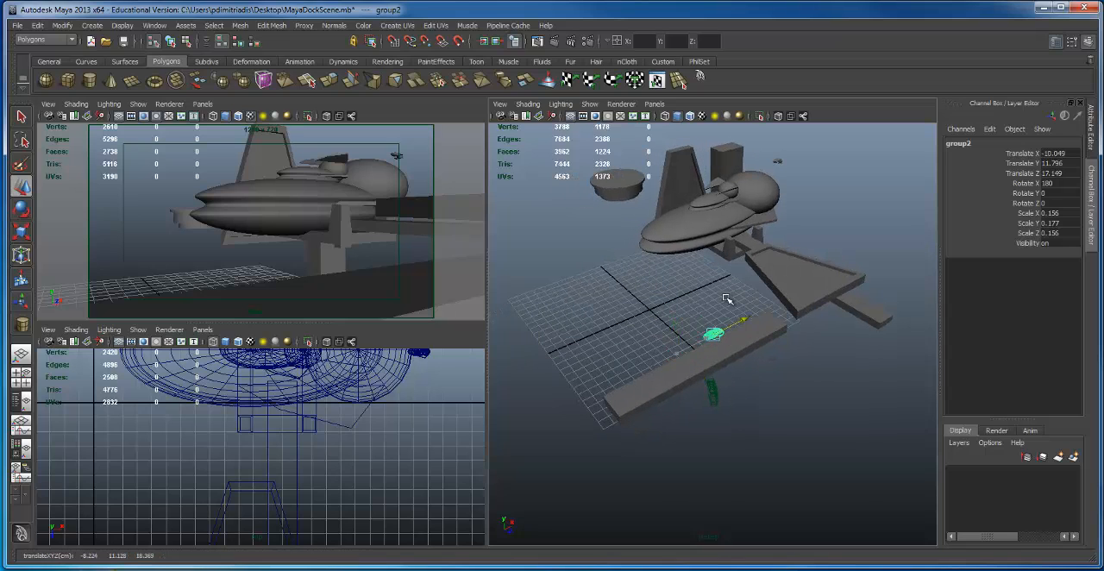
# Step: Move the small ship over the foreground dock beam, to Translate X -6.021, Y 5.894 and Z 11.981
pyautogui.keyDown('alt'); pyautogui.moveTo(727, 298); pyautogui.dragTo(680, 216); pyautogui.keyUp('alt')
pyautogui.moveTo(667, 178); pyautogui.dragTo(679, 375)
pyautogui.moveTo(681, 340)
pyautogui.mouseDown()
pyautogui.moveTo(726, 338)
pyautogui.moveTo(688, 341)
pyautogui.moveTo(697, 329)
pyautogui.moveTo(688, 342)
pyautogui.mouseUp()
# Step: Turn the small ship around to Rotate Y 173.51 and shift it to Translate X -6.255 and Y 5.581
pyautogui.press('e')
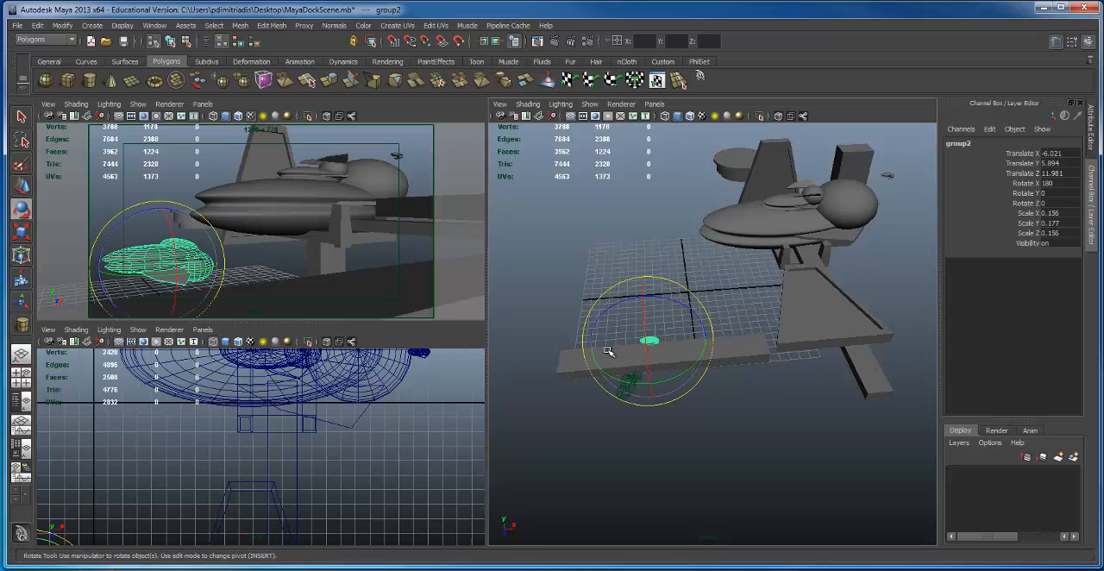
pyautogui.moveTo(597, 367); pyautogui.dragTo(642, 297)
pyautogui.press('w')
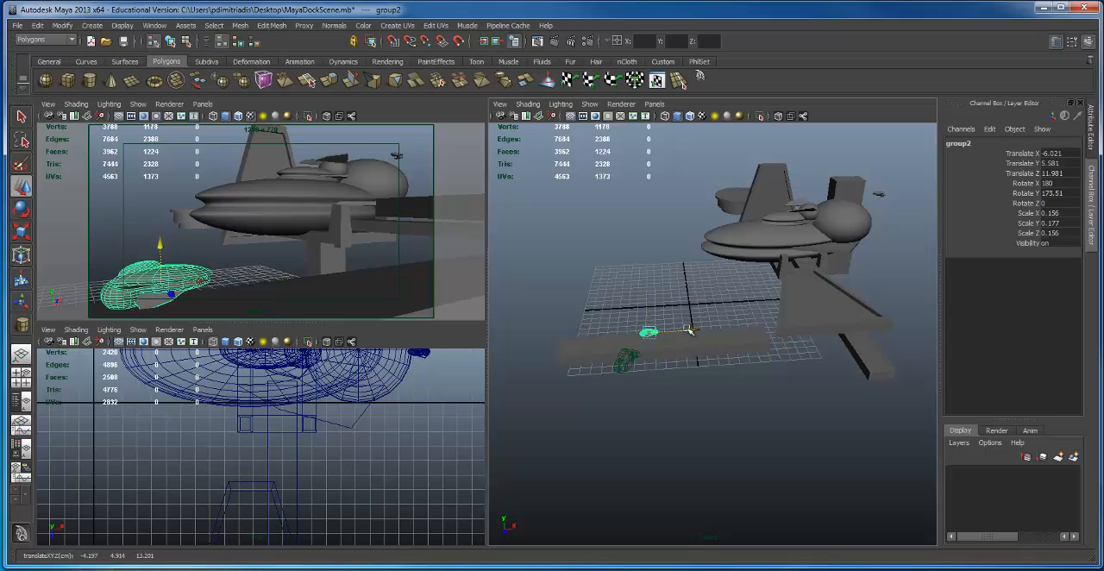
pyautogui.moveTo(688, 331)
pyautogui.mouseDown()
pyautogui.moveTo(671, 333)
pyautogui.moveTo(689, 334)
pyautogui.mouseUp()
pyautogui.keyDown('alt'); pyautogui.moveTo(689, 333); pyautogui.dragTo(692, 304); pyautogui.keyUp('alt')
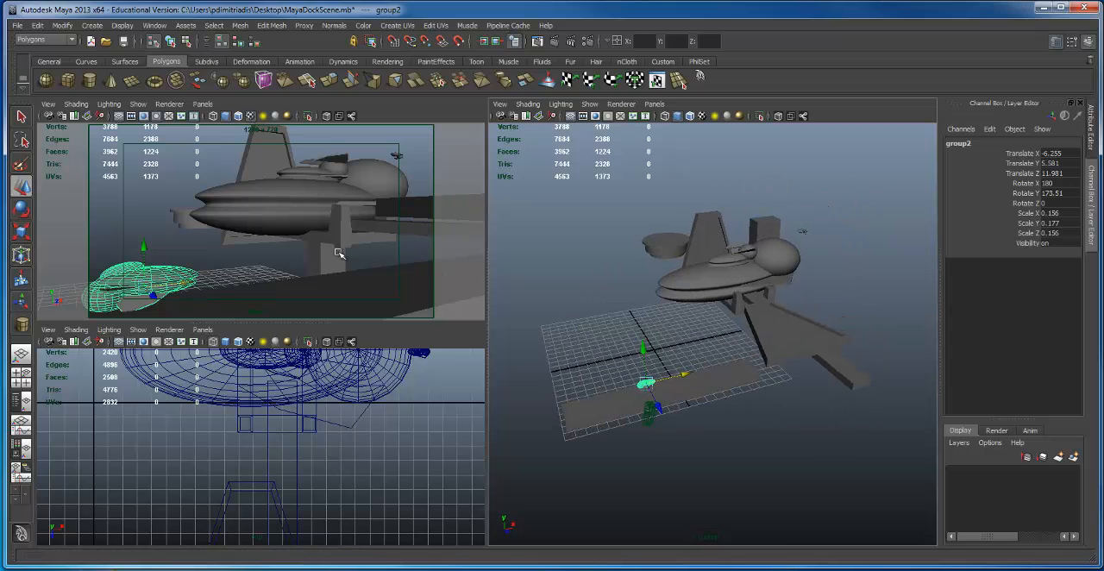
# Step: Select the trapezoidal dock plate, move it to Translate X 13.961 and place a copy of it above the original
pyautogui.click(740, 274)
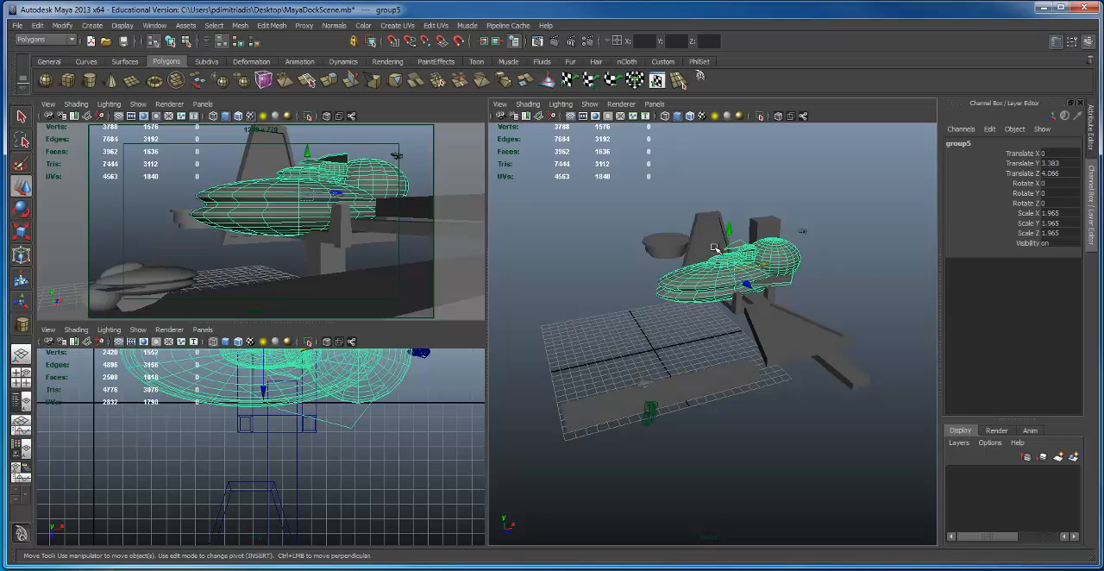
pyautogui.keyDown('alt'); pyautogui.moveTo(715, 247); pyautogui.dragTo(659, 288); pyautogui.keyUp('alt')
pyautogui.keyDown('alt'); pyautogui.moveTo(660, 288); pyautogui.dragTo(773, 315, button='right'); pyautogui.keyUp('alt')
pyautogui.keyDown('alt'); pyautogui.moveTo(772, 316); pyautogui.dragTo(728, 329, button='middle'); pyautogui.keyUp('alt')
pyautogui.click(729, 329)
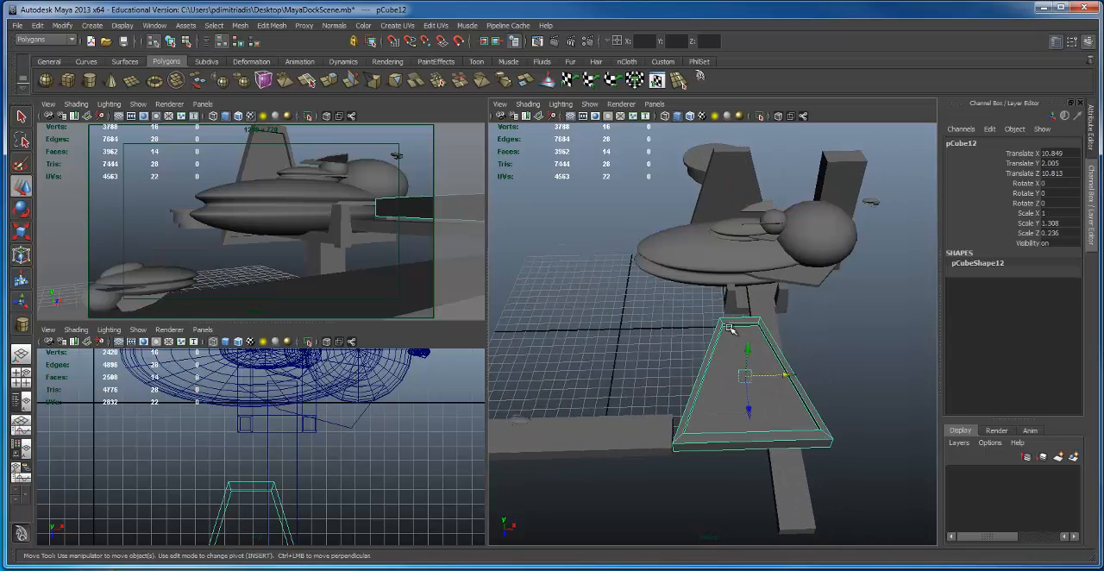
pyautogui.keyDown('alt'); pyautogui.moveTo(728, 328); pyautogui.dragTo(716, 308); pyautogui.keyUp('alt')
pyautogui.moveTo(755, 351); pyautogui.dragTo(774, 312)
pyautogui.click(773, 290)
pyautogui.hotkey('ctrl', 'z')
pyautogui.keyDown('alt'); pyautogui.moveTo(782, 296); pyautogui.dragTo(645, 278); pyautogui.keyUp('alt')
# Step: Enlarge the large ship to a uniform scale of 2.325 and shift it to Translate Y 4.14 and Z 2.914
pyautogui.click(654, 301)
pyautogui.keyDown('alt'); pyautogui.moveTo(645, 278); pyautogui.dragTo(744, 311, button='right'); pyautogui.keyUp('alt')
pyautogui.press('e')
pyautogui.keyDown('alt'); pyautogui.moveTo(744, 310); pyautogui.dragTo(774, 342); pyautogui.keyUp('alt')
pyautogui.press('r')
pyautogui.press('w')
# Step: Raise another trapezoidal plate copy to Translate Y 1.576 and scale it into a narrower, taller block with Scale X 0.646 and Z 0.153
pyautogui.click(763, 347)
pyautogui.keyDown('alt'); pyautogui.moveTo(763, 347); pyautogui.dragTo(736, 322, button='middle'); pyautogui.keyUp('alt')
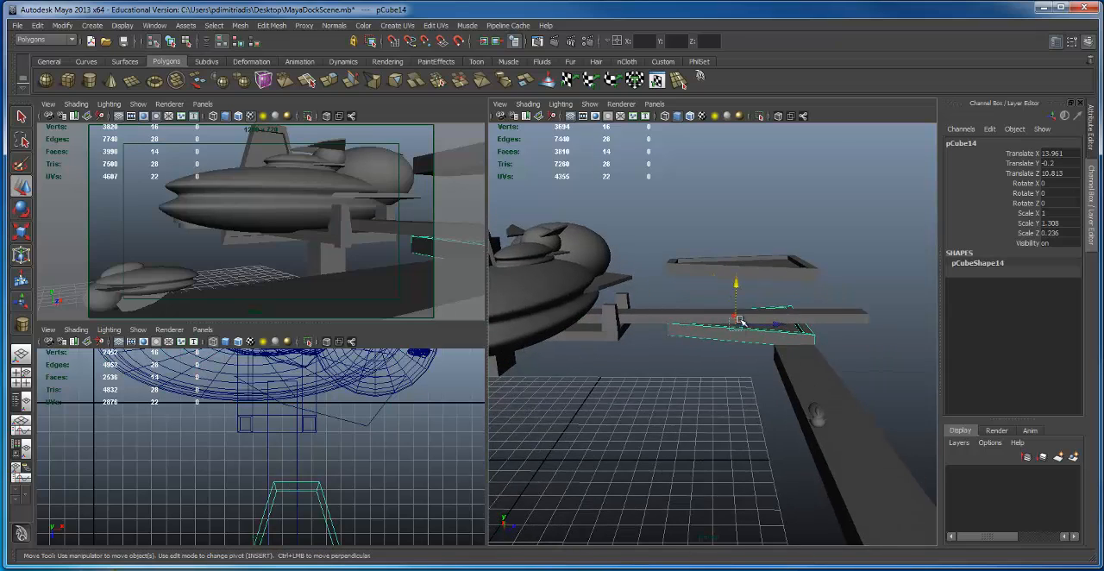
pyautogui.moveTo(725, 266); pyautogui.dragTo(739, 249)
pyautogui.press('r')
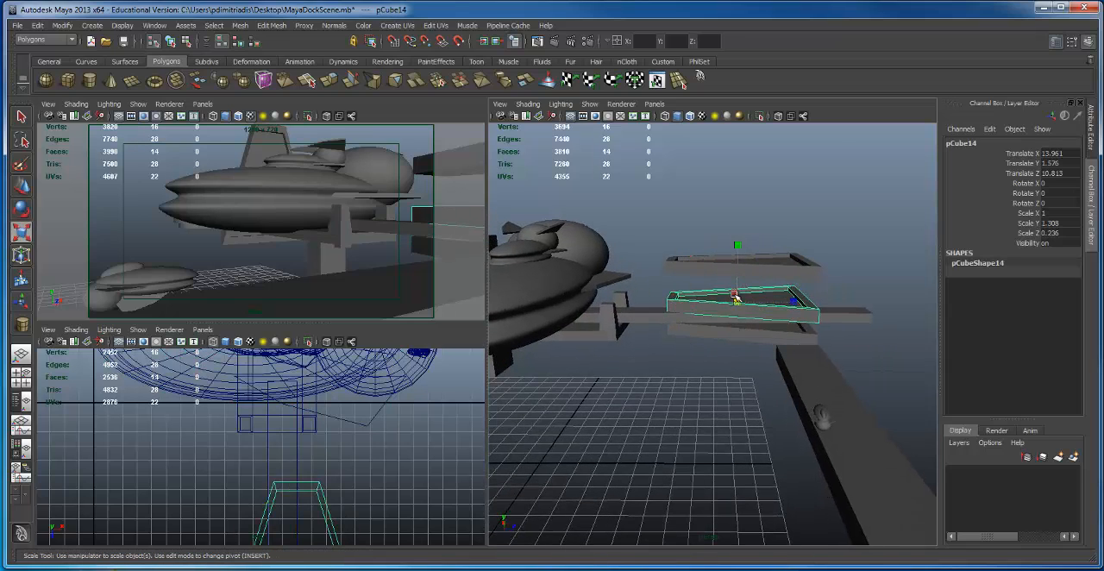
pyautogui.moveTo(730, 300); pyautogui.dragTo(743, 260)
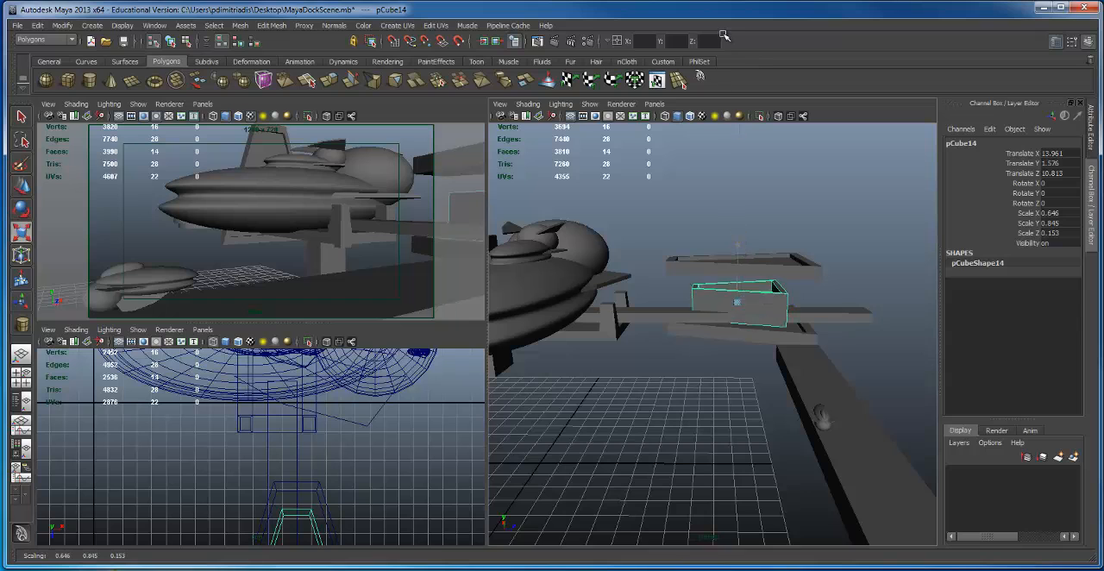
pyautogui.moveTo(725, 34); pyautogui.dragTo(727, 50)
pyautogui.keyDown('alt'); pyautogui.moveTo(741, 178); pyautogui.dragTo(719, 263); pyautogui.keyUp('alt')
# Step: In wireframe display, select the upper vertices of the inner block and raise them to meet the top plate
pyautogui.press('4')
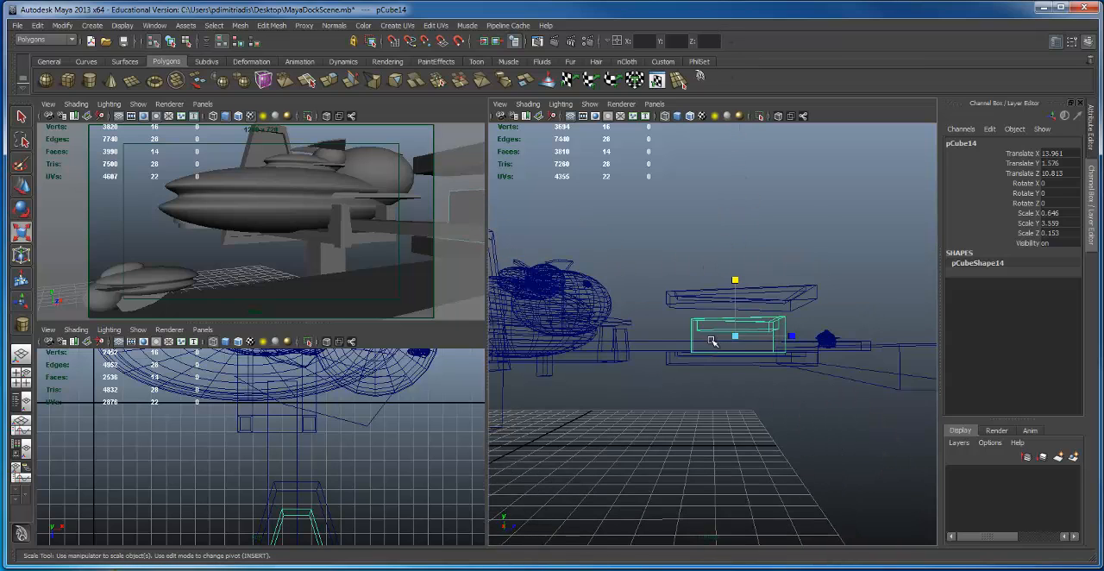
pyautogui.moveTo(686, 327); pyautogui.dragTo(653, 310, button='right')
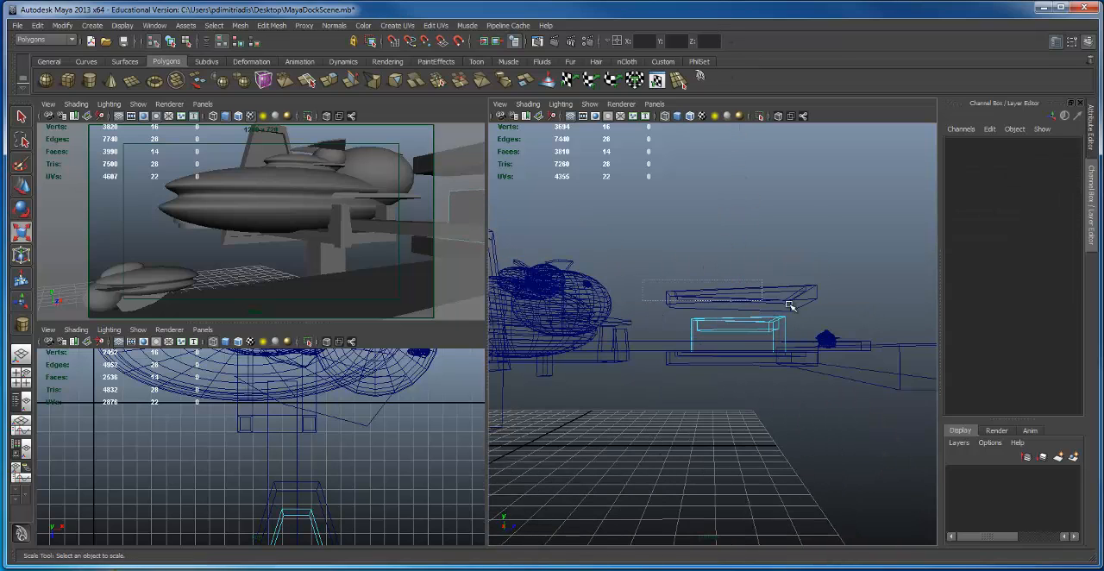
pyautogui.moveTo(789, 305); pyautogui.dragTo(739, 328)
pyautogui.hotkey('ctrl', 'z')
pyautogui.moveTo(723, 320); pyautogui.dragTo(685, 320, button='right')
pyautogui.moveTo(848, 340); pyautogui.dragTo(849, 340)
pyautogui.keyDown('alt'); pyautogui.moveTo(773, 332); pyautogui.dragTo(722, 320); pyautogui.keyUp('alt')
pyautogui.hotkey('ctrl', 'z')
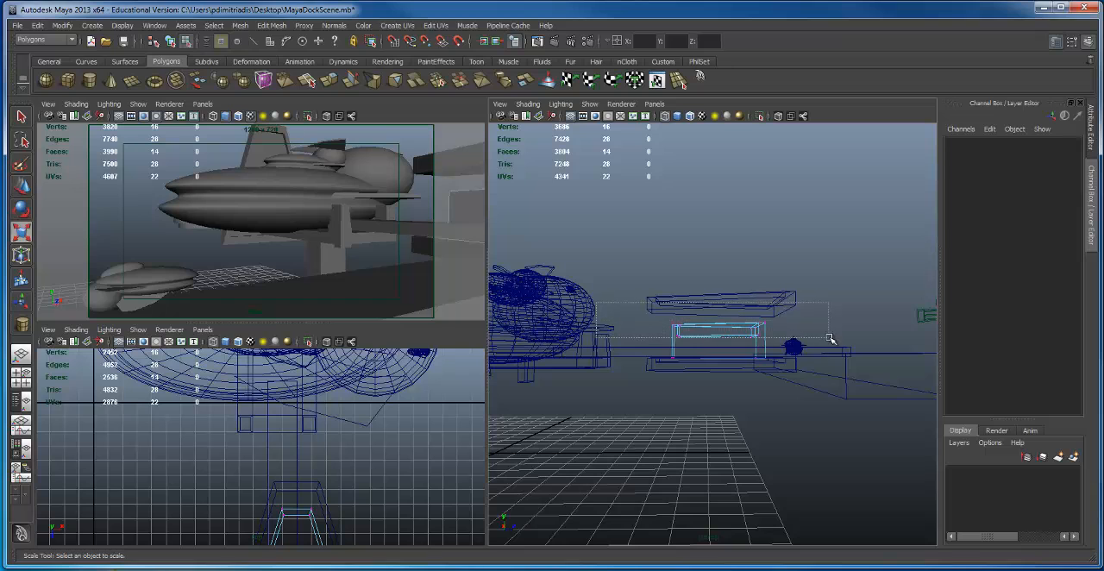
pyautogui.moveTo(829, 337); pyautogui.dragTo(829, 337)
pyautogui.keyDown('alt'); pyautogui.moveTo(795, 331); pyautogui.dragTo(781, 330); pyautogui.keyUp('alt')
pyautogui.press('w')
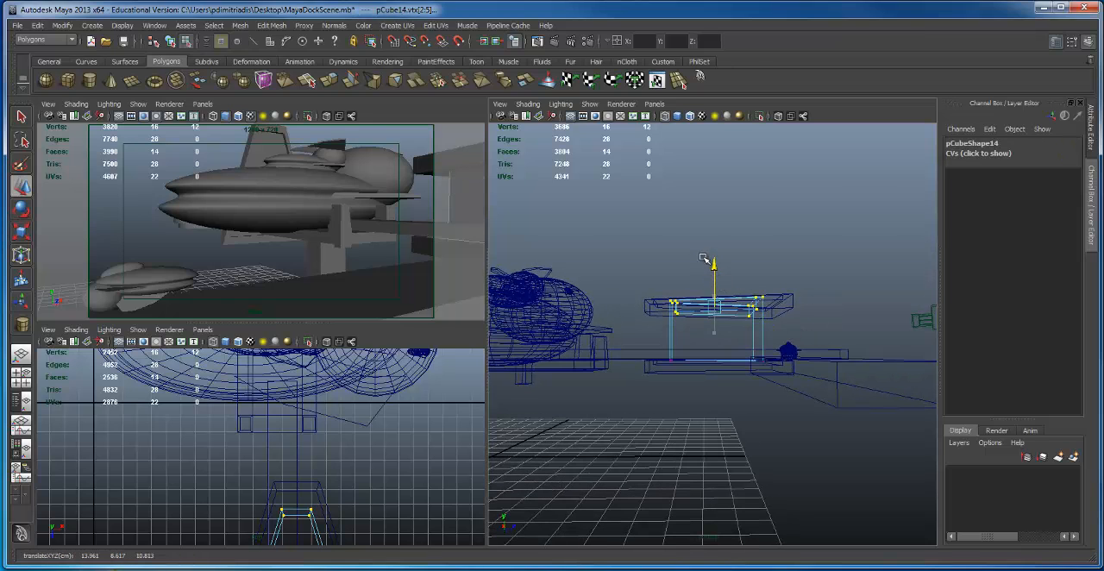
# Step: Extend the inner block far below the lower plate by moving its bottom vertices down, and return to object selection
pyautogui.moveTo(635, 335); pyautogui.dragTo(849, 394)
pyautogui.keyDown('alt'); pyautogui.moveTo(780, 371); pyautogui.dragTo(773, 368); pyautogui.keyUp('alt')
pyautogui.moveTo(714, 318); pyautogui.dragTo(733, 446)
pyautogui.press('F8')
# Step: Duplicate the lower trapezoidal plate downward and repeat the duplicate with its transform to build a stack of five evenly spaced plates
pyautogui.keyDown('alt'); pyautogui.moveTo(648, 368); pyautogui.dragTo(631, 301); pyautogui.keyUp('alt')
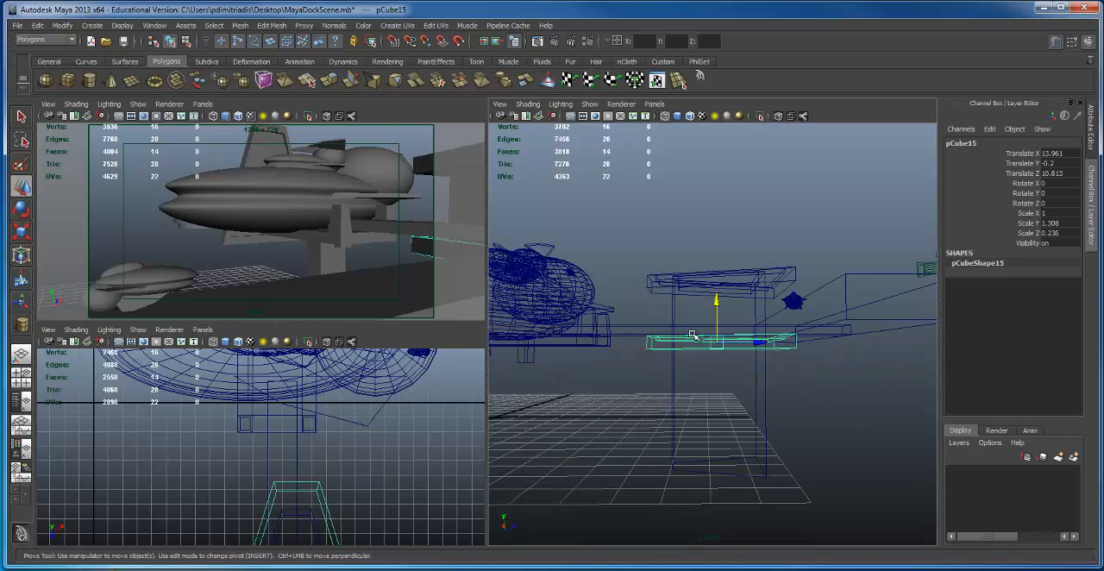
pyautogui.hotkey('shift', 'd')
pyautogui.hotkey('shift', 'd')
pyautogui.hotkey('shift', 'd')
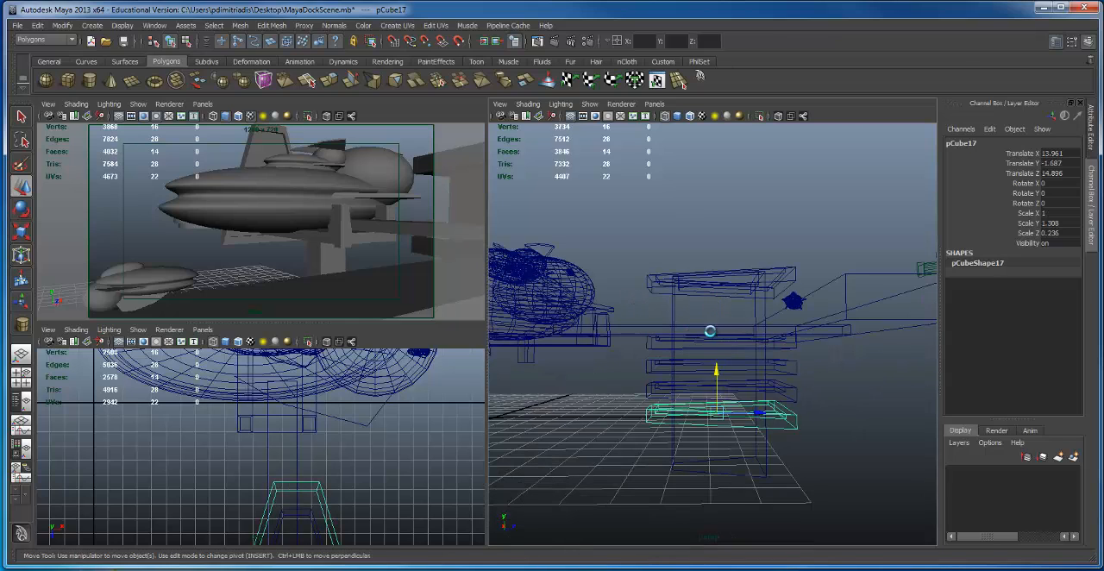
# Step: Select the top plate, the inner block and all the stacked lower plates, and group them
pyautogui.keyDown('alt'); pyautogui.moveTo(733, 313); pyautogui.dragTo(710, 264); pyautogui.keyUp('alt')
pyautogui.click(707, 269)
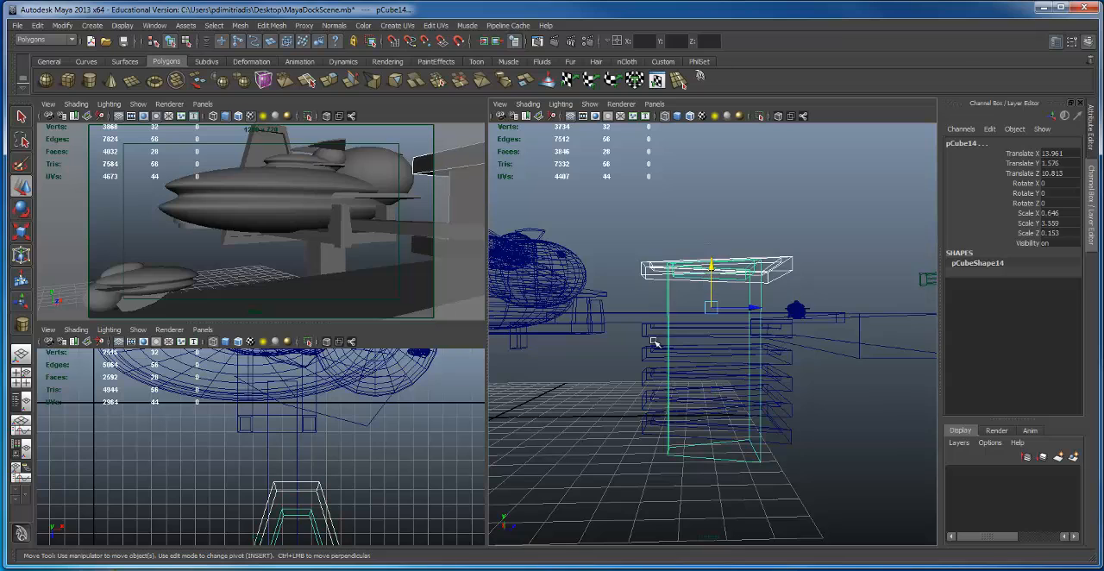
pyautogui.click(661, 441)
pyautogui.keyDown('shift'); pyautogui.click(690, 337); pyautogui.keyUp('shift')
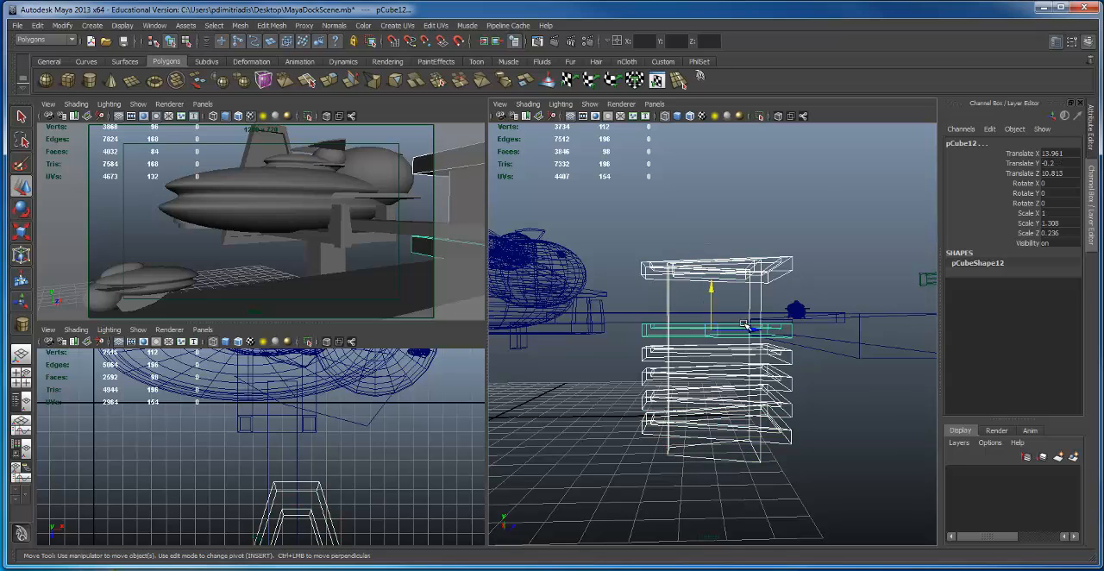
pyautogui.moveTo(690, 337)
pyautogui.keyDown('alt'); pyautogui.mouseDown()
pyautogui.moveTo(719, 340)
pyautogui.moveTo(704, 328)
pyautogui.mouseUp(); pyautogui.keyUp('alt')
pyautogui.hotkey('ctrl', 'g')
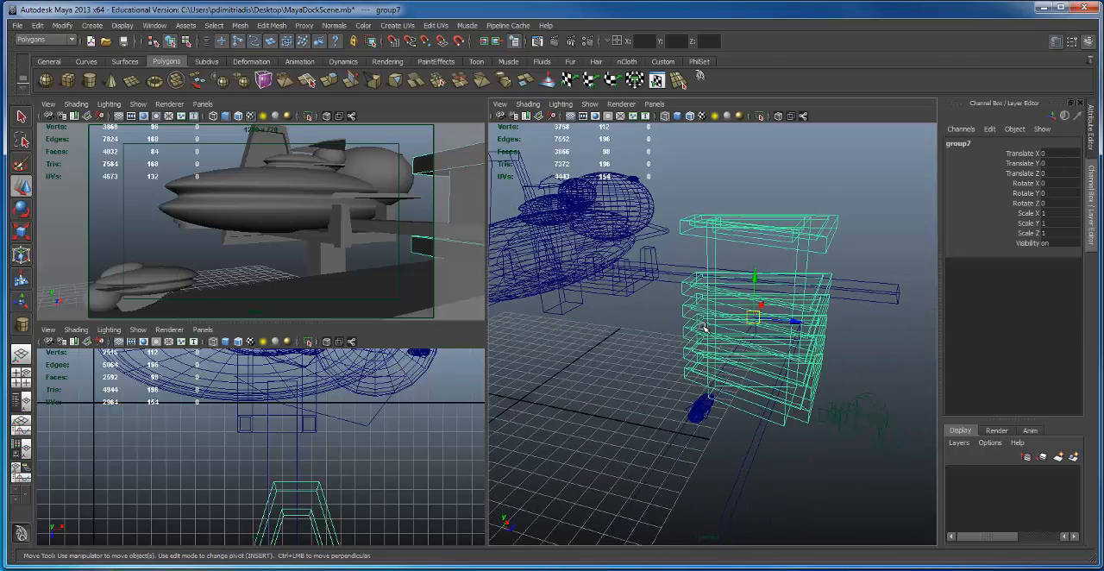
# Step: Restore shaded display, add the long connecting beam and the docking bracket to the tower selection, and group them together
pyautogui.press('5')
pyautogui.moveTo(784, 286)
pyautogui.keyDown('alt'); pyautogui.mouseDown()
pyautogui.moveTo(756, 281)
pyautogui.moveTo(706, 301)
pyautogui.mouseUp(); pyautogui.keyUp('alt')
pyautogui.keyDown('alt'); pyautogui.moveTo(706, 300); pyautogui.dragTo(753, 317, button='middle'); pyautogui.keyUp('alt')
pyautogui.keyDown('alt'); pyautogui.moveTo(752, 317); pyautogui.dragTo(805, 349); pyautogui.keyUp('alt')
pyautogui.keyDown('alt'); pyautogui.moveTo(734, 325); pyautogui.dragTo(695, 347); pyautogui.keyUp('alt')
pyautogui.click(630, 341)
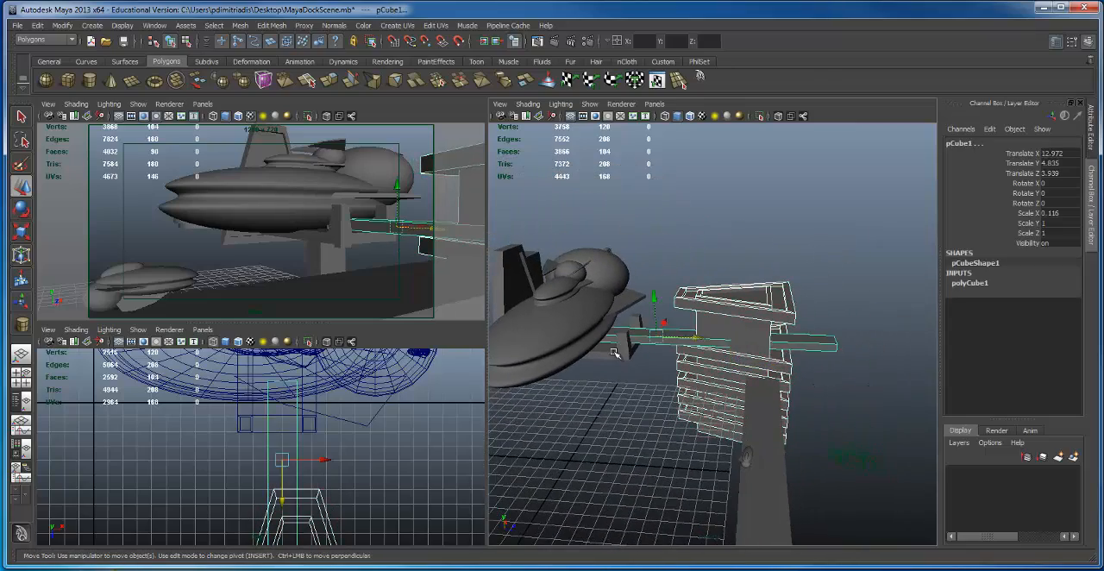
pyautogui.keyDown('alt'); pyautogui.moveTo(618, 353); pyautogui.dragTo(685, 296, button='middle'); pyautogui.keyUp('alt')
pyautogui.hotkey('ctrl', 'g')
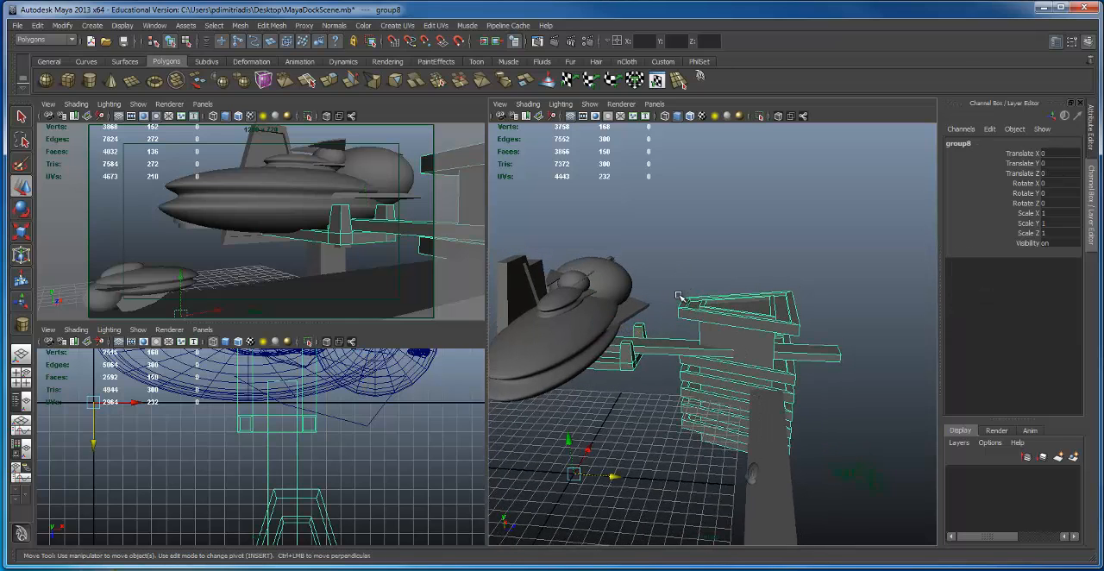
# Step: Relocate the dock group's pivot onto the tower and move the group toward the ship to Translate Z -3.001
pyautogui.keyDown('alt'); pyautogui.moveTo(721, 301); pyautogui.dragTo(735, 299); pyautogui.keyUp('alt')
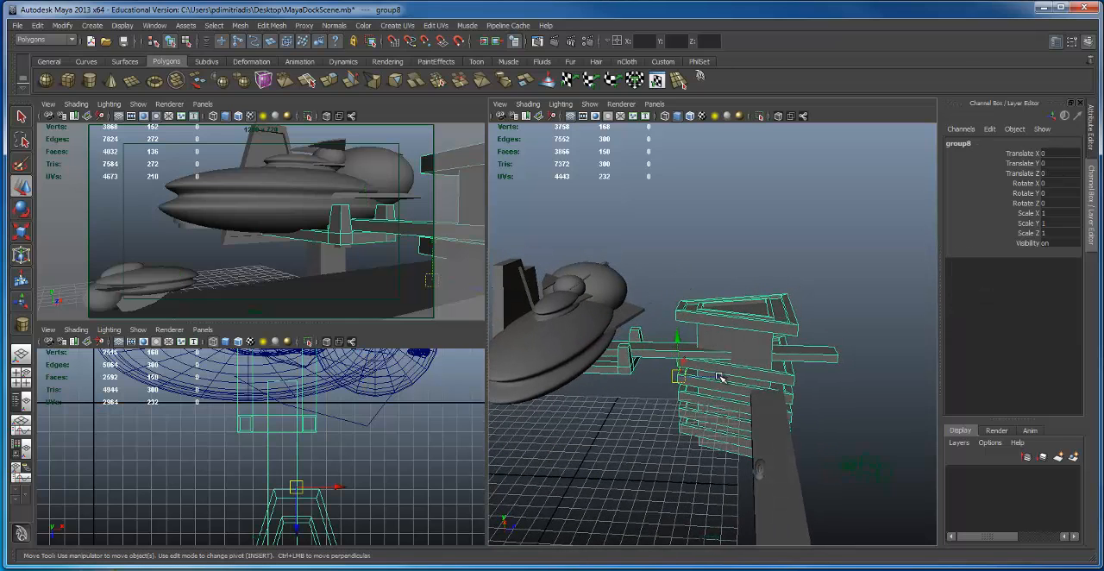
pyautogui.moveTo(720, 377); pyautogui.dragTo(643, 365)
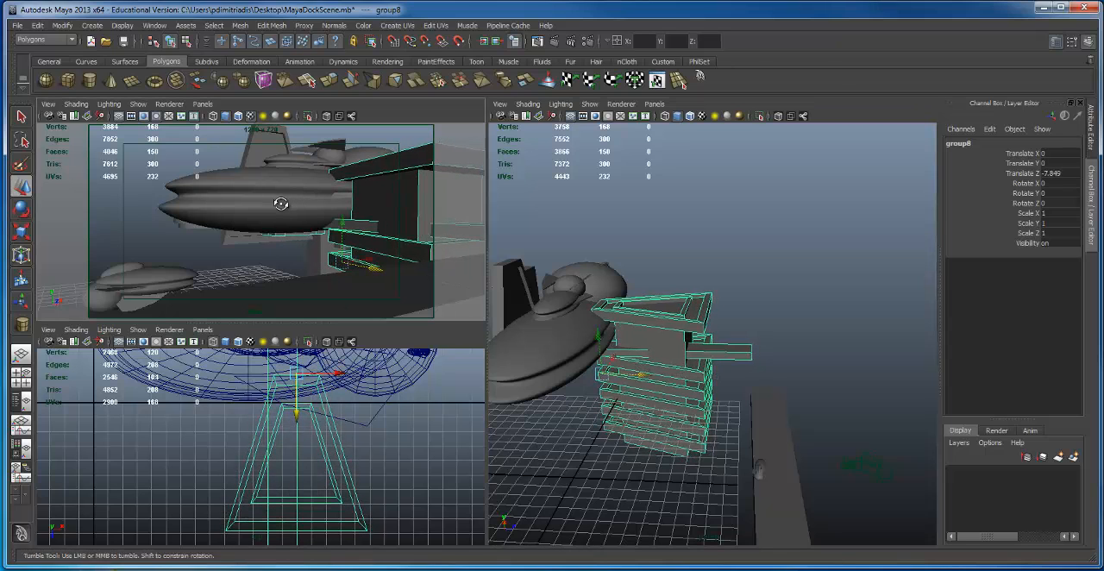
pyautogui.keyDown('alt'); pyautogui.moveTo(281, 203); pyautogui.dragTo(293, 201); pyautogui.keyUp('alt')
pyautogui.keyDown('alt'); pyautogui.moveTo(293, 202); pyautogui.dragTo(273, 208, button='right'); pyautogui.keyUp('alt')
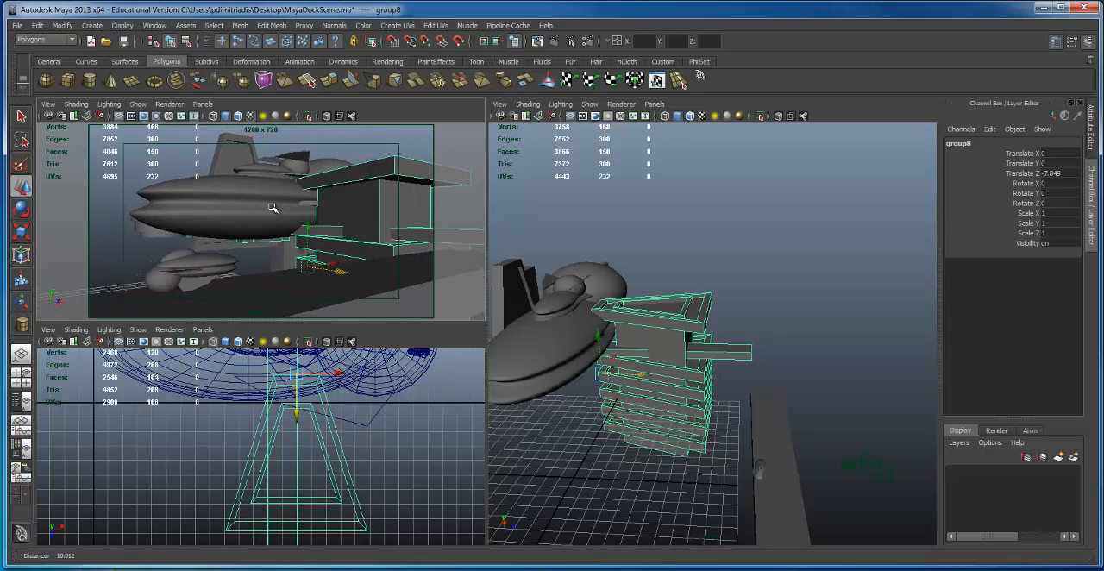
pyautogui.keyDown('alt'); pyautogui.moveTo(272, 208); pyautogui.dragTo(269, 209, button='middle'); pyautogui.keyUp('alt')
pyautogui.moveTo(649, 373); pyautogui.dragTo(680, 374)
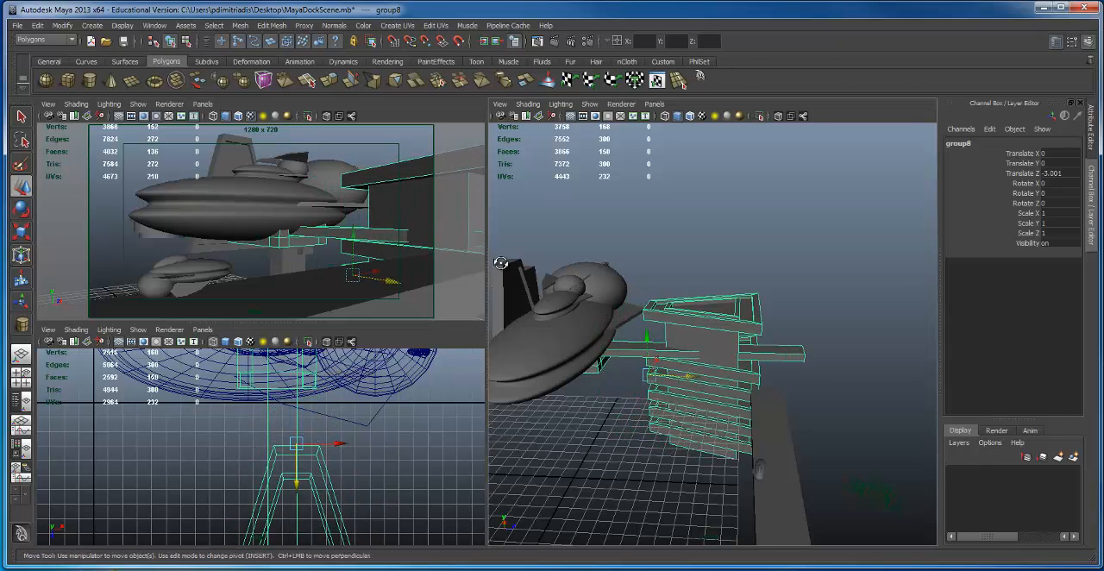
# Step: Reframe the Main camera to look down on the ship and dock tower, and select the entire large ship group
pyautogui.keyDown('alt'); pyautogui.moveTo(500, 263); pyautogui.dragTo(490, 261); pyautogui.keyUp('alt')
pyautogui.click(258, 200)
pyautogui.keyDown('alt'); pyautogui.moveTo(258, 200); pyautogui.dragTo(349, 214); pyautogui.keyUp('alt')
pyautogui.keyDown('alt'); pyautogui.moveTo(348, 214); pyautogui.dragTo(347, 222, button='middle'); pyautogui.keyUp('alt')
pyautogui.keyDown('alt'); pyautogui.moveTo(347, 222); pyautogui.dragTo(367, 233); pyautogui.keyUp('alt')
pyautogui.keyDown('alt'); pyautogui.moveTo(716, 297); pyautogui.dragTo(634, 310, button='right'); pyautogui.keyUp('alt')
pyautogui.press('Up')
pyautogui.press('Up')
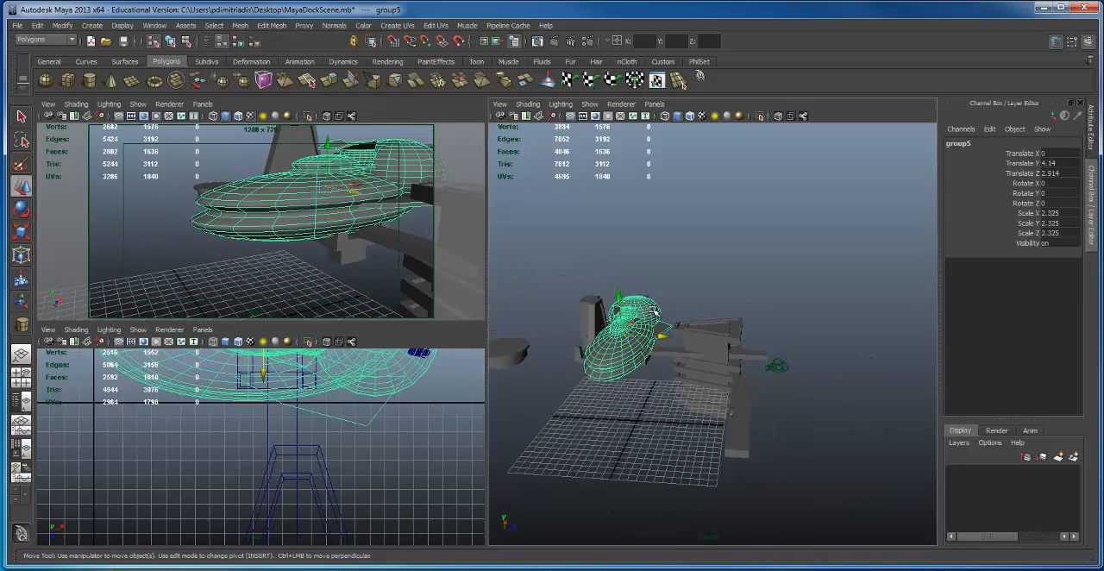
# Step: Set the large ship's Rotate Y to 90 and move it away from the dock tower to Translate X -8.644
pyautogui.keyDown('alt'); pyautogui.moveTo(672, 288); pyautogui.dragTo(636, 300); pyautogui.keyUp('alt')
pyautogui.keyDown('alt'); pyautogui.moveTo(636, 300); pyautogui.dragTo(721, 272, button='right'); pyautogui.keyUp('alt')
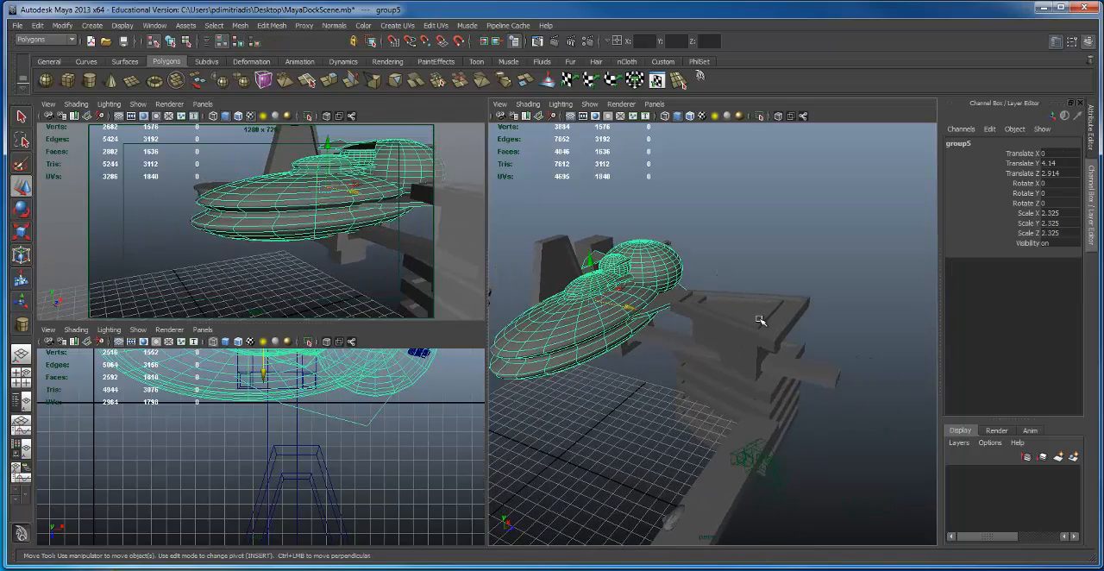
pyautogui.keyDown('alt'); pyautogui.moveTo(759, 321); pyautogui.dragTo(700, 334); pyautogui.keyUp('alt')
pyautogui.press('e')
pyautogui.keyDown('alt'); pyautogui.moveTo(587, 311); pyautogui.dragTo(642, 307); pyautogui.keyUp('alt')
pyautogui.press('w')
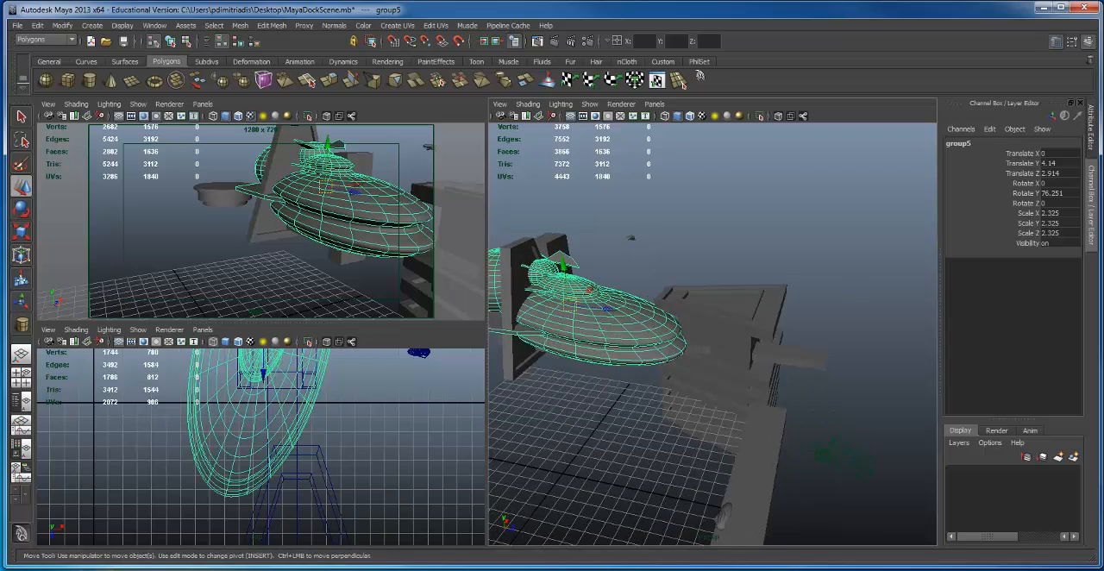
pyautogui.click(1035, 191)
pyautogui.write('90')
pyautogui.press('Return')
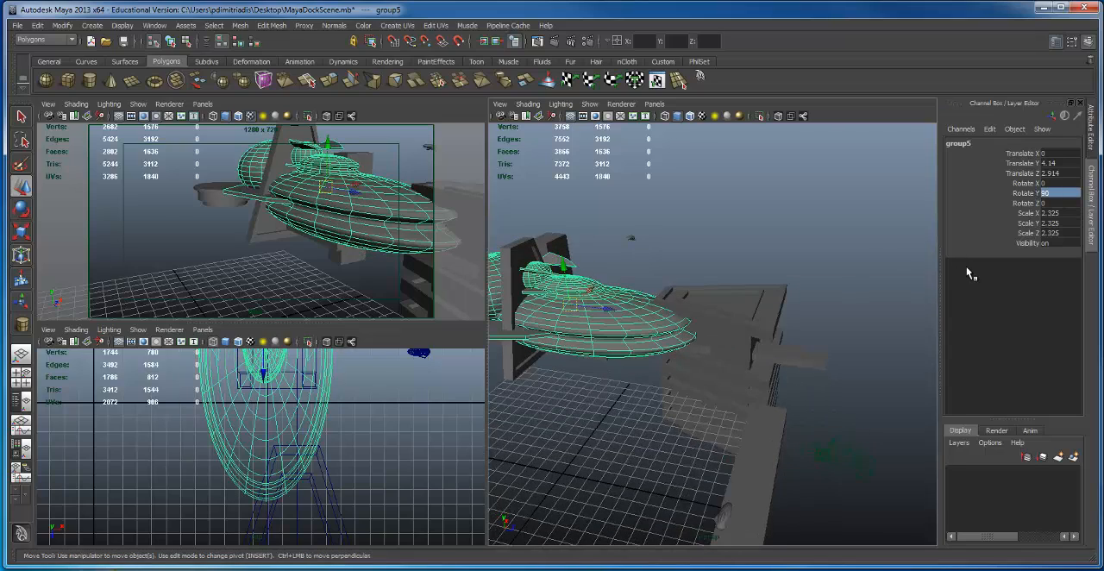
pyautogui.keyDown('alt'); pyautogui.moveTo(581, 420); pyautogui.dragTo(623, 307); pyautogui.keyUp('alt')
pyautogui.keyDown('alt'); pyautogui.moveTo(624, 307); pyautogui.dragTo(683, 275); pyautogui.keyUp('alt')
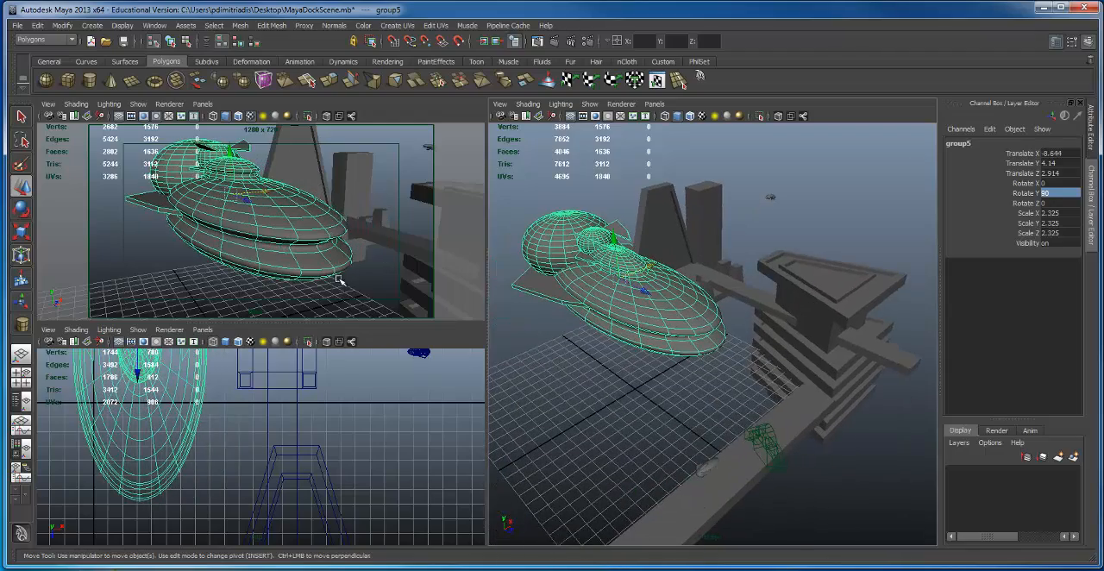
# Step: Reframe the Main camera to a low angle with the foreground beam beneath the ships and the dock tower behind
pyautogui.keyDown('alt'); pyautogui.moveTo(339, 281); pyautogui.dragTo(245, 184); pyautogui.keyUp('alt')
pyautogui.keyDown('alt'); pyautogui.moveTo(257, 172); pyautogui.dragTo(252, 143); pyautogui.keyUp('alt')
pyautogui.keyDown('alt'); pyautogui.moveTo(252, 144); pyautogui.dragTo(278, 168, button='middle'); pyautogui.keyUp('alt')
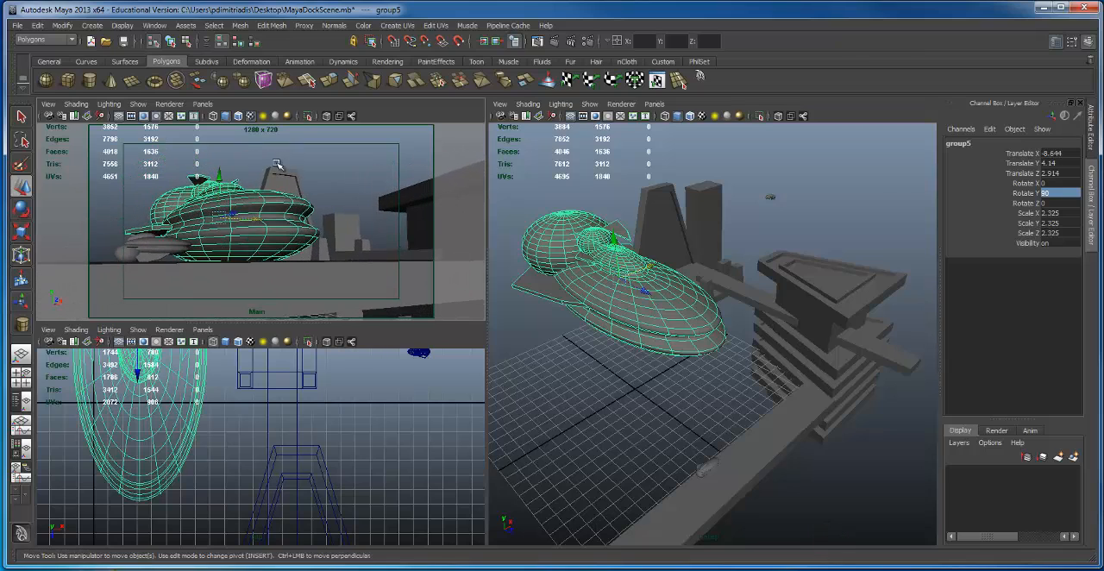
pyautogui.keyDown('alt'); pyautogui.moveTo(278, 167); pyautogui.dragTo(320, 173); pyautogui.keyUp('alt')
pyautogui.keyDown('alt'); pyautogui.moveTo(320, 174); pyautogui.dragTo(312, 168, button='middle'); pyautogui.keyUp('alt')
pyautogui.keyDown('alt'); pyautogui.moveTo(311, 168); pyautogui.dragTo(279, 171); pyautogui.keyUp('alt')
# Step: Move the large ship closer to the foreground beam, to Translate Z 8.824, and lower it to Translate Y 3.129
pyautogui.click(644, 293)
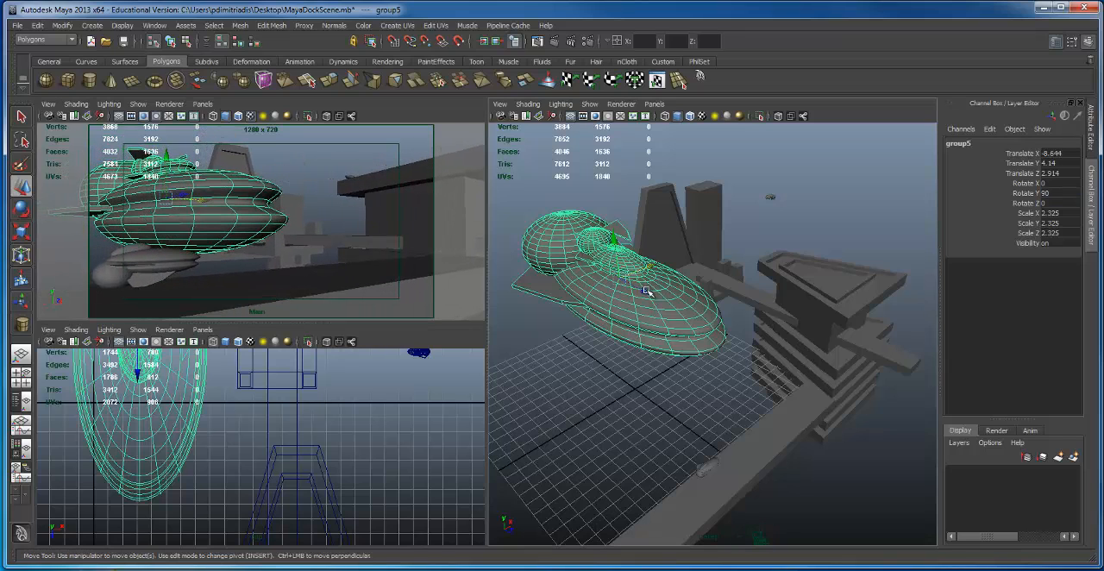
pyautogui.moveTo(644, 292); pyautogui.dragTo(694, 321)
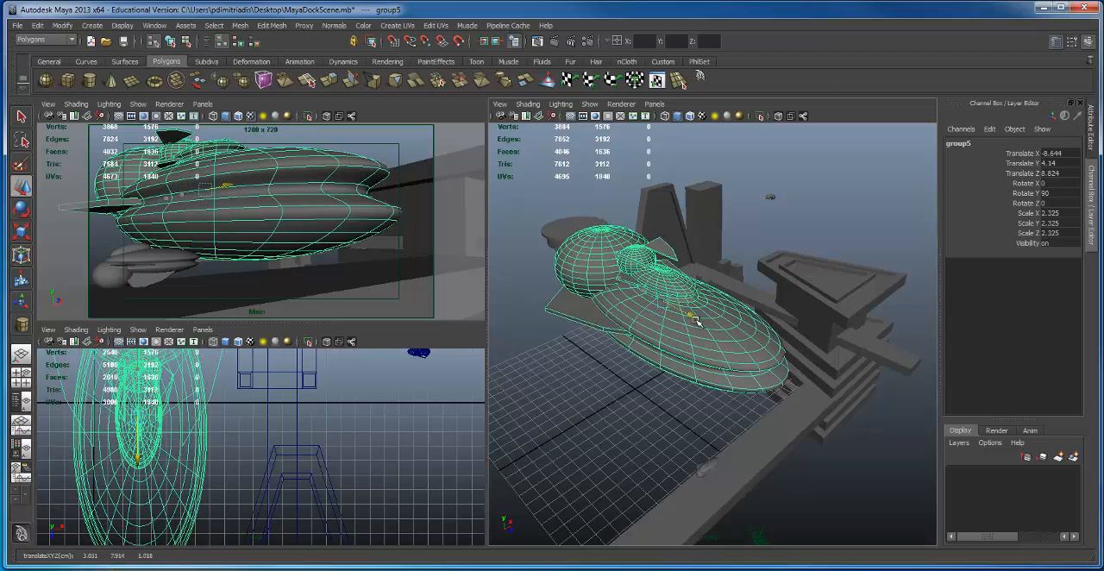
pyautogui.moveTo(663, 260); pyautogui.dragTo(664, 272)
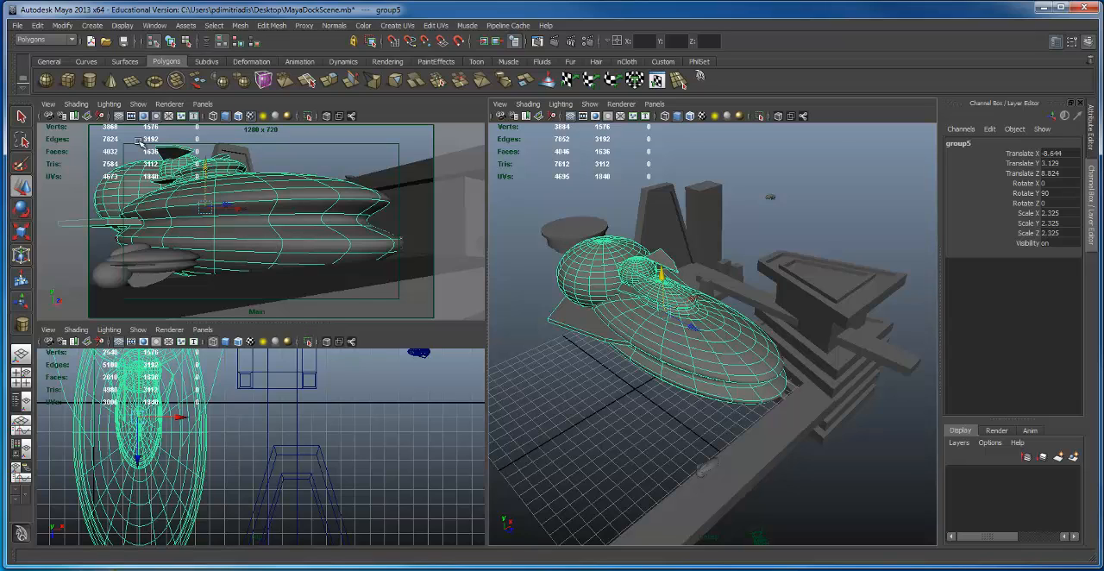
# Step: Adjust the Main camera framing slightly and move the small ship farther over the foreground beam to Translate Z 13.282
pyautogui.keyDown('alt'); pyautogui.moveTo(250, 175); pyautogui.dragTo(224, 172); pyautogui.keyUp('alt')
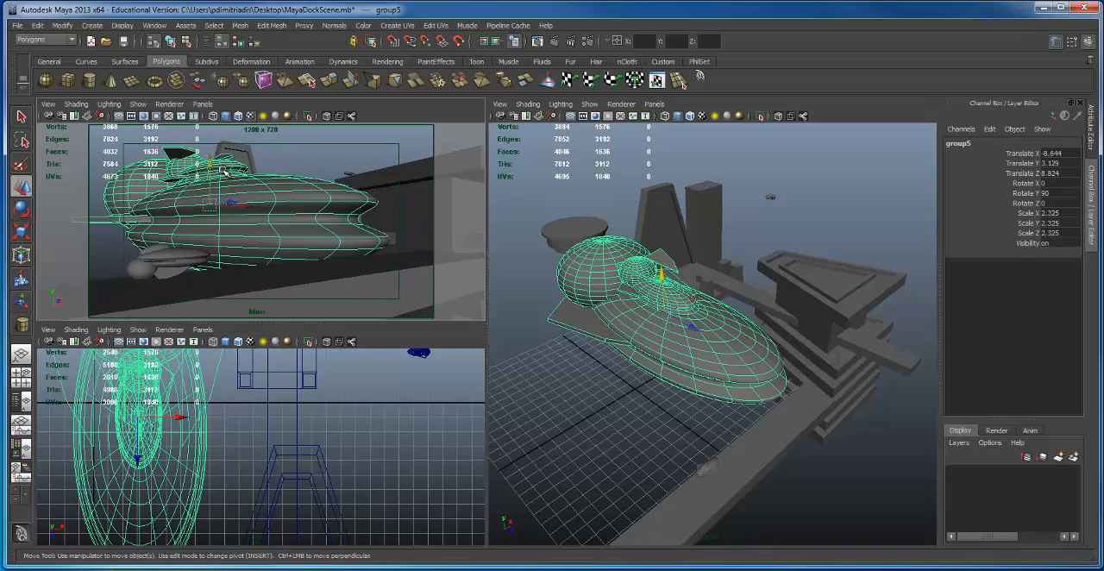
pyautogui.click(184, 265)
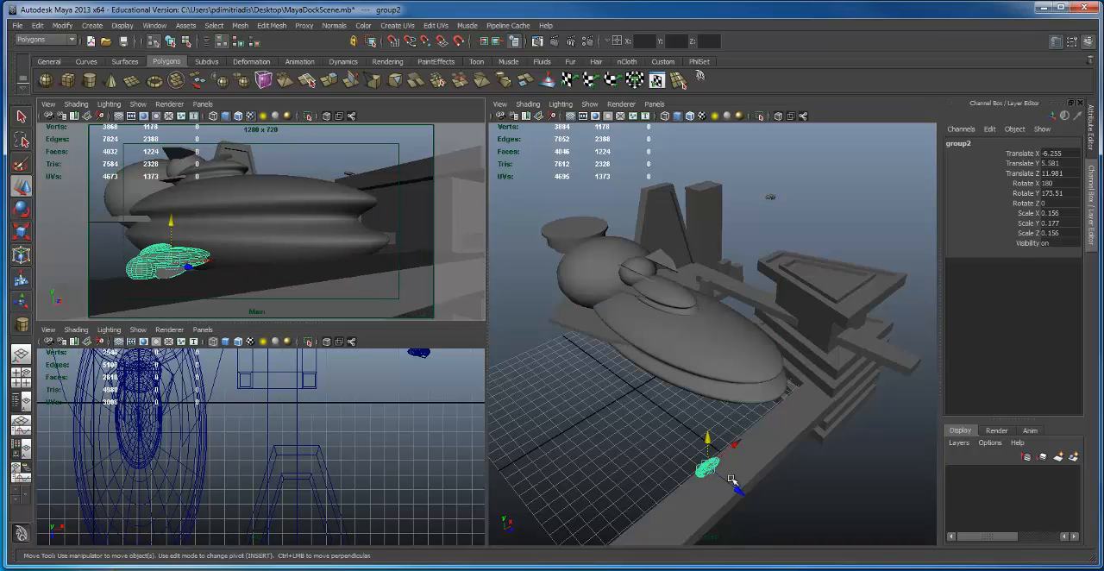
pyautogui.moveTo(737, 493); pyautogui.dragTo(759, 503)
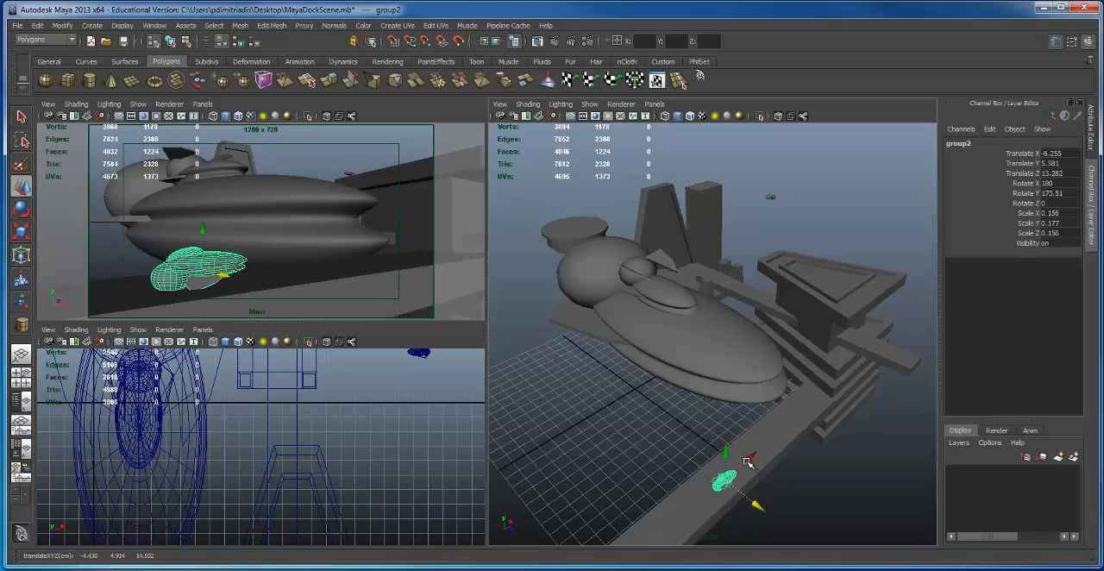
# Step: Move the small ship to Translate X -7.59 and reframe the Main camera with the beam running beneath both ships
pyautogui.moveTo(748, 462); pyautogui.dragTo(730, 477)
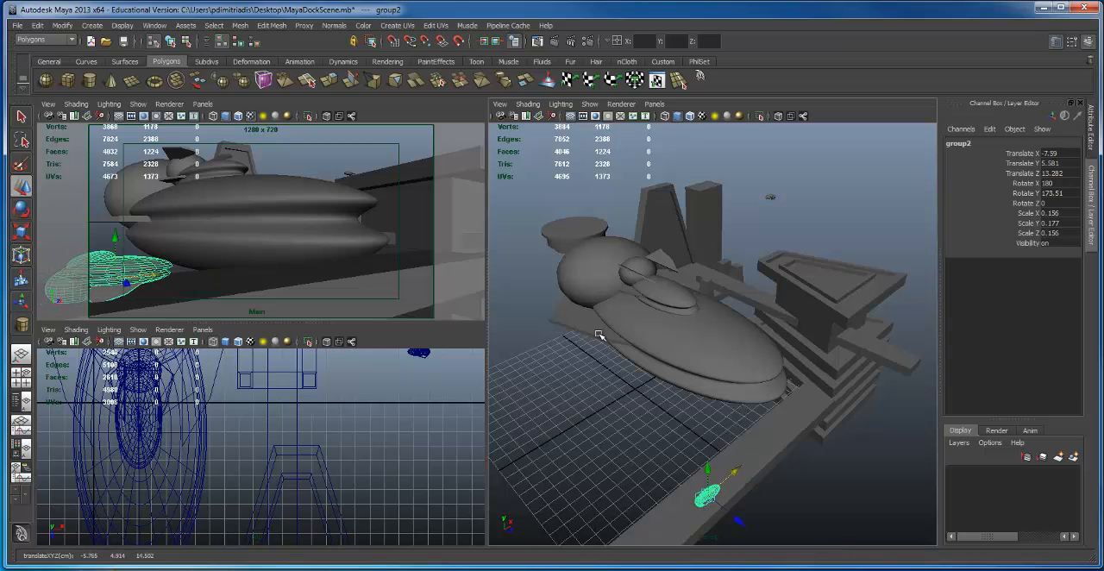
pyautogui.moveTo(307, 241)
pyautogui.keyDown('alt'); pyautogui.mouseDown()
pyautogui.moveTo(265, 245)
pyautogui.moveTo(302, 234)
pyautogui.mouseUp(); pyautogui.keyUp('alt')
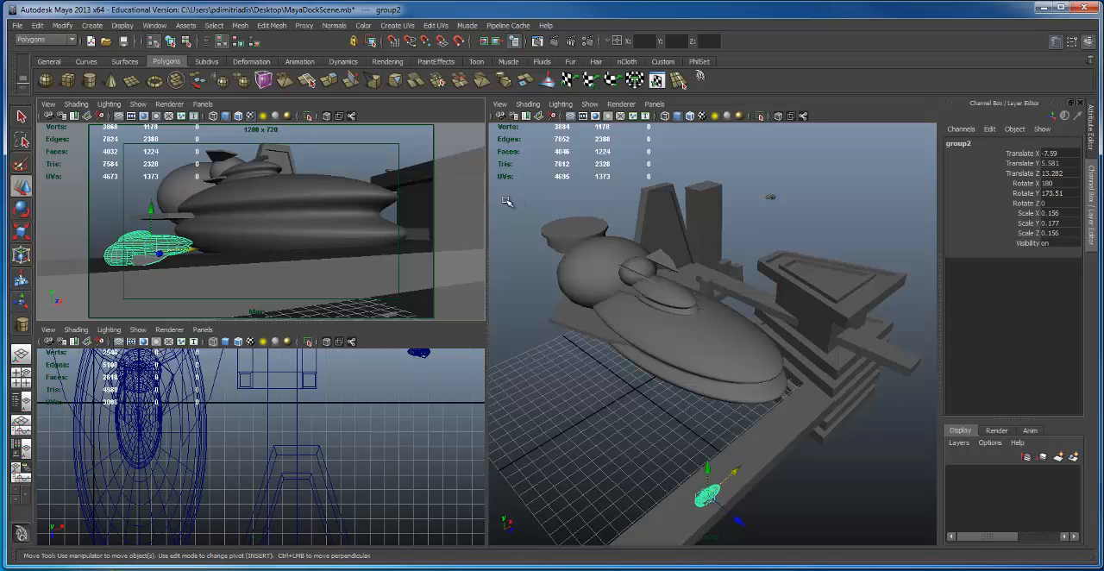
pyautogui.moveTo(768, 468)
pyautogui.keyDown('alt'); pyautogui.mouseDown()
pyautogui.moveTo(751, 460)
pyautogui.moveTo(776, 459)
pyautogui.mouseUp(); pyautogui.keyUp('alt')
pyautogui.moveTo(769, 428)
pyautogui.keyDown('alt'); pyautogui.mouseDown(button='middle')
pyautogui.moveTo(764, 419)
pyautogui.moveTo(782, 436)
pyautogui.mouseUp(button='middle'); pyautogui.keyUp('alt')
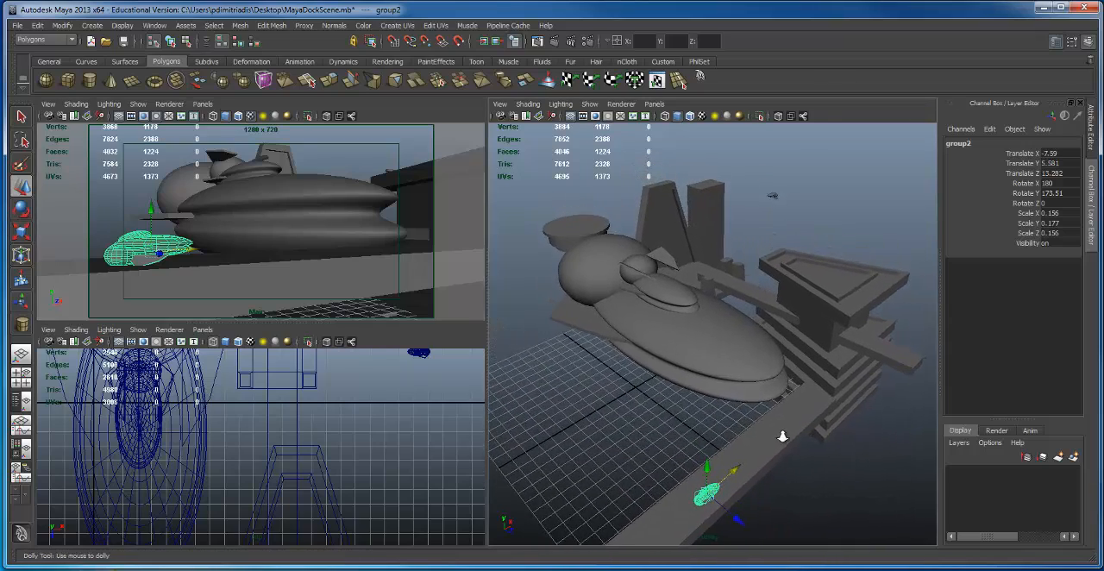
pyautogui.keyDown('alt'); pyautogui.moveTo(783, 436); pyautogui.dragTo(769, 439, button='right'); pyautogui.keyUp('alt')
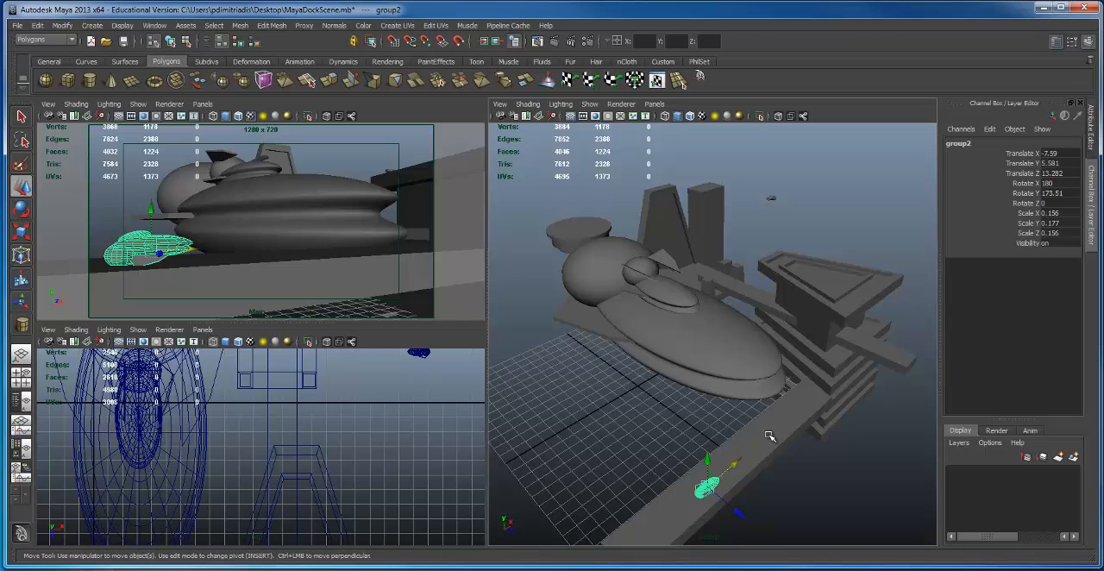
# Step: Save the scene as a new version named MayaDockSceneVer1.mb on the Desktop
pyautogui.click(19, 26)
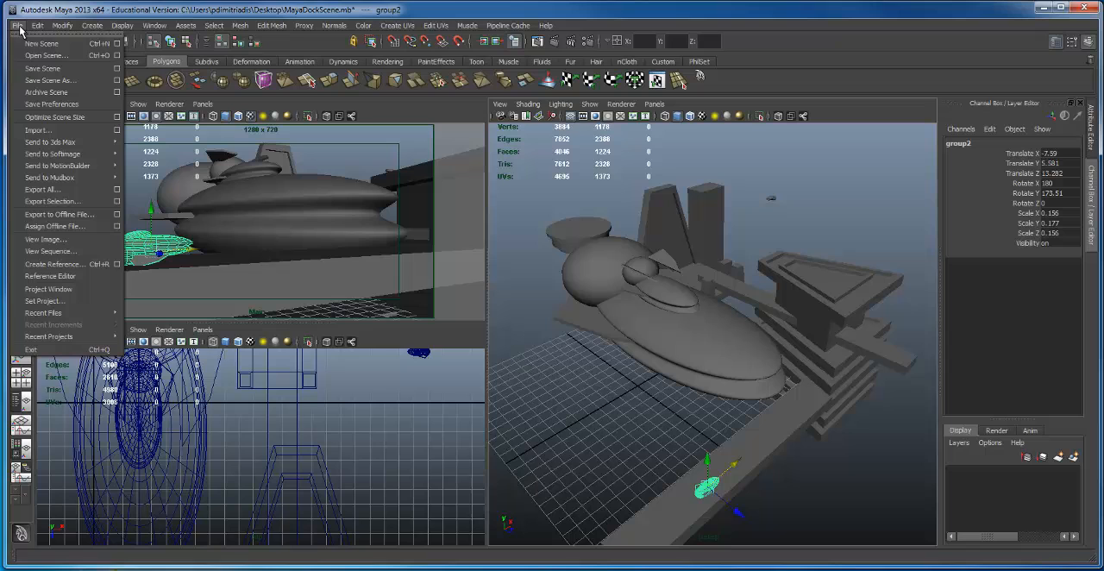
pyautogui.click(49, 80)
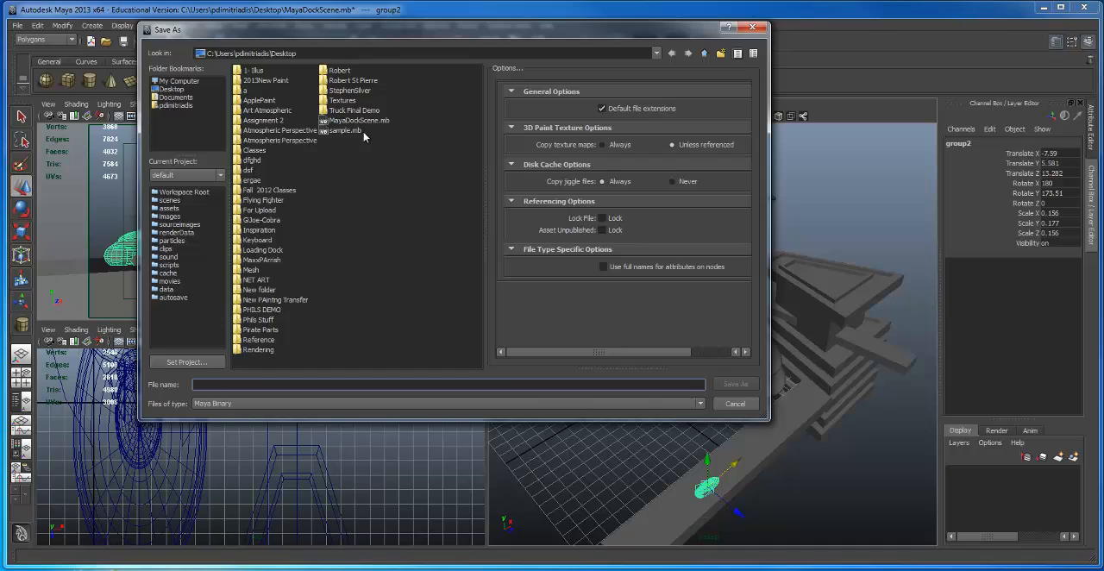
pyautogui.click(357, 122)
pyautogui.click(226, 385)
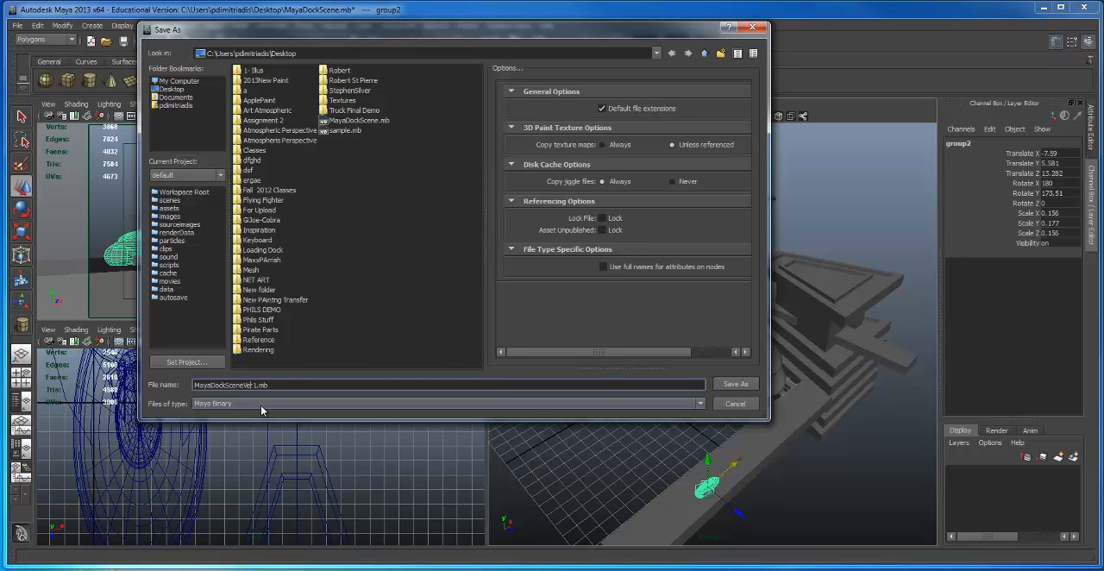
pyautogui.click(733, 385)
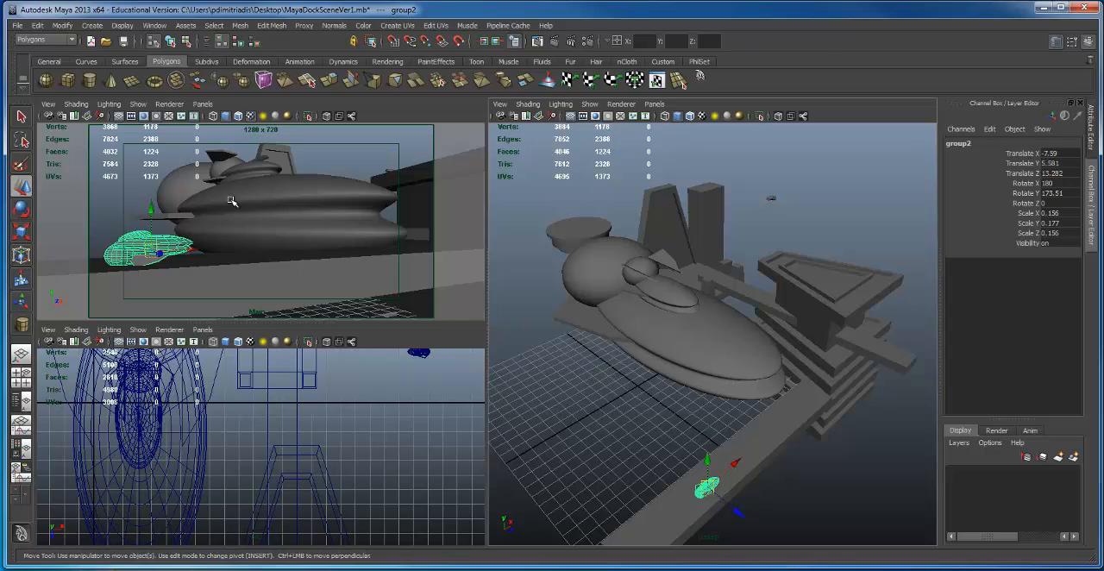
# Step: Duplicate the dock tower group and move the copy across the large ship to Translate X -22.557
pyautogui.keyDown('alt'); pyautogui.moveTo(750, 401); pyautogui.dragTo(739, 364); pyautogui.keyUp('alt')
pyautogui.keyDown('alt'); pyautogui.moveTo(740, 364); pyautogui.dragTo(823, 345, button='right'); pyautogui.keyUp('alt')
pyautogui.keyDown('alt'); pyautogui.moveTo(648, 339); pyautogui.dragTo(622, 259); pyautogui.keyUp('alt')
pyautogui.click(636, 388)
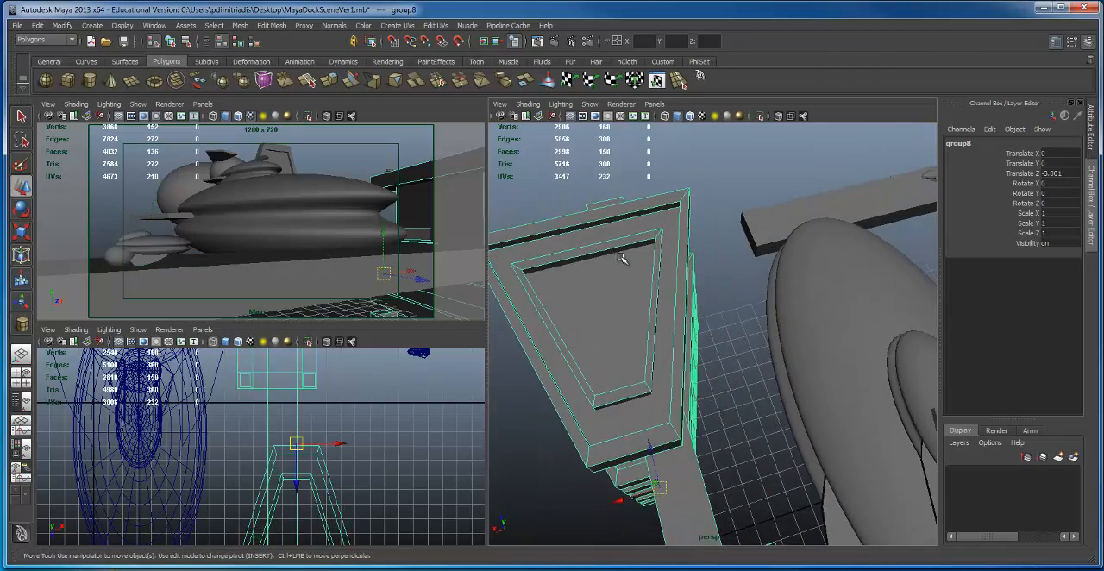
pyautogui.hotkey('ctrl', 'd')
pyautogui.keyDown('alt'); pyautogui.moveTo(641, 310); pyautogui.dragTo(651, 304); pyautogui.keyUp('alt')
pyautogui.keyDown('alt'); pyautogui.moveTo(651, 303); pyautogui.dragTo(655, 426, button='right'); pyautogui.keyUp('alt')
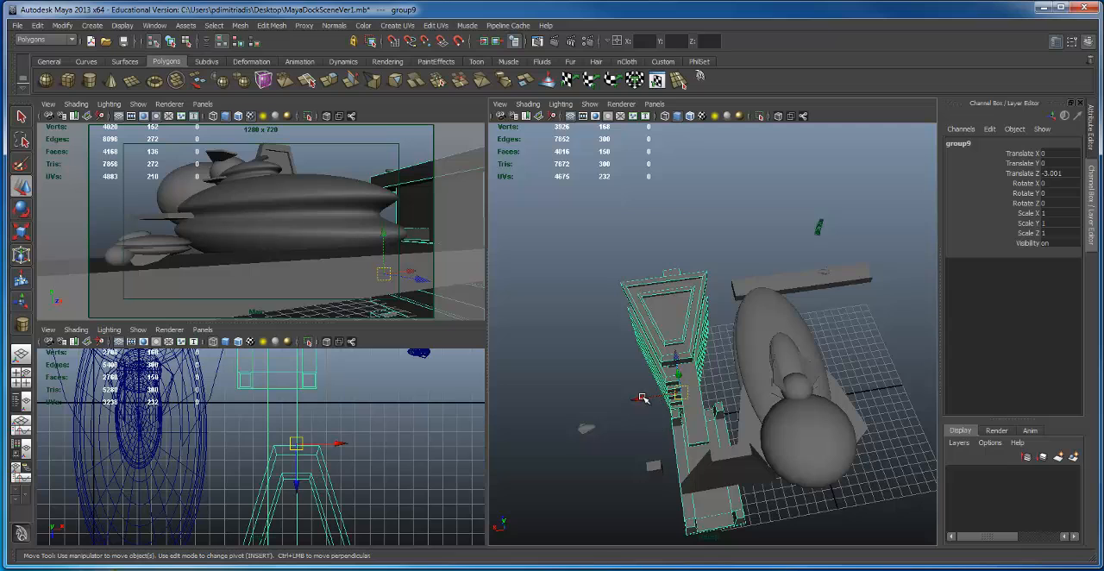
pyautogui.moveTo(642, 398); pyautogui.dragTo(835, 370)
pyautogui.keyDown('alt'); pyautogui.moveTo(834, 369); pyautogui.dragTo(717, 376, button='middle'); pyautogui.keyUp('alt')
# Step: Turn the copied dock tower to Rotate Y -89.732 and lower it to Translate Y -1.56
pyautogui.press('e')
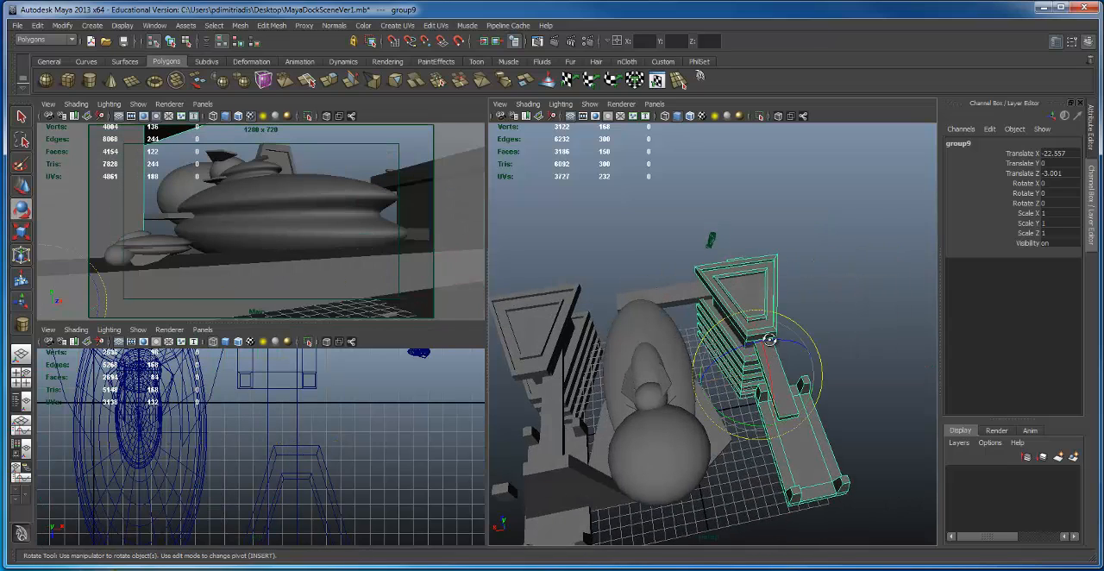
pyautogui.keyDown('alt'); pyautogui.moveTo(769, 339); pyautogui.dragTo(676, 396); pyautogui.keyUp('alt')
pyautogui.press('space')
pyautogui.keyDown('alt'); pyautogui.moveTo(730, 353); pyautogui.dragTo(621, 267, button='right'); pyautogui.keyUp('alt')
pyautogui.keyDown('alt'); pyautogui.moveTo(621, 267); pyautogui.dragTo(619, 273, button='middle'); pyautogui.keyUp('alt')
pyautogui.keyDown('alt'); pyautogui.moveTo(619, 273); pyautogui.dragTo(582, 351); pyautogui.keyUp('alt')
# Step: Move the copied dock tower to Translate Z 6.858 and turn it to Rotate Y -59.671
pyautogui.press('w')
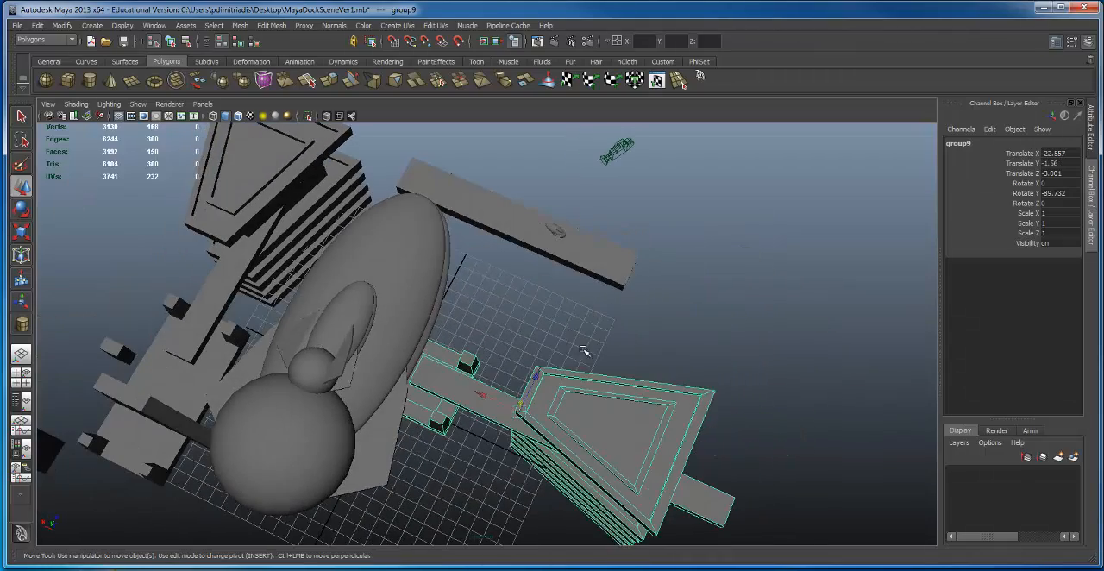
pyautogui.moveTo(544, 380); pyautogui.dragTo(638, 307)
pyautogui.press('e')
pyautogui.keyDown('alt'); pyautogui.moveTo(638, 307); pyautogui.dragTo(672, 316, button='middle'); pyautogui.keyUp('alt')
pyautogui.keyDown('alt'); pyautogui.moveTo(673, 316); pyautogui.dragTo(719, 330); pyautogui.keyUp('alt')
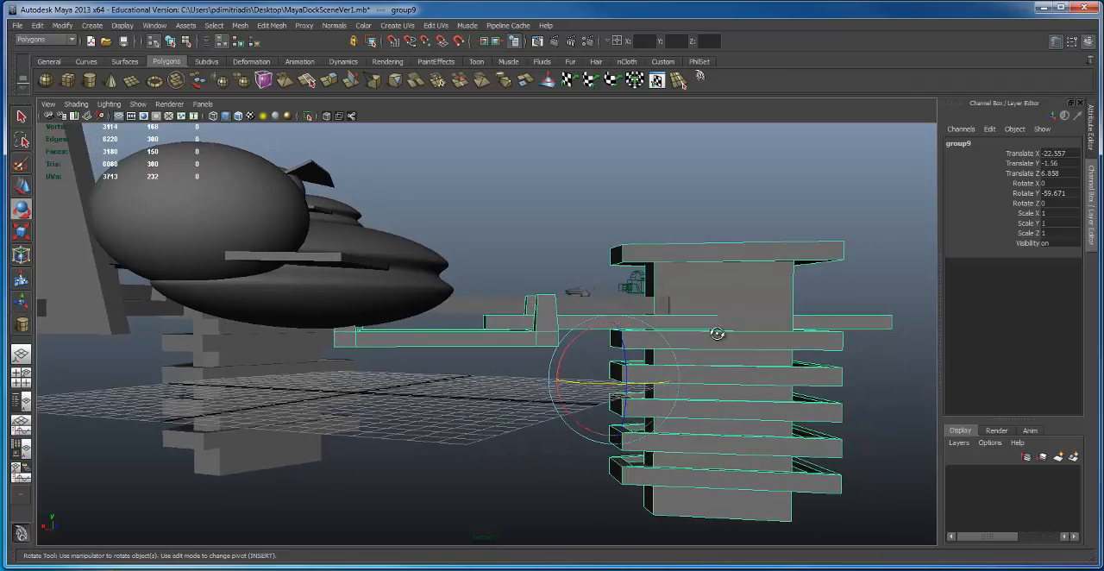
# Step: Duplicate the round platform group and bring the copy beside the large ship at Translate Z 4.686
pyautogui.keyDown('alt'); pyautogui.moveTo(719, 330); pyautogui.dragTo(439, 334, button='right'); pyautogui.keyUp('alt')
pyautogui.keyDown('alt'); pyautogui.moveTo(440, 334); pyautogui.dragTo(550, 377, button='middle'); pyautogui.keyUp('alt')
pyautogui.keyDown('alt'); pyautogui.moveTo(550, 377); pyautogui.dragTo(422, 390); pyautogui.keyUp('alt')
pyautogui.click(324, 413)
pyautogui.keyDown('alt'); pyautogui.moveTo(345, 374); pyautogui.dragTo(503, 358); pyautogui.keyUp('alt')
pyautogui.press('w')
pyautogui.keyDown('alt'); pyautogui.moveTo(336, 390); pyautogui.dragTo(435, 374); pyautogui.keyUp('alt')
pyautogui.keyDown('alt'); pyautogui.moveTo(486, 341); pyautogui.dragTo(448, 353); pyautogui.keyUp('alt')
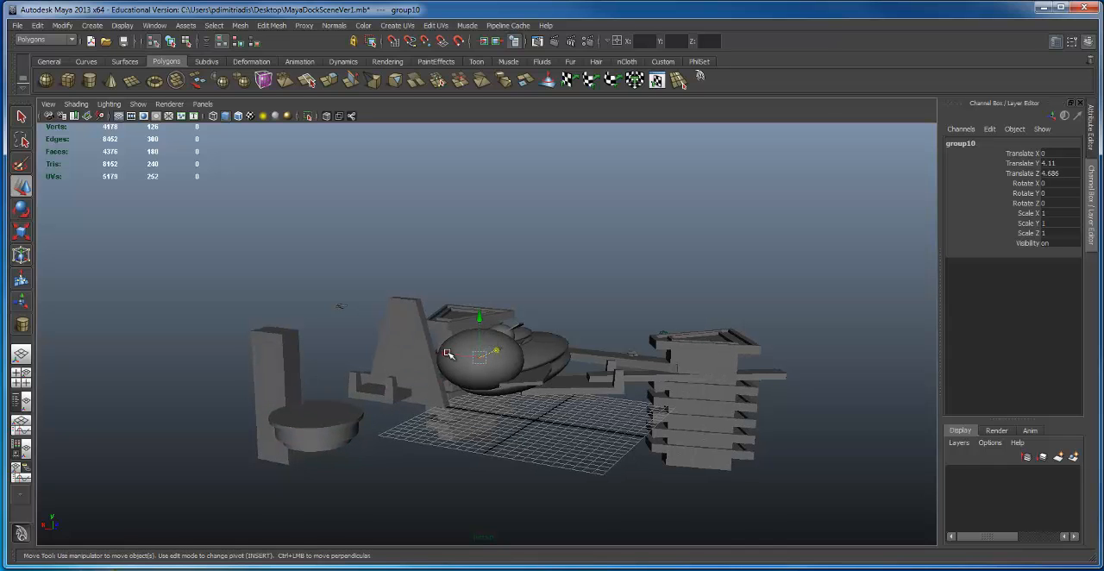
# Step: Lower the round platform copy to Translate Y -1.088 and slide it to Translate X -9.702
pyautogui.moveTo(475, 306); pyautogui.dragTo(612, 353)
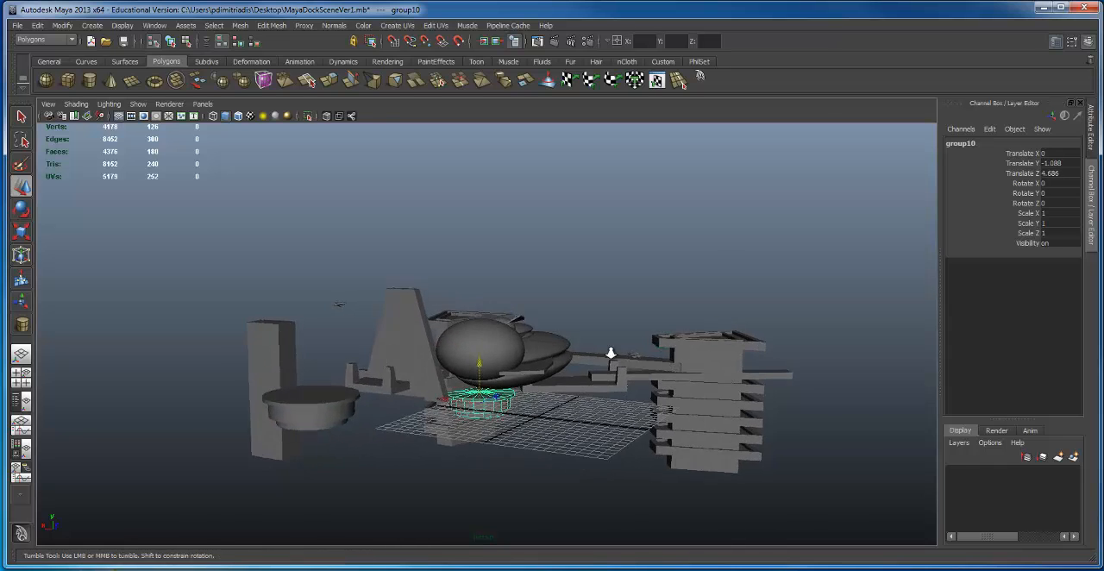
pyautogui.scroll(3, 569, 388)
pyautogui.moveTo(437, 420); pyautogui.dragTo(498, 433, button='middle')
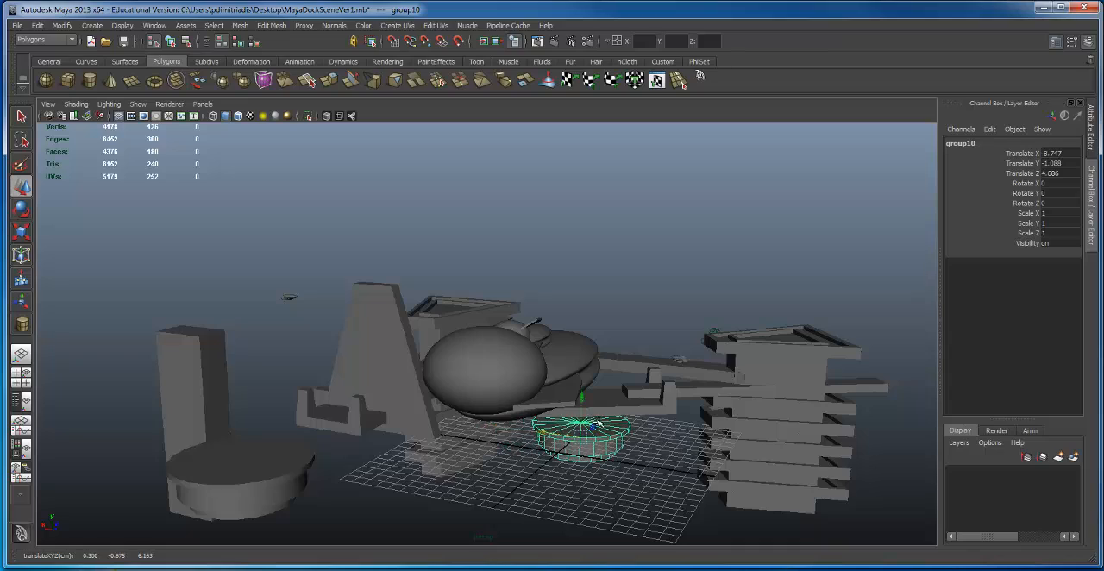
pyautogui.moveTo(597, 422); pyautogui.dragTo(598, 422, button='middle')
pyautogui.keyDown('alt'); pyautogui.moveTo(594, 399); pyautogui.dragTo(793, 374, button='right'); pyautogui.keyUp('alt')
pyautogui.keyDown('alt'); pyautogui.moveTo(724, 435); pyautogui.dragTo(634, 370); pyautogui.keyUp('alt')
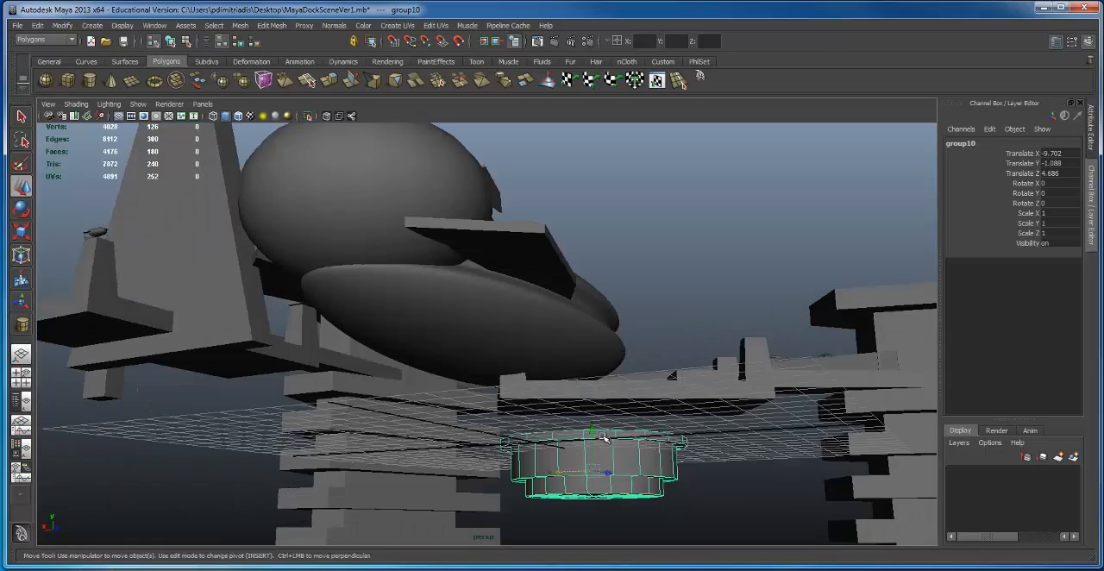
# Step: Reposition the round platform copy near the large ship and scale it down uniformly to 0.579
pyautogui.moveTo(592, 422); pyautogui.dragTo(595, 391)
pyautogui.keyDown('alt'); pyautogui.moveTo(595, 393); pyautogui.dragTo(465, 425); pyautogui.keyUp('alt')
pyautogui.keyDown('alt'); pyautogui.moveTo(466, 430); pyautogui.dragTo(438, 375); pyautogui.keyUp('alt')
pyautogui.press('e')
pyautogui.press('r')
pyautogui.keyDown('alt'); pyautogui.moveTo(441, 380); pyautogui.dragTo(589, 363); pyautogui.keyUp('alt')
# Step: Pull the bottom vertices of the platform copy's lower cylinder far down to form a tall column
pyautogui.rightClick(516, 376)
pyautogui.moveTo(537, 379); pyautogui.dragTo(485, 374, button='right')
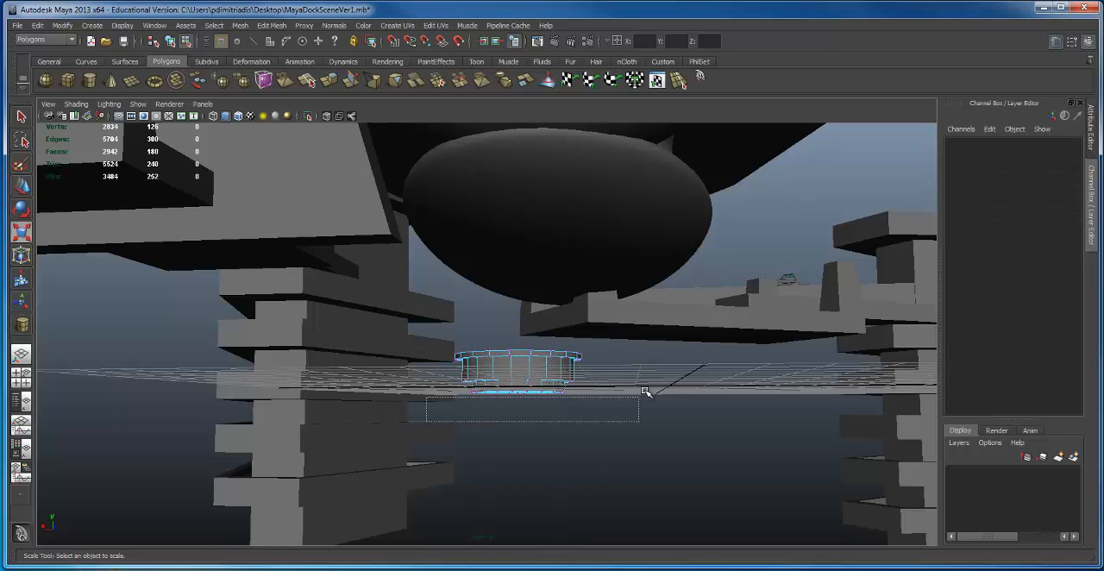
pyautogui.moveTo(643, 385); pyautogui.dragTo(642, 386)
pyautogui.press('w')
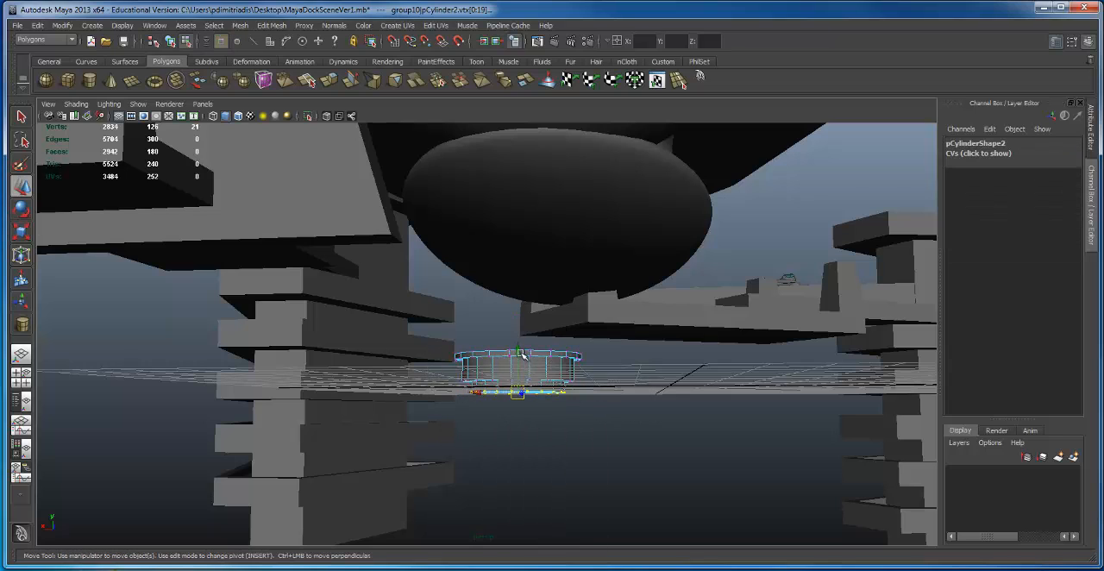
pyautogui.moveTo(519, 351); pyautogui.dragTo(543, 531)
pyautogui.press('F8')
pyautogui.click(633, 423)
pyautogui.keyDown('alt'); pyautogui.moveTo(633, 424); pyautogui.dragTo(380, 389, button='right'); pyautogui.keyUp('alt')
pyautogui.keyDown('alt'); pyautogui.moveTo(380, 389); pyautogui.dragTo(467, 381); pyautogui.keyUp('alt')
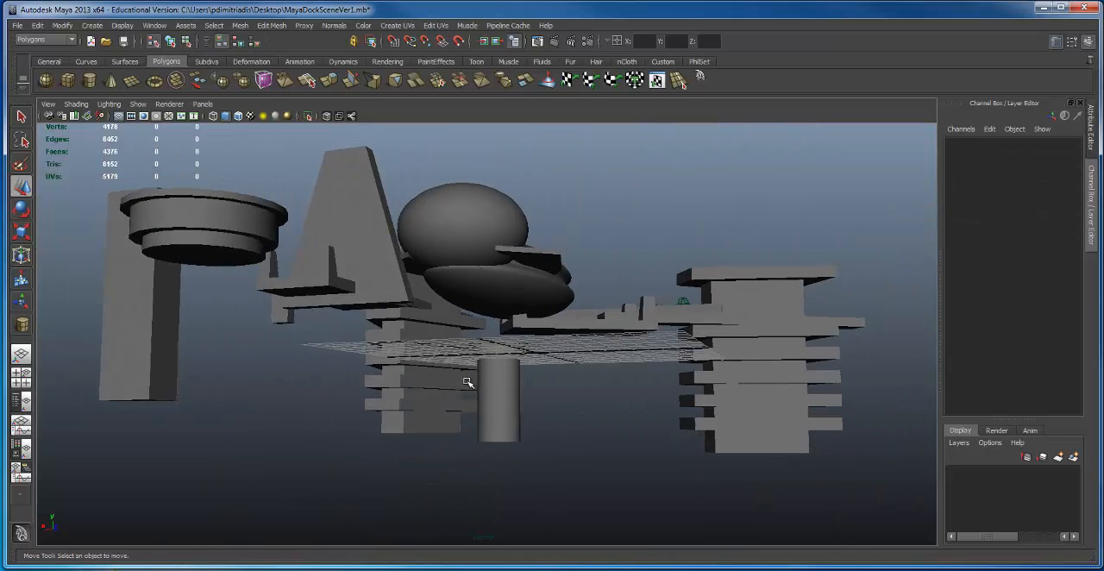
# Step: Move the column platform to Translate X -4.809, Y 2.173, Z 14.346 beside the foreground beam
pyautogui.click(467, 381)
pyautogui.click(510, 383)
pyautogui.keyDown('alt'); pyautogui.moveTo(502, 378); pyautogui.dragTo(508, 383, button='middle'); pyautogui.keyUp('alt')
pyautogui.moveTo(498, 336)
pyautogui.mouseDown()
pyautogui.moveTo(498, 299)
pyautogui.moveTo(481, 324)
pyautogui.mouseUp()
pyautogui.moveTo(522, 353); pyautogui.dragTo(652, 332)
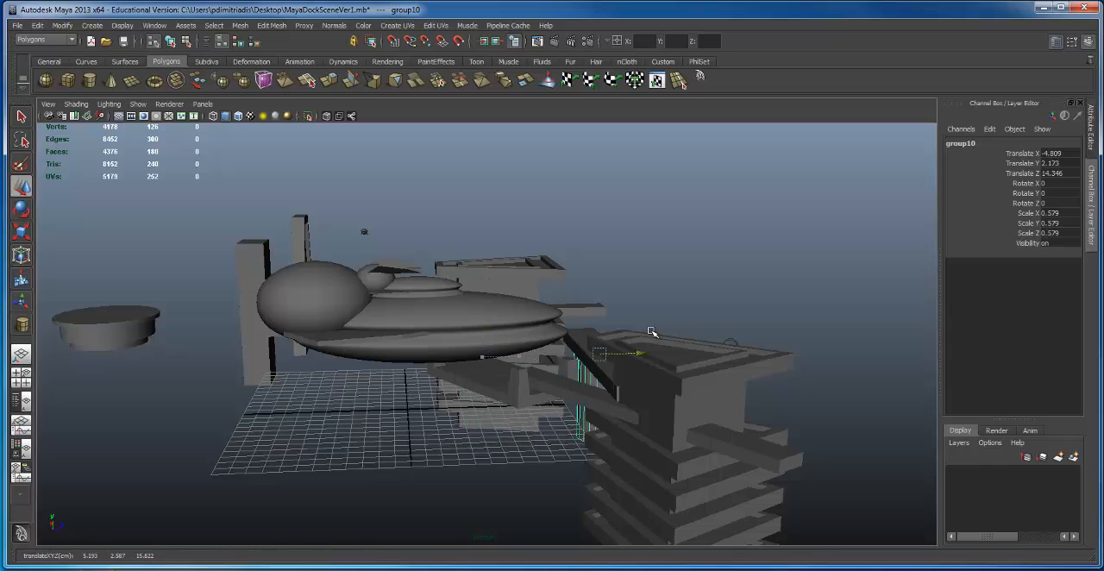
# Step: Move the original round platform to Translate X -23.36, Z 0.578, next to the copied dock tower
pyautogui.keyDown('alt'); pyautogui.moveTo(588, 341); pyautogui.dragTo(246, 342, button='right'); pyautogui.keyUp('alt')
pyautogui.keyDown('alt'); pyautogui.moveTo(247, 342); pyautogui.dragTo(302, 328, button='middle'); pyautogui.keyUp('alt')
pyautogui.click(301, 330)
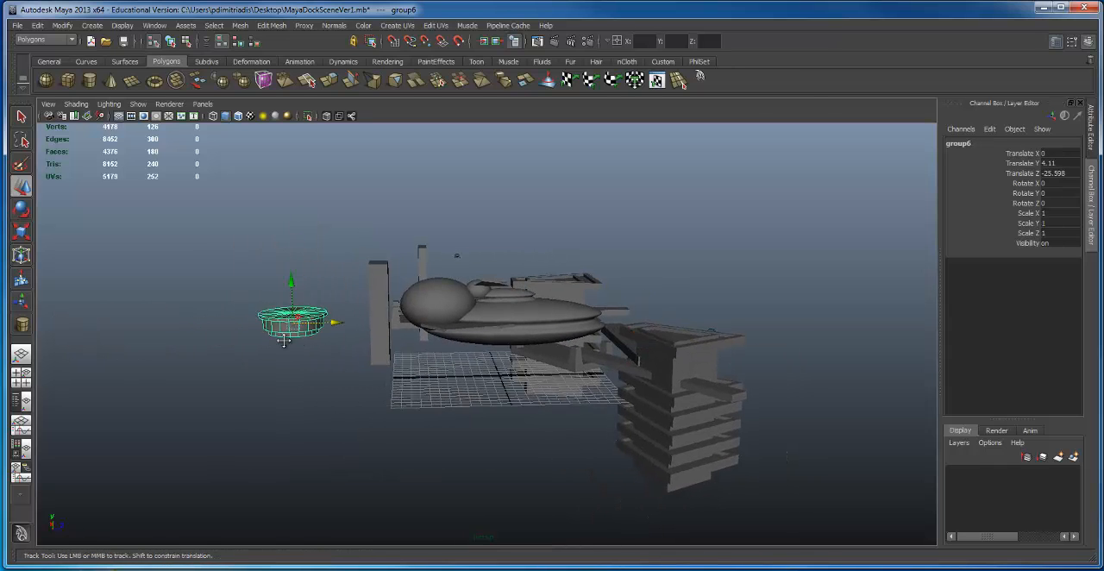
pyautogui.keyDown('alt'); pyautogui.moveTo(283, 338); pyautogui.dragTo(642, 373); pyautogui.keyUp('alt')
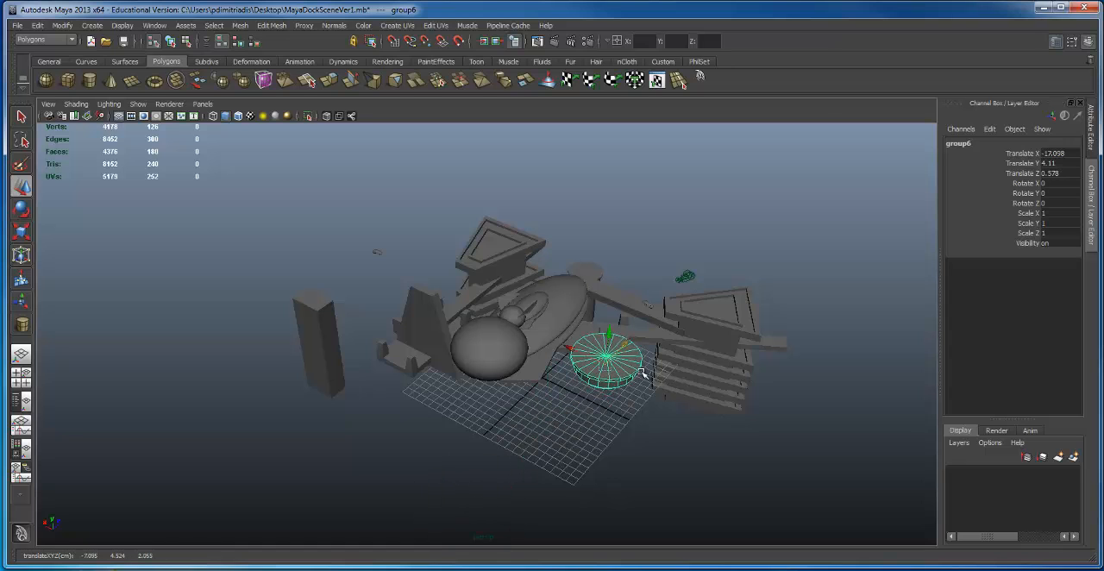
pyautogui.moveTo(568, 349); pyautogui.dragTo(619, 377)
# Step: Stretch the original platform's lower cylinder to Scale Y 6.775 and move it down beneath the disc as a column
pyautogui.keyDown('alt'); pyautogui.moveTo(599, 382); pyautogui.dragTo(483, 448, button='middle'); pyautogui.keyUp('alt')
pyautogui.keyDown('alt'); pyautogui.moveTo(483, 448); pyautogui.dragTo(492, 411); pyautogui.keyUp('alt')
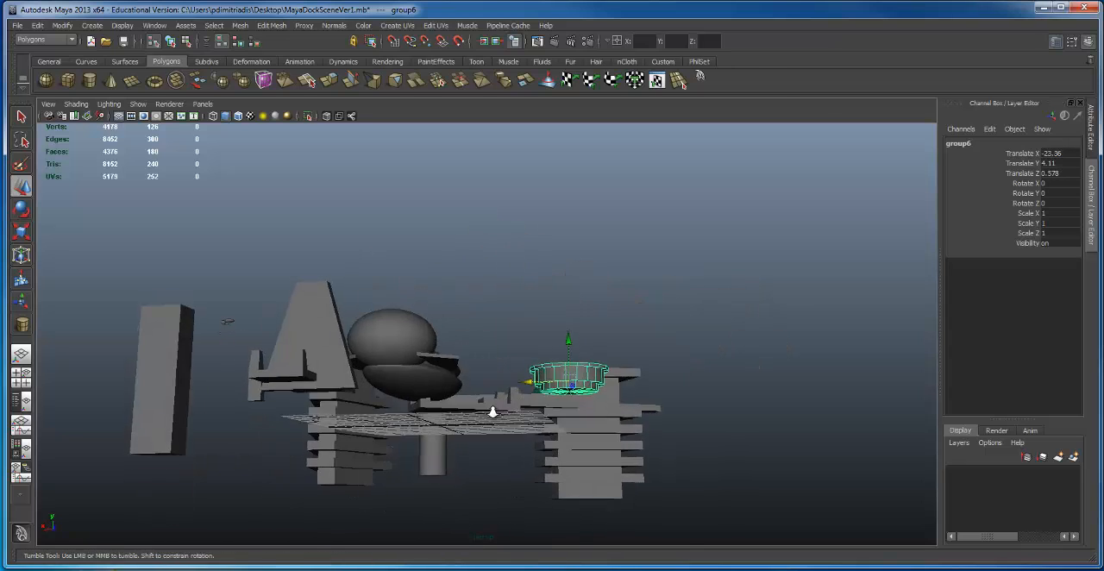
pyautogui.keyDown('alt'); pyautogui.moveTo(492, 411); pyautogui.dragTo(670, 413, button='right'); pyautogui.keyUp('alt')
pyautogui.press('F8')
pyautogui.click(645, 433)
pyautogui.keyDown('alt'); pyautogui.moveTo(645, 432); pyautogui.dragTo(635, 423, button='middle'); pyautogui.keyUp('alt')
pyautogui.press('e')
pyautogui.press('r')
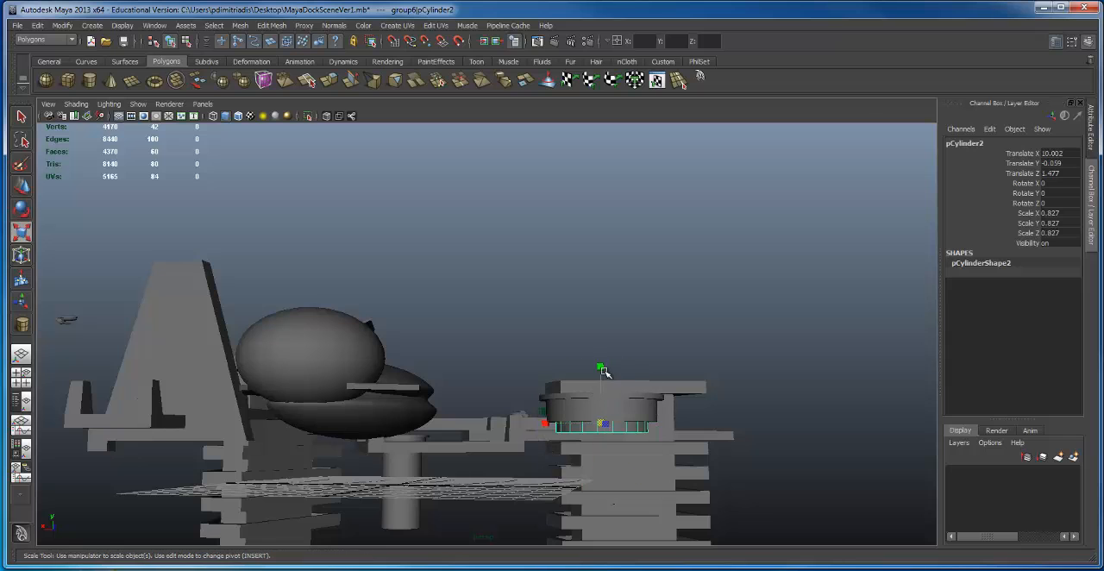
pyautogui.moveTo(601, 370); pyautogui.dragTo(603, 26)
pyautogui.keyDown('alt'); pyautogui.moveTo(661, 338); pyautogui.dragTo(650, 340, button='middle'); pyautogui.keyUp('alt')
pyautogui.press('w')
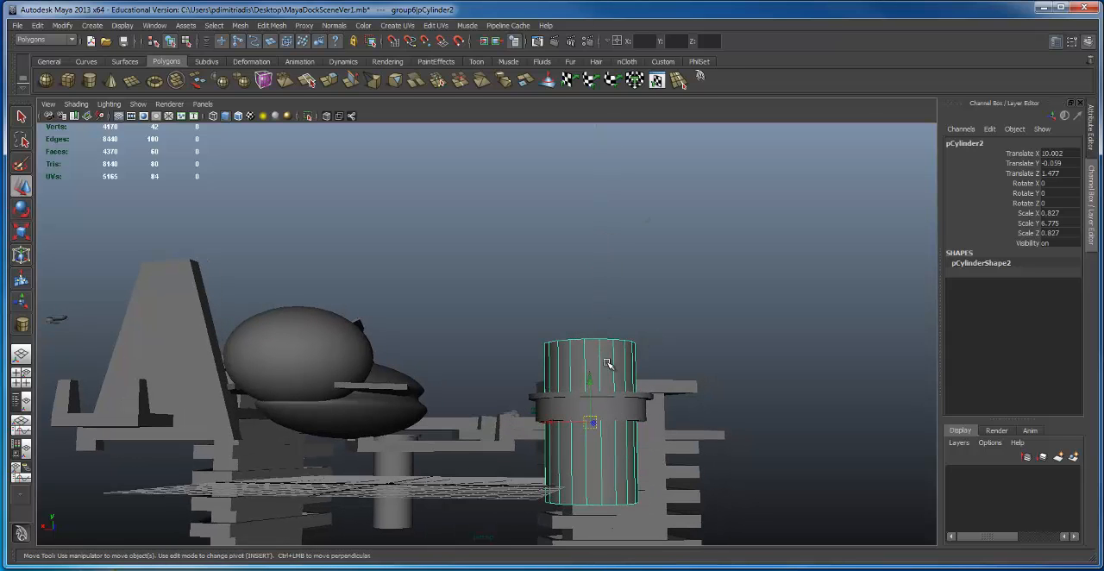
pyautogui.moveTo(593, 380); pyautogui.dragTo(435, 419)
# Step: Duplicate the small ship and position the copy over the tall round platform
pyautogui.click(512, 390)
pyautogui.moveTo(601, 343); pyautogui.dragTo(393, 378)
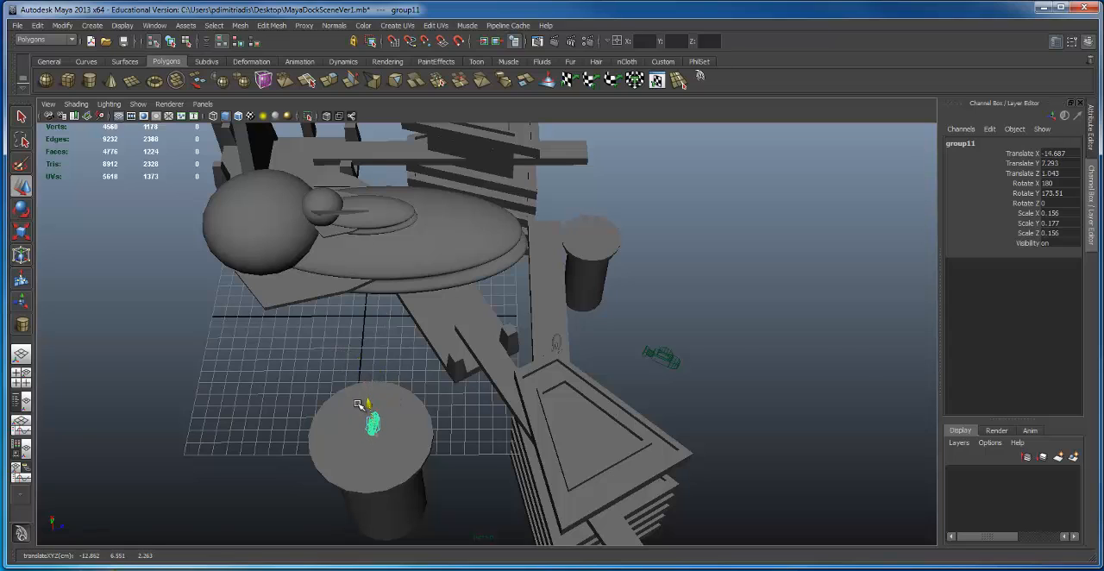
pyautogui.moveTo(358, 404); pyautogui.dragTo(358, 409)
# Step: Scale the round platform beneath the copied ship uniformly to 0.588 and raise it to Translate Y 5.141
pyautogui.keyDown('alt'); pyautogui.moveTo(358, 409); pyautogui.dragTo(586, 357); pyautogui.keyUp('alt')
pyautogui.press('r')
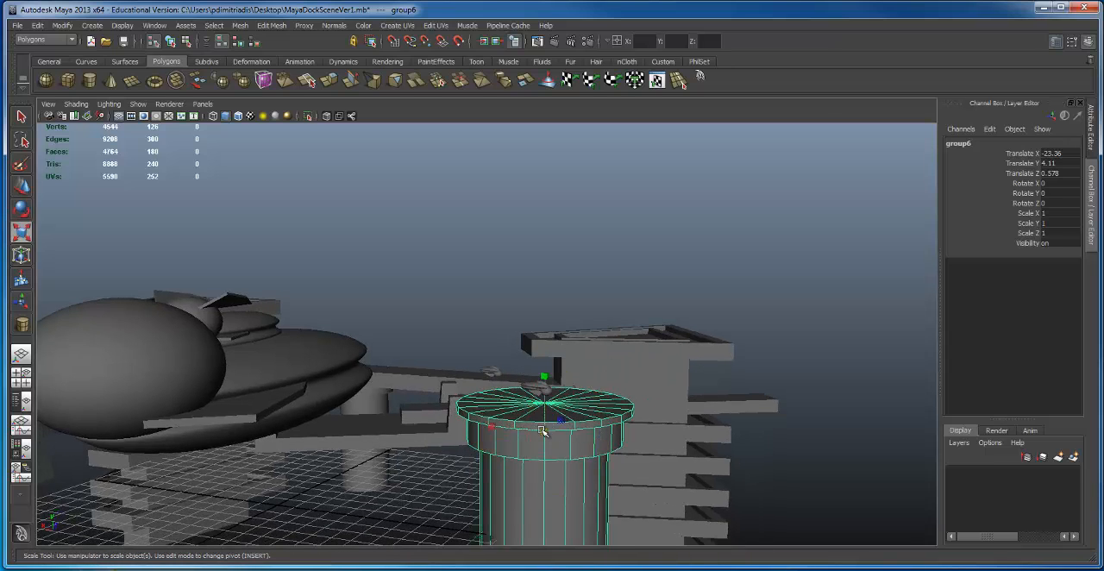
pyautogui.moveTo(542, 431); pyautogui.dragTo(436, 441)
pyautogui.scroll(3, 500, 422)
pyautogui.press('w')
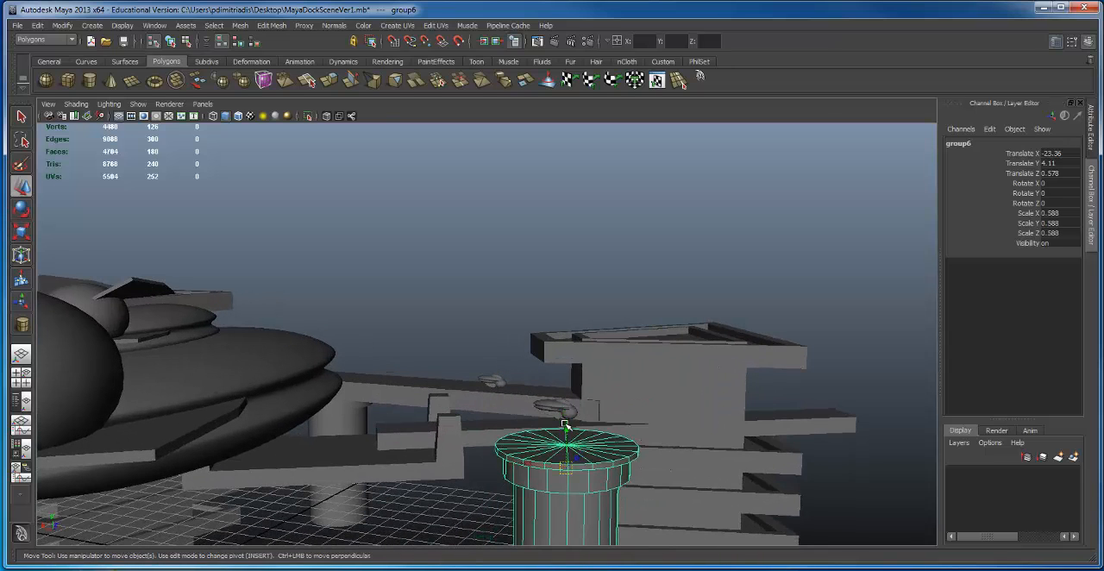
pyautogui.moveTo(562, 421); pyautogui.dragTo(561, 399)
pyautogui.keyDown('alt'); pyautogui.moveTo(634, 394); pyautogui.dragTo(644, 475, button='right'); pyautogui.keyUp('alt')
# Step: Scale the round platform uniformly to 0.33 and raise it to Translate Y 5.339 under the copied ship
pyautogui.press('r')
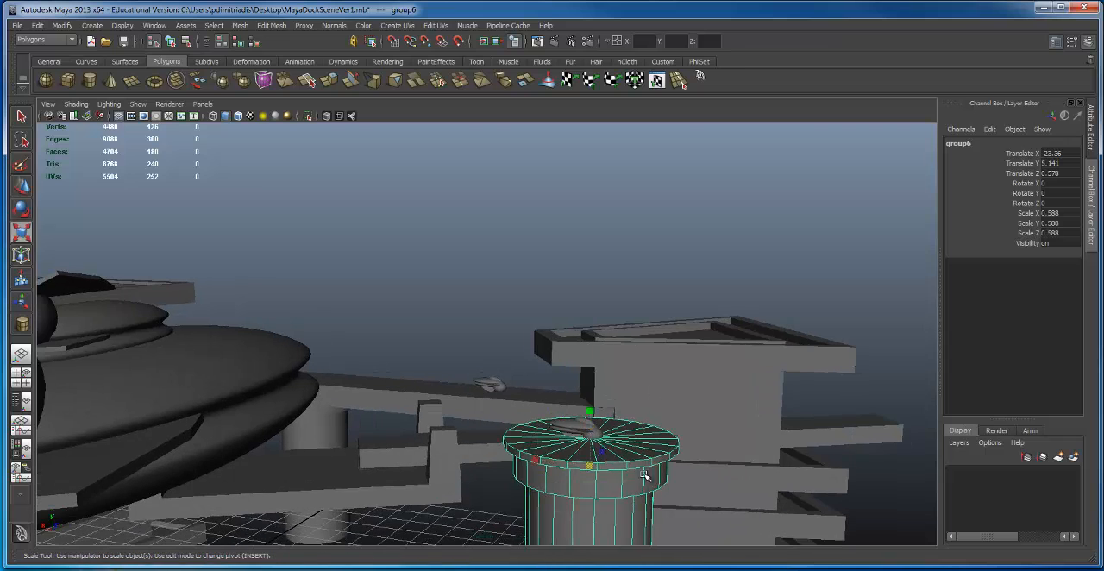
pyautogui.moveTo(595, 466); pyautogui.dragTo(483, 465)
pyautogui.keyDown('alt'); pyautogui.moveTo(535, 444); pyautogui.dragTo(629, 422, button='right'); pyautogui.keyUp('alt')
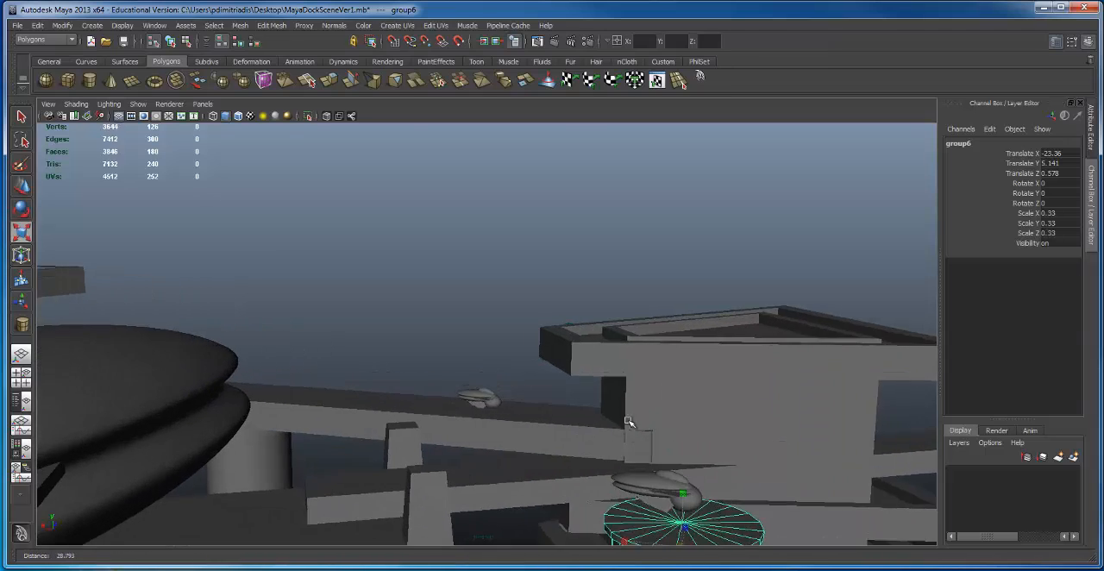
pyautogui.keyDown('alt'); pyautogui.moveTo(628, 421); pyautogui.dragTo(632, 411); pyautogui.keyUp('alt')
pyautogui.press('w')
pyautogui.moveTo(608, 333); pyautogui.dragTo(618, 369)
pyautogui.keyDown('alt'); pyautogui.moveTo(618, 369); pyautogui.dragTo(551, 354, button='right'); pyautogui.keyUp('alt')
pyautogui.keyDown('alt'); pyautogui.moveTo(551, 353); pyautogui.dragTo(539, 259, button='middle'); pyautogui.keyUp('alt')
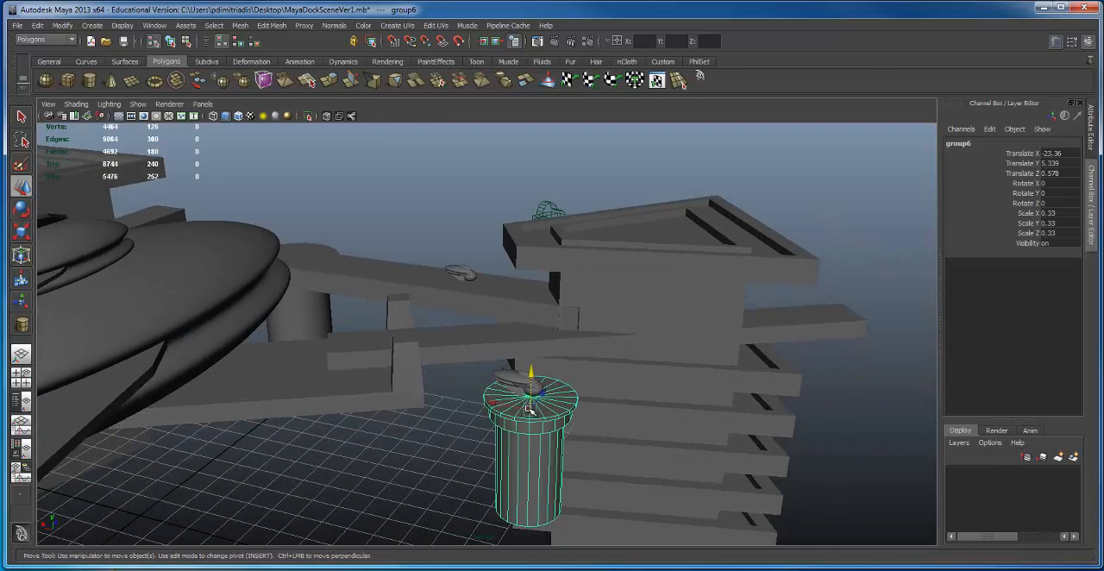
# Step: Center the round platform under the copied ship at Translate X -22.789, Z 1.114, and group the two together
pyautogui.moveTo(493, 399); pyautogui.dragTo(569, 380)
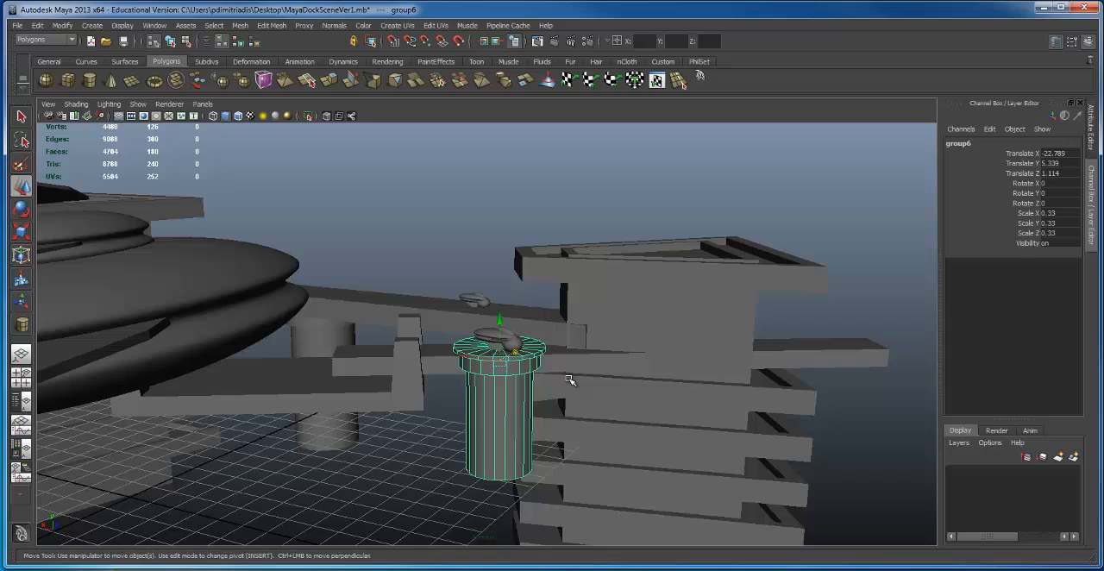
pyautogui.keyDown('shift'); pyautogui.click(517, 341); pyautogui.keyUp('shift')
pyautogui.keyDown('alt'); pyautogui.moveTo(519, 343); pyautogui.dragTo(510, 356); pyautogui.keyUp('alt')
pyautogui.hotkey('ctrl', 'g')
pyautogui.keyDown('alt'); pyautogui.moveTo(556, 405); pyautogui.dragTo(482, 349, button='right'); pyautogui.keyUp('alt')
pyautogui.keyDown('alt'); pyautogui.moveTo(483, 349); pyautogui.dragTo(448, 390); pyautogui.keyUp('alt')
# Step: Select the Main camera in the scene and look through it in the viewport
pyautogui.click(567, 231)
pyautogui.click(566, 231)
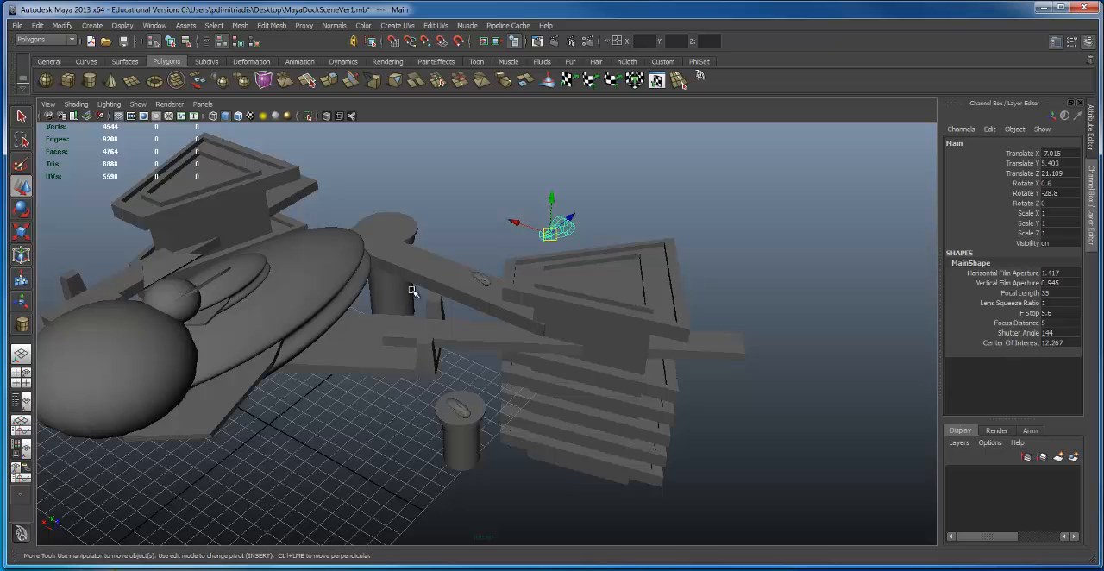
pyautogui.keyDown('alt'); pyautogui.moveTo(320, 303); pyautogui.dragTo(574, 256); pyautogui.keyUp('alt')
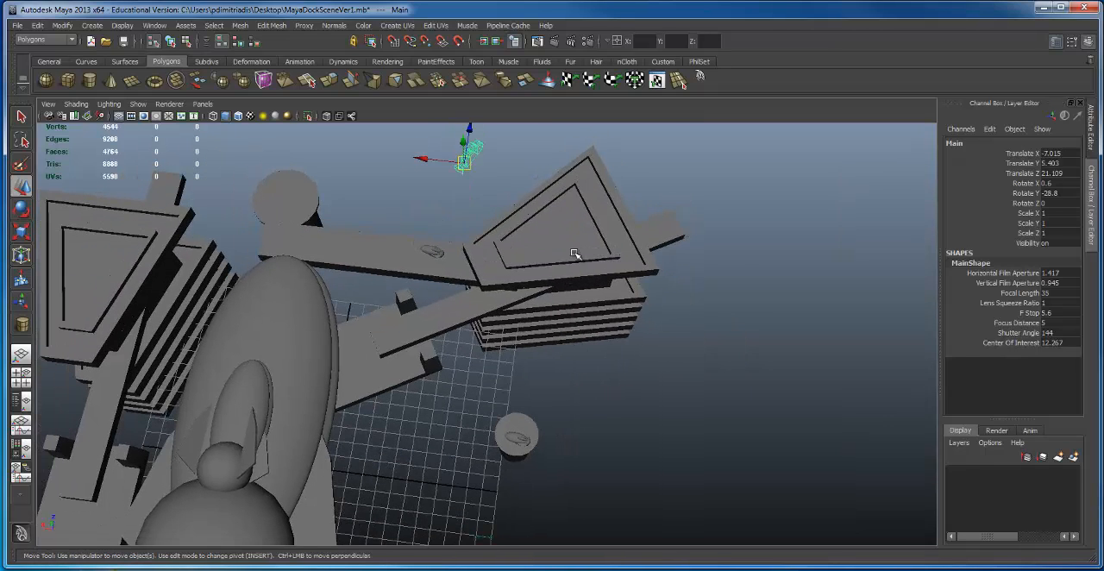
pyautogui.click(577, 252)
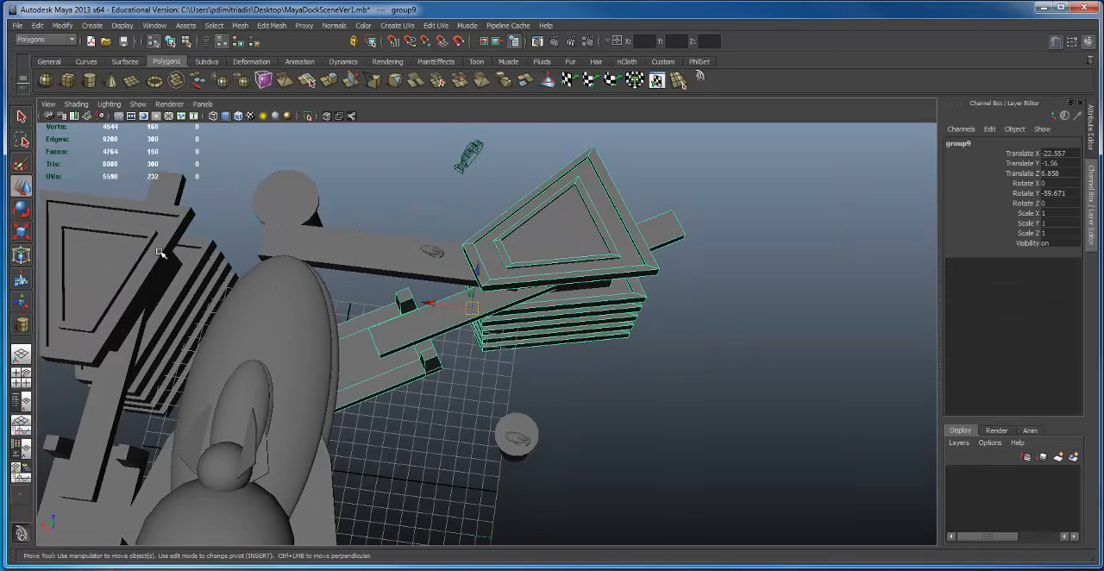
pyautogui.keyDown('alt'); pyautogui.moveTo(657, 348); pyautogui.dragTo(526, 177); pyautogui.keyUp('alt')
pyautogui.click(528, 185)
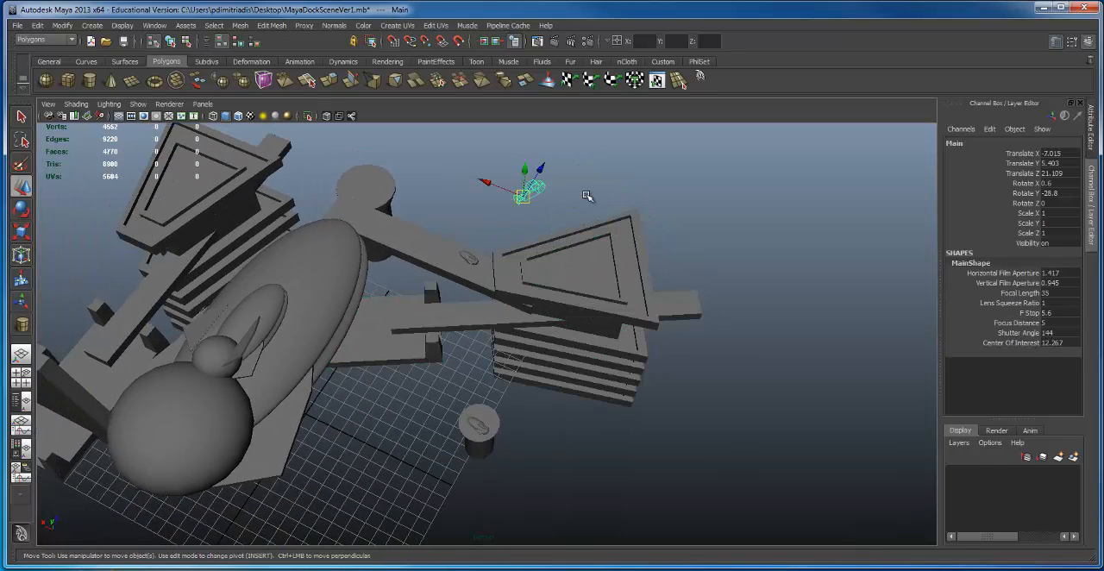
pyautogui.click(201, 104)
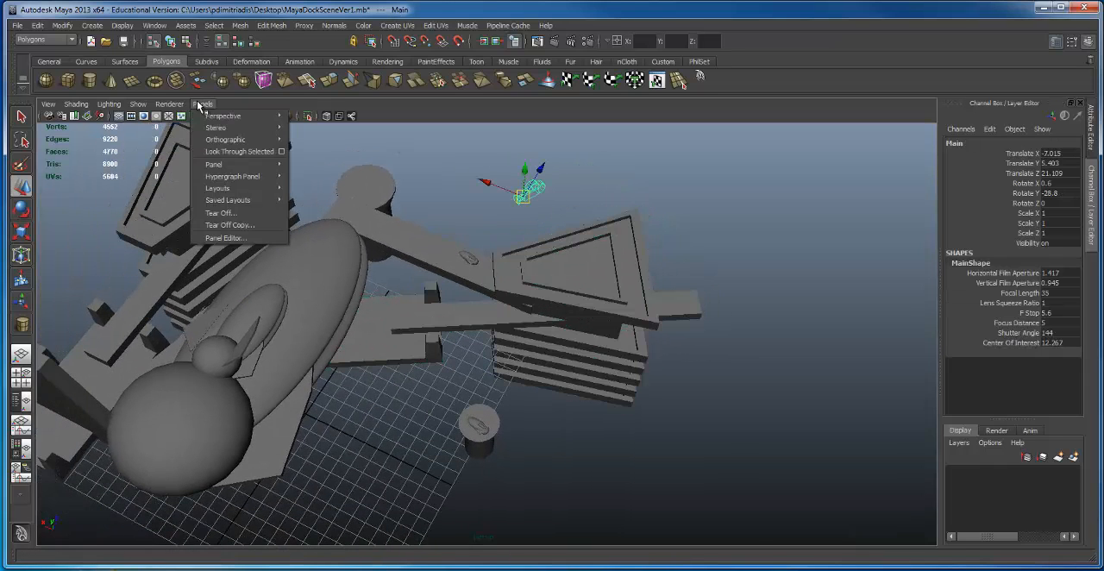
pyautogui.click(226, 152)
# Step: Reframe the Main camera on the large ship at Translate -21.598, 9.194, -10.087 with Rotate X -5.4 and Y -124
pyautogui.keyDown('alt'); pyautogui.moveTo(339, 328); pyautogui.dragTo(421, 334); pyautogui.keyUp('alt')
pyautogui.keyDown('alt'); pyautogui.moveTo(421, 335); pyautogui.dragTo(360, 302, button='right'); pyautogui.keyUp('alt')
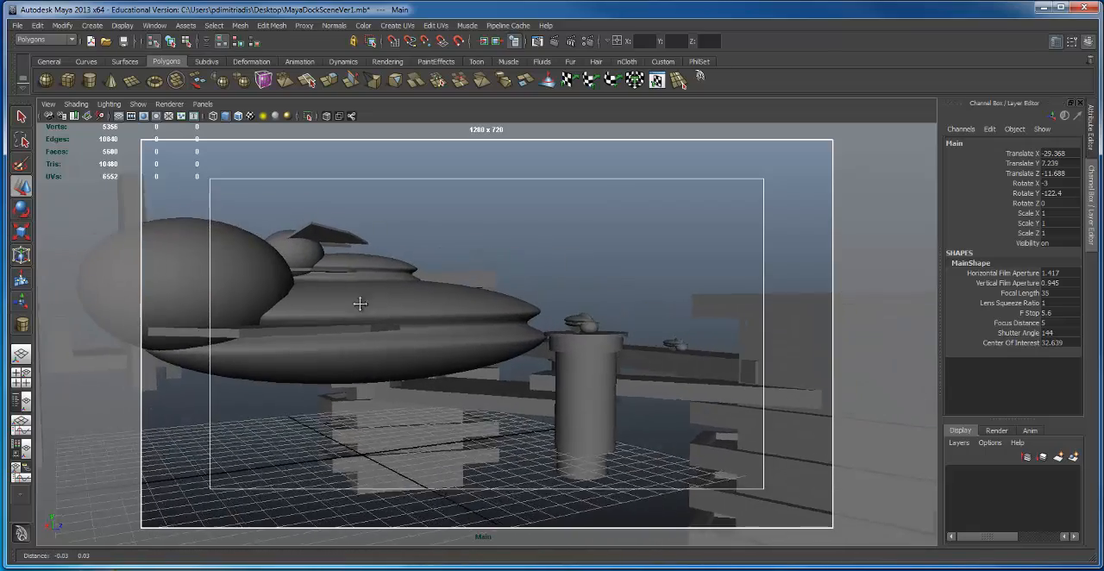
pyautogui.keyDown('alt'); pyautogui.moveTo(360, 303); pyautogui.dragTo(431, 288); pyautogui.keyUp('alt')
pyautogui.keyDown('alt'); pyautogui.moveTo(431, 288); pyautogui.dragTo(468, 305, button='right'); pyautogui.keyUp('alt')
pyautogui.keyDown('alt'); pyautogui.moveTo(468, 305); pyautogui.dragTo(464, 311); pyautogui.keyUp('alt')
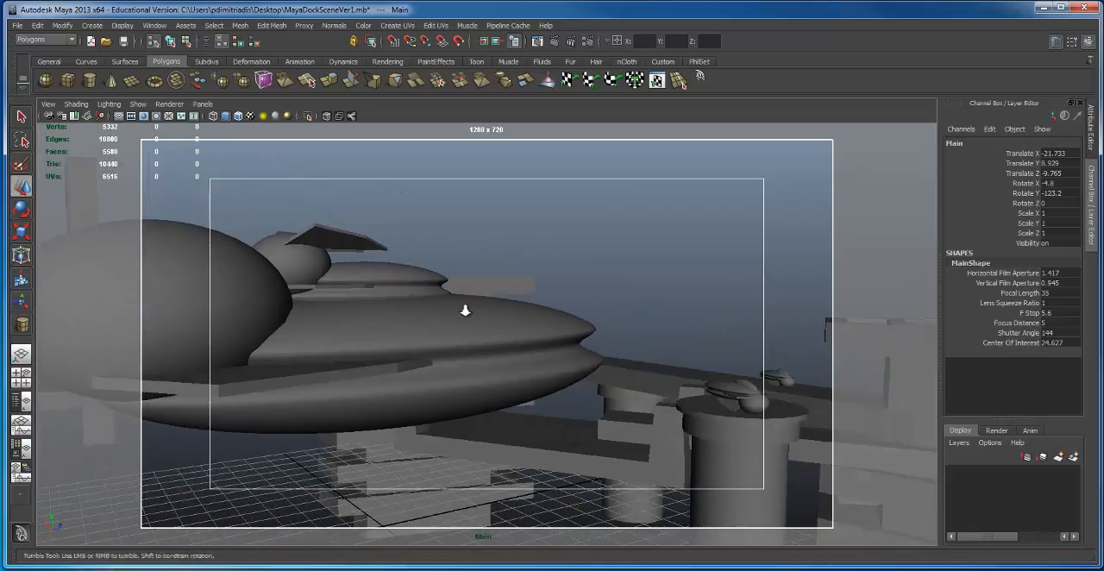
# Step: Turn off the Main camera's gate mask and set its gate display to No Gate
pyautogui.click(47, 104)
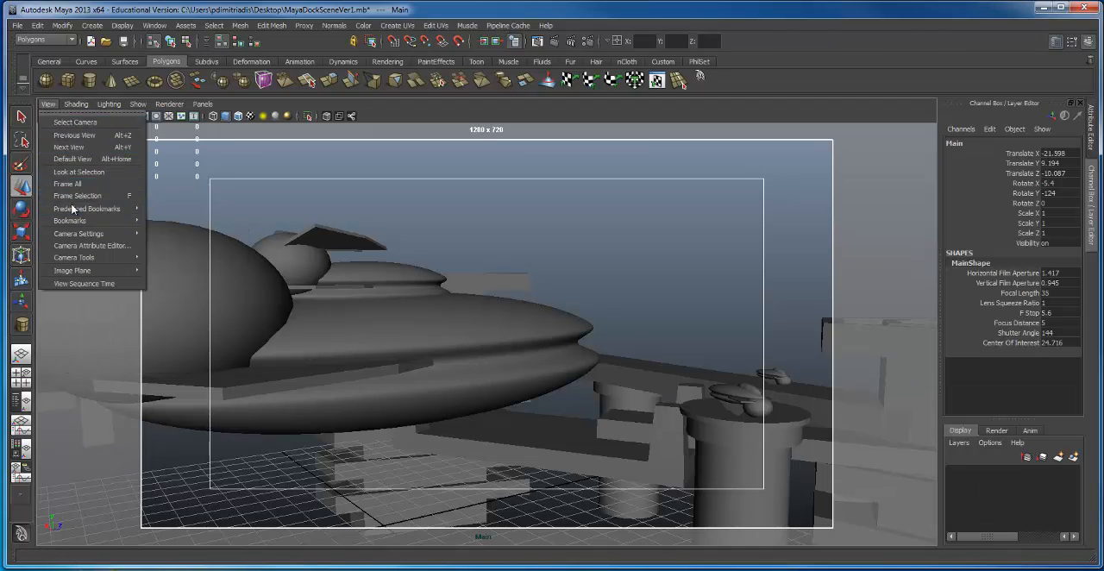
pyautogui.moveTo(83, 233)
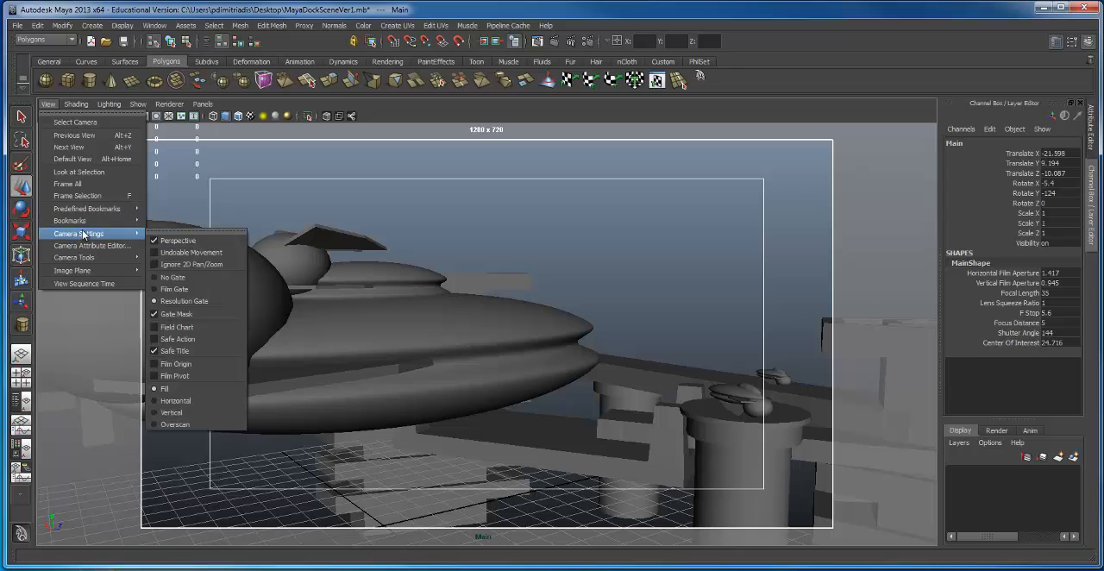
pyautogui.click(173, 315)
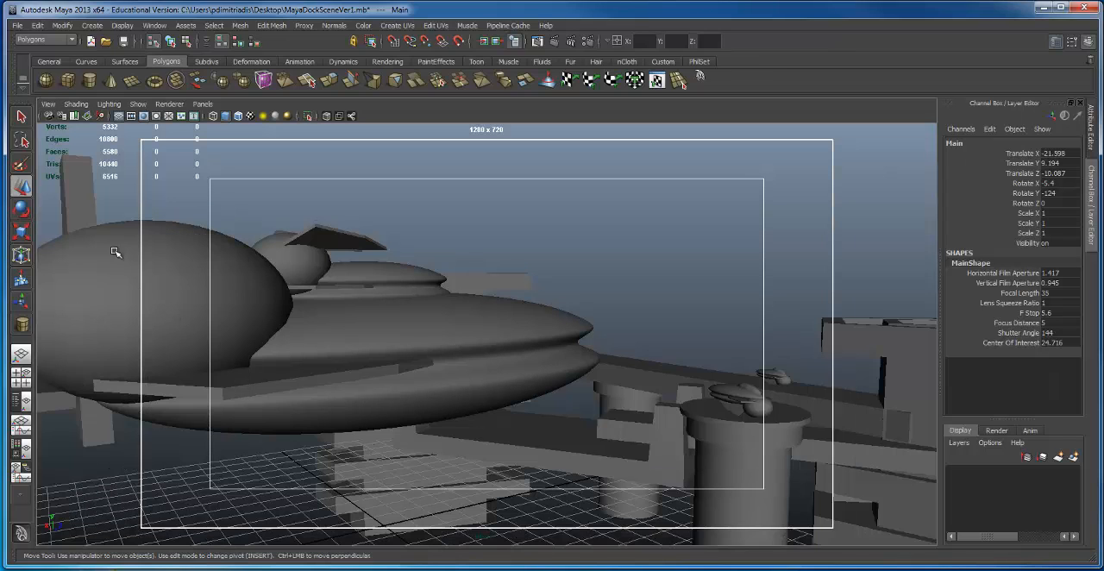
pyautogui.click(48, 104)
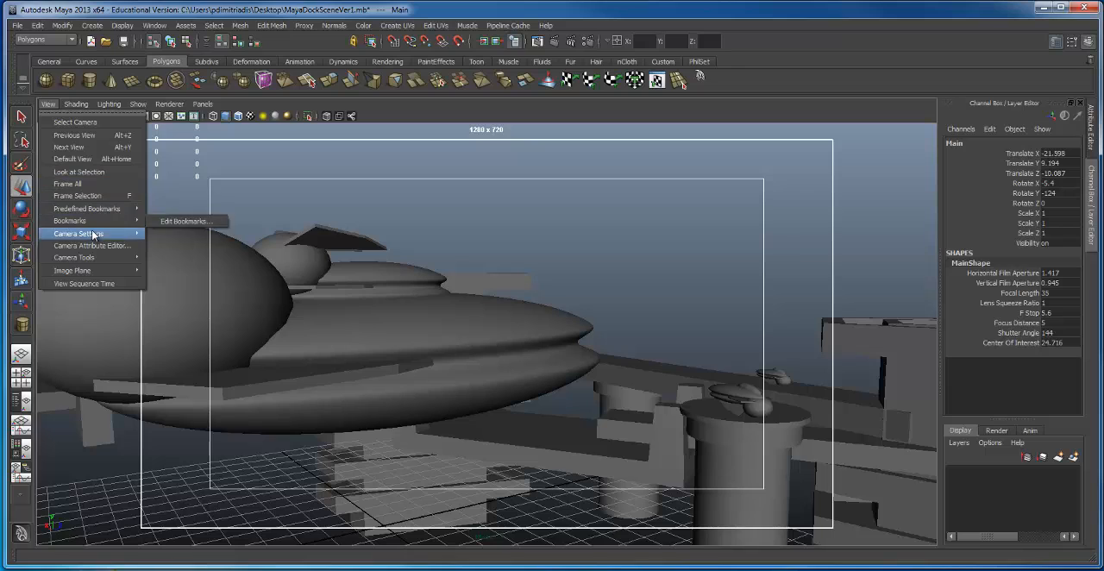
pyautogui.moveTo(100, 233)
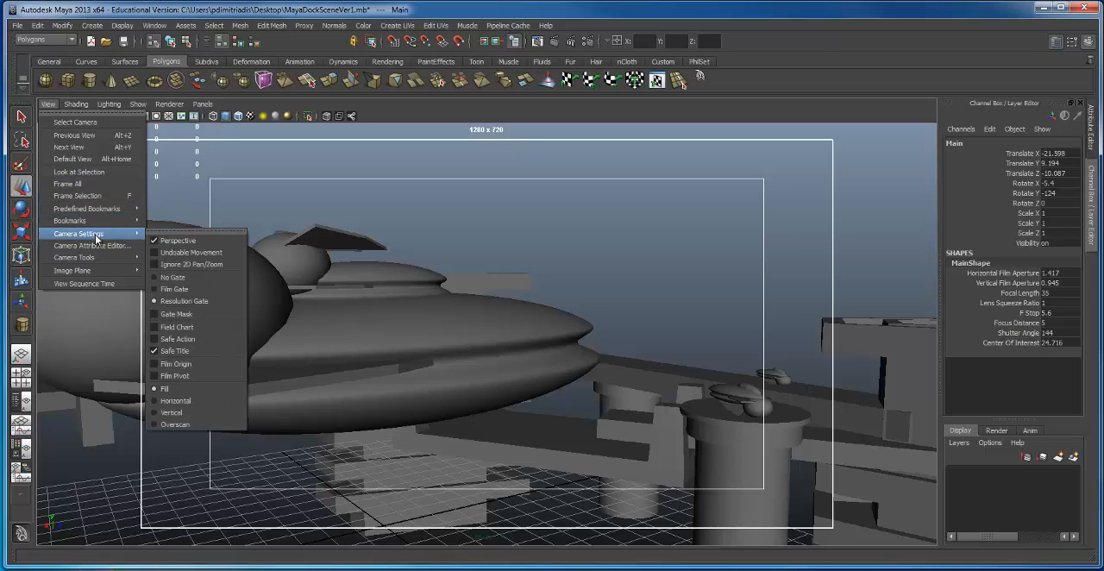
pyautogui.click(171, 276)
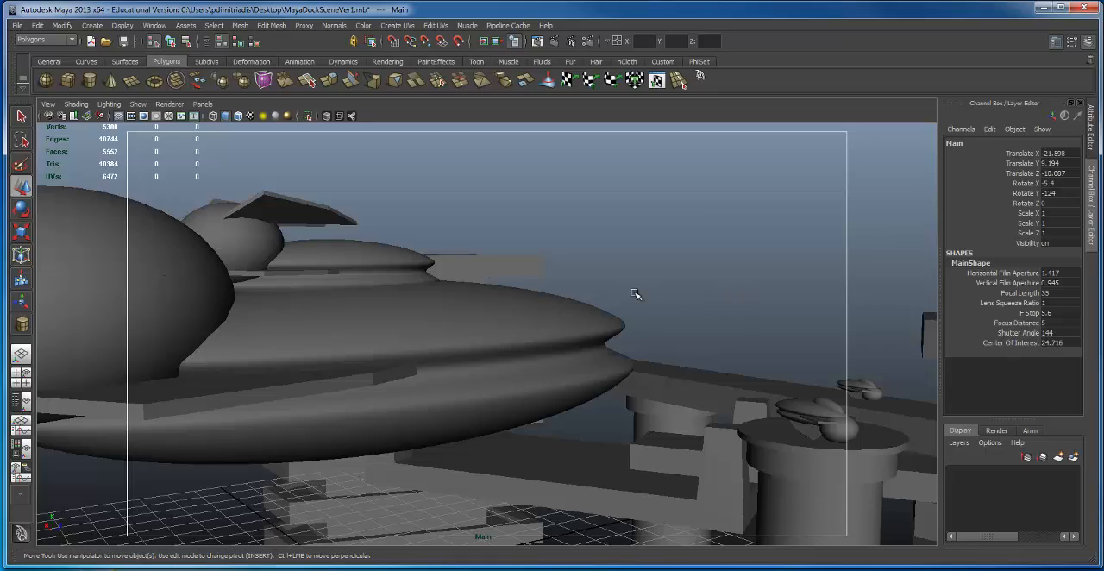
# Step: Recompose the Main camera around the large ship and round platform at Translate -26.816, 9.822, -21.933, Rotate X -4.2, Y -135.2
pyautogui.keyDown('alt'); pyautogui.moveTo(634, 294); pyautogui.dragTo(379, 348, button='right'); pyautogui.keyUp('alt')
pyautogui.keyDown('alt'); pyautogui.moveTo(379, 348); pyautogui.dragTo(416, 319); pyautogui.keyUp('alt')
pyautogui.keyDown('alt'); pyautogui.moveTo(416, 319); pyautogui.dragTo(419, 362, button='middle'); pyautogui.keyUp('alt')
pyautogui.keyDown('alt'); pyautogui.moveTo(419, 362); pyautogui.dragTo(411, 339, button='right'); pyautogui.keyUp('alt')
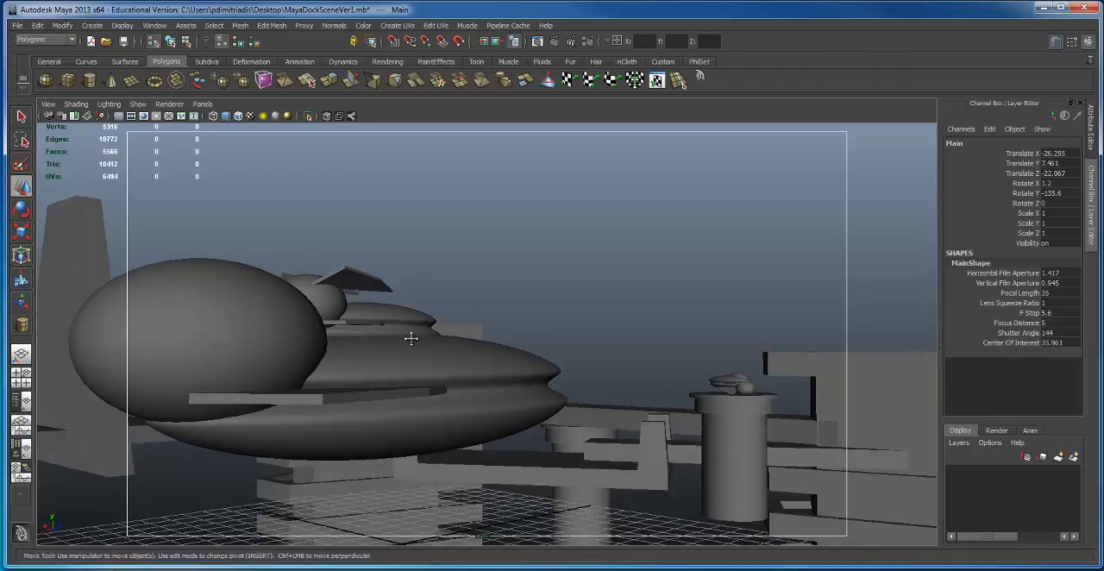
pyautogui.keyDown('alt'); pyautogui.moveTo(411, 338); pyautogui.dragTo(461, 328, button='middle'); pyautogui.keyUp('alt')
pyautogui.keyDown('alt'); pyautogui.moveTo(462, 328); pyautogui.dragTo(428, 327); pyautogui.keyUp('alt')
pyautogui.keyDown('alt'); pyautogui.moveTo(438, 328); pyautogui.dragTo(486, 334, button='right'); pyautogui.keyUp('alt')
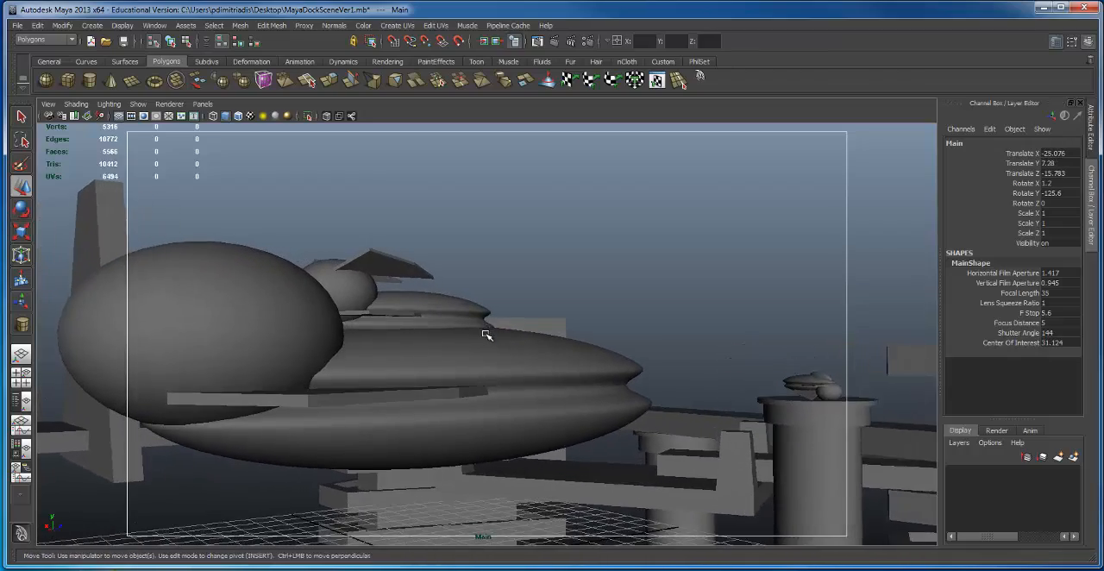
pyautogui.keyDown('alt'); pyautogui.moveTo(486, 334); pyautogui.dragTo(536, 329); pyautogui.keyUp('alt')
pyautogui.keyDown('alt'); pyautogui.moveTo(483, 326); pyautogui.dragTo(412, 321, button='right'); pyautogui.keyUp('alt')
pyautogui.keyDown('alt'); pyautogui.moveTo(485, 302); pyautogui.dragTo(524, 275, button='middle'); pyautogui.keyUp('alt')
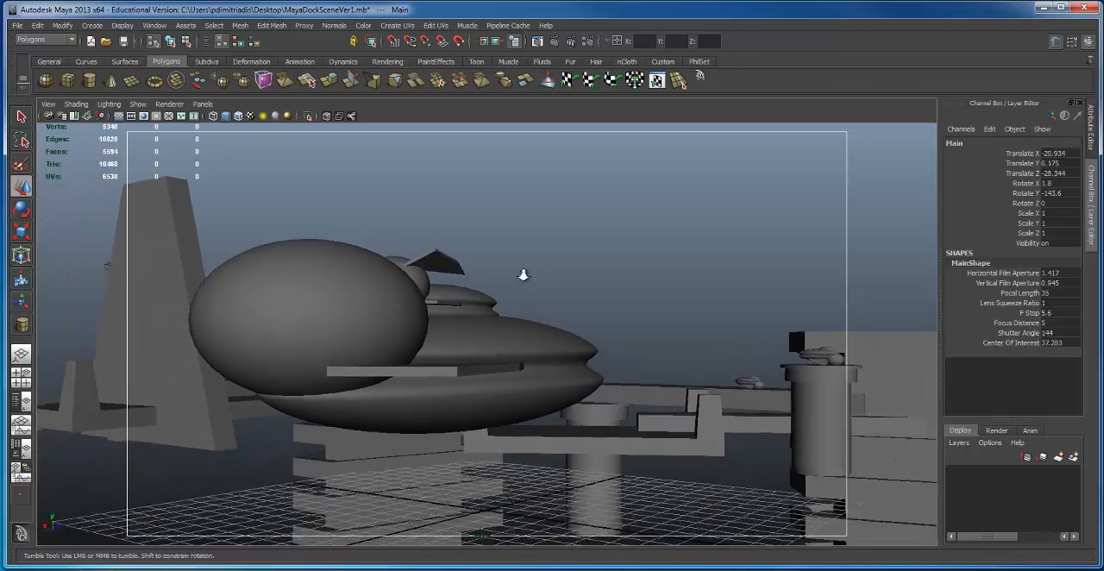
pyautogui.moveTo(501, 264)
pyautogui.keyDown('alt'); pyautogui.mouseDown()
pyautogui.moveTo(497, 276)
pyautogui.moveTo(520, 273)
pyautogui.mouseUp(); pyautogui.keyUp('alt')
pyautogui.keyDown('alt'); pyautogui.moveTo(520, 273); pyautogui.dragTo(475, 281, button='right'); pyautogui.keyUp('alt')
pyautogui.keyDown('alt'); pyautogui.moveTo(475, 281); pyautogui.dragTo(432, 271, button='middle'); pyautogui.keyUp('alt')
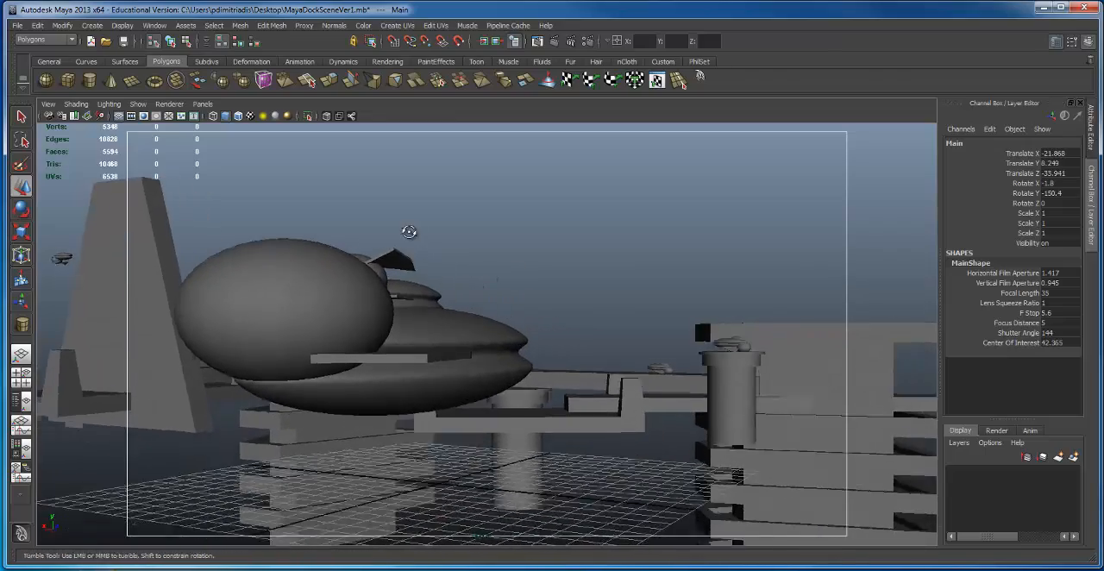
pyautogui.keyDown('alt'); pyautogui.moveTo(408, 231); pyautogui.dragTo(409, 316); pyautogui.keyUp('alt')
pyautogui.keyDown('alt'); pyautogui.moveTo(408, 315); pyautogui.dragTo(460, 320, button='right'); pyautogui.keyUp('alt')
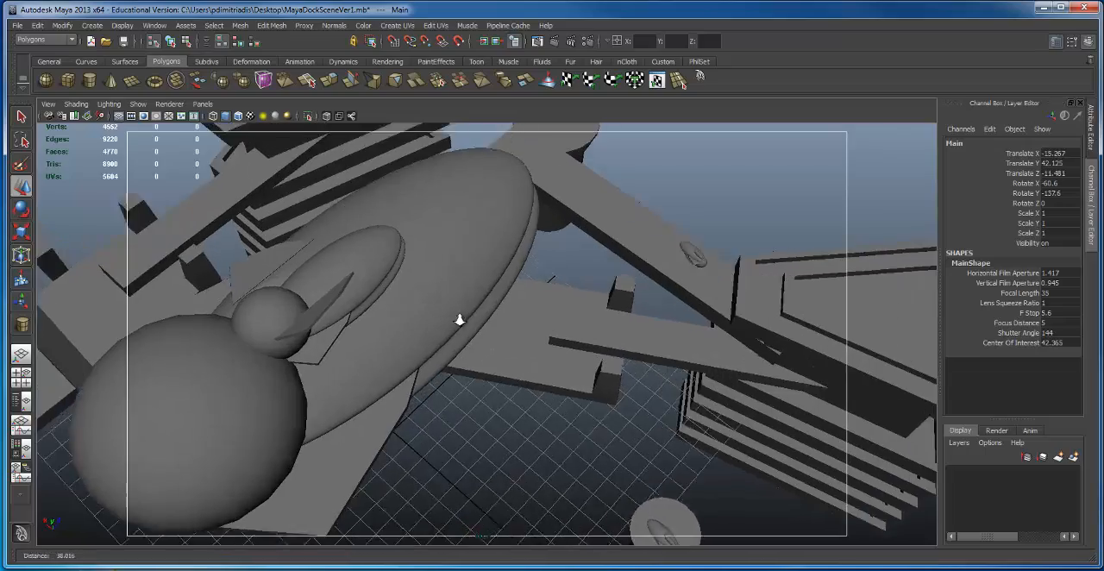
pyautogui.keyDown('alt'); pyautogui.moveTo(459, 320); pyautogui.dragTo(447, 247); pyautogui.keyUp('alt')
pyautogui.keyDown('alt'); pyautogui.moveTo(447, 247); pyautogui.dragTo(491, 279, button='right'); pyautogui.keyUp('alt')
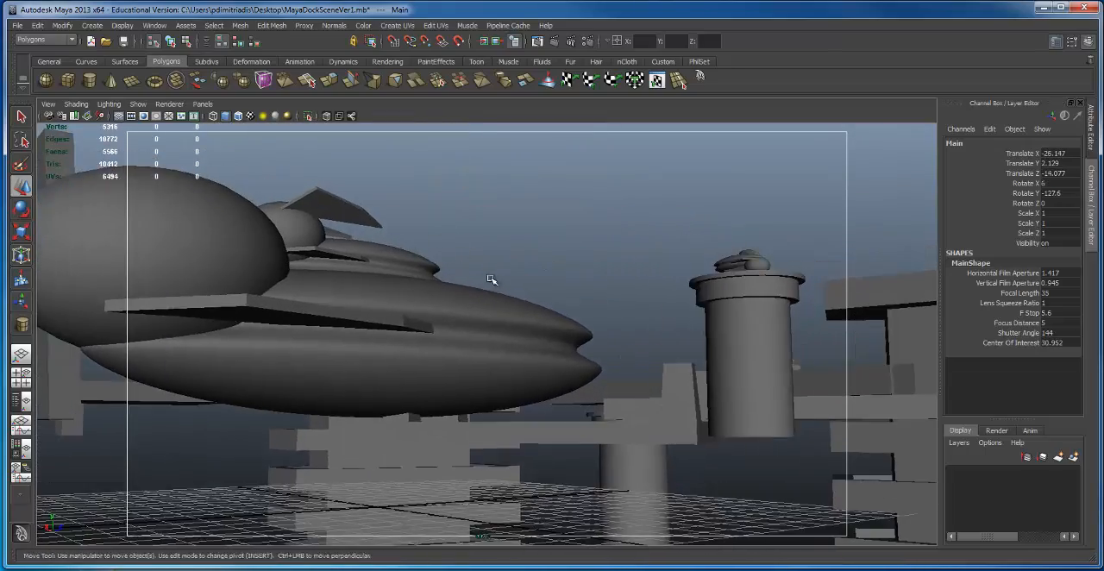
pyautogui.keyDown('alt'); pyautogui.moveTo(491, 279); pyautogui.dragTo(599, 323, button='middle'); pyautogui.keyUp('alt')
pyautogui.keyDown('alt'); pyautogui.moveTo(598, 323); pyautogui.dragTo(548, 328, button='right'); pyautogui.keyUp('alt')
pyautogui.keyDown('alt'); pyautogui.moveTo(548, 328); pyautogui.dragTo(556, 334); pyautogui.keyUp('alt')
pyautogui.keyDown('alt'); pyautogui.moveTo(556, 334); pyautogui.dragTo(449, 336, button='middle'); pyautogui.keyUp('alt')
pyautogui.keyDown('alt'); pyautogui.moveTo(449, 337); pyautogui.dragTo(457, 303); pyautogui.keyUp('alt')
# Step: Return to the three-panel layout, clear the selection, and show the persp camera in the large view beside the Main camera view
pyautogui.press('space')
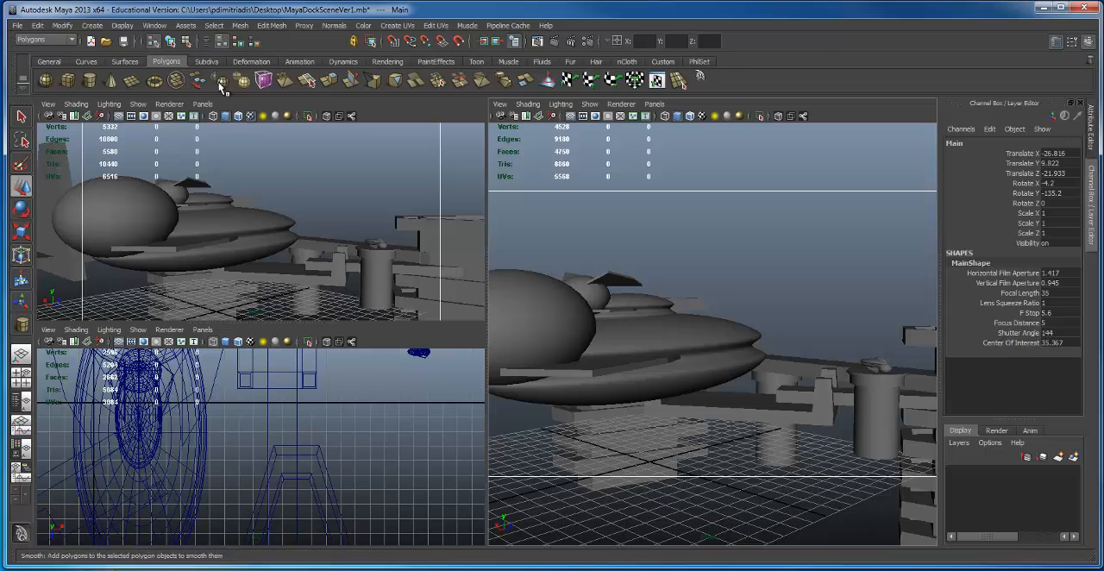
pyautogui.click(203, 105)
pyautogui.click(515, 166)
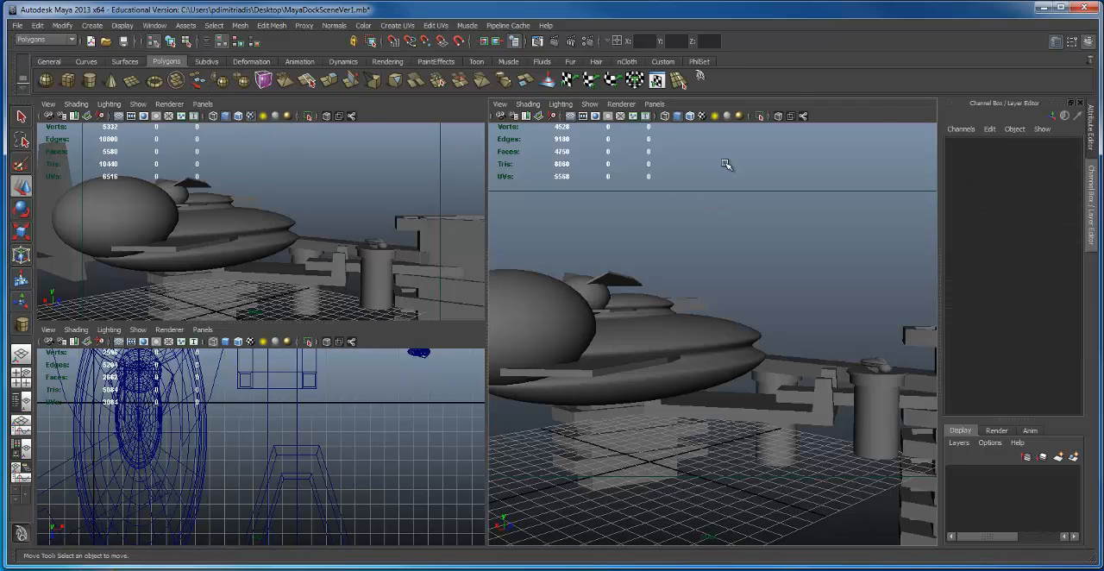
pyautogui.press('space')
pyautogui.moveTo(721, 165); pyautogui.dragTo(722, 158)
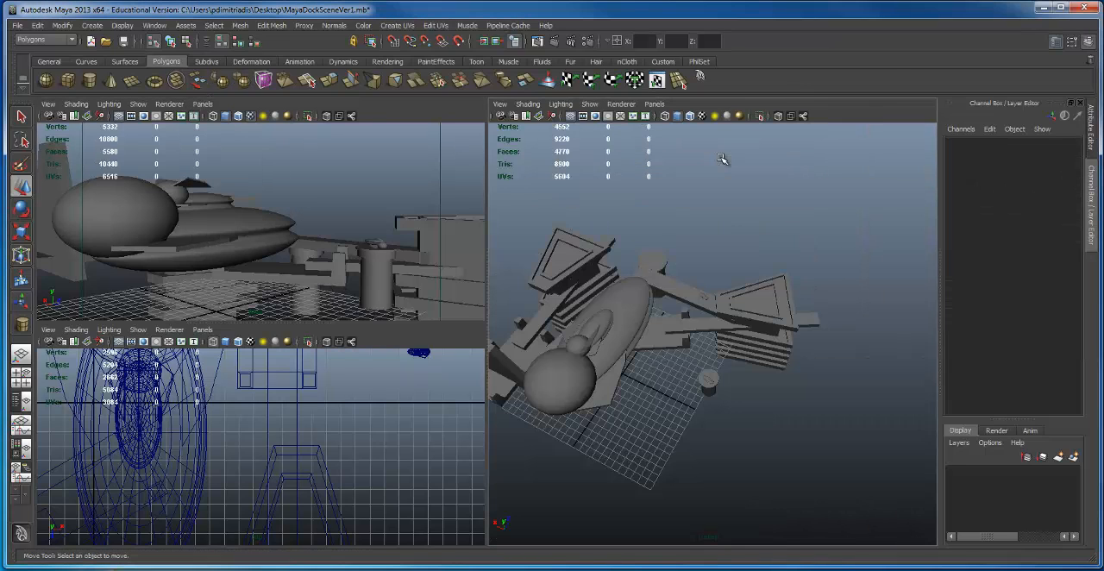
pyautogui.click(655, 105)
pyautogui.moveTo(667, 128)
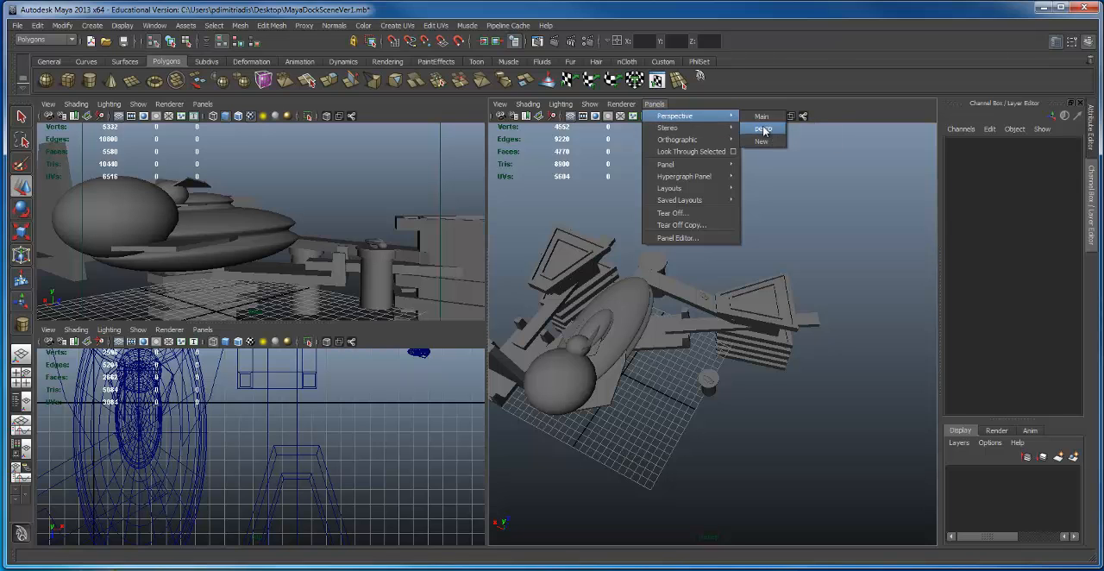
pyautogui.click(763, 129)
# Step: Move the grouped round platform and small ship toward the Main camera, to Translate X -7.132 and Z -12.647
pyautogui.keyDown('alt'); pyautogui.moveTo(697, 412); pyautogui.dragTo(663, 359); pyautogui.keyUp('alt')
pyautogui.keyDown('alt'); pyautogui.moveTo(663, 360); pyautogui.dragTo(816, 350, button='right'); pyautogui.keyUp('alt')
pyautogui.keyDown('alt'); pyautogui.moveTo(815, 350); pyautogui.dragTo(803, 282, button='middle'); pyautogui.keyUp('alt')
pyautogui.click(725, 338)
pyautogui.keyDown('alt'); pyautogui.moveTo(725, 338); pyautogui.dragTo(605, 234); pyautogui.keyUp('alt')
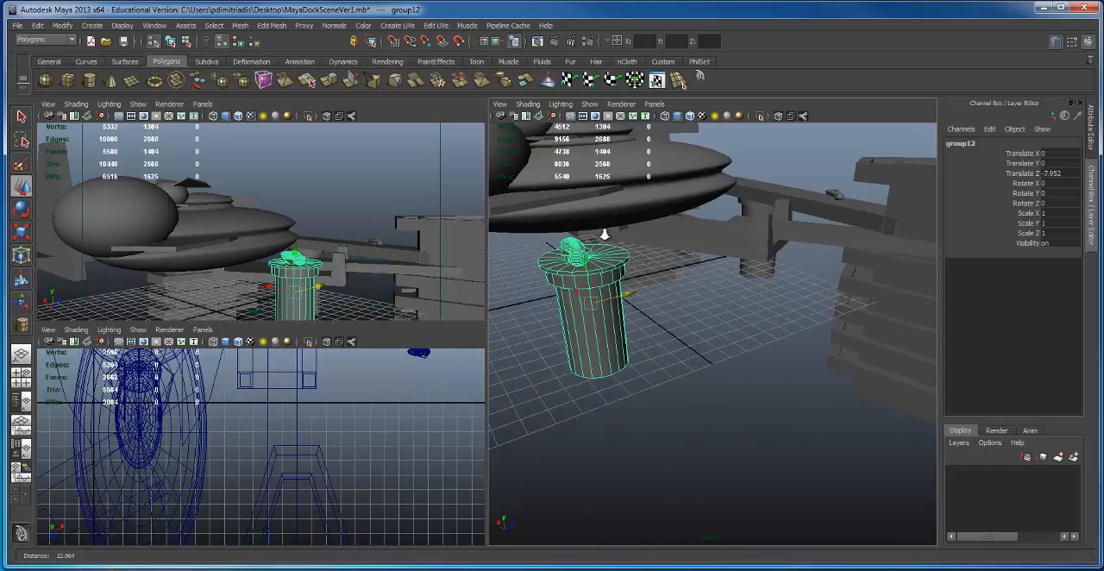
pyautogui.keyDown('alt'); pyautogui.moveTo(604, 235); pyautogui.dragTo(628, 309, button='right'); pyautogui.keyUp('alt')
pyautogui.moveTo(628, 302); pyautogui.dragTo(687, 407)
pyautogui.keyDown('alt'); pyautogui.moveTo(687, 407); pyautogui.dragTo(695, 360); pyautogui.keyUp('alt')
pyautogui.keyDown('alt'); pyautogui.moveTo(695, 361); pyautogui.dragTo(714, 354, button='right'); pyautogui.keyUp('alt')
pyautogui.keyDown('alt'); pyautogui.moveTo(715, 354); pyautogui.dragTo(679, 382, button='middle'); pyautogui.keyUp('alt')
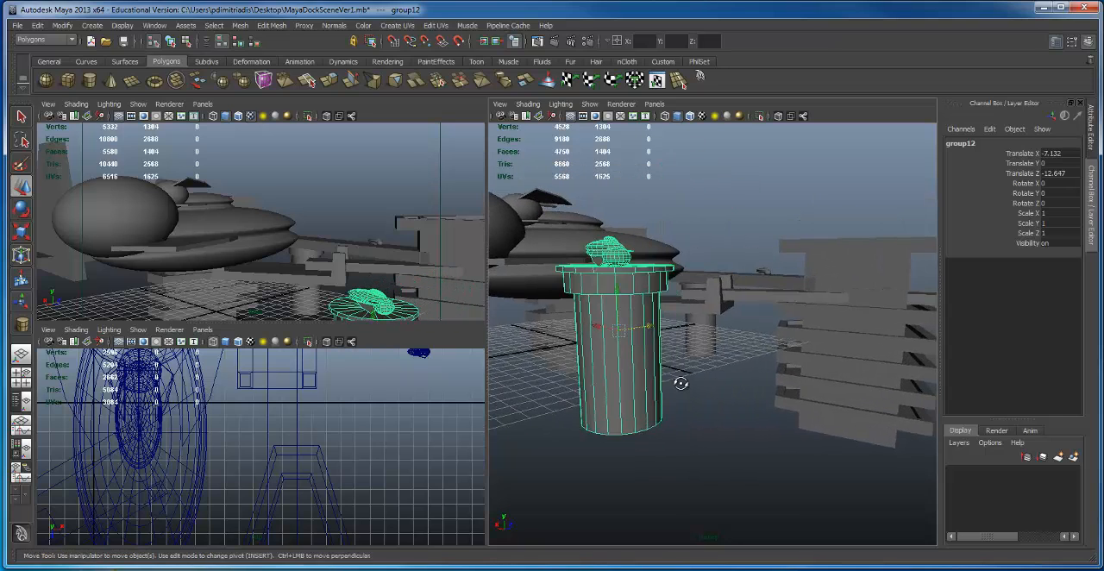
# Step: Bring the platform and small ship group into the camera foreground at Translate X -10.06, Y 1.643, Z -17.653
pyautogui.keyDown('alt'); pyautogui.moveTo(679, 382); pyautogui.dragTo(672, 376); pyautogui.keyUp('alt')
pyautogui.moveTo(622, 403); pyautogui.dragTo(640, 421)
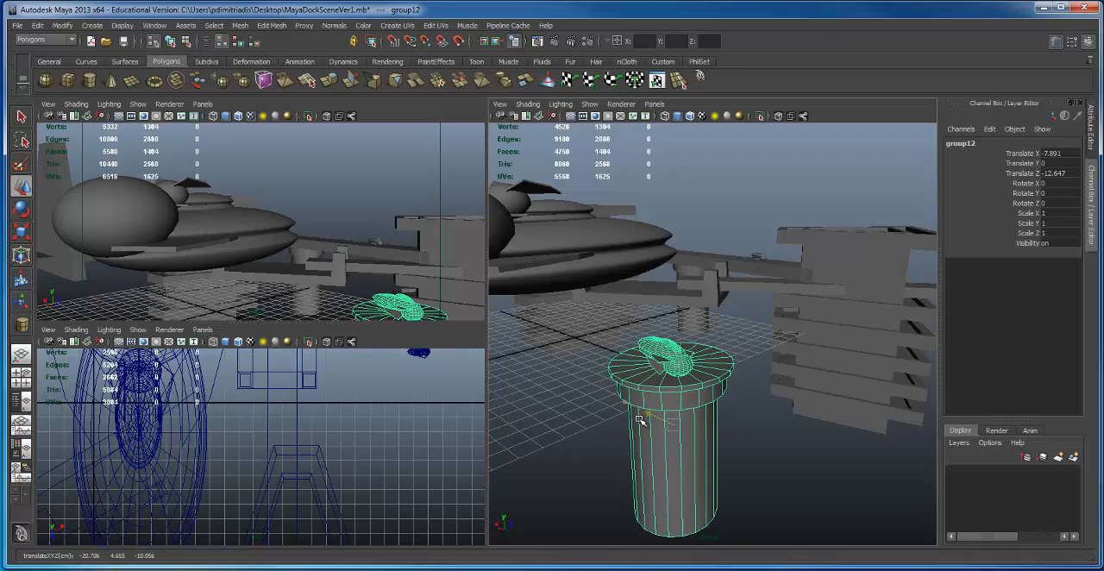
pyautogui.moveTo(668, 378); pyautogui.dragTo(668, 369)
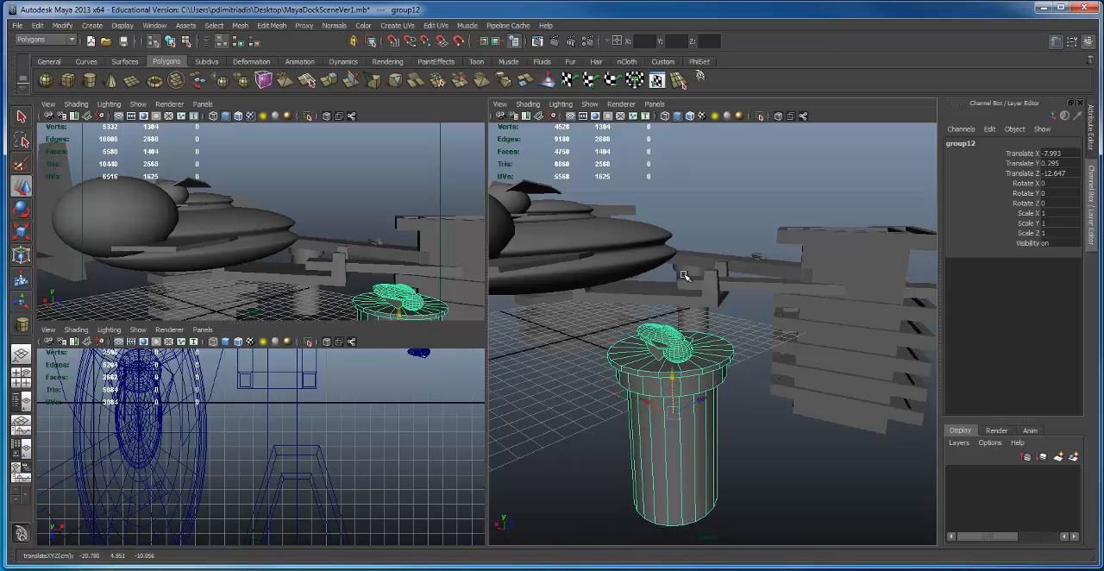
pyautogui.keyDown('alt'); pyautogui.moveTo(684, 274); pyautogui.dragTo(798, 513); pyautogui.keyUp('alt')
pyautogui.keyDown('alt'); pyautogui.moveTo(781, 434); pyautogui.dragTo(662, 357, button='right'); pyautogui.keyUp('alt')
pyautogui.keyDown('alt'); pyautogui.moveTo(683, 358); pyautogui.dragTo(687, 271, button='middle'); pyautogui.keyUp('alt')
pyautogui.moveTo(753, 258); pyautogui.dragTo(721, 320)
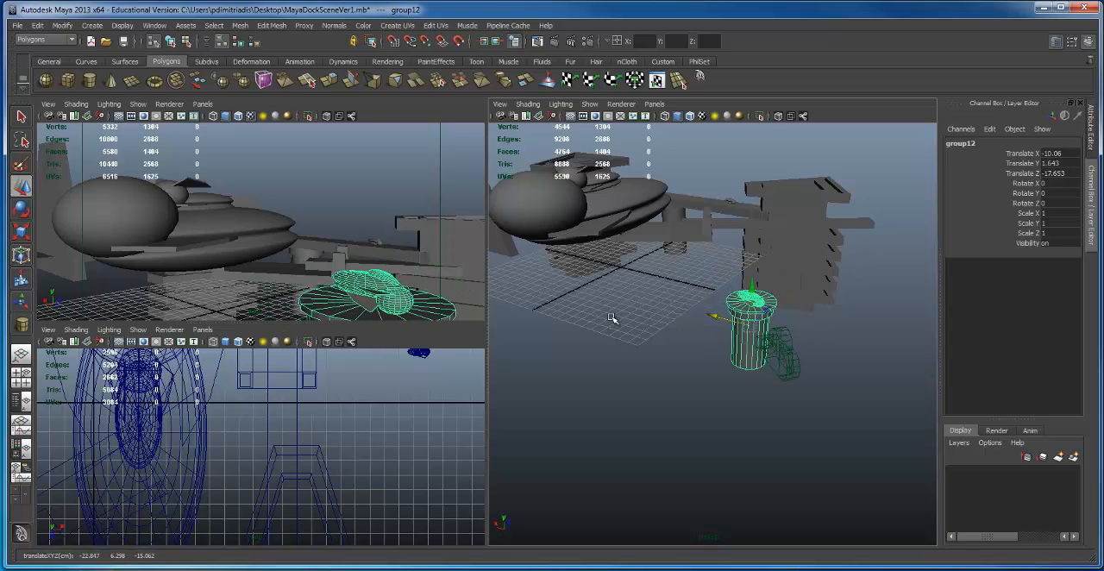
# Step: Move the small ship above the walkway to beside the large ship's hull, at Translate X -3.769, Y 7.977, Z -0.343
pyautogui.keyDown('alt'); pyautogui.moveTo(613, 320); pyautogui.dragTo(558, 347, button='right'); pyautogui.keyUp('alt')
pyautogui.keyDown('alt'); pyautogui.moveTo(559, 347); pyautogui.dragTo(578, 399, button='middle'); pyautogui.keyUp('alt')
pyautogui.click(741, 270)
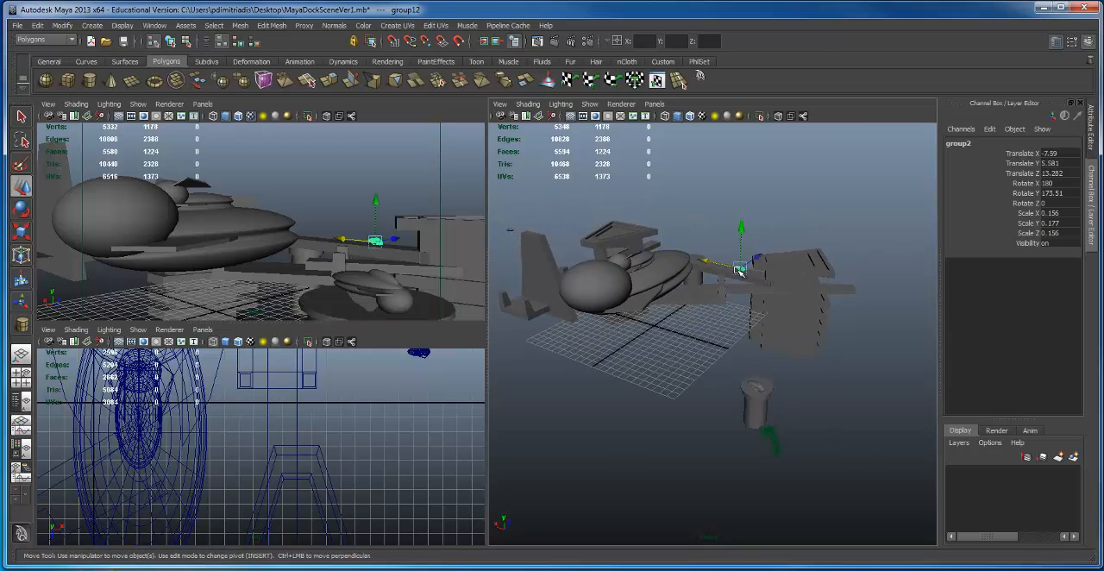
pyautogui.keyDown('alt'); pyautogui.moveTo(682, 246); pyautogui.dragTo(823, 241, button='right'); pyautogui.keyUp('alt')
pyautogui.moveTo(768, 185); pyautogui.dragTo(764, 160)
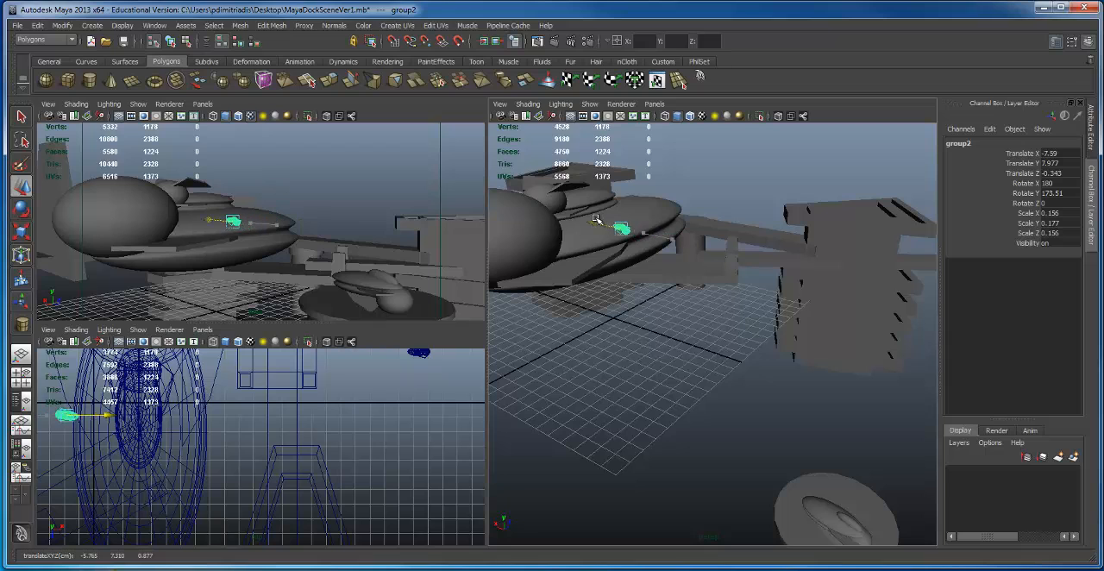
pyautogui.keyDown('alt'); pyautogui.moveTo(710, 235); pyautogui.dragTo(696, 222); pyautogui.keyUp('alt')
pyautogui.keyDown('alt'); pyautogui.moveTo(697, 222); pyautogui.dragTo(670, 187, button='right'); pyautogui.keyUp('alt')
pyautogui.keyDown('alt'); pyautogui.moveTo(670, 187); pyautogui.dragTo(676, 161, button='middle'); pyautogui.keyUp('alt')
# Step: Duplicate the small ship and place the copy at Translate -5.908, 7.022, 2.792, rotated to X 184.996, Y 206.349, Z 2.379
pyautogui.hotkey('ctrl', 'd')
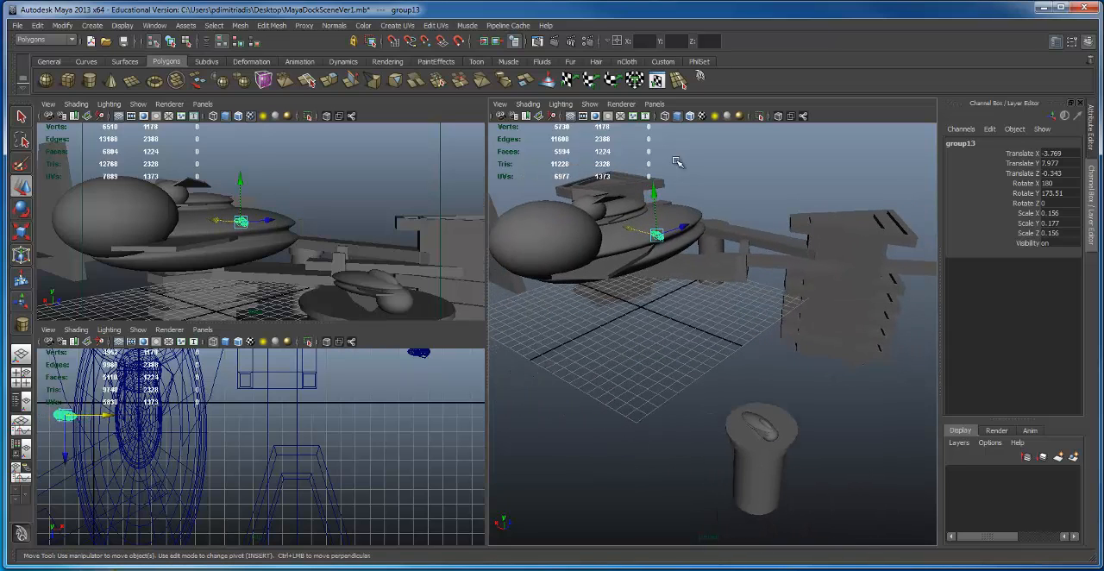
pyautogui.moveTo(660, 196); pyautogui.dragTo(730, 251)
pyautogui.press('e')
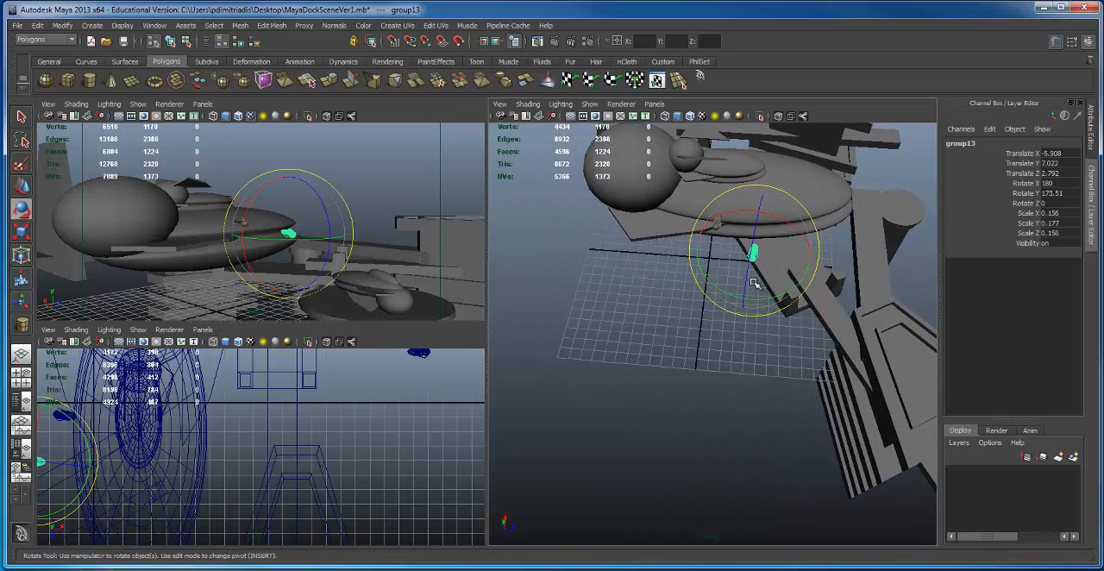
pyautogui.moveTo(808, 287); pyautogui.dragTo(813, 266)
pyautogui.keyDown('alt'); pyautogui.moveTo(772, 273); pyautogui.dragTo(754, 273, button='middle'); pyautogui.keyUp('alt')
# Step: Move the copied small ship along the large ship's hull to Translate X -2.984 and Z 7.06
pyautogui.press('w')
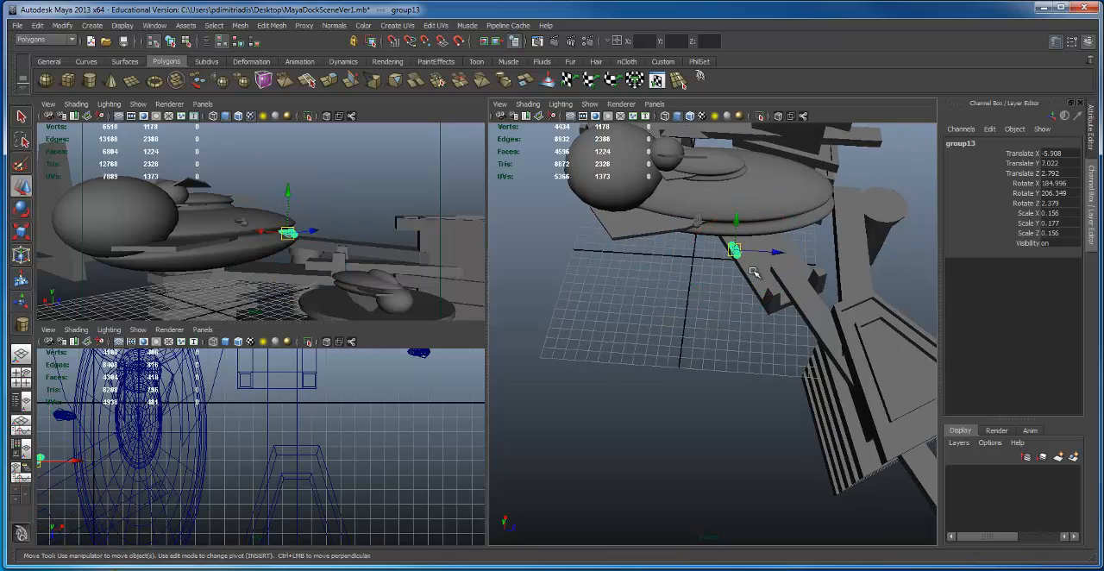
pyautogui.moveTo(797, 253); pyautogui.dragTo(818, 255)
pyautogui.keyDown('alt'); pyautogui.moveTo(819, 255); pyautogui.dragTo(795, 268); pyautogui.keyUp('alt')
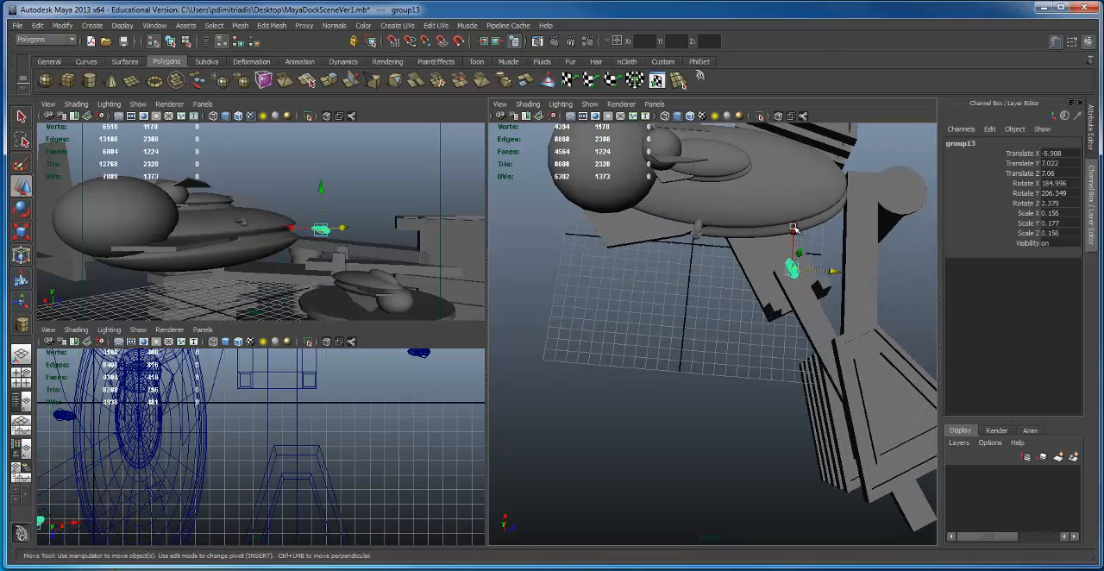
pyautogui.moveTo(792, 229); pyautogui.dragTo(796, 199)
pyautogui.keyDown('alt'); pyautogui.moveTo(772, 258); pyautogui.dragTo(818, 187); pyautogui.keyUp('alt')
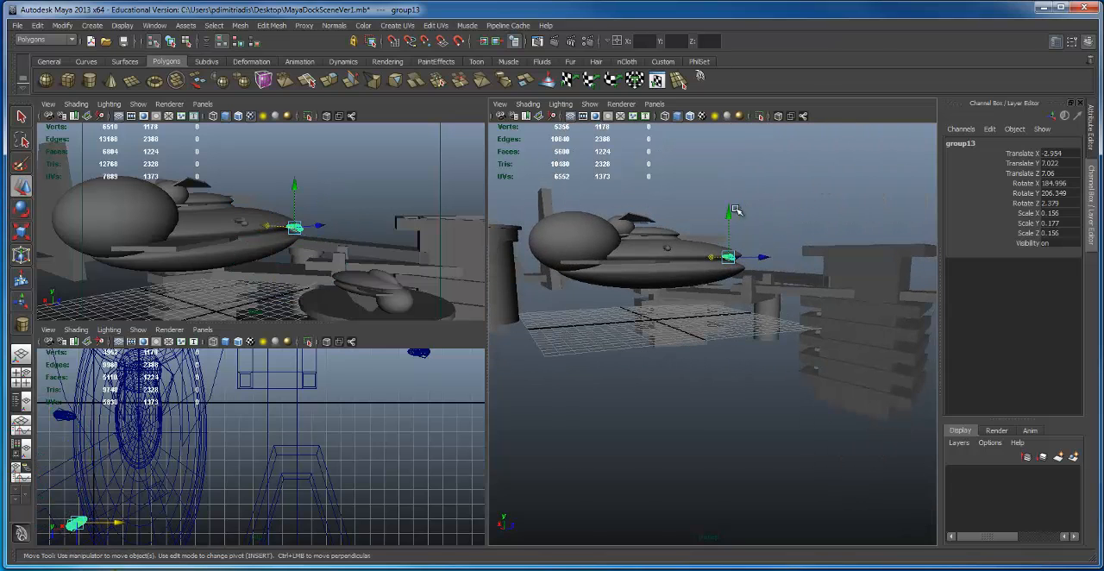
# Step: Lower the copied small ship beside the large ship's hull to Translate Y 4.52
pyautogui.moveTo(725, 212); pyautogui.dragTo(716, 242)
pyautogui.keyDown('alt'); pyautogui.moveTo(702, 305); pyautogui.dragTo(758, 315); pyautogui.keyUp('alt')
pyautogui.keyDown('alt'); pyautogui.moveTo(759, 315); pyautogui.dragTo(542, 285, button='right'); pyautogui.keyUp('alt')
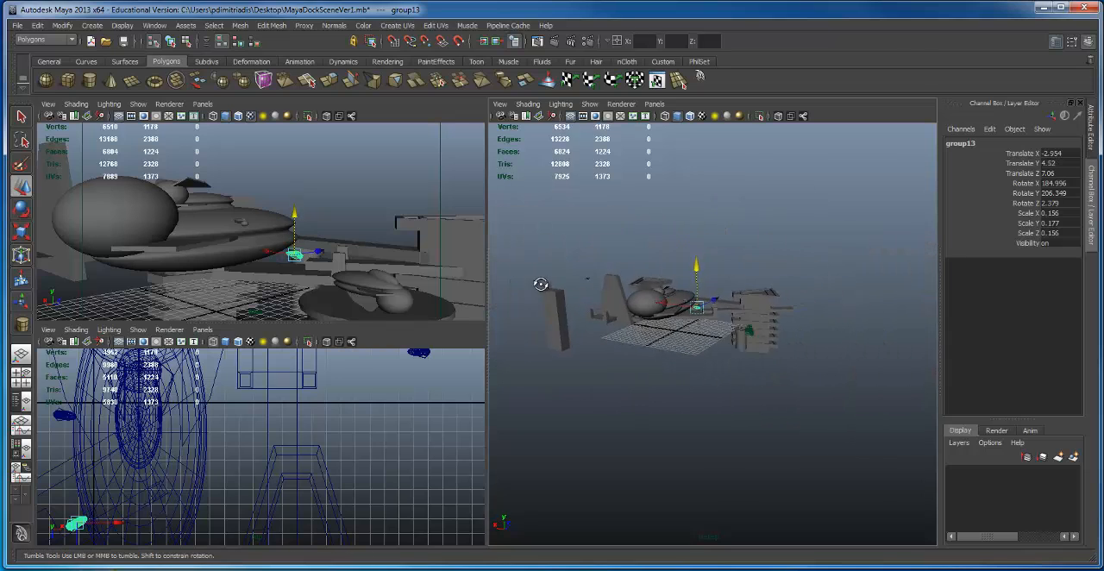
pyautogui.keyDown('alt'); pyautogui.moveTo(542, 286); pyautogui.dragTo(608, 264); pyautogui.keyUp('alt')
pyautogui.keyDown('alt'); pyautogui.moveTo(608, 265); pyautogui.dragTo(670, 268, button='right'); pyautogui.keyUp('alt')
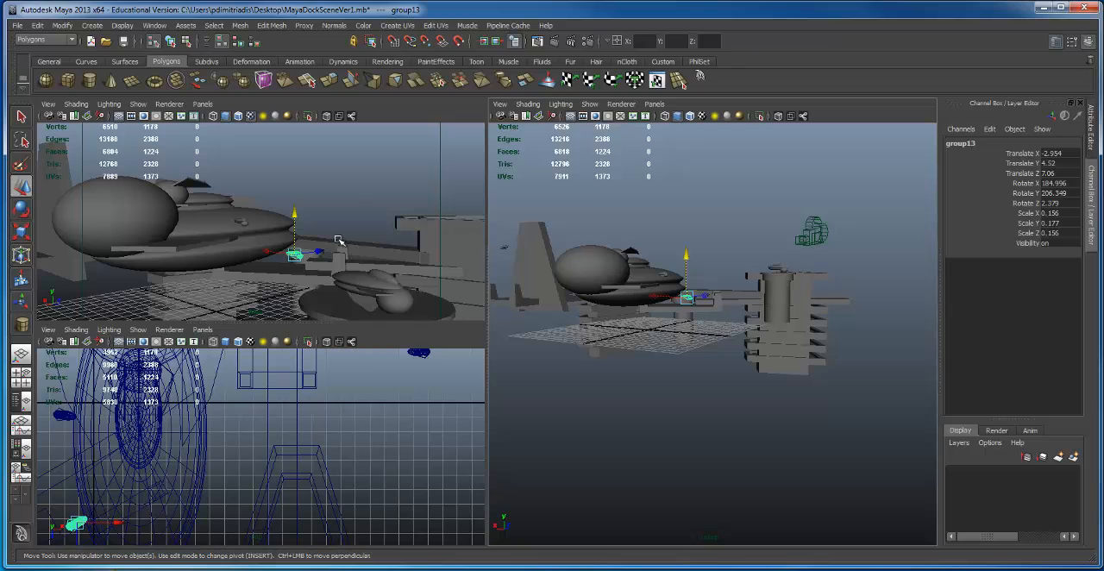
# Step: Duplicate the tall rectangular block and place the copy at Translate X 12.635, Y -0.383, Z 20.319
pyautogui.keyDown('alt'); pyautogui.moveTo(757, 296); pyautogui.dragTo(708, 294); pyautogui.keyUp('alt')
pyautogui.keyDown('alt'); pyautogui.moveTo(709, 294); pyautogui.dragTo(596, 262, button='right'); pyautogui.keyUp('alt')
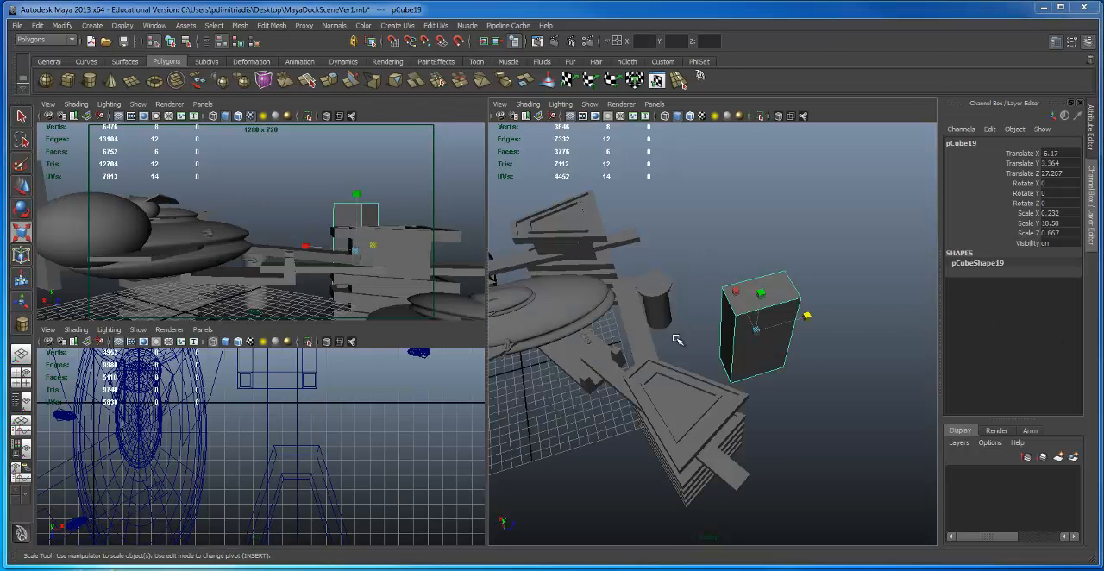
pyautogui.keyDown('alt'); pyautogui.moveTo(677, 339); pyautogui.dragTo(715, 303); pyautogui.keyUp('alt')
pyautogui.press('w')
pyautogui.keyDown('alt'); pyautogui.moveTo(764, 315); pyautogui.dragTo(813, 322, button='right'); pyautogui.keyUp('alt')
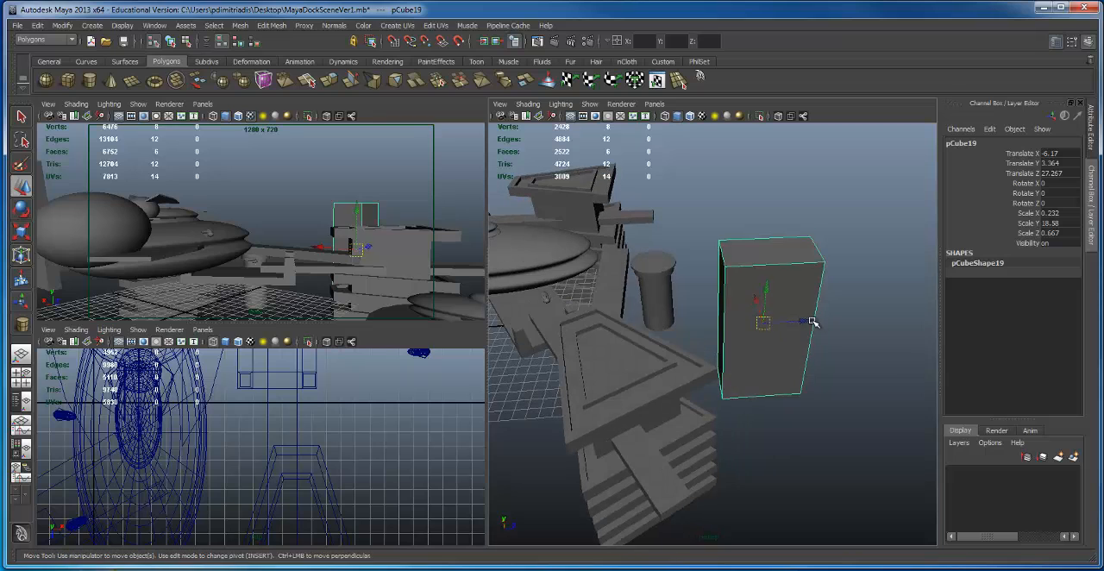
pyautogui.moveTo(813, 322); pyautogui.dragTo(645, 302)
pyautogui.keyDown('alt'); pyautogui.moveTo(645, 301); pyautogui.dragTo(608, 324); pyautogui.keyUp('alt')
pyautogui.hotkey('ctrl', 'd')
pyautogui.moveTo(688, 320); pyautogui.dragTo(833, 263)
pyautogui.keyDown('alt'); pyautogui.moveTo(833, 264); pyautogui.dragTo(791, 258); pyautogui.keyUp('alt')
# Step: Scale the copied block into a long, low slab with Scale X 1.518 and Scale Y 9.885
pyautogui.press('e')
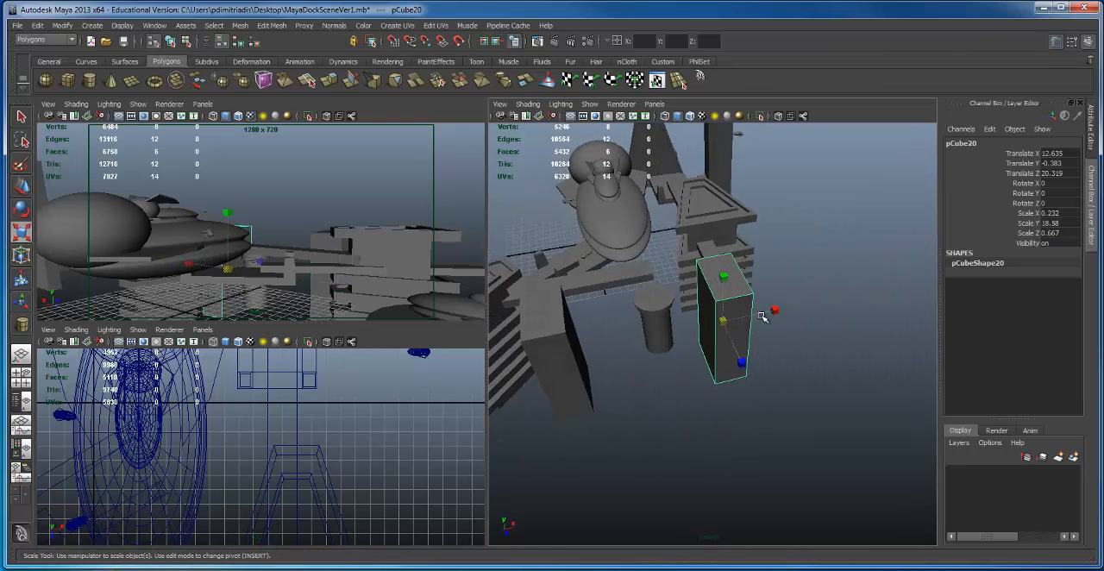
pyautogui.moveTo(773, 310); pyautogui.dragTo(672, 289)
pyautogui.press('w')
pyautogui.keyDown('alt'); pyautogui.moveTo(666, 336); pyautogui.dragTo(690, 282); pyautogui.keyUp('alt')
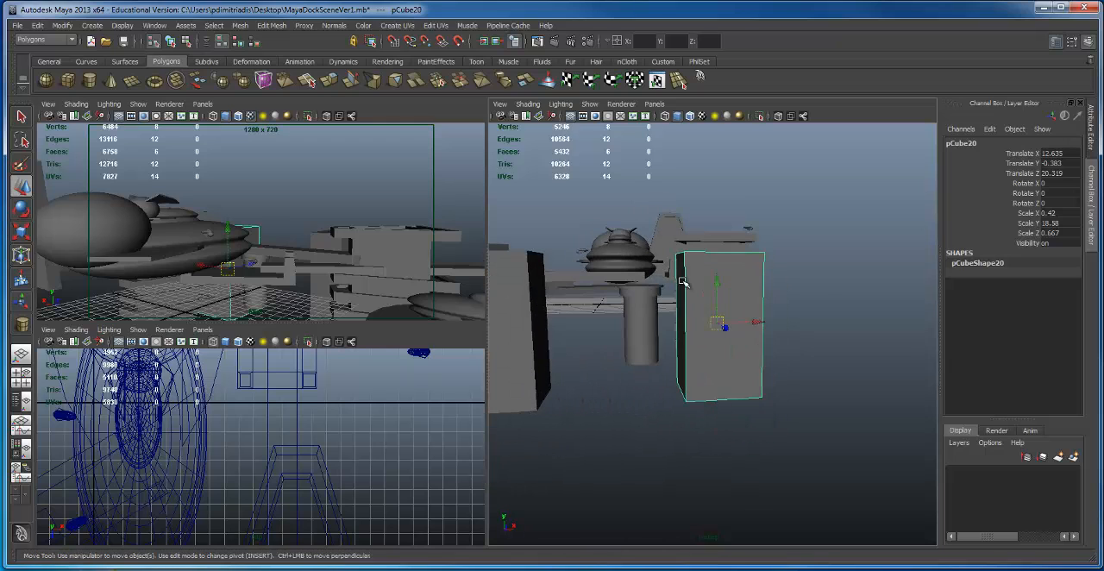
pyautogui.press('r')
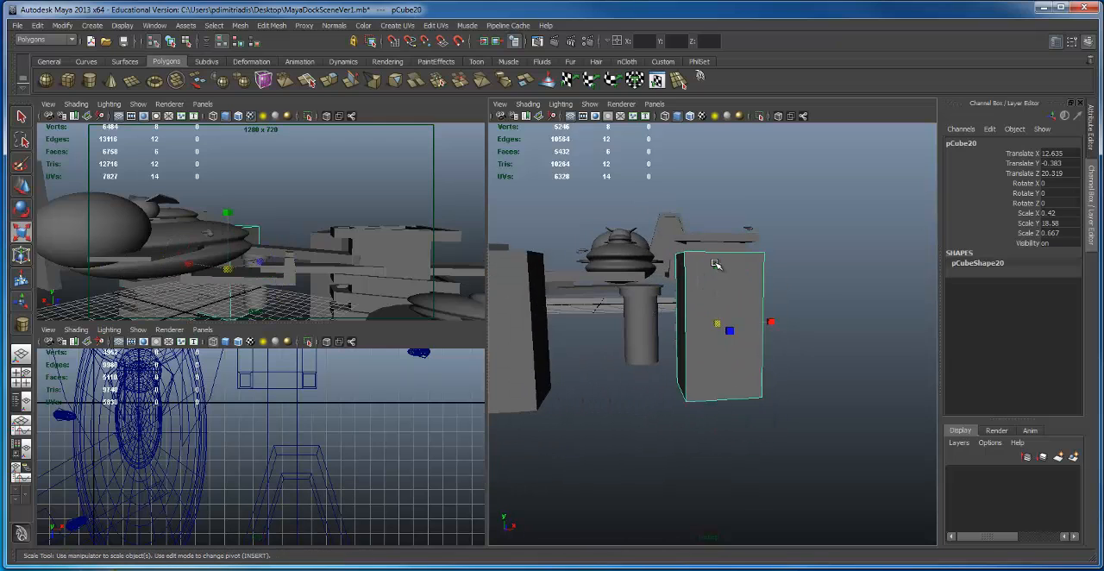
pyautogui.moveTo(716, 294); pyautogui.dragTo(715, 295)
pyautogui.keyDown('alt'); pyautogui.moveTo(716, 294); pyautogui.dragTo(703, 318); pyautogui.keyUp('alt')
pyautogui.moveTo(756, 340); pyautogui.dragTo(901, 331)
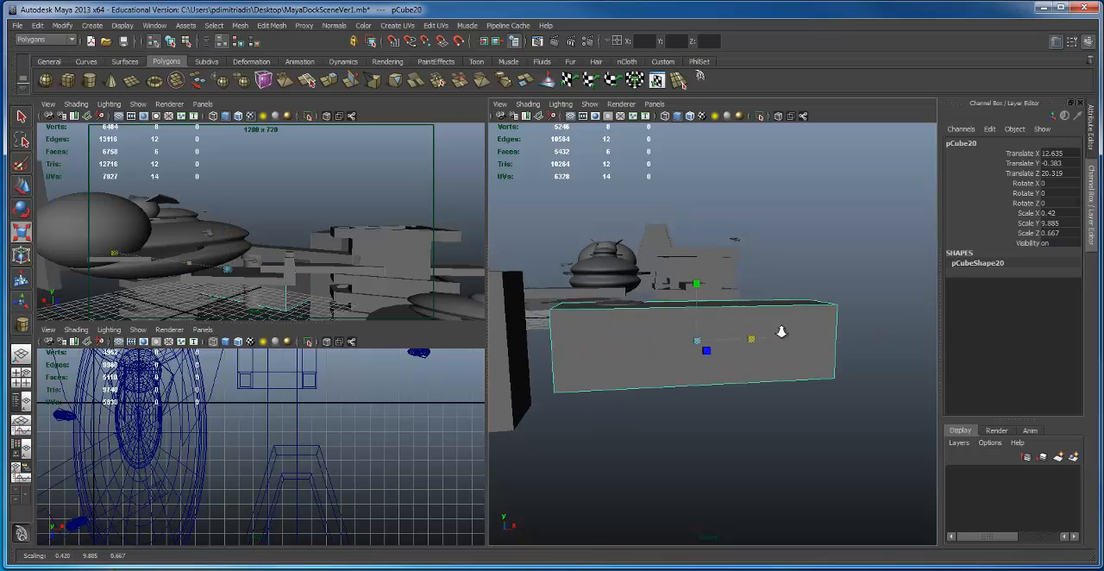
pyautogui.keyDown('alt'); pyautogui.moveTo(781, 330); pyautogui.dragTo(612, 270, button='right'); pyautogui.keyUp('alt')
# Step: Duplicate the long slab and place the copy above its far end at Translate X 22.489, Y 0.961
pyautogui.press('w')
pyautogui.moveTo(715, 264); pyautogui.dragTo(739, 253)
pyautogui.keyDown('alt'); pyautogui.moveTo(750, 259); pyautogui.dragTo(797, 302, button='right'); pyautogui.keyUp('alt')
pyautogui.keyDown('alt'); pyautogui.moveTo(798, 301); pyautogui.dragTo(701, 284, button='middle'); pyautogui.keyUp('alt')
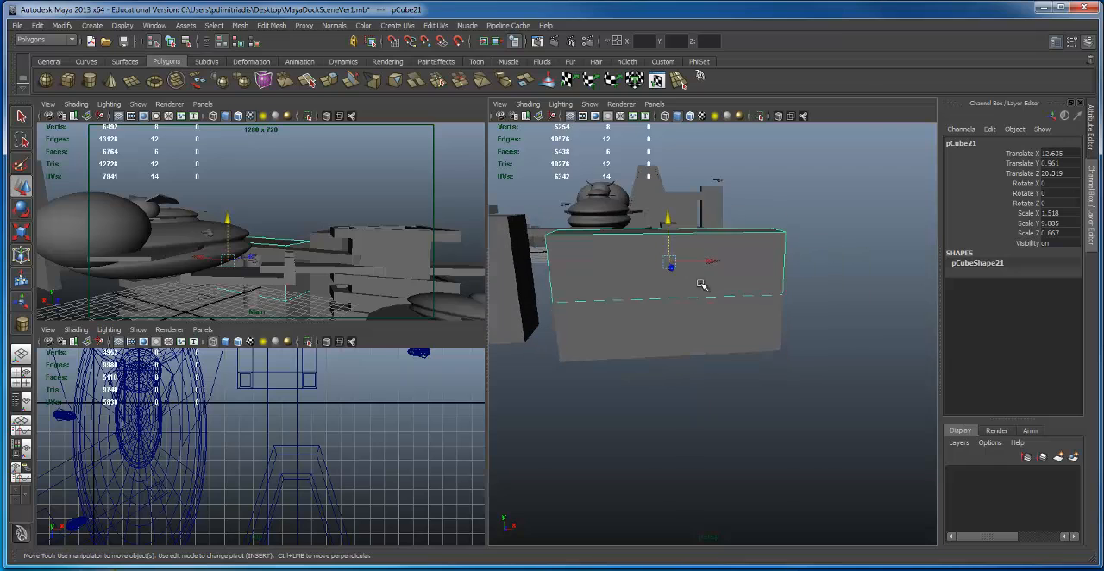
pyautogui.moveTo(714, 261); pyautogui.dragTo(797, 258)
# Step: Narrow the copied slab to Scale X 0.272 and lower it into the long slab's end at Translate Y -4.498
pyautogui.keyDown('alt'); pyautogui.moveTo(752, 258); pyautogui.dragTo(716, 281, button='middle'); pyautogui.keyUp('alt')
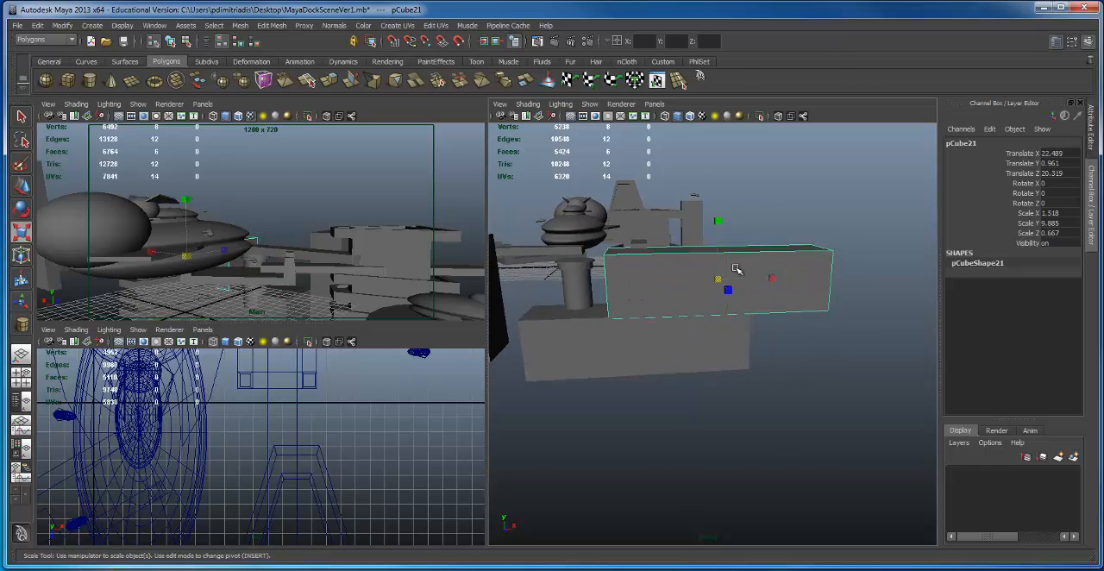
pyautogui.moveTo(735, 287); pyautogui.dragTo(722, 288)
pyautogui.keyDown('alt'); pyautogui.moveTo(703, 289); pyautogui.dragTo(745, 319); pyautogui.keyUp('alt')
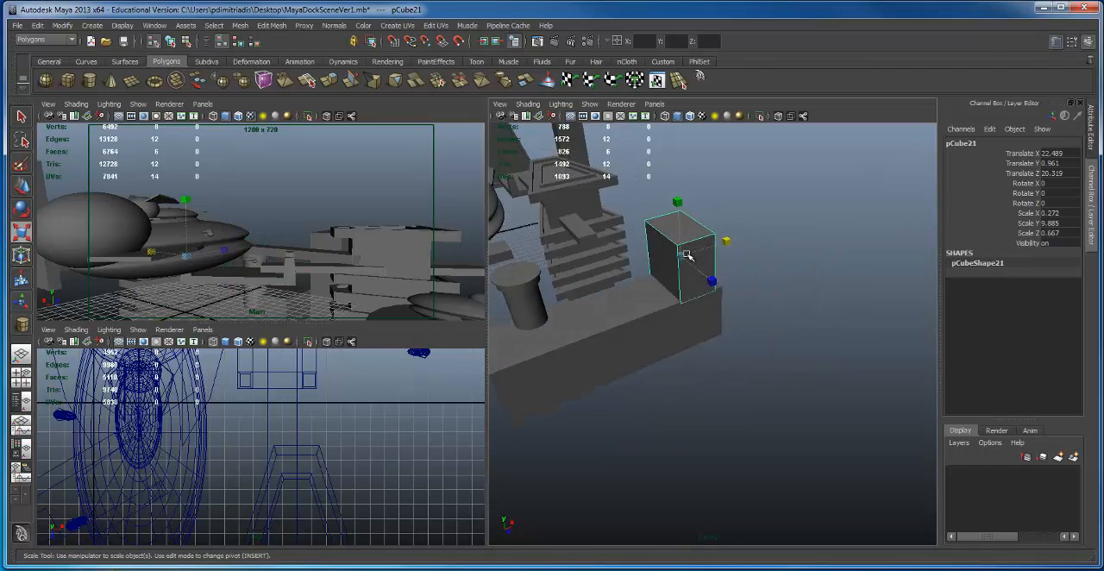
pyautogui.keyDown('alt'); pyautogui.moveTo(685, 238); pyautogui.dragTo(683, 203); pyautogui.keyUp('alt')
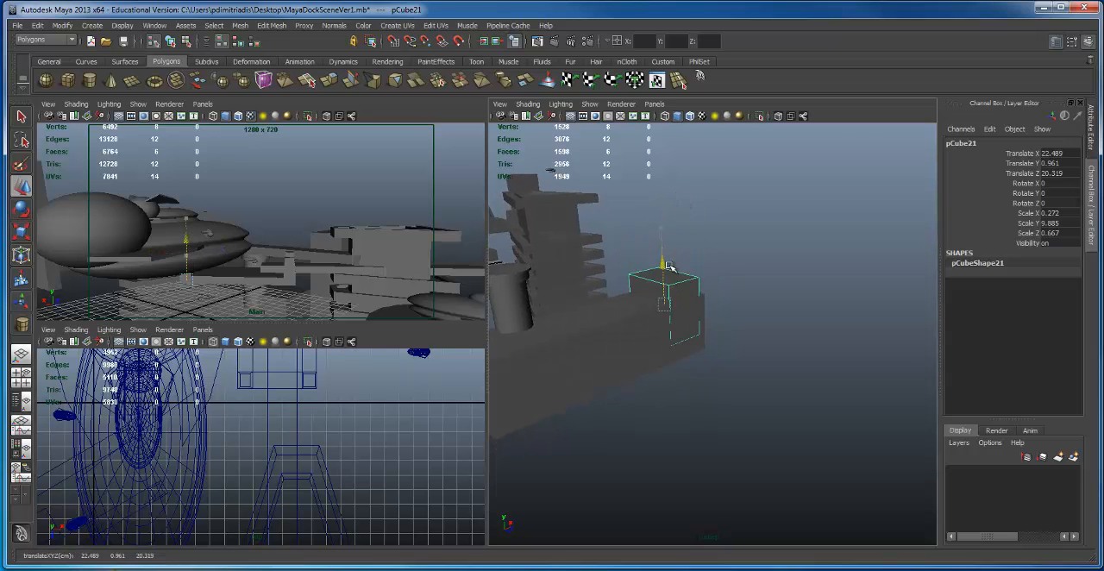
pyautogui.keyDown('alt'); pyautogui.moveTo(723, 278); pyautogui.dragTo(801, 305, button='right'); pyautogui.keyUp('alt')
pyautogui.keyDown('alt'); pyautogui.moveTo(801, 305); pyautogui.dragTo(771, 293); pyautogui.keyUp('alt')
# Step: Enlarge the end block uniformly to Scale X 0.363, Y 13.228, Z 0.892
pyautogui.press('e')
pyautogui.press('r')
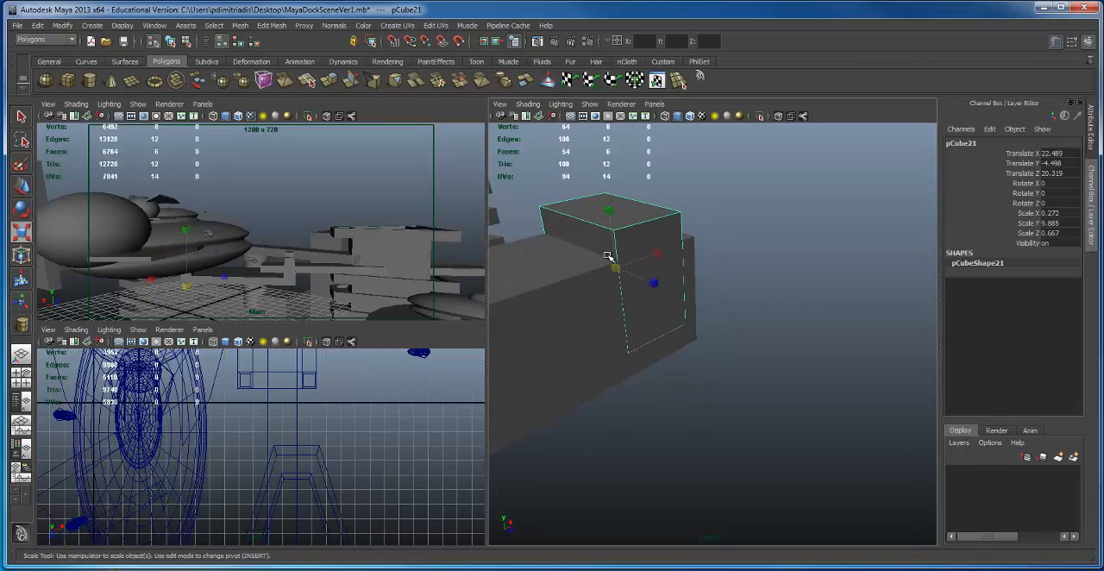
pyautogui.moveTo(616, 268); pyautogui.dragTo(648, 273)
pyautogui.keyDown('alt'); pyautogui.moveTo(648, 273); pyautogui.dragTo(525, 215, button='right'); pyautogui.keyUp('alt')
pyautogui.keyDown('alt'); pyautogui.moveTo(525, 215); pyautogui.dragTo(604, 263); pyautogui.keyUp('alt')
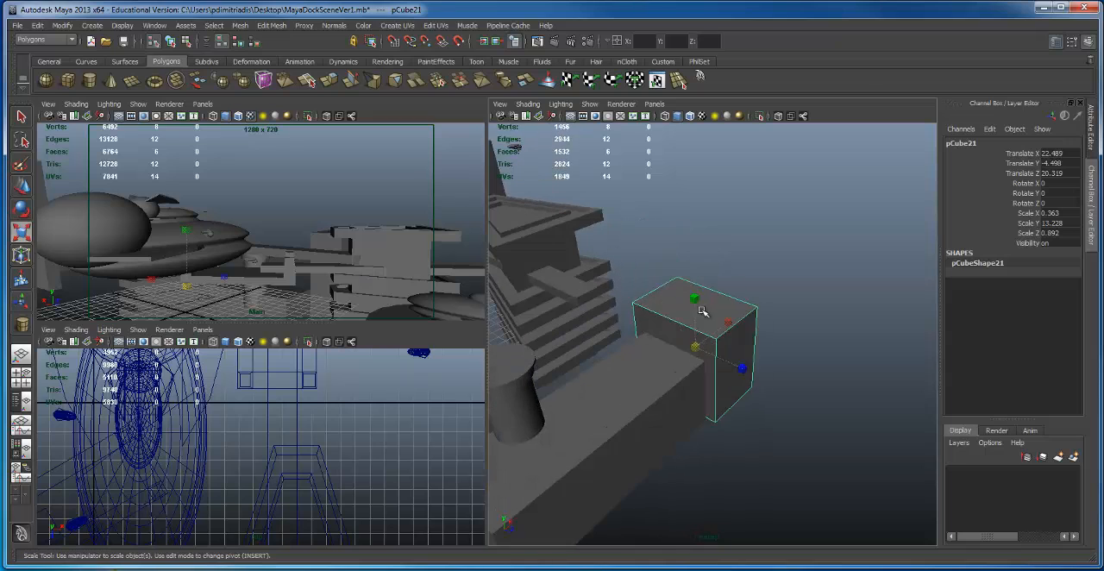
# Step: Extrude the end block's top face inward and upward to form a narrower second tier
pyautogui.rightClick(696, 302)
pyautogui.click(702, 332)
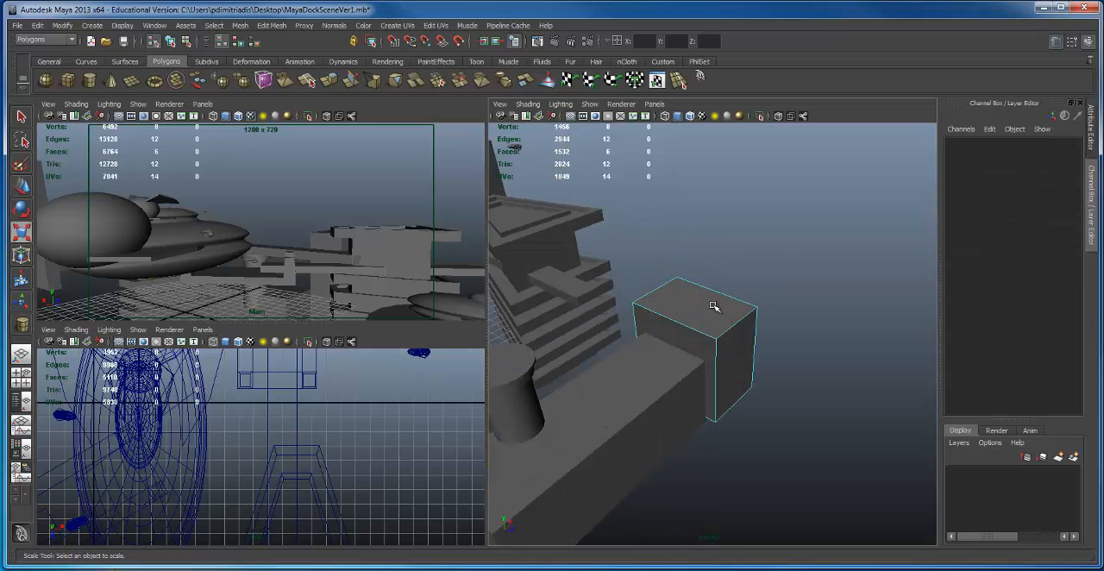
pyautogui.keyDown('alt'); pyautogui.moveTo(707, 307); pyautogui.dragTo(606, 292); pyautogui.keyUp('alt')
pyautogui.click(722, 299)
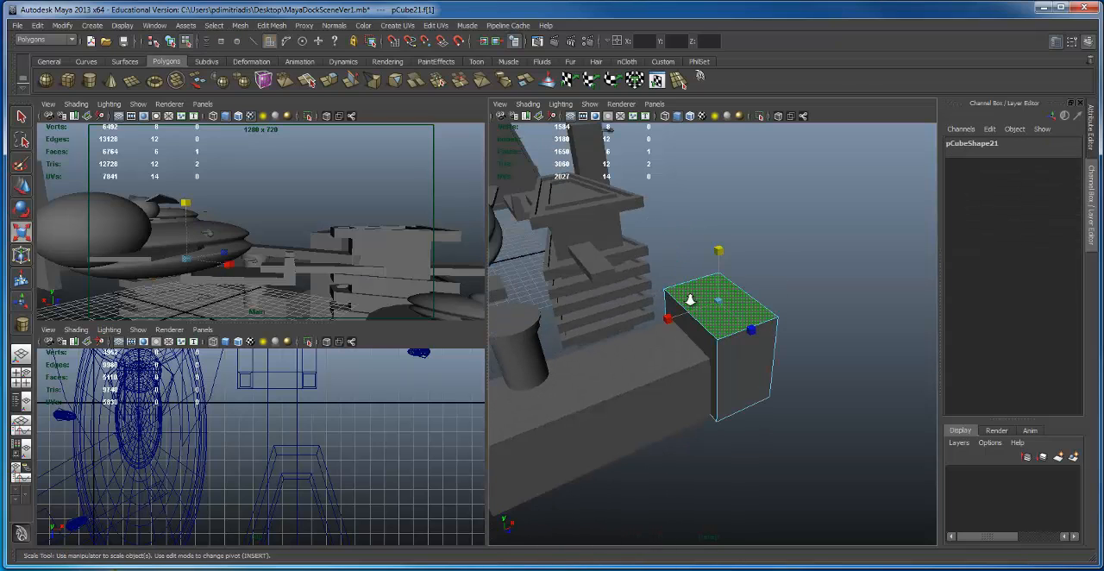
pyautogui.keyDown('alt'); pyautogui.moveTo(692, 301); pyautogui.dragTo(688, 333); pyautogui.keyUp('alt')
pyautogui.hotkey('ctrl', 'e')
pyautogui.press('e')
pyautogui.press('r')
pyautogui.hotkey('ctrl', 'e')
pyautogui.keyDown('alt'); pyautogui.moveTo(688, 332); pyautogui.dragTo(670, 356); pyautogui.keyUp('alt')
pyautogui.hotkey('ctrl', 'e')
pyautogui.keyDown('alt'); pyautogui.moveTo(670, 355); pyautogui.dragTo(665, 359, button='middle'); pyautogui.keyUp('alt')
pyautogui.keyDown('alt'); pyautogui.moveTo(664, 359); pyautogui.dragTo(680, 382); pyautogui.keyUp('alt')
pyautogui.press('e')
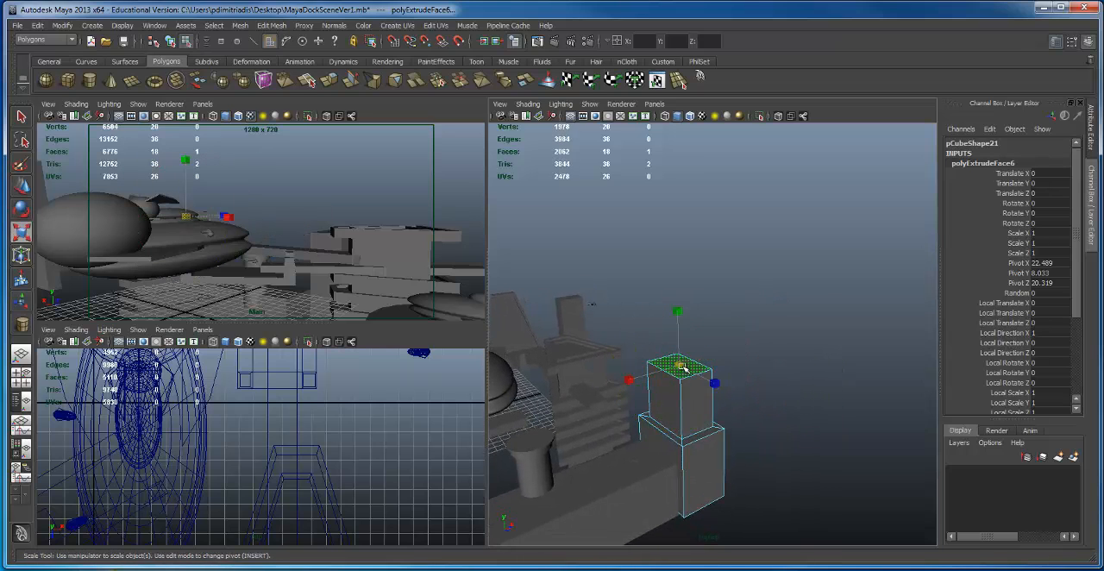
# Step: Extrude the top face further into a wider third tier and a narrower top tier, and return to object mode
pyautogui.hotkey('ctrl', 'e')
pyautogui.moveTo(678, 329); pyautogui.dragTo(649, 228)
pyautogui.hotkey('ctrl', 'e')
pyautogui.press('e')
pyautogui.keyDown('alt'); pyautogui.moveTo(657, 323); pyautogui.dragTo(678, 352); pyautogui.keyUp('alt')
pyautogui.keyDown('alt'); pyautogui.moveTo(678, 353); pyautogui.dragTo(555, 320, button='right'); pyautogui.keyUp('alt')
pyautogui.keyDown('alt'); pyautogui.moveTo(554, 320); pyautogui.dragTo(603, 312); pyautogui.keyUp('alt')
pyautogui.click(773, 425)
pyautogui.press('F8')
# Step: Duplicate the slatted dock tower group and raise the copy above the original at Translate Y 15.16
pyautogui.click(640, 315)
pyautogui.keyDown('alt'); pyautogui.moveTo(604, 312); pyautogui.dragTo(580, 321, button='middle'); pyautogui.keyUp('alt')
pyautogui.keyDown('alt'); pyautogui.moveTo(581, 320); pyautogui.dragTo(612, 311); pyautogui.keyUp('alt')
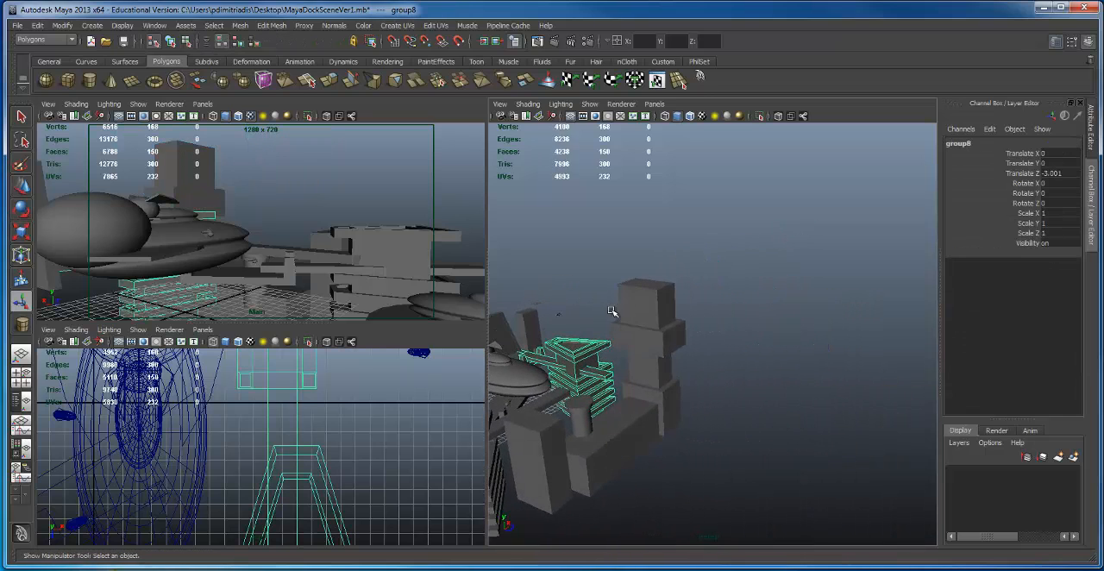
pyautogui.moveTo(551, 335); pyautogui.dragTo(542, 258)
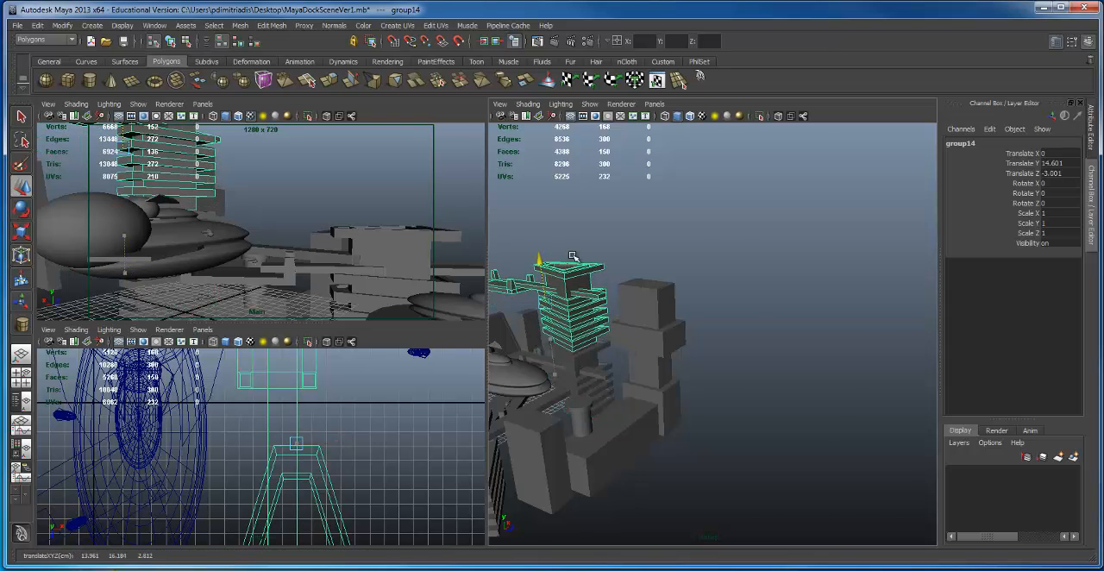
pyautogui.keyDown('alt'); pyautogui.moveTo(541, 258); pyautogui.dragTo(684, 270, button='middle'); pyautogui.keyUp('alt')
pyautogui.keyDown('alt'); pyautogui.moveTo(685, 271); pyautogui.dragTo(737, 308, button='right'); pyautogui.keyUp('alt')
pyautogui.keyDown('alt'); pyautogui.moveTo(737, 308); pyautogui.dragTo(724, 305); pyautogui.keyUp('alt')
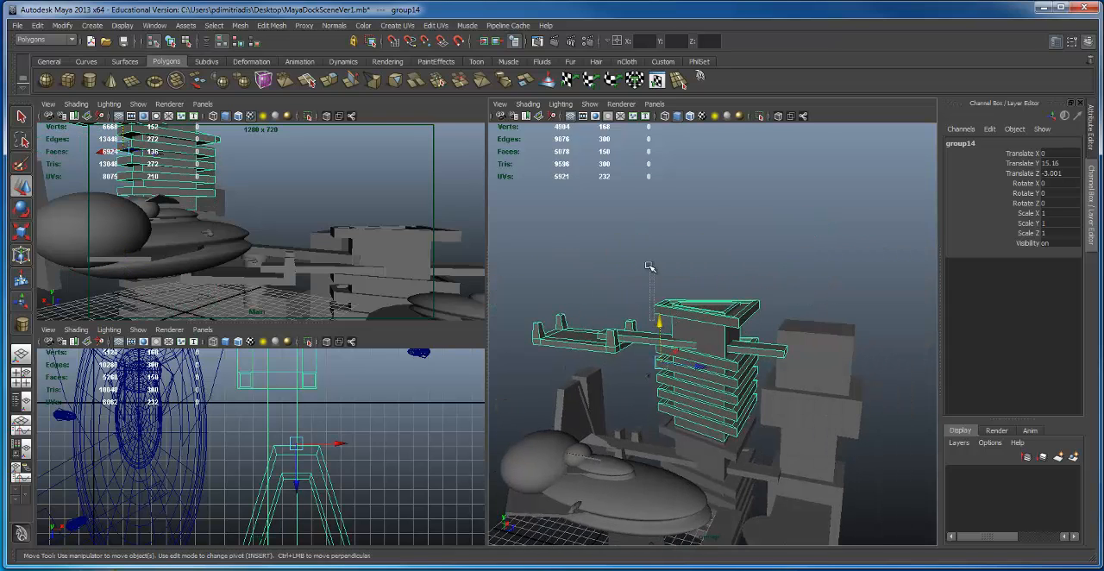
pyautogui.keyDown('alt'); pyautogui.moveTo(649, 268); pyautogui.dragTo(642, 276); pyautogui.keyUp('alt')
# Step: Raise the copied tower's docking platform to Translate Y 20.459 and pull it together with its arm away from the tower
pyautogui.click(552, 349)
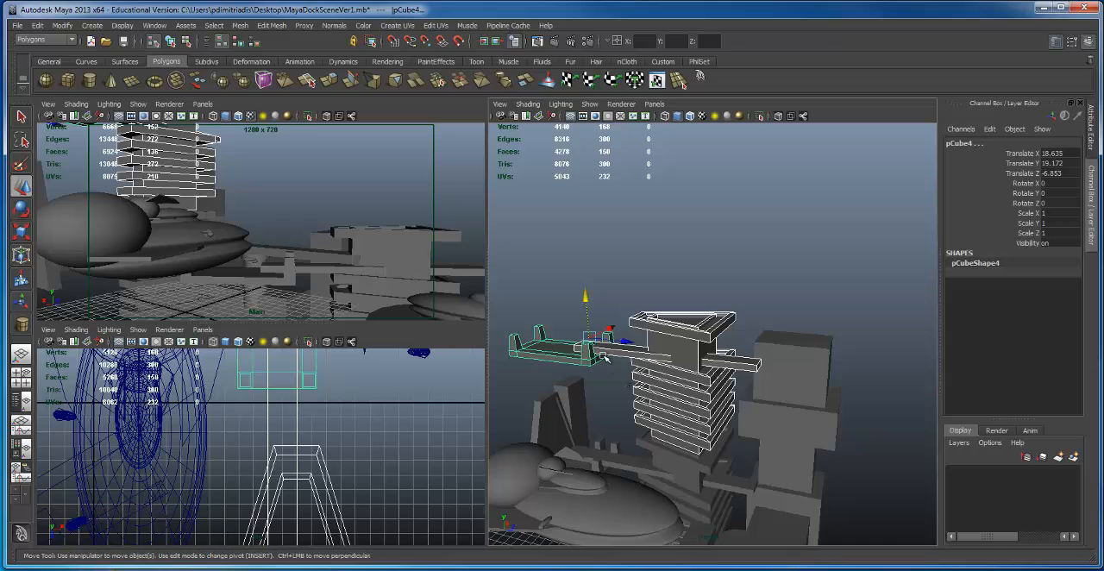
pyautogui.keyDown('alt'); pyautogui.moveTo(603, 357); pyautogui.dragTo(572, 354); pyautogui.keyUp('alt')
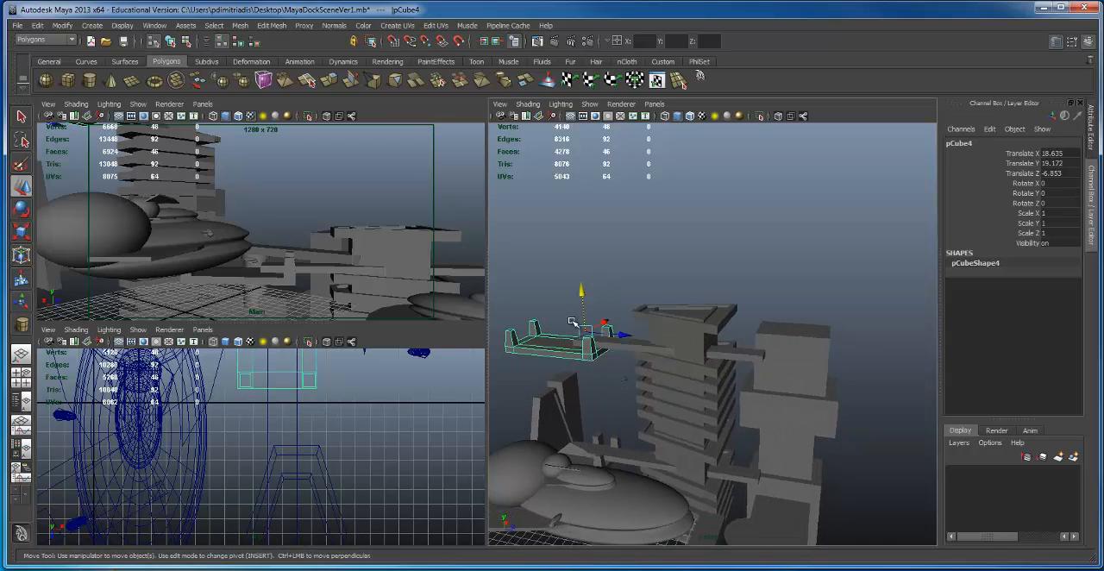
pyautogui.moveTo(580, 287); pyautogui.dragTo(581, 276)
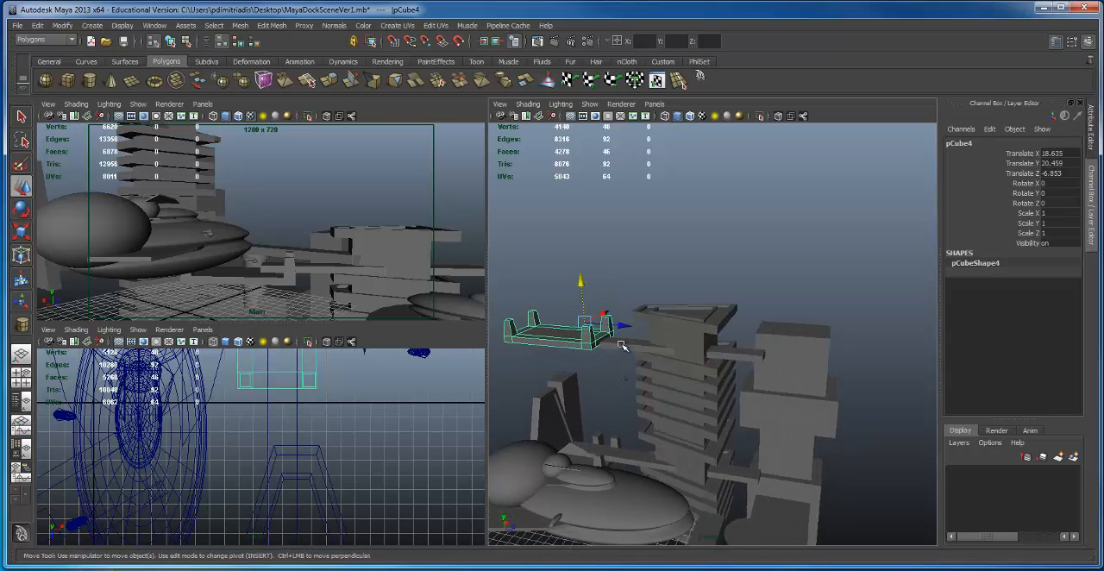
pyautogui.press('Up')
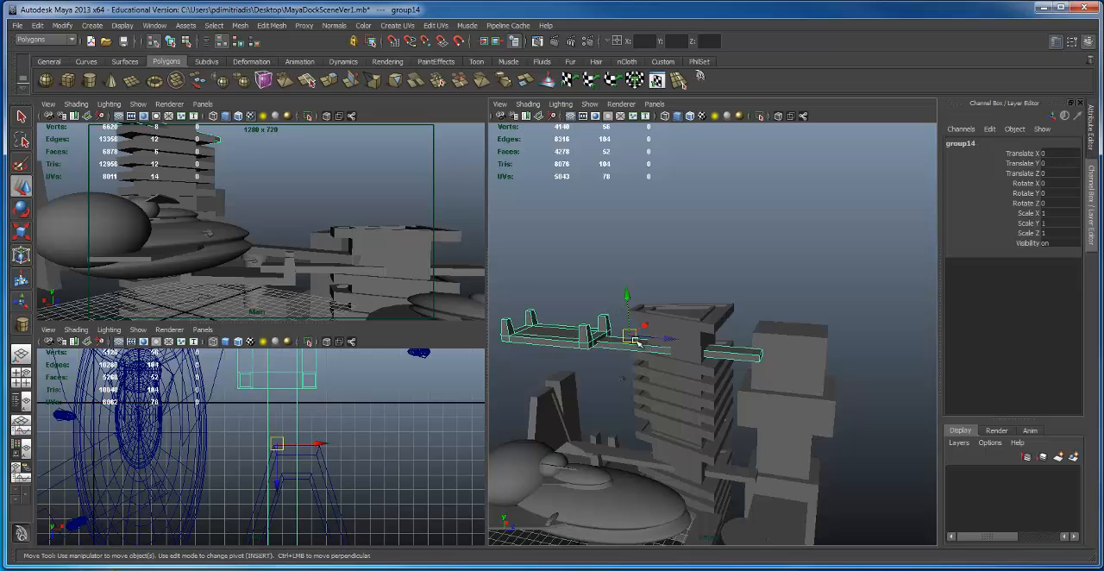
pyautogui.moveTo(636, 342); pyautogui.dragTo(529, 345)
# Step: Scale the copied tower group without its platform down uniformly to 0.418
pyautogui.click(687, 339)
pyautogui.keyDown('alt'); pyautogui.moveTo(687, 339); pyautogui.dragTo(656, 285); pyautogui.keyUp('alt')
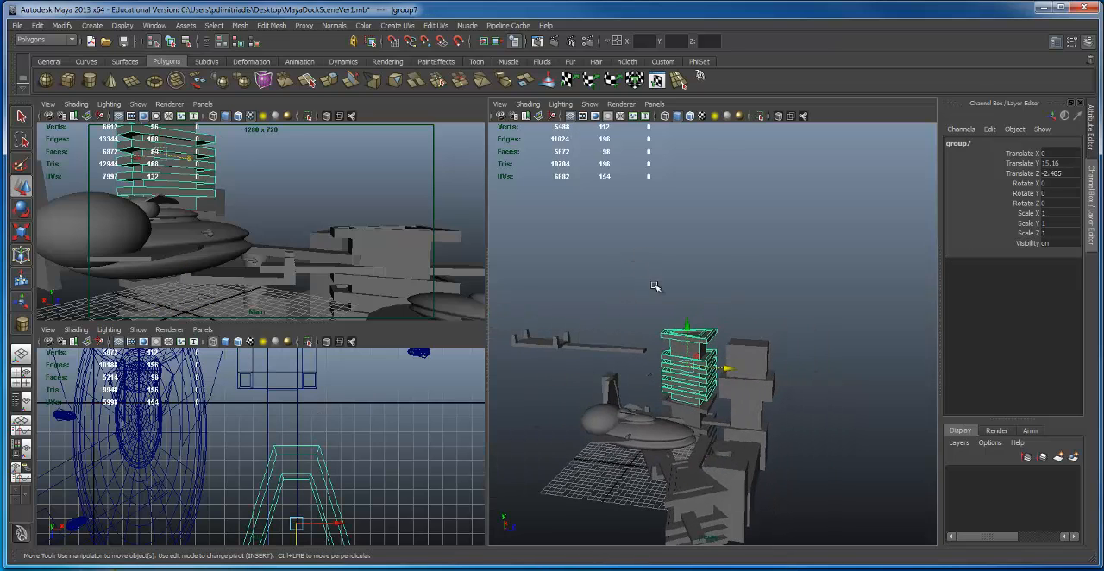
pyautogui.press('r')
pyautogui.moveTo(689, 367); pyautogui.dragTo(662, 368)
# Step: Stretch the copied tower's central column upward, well above its slats
pyautogui.keyDown('alt'); pyautogui.moveTo(846, 372); pyautogui.dragTo(838, 303); pyautogui.keyUp('alt')
pyautogui.scroll(5, 839, 303)
pyautogui.click(634, 384)
pyautogui.moveTo(599, 340); pyautogui.dragTo(595, 231)
pyautogui.scroll(-2, 699, 353)
# Step: Select the tower's six slats and move them to the column's upper end at Translate Y 10.523
pyautogui.keyDown('alt'); pyautogui.moveTo(699, 352); pyautogui.dragTo(664, 321, button='middle'); pyautogui.keyUp('alt')
pyautogui.moveTo(664, 321); pyautogui.dragTo(661, 478)
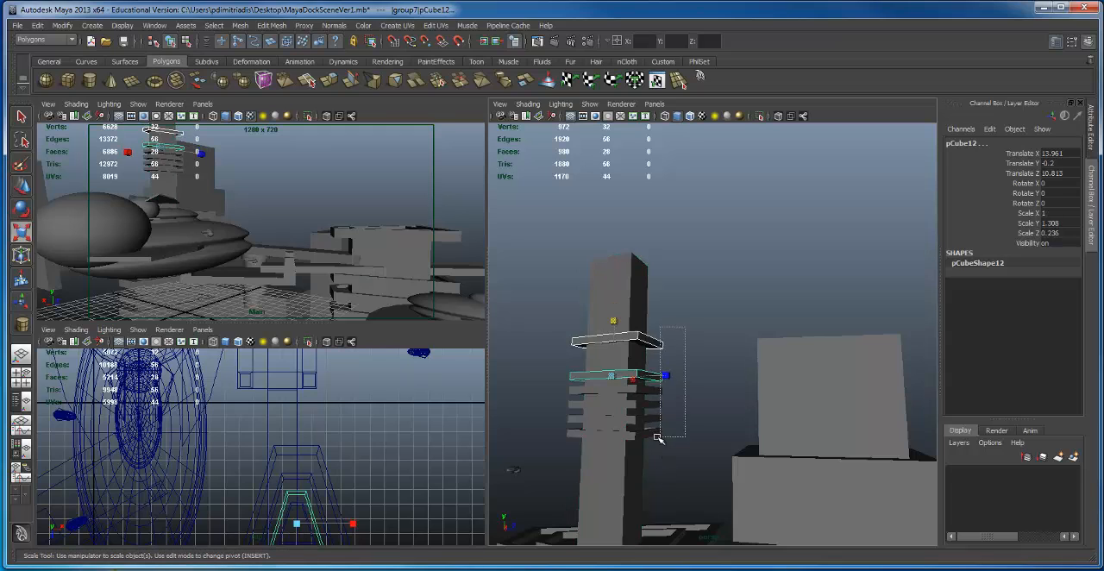
pyautogui.keyDown('shift'); pyautogui.moveTo(657, 437); pyautogui.dragTo(653, 452); pyautogui.keyUp('shift')
pyautogui.scroll(-1, 662, 338)
pyautogui.keyDown('alt'); pyautogui.moveTo(664, 335); pyautogui.dragTo(680, 321, button='middle'); pyautogui.keyUp('alt')
pyautogui.press('w')
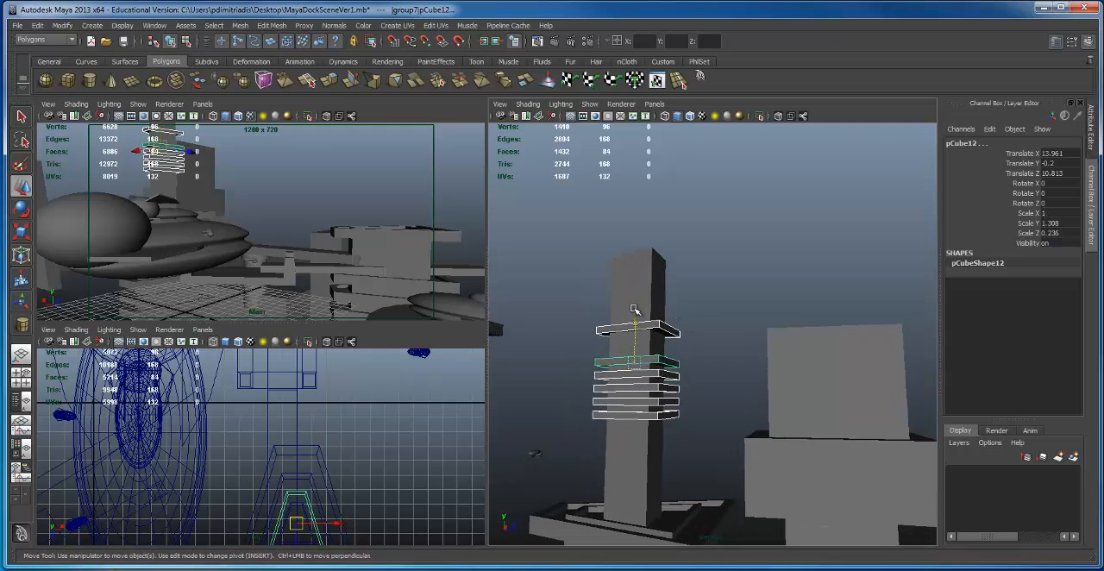
pyautogui.moveTo(634, 309); pyautogui.dragTo(630, 248)
pyautogui.keyDown('alt'); pyautogui.moveTo(718, 348); pyautogui.dragTo(706, 320); pyautogui.keyUp('alt')
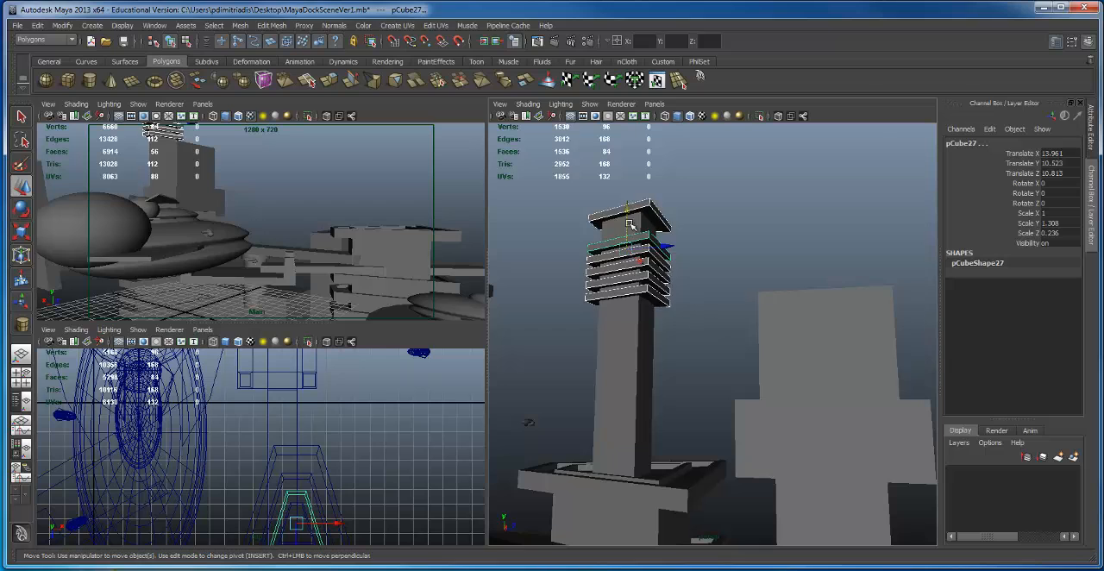
# Step: Duplicate the six slats and place the copies lower on the column at Translate Y -7.572, and clear the selection
pyautogui.moveTo(628, 215); pyautogui.dragTo(677, 356)
pyautogui.press('e')
pyautogui.press('r')
pyautogui.keyDown('alt'); pyautogui.moveTo(679, 358); pyautogui.dragTo(662, 342, button='right'); pyautogui.keyUp('alt')
pyautogui.keyDown('alt'); pyautogui.moveTo(672, 320); pyautogui.dragTo(698, 335); pyautogui.keyUp('alt')
pyautogui.press('q')
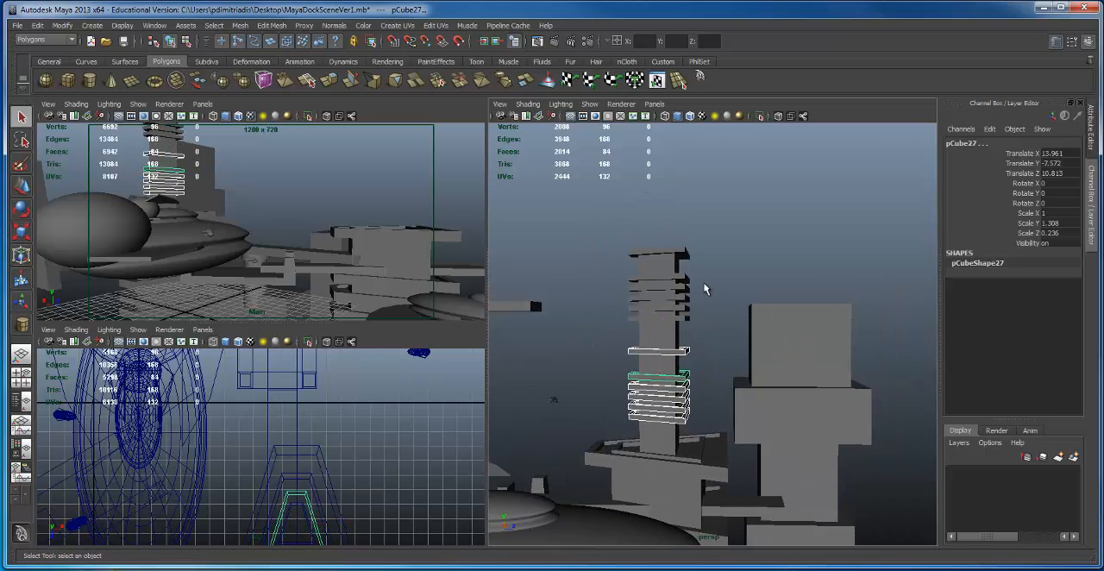
pyautogui.press('w')
pyautogui.click(732, 320)
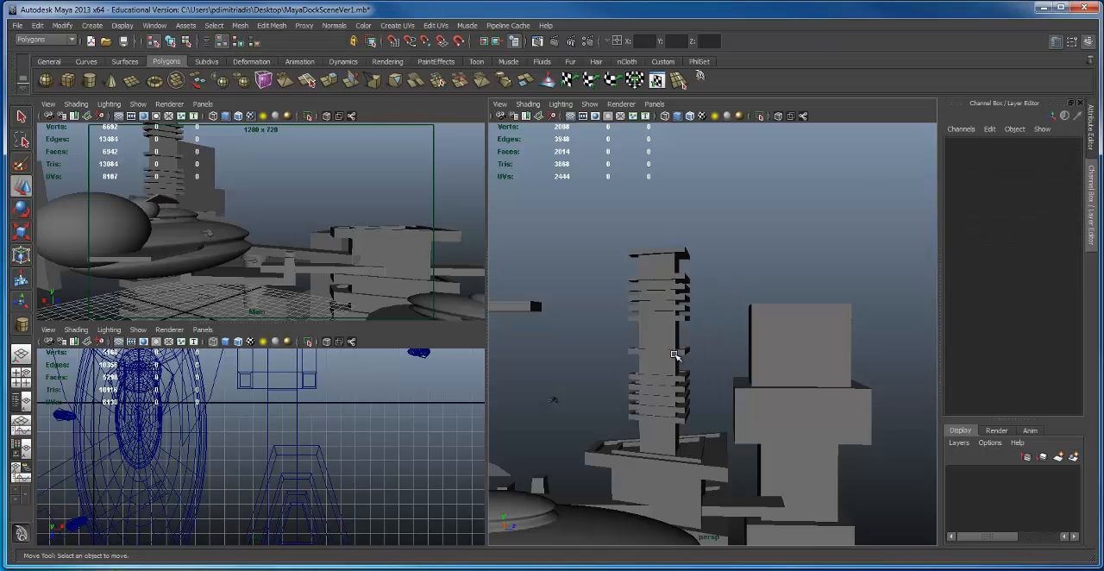
# Step: Select the whole slatted tower group and lay it on its side with Rotate X 90
pyautogui.click(677, 354)
pyautogui.press('Up')
pyautogui.keyDown('alt'); pyautogui.moveTo(816, 382); pyautogui.dragTo(817, 395); pyautogui.keyUp('alt')
pyautogui.keyDown('alt'); pyautogui.moveTo(817, 395); pyautogui.dragTo(647, 364, button='right'); pyautogui.keyUp('alt')
pyautogui.keyDown('alt'); pyautogui.moveTo(647, 365); pyautogui.dragTo(675, 395); pyautogui.keyUp('alt')
pyautogui.keyDown('alt'); pyautogui.moveTo(723, 380); pyautogui.dragTo(785, 395); pyautogui.keyUp('alt')
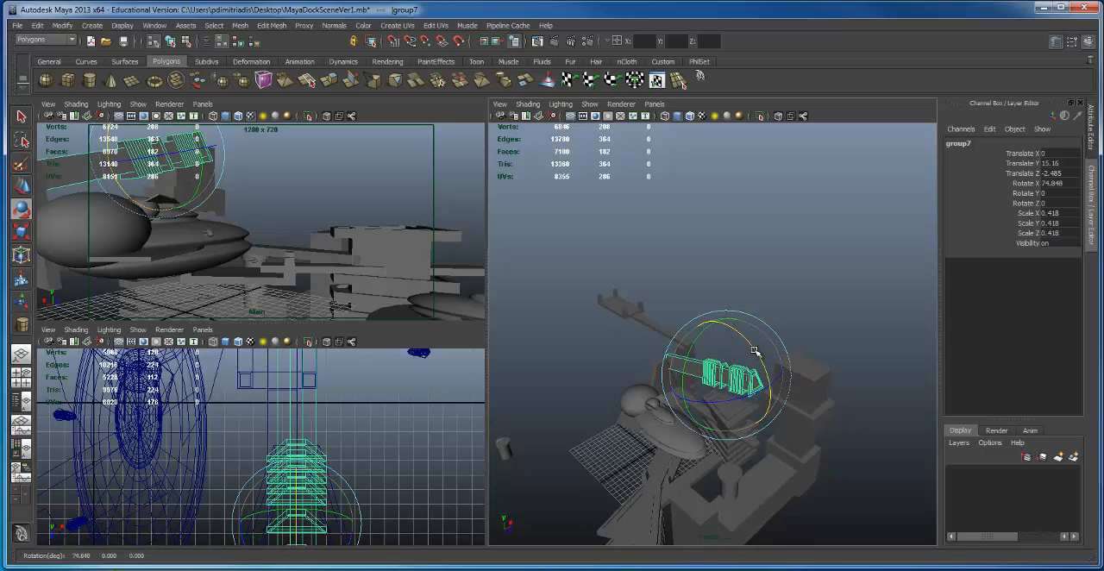
pyautogui.moveTo(753, 350); pyautogui.dragTo(761, 367)
pyautogui.press('space')
pyautogui.keyDown('alt'); pyautogui.moveTo(720, 404); pyautogui.dragTo(597, 354, button='right'); pyautogui.keyUp('alt')
pyautogui.keyDown('alt'); pyautogui.moveTo(604, 343); pyautogui.dragTo(678, 300); pyautogui.keyUp('alt')
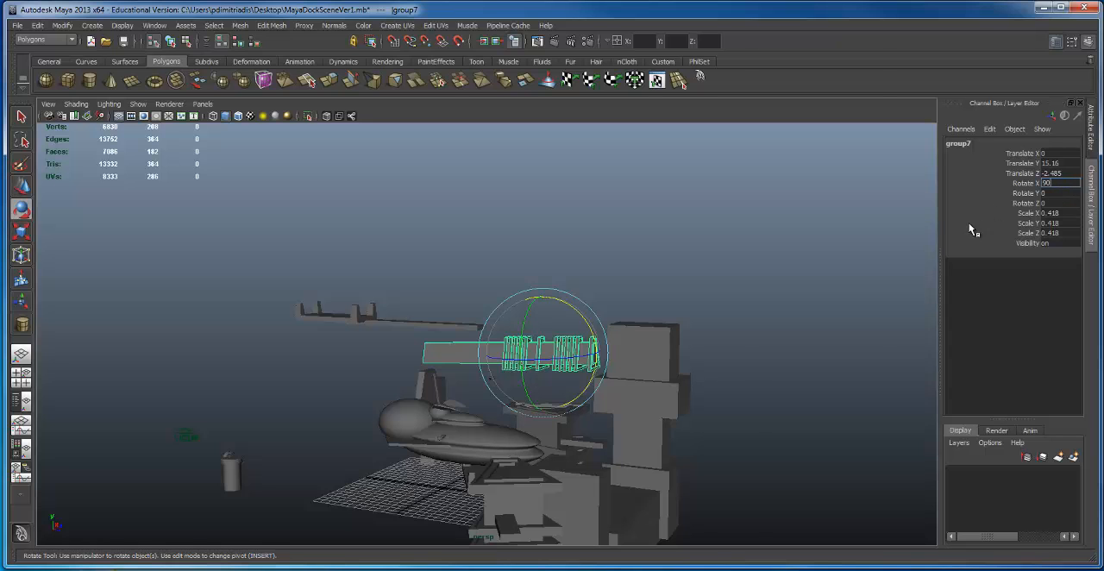
pyautogui.press('Return')
# Step: Turn the horizontal tower group around with Rotate Y -90
pyautogui.keyDown('alt'); pyautogui.moveTo(518, 379); pyautogui.dragTo(545, 369); pyautogui.keyUp('alt')
pyautogui.press('w')
pyautogui.keyDown('alt'); pyautogui.moveTo(526, 426); pyautogui.dragTo(438, 365); pyautogui.keyUp('alt')
pyautogui.press('e')
pyautogui.keyDown('alt'); pyautogui.moveTo(532, 325); pyautogui.dragTo(496, 325); pyautogui.keyUp('alt')
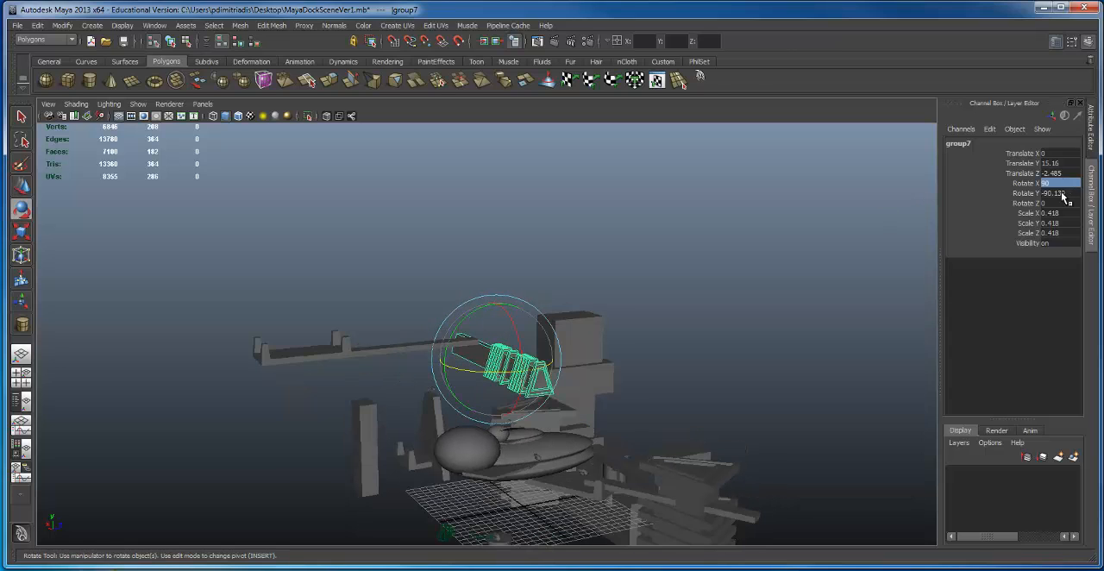
# Step: Lower the rotated tower group and place it near the tall blocks beyond the large ship's rounded end
pyautogui.press('w')
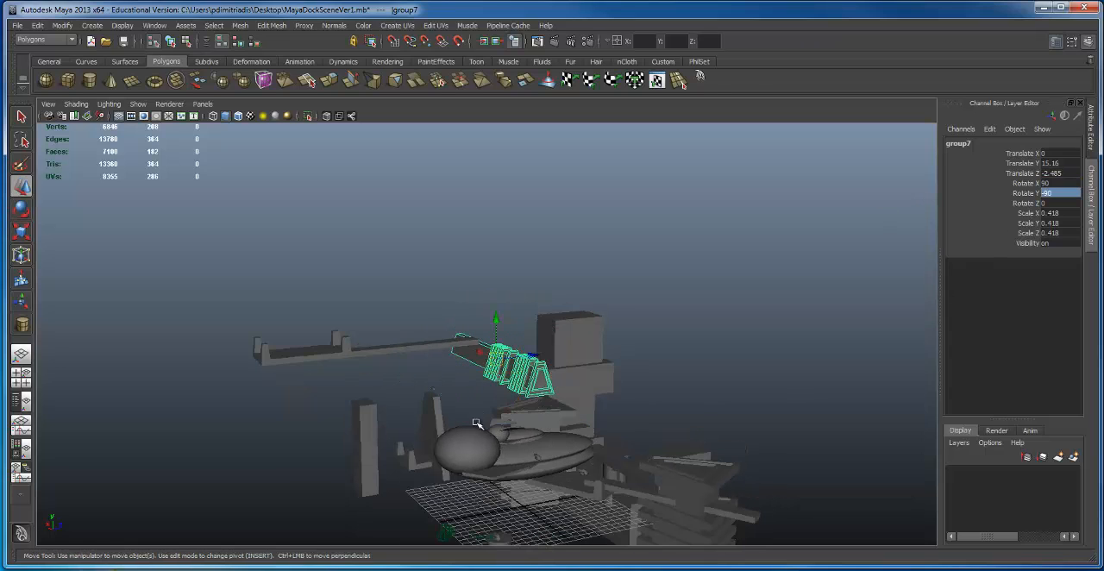
pyautogui.moveTo(499, 316); pyautogui.dragTo(515, 444)
pyautogui.keyDown('alt'); pyautogui.moveTo(515, 444); pyautogui.dragTo(450, 426); pyautogui.keyUp('alt')
pyautogui.moveTo(535, 490); pyautogui.dragTo(393, 424)
pyautogui.keyDown('alt'); pyautogui.moveTo(374, 379); pyautogui.dragTo(388, 398); pyautogui.keyUp('alt')
# Step: Scale the detached docking arm and platform to 0.387 and move them to Translate X -26.544, Y -12.707, Z -18.634
pyautogui.moveTo(338, 327); pyautogui.dragTo(372, 366)
pyautogui.keyDown('alt'); pyautogui.moveTo(368, 356); pyautogui.dragTo(335, 396); pyautogui.keyUp('alt')
pyautogui.press('r')
pyautogui.press('w')
pyautogui.keyDown('alt'); pyautogui.moveTo(362, 329); pyautogui.dragTo(369, 392); pyautogui.keyUp('alt')
pyautogui.moveTo(336, 299); pyautogui.dragTo(428, 294)
pyautogui.moveTo(433, 358); pyautogui.dragTo(490, 337)
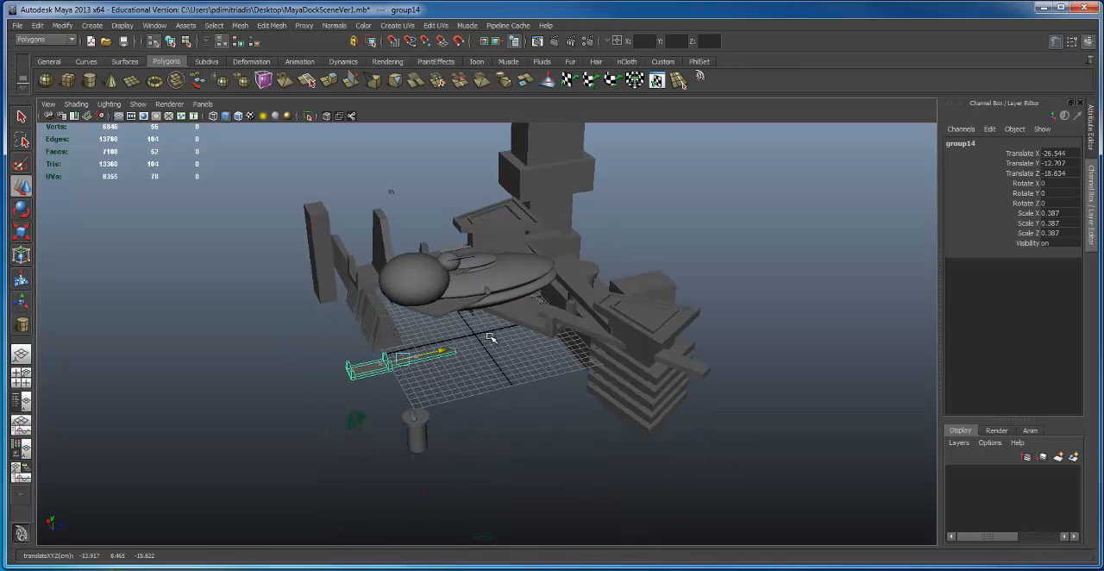
# Step: Duplicate the tall stacked-block tower and move the copy to Translate X -13.962, Z -7.629, across from the original beyond the large ship
pyautogui.moveTo(554, 317); pyautogui.dragTo(557, 316)
pyautogui.keyDown('alt'); pyautogui.moveTo(510, 360); pyautogui.dragTo(593, 305); pyautogui.keyUp('alt')
pyautogui.keyDown('alt'); pyautogui.moveTo(593, 306); pyautogui.dragTo(670, 294, button='right'); pyautogui.keyUp('alt')
pyautogui.keyDown('alt'); pyautogui.moveTo(659, 298); pyautogui.dragTo(905, 354); pyautogui.keyUp('alt')
pyautogui.click(887, 373)
pyautogui.keyDown('alt'); pyautogui.moveTo(887, 372); pyautogui.dragTo(807, 369, button='middle'); pyautogui.keyUp('alt')
pyautogui.hotkey('ctrl', 'd')
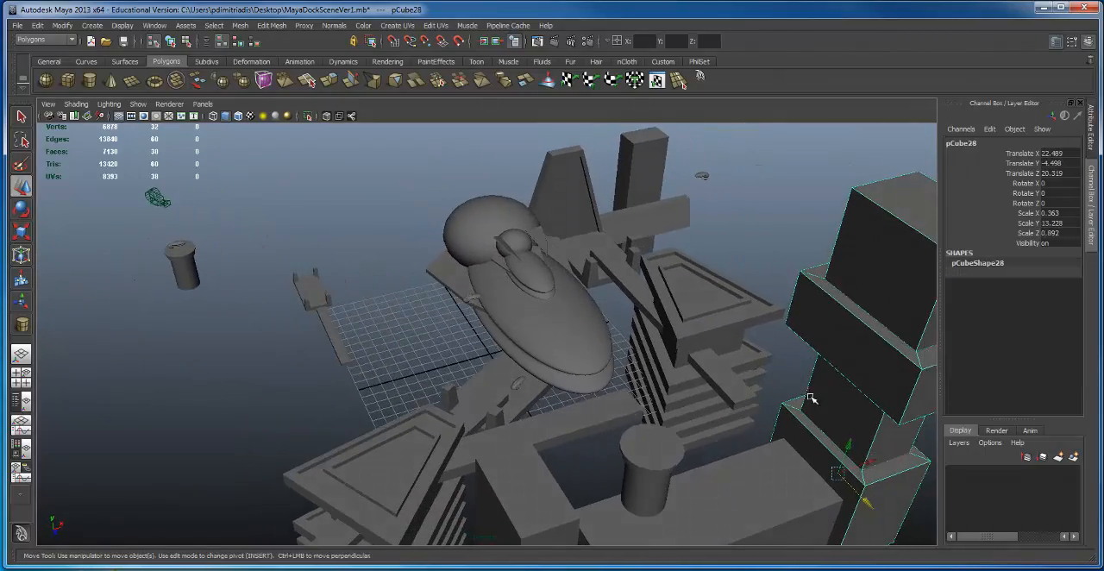
pyautogui.moveTo(870, 500); pyautogui.dragTo(636, 204)
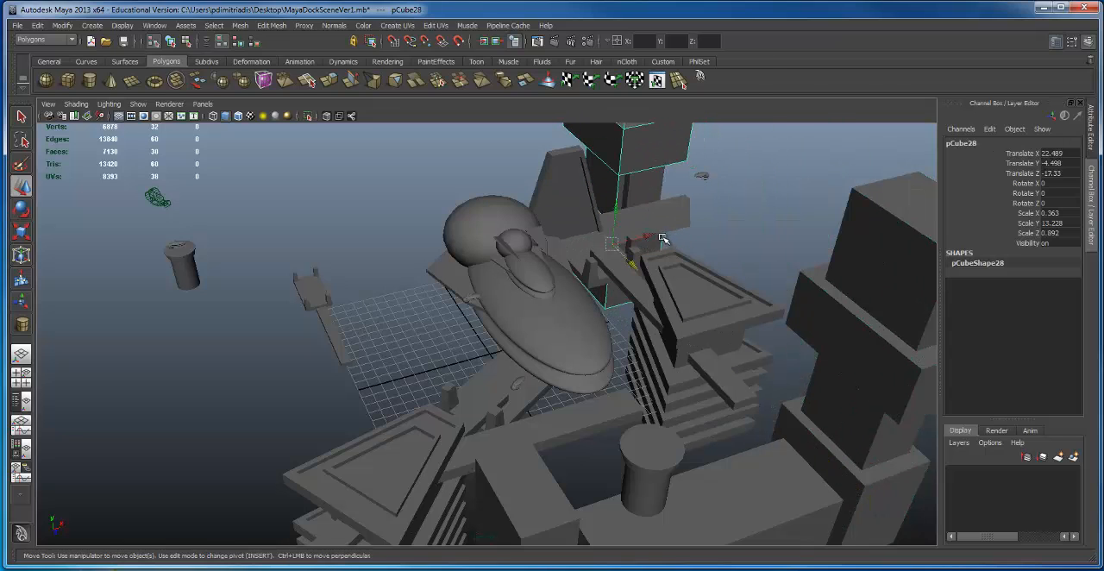
pyautogui.moveTo(653, 241); pyautogui.dragTo(320, 297)
pyautogui.keyDown('alt'); pyautogui.moveTo(320, 297); pyautogui.dragTo(523, 265, button='middle'); pyautogui.keyUp('alt')
pyautogui.moveTo(422, 355); pyautogui.dragTo(458, 414)
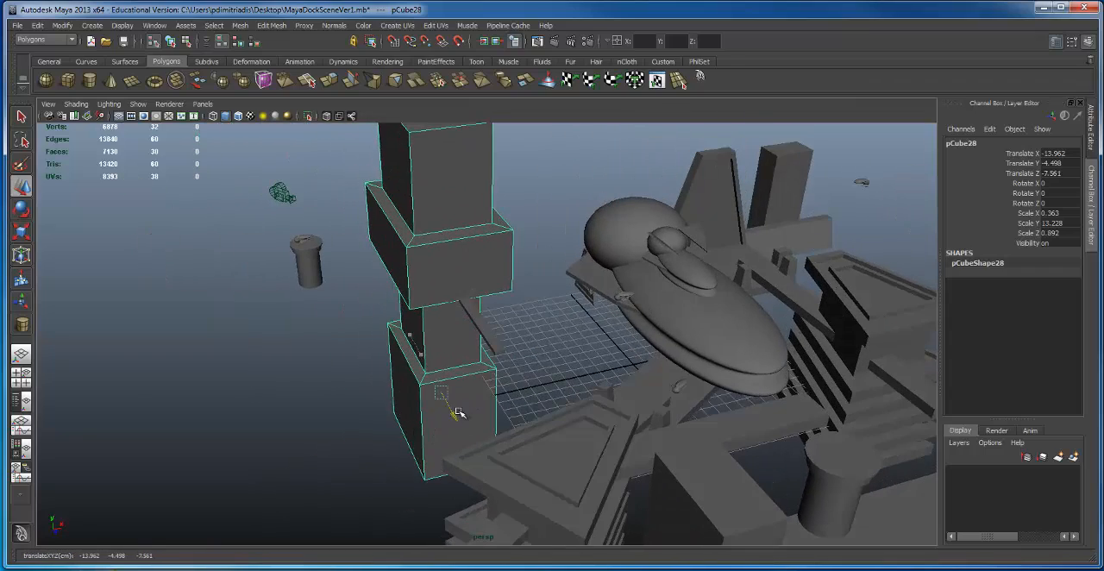
# Step: Rotate the detached docking arm group to Rotate Y -90 and move it to Translate X -22.751, Z -7.775 beside the copied tower
pyautogui.click(481, 328)
pyautogui.moveTo(481, 327)
pyautogui.keyDown('alt'); pyautogui.mouseDown()
pyautogui.moveTo(484, 298)
pyautogui.moveTo(517, 284)
pyautogui.moveTo(483, 342)
pyautogui.mouseUp(); pyautogui.keyUp('alt')
pyautogui.press('e')
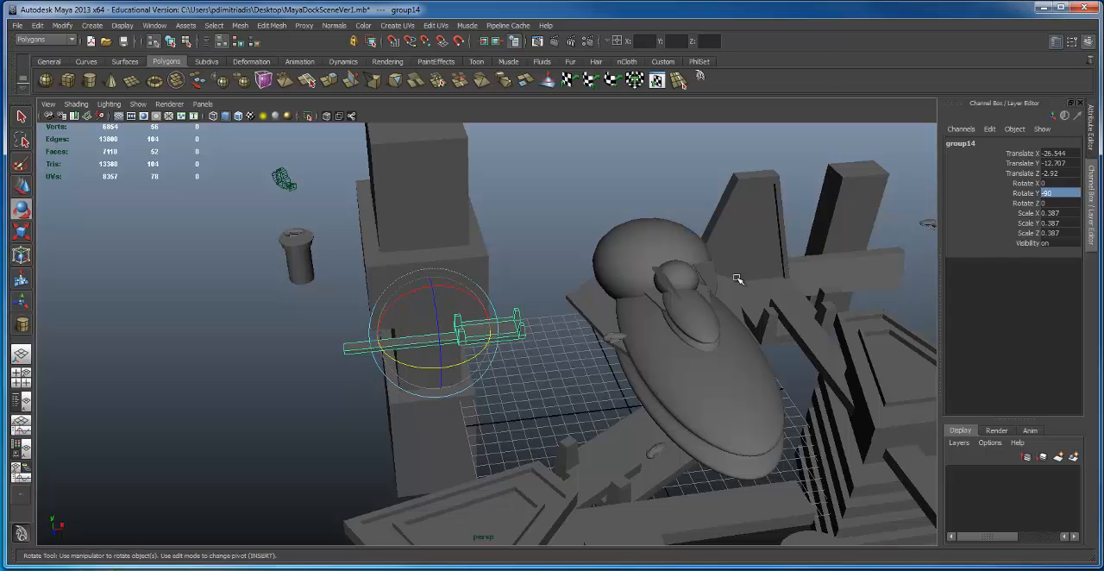
pyautogui.press('w')
pyautogui.keyDown('alt'); pyautogui.moveTo(446, 298); pyautogui.dragTo(373, 292); pyautogui.keyUp('alt')
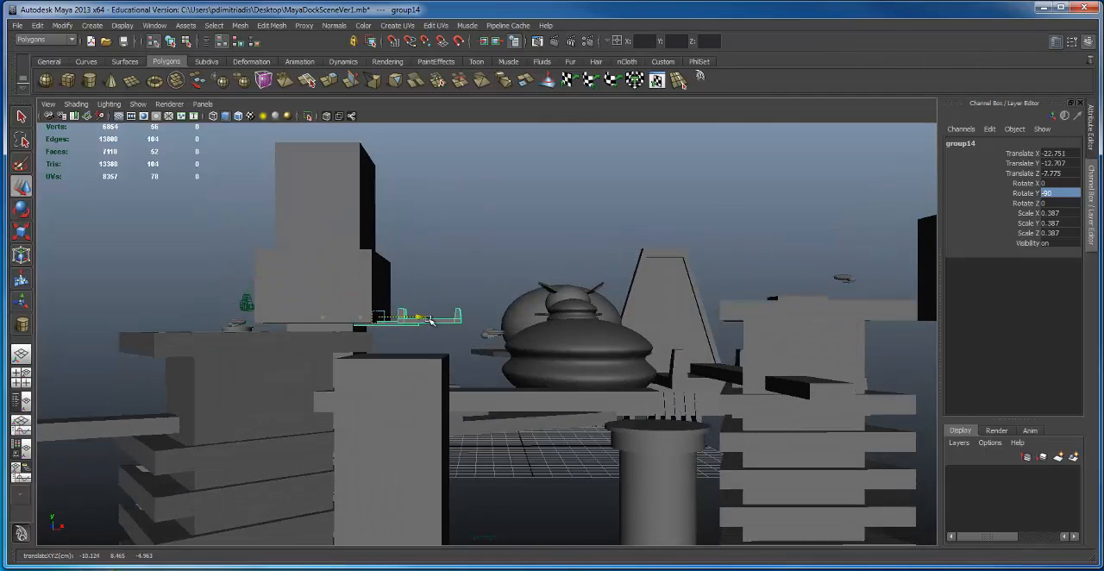
# Step: Scale the docking arm group to 0.229 and move it to Translate X -18.955, Y -16.54
pyautogui.keyDown('alt'); pyautogui.moveTo(463, 329); pyautogui.dragTo(398, 325); pyautogui.keyUp('alt')
pyautogui.keyDown('alt'); pyautogui.moveTo(397, 325); pyautogui.dragTo(438, 278); pyautogui.keyUp('alt')
pyautogui.press('w')
pyautogui.keyDown('alt'); pyautogui.moveTo(415, 343); pyautogui.dragTo(431, 422); pyautogui.keyUp('alt')
pyautogui.keyDown('alt'); pyautogui.moveTo(431, 423); pyautogui.dragTo(457, 432, button='right'); pyautogui.keyUp('alt')
pyautogui.keyDown('alt'); pyautogui.moveTo(384, 451); pyautogui.dragTo(452, 391, button='middle'); pyautogui.keyUp('alt')
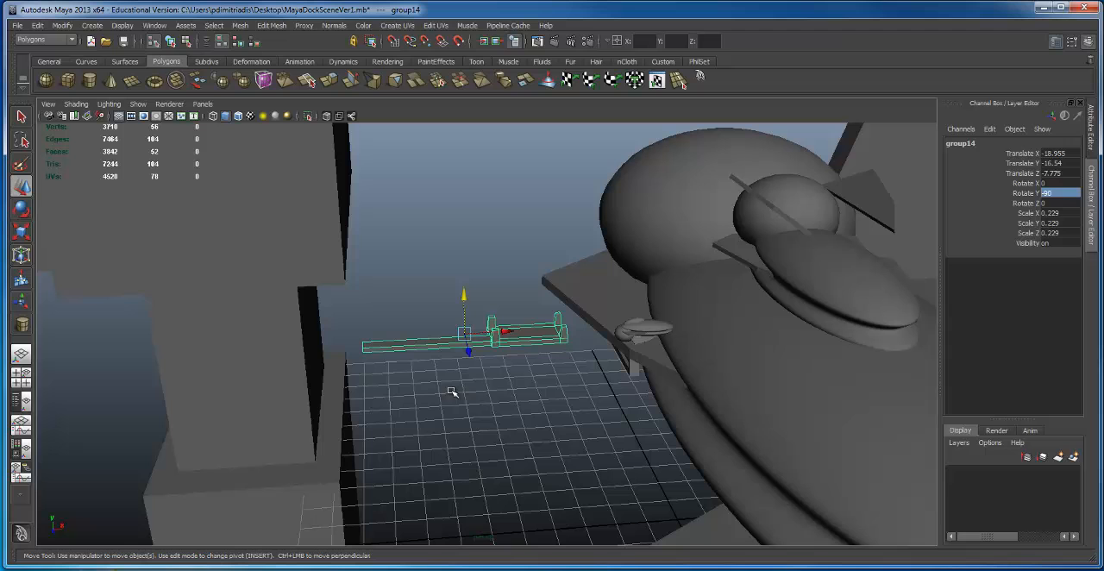
# Step: Duplicate the docking platform's long arm, scale the copy to 0.169, 1.465, 1.465, and move it to Translate Z 18.551 against the tower
pyautogui.click(393, 346)
pyautogui.keyDown('alt'); pyautogui.moveTo(362, 328); pyautogui.dragTo(615, 313); pyautogui.keyUp('alt')
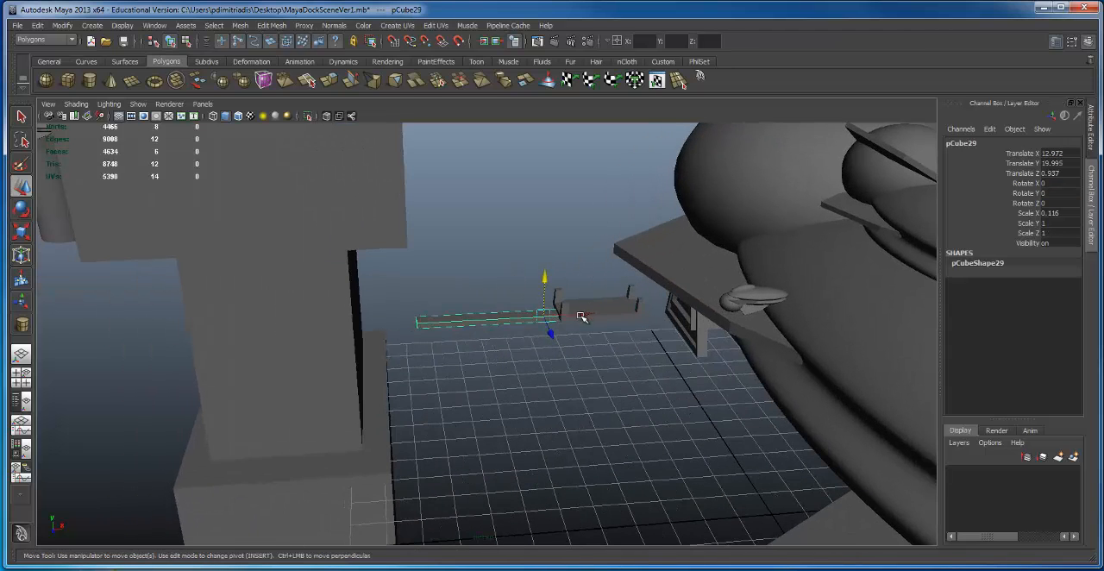
pyautogui.moveTo(484, 321); pyautogui.dragTo(483, 320)
pyautogui.keyDown('alt'); pyautogui.moveTo(460, 305); pyautogui.dragTo(520, 318); pyautogui.keyUp('alt')
pyautogui.moveTo(513, 307)
pyautogui.keyDown('alt'); pyautogui.mouseDown()
pyautogui.moveTo(493, 268)
pyautogui.moveTo(495, 307)
pyautogui.mouseUp(); pyautogui.keyUp('alt')
pyautogui.press('w')
pyautogui.moveTo(397, 337); pyautogui.dragTo(396, 338)
pyautogui.press('F8')
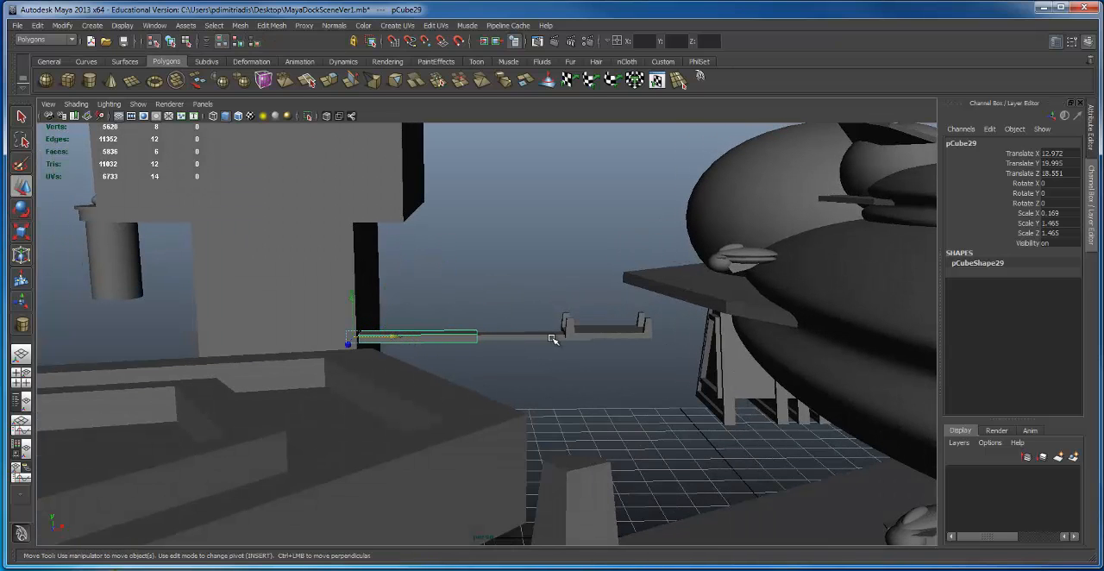
# Step: Move the whole docking arm group along X so it extends from the copied tower toward the large ship
pyautogui.click(555, 337)
pyautogui.keyDown('alt'); pyautogui.moveTo(551, 306); pyautogui.dragTo(534, 336); pyautogui.keyUp('alt')
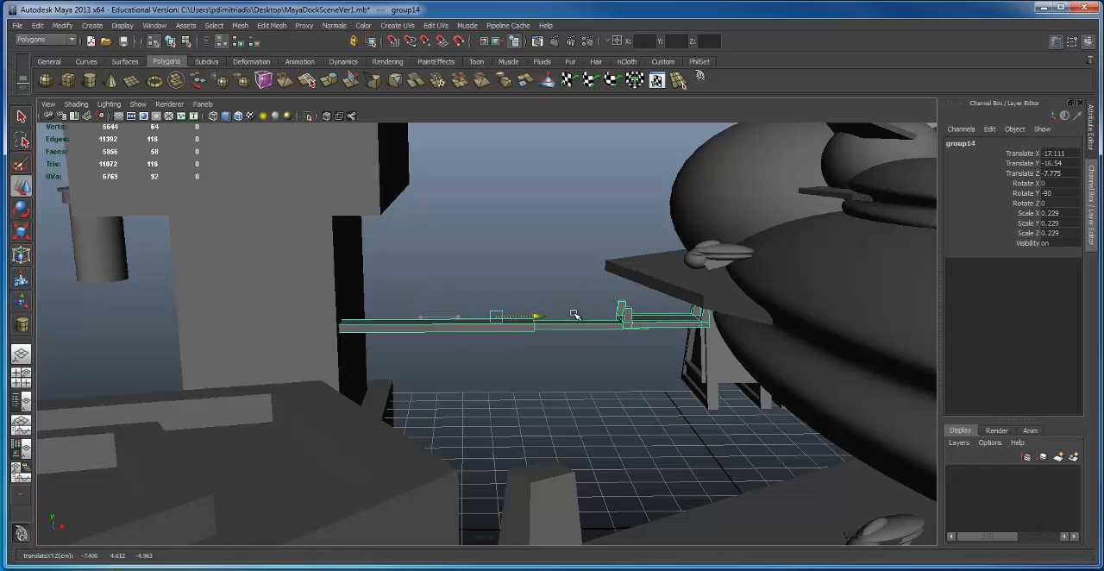
pyautogui.moveTo(538, 328); pyautogui.dragTo(521, 328)
pyautogui.keyDown('alt'); pyautogui.moveTo(521, 328); pyautogui.dragTo(805, 469); pyautogui.keyUp('alt')
# Step: Duplicate the plain cylindrical tower and move the copy to Translate Z -17.966, behind the large ship
pyautogui.click(698, 477)
pyautogui.keyDown('alt'); pyautogui.moveTo(698, 476); pyautogui.dragTo(724, 359); pyautogui.keyUp('alt')
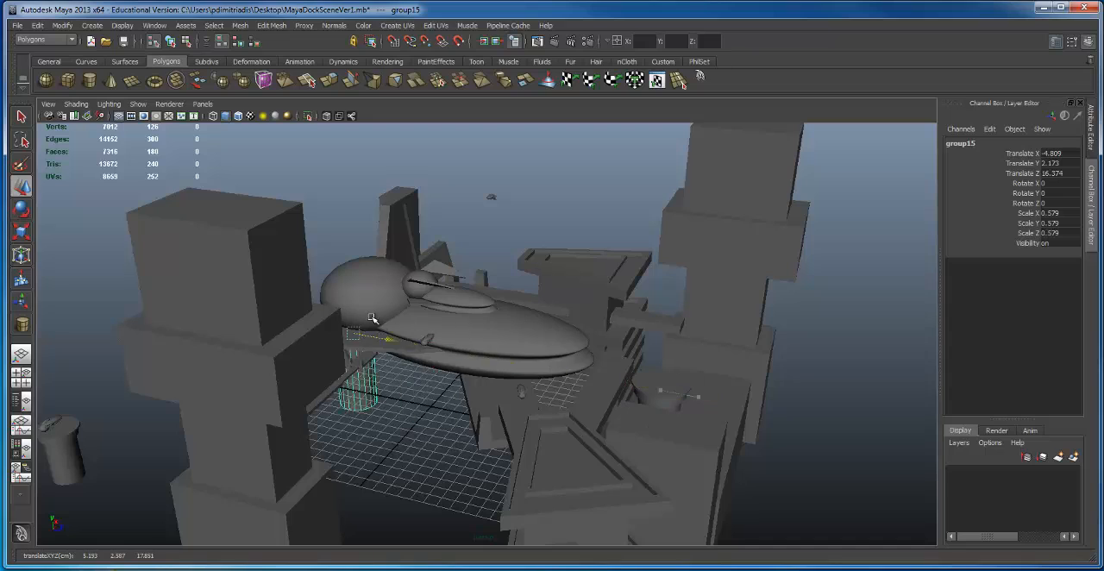
pyautogui.keyDown('alt'); pyautogui.moveTo(328, 283); pyautogui.dragTo(747, 226); pyautogui.keyUp('alt')
pyautogui.keyDown('alt'); pyautogui.moveTo(463, 393); pyautogui.dragTo(434, 446); pyautogui.keyUp('alt')
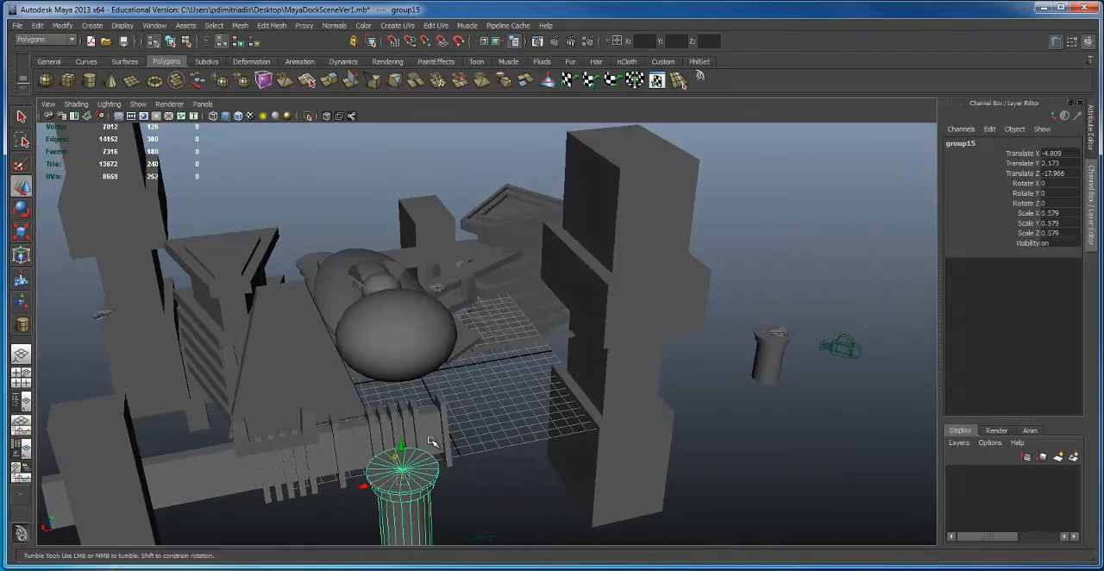
pyautogui.moveTo(371, 483); pyautogui.dragTo(420, 398)
# Step: Scale the copied cylindrical tower to 0.901 and move it to Translate X 6.94
pyautogui.press('r')
pyautogui.keyDown('alt'); pyautogui.moveTo(395, 333); pyautogui.dragTo(424, 281, button='middle'); pyautogui.keyUp('alt')
pyautogui.press('w')
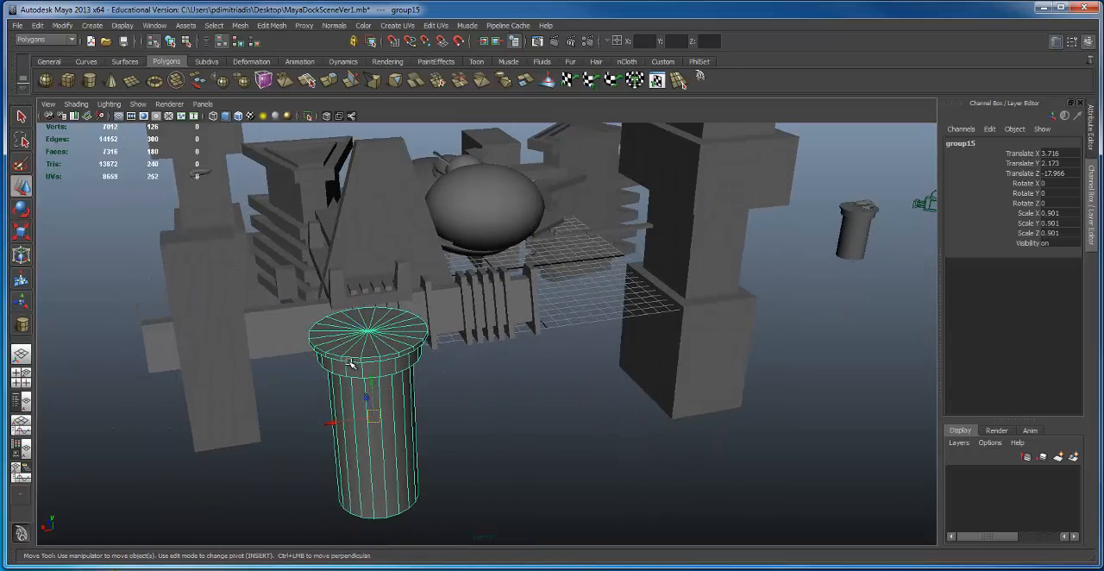
pyautogui.moveTo(328, 422); pyautogui.dragTo(274, 429)
pyautogui.keyDown('alt'); pyautogui.moveTo(483, 385); pyautogui.dragTo(336, 374, button='right'); pyautogui.keyUp('alt')
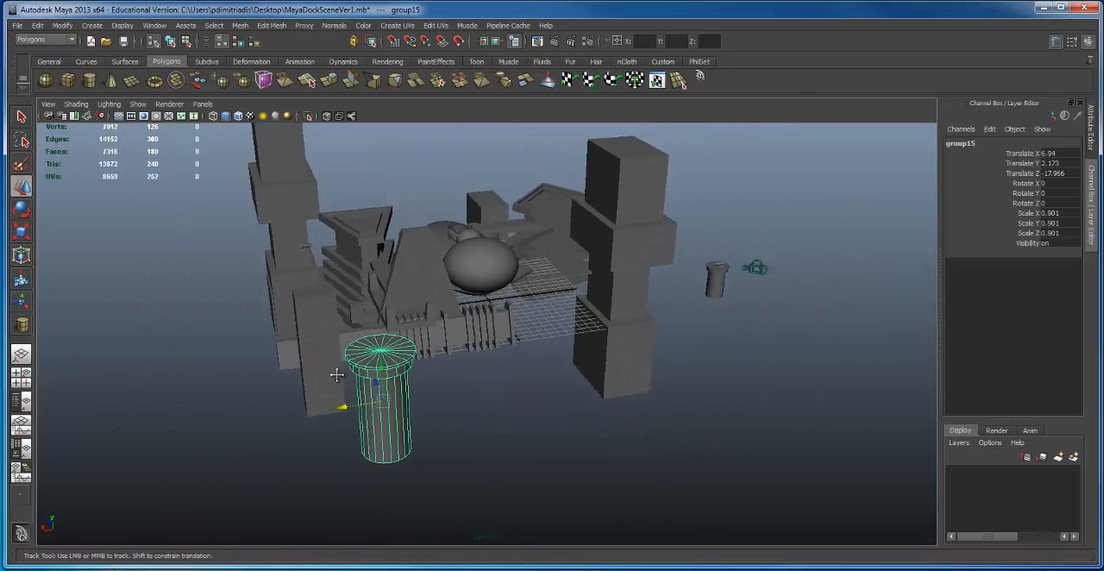
pyautogui.keyDown('alt'); pyautogui.moveTo(336, 374); pyautogui.dragTo(254, 386, button='middle'); pyautogui.keyUp('alt')
# Step: Move the cylindrical tower carrying the small ship to Translate X 20.917, Z 20.058, near the long low block
pyautogui.click(636, 285)
pyautogui.keyDown('alt'); pyautogui.moveTo(639, 273); pyautogui.dragTo(445, 273); pyautogui.keyUp('alt')
pyautogui.moveTo(412, 331); pyautogui.dragTo(643, 348)
pyautogui.keyDown('alt'); pyautogui.moveTo(641, 347); pyautogui.dragTo(548, 443); pyautogui.keyUp('alt')
pyautogui.moveTo(494, 463); pyautogui.dragTo(579, 413)
pyautogui.moveTo(767, 320); pyautogui.dragTo(769, 313)
pyautogui.keyDown('alt'); pyautogui.moveTo(767, 316); pyautogui.dragTo(691, 328, button='middle'); pyautogui.keyUp('alt')
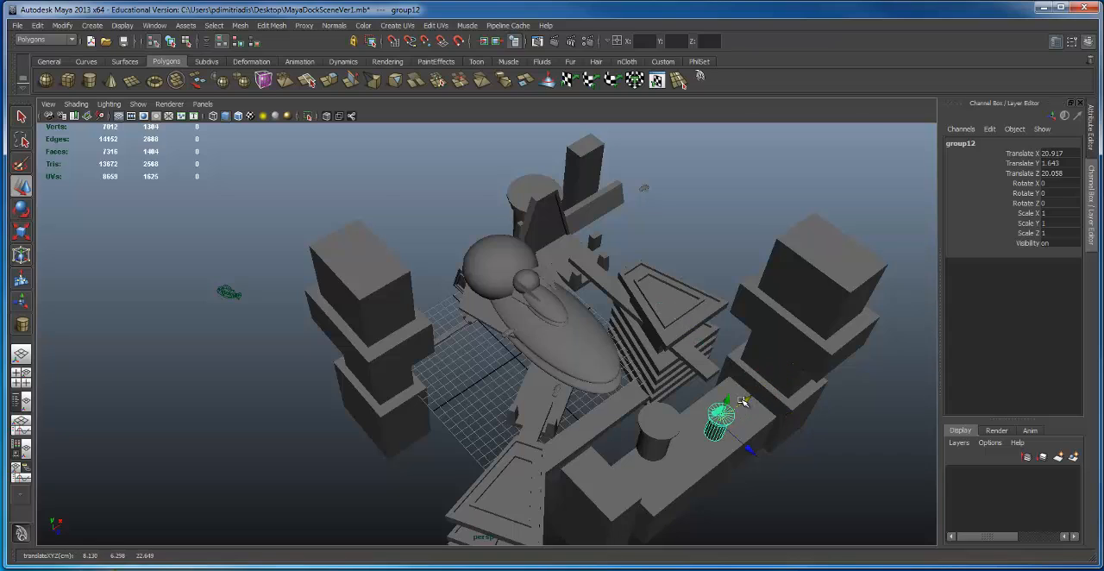
# Step: Duplicate the upright rectangular block next to the long low block and move the copy to Translate Z -23.712
pyautogui.keyDown('alt'); pyautogui.moveTo(495, 450); pyautogui.dragTo(475, 357); pyautogui.keyUp('alt')
pyautogui.keyDown('alt'); pyautogui.moveTo(494, 355); pyautogui.dragTo(744, 331, button='right'); pyautogui.keyUp('alt')
pyautogui.keyDown('alt'); pyautogui.moveTo(744, 330); pyautogui.dragTo(459, 377, button='middle'); pyautogui.keyUp('alt')
pyautogui.keyDown('alt'); pyautogui.moveTo(458, 377); pyautogui.dragTo(219, 374, button='right'); pyautogui.keyUp('alt')
pyautogui.keyDown('alt'); pyautogui.moveTo(219, 374); pyautogui.dragTo(238, 362); pyautogui.keyUp('alt')
pyautogui.click(547, 374)
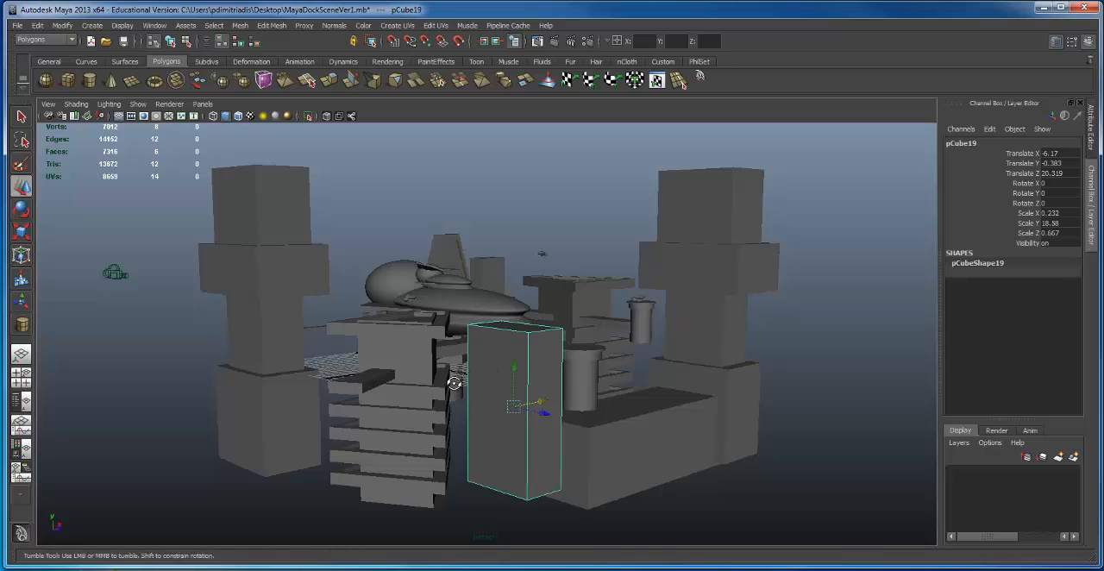
pyautogui.keyDown('alt'); pyautogui.moveTo(454, 383); pyautogui.dragTo(519, 398); pyautogui.keyUp('alt')
pyautogui.hotkey('ctrl', 'd')
pyautogui.moveTo(634, 453); pyautogui.dragTo(545, 395)
pyautogui.keyDown('alt'); pyautogui.moveTo(545, 395); pyautogui.dragTo(284, 390, button='middle'); pyautogui.keyUp('alt')
pyautogui.keyDown('alt'); pyautogui.moveTo(284, 390); pyautogui.dragTo(439, 380, button='right'); pyautogui.keyUp('alt')
pyautogui.keyDown('alt'); pyautogui.moveTo(439, 380); pyautogui.dragTo(442, 332); pyautogui.keyUp('alt')
pyautogui.keyDown('alt'); pyautogui.moveTo(442, 332); pyautogui.dragTo(525, 357, button='middle'); pyautogui.keyUp('alt')
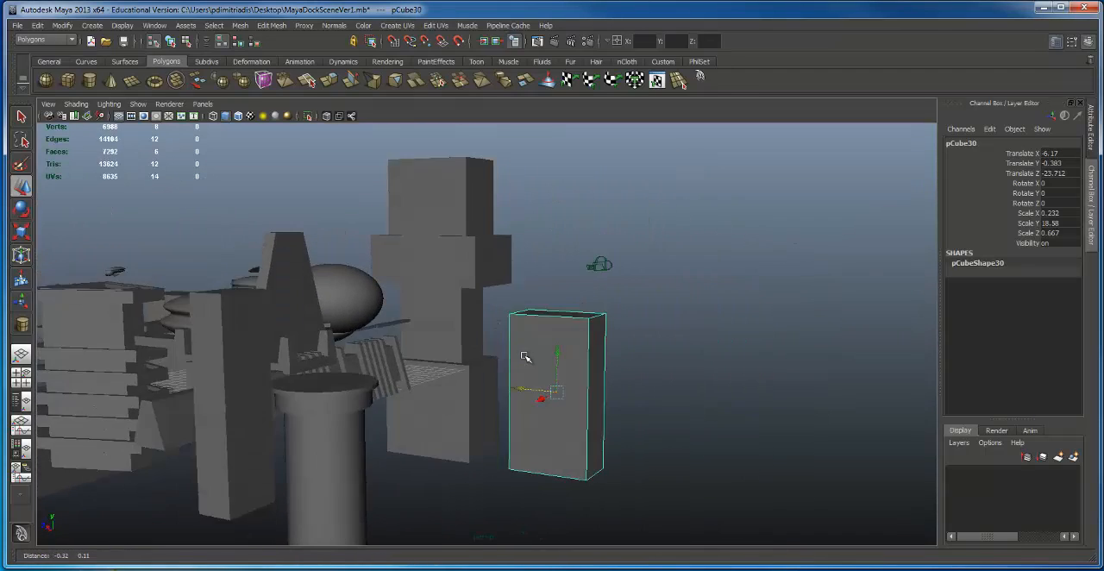
# Step: Scale the copied rectangular block to 0.298, 23.84, 0.856 and place it at Translate Y 0.918, Z -15.742
pyautogui.keyDown('alt'); pyautogui.moveTo(525, 357); pyautogui.dragTo(551, 344); pyautogui.keyUp('alt')
pyautogui.click(553, 342)
pyautogui.moveTo(527, 377); pyautogui.dragTo(504, 441)
pyautogui.press('r')
pyautogui.moveTo(487, 373); pyautogui.dragTo(514, 381)
pyautogui.keyDown('alt'); pyautogui.moveTo(514, 381); pyautogui.dragTo(350, 431); pyautogui.keyUp('alt')
pyautogui.press('w')
# Step: Duplicate the enlarged rectangular block and move the copy to Translate X 8.824, beside the large cylinder
pyautogui.keyDown('alt'); pyautogui.moveTo(508, 406); pyautogui.dragTo(486, 421, button='middle'); pyautogui.keyUp('alt')
pyautogui.click(483, 422)
pyautogui.keyDown('alt'); pyautogui.moveTo(527, 387); pyautogui.dragTo(503, 393); pyautogui.keyUp('alt')
# Step: Narrow the other enlarged block to Scale X 0.115 and pull its base outward to form a slanted wedge
pyautogui.click(534, 367)
pyautogui.press('r')
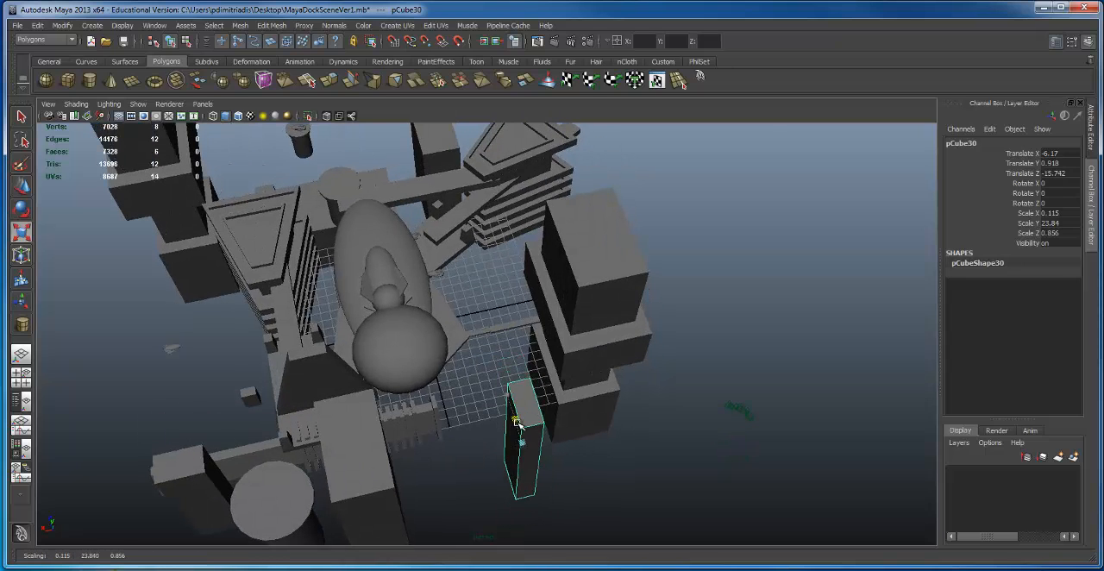
pyautogui.moveTo(512, 398); pyautogui.dragTo(458, 394, button='right')
pyautogui.keyDown('alt'); pyautogui.moveTo(453, 379); pyautogui.dragTo(428, 371); pyautogui.keyUp('alt')
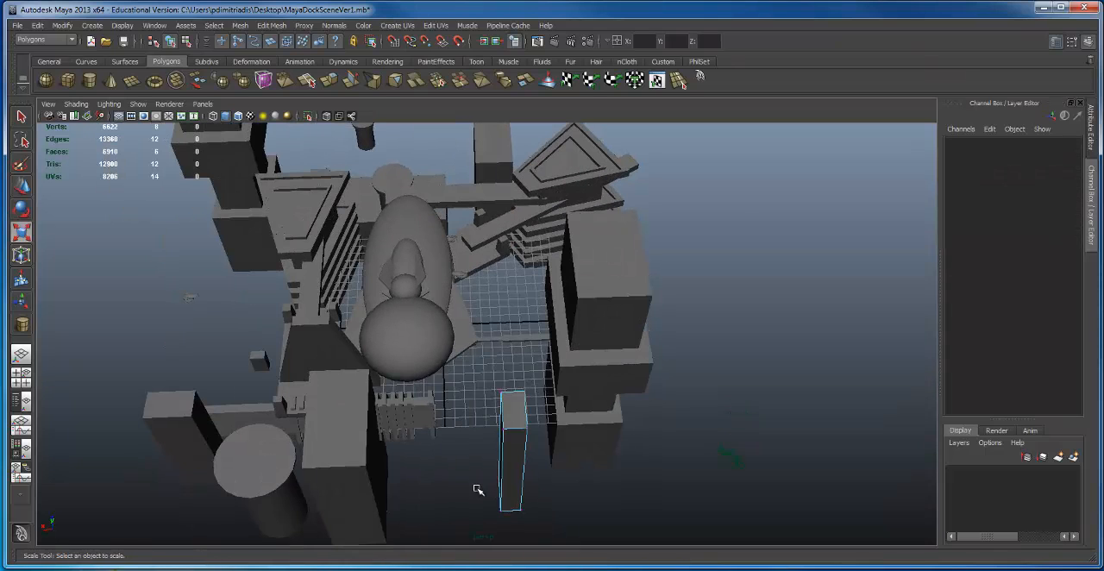
pyautogui.moveTo(509, 517); pyautogui.dragTo(414, 402)
pyautogui.press('w')
# Step: Duplicate the slanted wedge, scale the copy to -0.138, 35.853, 0.496, and move it into the tall block beside the large cylinder
pyautogui.click(378, 422)
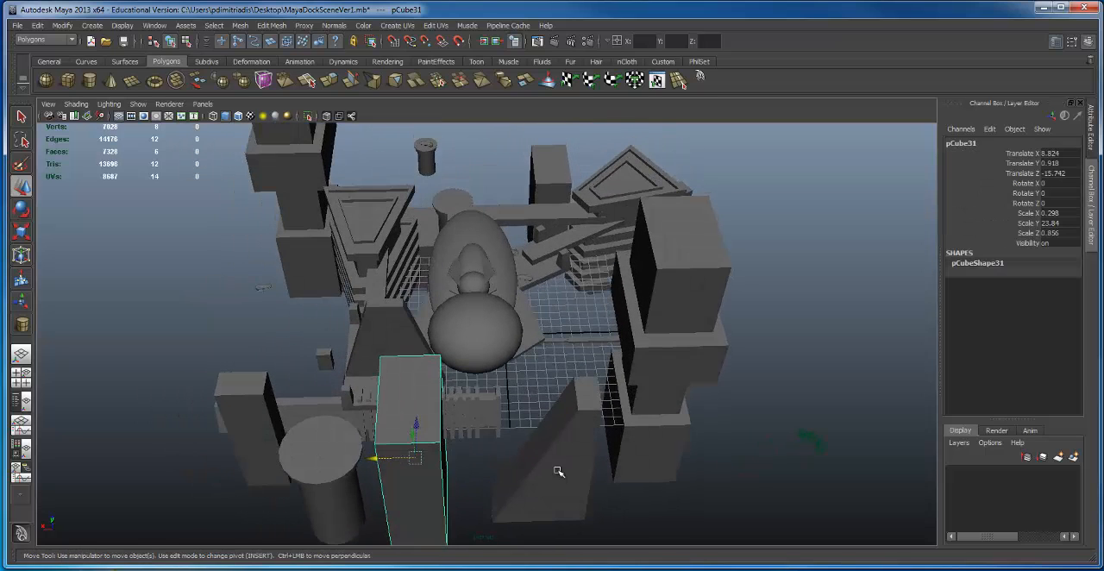
pyautogui.click(559, 472)
pyautogui.keyDown('alt'); pyautogui.moveTo(559, 471); pyautogui.dragTo(464, 445); pyautogui.keyUp('alt')
pyautogui.press('r')
pyautogui.keyDown('alt'); pyautogui.moveTo(512, 377); pyautogui.dragTo(554, 360); pyautogui.keyUp('alt')
pyautogui.press('w')
pyautogui.press('e')
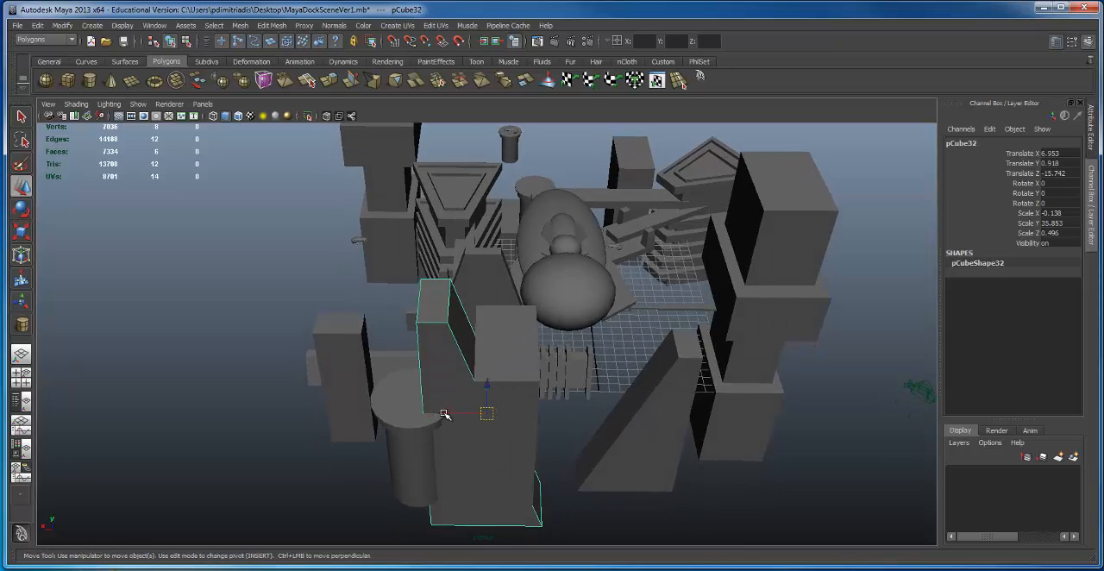
pyautogui.moveTo(444, 415); pyautogui.dragTo(476, 410)
# Step: Select the tall block together with the wedge running through it and group them
pyautogui.keyDown('alt'); pyautogui.moveTo(516, 382); pyautogui.dragTo(451, 323); pyautogui.keyUp('alt')
pyautogui.keyDown('shift'); pyautogui.click(529, 329); pyautogui.keyUp('shift')
pyautogui.keyDown('alt'); pyautogui.moveTo(438, 408); pyautogui.dragTo(465, 410); pyautogui.keyUp('alt')
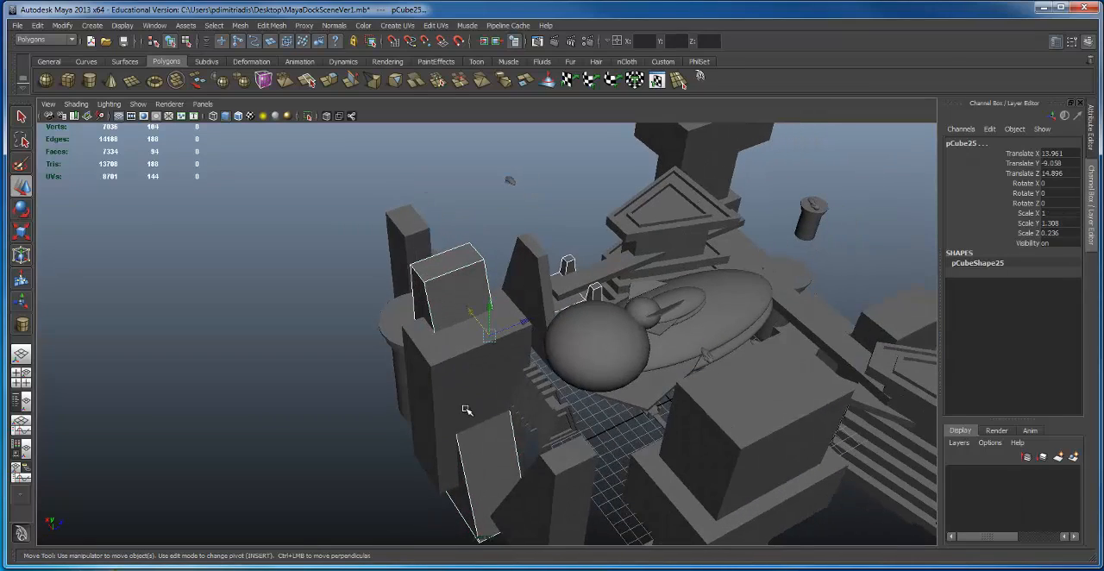
pyautogui.keyDown('alt'); pyautogui.moveTo(525, 346); pyautogui.dragTo(520, 355); pyautogui.keyUp('alt')
pyautogui.hotkey('ctrl', 'g')
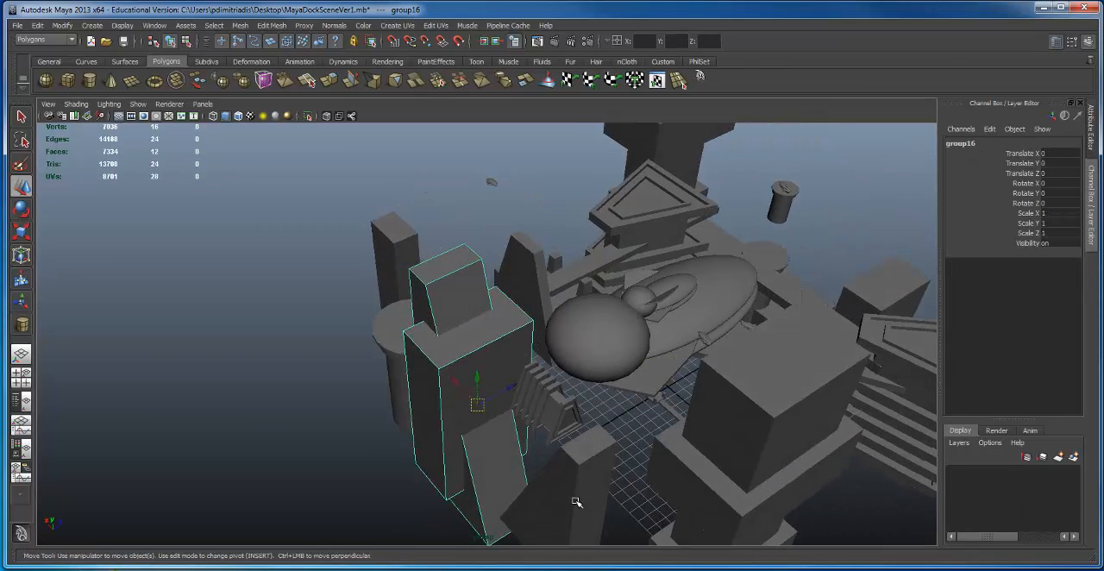
# Step: Examine the dock from low angles around the small ship on its cylindrical tower and the large ship
pyautogui.keyDown('alt'); pyautogui.moveTo(576, 502); pyautogui.dragTo(558, 368); pyautogui.keyUp('alt')
pyautogui.click(599, 419)
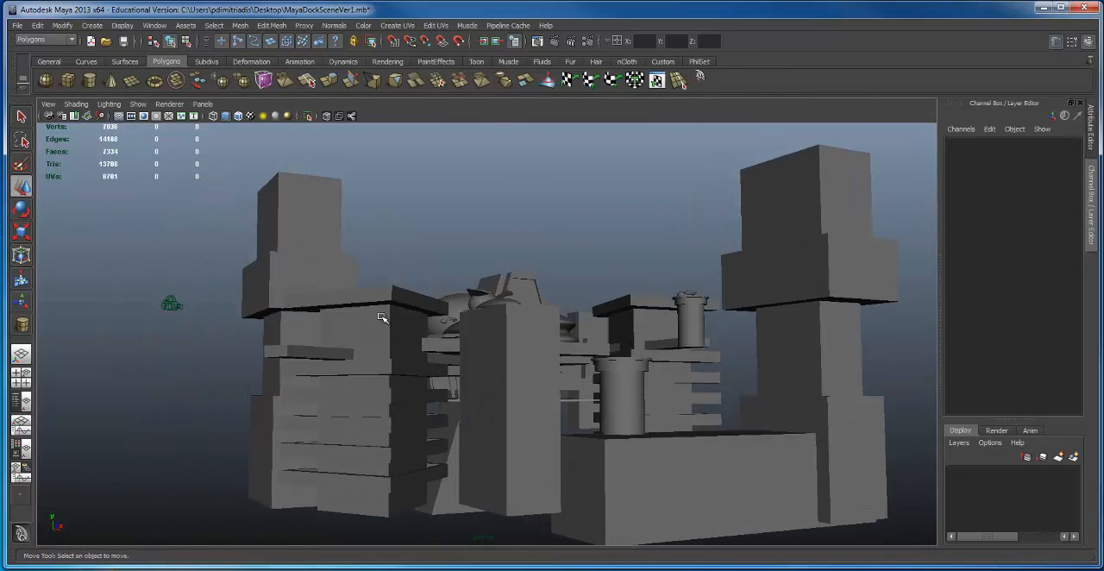
pyautogui.keyDown('alt'); pyautogui.moveTo(609, 320); pyautogui.dragTo(504, 410); pyautogui.keyUp('alt')
pyautogui.click(505, 412)
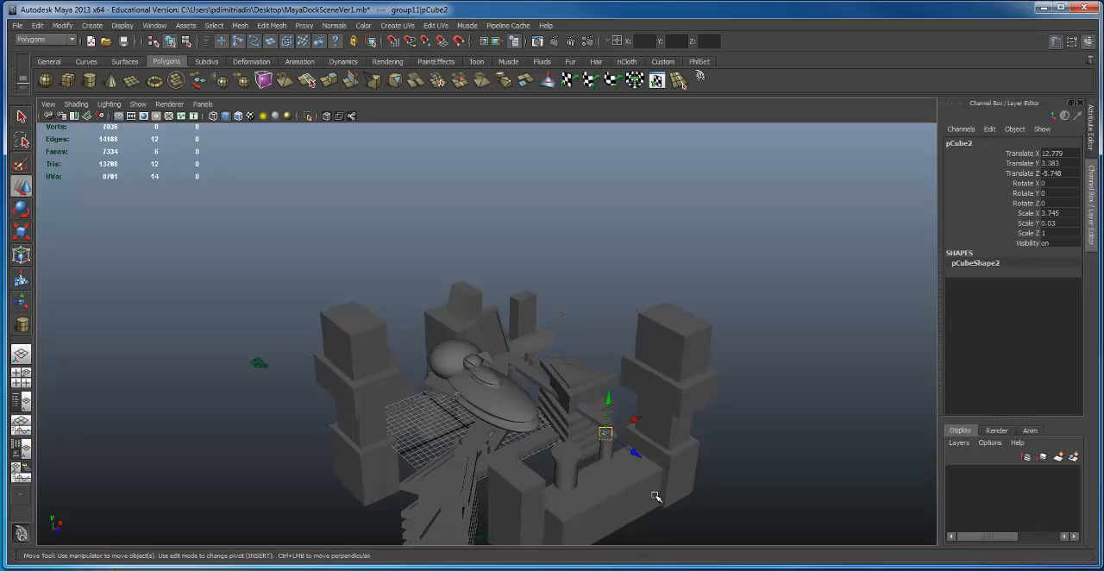
pyautogui.press('f')
pyautogui.keyDown('alt'); pyautogui.moveTo(359, 411); pyautogui.dragTo(481, 236); pyautogui.keyUp('alt')
pyautogui.keyDown('alt'); pyautogui.moveTo(481, 236); pyautogui.dragTo(685, 215, button='middle'); pyautogui.keyUp('alt')
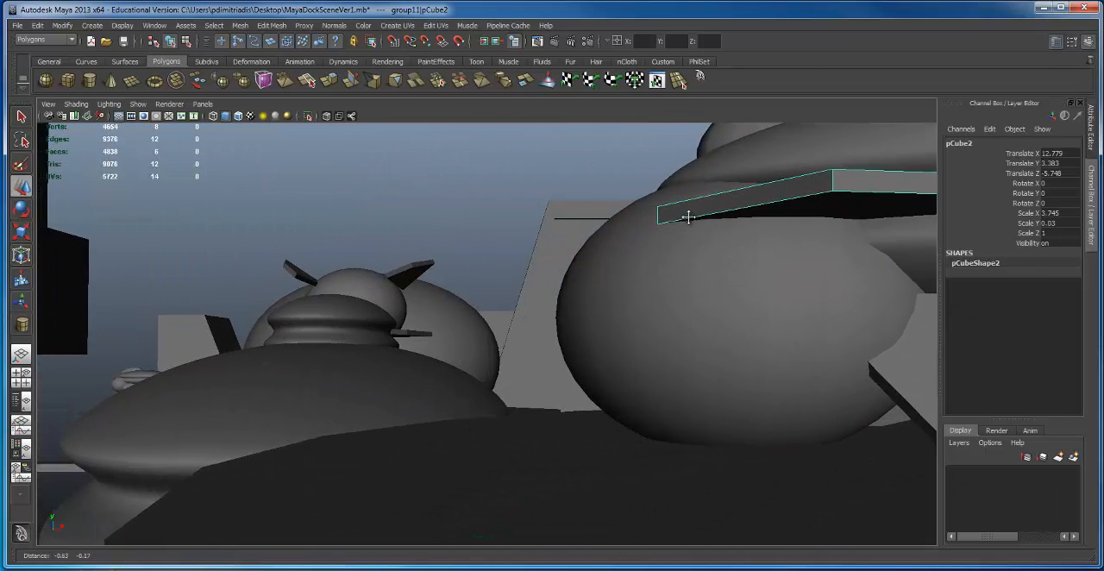
pyautogui.keyDown('alt'); pyautogui.moveTo(685, 215); pyautogui.dragTo(212, 271, button='right'); pyautogui.keyUp('alt')
pyautogui.keyDown('alt'); pyautogui.moveTo(299, 303); pyautogui.dragTo(628, 315); pyautogui.keyUp('alt')
pyautogui.keyDown('alt'); pyautogui.moveTo(628, 315); pyautogui.dragTo(604, 227, button='middle'); pyautogui.keyUp('alt')
pyautogui.keyDown('alt'); pyautogui.moveTo(604, 226); pyautogui.dragTo(371, 262, button='right'); pyautogui.keyUp('alt')
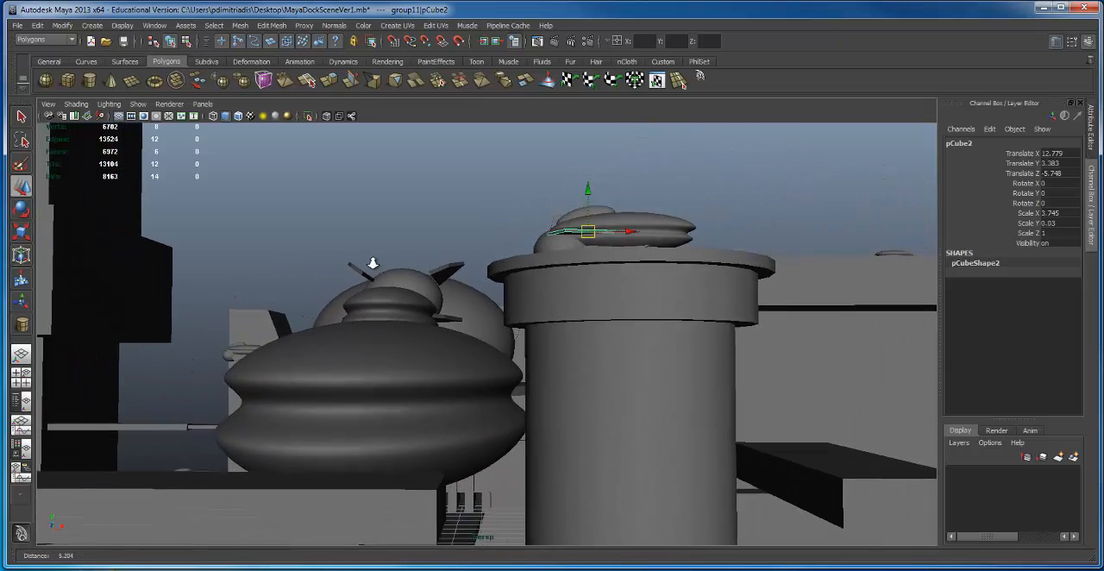
pyautogui.keyDown('alt'); pyautogui.moveTo(530, 230); pyautogui.dragTo(604, 187, button='middle'); pyautogui.keyUp('alt')
pyautogui.keyDown('alt'); pyautogui.moveTo(604, 187); pyautogui.dragTo(498, 408); pyautogui.keyUp('alt')
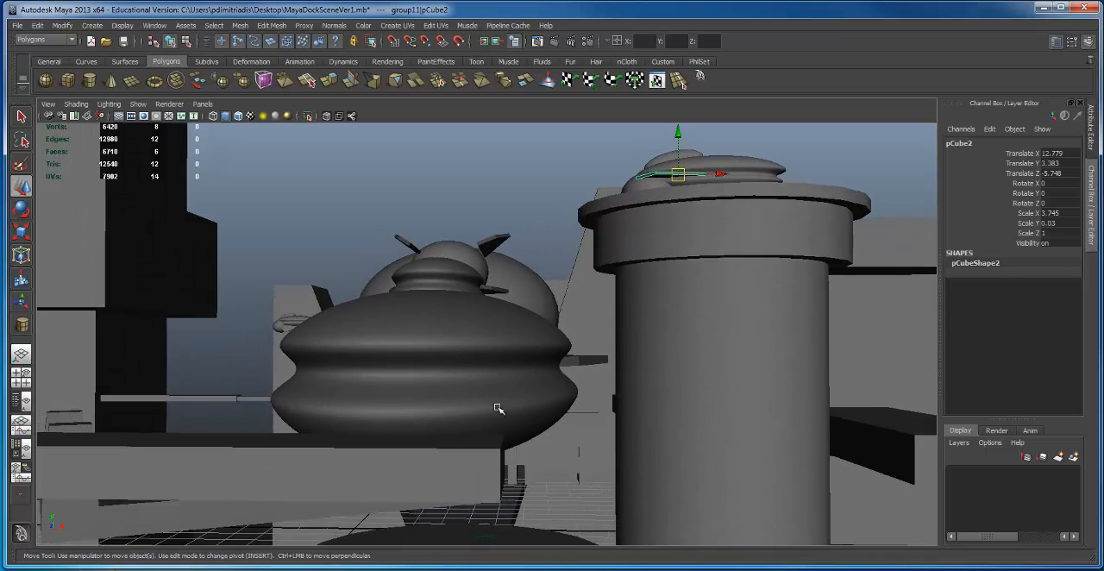
# Step: Lower the long dock beam in front of the large ship to Translate Y 2.873
pyautogui.click(485, 457)
pyautogui.click(125, 478)
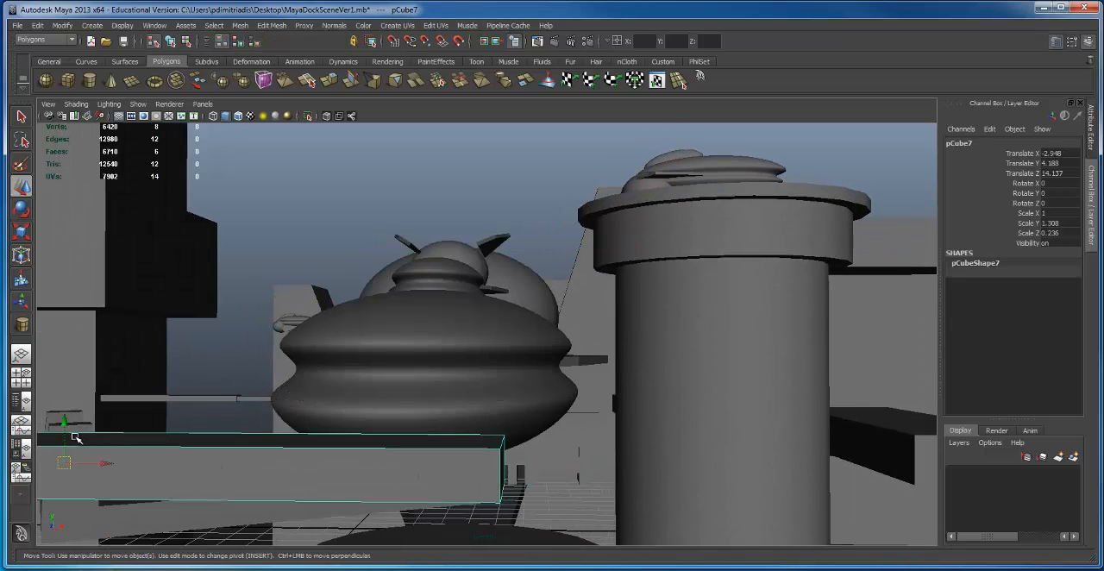
pyautogui.moveTo(62, 423); pyautogui.dragTo(67, 493)
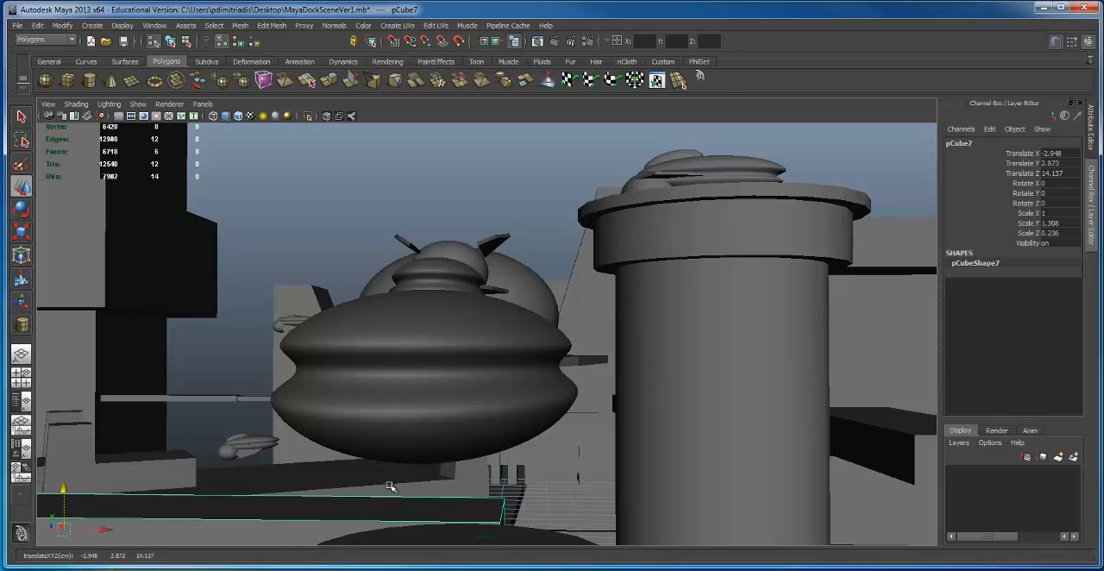
pyautogui.keyDown('alt'); pyautogui.moveTo(450, 454); pyautogui.dragTo(434, 448); pyautogui.keyUp('alt')
# Step: Rotate the large ship group slightly about its vertical axis so it sits at an angle to the dock
pyautogui.click(500, 307)
pyautogui.keyDown('alt'); pyautogui.moveTo(500, 307); pyautogui.dragTo(484, 300); pyautogui.keyUp('alt')
pyautogui.press('e')
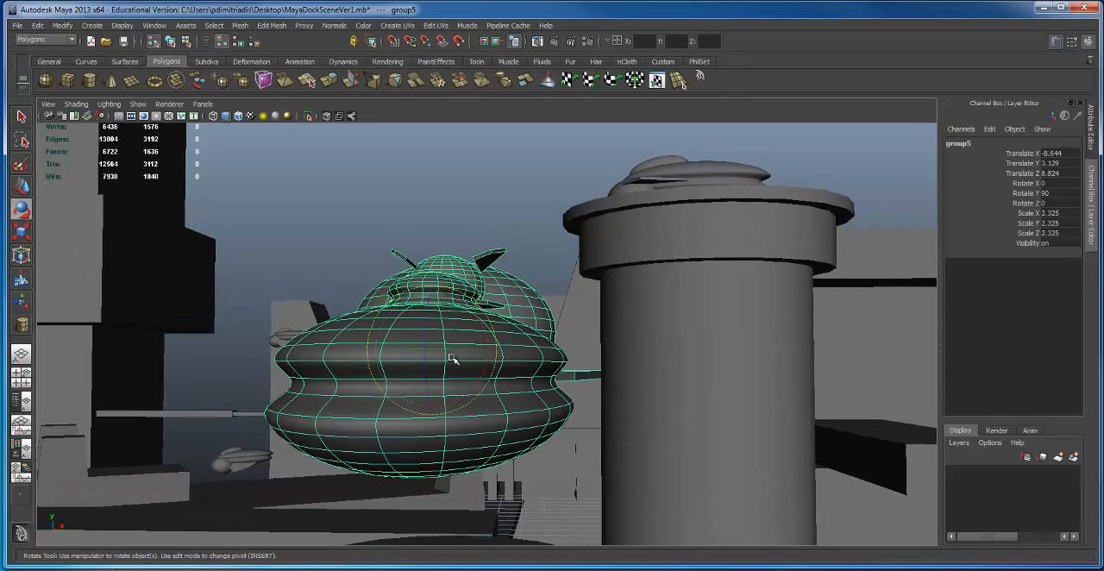
pyautogui.moveTo(469, 347); pyautogui.dragTo(447, 354)
pyautogui.keyDown('alt'); pyautogui.moveTo(801, 315); pyautogui.dragTo(710, 216); pyautogui.keyUp('alt')
# Step: Move the cylindrical tower carrying the small ship to Translate X 22.949, Y -1.246, lower and farther from the large ship
pyautogui.click(699, 200)
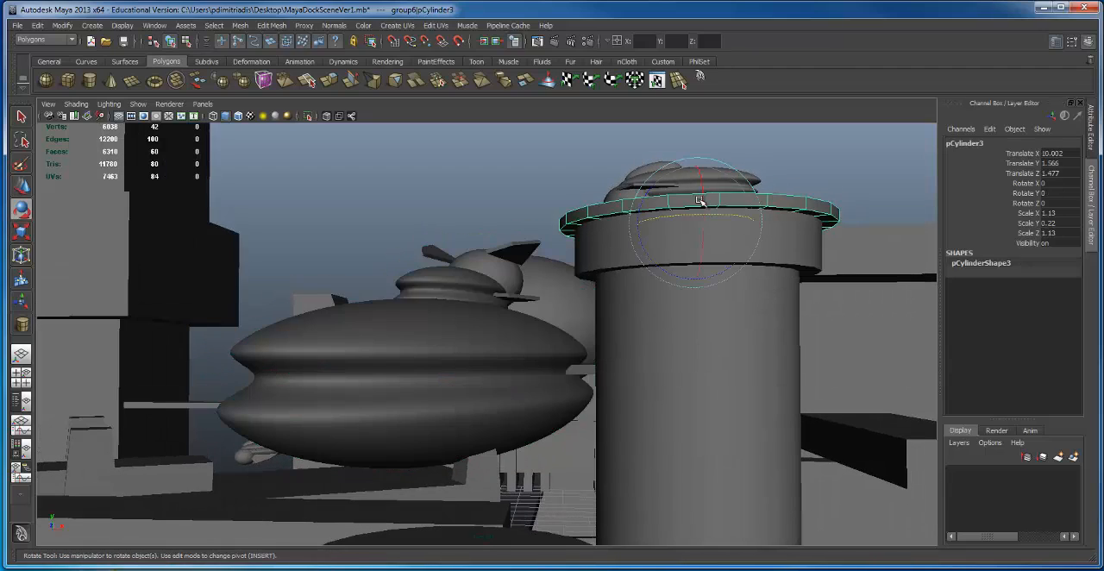
pyautogui.click(747, 341)
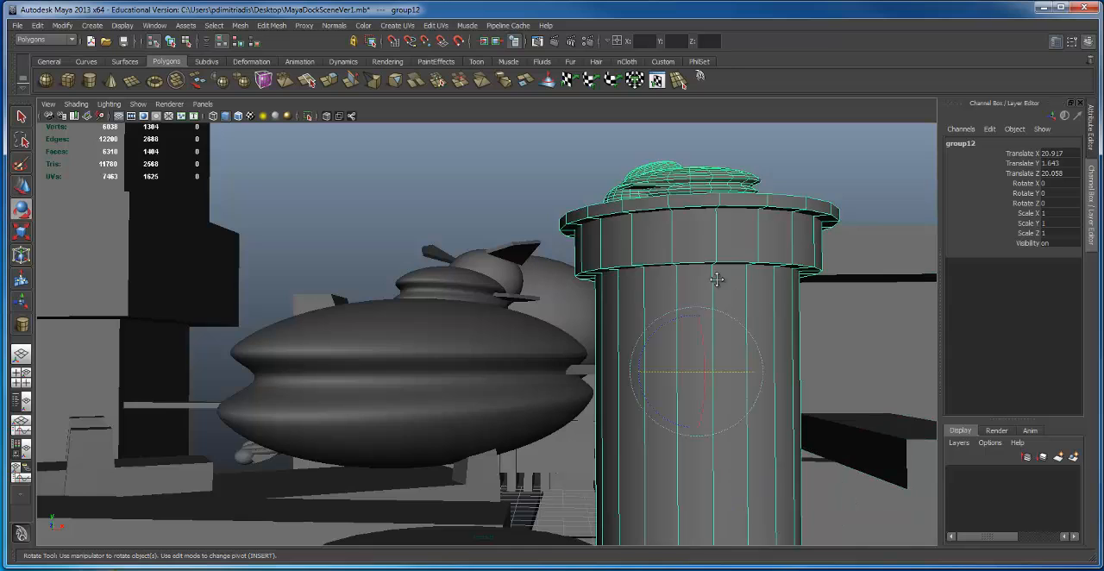
pyautogui.keyDown('alt'); pyautogui.moveTo(728, 297); pyautogui.dragTo(715, 239); pyautogui.keyUp('alt')
pyautogui.press('w')
pyautogui.moveTo(702, 336); pyautogui.dragTo(734, 569)
pyautogui.moveTo(702, 532); pyautogui.dragTo(636, 412)
pyautogui.keyDown('alt'); pyautogui.moveTo(635, 412); pyautogui.dragTo(608, 524, button='right'); pyautogui.keyUp('alt')
pyautogui.moveTo(663, 518); pyautogui.dragTo(825, 480)
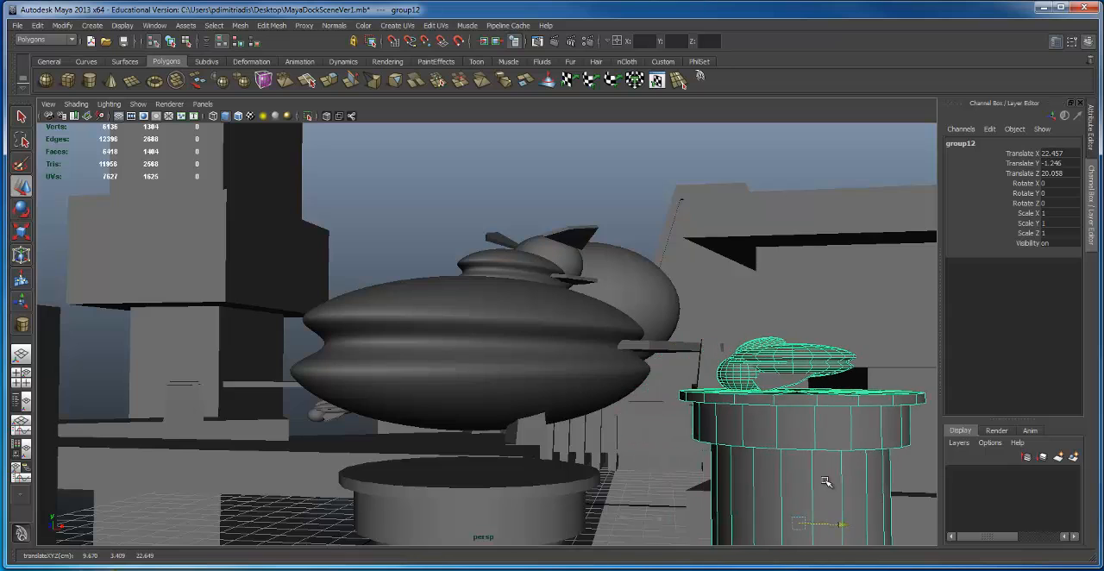
pyautogui.keyDown('alt'); pyautogui.moveTo(595, 312); pyautogui.dragTo(727, 327, button='right'); pyautogui.keyUp('alt')
pyautogui.keyDown('alt'); pyautogui.moveTo(696, 329); pyautogui.dragTo(689, 330); pyautogui.keyUp('alt')
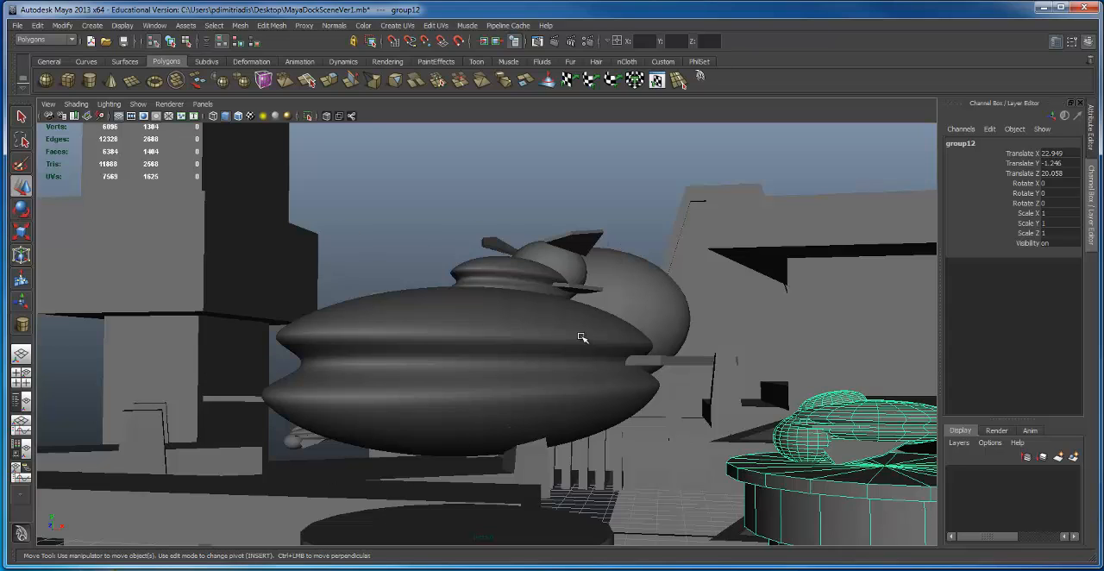
# Step: Examine the dock composition around the large ship and the small ship on its cylindrical tower from low angles
pyautogui.click(226, 309)
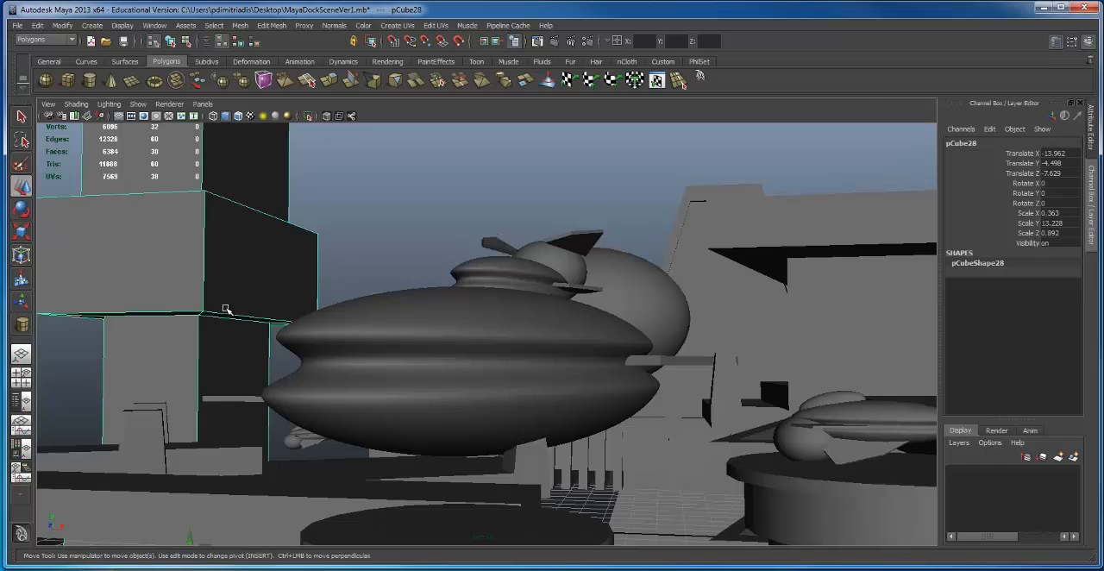
pyautogui.click(757, 276)
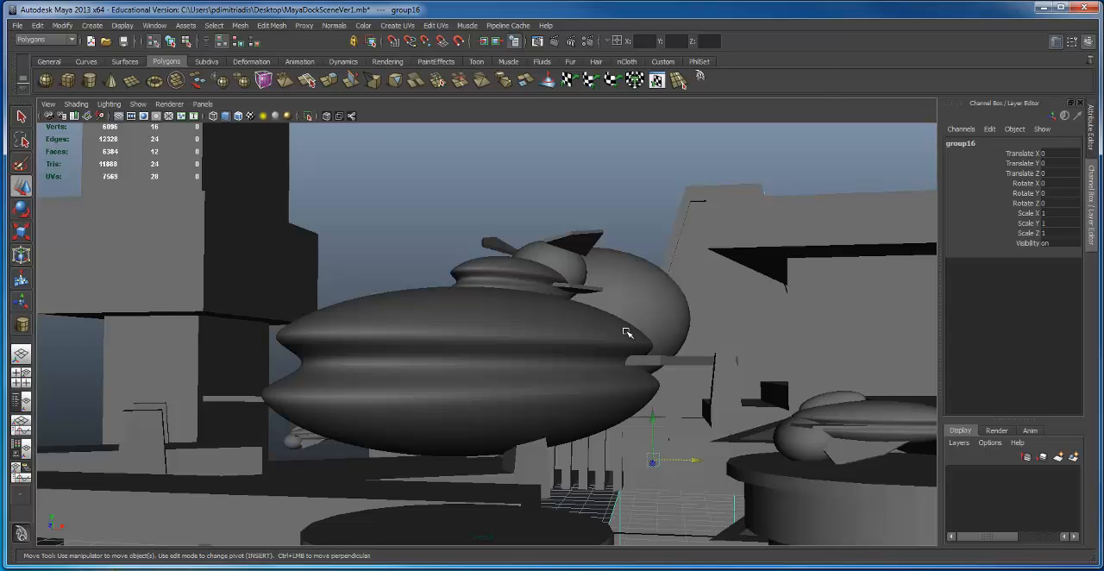
pyautogui.keyDown('alt'); pyautogui.moveTo(730, 413); pyautogui.dragTo(753, 420); pyautogui.keyUp('alt')
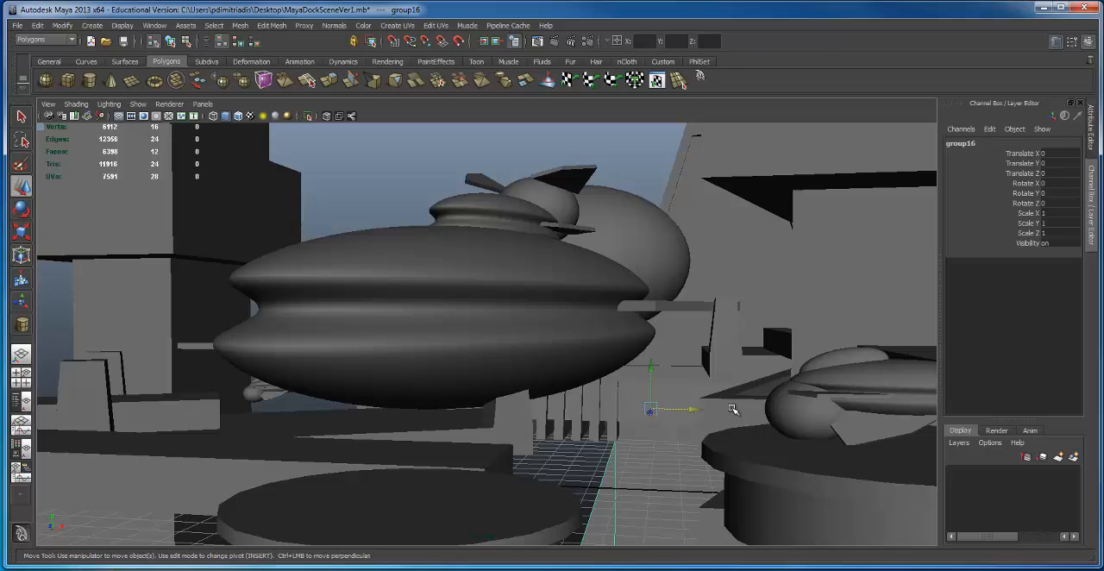
pyautogui.scroll(-10, 732, 409)
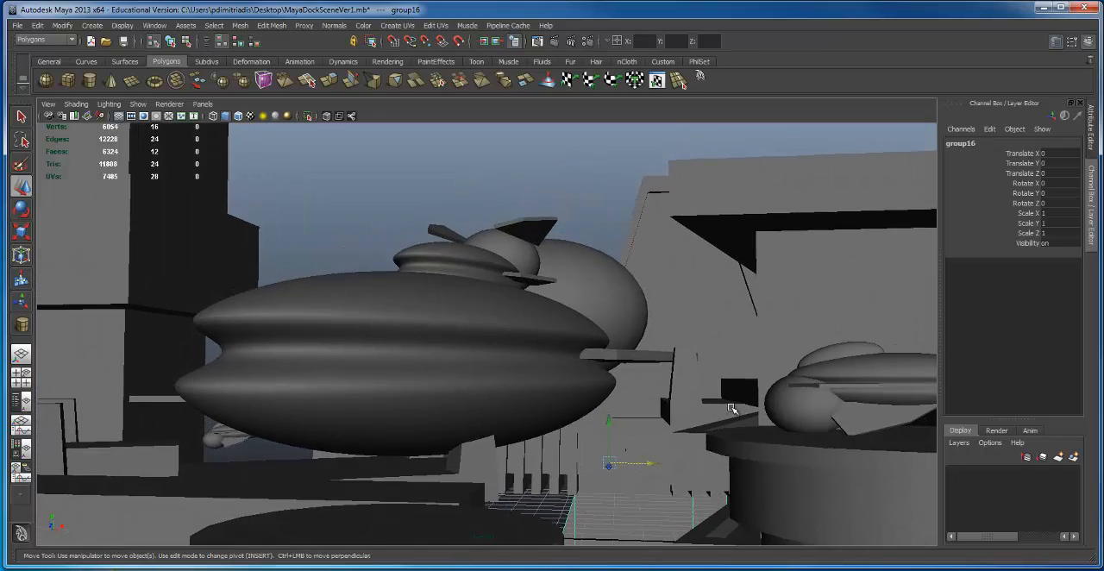
pyautogui.scroll(-5, 732, 409)
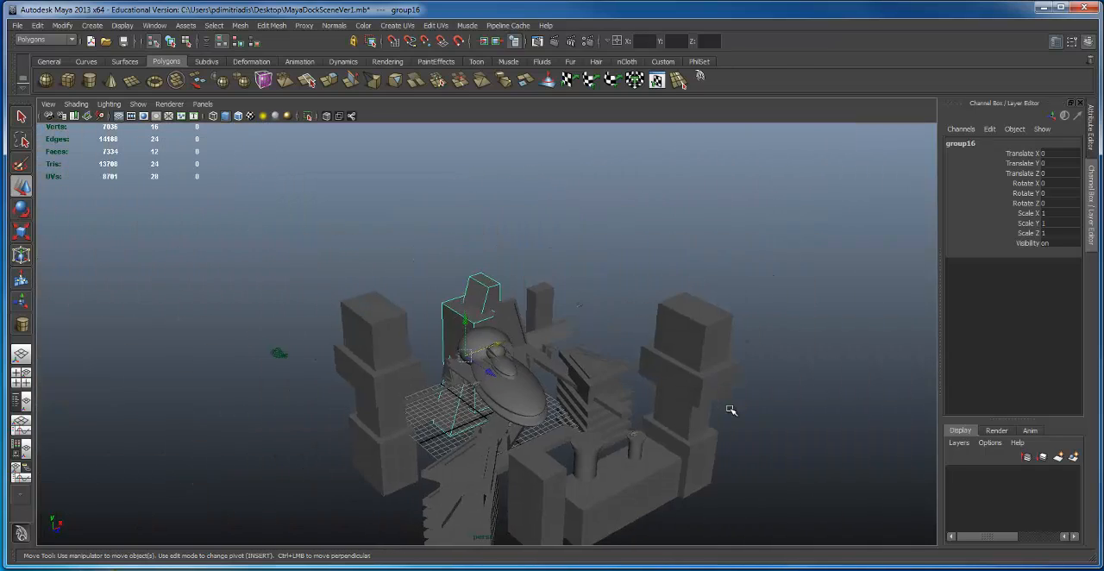
pyautogui.scroll(10, 732, 410)
pyautogui.keyDown('alt'); pyautogui.moveTo(752, 407); pyautogui.dragTo(752, 411); pyautogui.keyUp('alt')
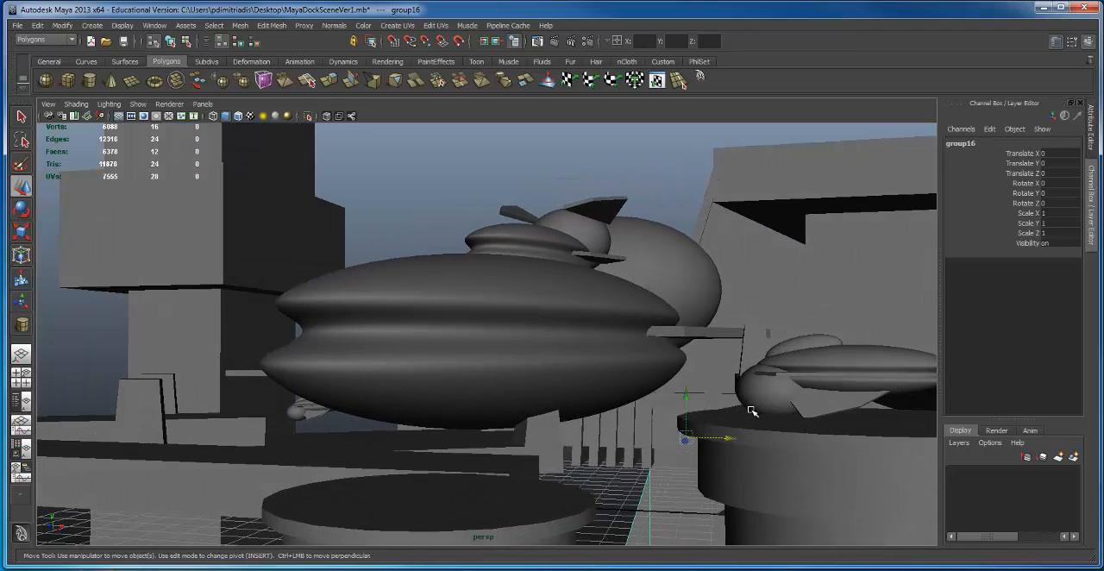
pyautogui.click(832, 462)
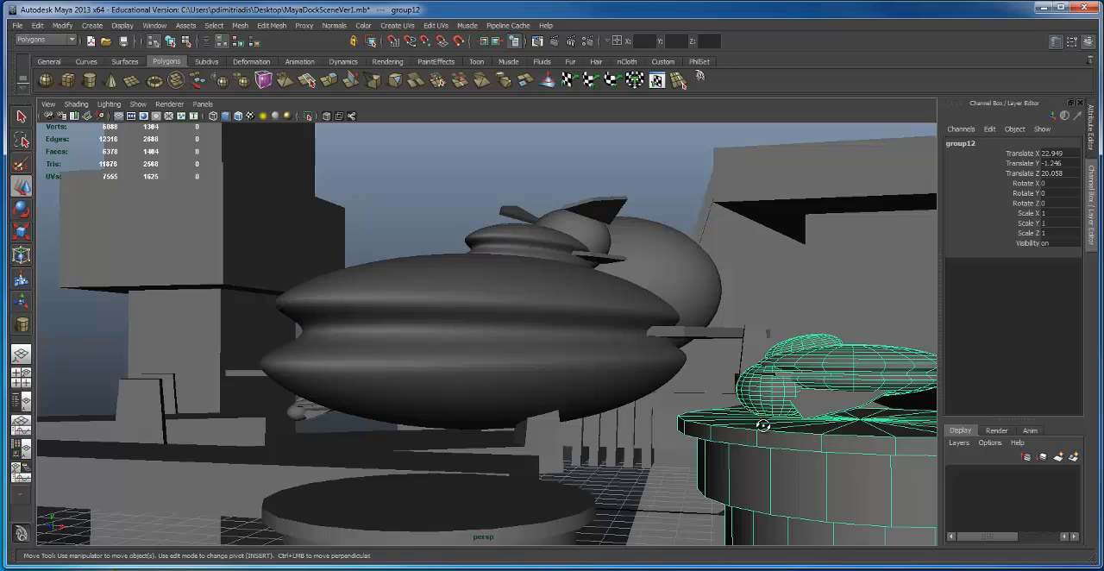
pyautogui.keyDown('alt'); pyautogui.moveTo(763, 425); pyautogui.dragTo(781, 428); pyautogui.keyUp('alt')
pyautogui.keyDown('alt'); pyautogui.moveTo(845, 428); pyautogui.dragTo(892, 431, button='right'); pyautogui.keyUp('alt')
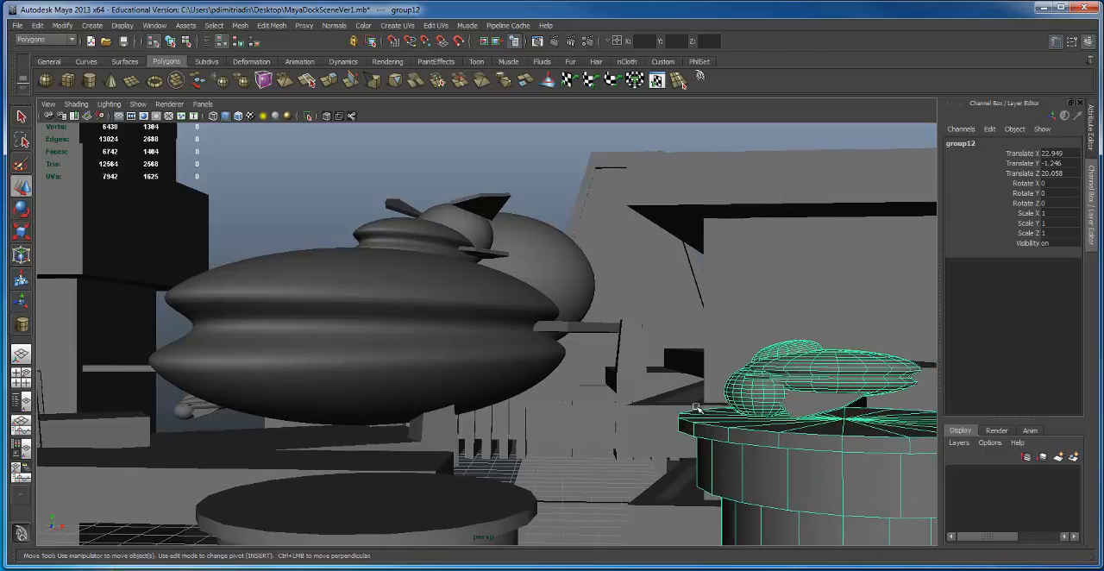
# Step: Rotate the large ship group about its vertical axis to Rotate Y 58.43
pyautogui.keyDown('alt'); pyautogui.moveTo(697, 409); pyautogui.dragTo(521, 311); pyautogui.keyUp('alt')
pyautogui.click(424, 298)
pyautogui.press('e')
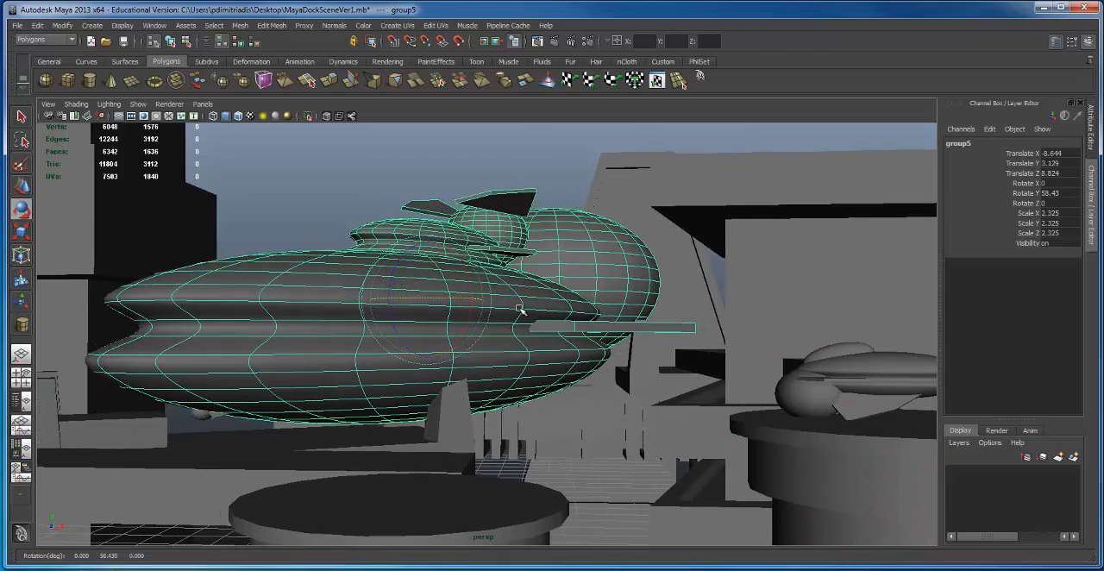
pyautogui.keyDown('alt'); pyautogui.moveTo(423, 414); pyautogui.dragTo(447, 403); pyautogui.keyUp('alt')
pyautogui.click(465, 413)
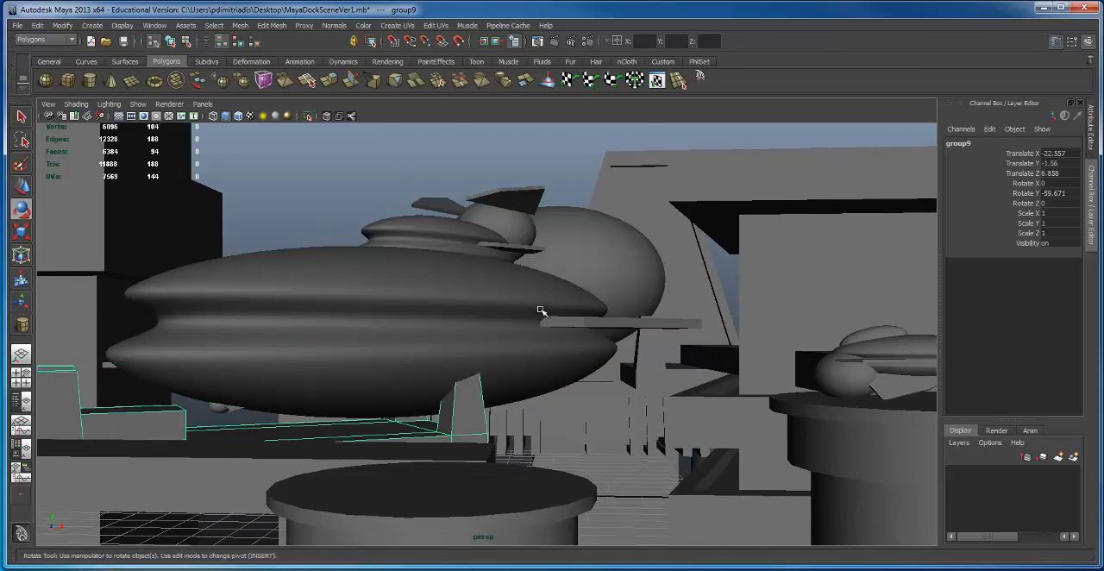
pyautogui.click(497, 274)
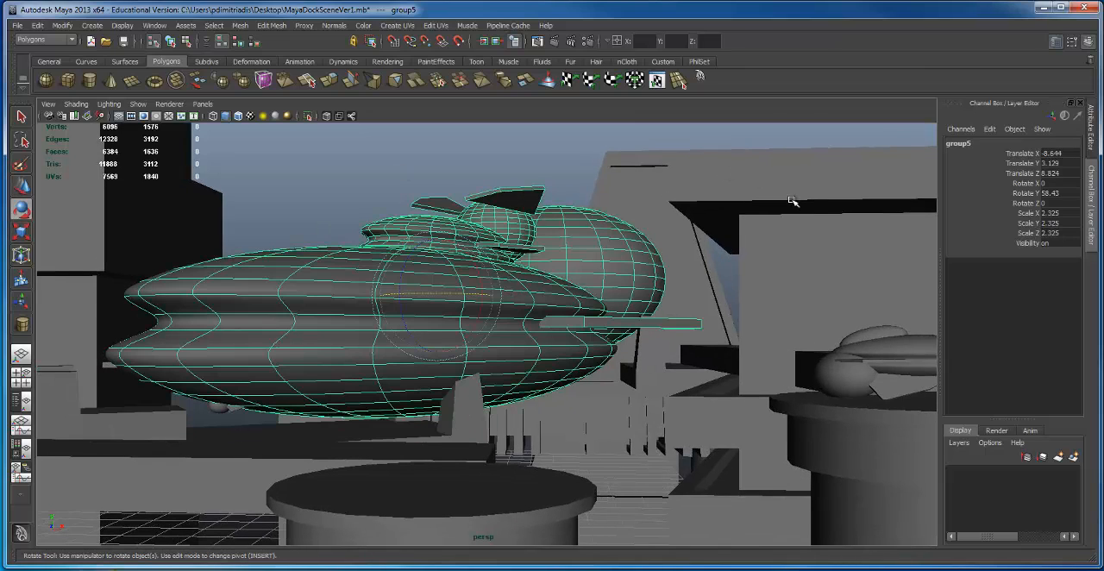
pyautogui.click(799, 269)
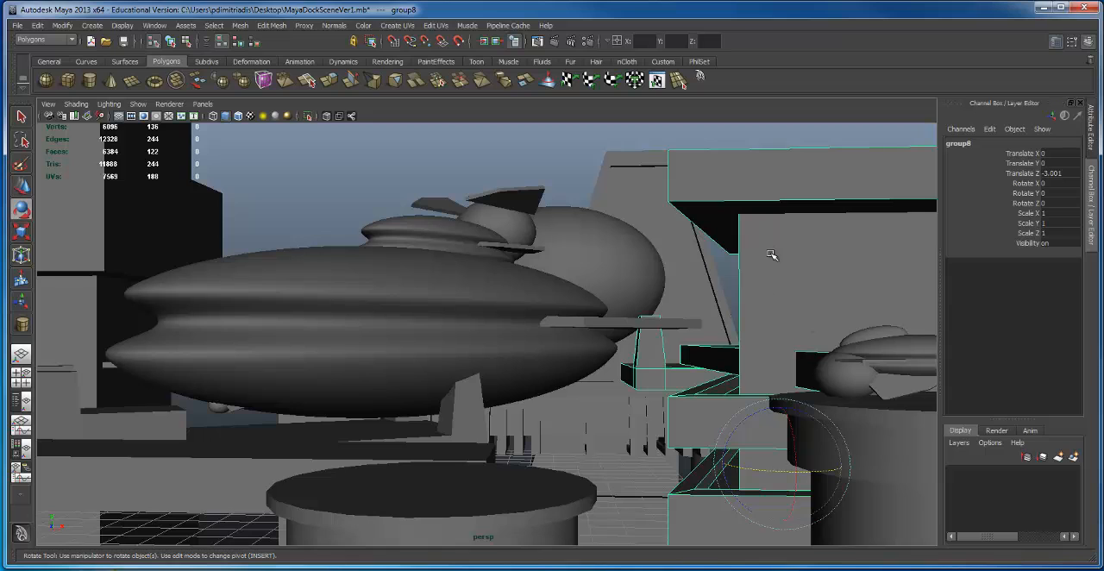
# Step: Move the cylindrical tower carrying the small ship closer to the large ship, to Translate X 22.04, Y -0.957
pyautogui.click(857, 422)
pyautogui.scroll(-2, 854, 436)
pyautogui.press('w')
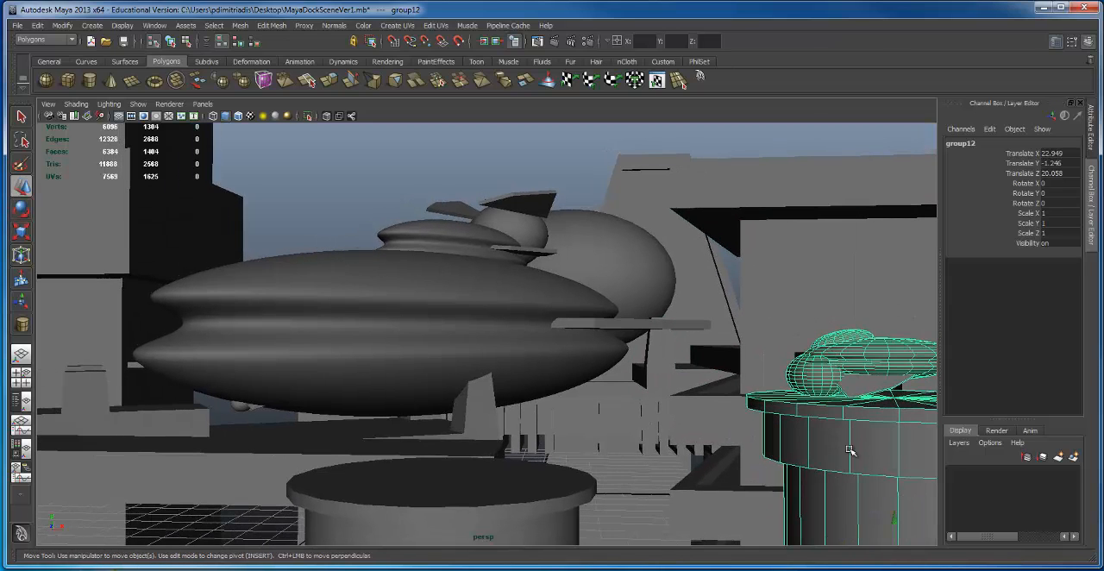
pyautogui.moveTo(891, 518); pyautogui.dragTo(794, 526)
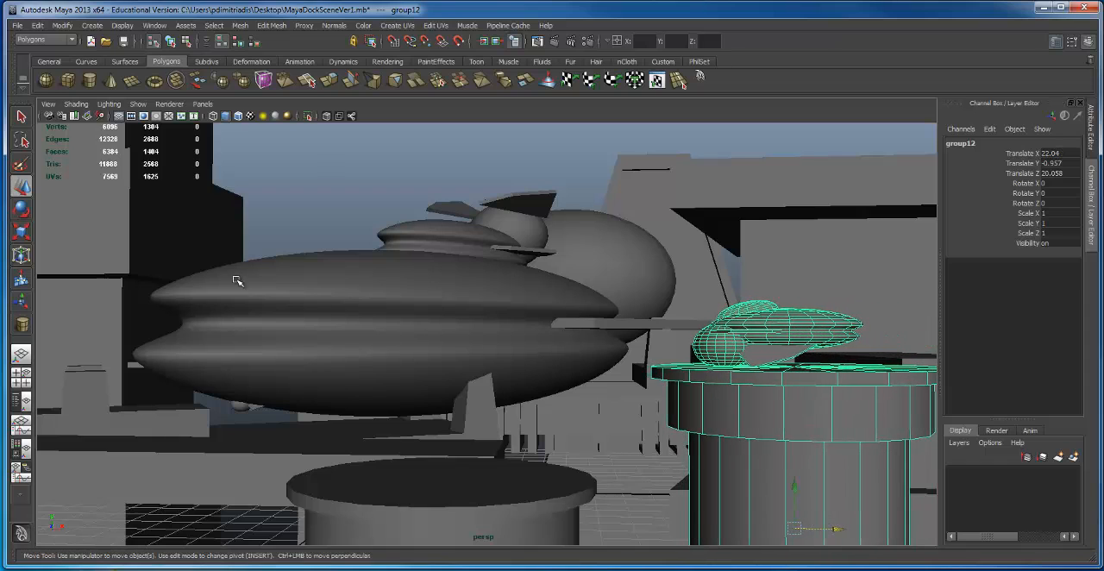
# Step: Move the large ship to Translate X -11.274, Y 4.257 and lower the small ship's tower to Translate Y -1.574
pyautogui.click(380, 341)
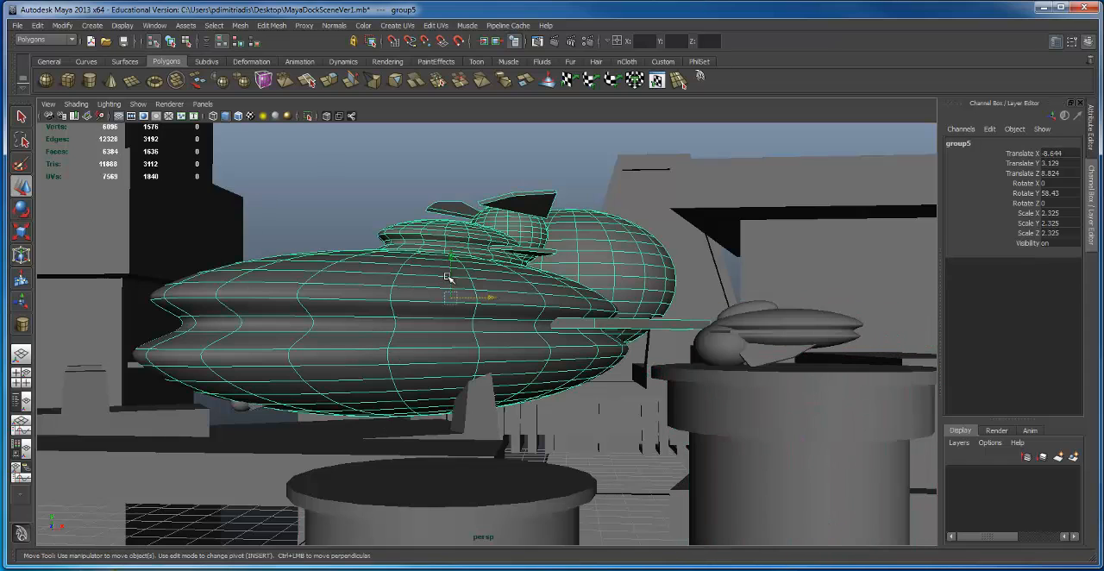
pyautogui.moveTo(454, 254); pyautogui.dragTo(244, 168)
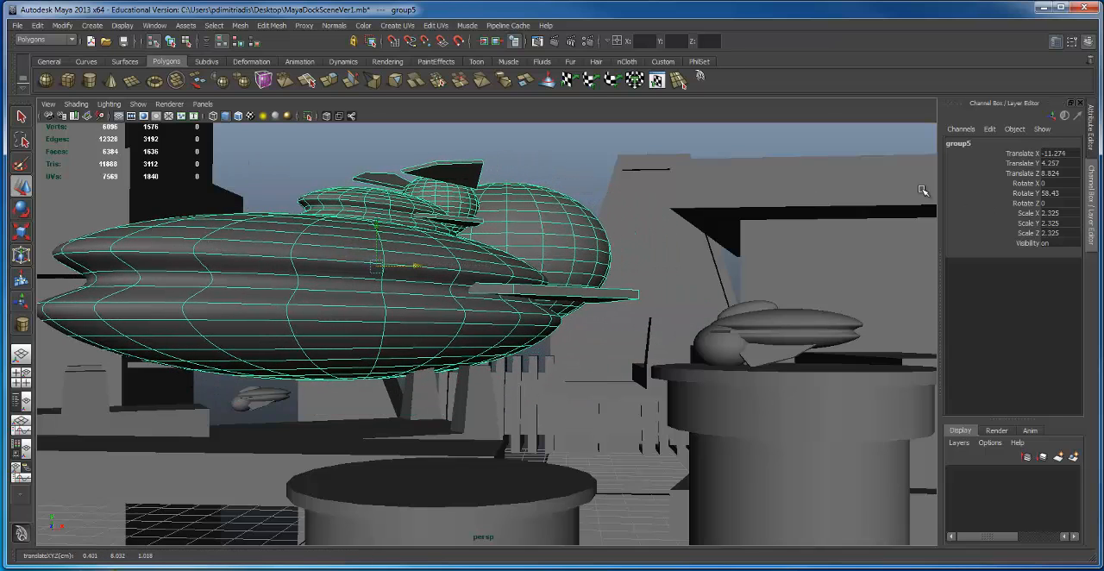
pyautogui.click(772, 352)
pyautogui.moveTo(794, 490); pyautogui.dragTo(801, 550)
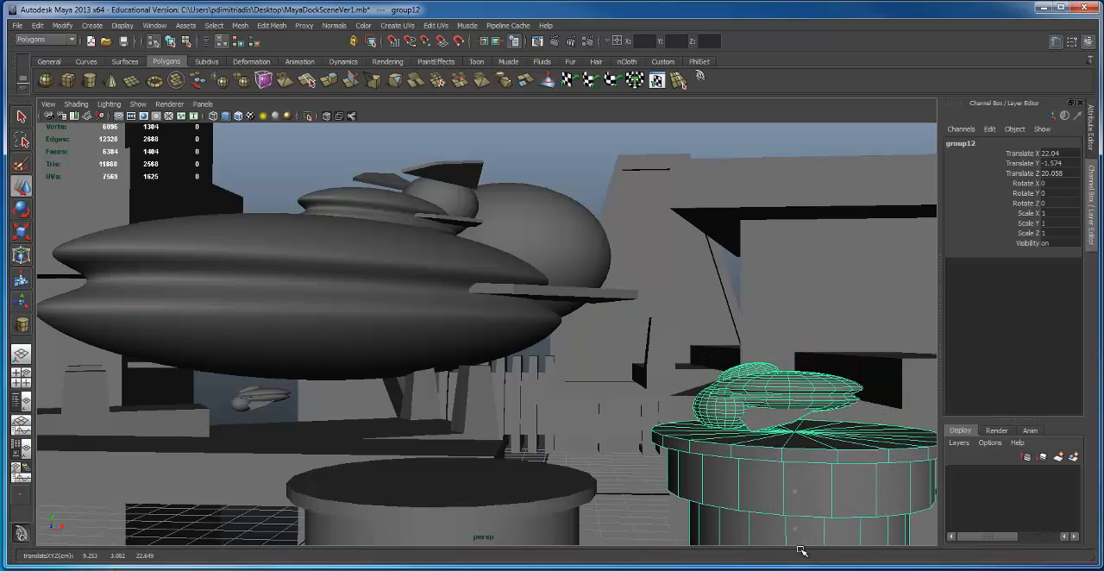
# Step: Move the empty round docking platform in the foreground to Translate X -8.4, Y 1.52
pyautogui.click(401, 485)
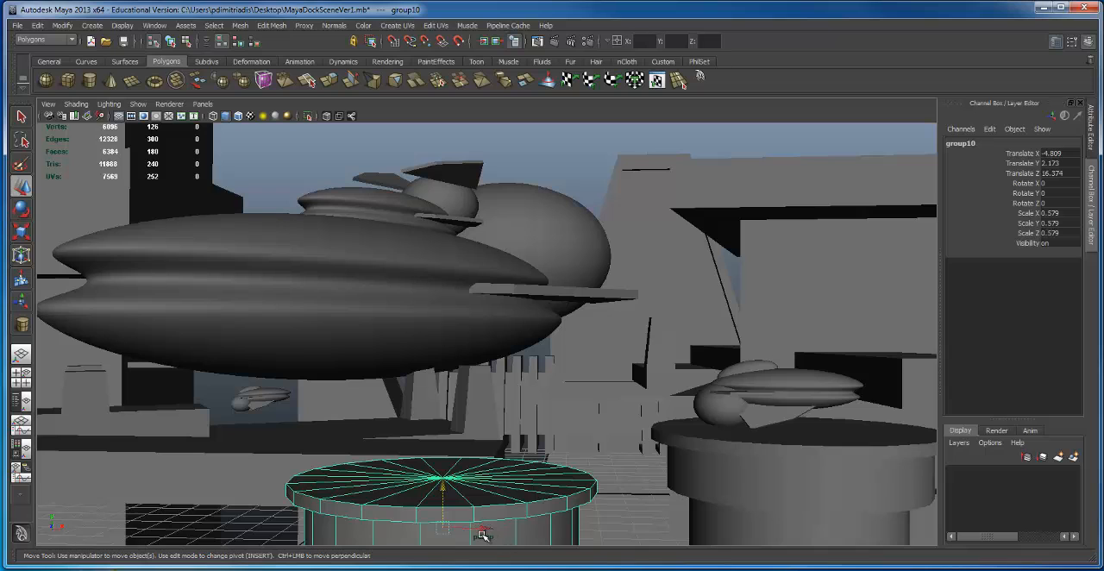
pyautogui.moveTo(480, 534); pyautogui.dragTo(204, 515)
pyautogui.moveTo(212, 466); pyautogui.dragTo(212, 524)
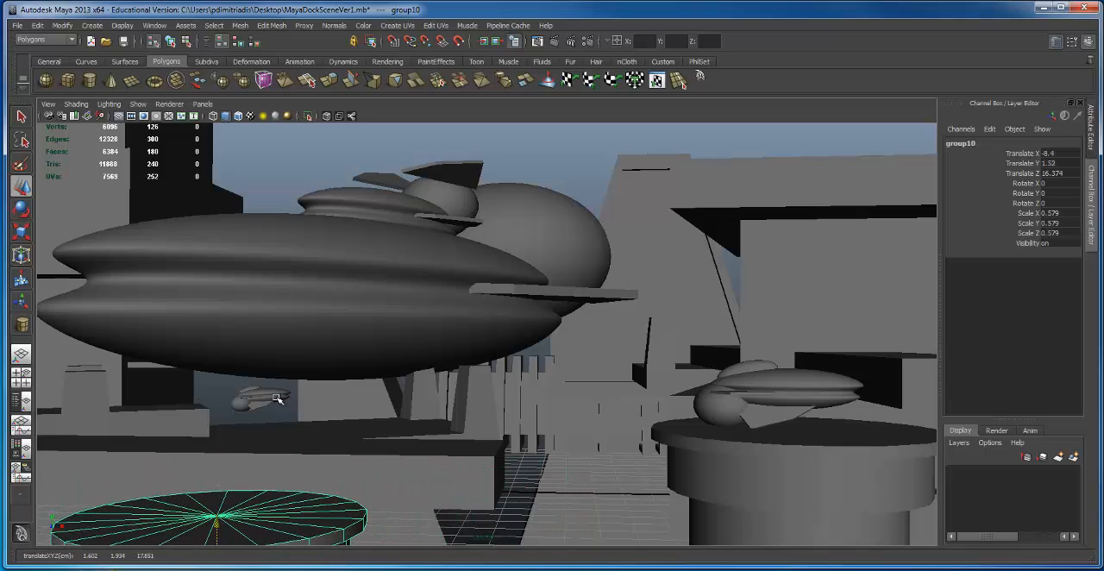
# Step: Lower the small background ship to Translate Y 4.048 and duplicate it, raising the copy to Translate Y 10.737
pyautogui.click(272, 402)
pyautogui.moveTo(264, 356); pyautogui.dragTo(264, 372)
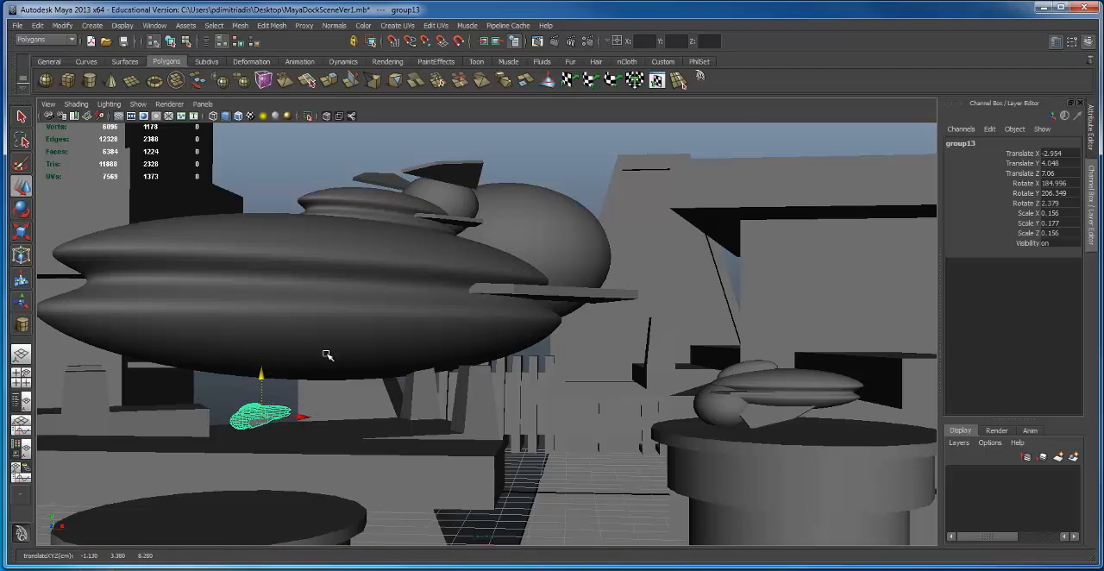
pyautogui.hotkey('ctrl', 'd')
pyautogui.moveTo(261, 385); pyautogui.dragTo(263, 179)
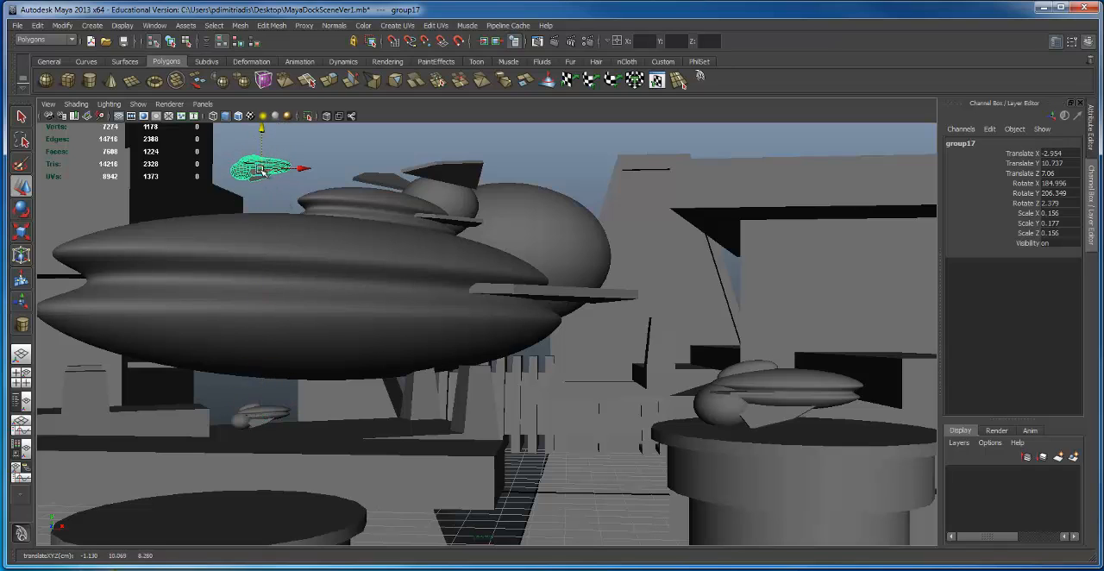
# Step: Using the top view, move the copied small ship to Translate X -5.196, Z -9.775, behind the large ship
pyautogui.press('space')
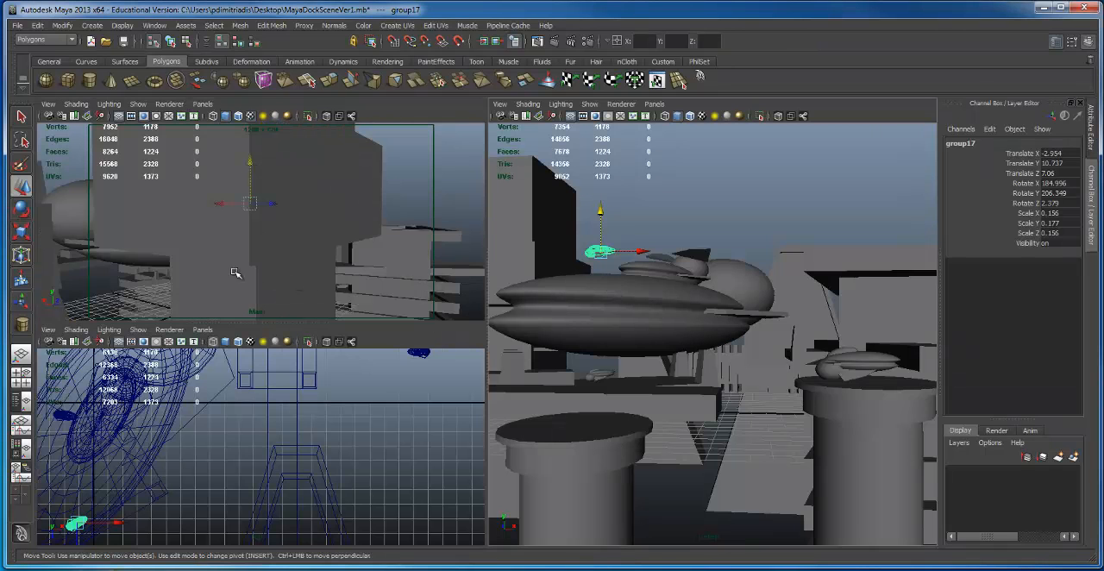
pyautogui.keyDown('alt'); pyautogui.moveTo(293, 468); pyautogui.dragTo(303, 415, button='right'); pyautogui.keyUp('alt')
pyautogui.keyDown('alt'); pyautogui.moveTo(303, 415); pyautogui.dragTo(407, 313, button='middle'); pyautogui.keyUp('alt')
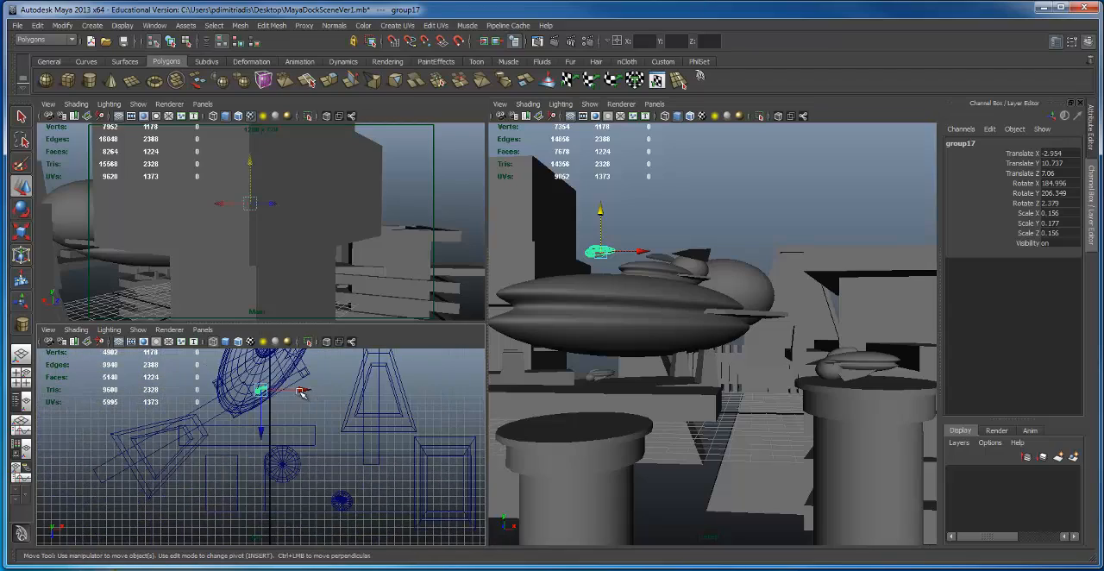
pyautogui.moveTo(301, 392)
pyautogui.mouseDown()
pyautogui.moveTo(217, 393)
pyautogui.moveTo(285, 394)
pyautogui.mouseUp()
pyautogui.keyDown('alt'); pyautogui.moveTo(286, 394); pyautogui.dragTo(126, 396, button='right'); pyautogui.keyUp('alt')
pyautogui.keyDown('alt'); pyautogui.moveTo(126, 396); pyautogui.dragTo(170, 451, button='middle'); pyautogui.keyUp('alt')
pyautogui.keyDown('alt'); pyautogui.moveTo(171, 450); pyautogui.dragTo(327, 470, button='right'); pyautogui.keyUp('alt')
pyautogui.moveTo(327, 507); pyautogui.dragTo(228, 381)
pyautogui.keyDown('alt'); pyautogui.moveTo(228, 381); pyautogui.dragTo(271, 460, button='middle'); pyautogui.keyUp('alt')
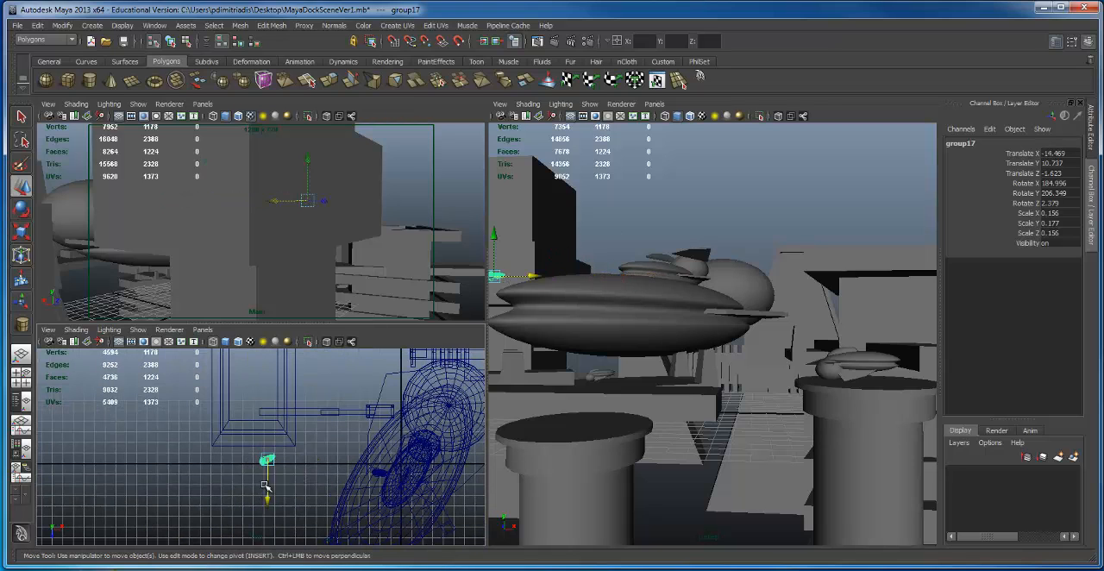
pyautogui.moveTo(266, 487); pyautogui.dragTo(281, 412)
pyautogui.keyDown('alt'); pyautogui.moveTo(224, 425); pyautogui.dragTo(272, 482, button='middle'); pyautogui.keyUp('alt')
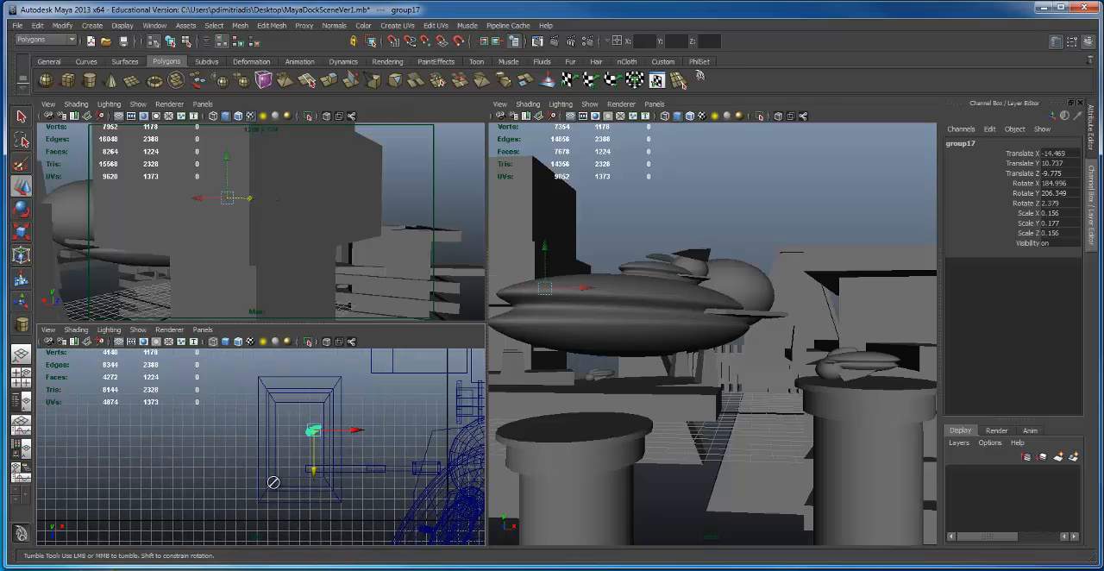
pyautogui.moveTo(354, 438); pyautogui.dragTo(428, 442)
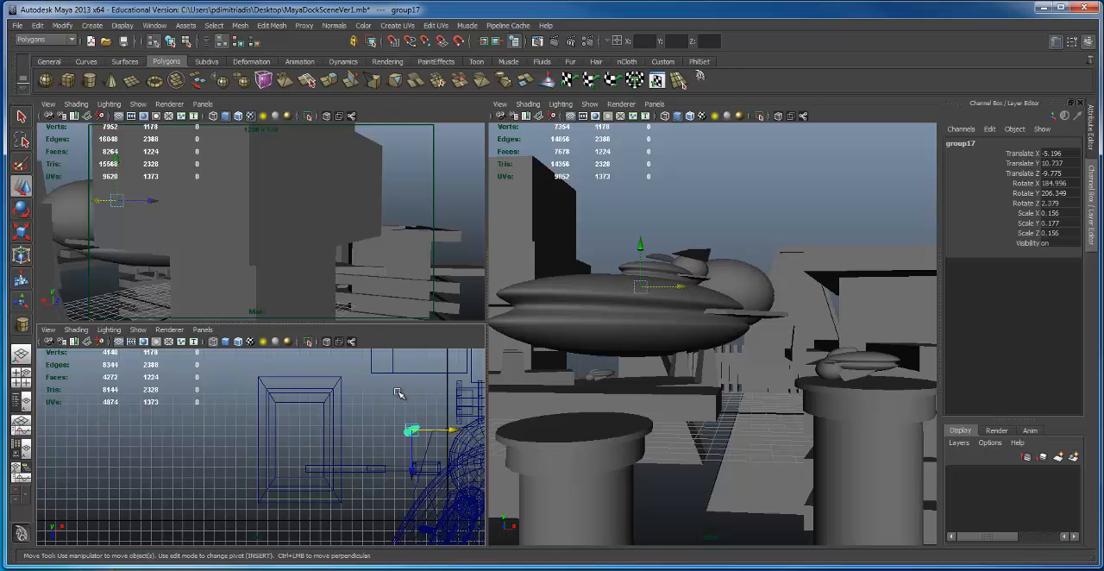
# Step: Raise the copied small ship above the large ship and duplicate it, placing the new copy at Translate X -10.392, Y 14.132
pyautogui.keyDown('alt'); pyautogui.moveTo(362, 207); pyautogui.dragTo(271, 167); pyautogui.keyUp('alt')
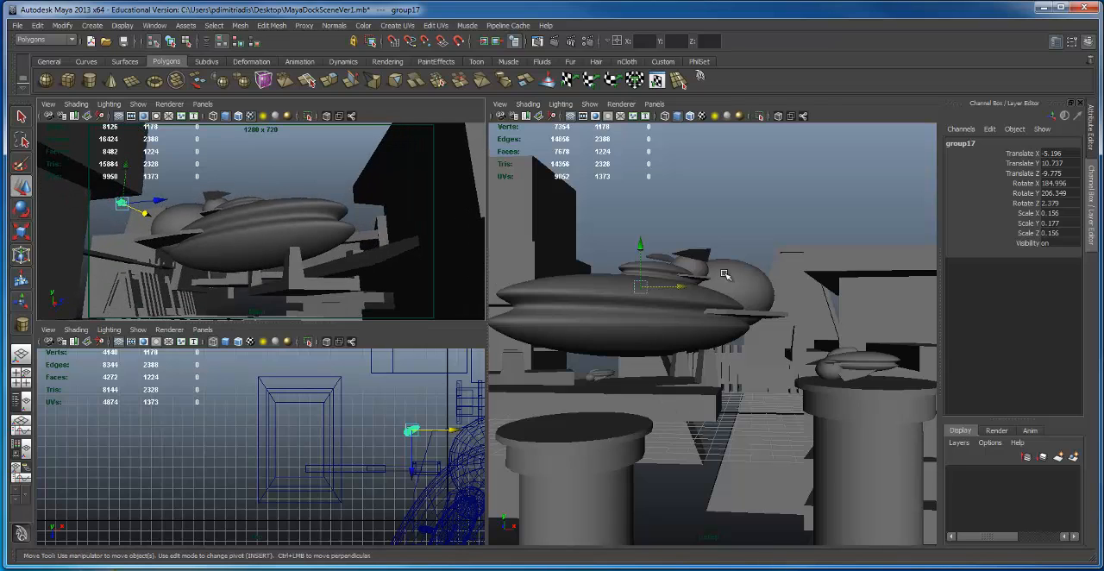
pyautogui.moveTo(636, 245)
pyautogui.mouseDown()
pyautogui.moveTo(636, 177)
pyautogui.moveTo(664, 223)
pyautogui.moveTo(628, 259)
pyautogui.mouseUp()
pyautogui.hotkey('ctrl', 'd')
# Step: Rotate the newest small ship to X 222.457, Y 96.639, Z 46.866 and shift it to Translate X -9.502
pyautogui.press('e')
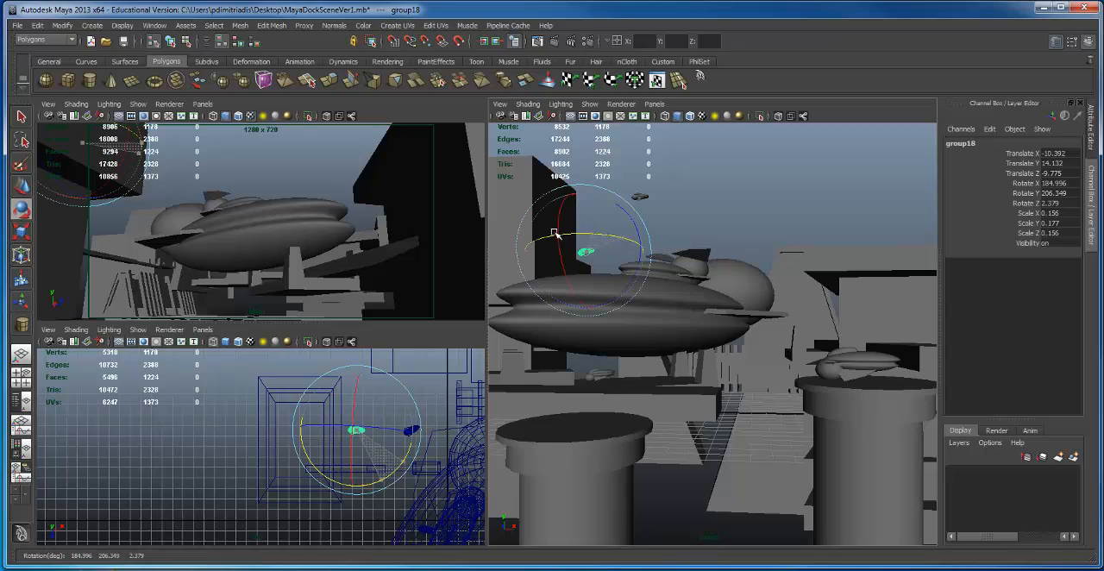
pyautogui.moveTo(555, 233); pyautogui.dragTo(516, 235)
pyautogui.press('w')
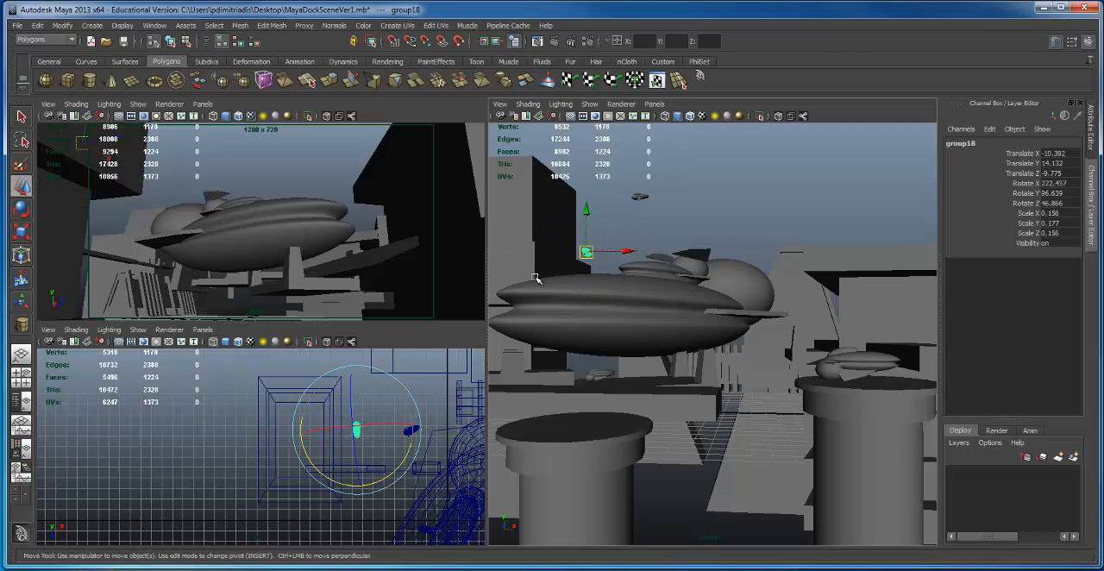
pyautogui.moveTo(636, 251); pyautogui.dragTo(645, 250)
# Step: Maximize the perspective view and turn on its Resolution Gate to show the 1280 x 720 frame
pyautogui.press('space')
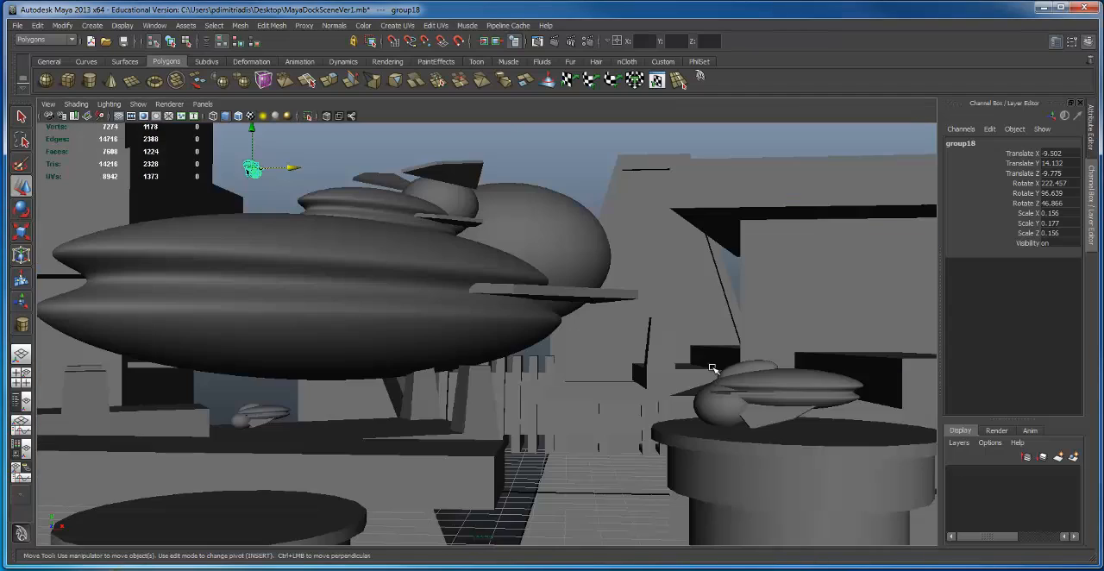
pyautogui.click(48, 103)
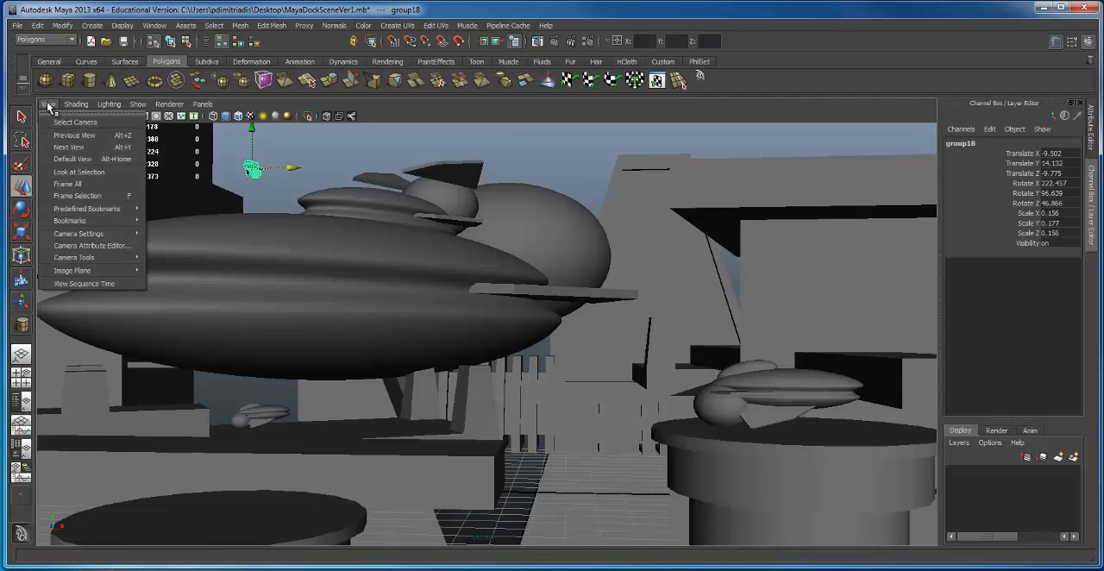
pyautogui.moveTo(93, 221)
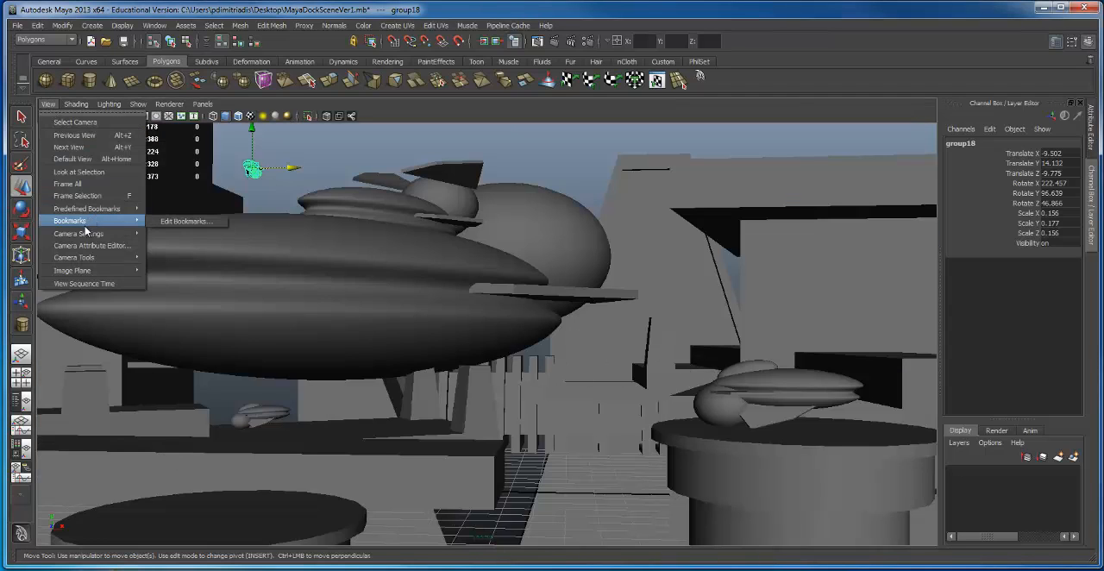
pyautogui.moveTo(104, 251)
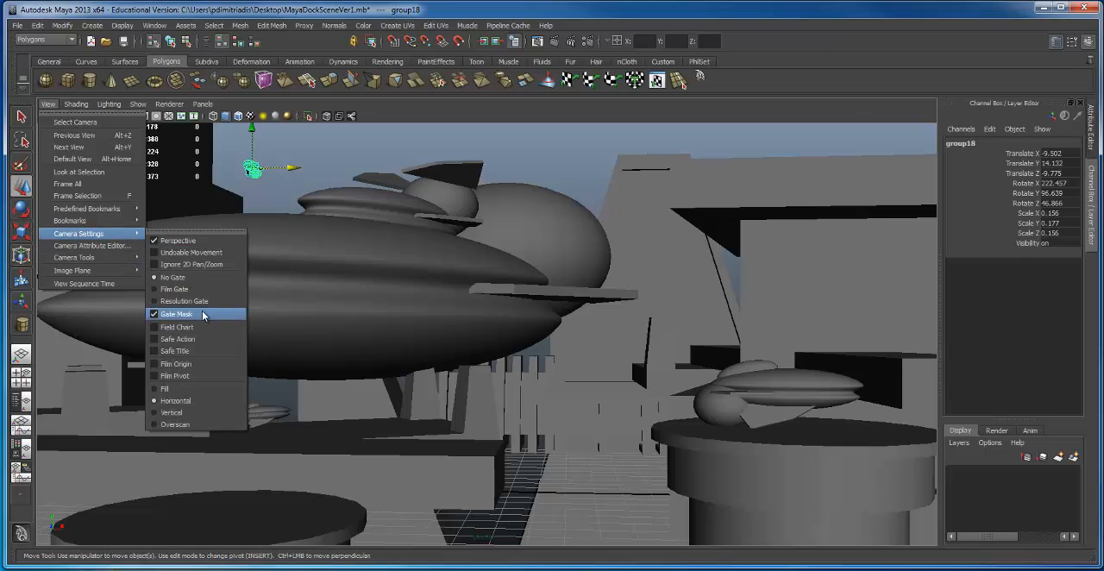
pyautogui.click(202, 301)
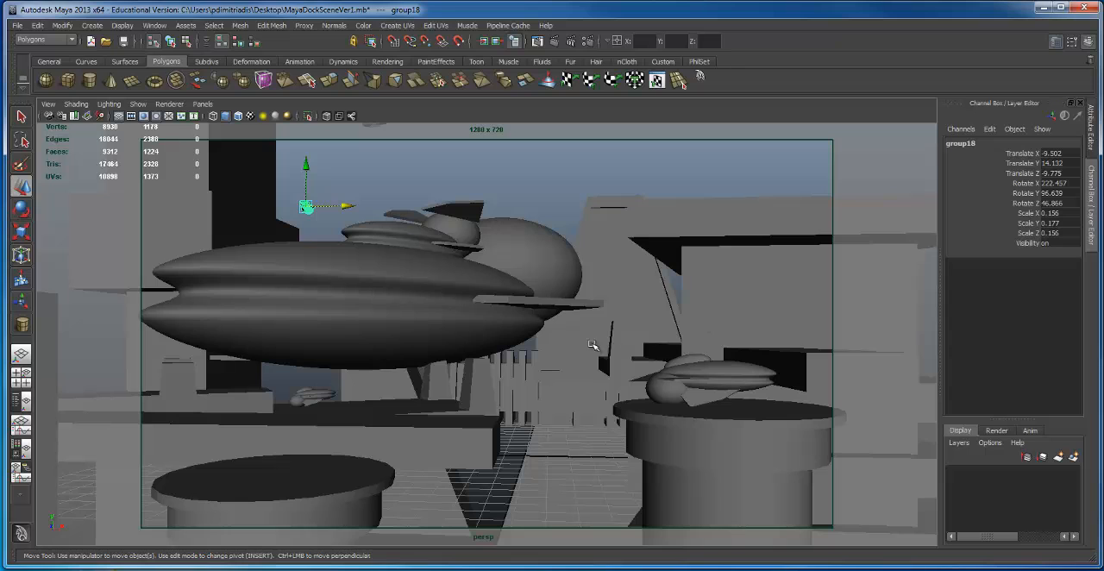
# Step: Shift the large ship to Translate X -9.508 and turn it to Rotate Y 46.435 within the camera frame
pyautogui.click(466, 306)
pyautogui.moveTo(435, 282)
pyautogui.mouseDown()
pyautogui.moveTo(472, 287)
pyautogui.moveTo(446, 280)
pyautogui.mouseUp()
pyautogui.press('e')
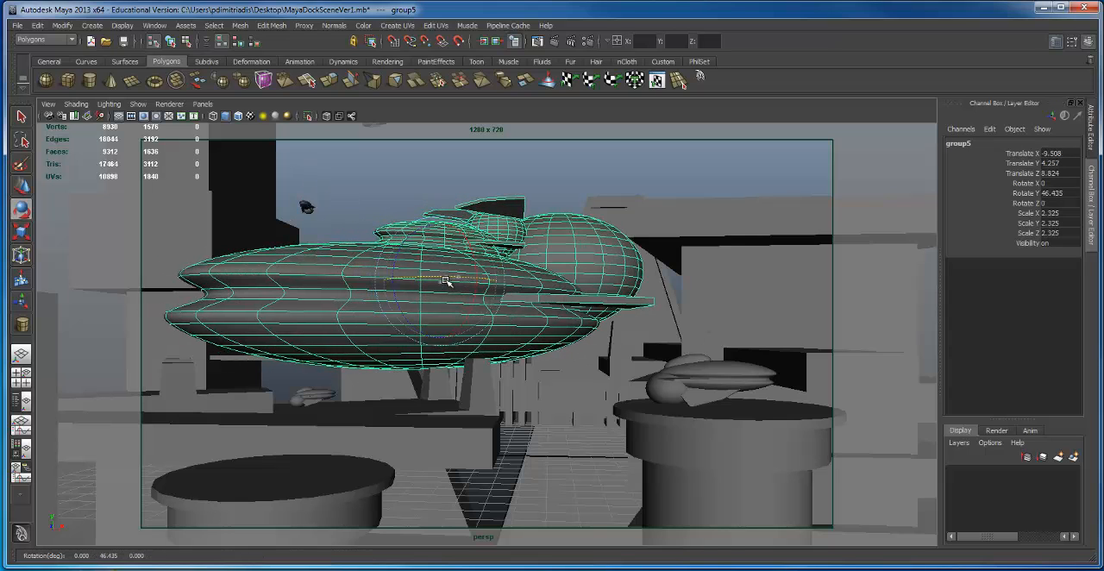
# Step: Reposition the large ship within the camera frame at Translate X -10.065, Y 4.263
pyautogui.keyDown('alt'); pyautogui.moveTo(566, 350); pyautogui.dragTo(624, 353, button='right'); pyautogui.keyUp('alt')
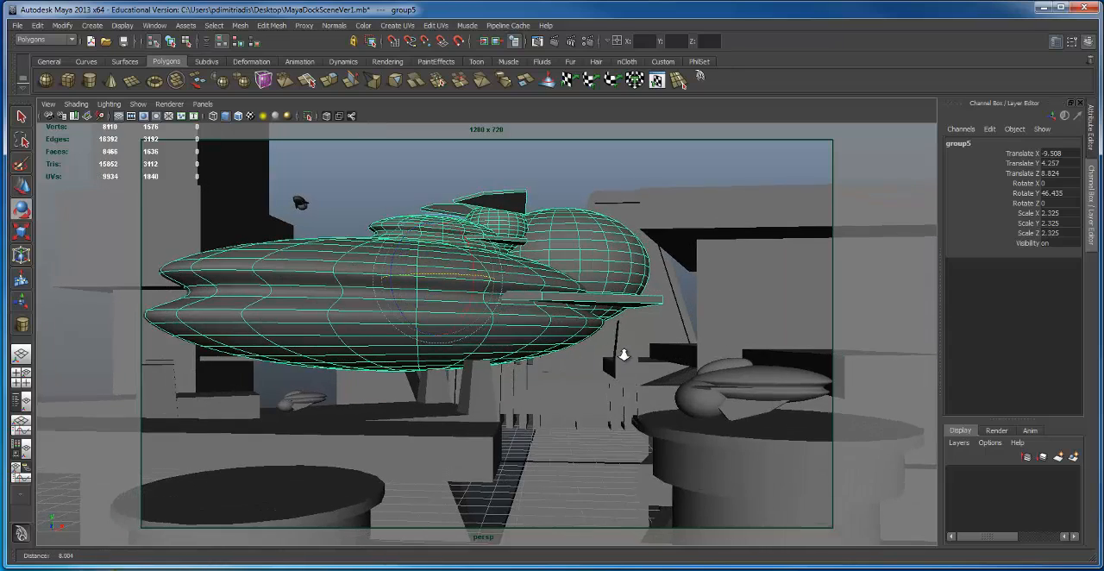
pyautogui.keyDown('alt'); pyautogui.moveTo(623, 353); pyautogui.dragTo(506, 317); pyautogui.keyUp('alt')
pyautogui.press('w')
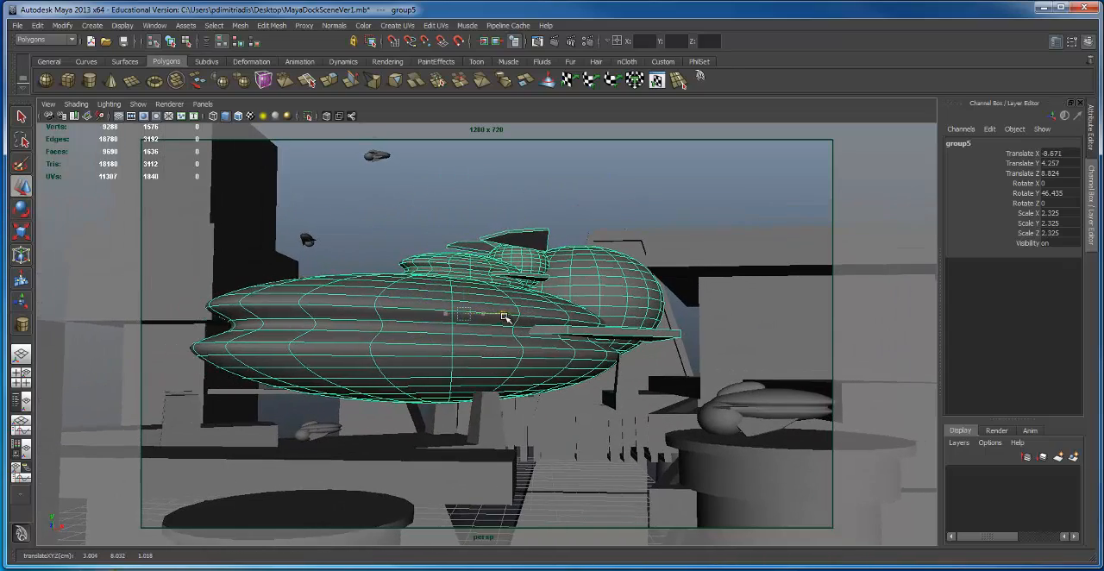
pyautogui.moveTo(464, 273); pyautogui.dragTo(464, 298)
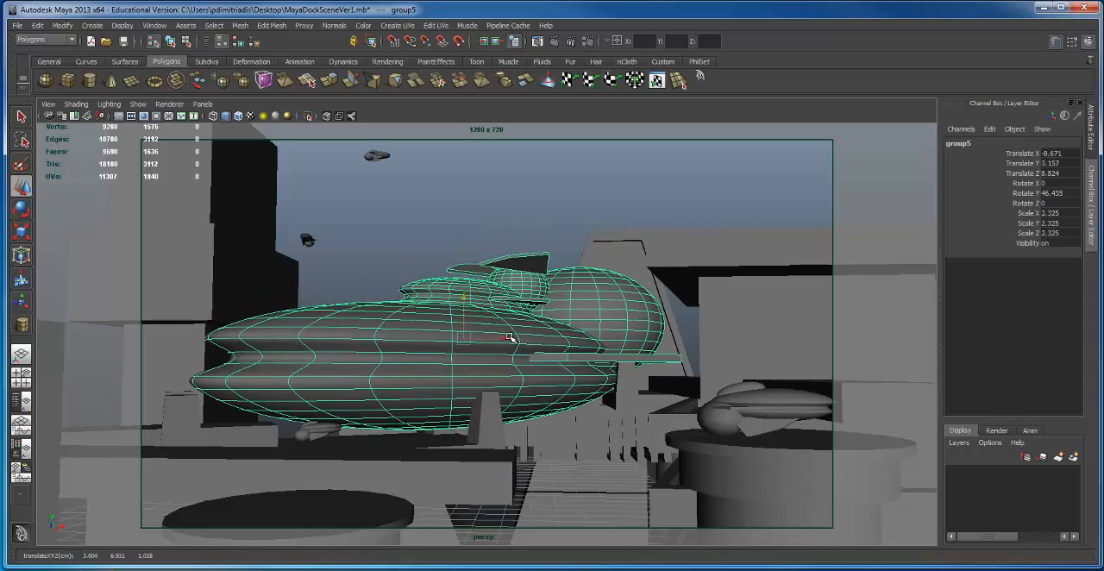
pyautogui.moveTo(510, 338); pyautogui.dragTo(475, 338)
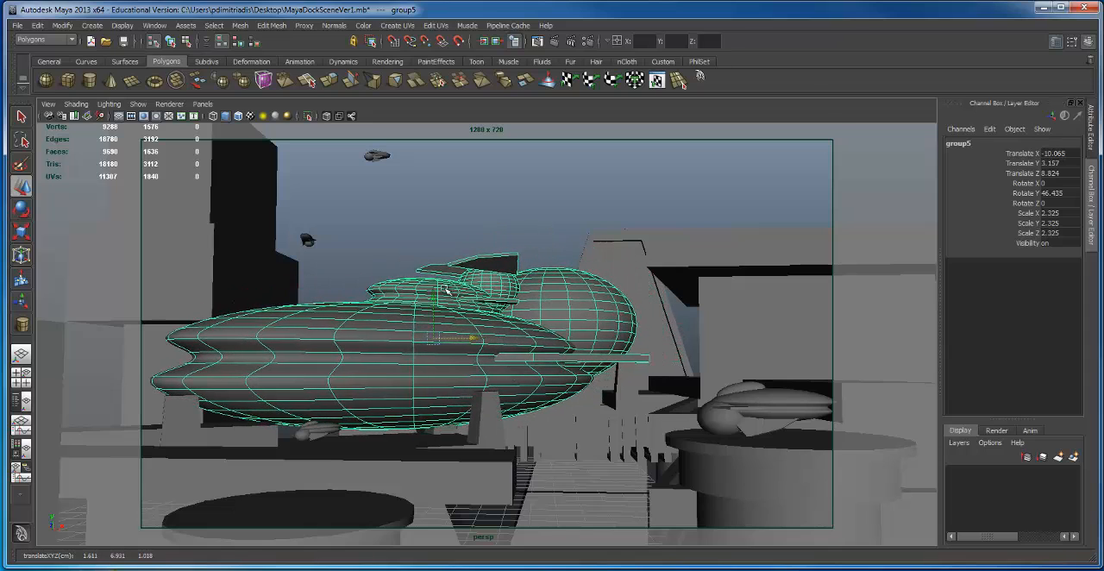
pyautogui.moveTo(433, 298); pyautogui.dragTo(440, 276)
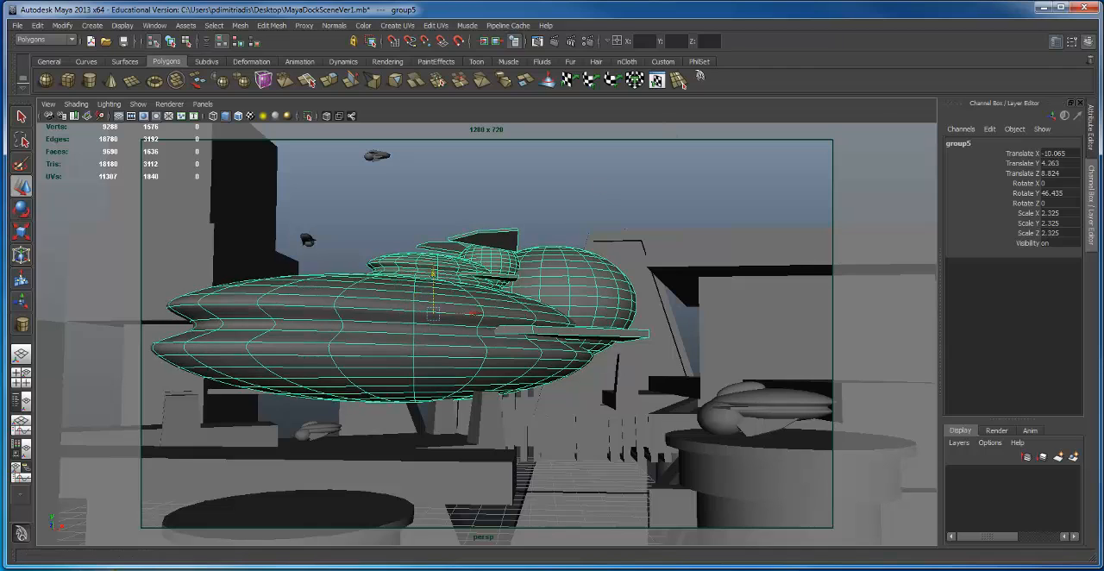
# Step: Render the current frame to check the large ship's placement
pyautogui.click(559, 44)
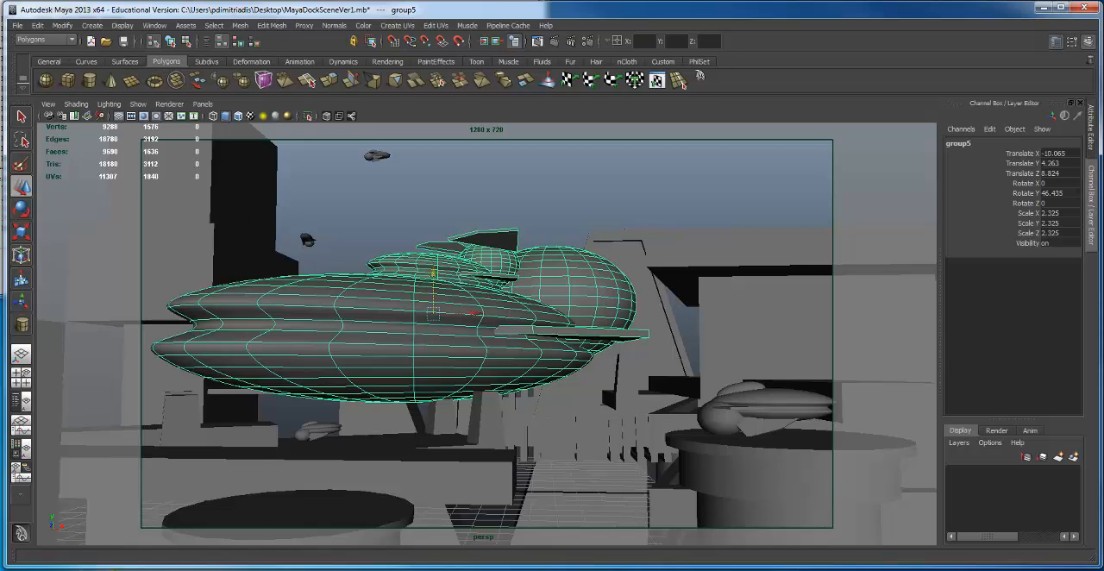
pyautogui.rightClick(139, 443)
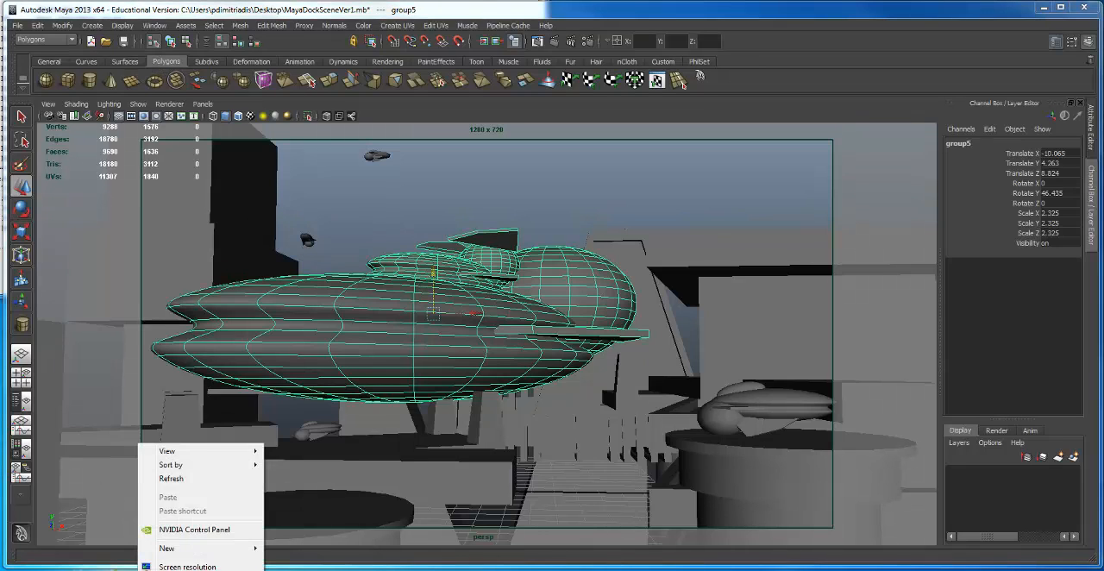
pyautogui.press('Escape')
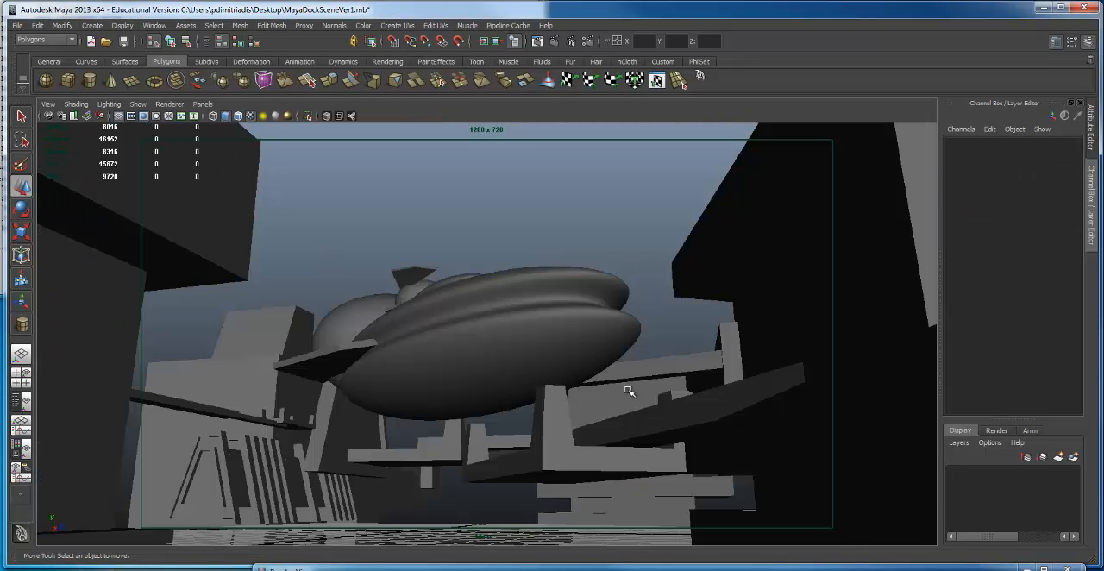
# Step: Reframe the dock from above the foreground platform and lower the large ship to Translate Y 5.095
pyautogui.scroll(-3, 609, 417)
pyautogui.keyDown('alt'); pyautogui.moveTo(584, 389); pyautogui.dragTo(525, 397); pyautogui.keyUp('alt')
pyautogui.keyDown('alt'); pyautogui.moveTo(526, 396); pyautogui.dragTo(687, 383, button='right'); pyautogui.keyUp('alt')
pyautogui.keyDown('alt'); pyautogui.moveTo(686, 383); pyautogui.dragTo(428, 333); pyautogui.keyUp('alt')
pyautogui.keyDown('alt'); pyautogui.moveTo(391, 407); pyautogui.dragTo(341, 438); pyautogui.keyUp('alt')
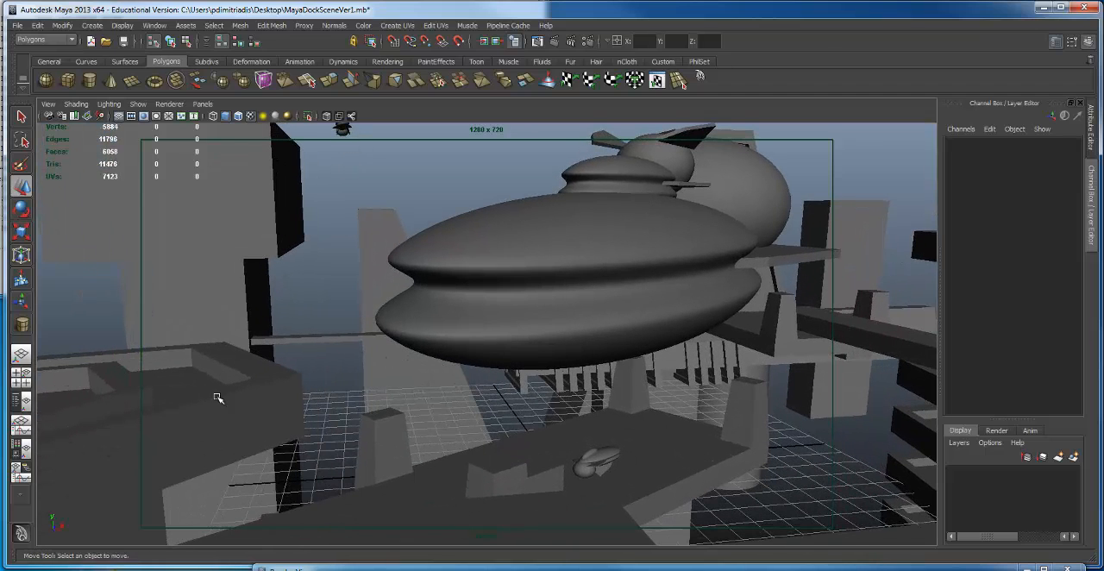
pyautogui.click(711, 258)
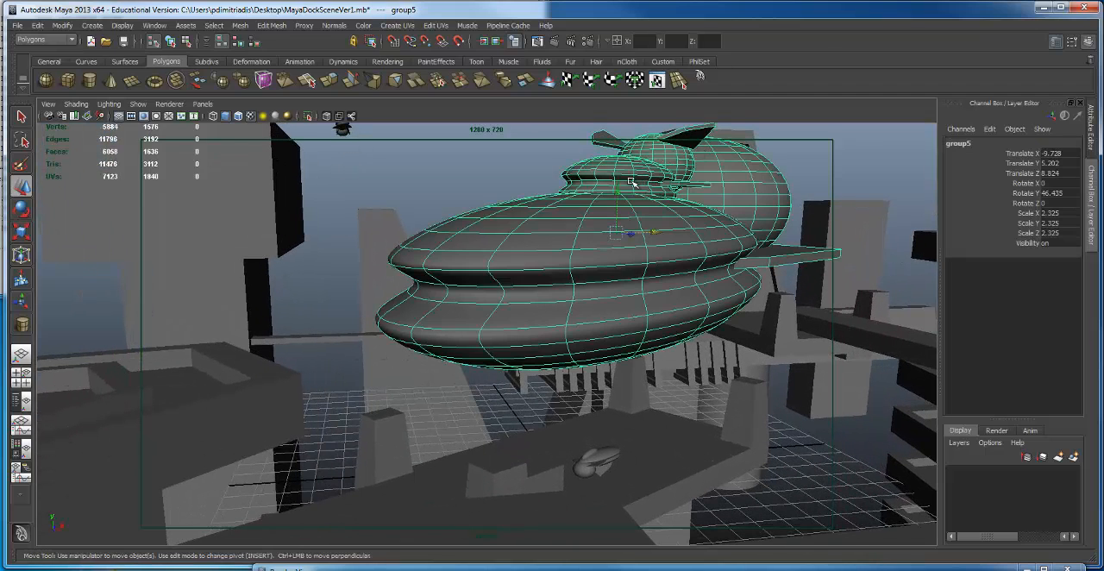
pyautogui.moveTo(632, 182); pyautogui.dragTo(635, 192)
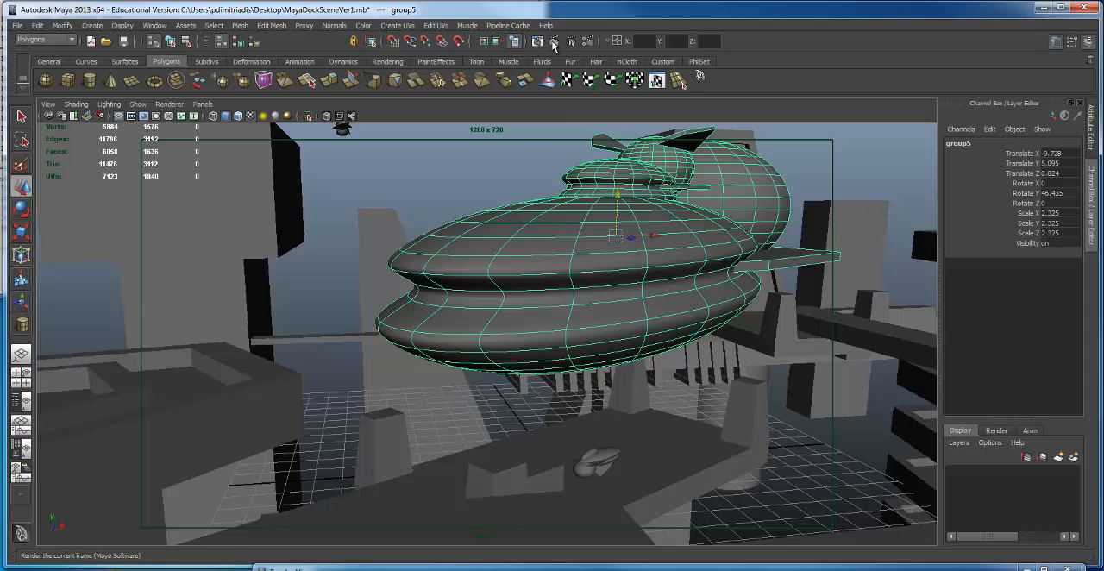
# Step: Render the current frame through the Main camera, keep the image in the Render View, and move that window out of the way
pyautogui.click(554, 42)
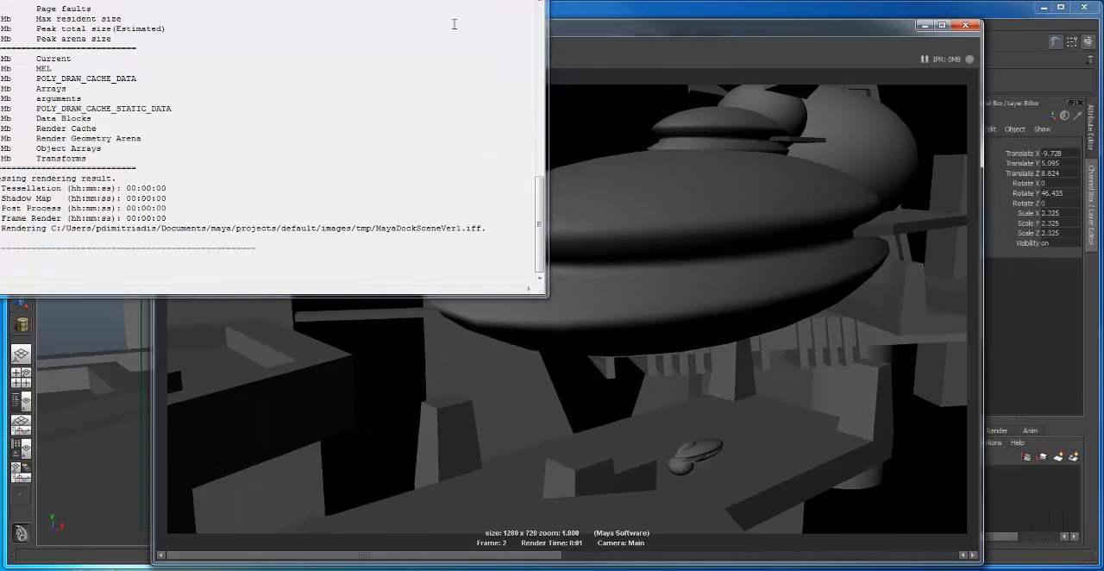
pyautogui.moveTo(483, 1); pyautogui.dragTo(212, 219)
pyautogui.click(220, 218)
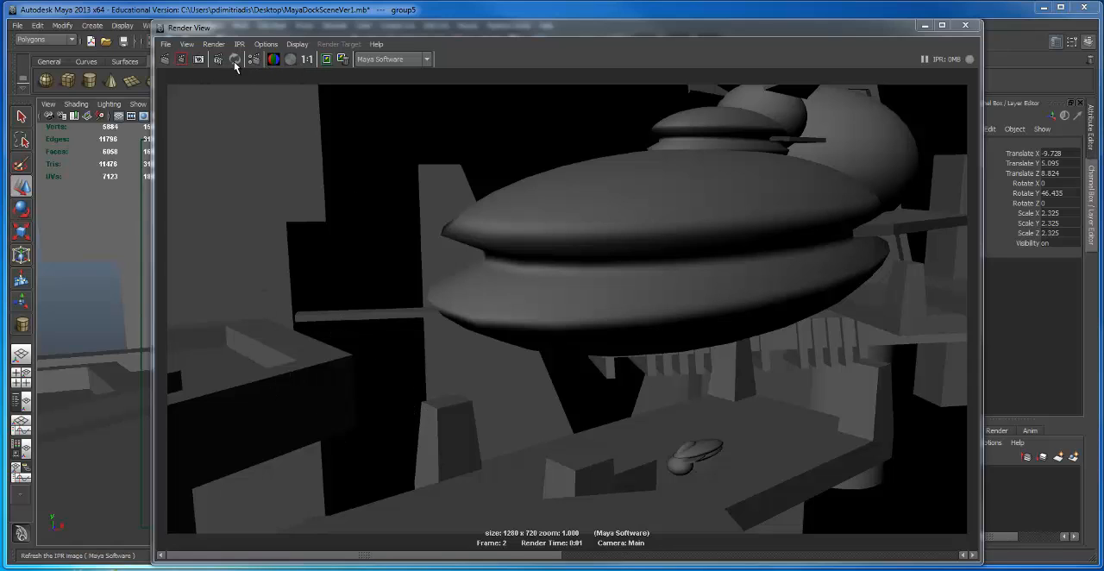
pyautogui.click(328, 61)
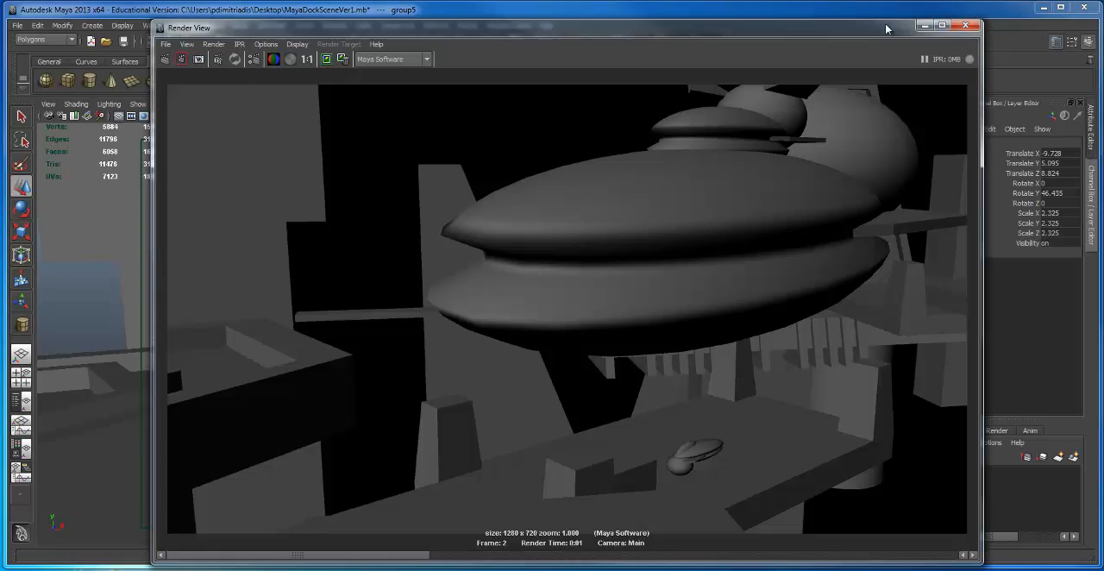
pyautogui.moveTo(868, 29); pyautogui.dragTo(749, 569)
# Step: Shift the foreground dock platform group to Translate X -22.033
pyautogui.click(240, 400)
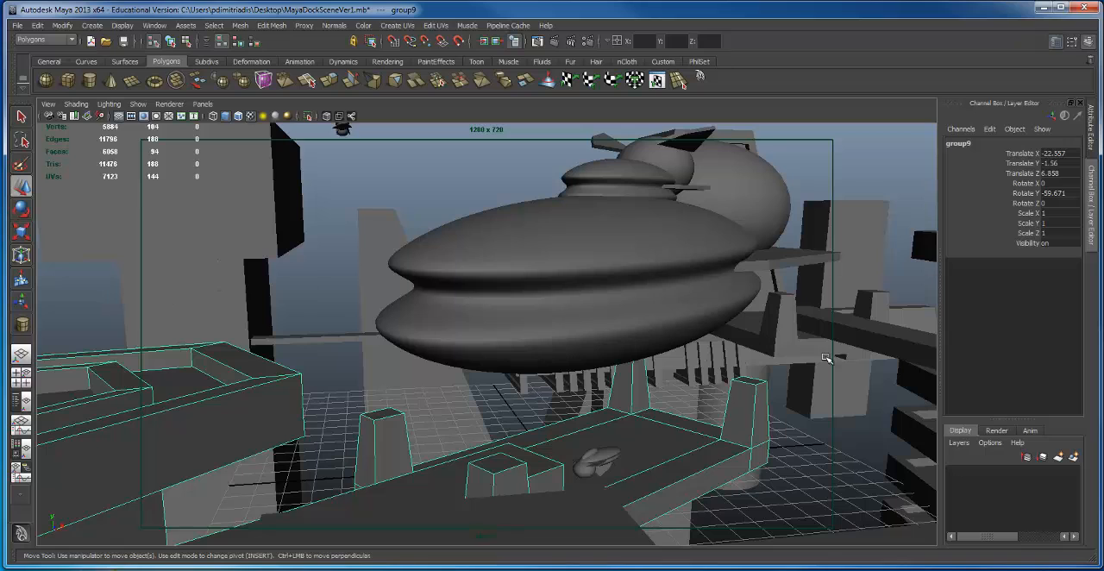
pyautogui.press('space')
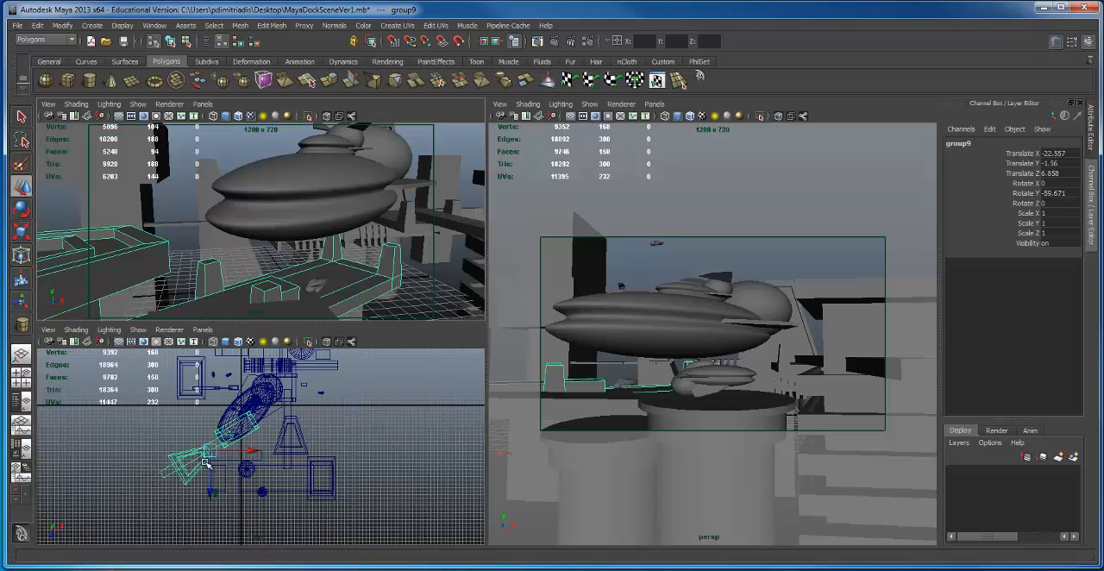
pyautogui.moveTo(247, 449)
pyautogui.mouseDown()
pyautogui.moveTo(263, 454)
pyautogui.moveTo(253, 453)
pyautogui.mouseUp()
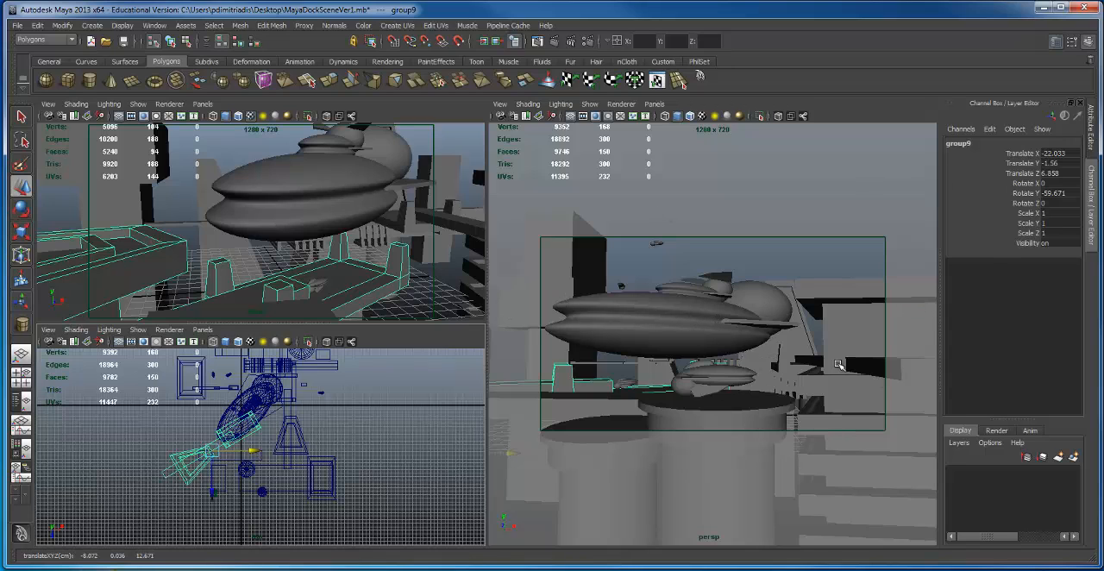
# Step: Maximize the perspective view and raise the distant small ship to Translate Y 15.597
pyautogui.keyDown('alt'); pyautogui.moveTo(783, 321); pyautogui.dragTo(659, 100); pyautogui.keyUp('alt')
pyautogui.press('space')
pyautogui.keyDown('alt'); pyautogui.moveTo(715, 364); pyautogui.dragTo(534, 237); pyautogui.keyUp('alt')
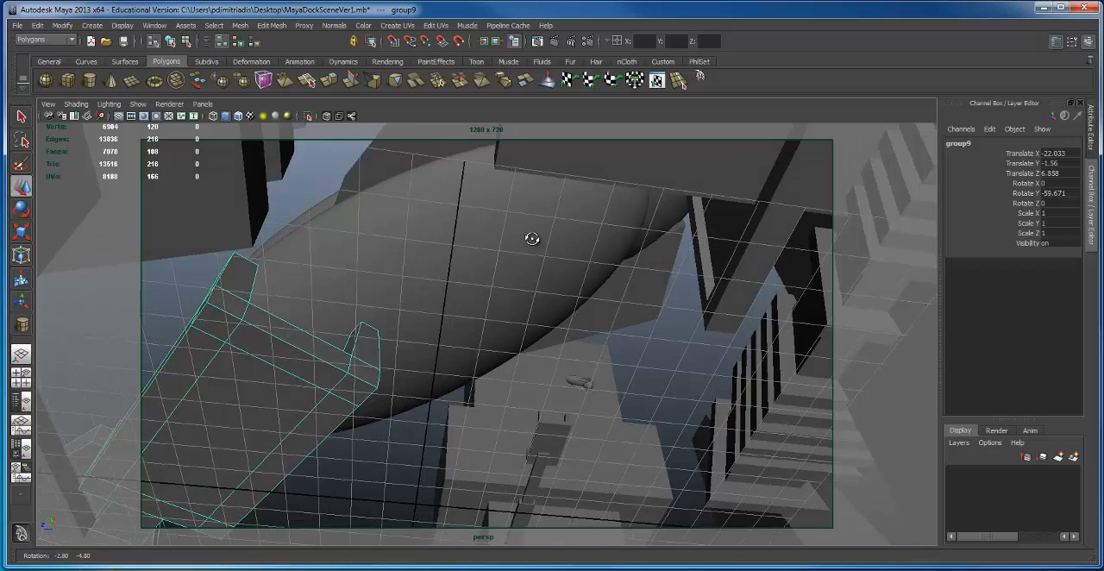
pyautogui.click(578, 382)
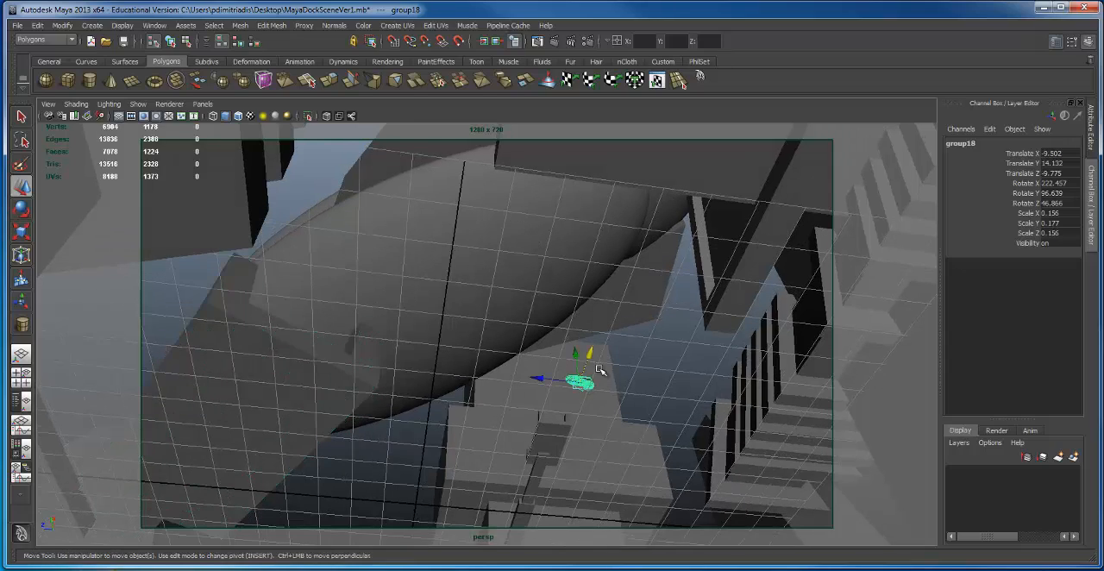
pyautogui.keyDown('alt'); pyautogui.moveTo(581, 388); pyautogui.dragTo(590, 332); pyautogui.keyUp('alt')
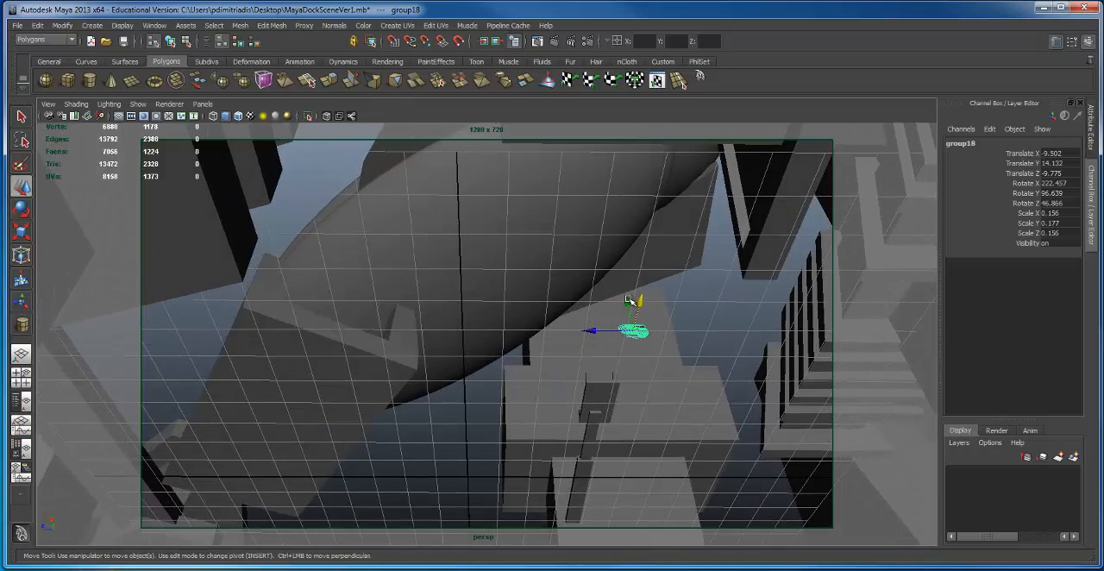
pyautogui.moveTo(626, 302); pyautogui.dragTo(611, 278, button='middle')
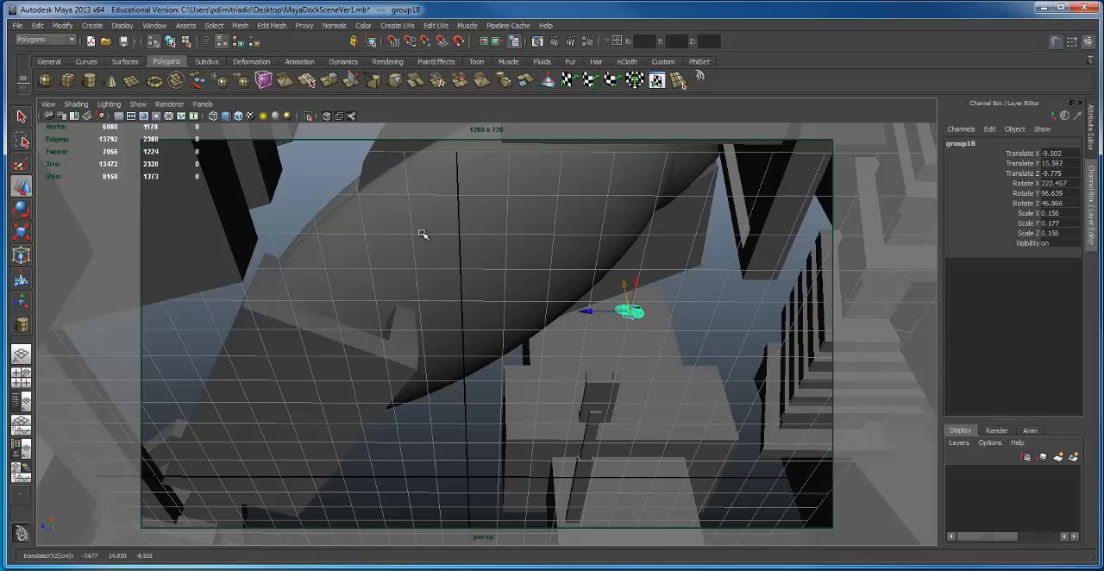
# Step: Duplicate the distant small ship, move the copy close to the camera beside the slatted structure, and rotate it
pyautogui.moveTo(588, 314); pyautogui.dragTo(320, 216)
pyautogui.hotkey('ctrl', 'd')
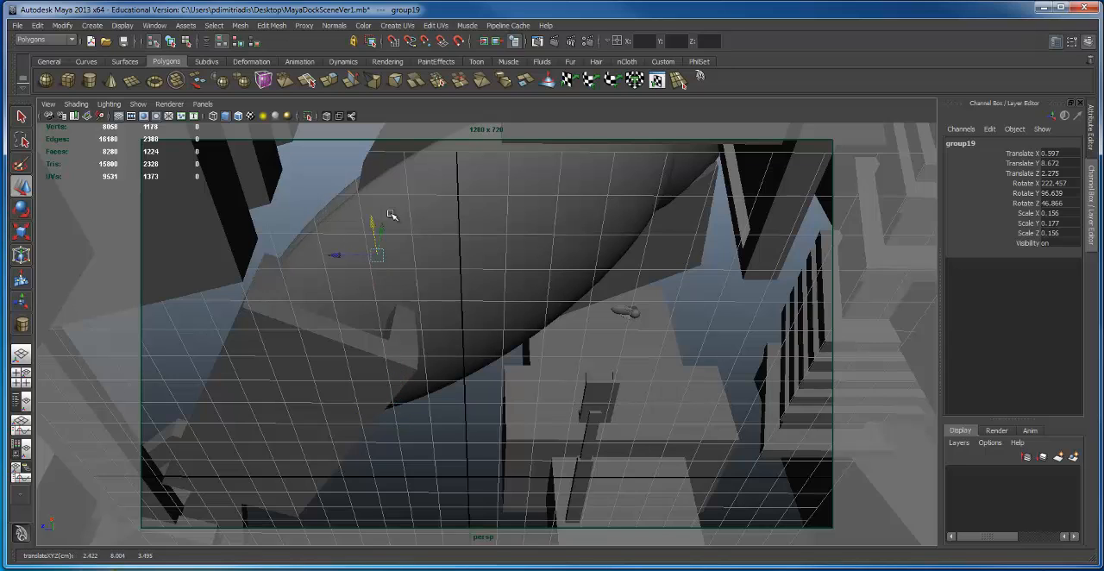
pyautogui.moveTo(387, 230); pyautogui.dragTo(677, 472)
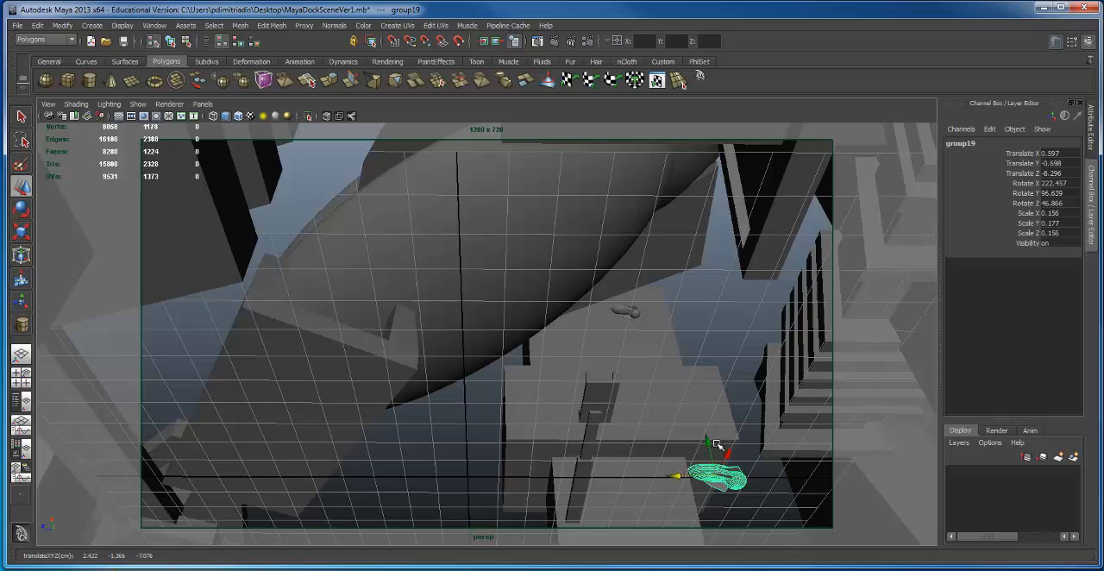
pyautogui.moveTo(735, 384); pyautogui.dragTo(793, 245)
pyautogui.moveTo(765, 295); pyautogui.dragTo(602, 281)
pyautogui.press('e')
pyautogui.moveTo(674, 256); pyautogui.dragTo(839, 315)
pyautogui.press('w')
# Step: Duplicate the nearby small ship, placing the copy at Translate X 1.76, Y 0.525, Z -1.113 with Rotate X 191.843, Y 247.65, Z -6.375
pyautogui.hotkey('ctrl', 'd')
pyautogui.moveTo(782, 290); pyautogui.dragTo(662, 496)
pyautogui.moveTo(651, 454); pyautogui.dragTo(385, 351)
pyautogui.press('e')
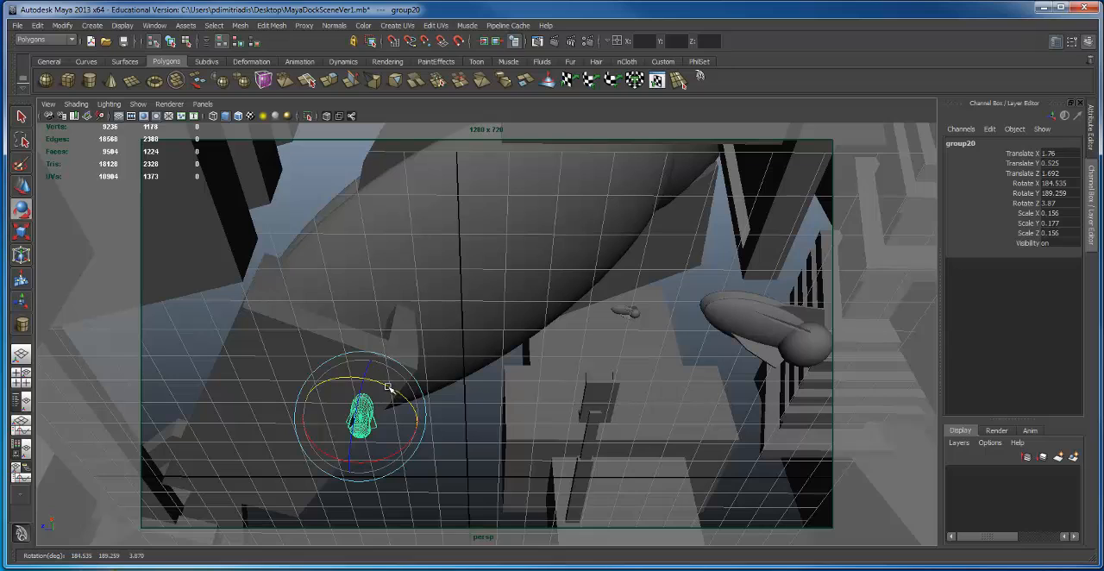
pyautogui.moveTo(389, 388); pyautogui.dragTo(457, 372)
pyautogui.press('w')
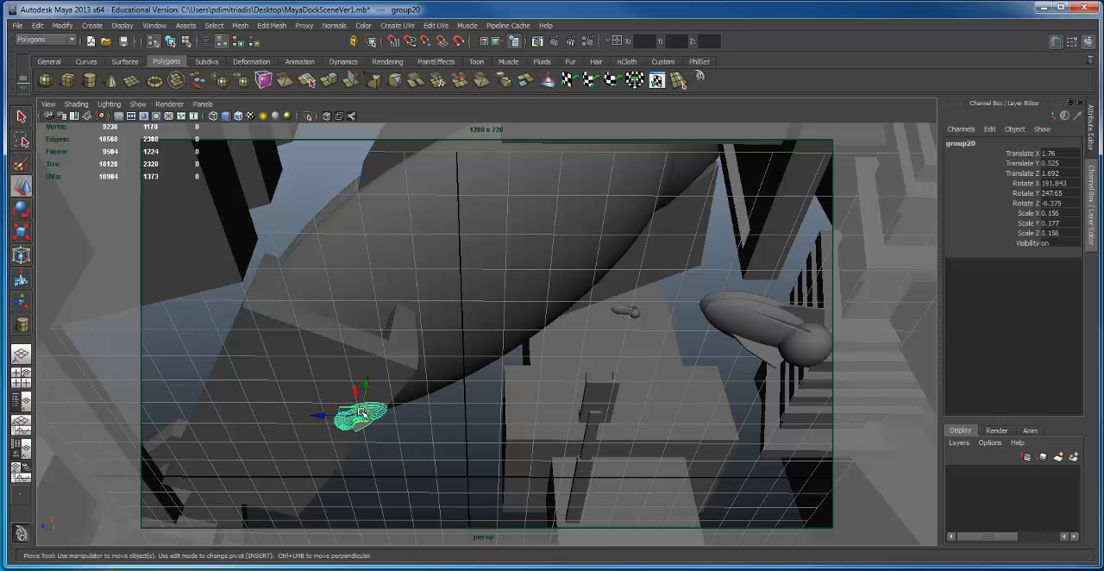
pyautogui.moveTo(330, 415); pyautogui.dragTo(434, 416)
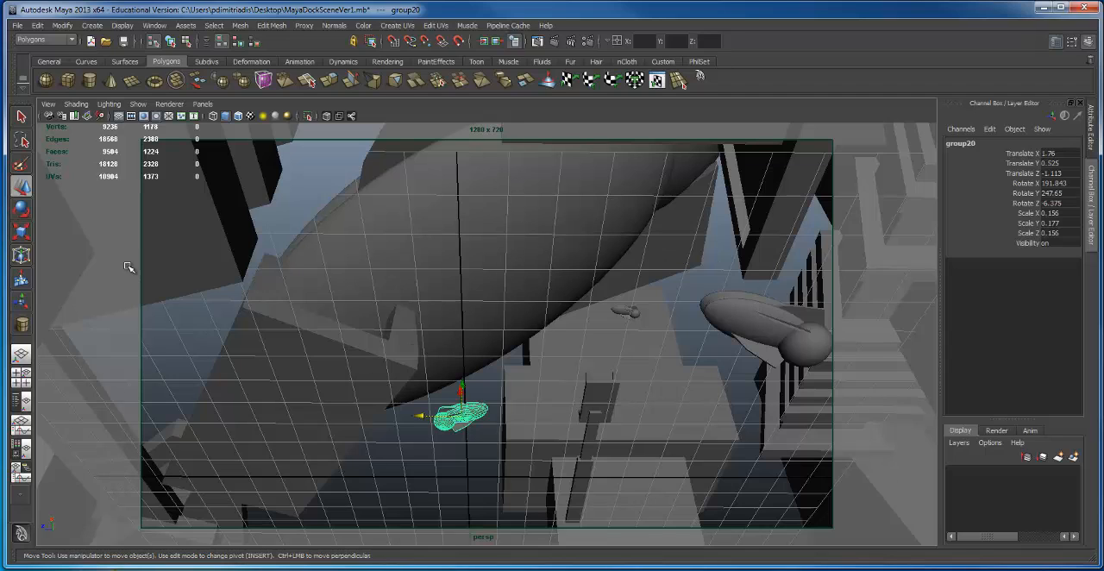
# Step: Duplicate only the pronged platform piece of the foreground dock group and lower the copy to Translate Y -2.201
pyautogui.click(95, 270)
pyautogui.click(321, 412)
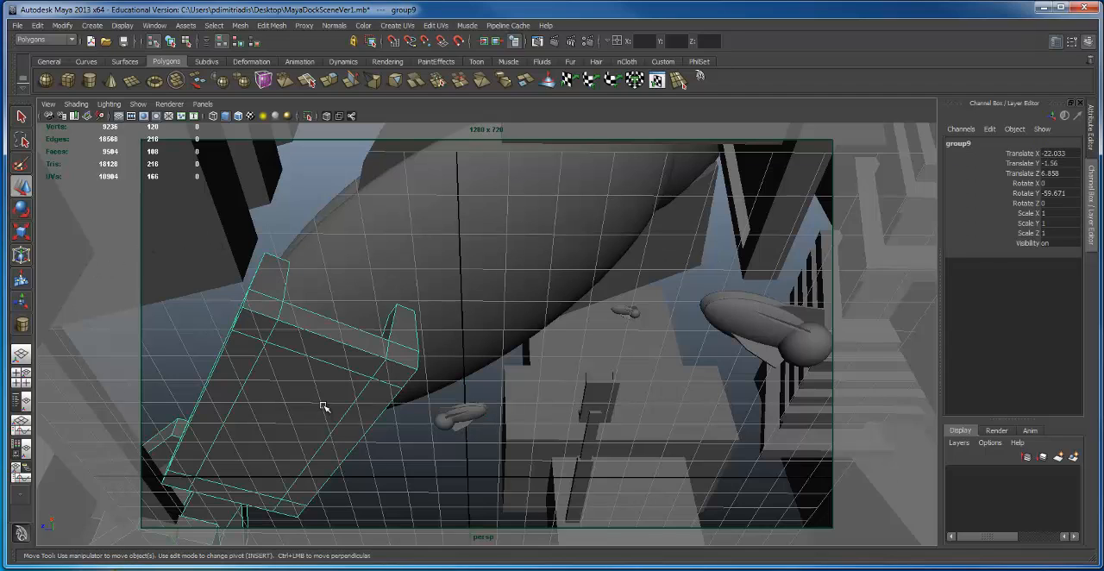
pyautogui.press('F8')
pyautogui.click(321, 406)
pyautogui.hotkey('ctrl', 'd')
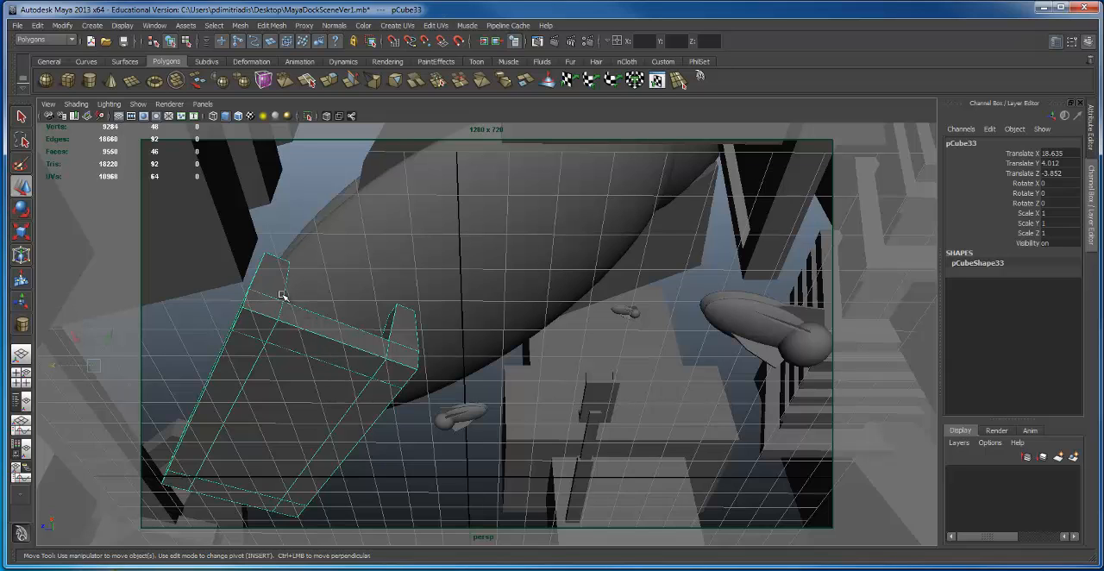
pyautogui.moveTo(111, 342); pyautogui.dragTo(119, 529, button='middle')
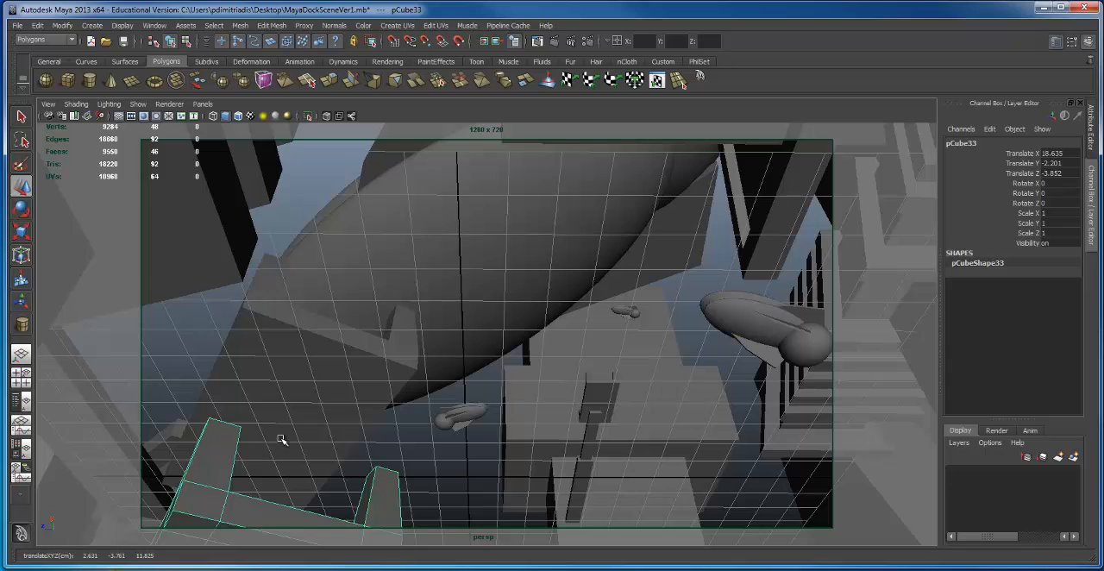
# Step: Turn the copied platform to Rotate Y 63.184 and move it beneath the large ship at Translate X 12.37, Z -15.605
pyautogui.press('space')
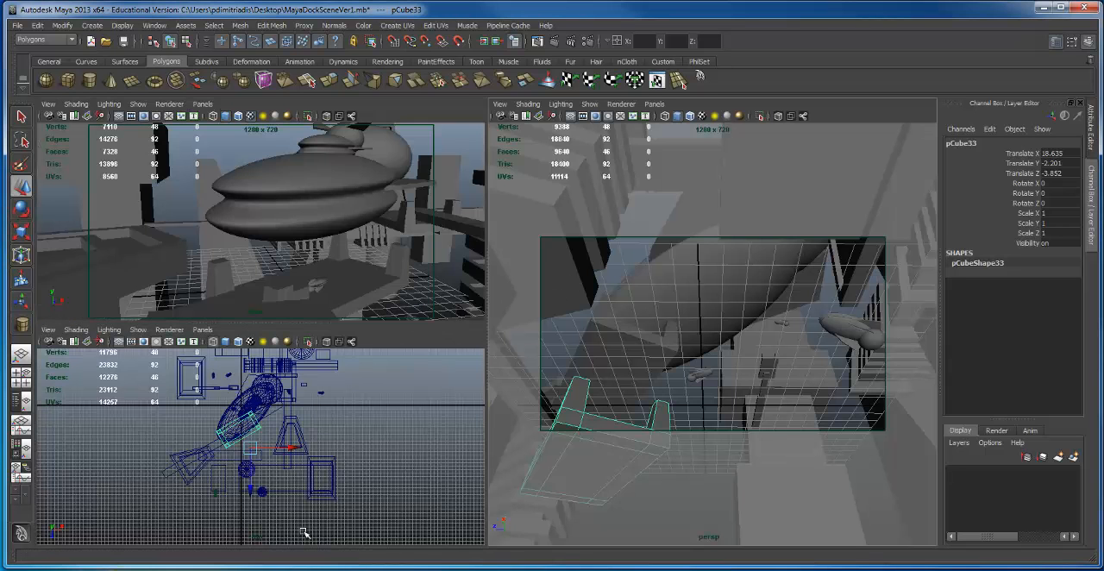
pyautogui.moveTo(262, 480)
pyautogui.mouseDown(button='middle')
pyautogui.moveTo(249, 523)
pyautogui.moveTo(254, 495)
pyautogui.moveTo(272, 487)
pyautogui.moveTo(257, 488)
pyautogui.mouseUp(button='middle')
pyautogui.press('e')
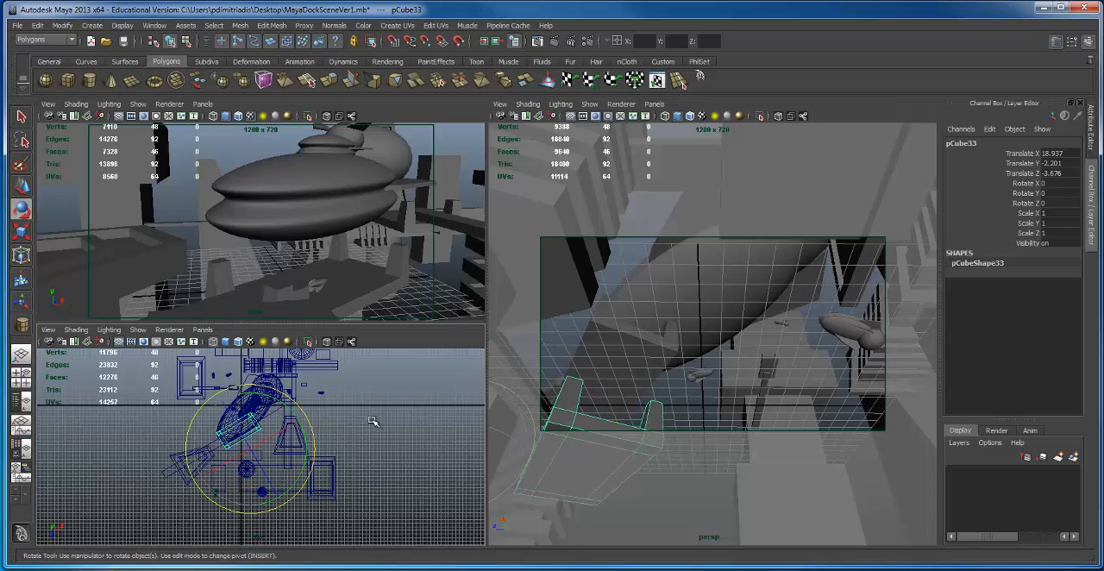
pyautogui.moveTo(303, 440); pyautogui.dragTo(280, 379)
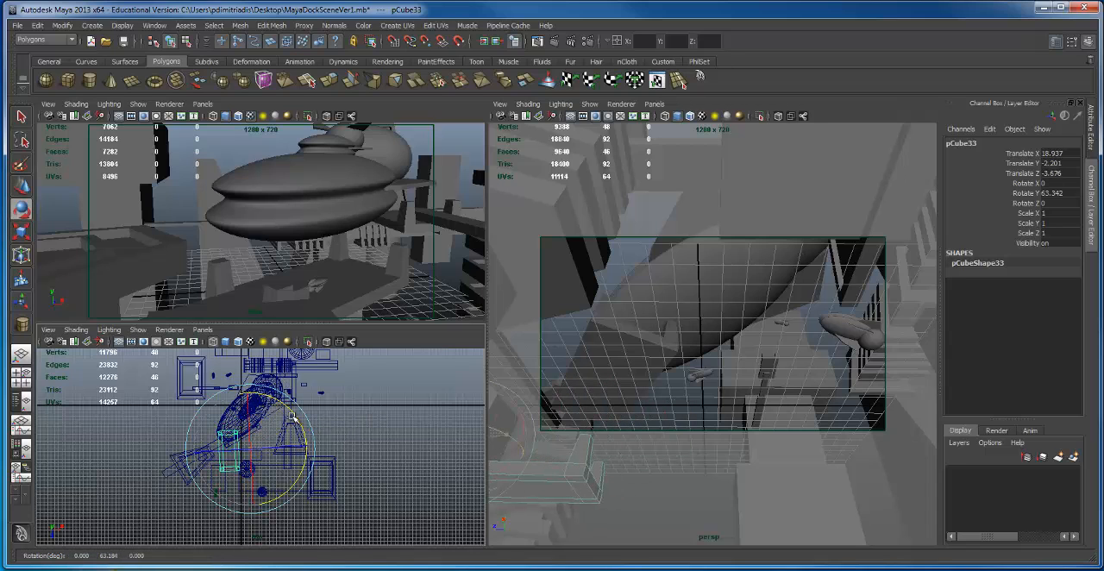
pyautogui.press('w')
pyautogui.moveTo(311, 474); pyautogui.dragTo(282, 442, button='middle')
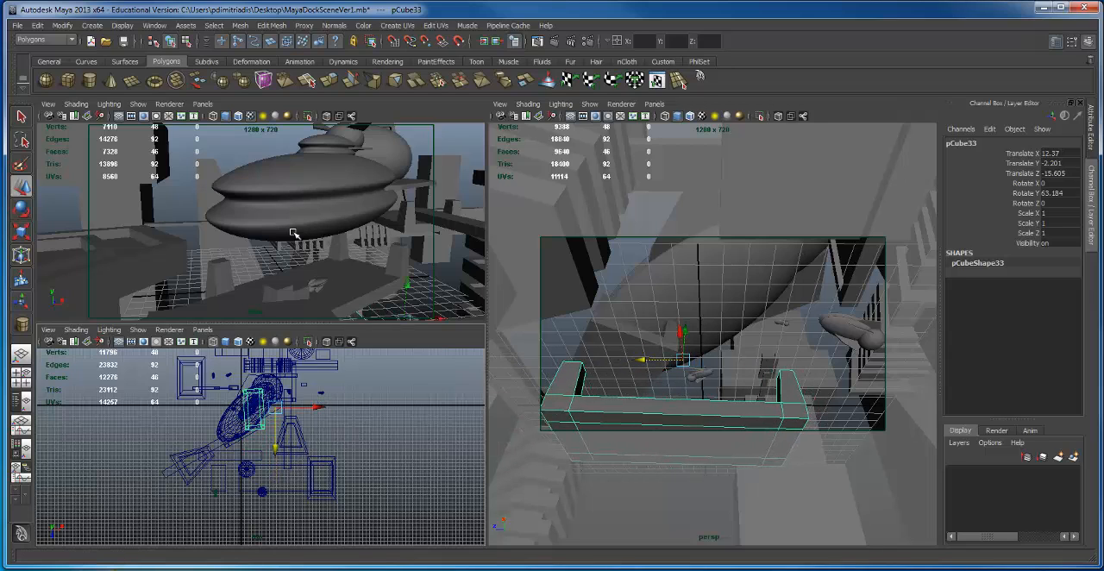
# Step: Reselect the copied platform and lower it to Translate Y -3.341
pyautogui.click(415, 297)
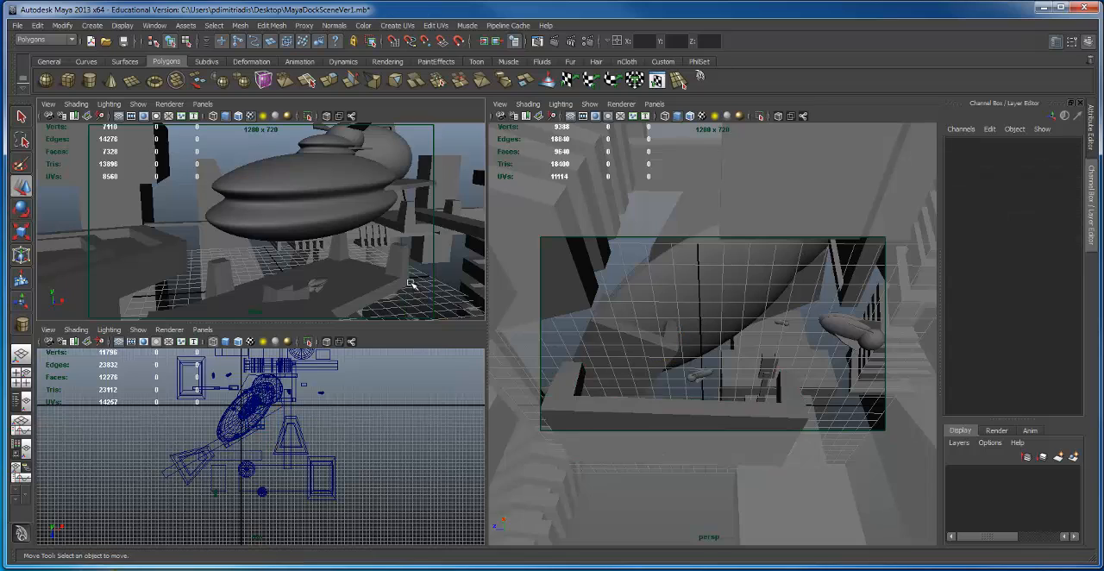
pyautogui.hotkey('ctrl', 'z')
pyautogui.moveTo(408, 282); pyautogui.dragTo(399, 295)
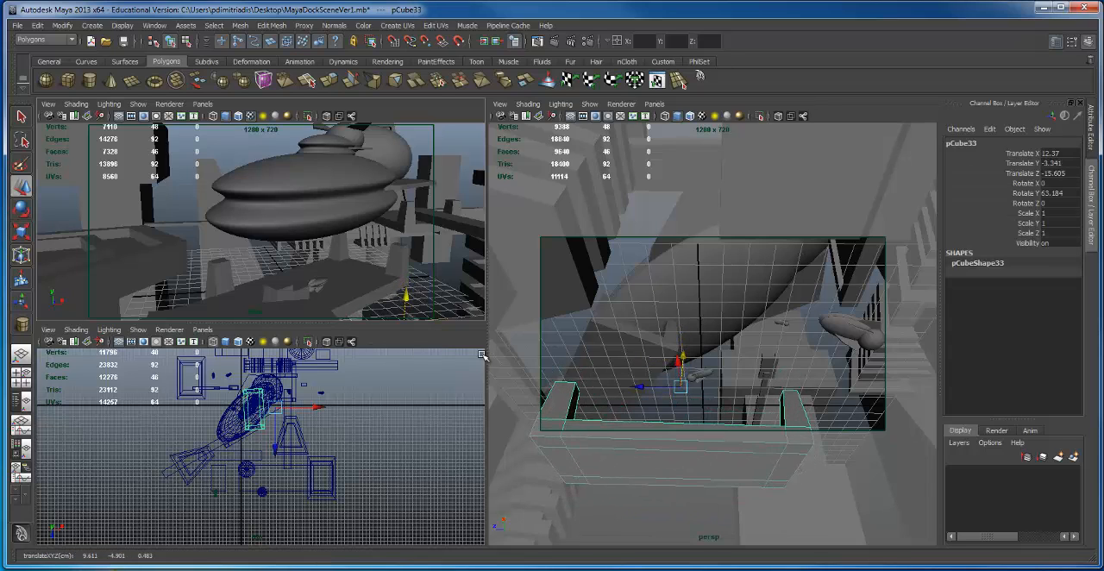
pyautogui.press('space')
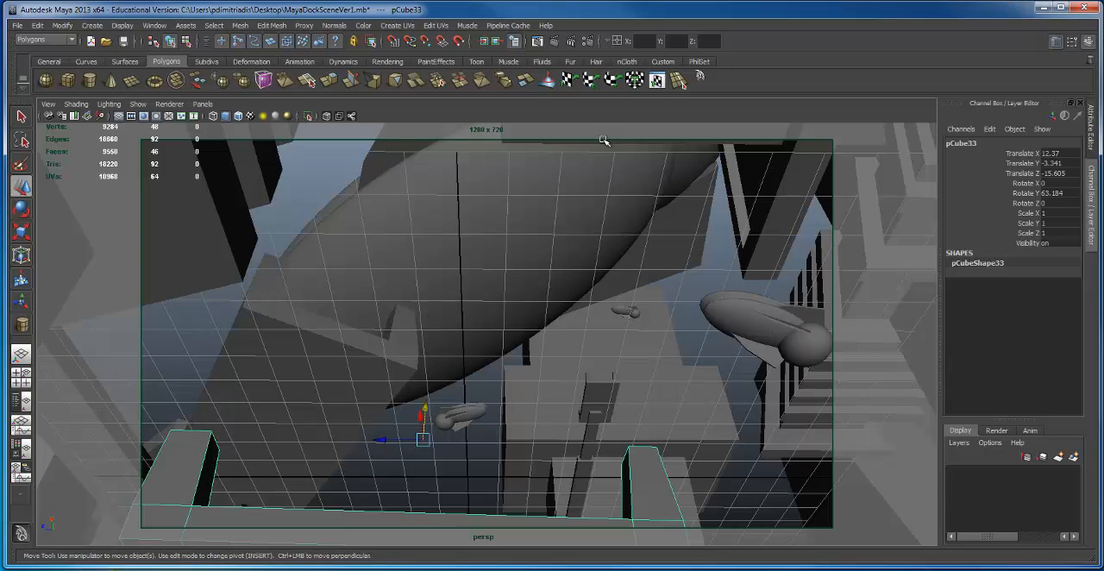
pyautogui.click(352, 261)
pyautogui.moveTo(385, 282)
pyautogui.mouseDown()
pyautogui.moveTo(372, 280)
pyautogui.moveTo(386, 280)
pyautogui.mouseUp()
pyautogui.hotkey('ctrl', 'z')
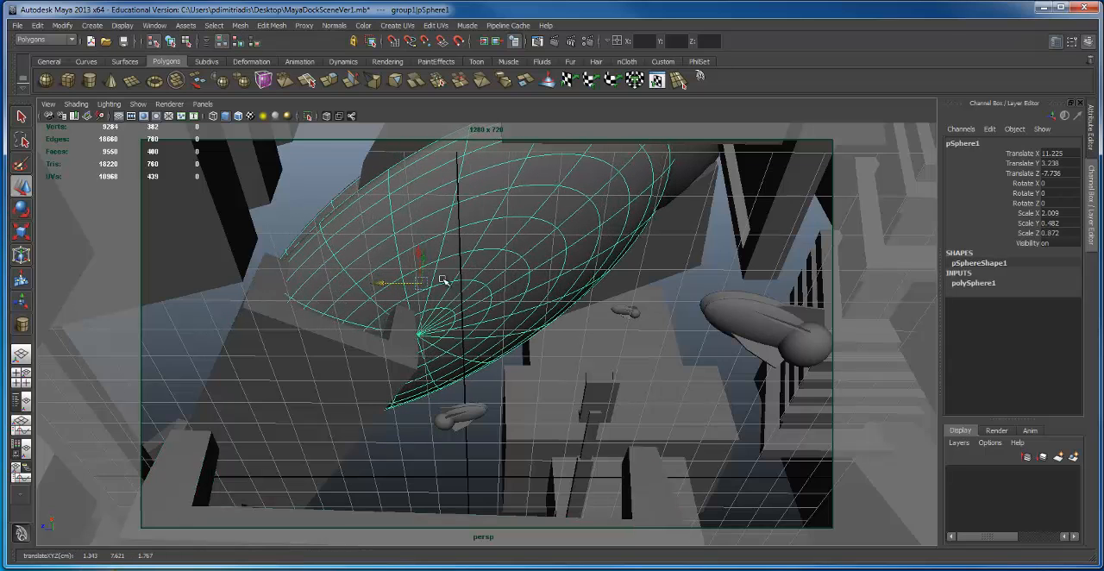
# Step: Scale the whole large ship group uniformly to 2.618 and move it to Translate X -10.073, Y 4.717, Z 9.503
pyautogui.click(494, 264)
pyautogui.press('e')
pyautogui.press('r')
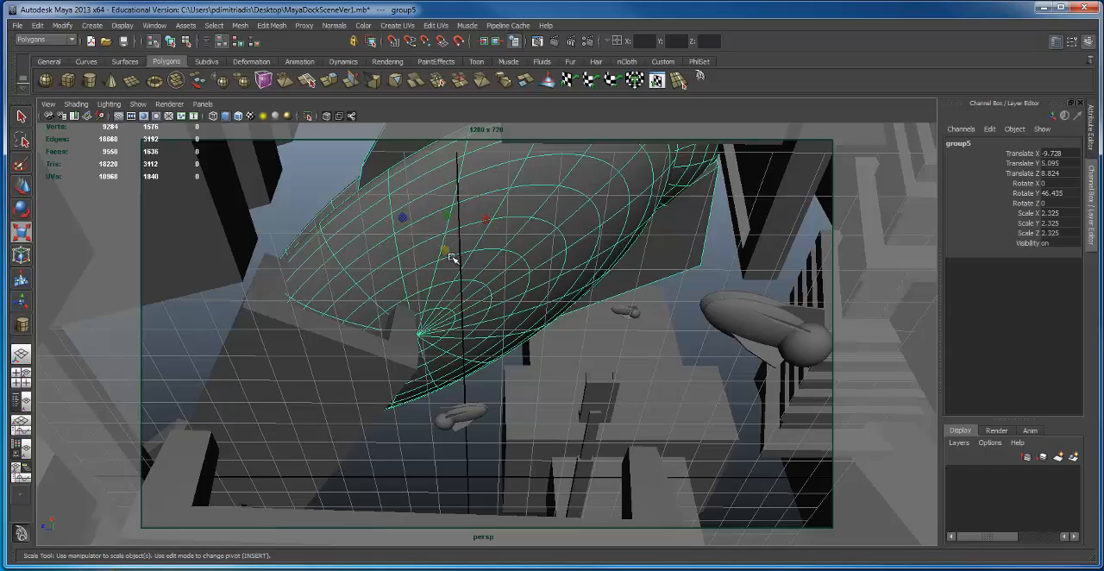
pyautogui.moveTo(443, 251); pyautogui.dragTo(505, 260)
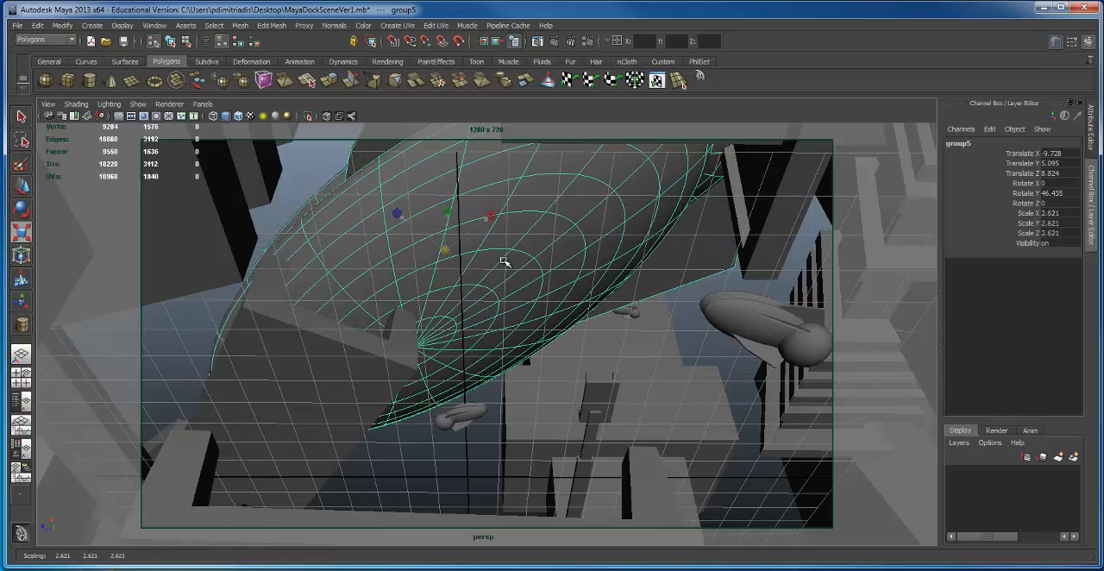
pyautogui.press('w')
pyautogui.moveTo(429, 255)
pyautogui.mouseDown()
pyautogui.moveTo(419, 276)
pyautogui.moveTo(426, 263)
pyautogui.mouseUp()
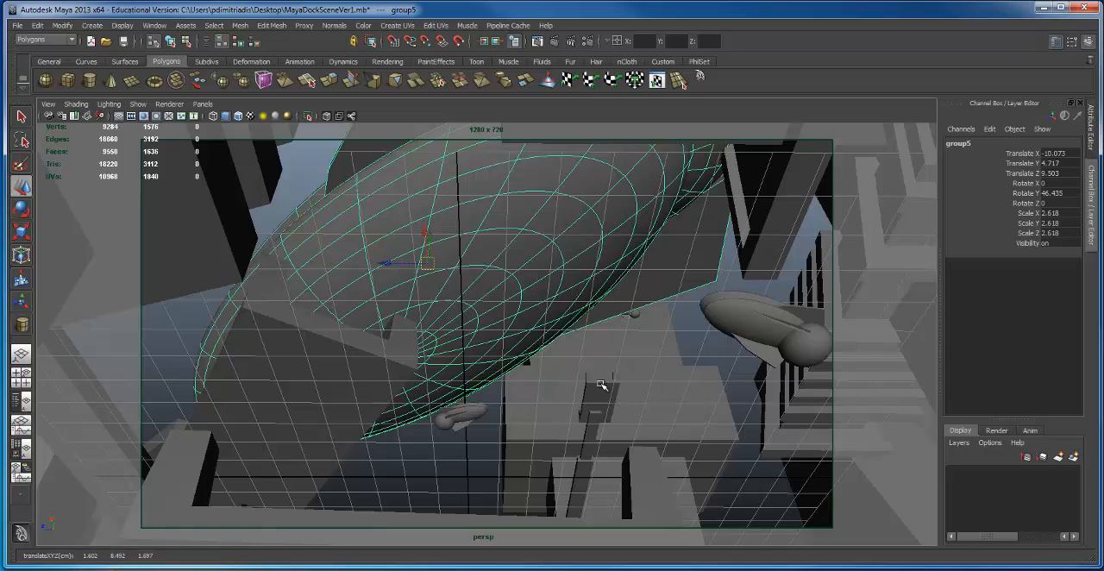
pyautogui.click(229, 376)
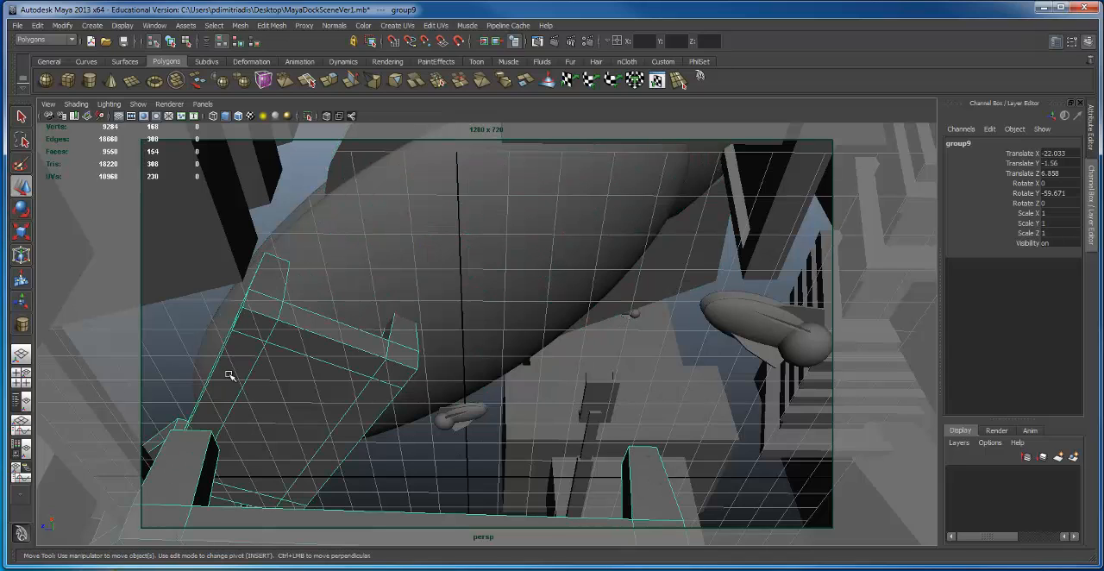
pyautogui.click(456, 267)
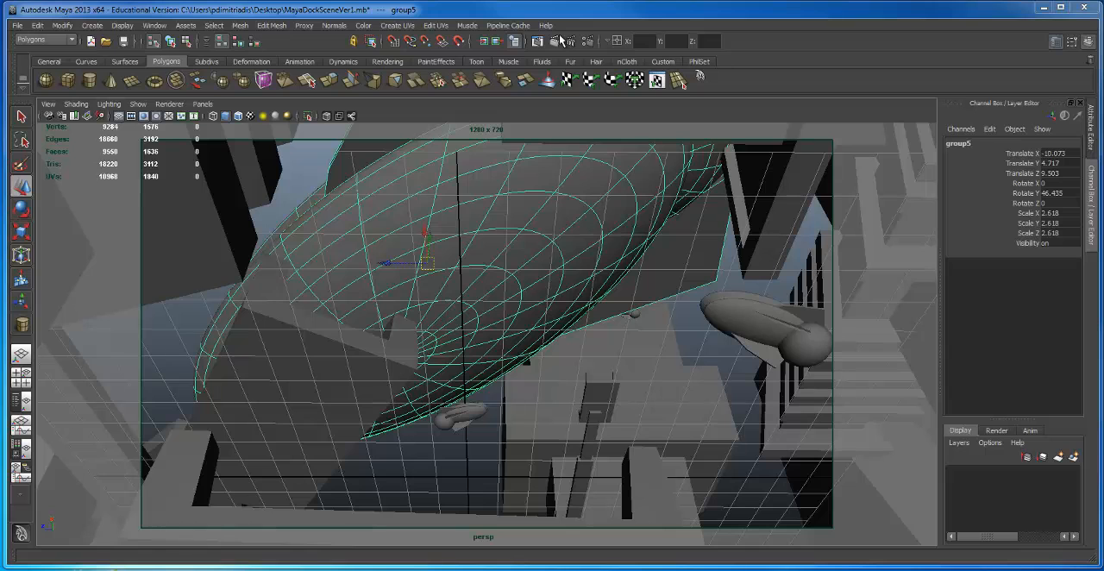
# Step: Test-render the persp camera view with Maya Software and move the render window out of the way
pyautogui.click(515, 569)
pyautogui.moveTo(563, 2); pyautogui.dragTo(525, 49)
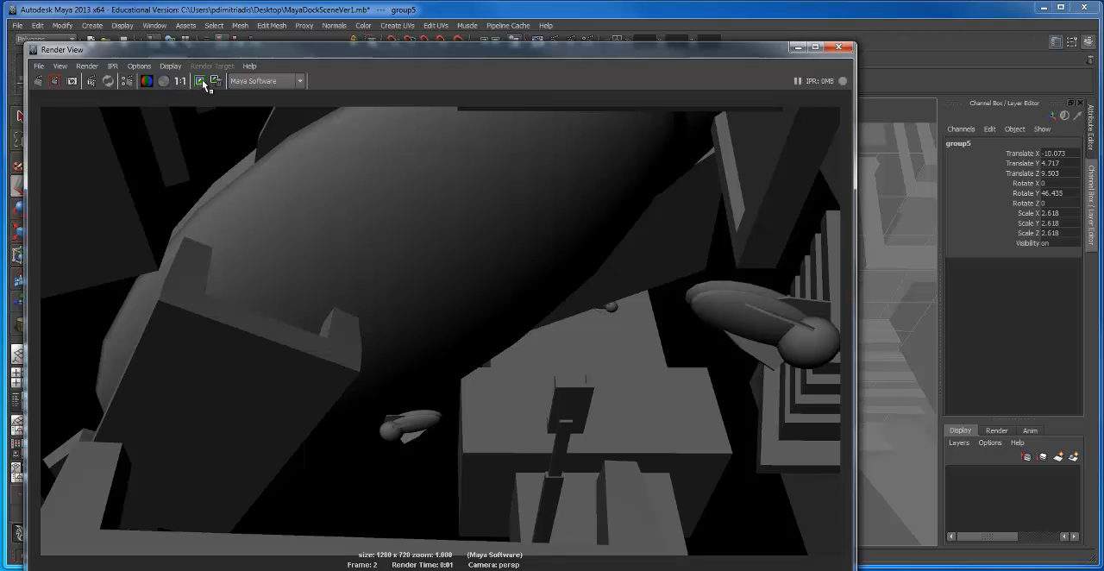
pyautogui.moveTo(354, 56); pyautogui.dragTo(217, 541)
# Step: Show the Outliner beside the perspective view, select the persp camera and display its shape attributes
pyautogui.click(22, 401)
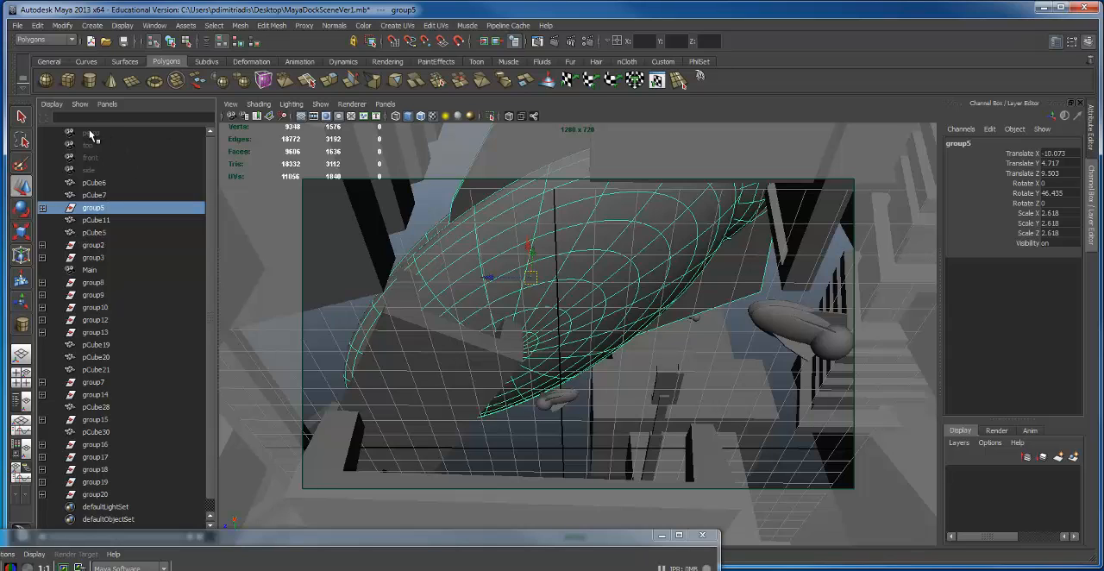
pyautogui.moveTo(577, 537); pyautogui.dragTo(572, 564)
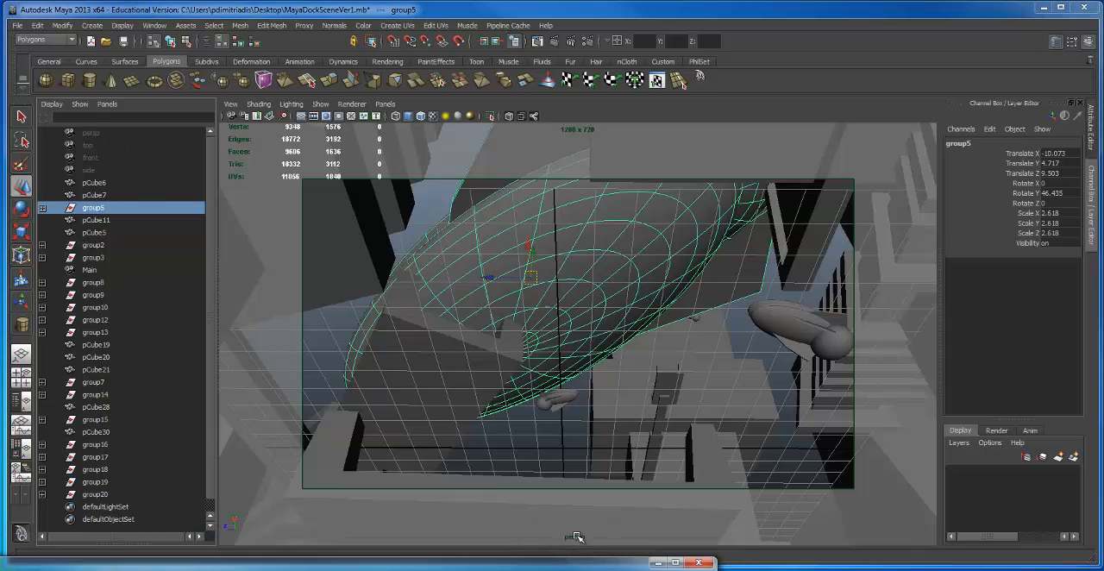
pyautogui.click(86, 133)
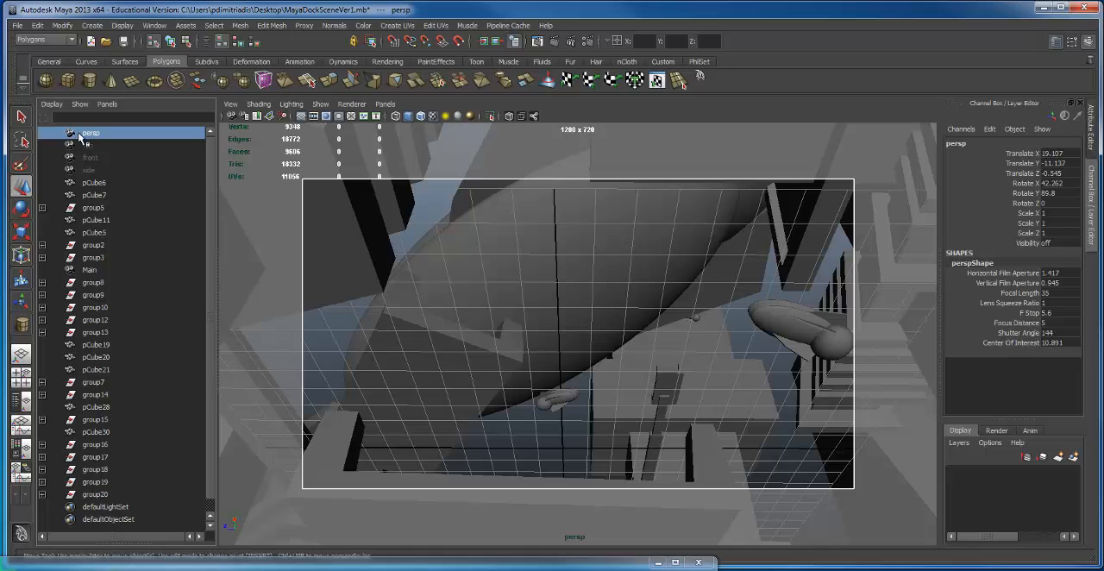
pyautogui.hotkey('ctrl', 'a')
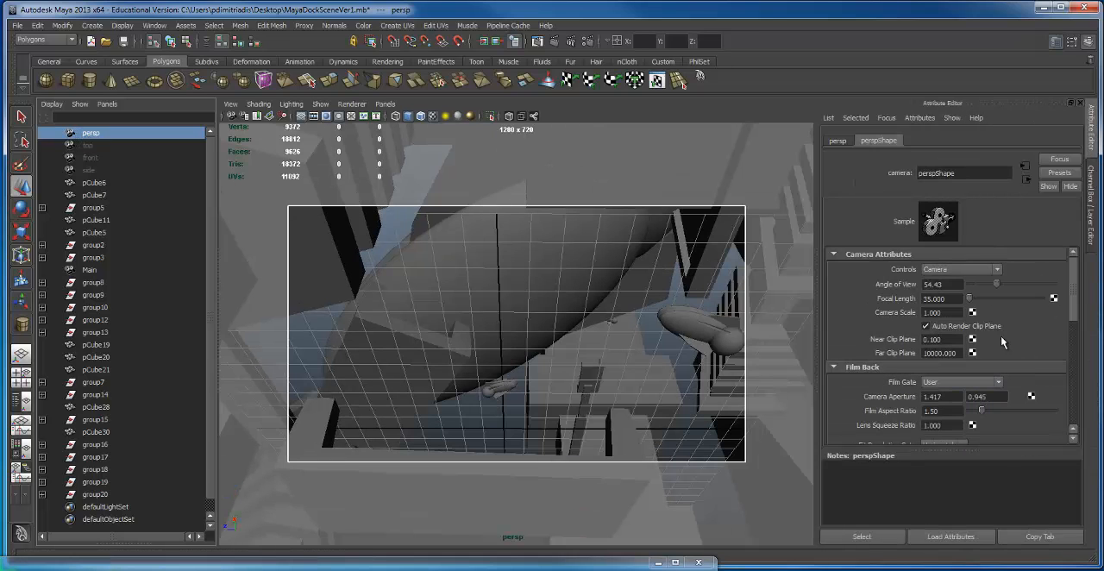
# Step: Set the persp camera's environment background color to white and close its attributes
pyautogui.scroll(-3, 941, 396)
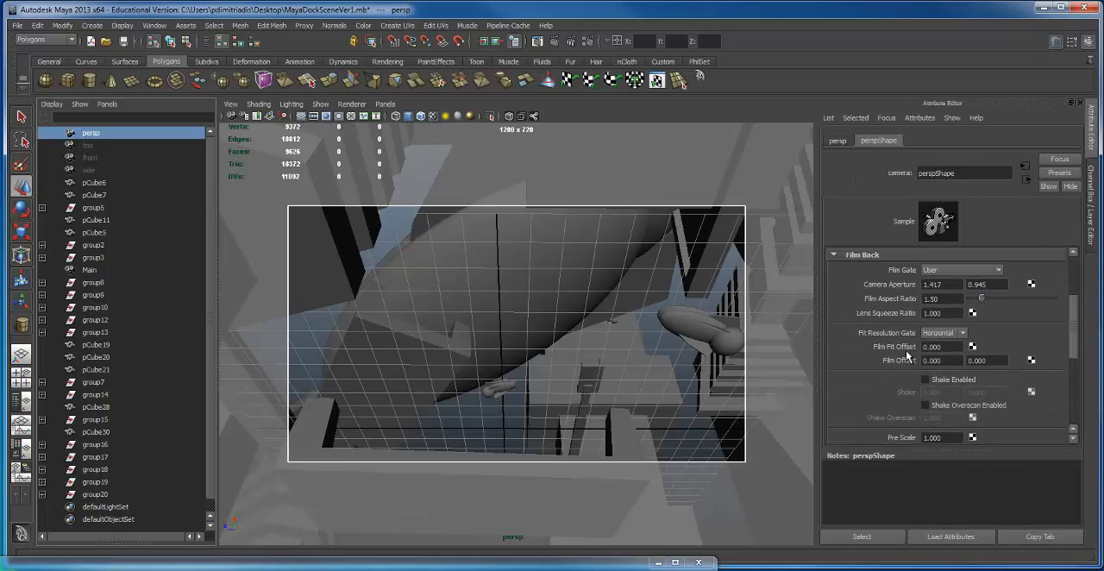
pyautogui.scroll(-3, 907, 354)
pyautogui.click(834, 397)
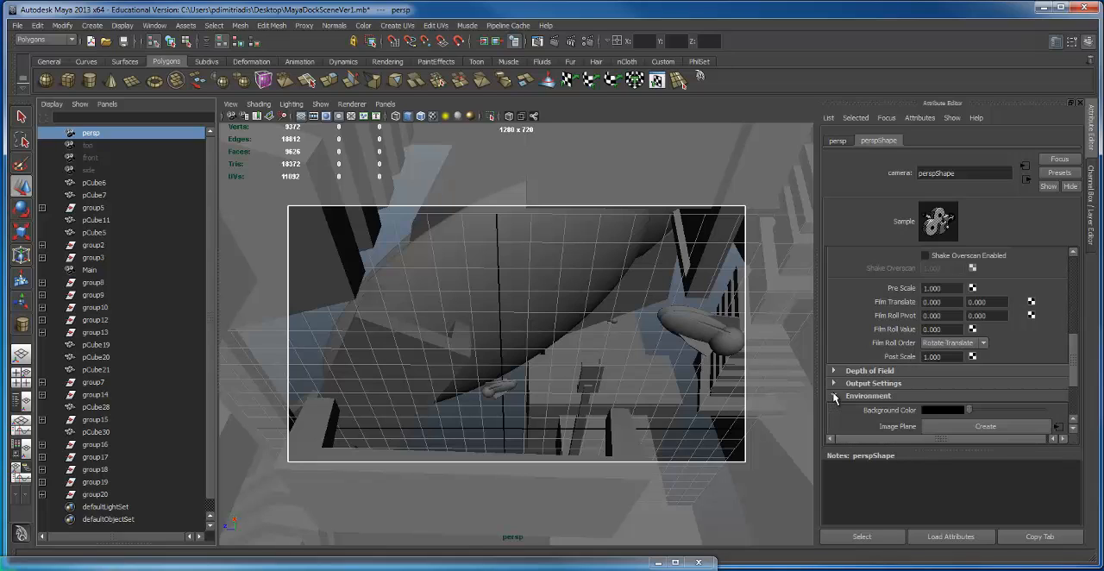
pyautogui.click(942, 411)
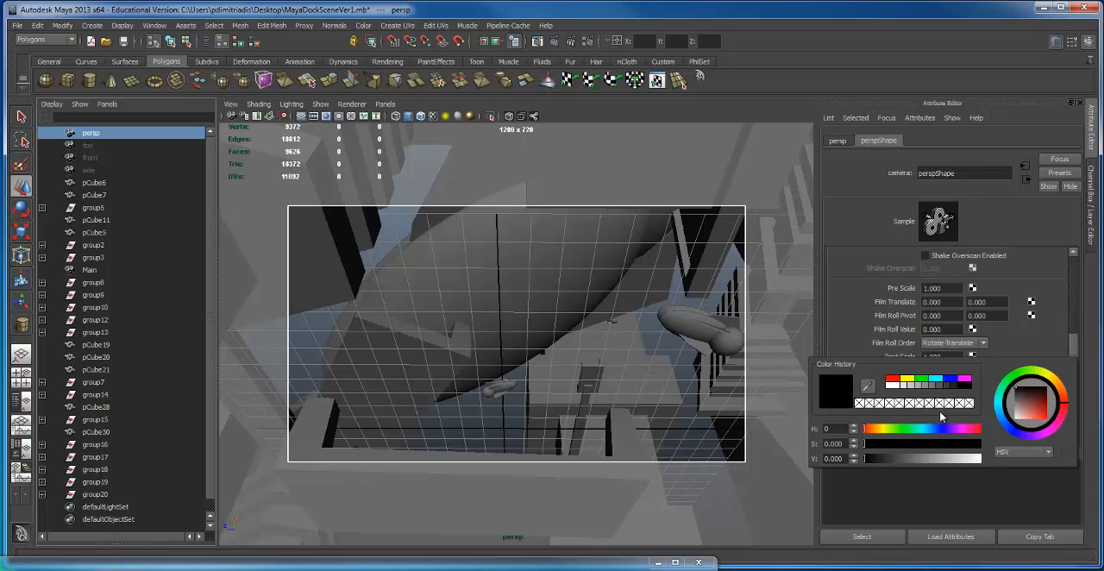
pyautogui.click(889, 386)
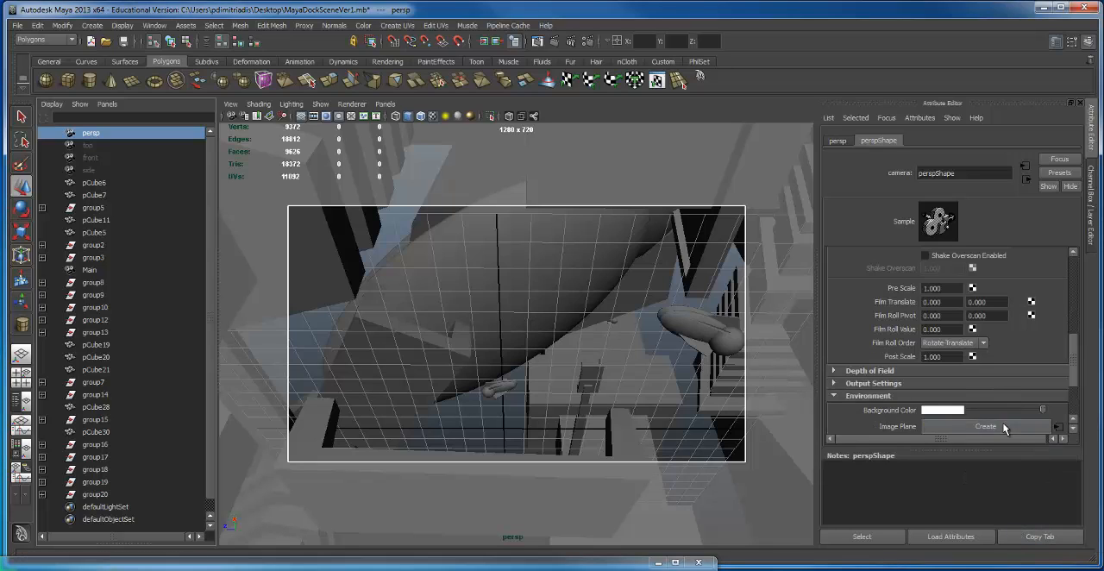
pyautogui.click(985, 426)
pyautogui.hotkey('ctrl', 'z')
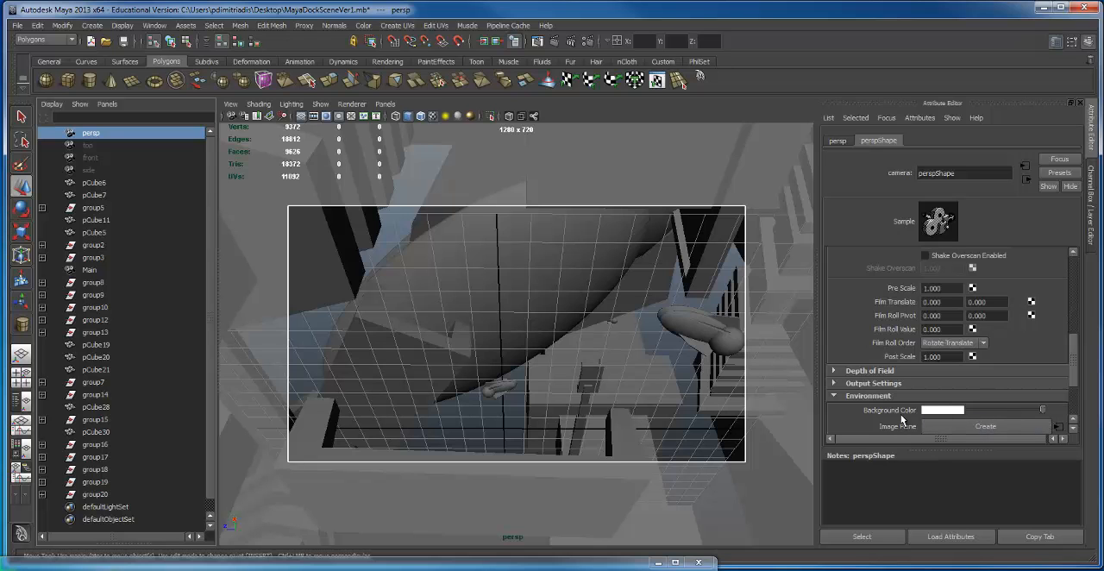
pyautogui.click(1081, 105)
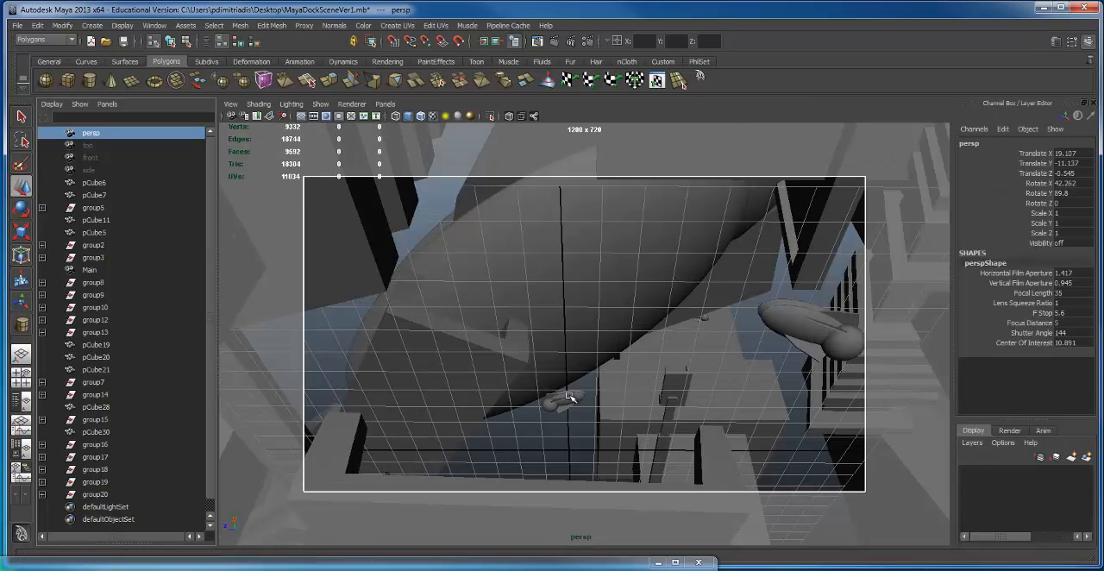
# Step: Examine the large ship and surrounding dock from a distance, from above and from several low angles
pyautogui.keyDown('alt'); pyautogui.moveTo(569, 397); pyautogui.dragTo(515, 298); pyautogui.keyUp('alt')
pyautogui.scroll(-10, 511, 310)
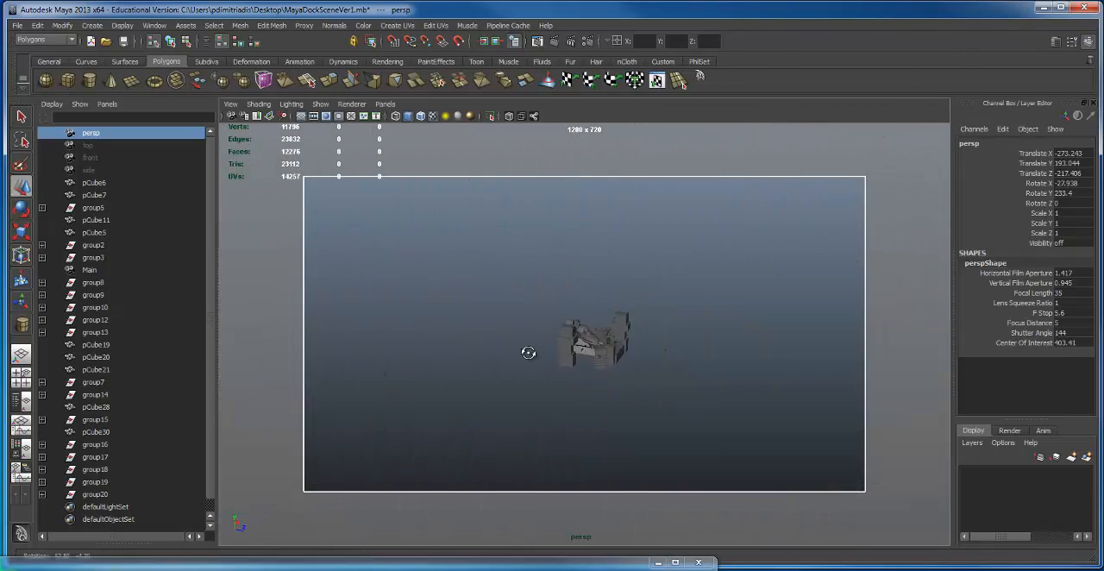
pyautogui.keyDown('alt'); pyautogui.moveTo(528, 353); pyautogui.dragTo(472, 347); pyautogui.keyUp('alt')
pyautogui.scroll(10, 589, 338)
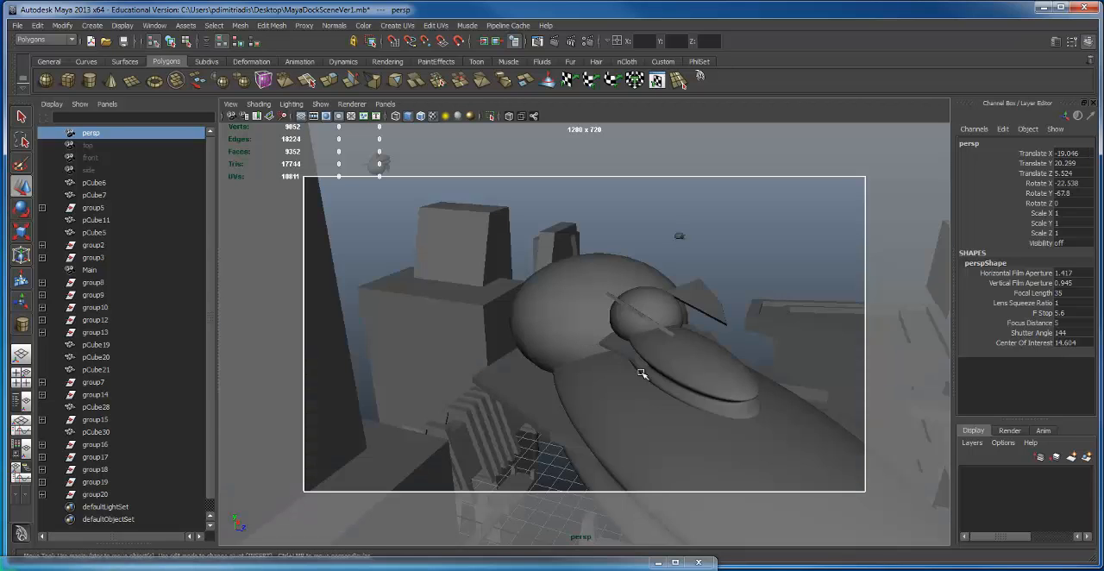
pyautogui.keyDown('alt'); pyautogui.moveTo(642, 372); pyautogui.dragTo(690, 327); pyautogui.keyUp('alt')
pyautogui.keyDown('alt'); pyautogui.moveTo(690, 328); pyautogui.dragTo(687, 343, button='middle'); pyautogui.keyUp('alt')
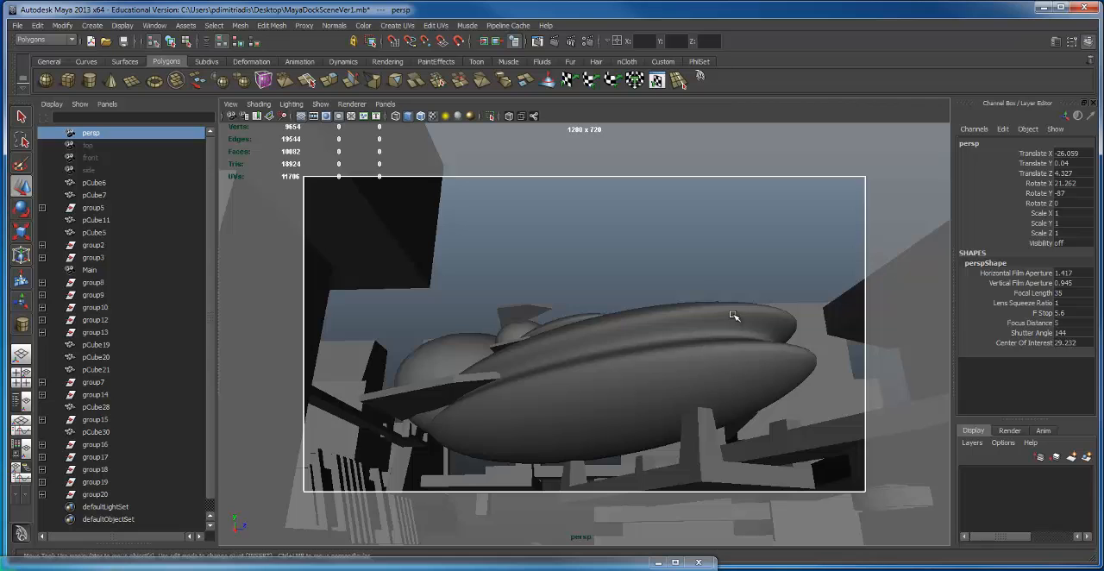
pyautogui.keyDown('alt'); pyautogui.moveTo(731, 315); pyautogui.dragTo(546, 330); pyautogui.keyUp('alt')
pyautogui.keyDown('alt'); pyautogui.moveTo(547, 330); pyautogui.dragTo(620, 328, button='right'); pyautogui.keyUp('alt')
pyautogui.keyDown('alt'); pyautogui.moveTo(621, 328); pyautogui.dragTo(630, 222, button='middle'); pyautogui.keyUp('alt')
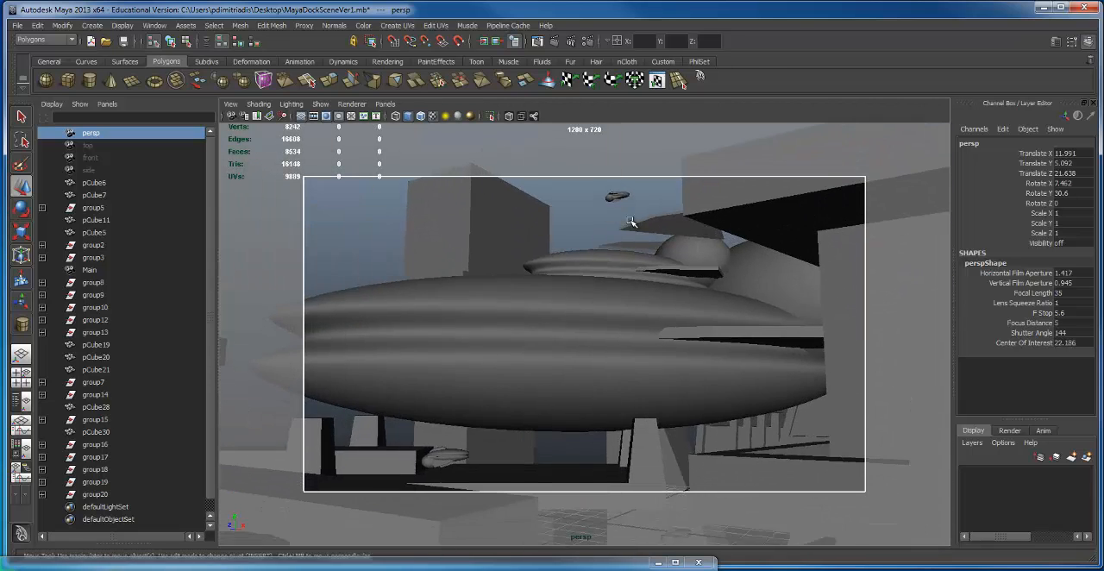
pyautogui.keyDown('alt'); pyautogui.moveTo(630, 221); pyautogui.dragTo(629, 200); pyautogui.keyUp('alt')
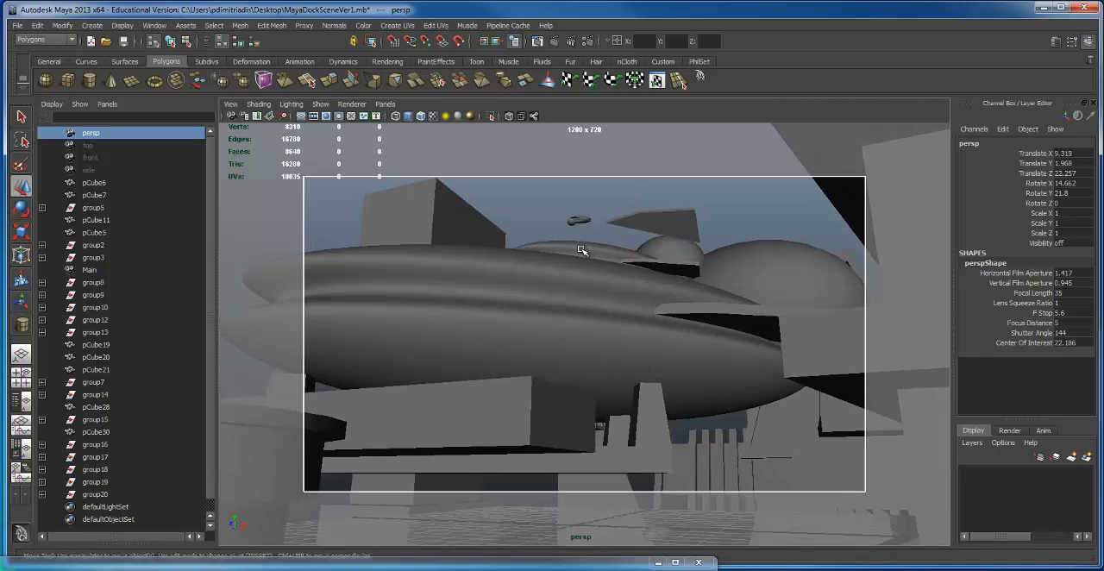
# Step: Inspect the long box platform and the round column beside the large ship from low angles
pyautogui.click(543, 441)
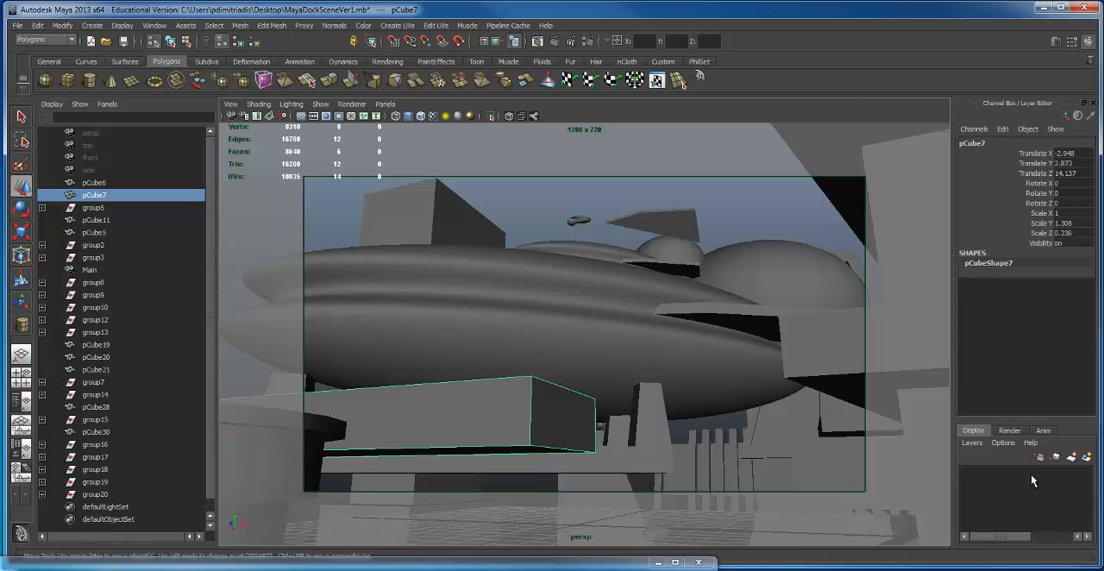
pyautogui.press('F8')
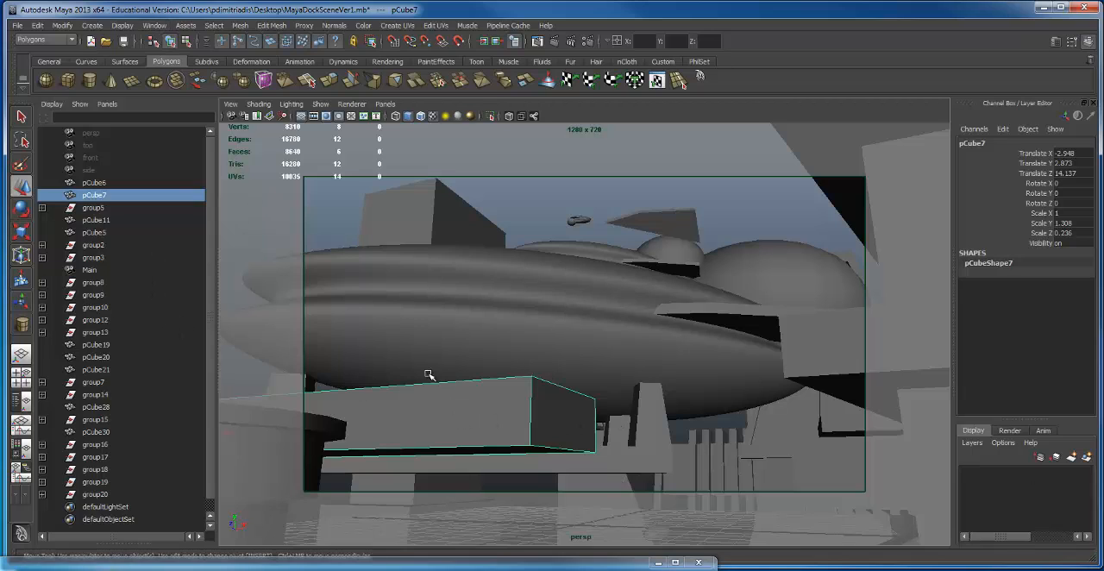
pyautogui.keyDown('alt'); pyautogui.moveTo(530, 391); pyautogui.dragTo(568, 353); pyautogui.keyUp('alt')
pyautogui.keyDown('alt'); pyautogui.moveTo(568, 353); pyautogui.dragTo(500, 342, button='right'); pyautogui.keyUp('alt')
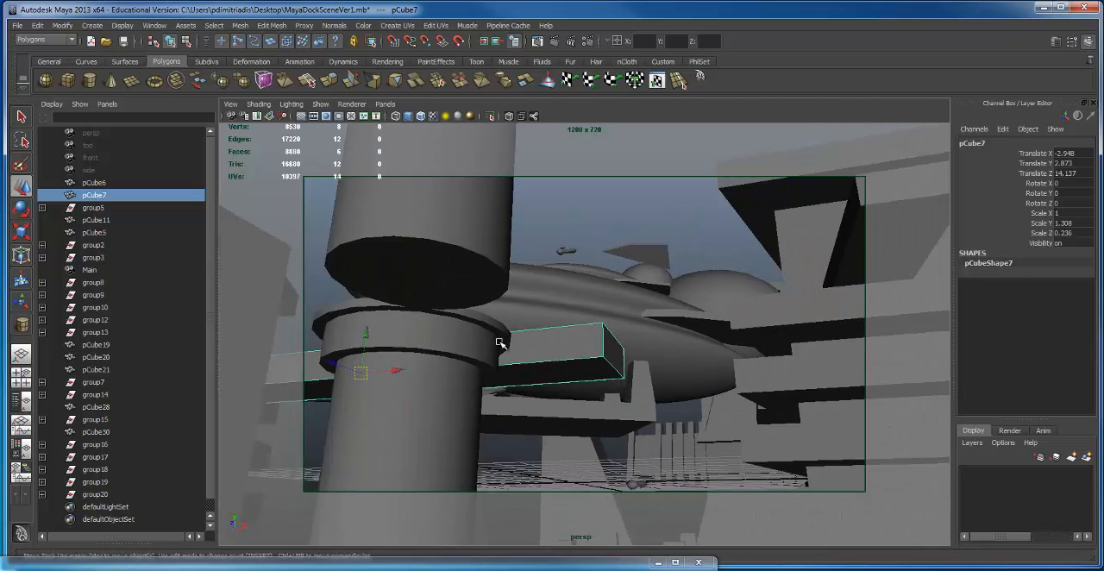
pyautogui.keyDown('alt'); pyautogui.moveTo(500, 343); pyautogui.dragTo(485, 350); pyautogui.keyUp('alt')
pyautogui.click(484, 351)
pyautogui.keyDown('alt'); pyautogui.moveTo(489, 356); pyautogui.dragTo(475, 392, button='right'); pyautogui.keyUp('alt')
pyautogui.press('F8')
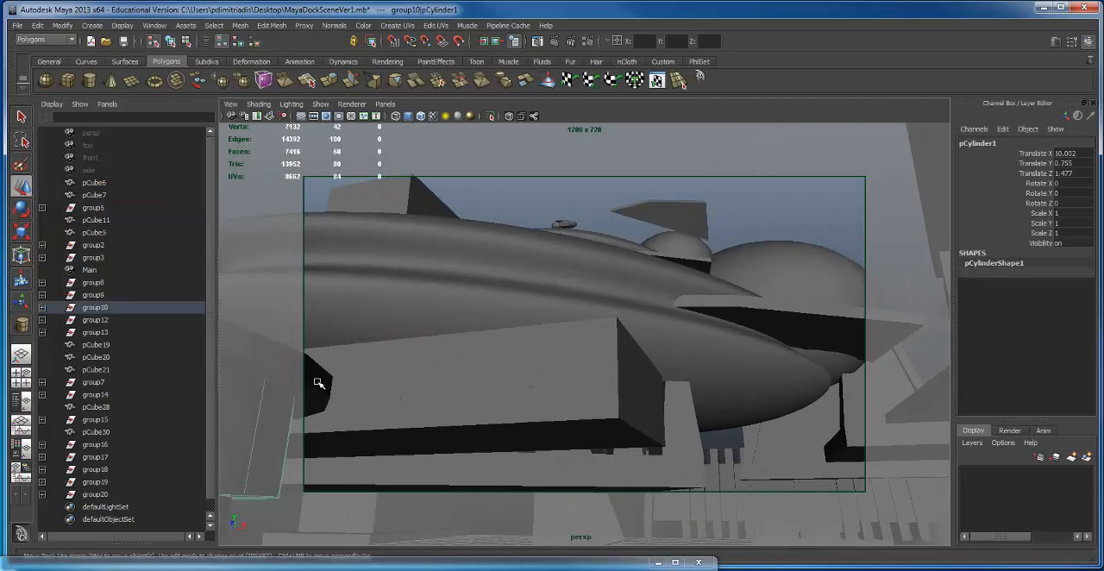
# Step: Select the whole round column group and move it in the four-view layout to Translate X -6.165, Y 0.699
pyautogui.click(316, 382)
pyautogui.press('space')
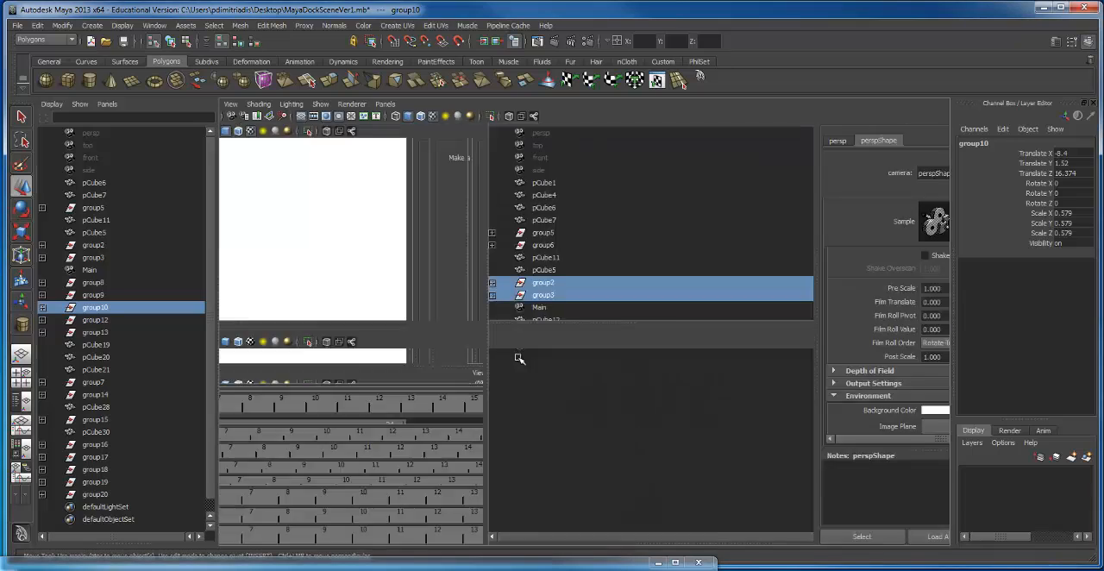
pyautogui.press('space')
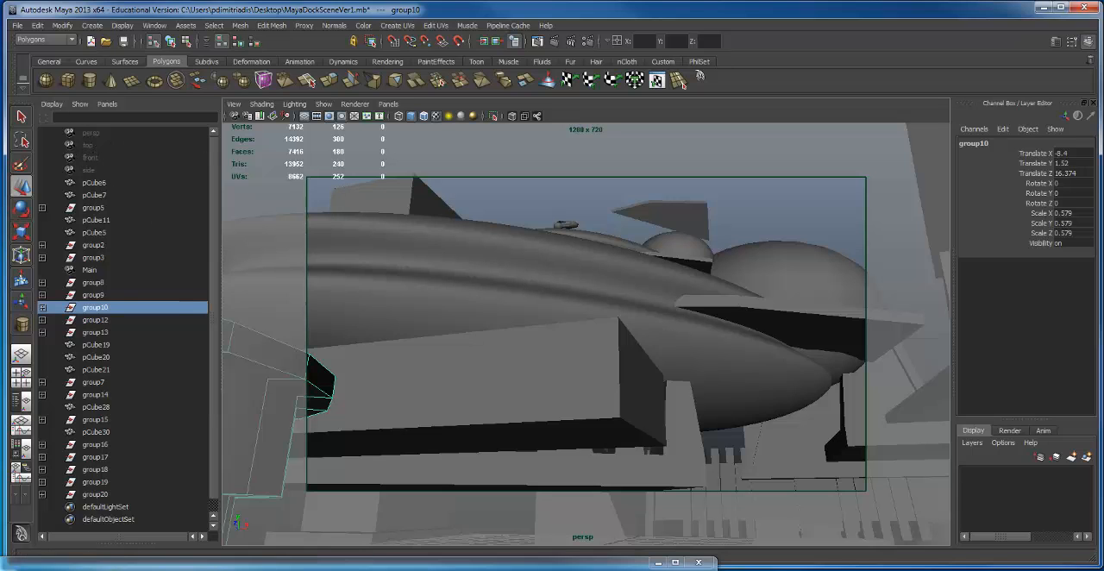
pyautogui.click(21, 378)
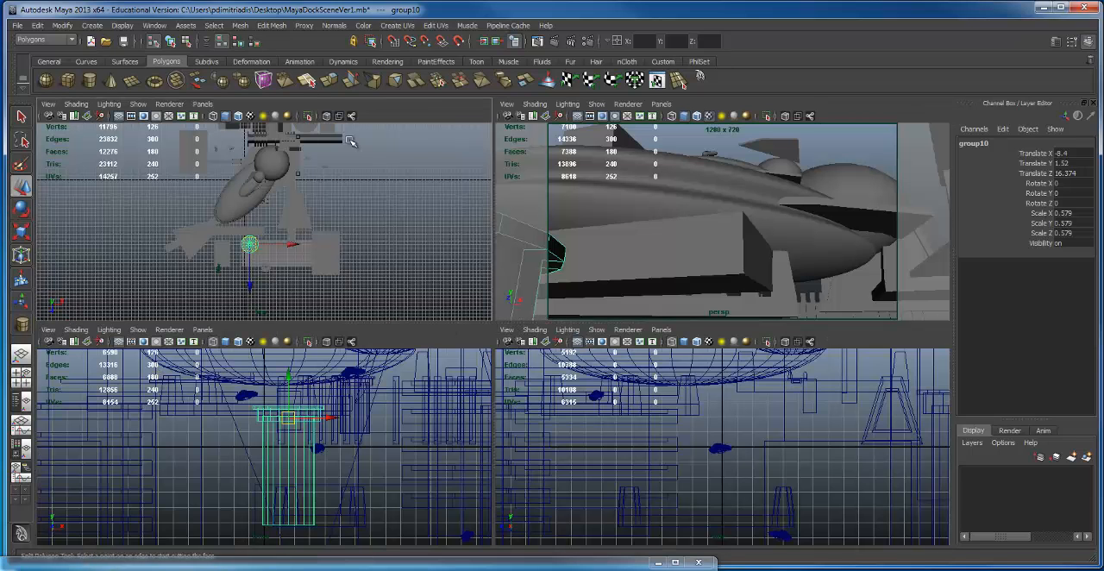
pyautogui.keyDown('alt'); pyautogui.moveTo(282, 423); pyautogui.dragTo(315, 423, button='right'); pyautogui.keyUp('alt')
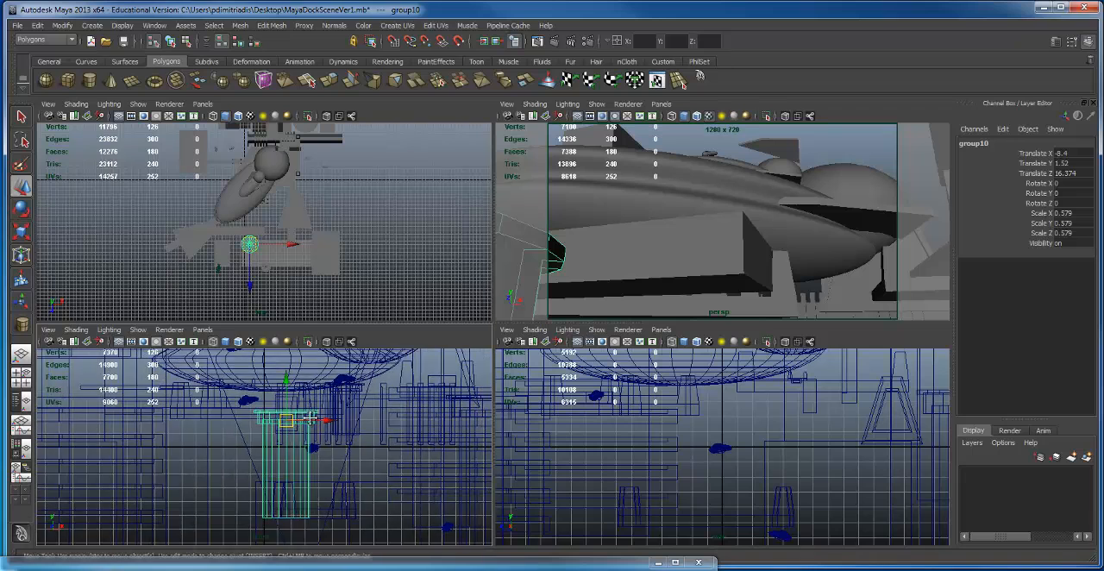
pyautogui.keyDown('alt'); pyautogui.moveTo(312, 425); pyautogui.dragTo(150, 452, button='middle'); pyautogui.keyUp('alt')
pyautogui.moveTo(171, 446); pyautogui.dragTo(202, 447)
pyautogui.moveTo(158, 406); pyautogui.dragTo(157, 416)
# Step: Lower the long box platform in front of the large ship to Translate Y 1.34
pyautogui.moveTo(673, 288)
pyautogui.keyDown('alt'); pyautogui.mouseDown(button='middle')
pyautogui.moveTo(672, 277)
pyautogui.moveTo(685, 279)
pyautogui.mouseUp(button='middle'); pyautogui.keyUp('alt')
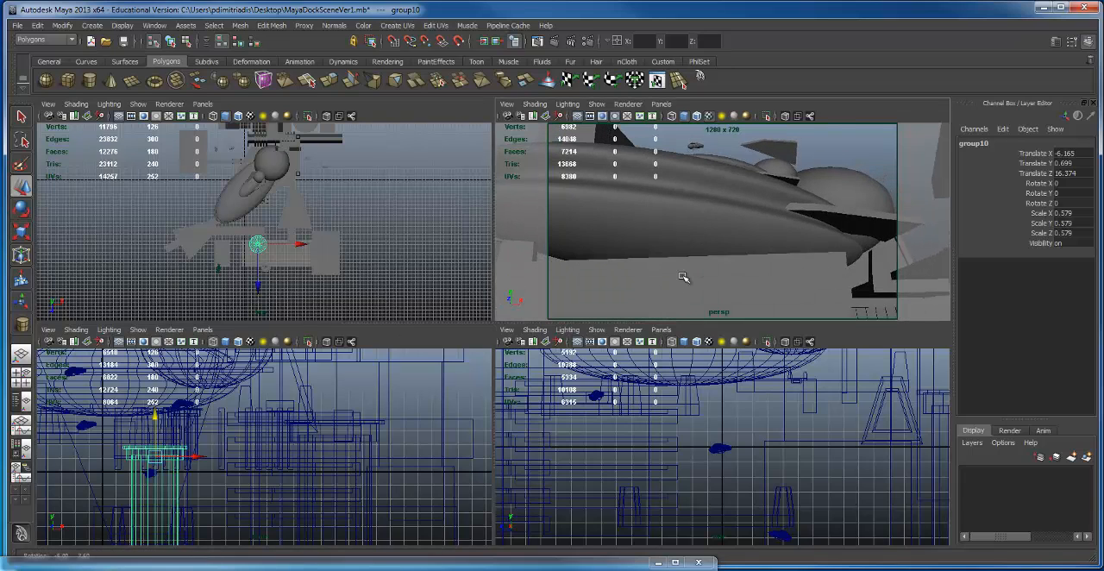
pyautogui.keyDown('alt'); pyautogui.moveTo(684, 279); pyautogui.dragTo(630, 271, button='right'); pyautogui.keyUp('alt')
pyautogui.keyDown('alt'); pyautogui.moveTo(630, 271); pyautogui.dragTo(647, 273, button='middle'); pyautogui.keyUp('alt')
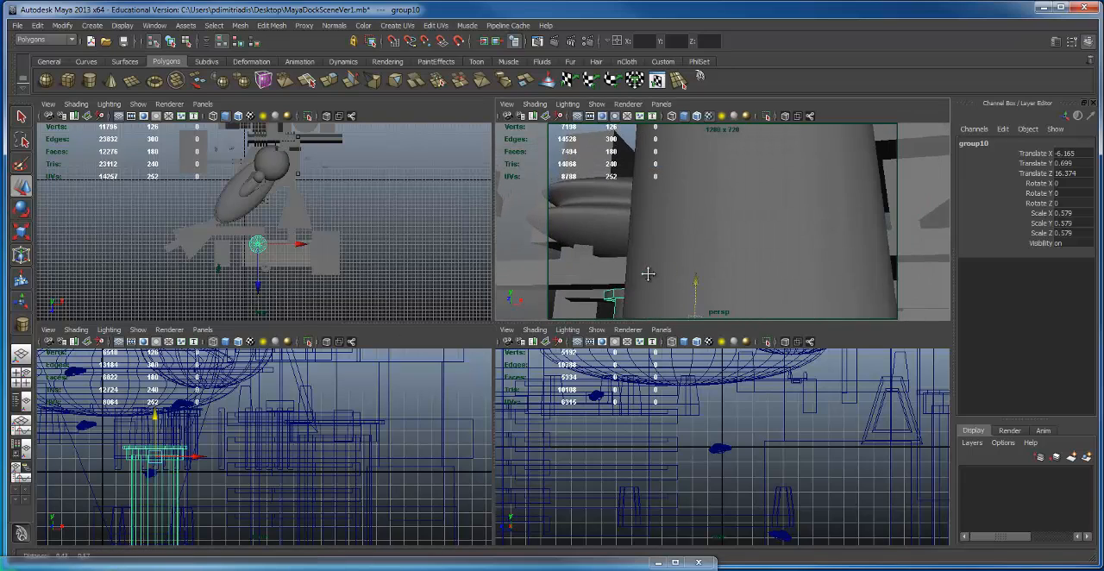
pyautogui.keyDown('alt'); pyautogui.moveTo(647, 273); pyautogui.dragTo(729, 265); pyautogui.keyUp('alt')
pyautogui.keyDown('alt'); pyautogui.moveTo(721, 266); pyautogui.dragTo(704, 269, button='right'); pyautogui.keyUp('alt')
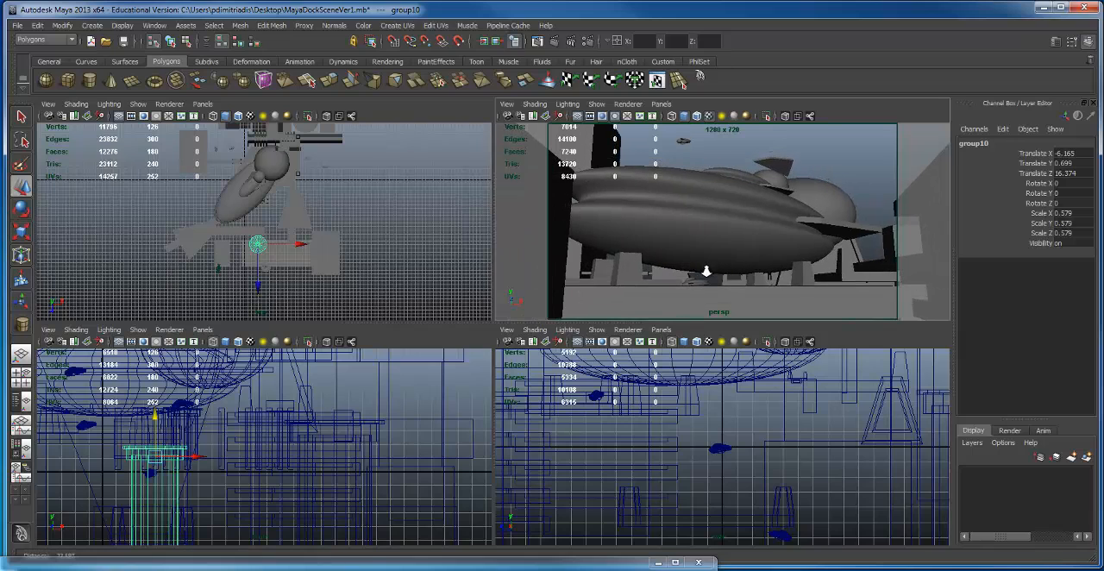
pyautogui.keyDown('alt'); pyautogui.moveTo(706, 270); pyautogui.dragTo(684, 256, button='middle'); pyautogui.keyUp('alt')
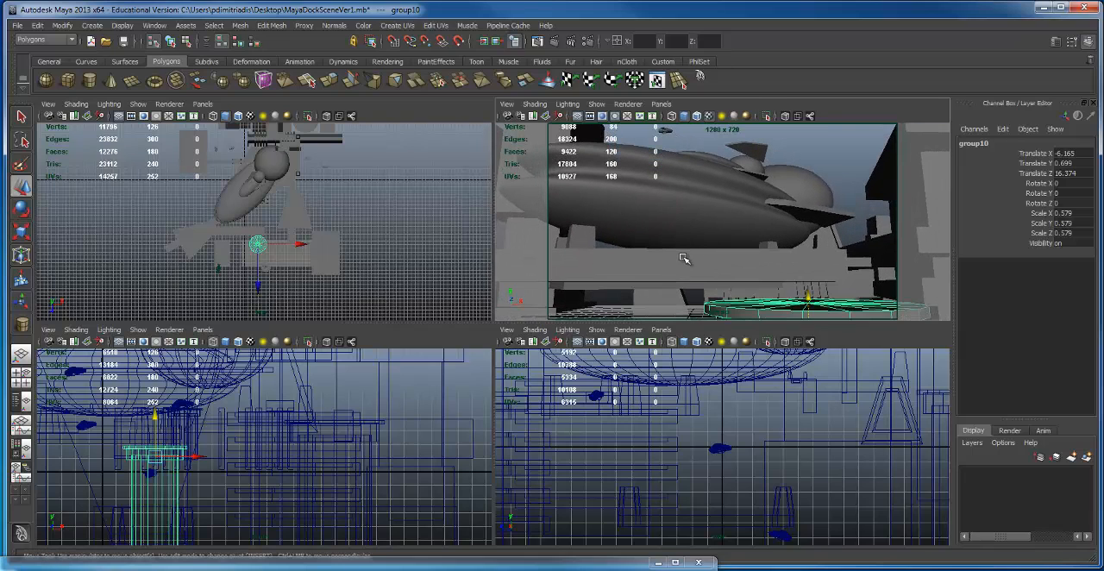
pyautogui.click(685, 260)
pyautogui.moveTo(575, 227); pyautogui.dragTo(568, 273)
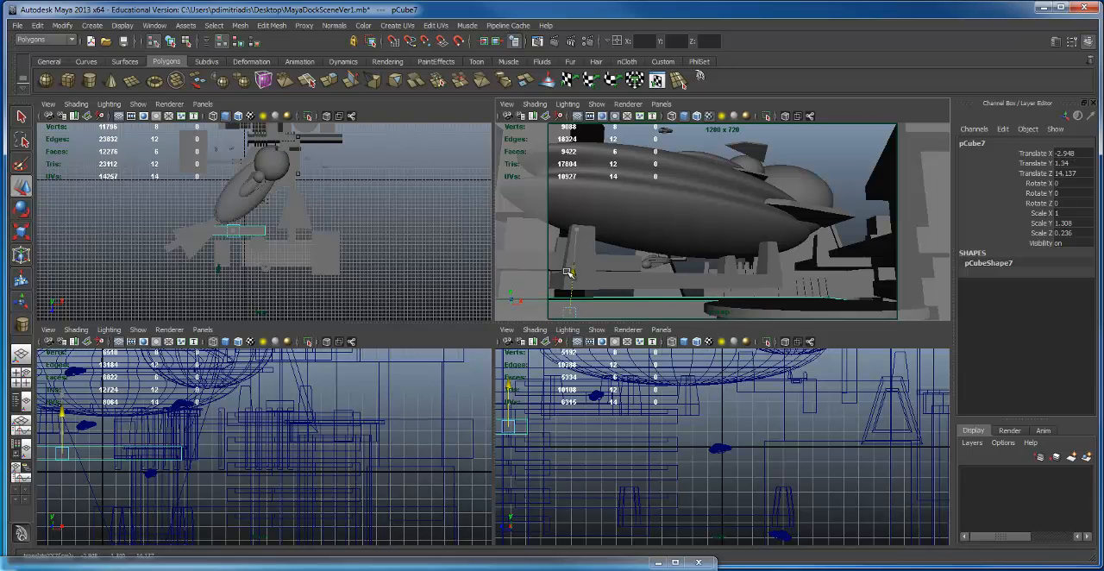
# Step: Move the tall dark box beside the large ship out to Translate X -10.292
pyautogui.press('space')
pyautogui.keyDown('alt'); pyautogui.moveTo(515, 322); pyautogui.dragTo(607, 301); pyautogui.keyUp('alt')
pyautogui.click(626, 271)
pyautogui.moveTo(697, 156); pyautogui.dragTo(920, 380)
pyautogui.keyDown('alt'); pyautogui.moveTo(440, 281); pyautogui.dragTo(238, 278); pyautogui.keyUp('alt')
pyautogui.click(178, 314)
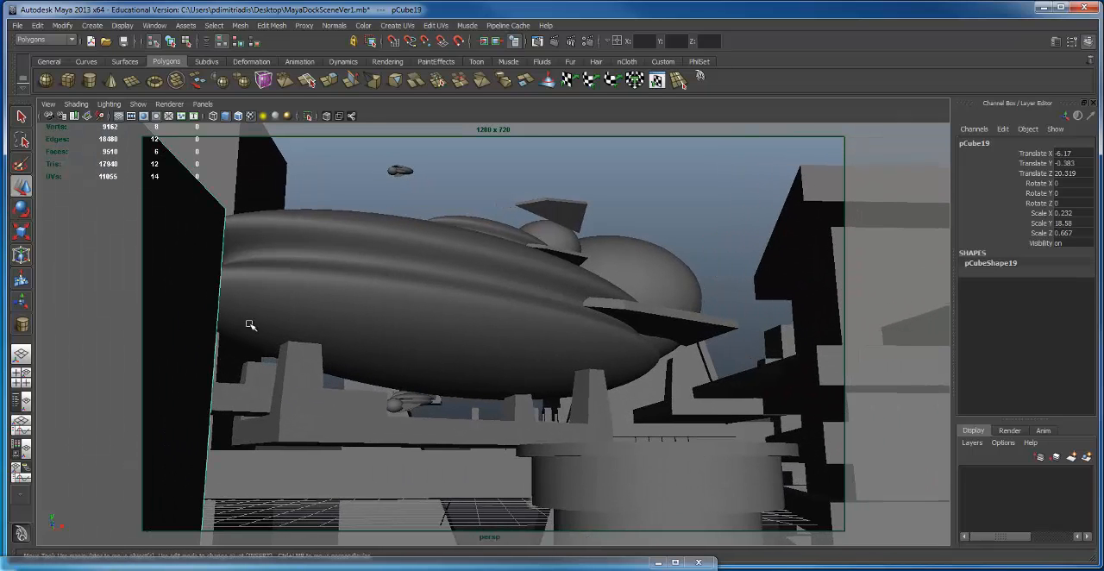
pyautogui.keyDown('alt'); pyautogui.moveTo(250, 325); pyautogui.dragTo(276, 431, button='right'); pyautogui.keyUp('alt')
pyautogui.moveTo(279, 463); pyautogui.dragTo(123, 442)
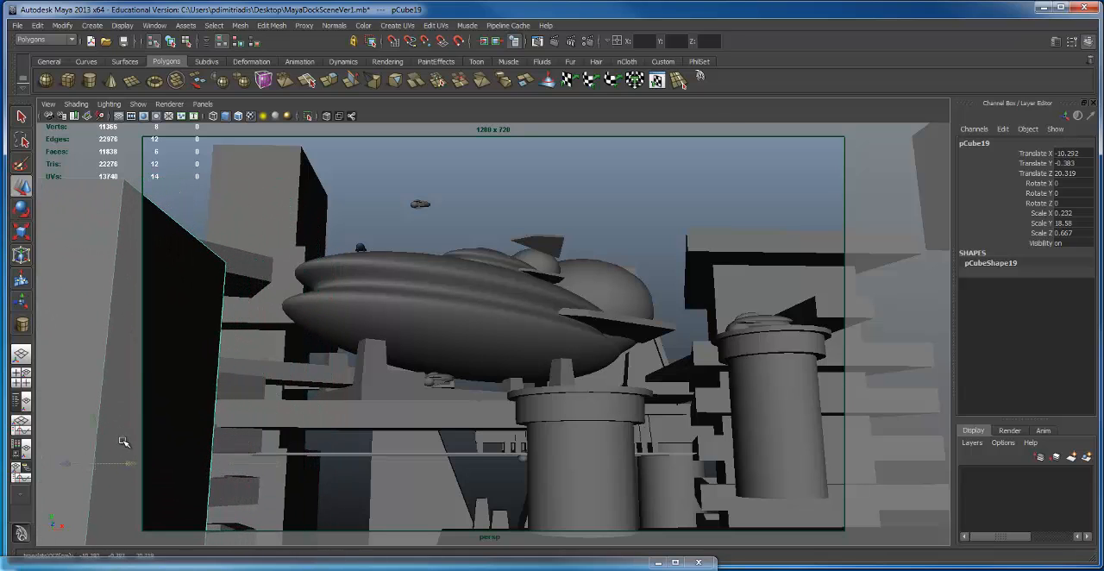
pyautogui.scroll(5, 174, 463)
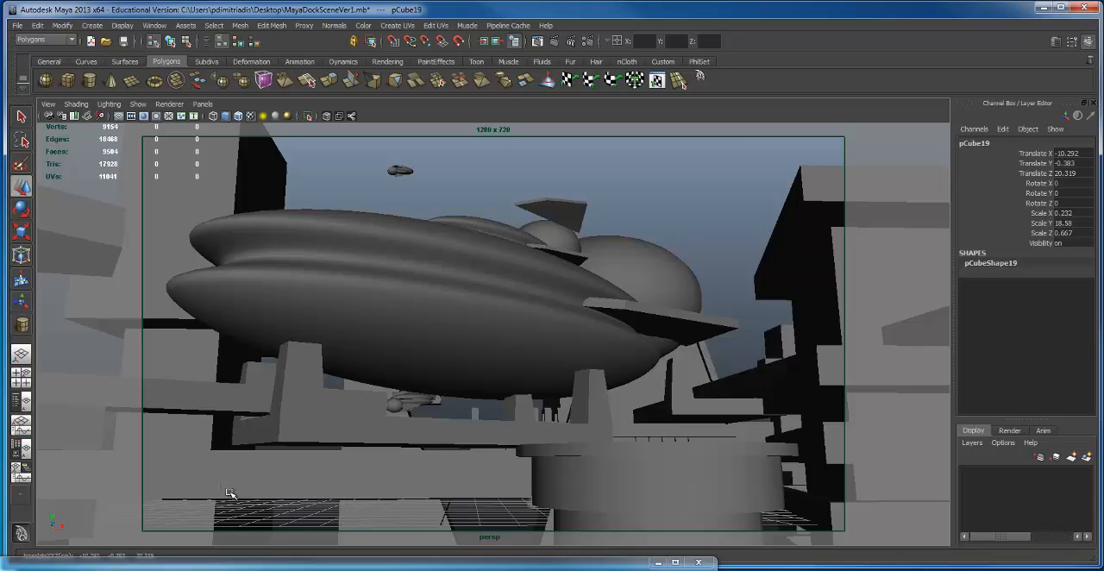
# Step: Move the small ship from under the large hull to X 3.184, Y 5.061, Z 19.656 and rotate it to 350.815, 243.249, 193.536
pyautogui.keyDown('alt'); pyautogui.moveTo(392, 395); pyautogui.dragTo(578, 410); pyautogui.keyUp('alt')
pyautogui.click(414, 409)
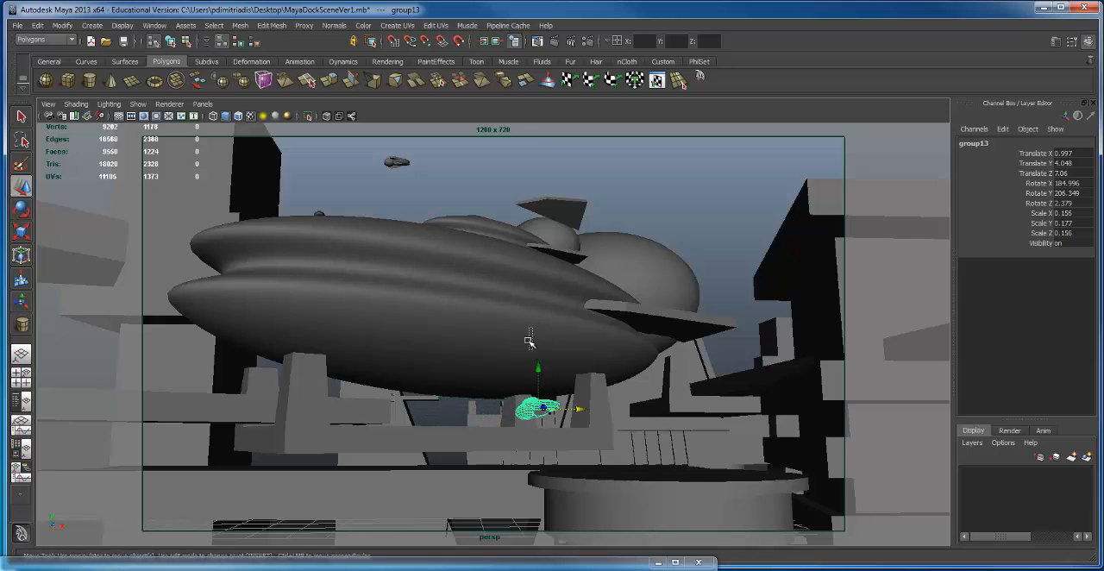
pyautogui.moveTo(537, 367); pyautogui.dragTo(861, 243)
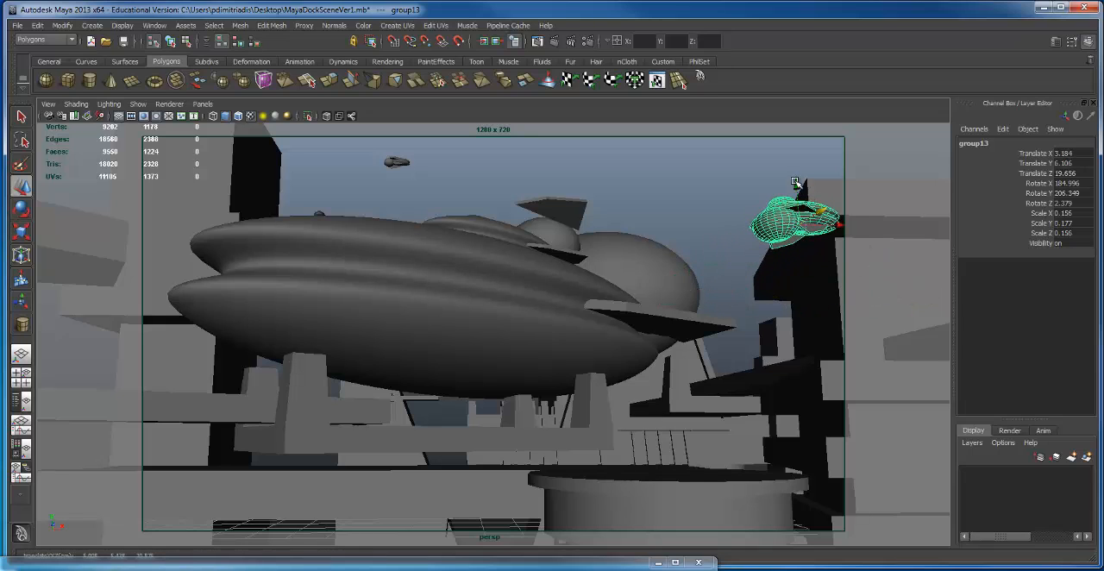
pyautogui.moveTo(794, 183); pyautogui.dragTo(785, 256)
pyautogui.press('e')
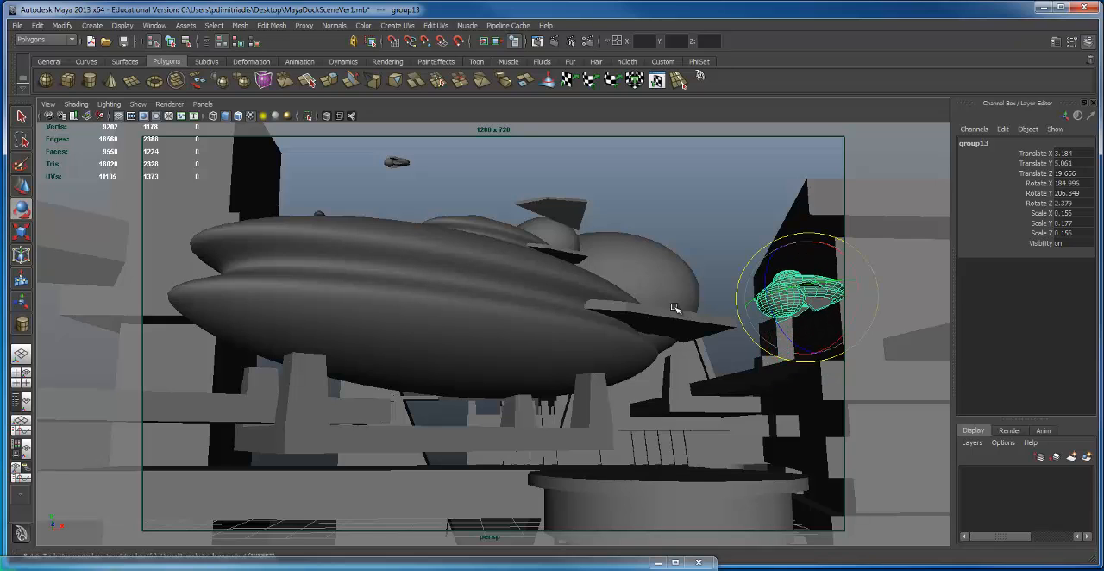
pyautogui.moveTo(841, 291); pyautogui.dragTo(753, 294)
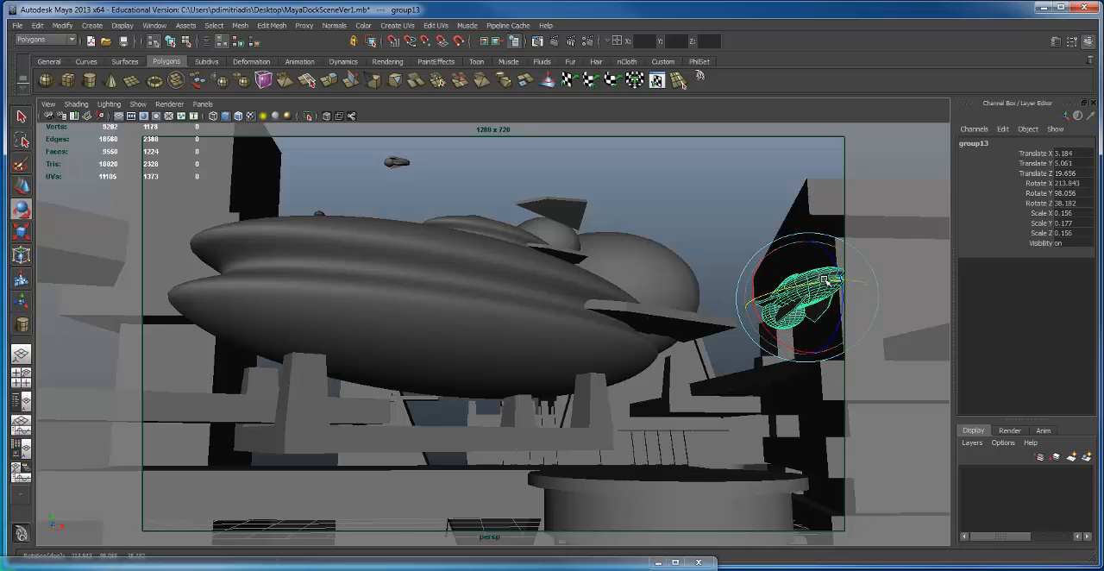
pyautogui.moveTo(826, 280); pyautogui.dragTo(753, 292)
# Step: Duplicate the small ship to X -3.149, Y 4.317, Z -3.92 under the large ship and rotate it to 187.574, 233.692, 358.485
pyautogui.press('w')
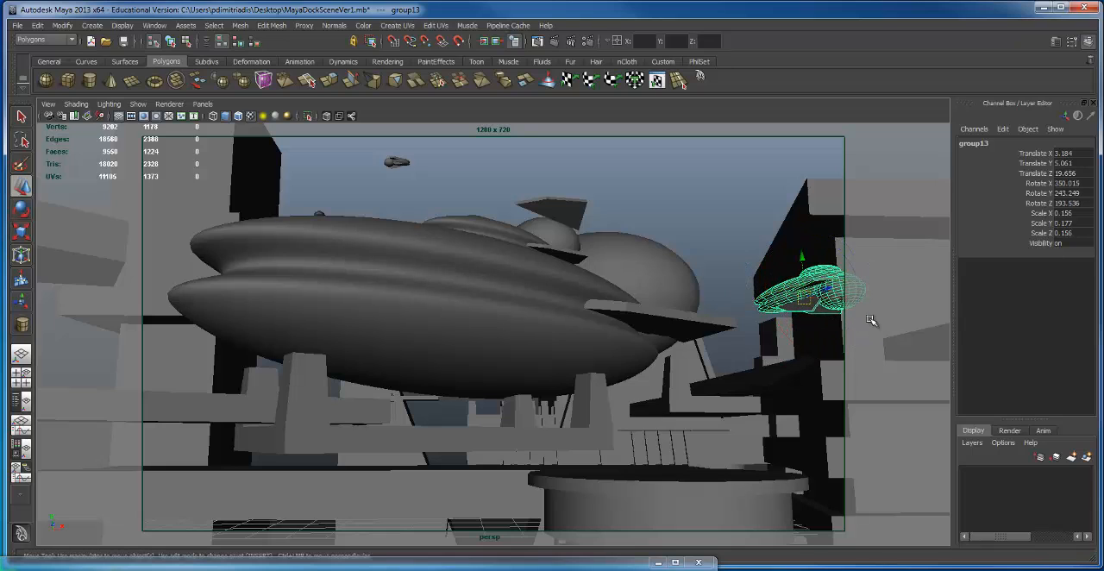
pyautogui.hotkey('ctrl', 'd')
pyautogui.moveTo(842, 299); pyautogui.dragTo(155, 302)
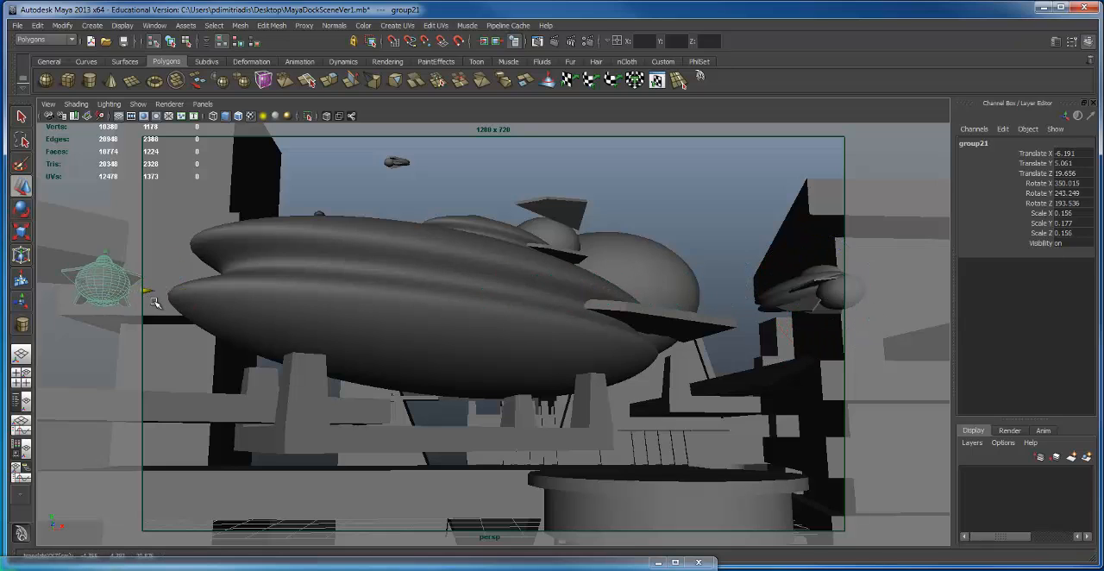
pyautogui.moveTo(81, 278); pyautogui.dragTo(363, 354)
pyautogui.moveTo(403, 394); pyautogui.dragTo(464, 394)
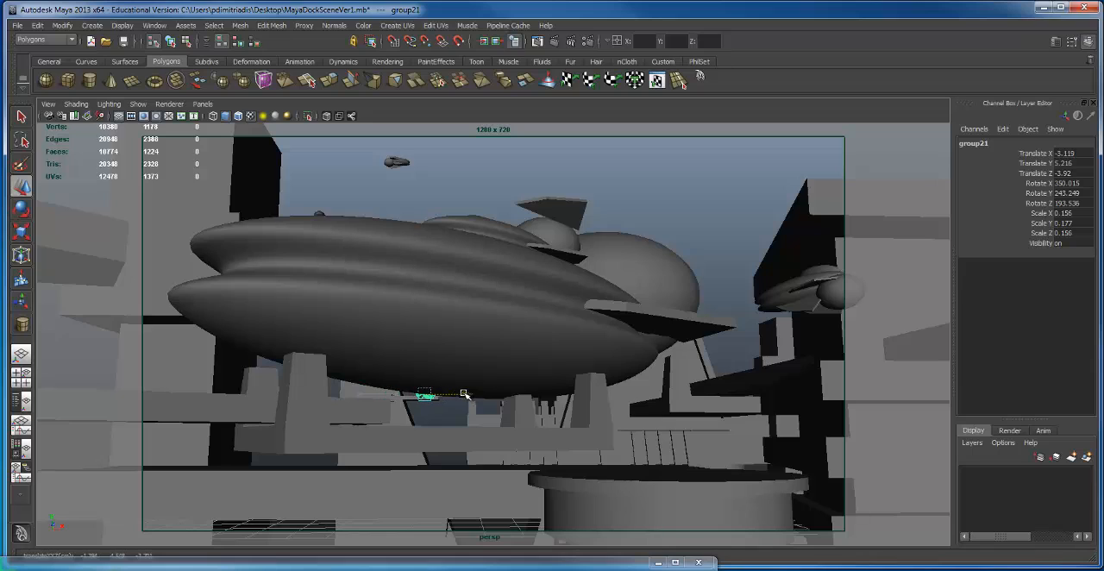
pyautogui.moveTo(425, 352); pyautogui.dragTo(426, 369)
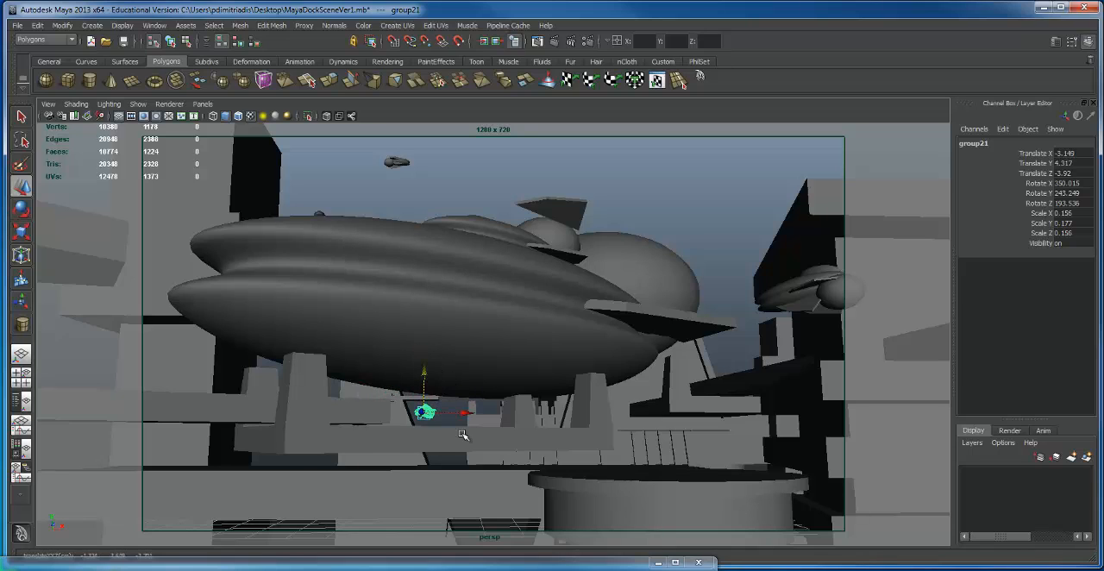
pyautogui.press('e')
pyautogui.moveTo(457, 405); pyautogui.dragTo(400, 394)
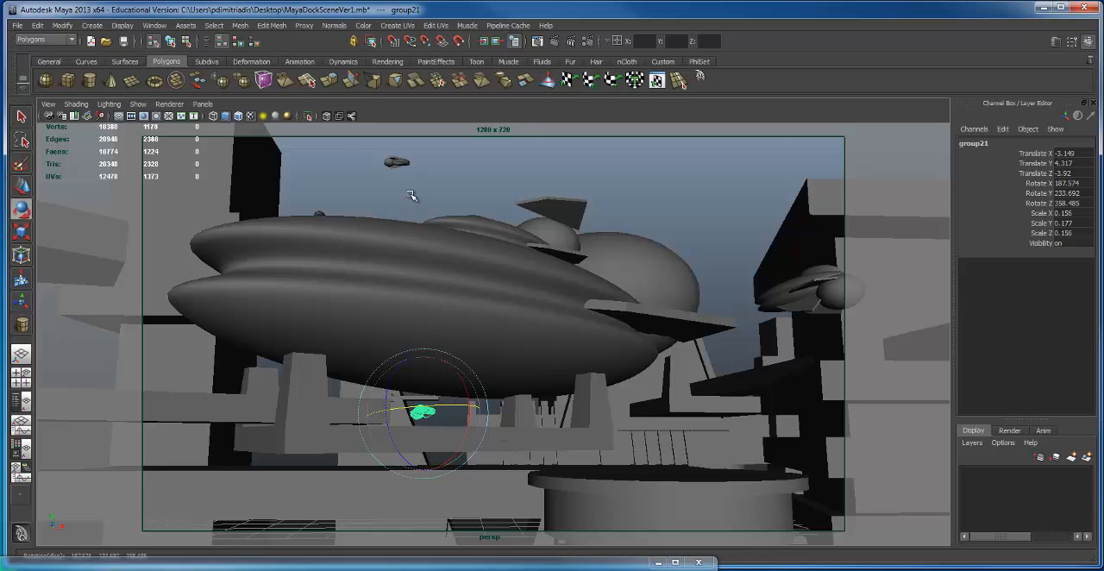
# Step: Shrink the distant sky ship to scale 0.074, 0.083, 0.074 and place a duplicate at X 10.218, Y 17.823, rotated 175.41, 347.206, 5.619
pyautogui.click(399, 164)
pyautogui.press('r')
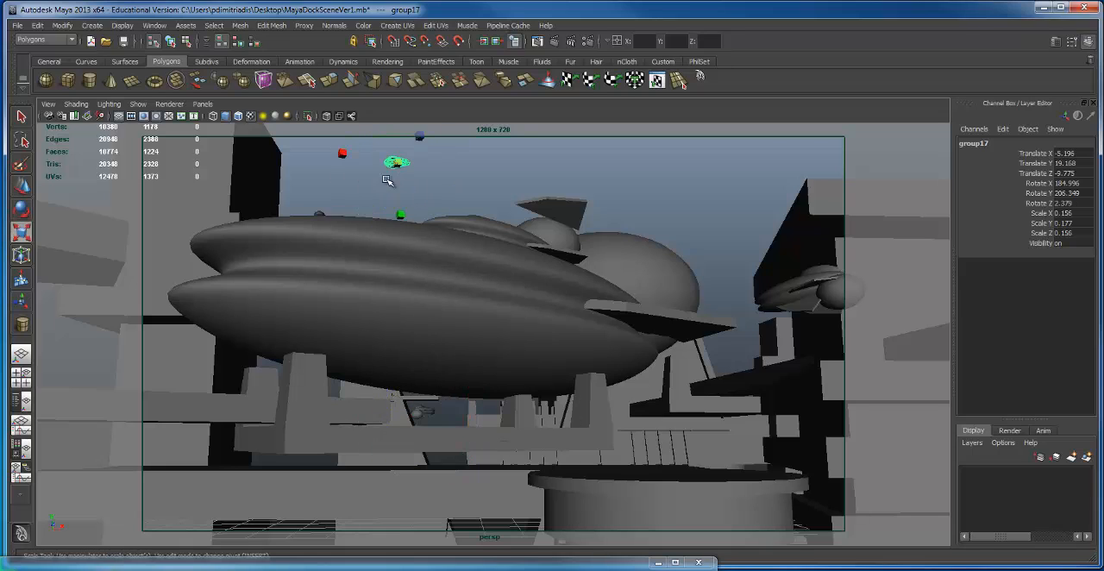
pyautogui.moveTo(398, 162); pyautogui.dragTo(695, 182)
pyautogui.hotkey('ctrl', 'd')
pyautogui.press('w')
pyautogui.press('e')
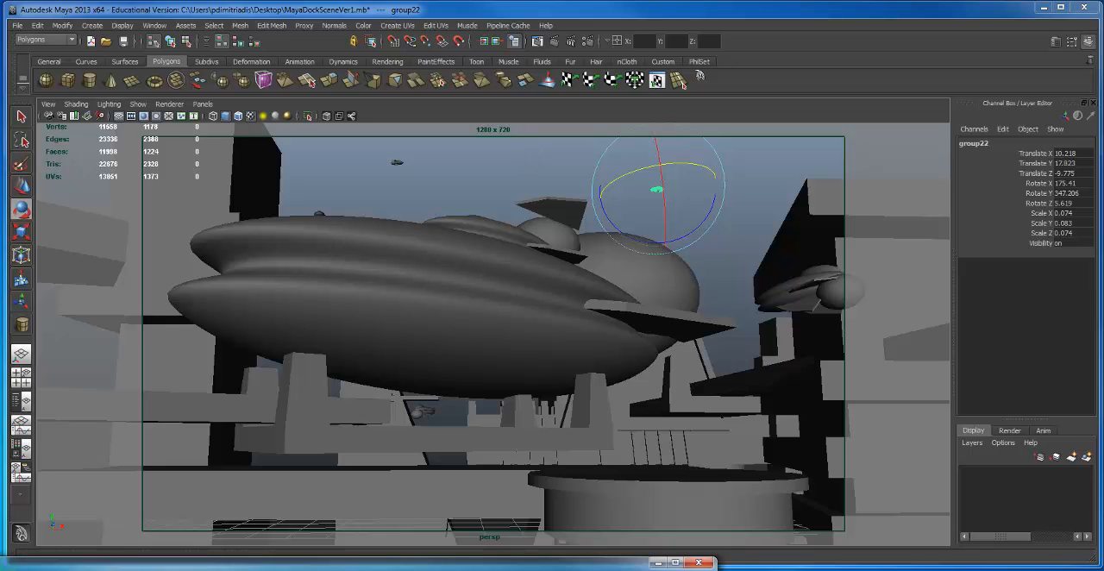
# Step: Test-render the persp camera view at 1280 x 720 and compare it with the stored earlier renders
pyautogui.moveTo(346, 568); pyautogui.dragTo(567, 9)
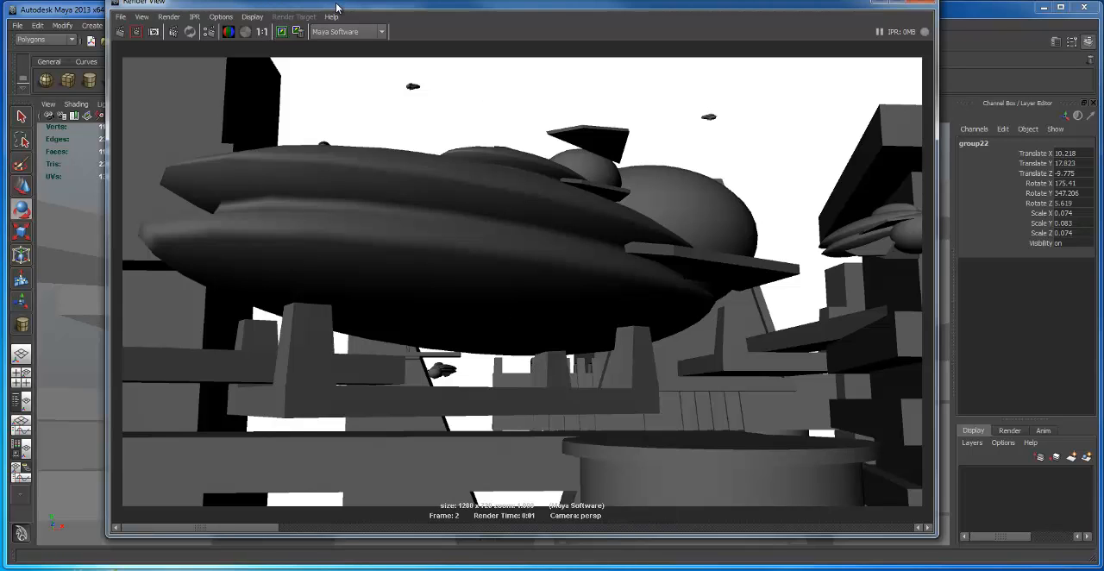
pyautogui.moveTo(337, 8); pyautogui.dragTo(330, 27)
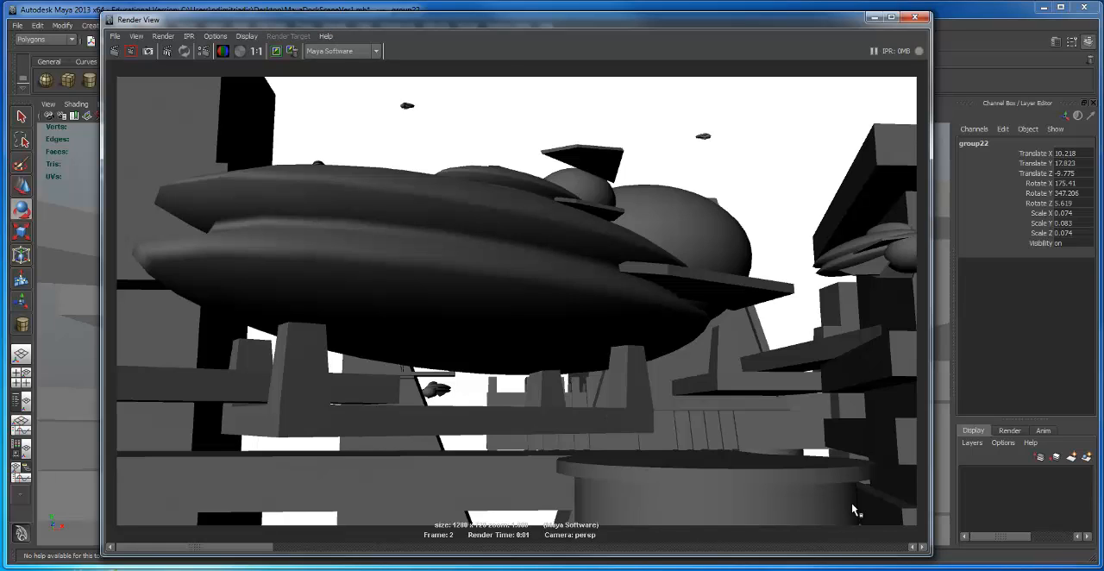
pyautogui.click(464, 502)
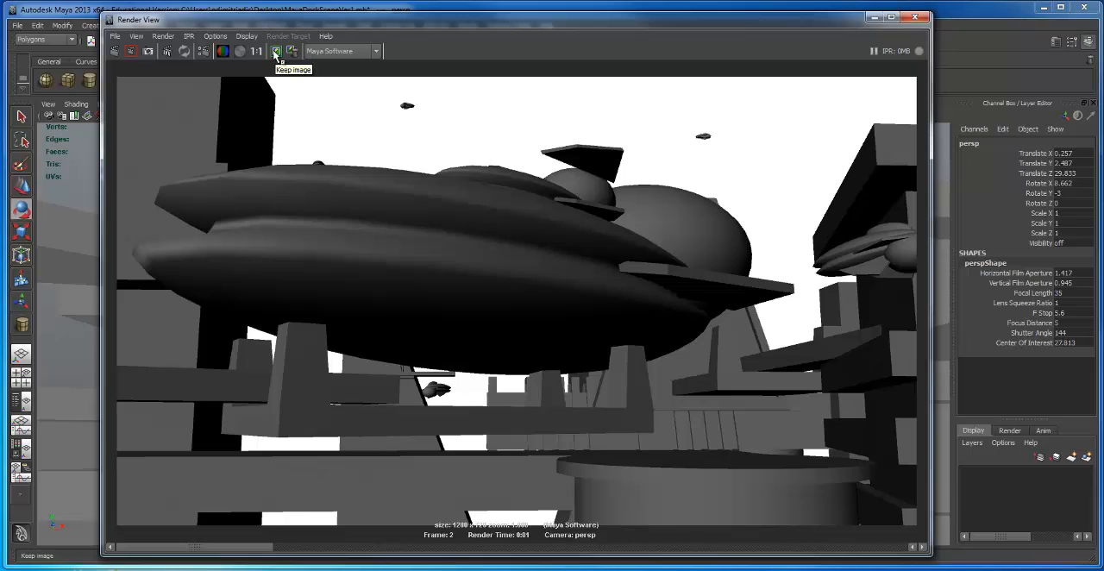
pyautogui.click(923, 547)
pyautogui.click(911, 547)
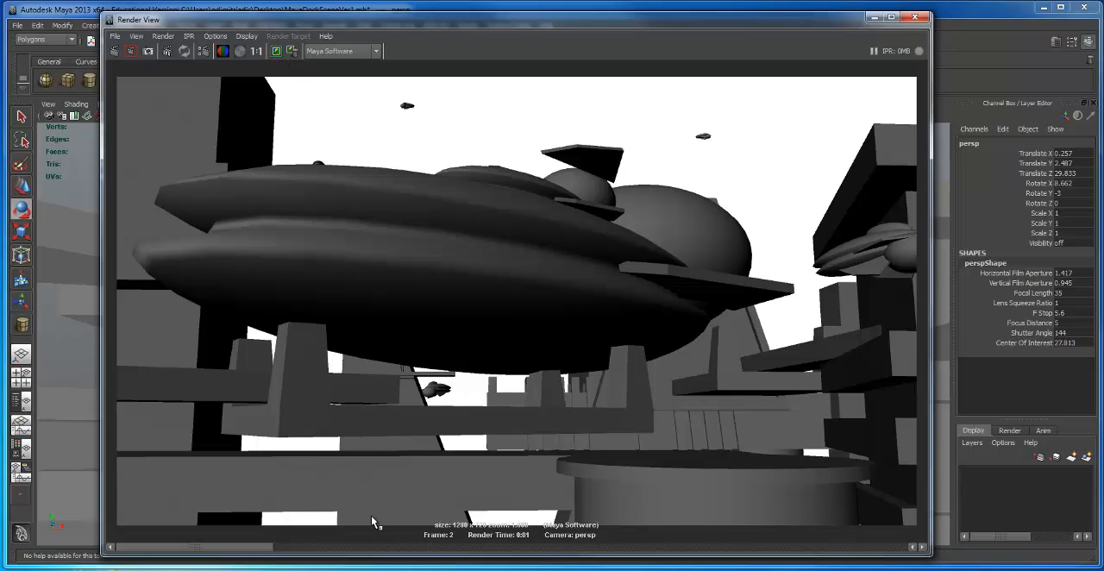
pyautogui.moveTo(260, 552); pyautogui.dragTo(686, 544)
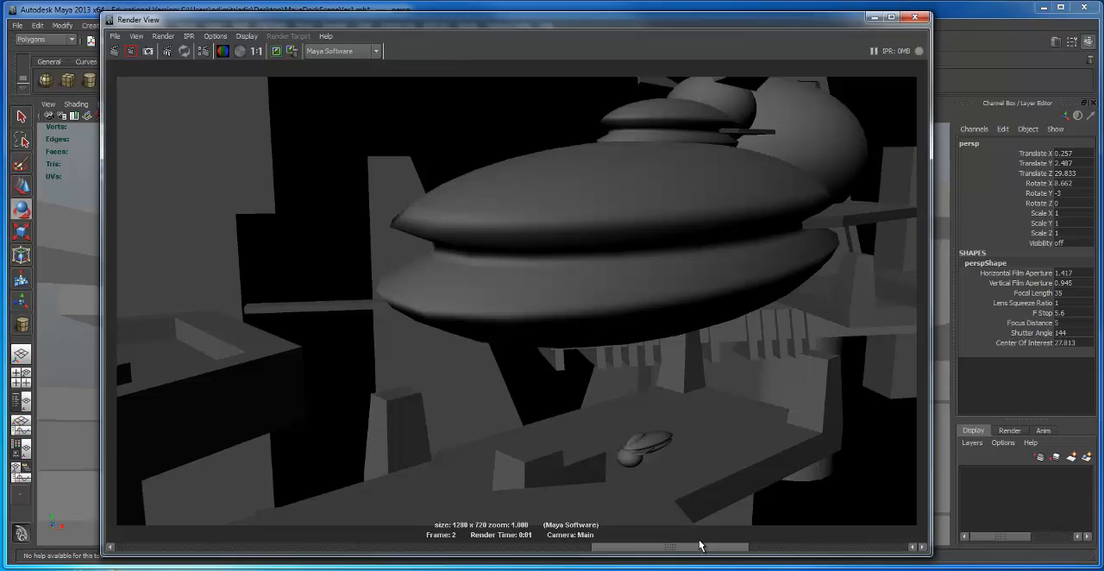
pyautogui.click(815, 549)
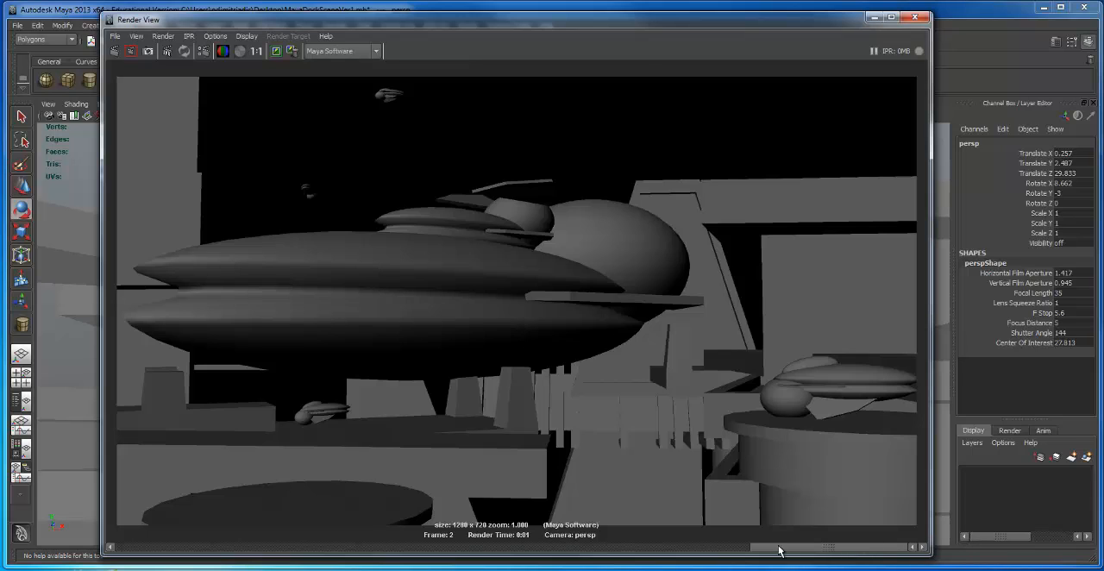
pyautogui.moveTo(778, 549); pyautogui.dragTo(284, 546)
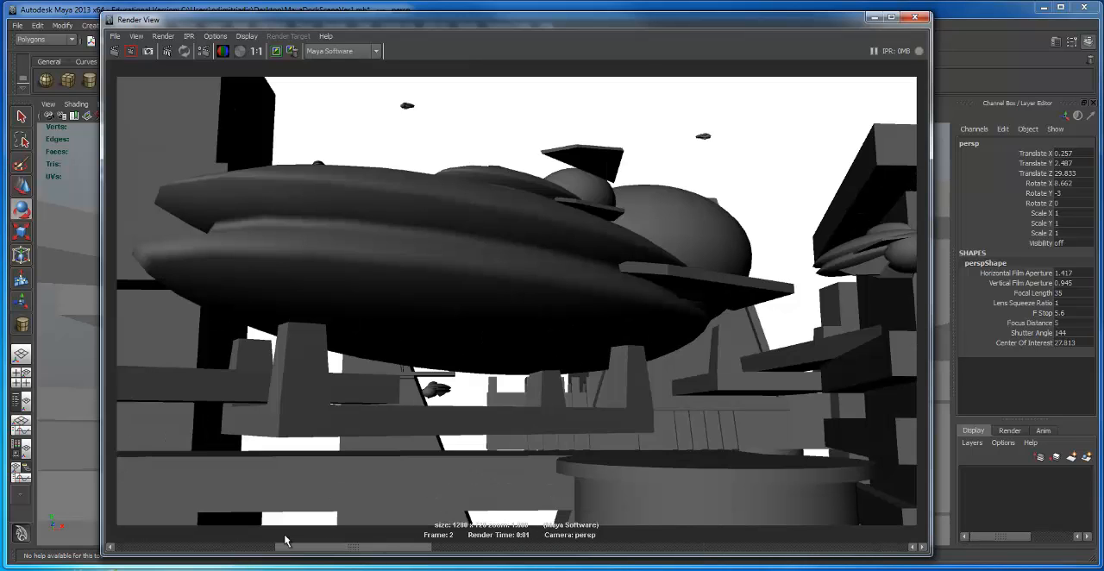
pyautogui.click(923, 19)
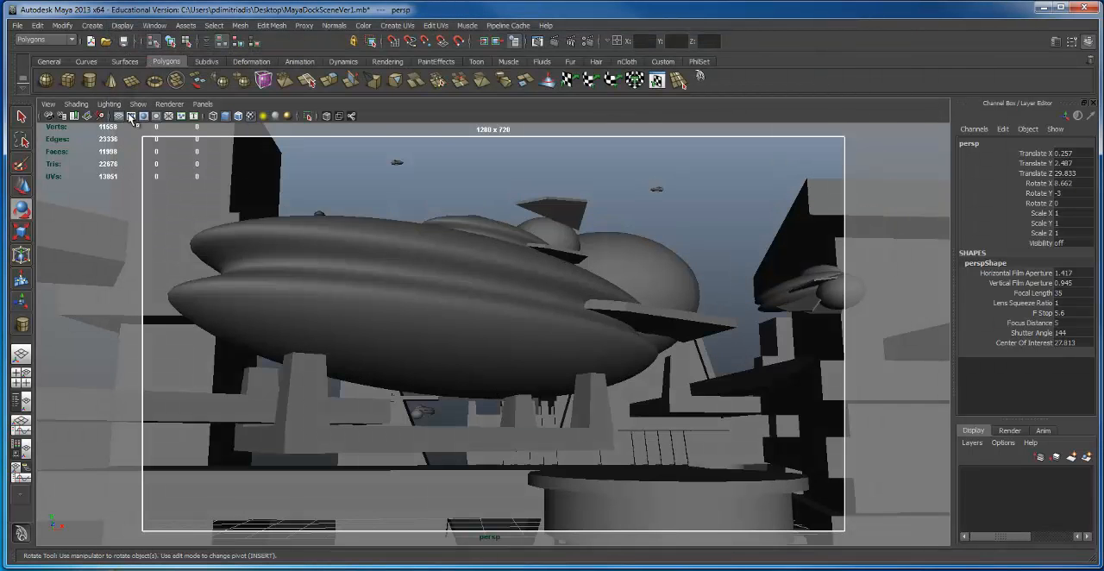
# Step: Save the scene on the Desktop as a new version named MayaDockSceneVer2LU.mb
pyautogui.click(17, 27)
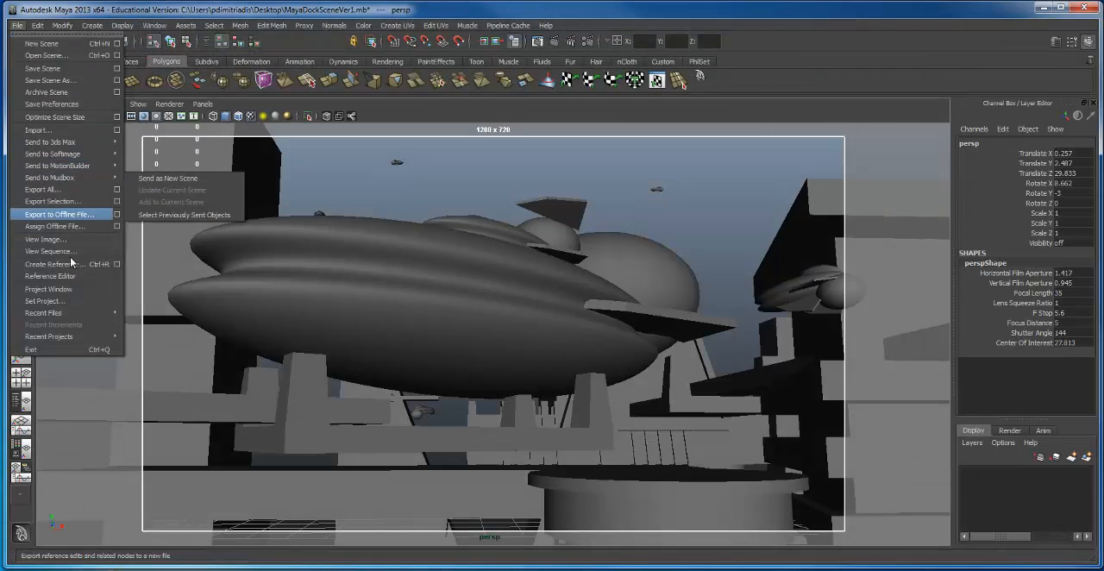
pyautogui.click(39, 81)
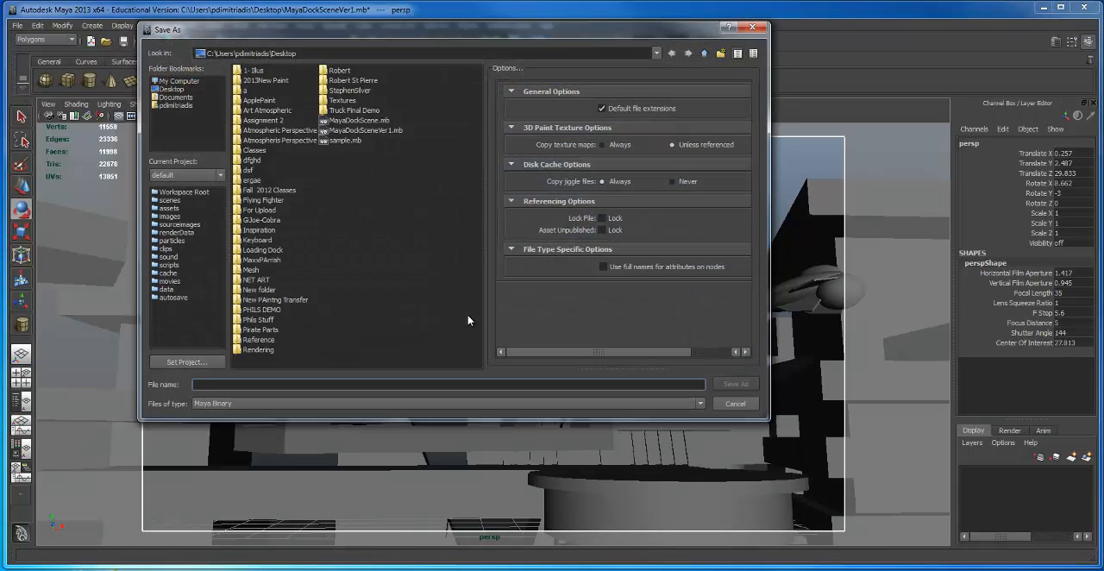
pyautogui.click(381, 130)
pyautogui.click(247, 388)
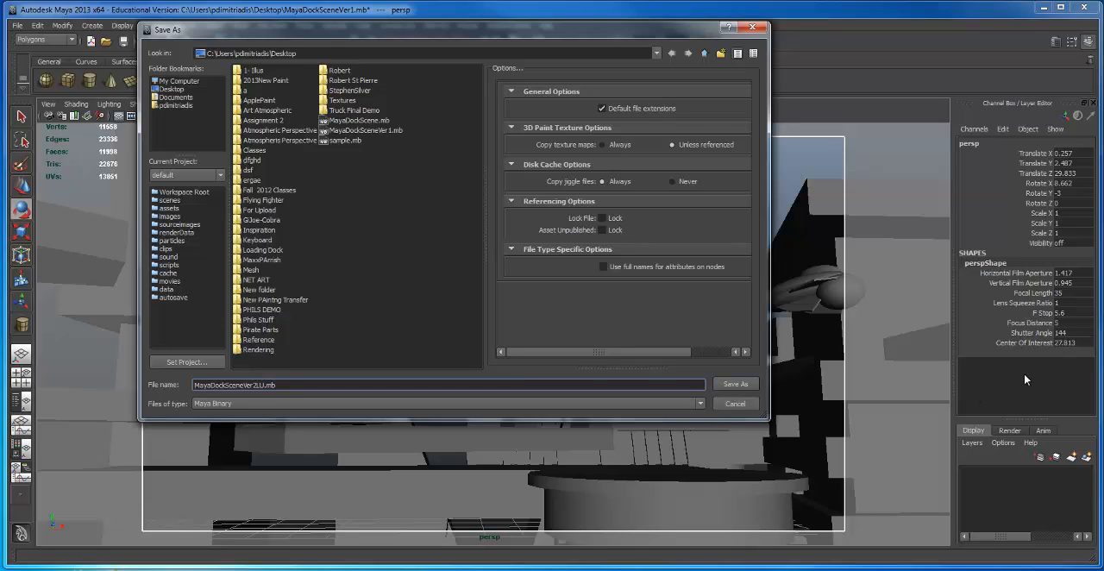
pyautogui.click(737, 384)
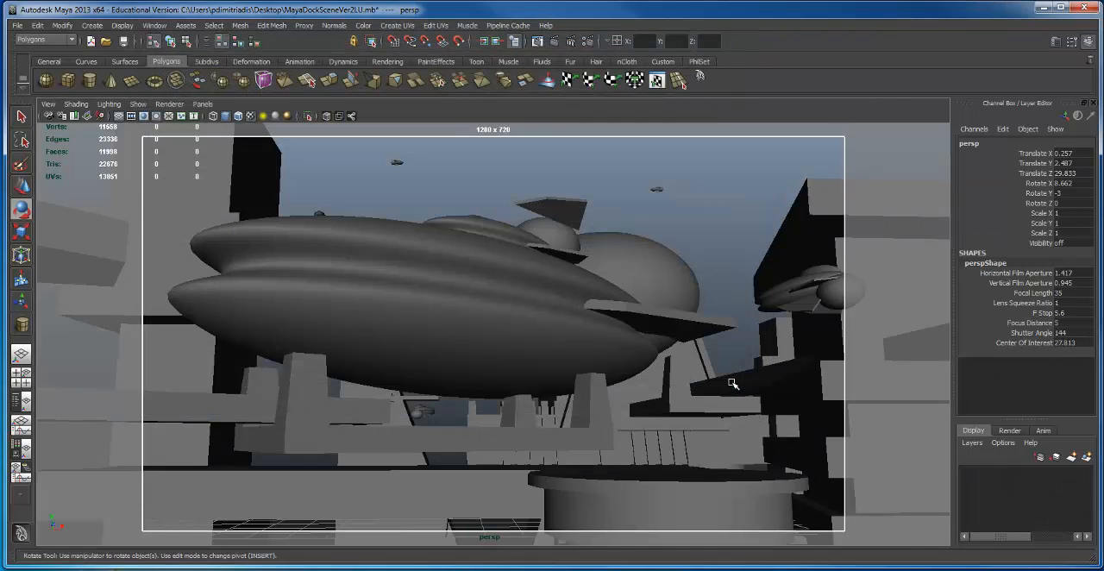
# Step: Duplicate the stacked dock tower group beside the large ship and raise the copy to Translate Y 16.718, Z -3.001
pyautogui.keyDown('alt'); pyautogui.moveTo(668, 329); pyautogui.dragTo(494, 315); pyautogui.keyUp('alt')
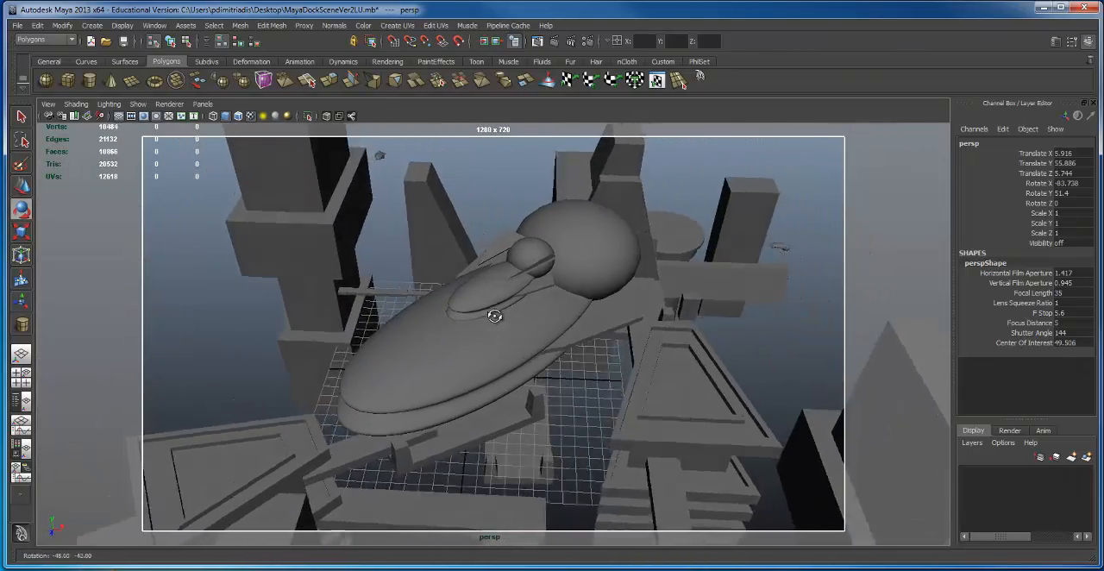
pyautogui.keyDown('alt'); pyautogui.moveTo(495, 315); pyautogui.dragTo(639, 296, button='right'); pyautogui.keyUp('alt')
pyautogui.keyDown('alt'); pyautogui.moveTo(639, 295); pyautogui.dragTo(668, 230); pyautogui.keyUp('alt')
pyautogui.keyDown('alt'); pyautogui.moveTo(448, 300); pyautogui.dragTo(646, 307); pyautogui.keyUp('alt')
pyautogui.keyDown('alt'); pyautogui.moveTo(646, 308); pyautogui.dragTo(429, 298, button='right'); pyautogui.keyUp('alt')
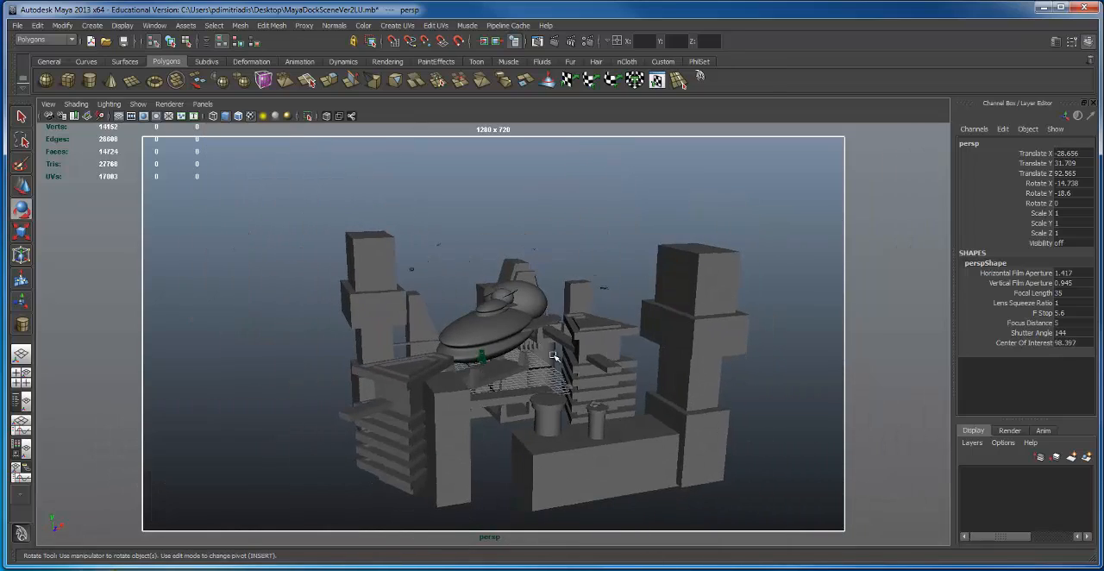
pyautogui.keyDown('alt'); pyautogui.moveTo(619, 355); pyautogui.dragTo(658, 350, button='right'); pyautogui.keyUp('alt')
pyautogui.click(615, 325)
pyautogui.keyDown('alt'); pyautogui.moveTo(658, 350); pyautogui.dragTo(603, 300); pyautogui.keyUp('alt')
pyautogui.press('w')
pyautogui.moveTo(561, 346); pyautogui.dragTo(591, 320)
pyautogui.press('space')
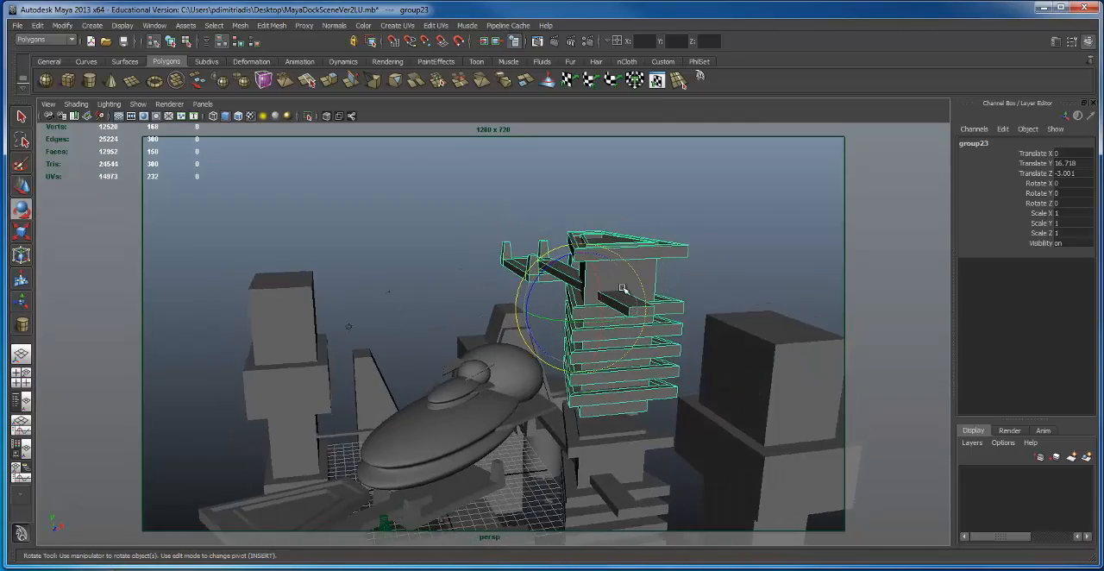
# Step: Lay the tower copy on its side with Rotate Z 90 and stretch it into a thin beam scaled 0.245, 3.189, 0.245
pyautogui.moveTo(552, 263); pyautogui.dragTo(449, 332)
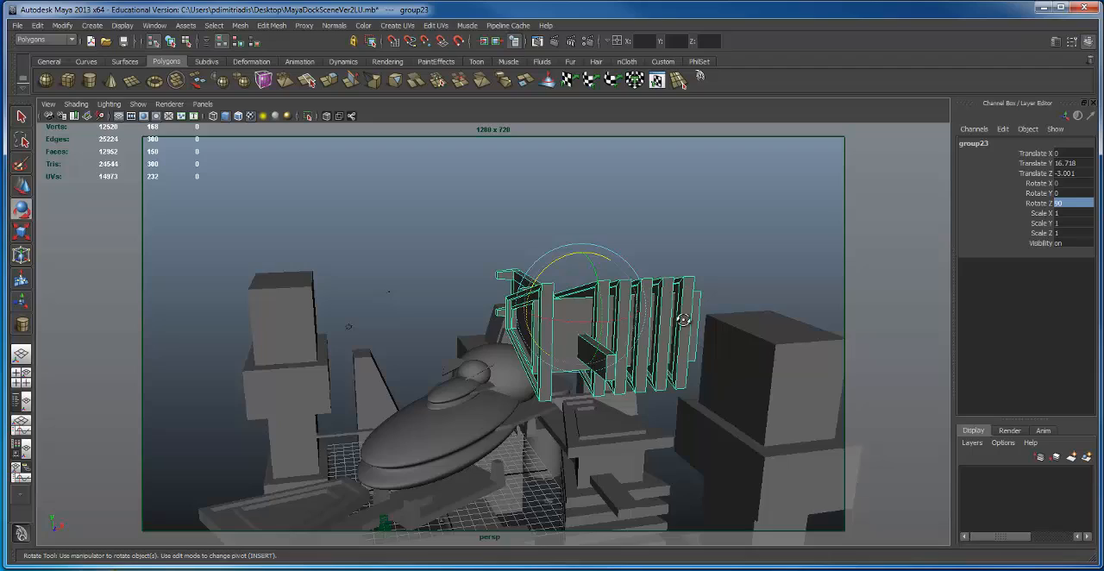
pyautogui.keyDown('alt'); pyautogui.moveTo(683, 320); pyautogui.dragTo(587, 361); pyautogui.keyUp('alt')
pyautogui.press('r')
pyautogui.moveTo(504, 337); pyautogui.dragTo(340, 333)
pyautogui.moveTo(371, 280)
pyautogui.keyDown('alt'); pyautogui.mouseDown()
pyautogui.moveTo(549, 307)
pyautogui.moveTo(384, 282)
pyautogui.mouseUp(); pyautogui.keyUp('alt')
pyautogui.keyDown('alt'); pyautogui.moveTo(569, 263); pyautogui.dragTo(392, 343); pyautogui.keyUp('alt')
pyautogui.keyDown('alt'); pyautogui.moveTo(562, 324); pyautogui.dragTo(390, 358); pyautogui.keyUp('alt')
# Step: Tilt the beam to Rotate X -41.344, duplicate it and place the copy at X -14.274, Y 0.347, Z -27.092
pyautogui.press('e')
pyautogui.press('w')
pyautogui.keyDown('alt'); pyautogui.moveTo(389, 358); pyautogui.dragTo(514, 186); pyautogui.keyUp('alt')
pyautogui.hotkey('ctrl', 'd')
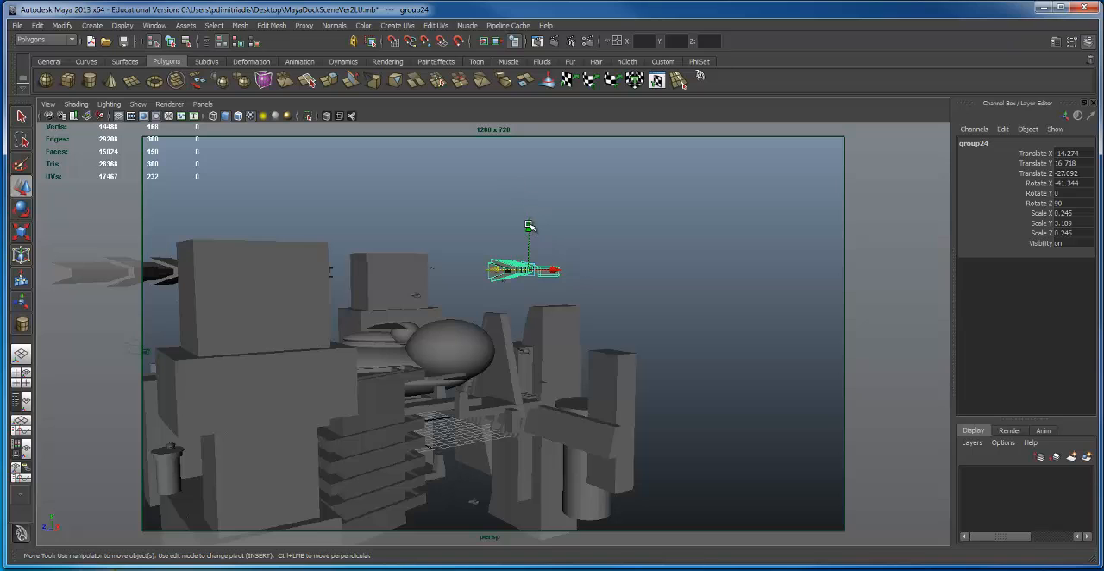
pyautogui.moveTo(500, 337); pyautogui.dragTo(500, 340)
pyautogui.keyDown('alt'); pyautogui.moveTo(500, 339); pyautogui.dragTo(457, 369); pyautogui.keyUp('alt')
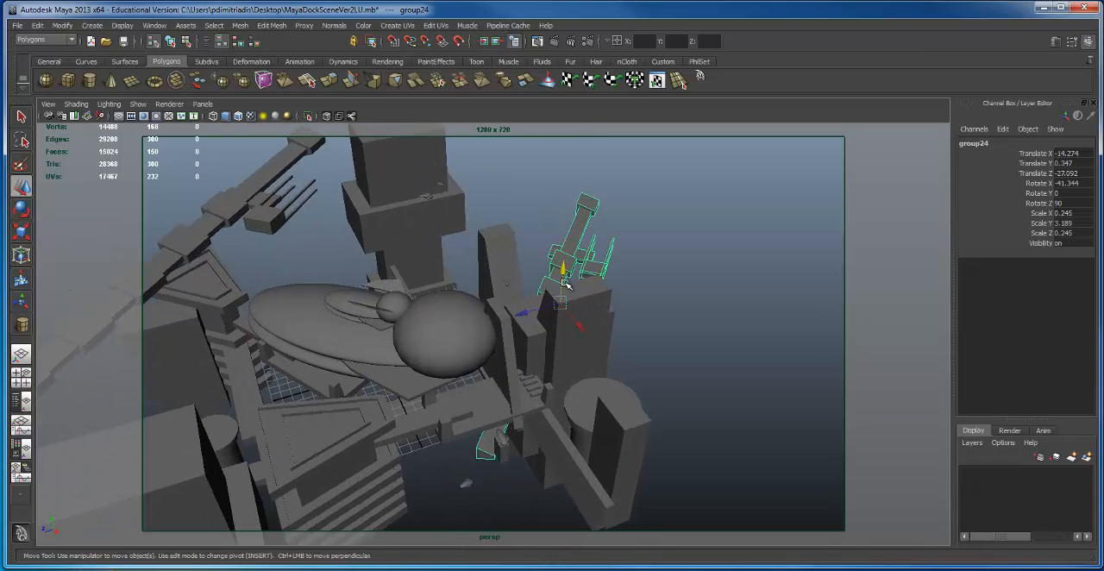
# Step: Move the beam copy behind the large ship to X 1.069, Z -8.222 and turn it to Rotate X 113.118
pyautogui.moveTo(517, 320); pyautogui.dragTo(461, 379)
pyautogui.moveTo(502, 343); pyautogui.dragTo(402, 433)
pyautogui.keyDown('alt'); pyautogui.moveTo(482, 409); pyautogui.dragTo(439, 321); pyautogui.keyUp('alt')
pyautogui.keyDown('alt'); pyautogui.moveTo(439, 320); pyautogui.dragTo(419, 367, button='right'); pyautogui.keyUp('alt')
pyautogui.keyDown('alt'); pyautogui.moveTo(421, 233); pyautogui.dragTo(613, 301); pyautogui.keyUp('alt')
pyautogui.press('e')
pyautogui.keyDown('alt'); pyautogui.moveTo(613, 301); pyautogui.dragTo(407, 313, button='right'); pyautogui.keyUp('alt')
pyautogui.keyDown('alt'); pyautogui.moveTo(406, 313); pyautogui.dragTo(399, 353); pyautogui.keyUp('alt')
pyautogui.keyDown('alt'); pyautogui.moveTo(399, 352); pyautogui.dragTo(493, 479, button='right'); pyautogui.keyUp('alt')
pyautogui.moveTo(485, 453); pyautogui.dragTo(493, 454)
# Step: Duplicate the lowered beam and move the new copy across under the large ship to Translate X -20.542
pyautogui.keyDown('alt'); pyautogui.moveTo(466, 369); pyautogui.dragTo(510, 299); pyautogui.keyUp('alt')
pyautogui.press('w')
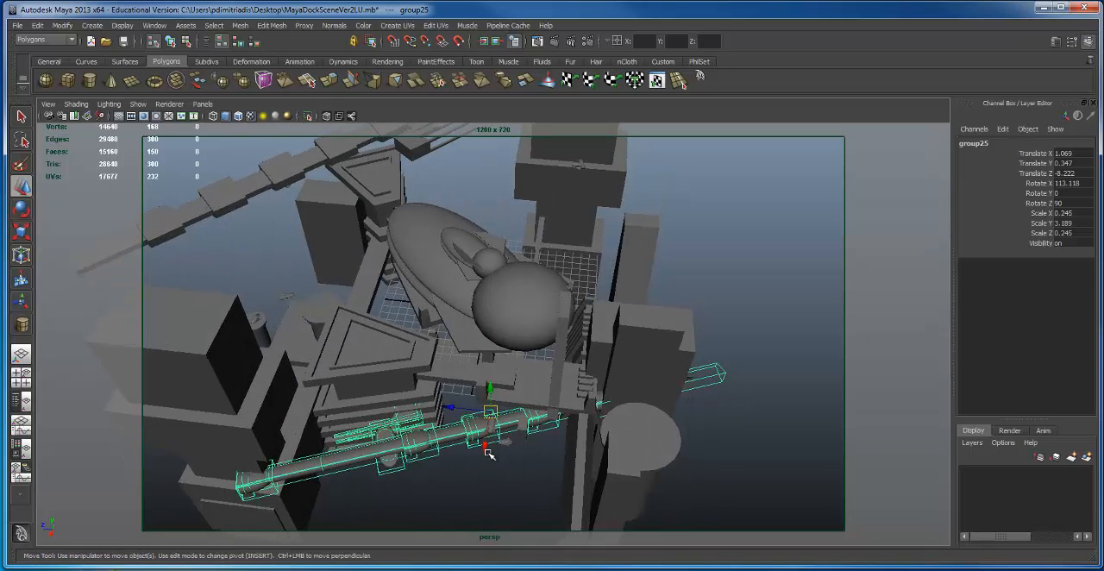
pyautogui.moveTo(488, 453); pyautogui.dragTo(522, 278)
# Step: Stand the beam copy upright beside the large ship with Rotate X 180, Rotate Y -66.452 and Rotate Z 180
pyautogui.click(438, 425)
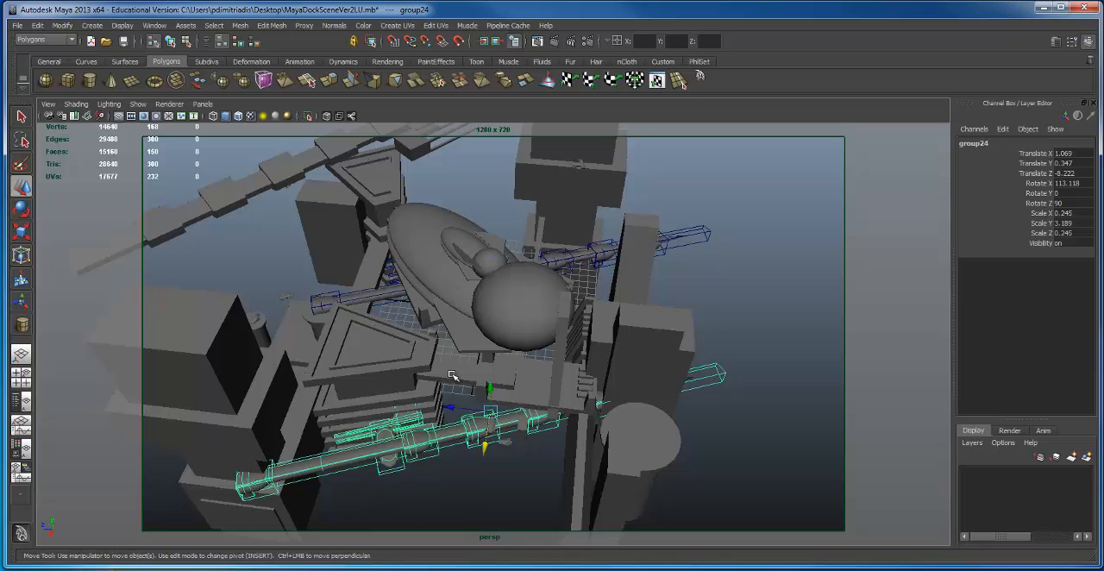
pyautogui.keyDown('alt'); pyautogui.moveTo(438, 425); pyautogui.dragTo(518, 319); pyautogui.keyUp('alt')
pyautogui.click(601, 294)
pyautogui.press('e')
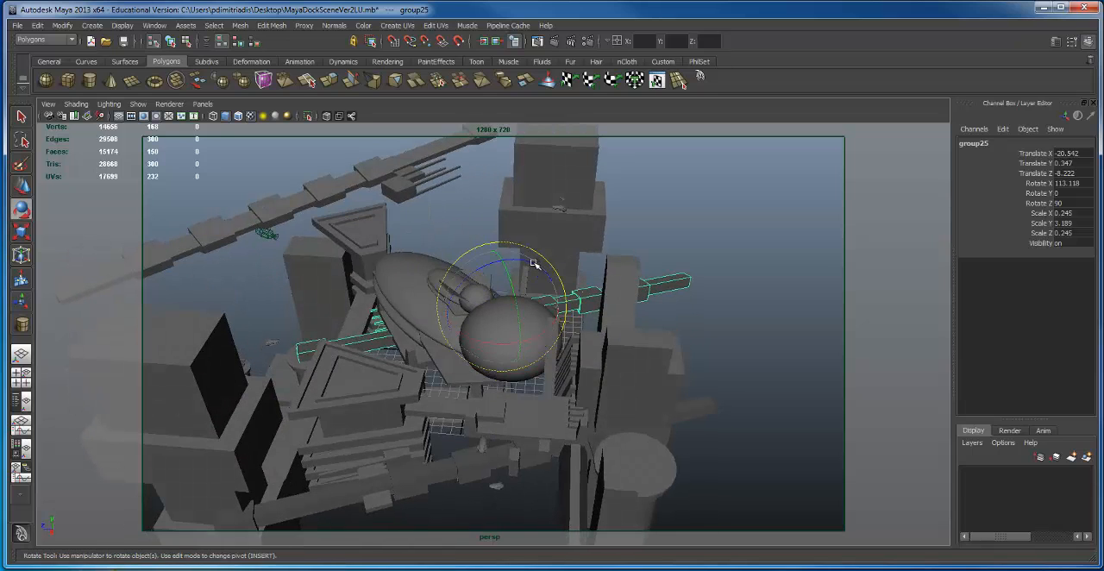
pyautogui.moveTo(535, 263); pyautogui.dragTo(465, 294)
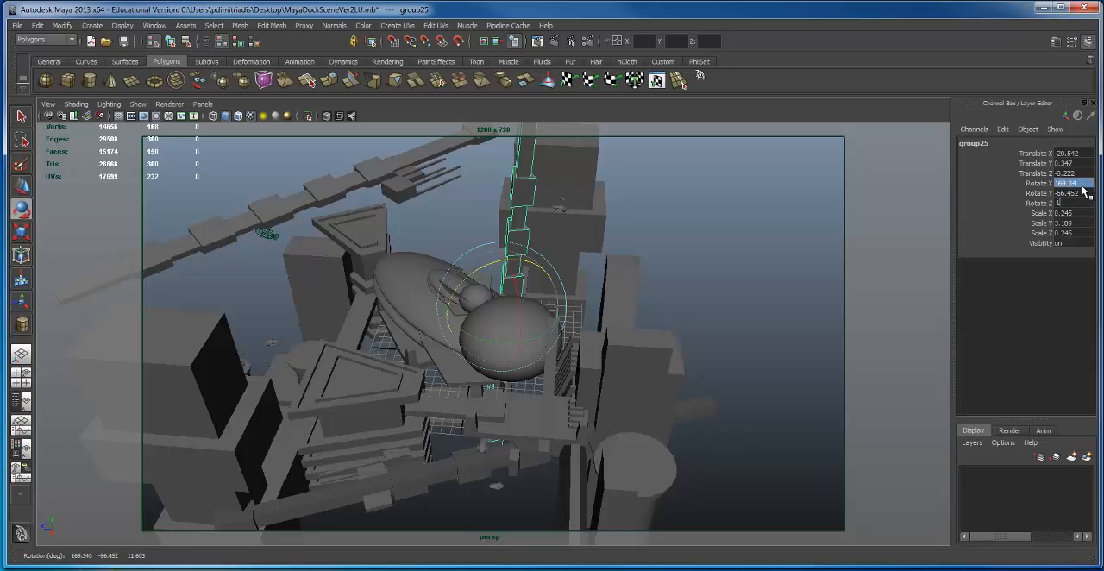
pyautogui.write('180')
pyautogui.press('Return')
# Step: Raise the upright beam to Translate Y 3.883
pyautogui.keyDown('alt'); pyautogui.moveTo(493, 359); pyautogui.dragTo(514, 272); pyautogui.keyUp('alt')
pyautogui.press('w')
pyautogui.keyDown('alt'); pyautogui.moveTo(439, 297); pyautogui.dragTo(226, 302, button='right'); pyautogui.keyUp('alt')
pyautogui.keyDown('alt'); pyautogui.moveTo(227, 301); pyautogui.dragTo(305, 317); pyautogui.keyUp('alt')
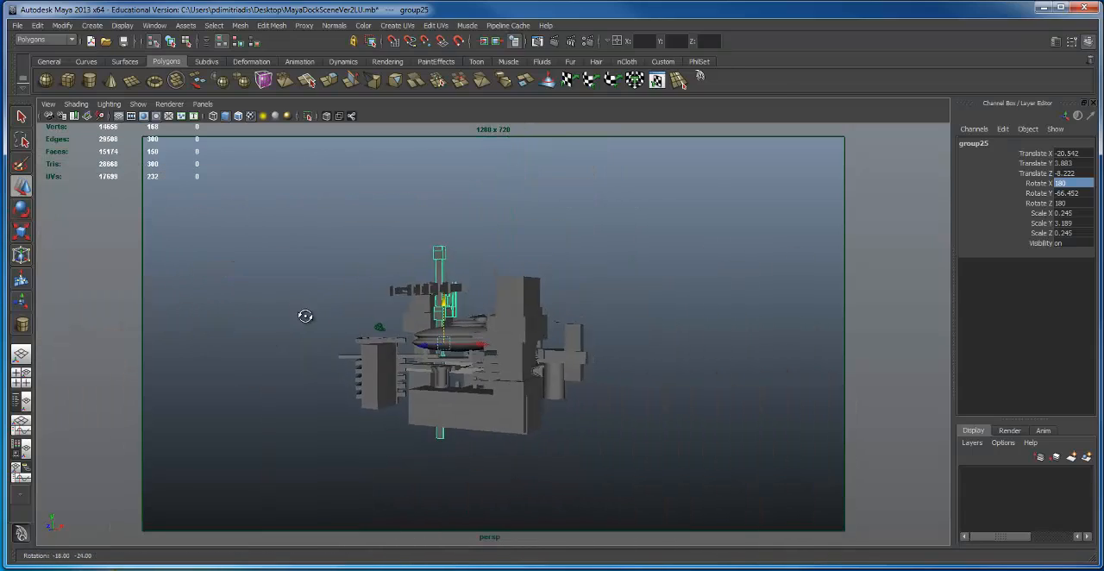
pyautogui.keyDown('alt'); pyautogui.moveTo(394, 291); pyautogui.dragTo(673, 312, button='right'); pyautogui.keyUp('alt')
pyautogui.scroll(5, 483, 311)
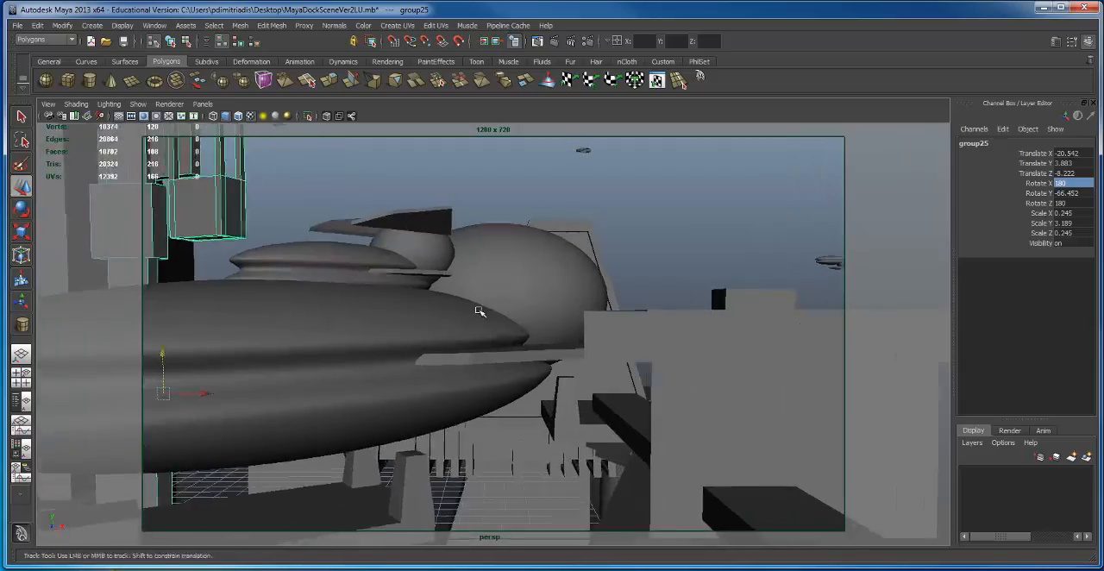
pyautogui.keyDown('alt'); pyautogui.moveTo(480, 311); pyautogui.dragTo(392, 323); pyautogui.keyUp('alt')
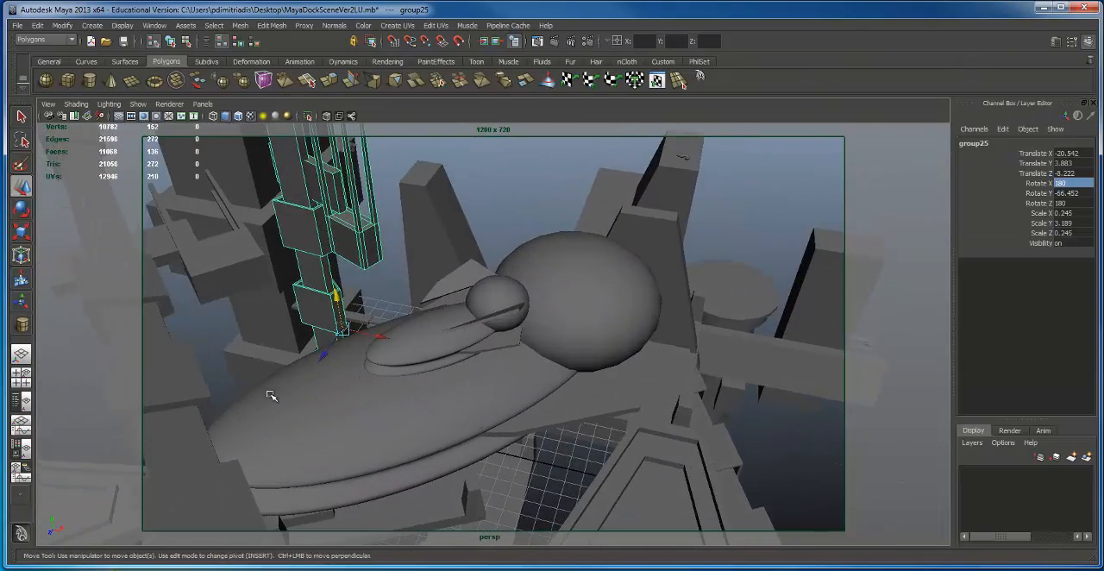
# Step: Move the large ship to Translate Z 11.887 and shift it along the X axis toward the tiered dock with the trapezoid top
pyautogui.click(209, 392)
pyautogui.keyDown('alt'); pyautogui.moveTo(209, 392); pyautogui.dragTo(333, 370); pyautogui.keyUp('alt')
pyautogui.click(445, 368)
pyautogui.keyDown('alt'); pyautogui.moveTo(445, 368); pyautogui.dragTo(507, 366); pyautogui.keyUp('alt')
pyautogui.press('r')
pyautogui.keyDown('alt'); pyautogui.moveTo(459, 337); pyautogui.dragTo(451, 331); pyautogui.keyUp('alt')
pyautogui.keyDown('alt'); pyautogui.moveTo(451, 331); pyautogui.dragTo(399, 405, button='right'); pyautogui.keyUp('alt')
pyautogui.press('w')
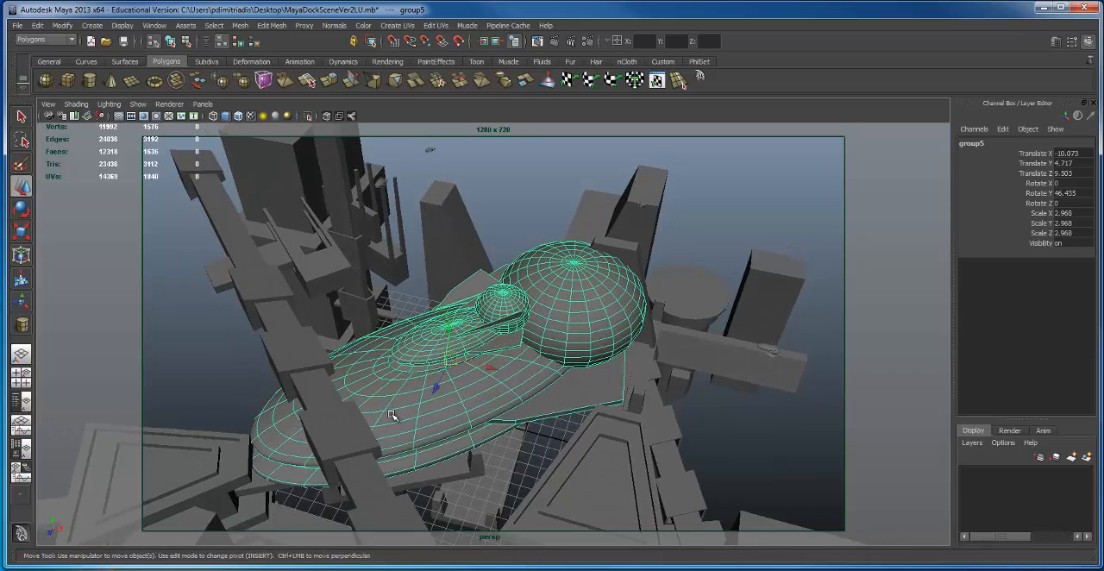
pyautogui.moveTo(462, 365); pyautogui.dragTo(394, 390)
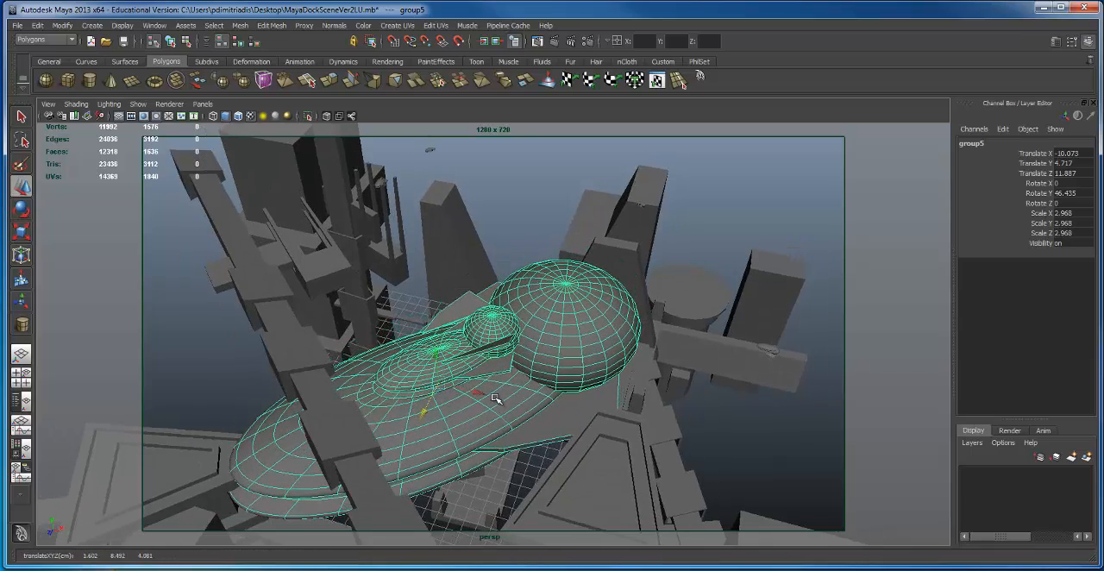
pyautogui.moveTo(480, 393); pyautogui.dragTo(449, 385)
# Step: Select the trapezoid-topped dock group beside the large ship's nose
pyautogui.click(339, 420)
pyautogui.click(160, 471)
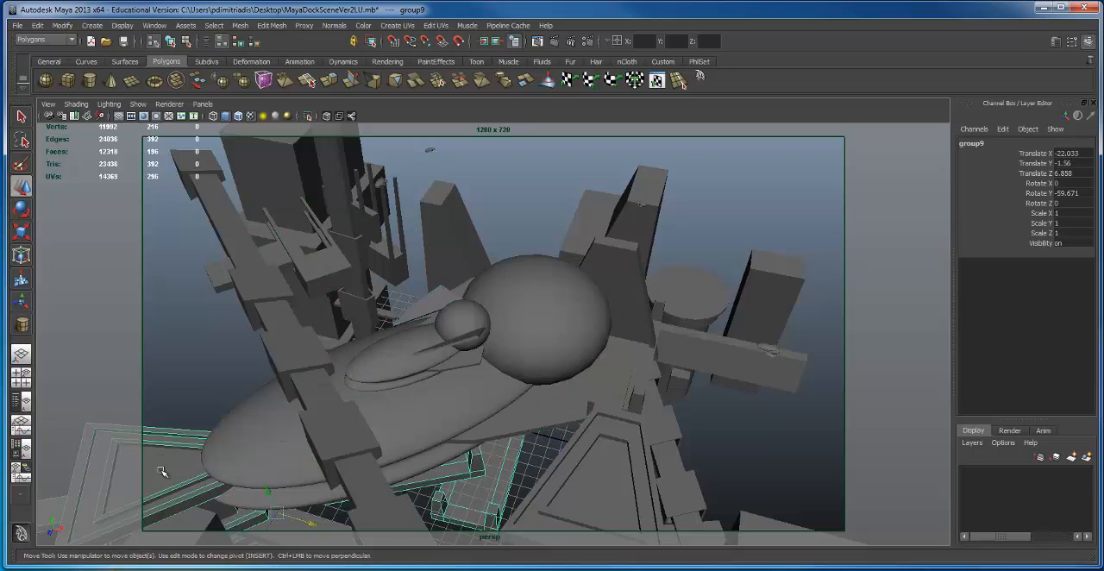
pyautogui.keyDown('alt'); pyautogui.moveTo(160, 471); pyautogui.dragTo(233, 313); pyautogui.keyUp('alt')
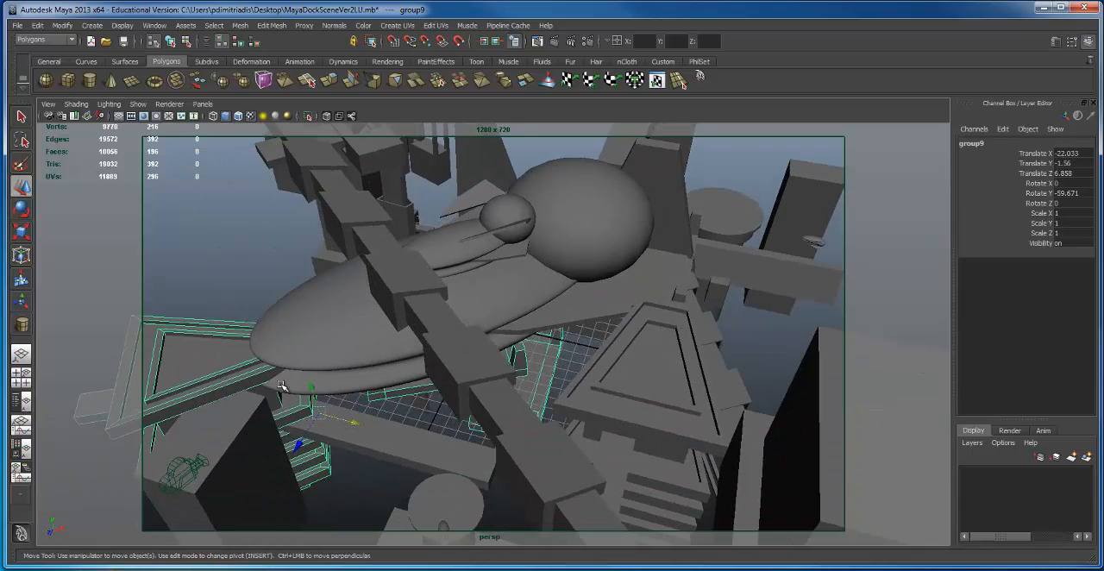
pyautogui.keyDown('alt'); pyautogui.moveTo(281, 386); pyautogui.dragTo(274, 351); pyautogui.keyUp('alt')
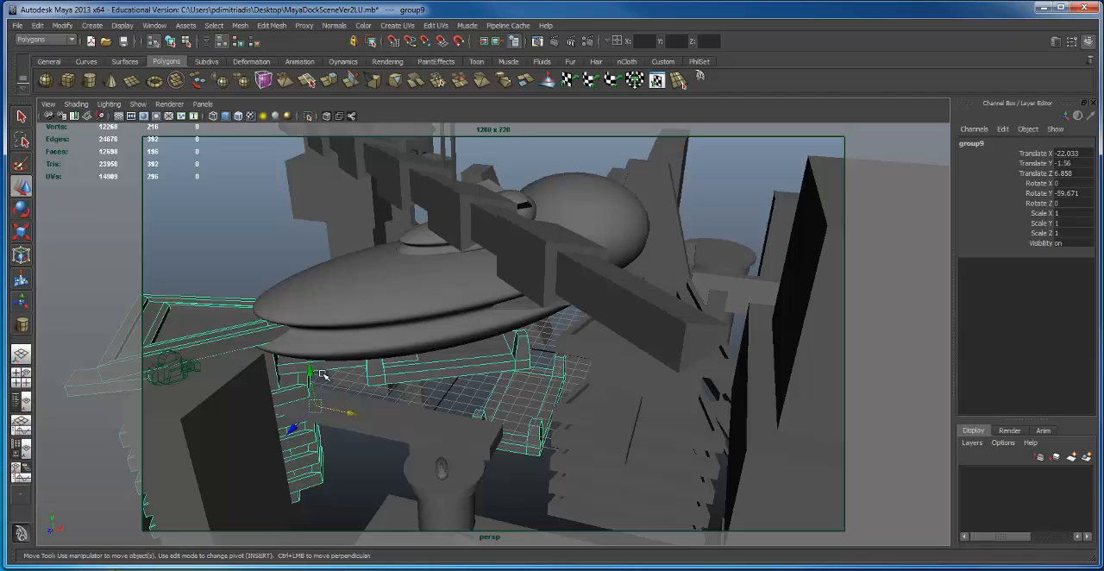
pyautogui.click(365, 414)
pyautogui.click(417, 374)
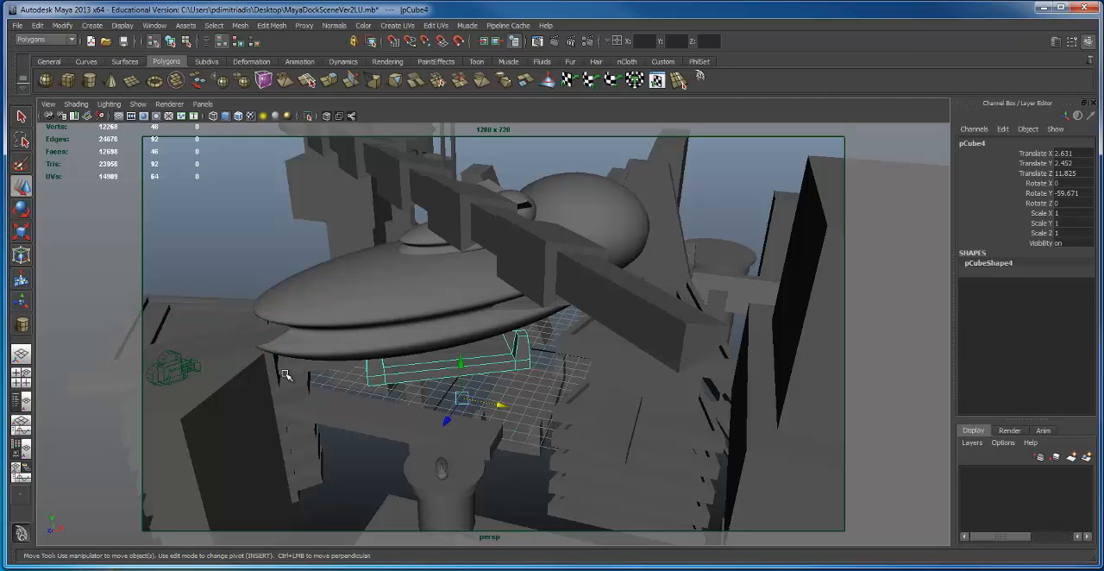
pyautogui.click(314, 393)
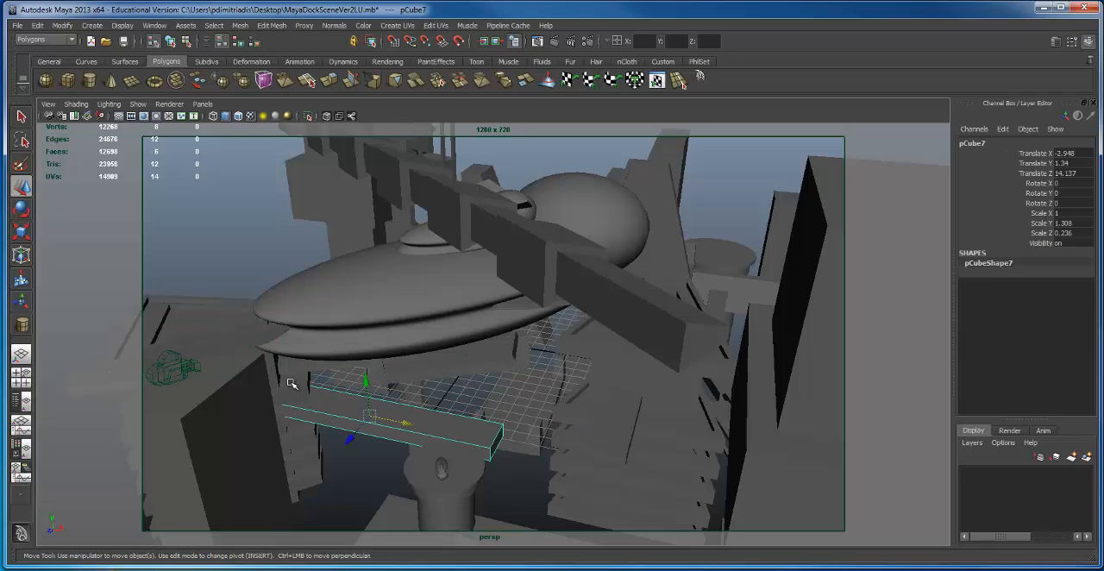
pyautogui.click(284, 372)
pyautogui.click(303, 397)
pyautogui.hotkey('ctrl', 'z')
pyautogui.hotkey('ctrl', 'z')
pyautogui.hotkey('ctrl', 'z')
pyautogui.hotkey('ctrl', 'z')
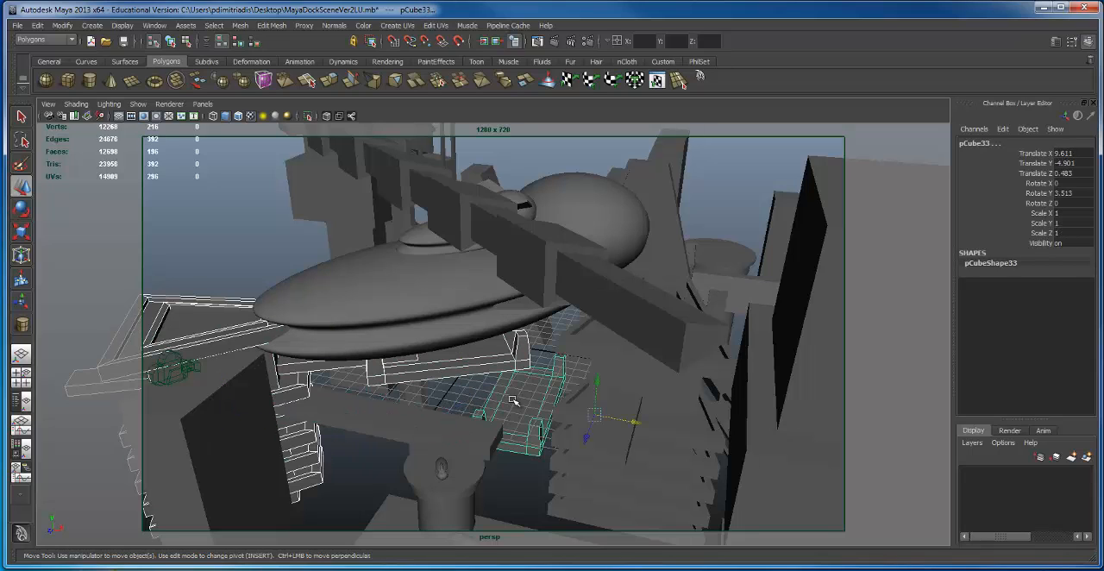
# Step: Group the dock's pieces without the separate lower platform and move the group to Translate X -5.007, Translate Z 2.174
pyautogui.keyDown('shift'); pyautogui.click(519, 393); pyautogui.keyUp('shift')
pyautogui.hotkey('ctrl', 'g')
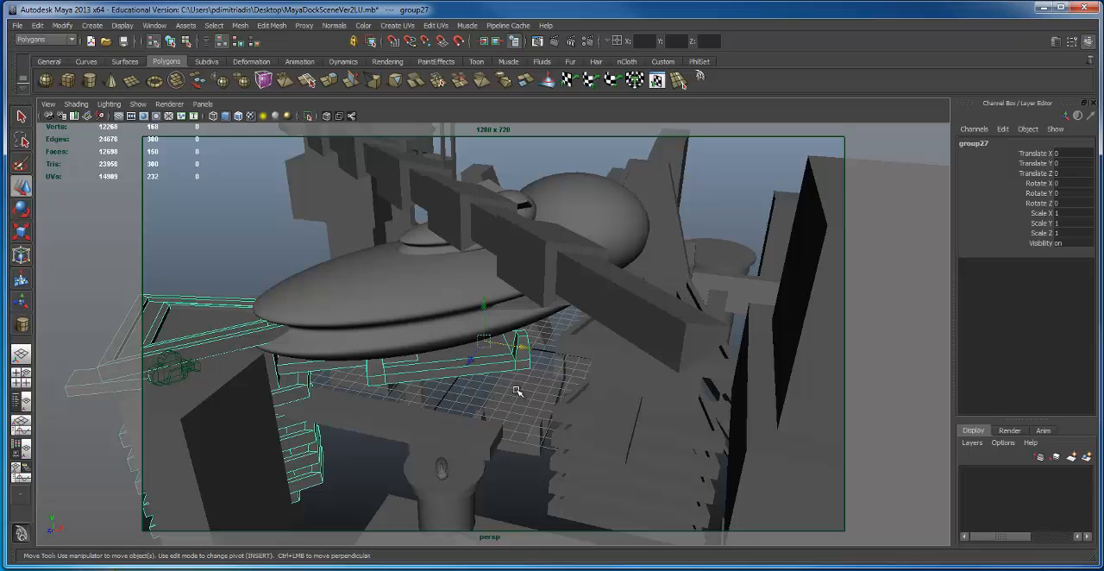
pyautogui.keyDown('alt'); pyautogui.moveTo(523, 376); pyautogui.dragTo(312, 385); pyautogui.keyUp('alt')
pyautogui.keyDown('alt'); pyautogui.moveTo(580, 356); pyautogui.dragTo(555, 334); pyautogui.keyUp('alt')
# Step: Frame a low view of the large ship's side between the dock buildings and test-render it with Maya Software at 1280 x 720
pyautogui.keyDown('alt'); pyautogui.moveTo(314, 345); pyautogui.dragTo(394, 357, button='right'); pyautogui.keyUp('alt')
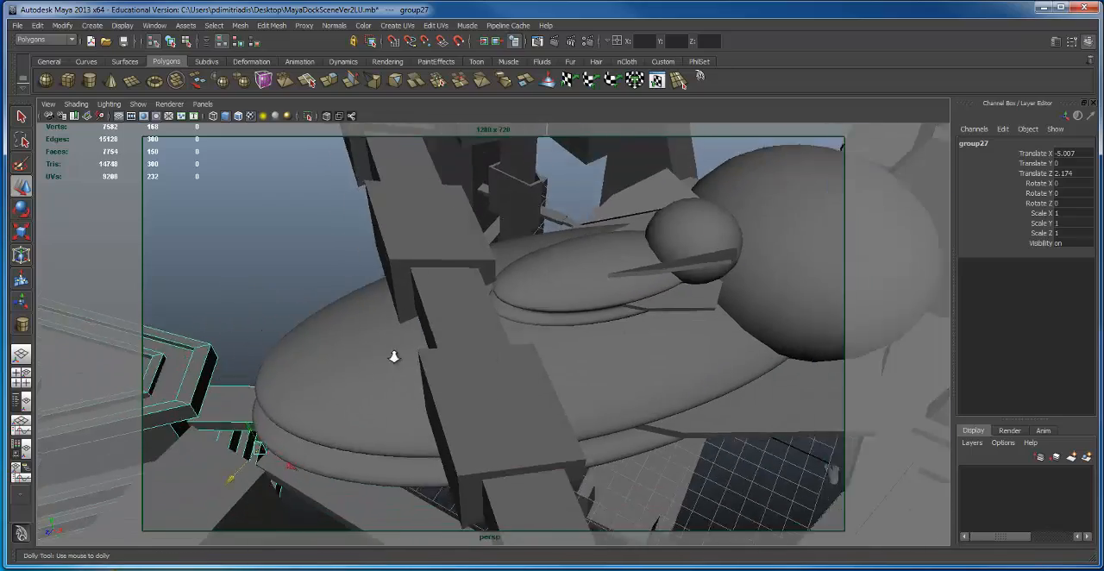
pyautogui.keyDown('alt'); pyautogui.moveTo(393, 356); pyautogui.dragTo(522, 366); pyautogui.keyUp('alt')
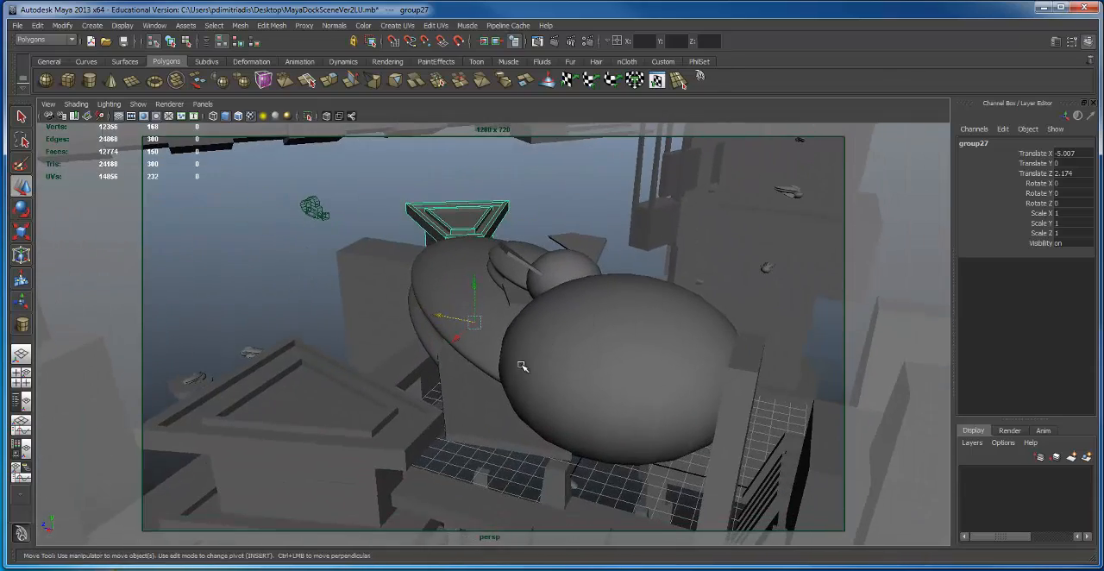
pyautogui.keyDown('alt'); pyautogui.moveTo(521, 366); pyautogui.dragTo(583, 327, button='right'); pyautogui.keyUp('alt')
pyautogui.moveTo(283, 335); pyautogui.dragTo(464, 315)
pyautogui.keyDown('alt'); pyautogui.moveTo(465, 315); pyautogui.dragTo(440, 322, button='right'); pyautogui.keyUp('alt')
pyautogui.keyDown('alt'); pyautogui.moveTo(418, 312); pyautogui.dragTo(492, 290, button='middle'); pyautogui.keyUp('alt')
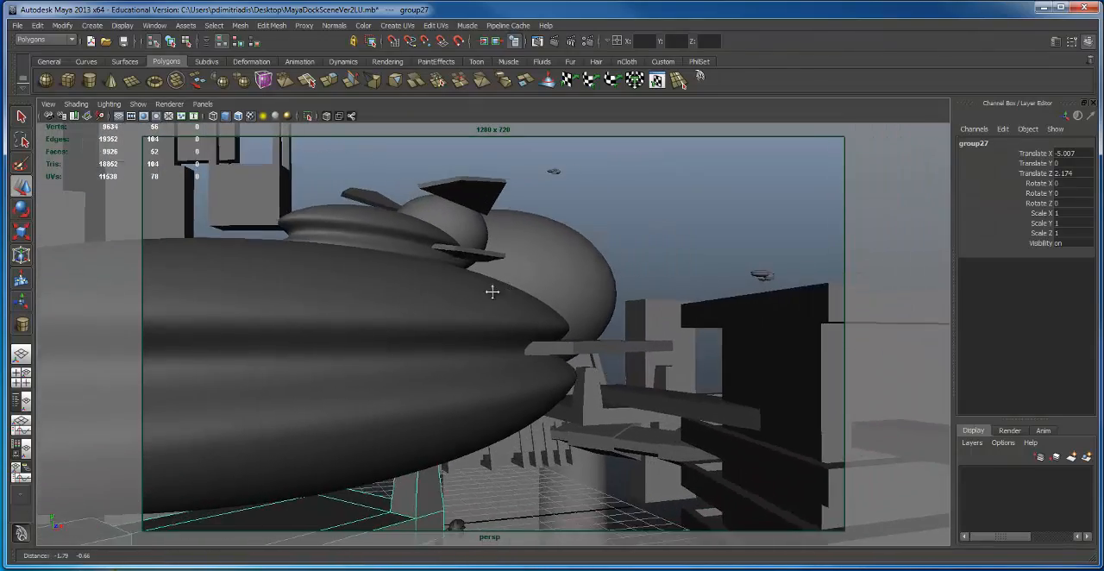
pyautogui.keyDown('alt'); pyautogui.moveTo(492, 291); pyautogui.dragTo(380, 305, button='right'); pyautogui.keyUp('alt')
pyautogui.keyDown('alt'); pyautogui.moveTo(412, 298); pyautogui.dragTo(437, 283, button='middle'); pyautogui.keyUp('alt')
pyautogui.moveTo(437, 283)
pyautogui.keyDown('alt'); pyautogui.mouseDown(button='right')
pyautogui.moveTo(422, 270)
pyautogui.moveTo(437, 271)
pyautogui.mouseUp(button='right'); pyautogui.keyUp('alt')
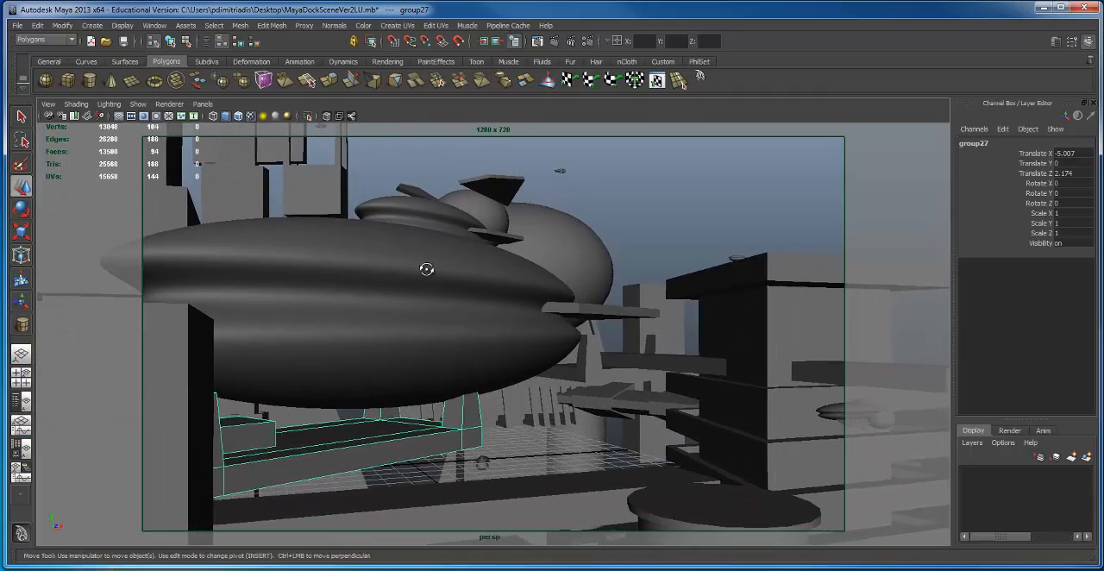
pyautogui.keyDown('alt'); pyautogui.moveTo(423, 266); pyautogui.dragTo(487, 273, button='middle'); pyautogui.keyUp('alt')
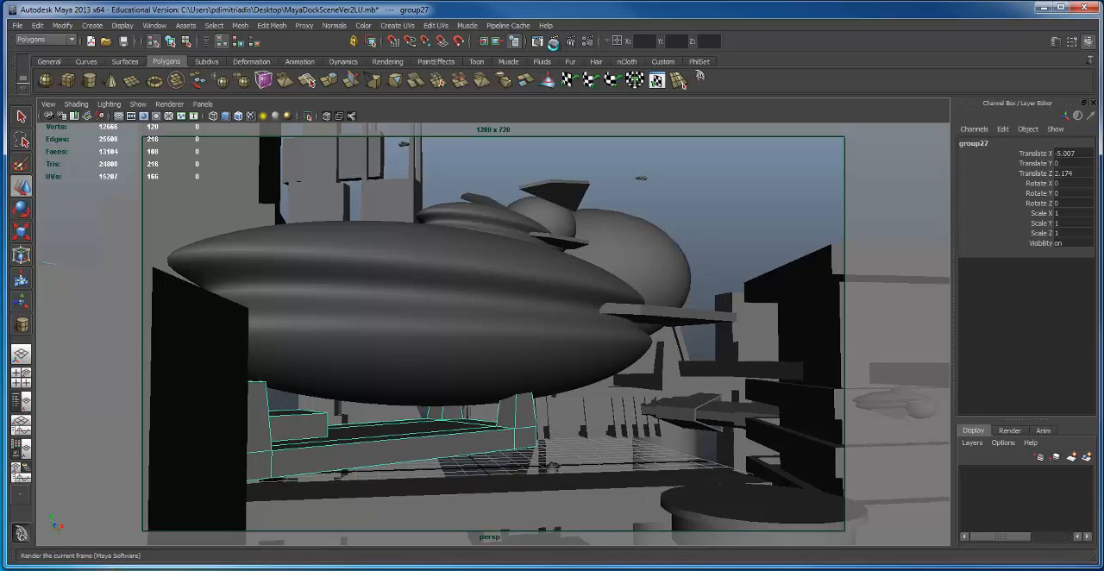
pyautogui.click(553, 41)
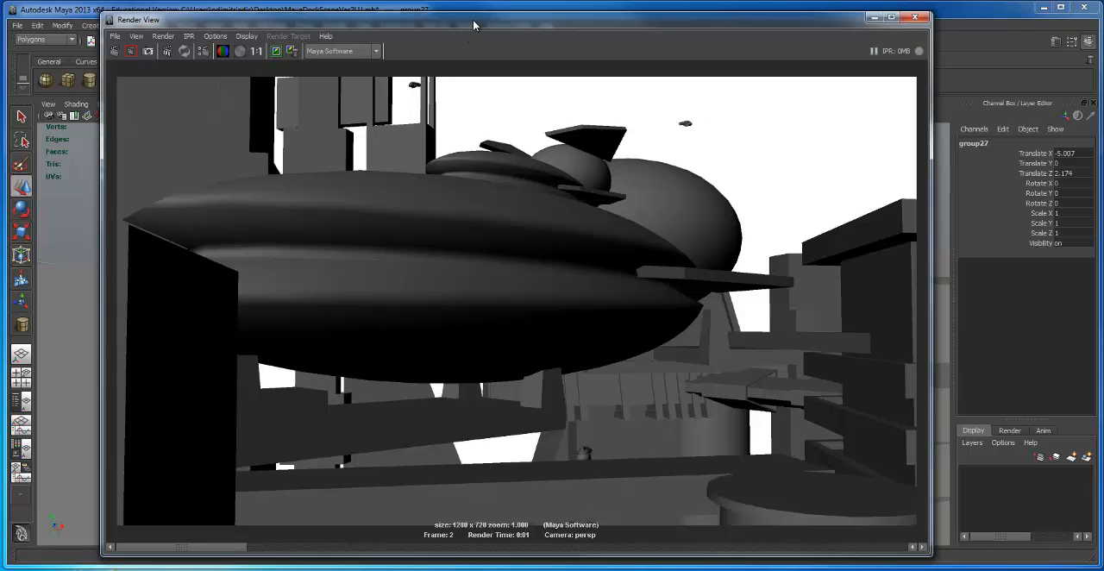
pyautogui.moveTo(473, 25); pyautogui.dragTo(425, 569)
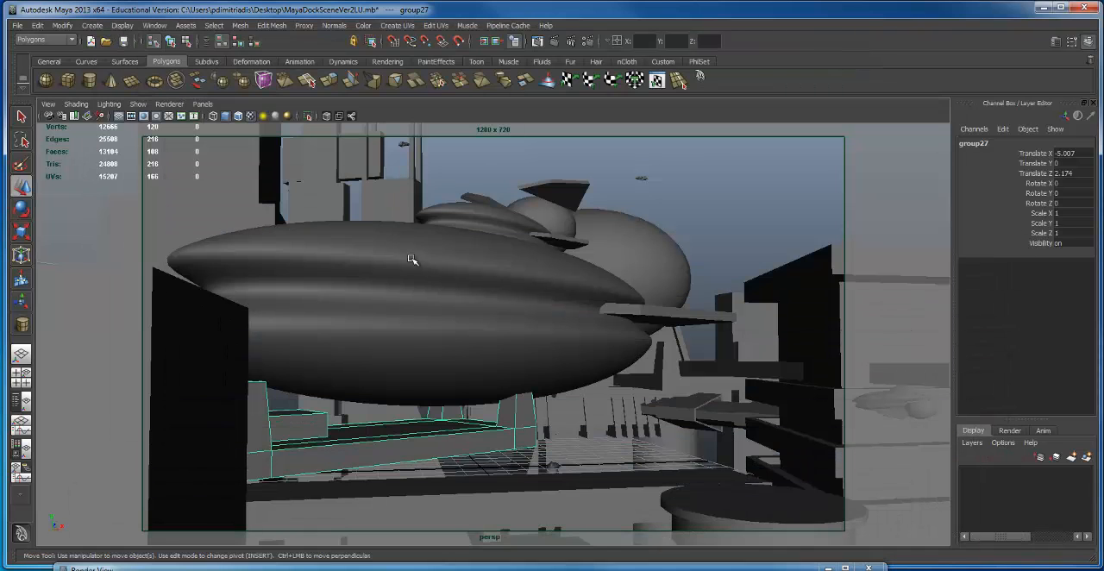
# Step: Test-render an upside-down view of the large ship with the dock platform above it, and keep the image in Render View
pyautogui.keyDown('alt'); pyautogui.moveTo(411, 260); pyautogui.dragTo(462, 233); pyautogui.keyUp('alt')
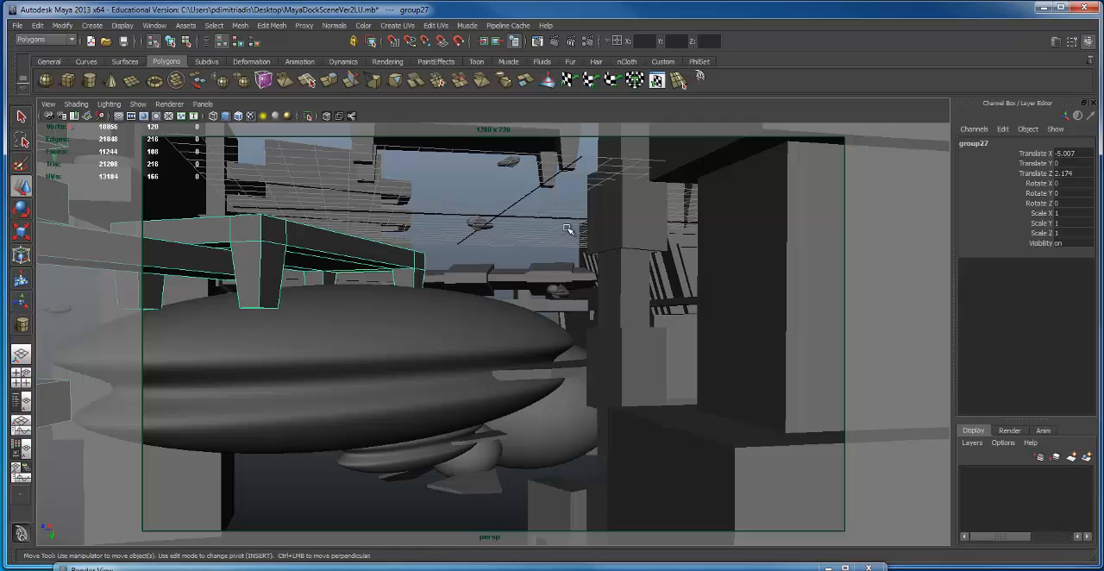
pyautogui.keyDown('alt'); pyautogui.moveTo(567, 228); pyautogui.dragTo(578, 234); pyautogui.keyUp('alt')
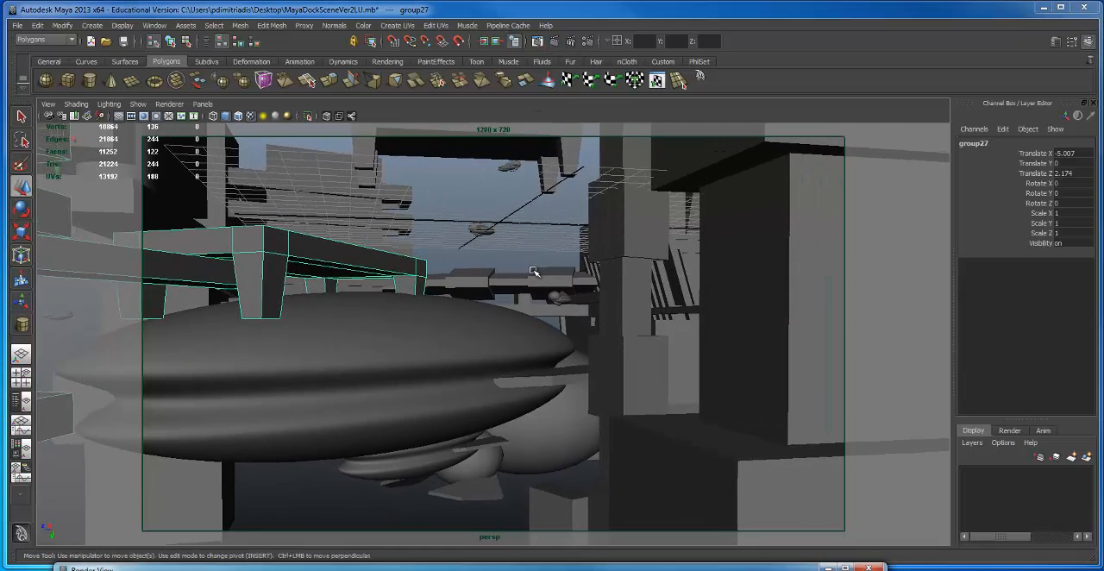
pyautogui.click(622, 568)
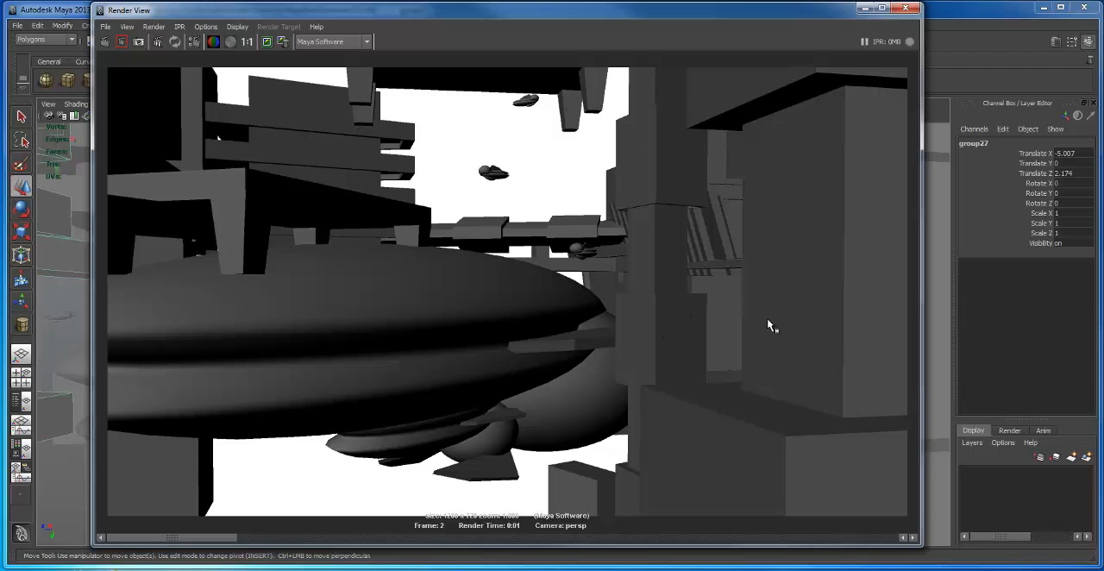
pyautogui.click(268, 42)
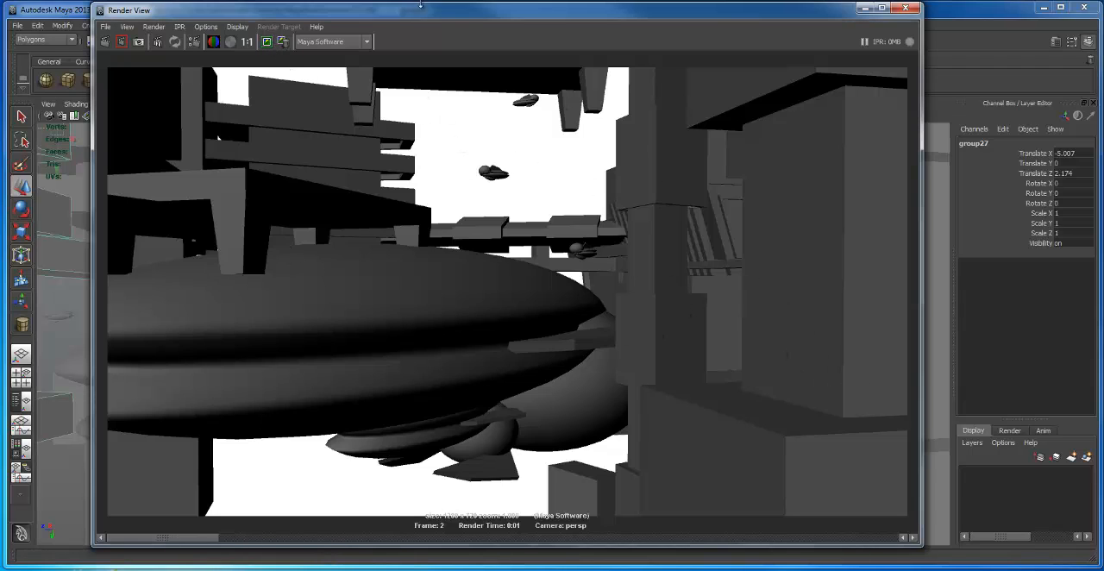
pyautogui.moveTo(432, 11); pyautogui.dragTo(297, 569)
# Step: Reframe the upside-down view closer along the large ship, with the platform and small ships above, and render it for comparison
pyautogui.keyDown('alt'); pyautogui.moveTo(591, 374); pyautogui.dragTo(505, 356); pyautogui.keyUp('alt')
pyautogui.keyDown('alt'); pyautogui.moveTo(507, 355); pyautogui.dragTo(596, 347, button='right'); pyautogui.keyUp('alt')
pyautogui.keyDown('alt'); pyautogui.moveTo(595, 347); pyautogui.dragTo(581, 336); pyautogui.keyUp('alt')
pyautogui.keyDown('alt'); pyautogui.moveTo(580, 349); pyautogui.dragTo(572, 384, button='middle'); pyautogui.keyUp('alt')
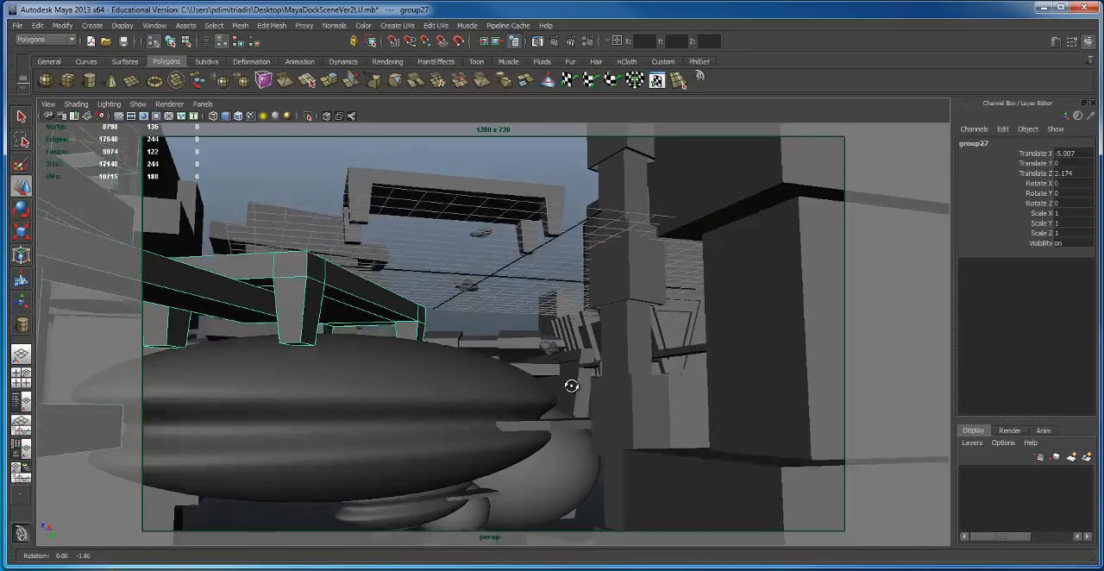
pyautogui.moveTo(572, 384)
pyautogui.keyDown('alt'); pyautogui.mouseDown()
pyautogui.moveTo(551, 421)
pyautogui.moveTo(553, 382)
pyautogui.mouseUp(); pyautogui.keyUp('alt')
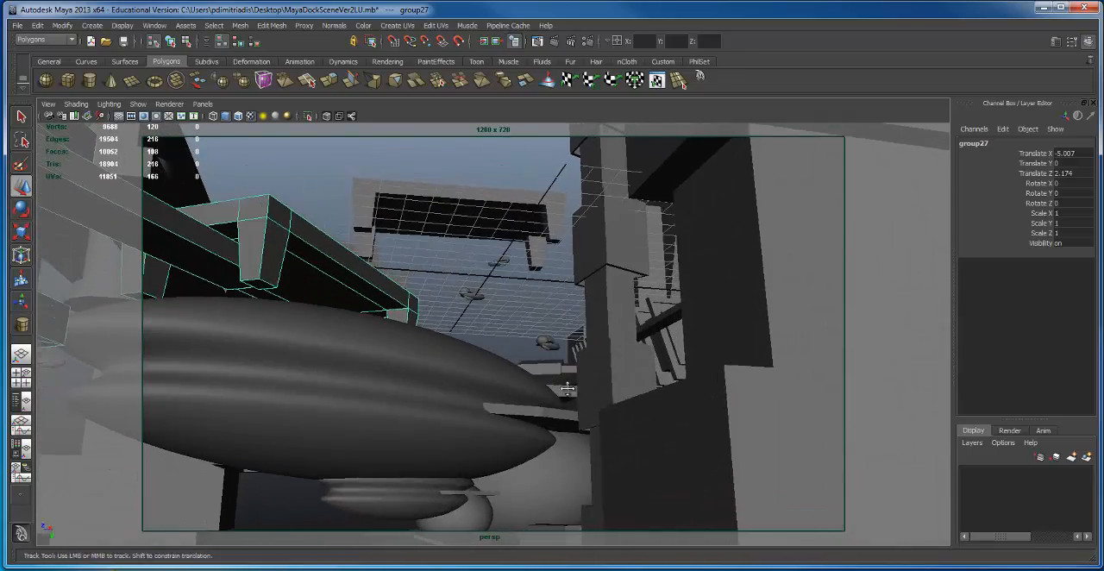
pyautogui.keyDown('alt'); pyautogui.moveTo(553, 385); pyautogui.dragTo(522, 396, button='right'); pyautogui.keyUp('alt')
pyautogui.keyDown('alt'); pyautogui.moveTo(523, 396); pyautogui.dragTo(537, 378, button='middle'); pyautogui.keyUp('alt')
pyautogui.keyDown('alt'); pyautogui.moveTo(538, 377); pyautogui.dragTo(520, 382); pyautogui.keyUp('alt')
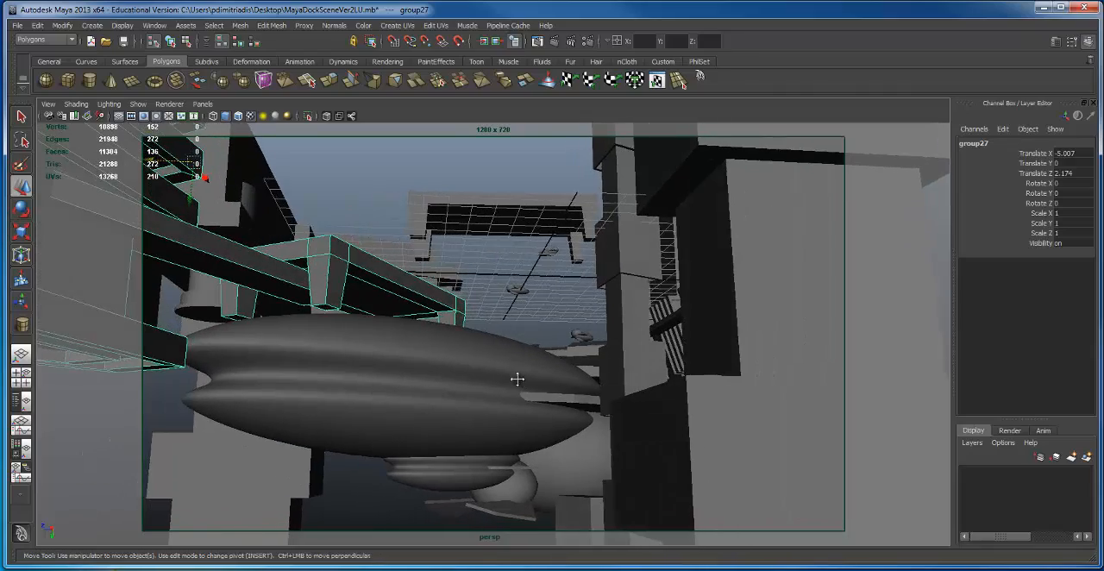
pyautogui.keyDown('alt'); pyautogui.moveTo(519, 378); pyautogui.dragTo(549, 376, button='middle'); pyautogui.keyUp('alt')
pyautogui.keyDown('alt'); pyautogui.moveTo(548, 375); pyautogui.dragTo(561, 374, button='right'); pyautogui.keyUp('alt')
pyautogui.keyDown('alt'); pyautogui.moveTo(562, 374); pyautogui.dragTo(594, 370, button='middle'); pyautogui.keyUp('alt')
pyautogui.keyDown('alt'); pyautogui.moveTo(594, 370); pyautogui.dragTo(578, 365); pyautogui.keyUp('alt')
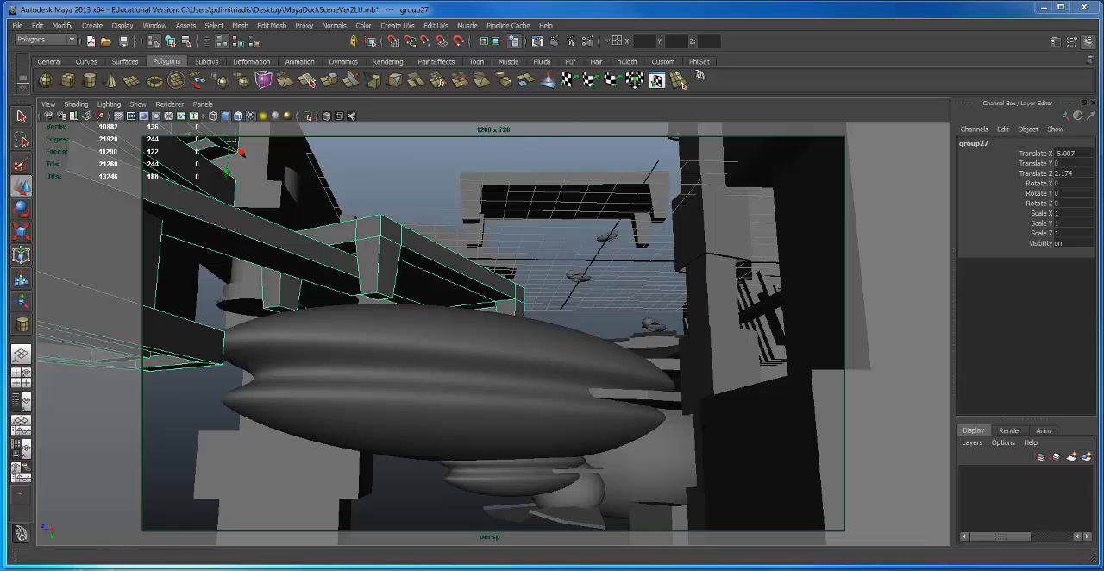
pyautogui.moveTo(638, 569); pyautogui.dragTo(668, 30)
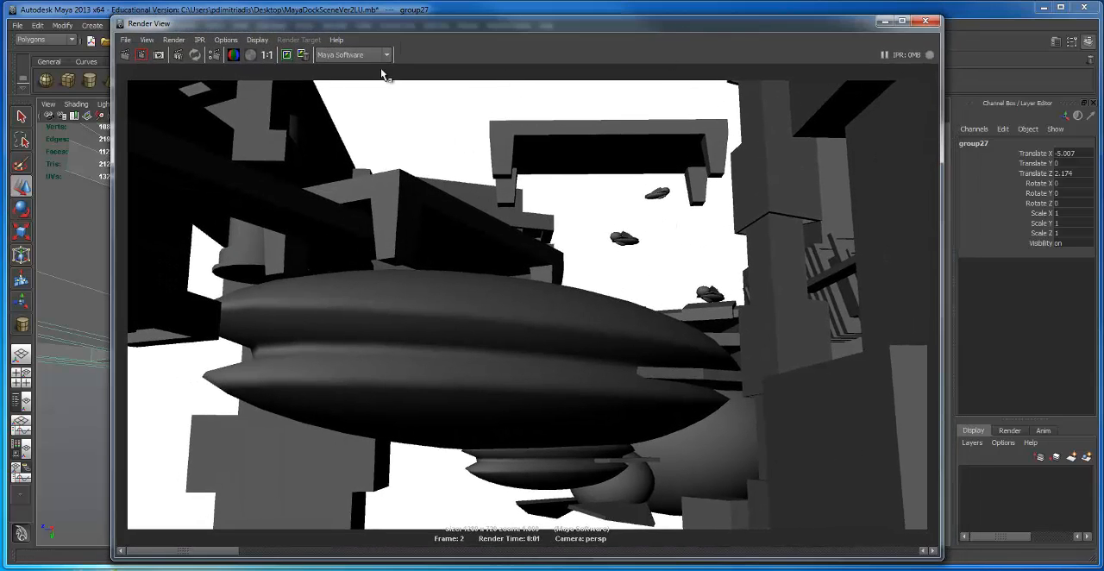
pyautogui.moveTo(535, 26); pyautogui.dragTo(554, 160)
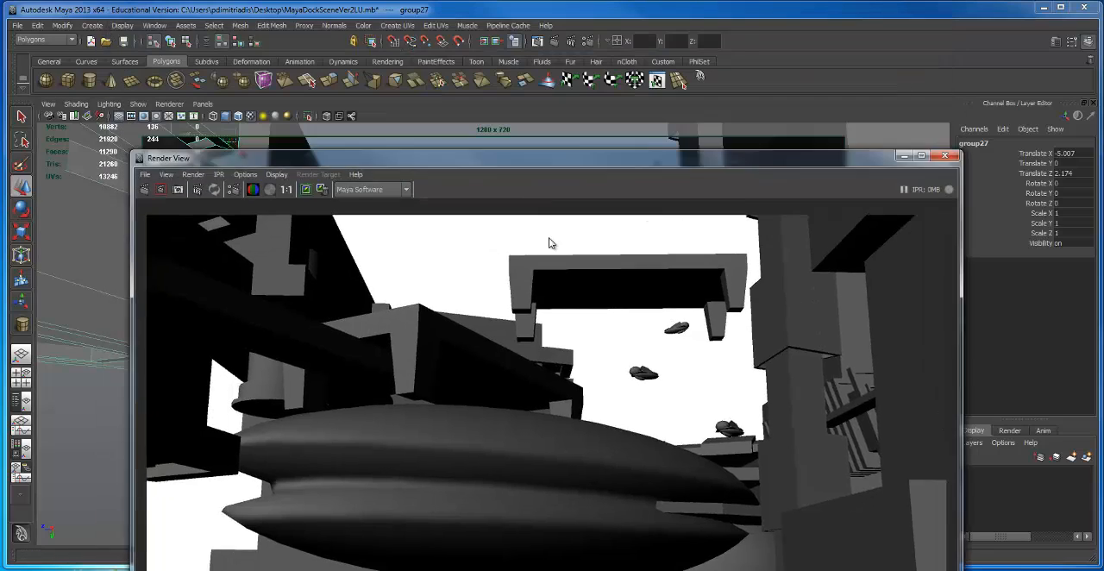
pyautogui.moveTo(549, 238); pyautogui.dragTo(401, 545)
# Step: Examine the dock scene from outside and from above, focusing on the small ship beneath the large ship
pyautogui.keyDown('alt'); pyautogui.moveTo(557, 288); pyautogui.dragTo(594, 305); pyautogui.keyUp('alt')
pyautogui.keyDown('alt'); pyautogui.moveTo(594, 305); pyautogui.dragTo(363, 286, button='right'); pyautogui.keyUp('alt')
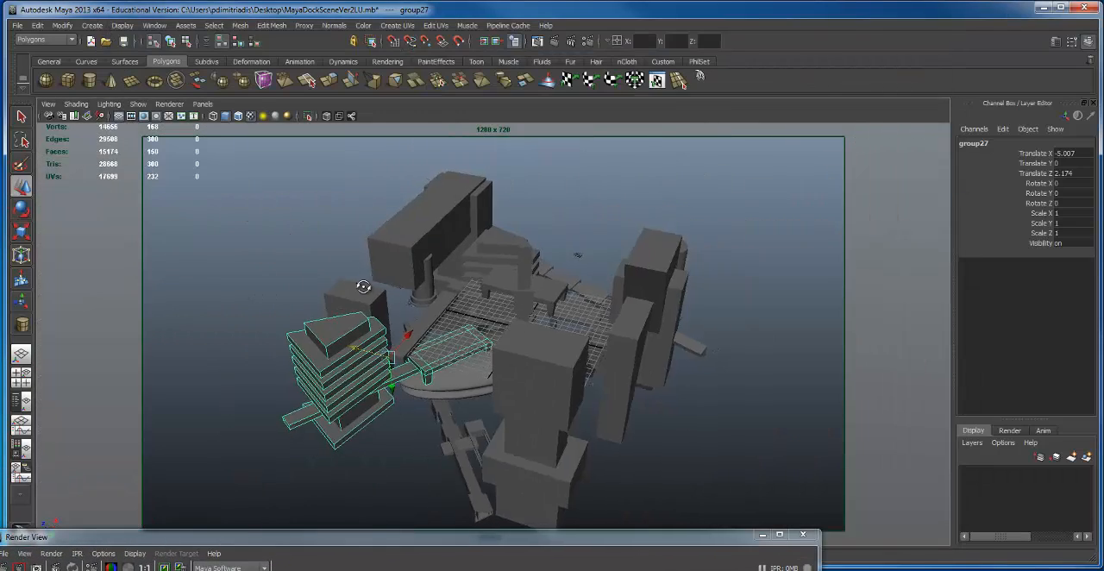
pyautogui.click(593, 276)
pyautogui.keyDown('alt'); pyautogui.moveTo(593, 276); pyautogui.dragTo(440, 340); pyautogui.keyUp('alt')
pyautogui.press('f')
pyautogui.keyDown('alt'); pyautogui.moveTo(629, 327); pyautogui.dragTo(230, 328, button='right'); pyautogui.keyUp('alt')
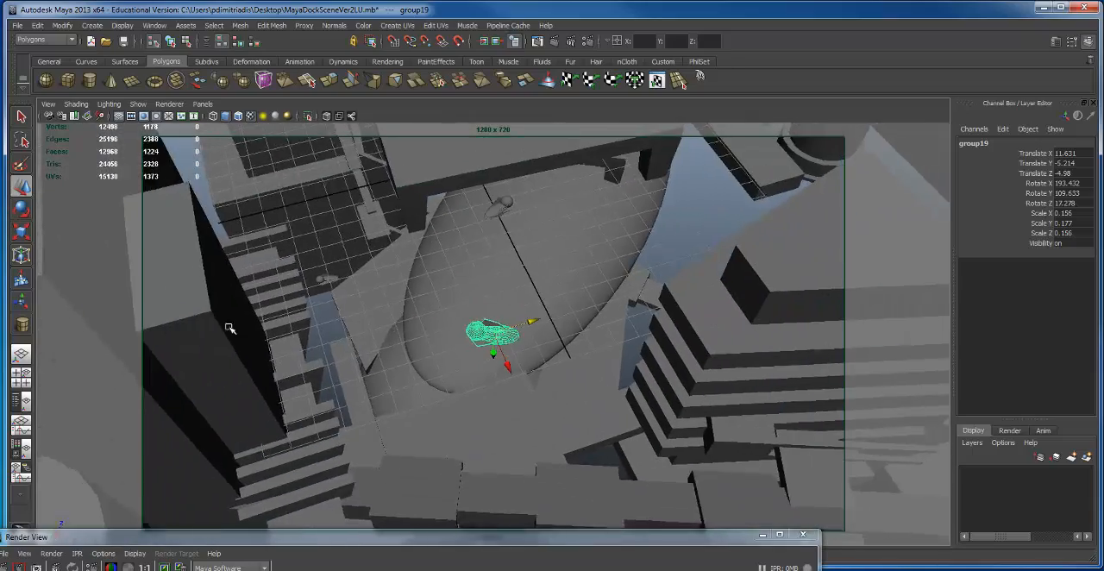
pyautogui.keyDown('alt'); pyautogui.moveTo(230, 328); pyautogui.dragTo(262, 149); pyautogui.keyUp('alt')
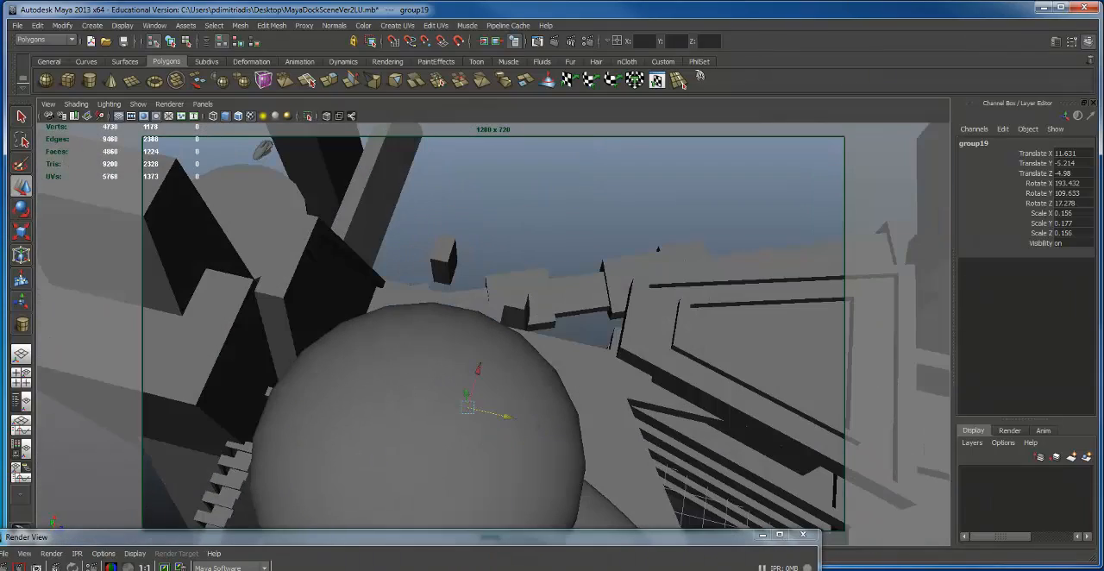
pyautogui.click(502, 539)
pyautogui.keyDown('alt'); pyautogui.moveTo(517, 488); pyautogui.dragTo(618, 490); pyautogui.keyUp('alt')
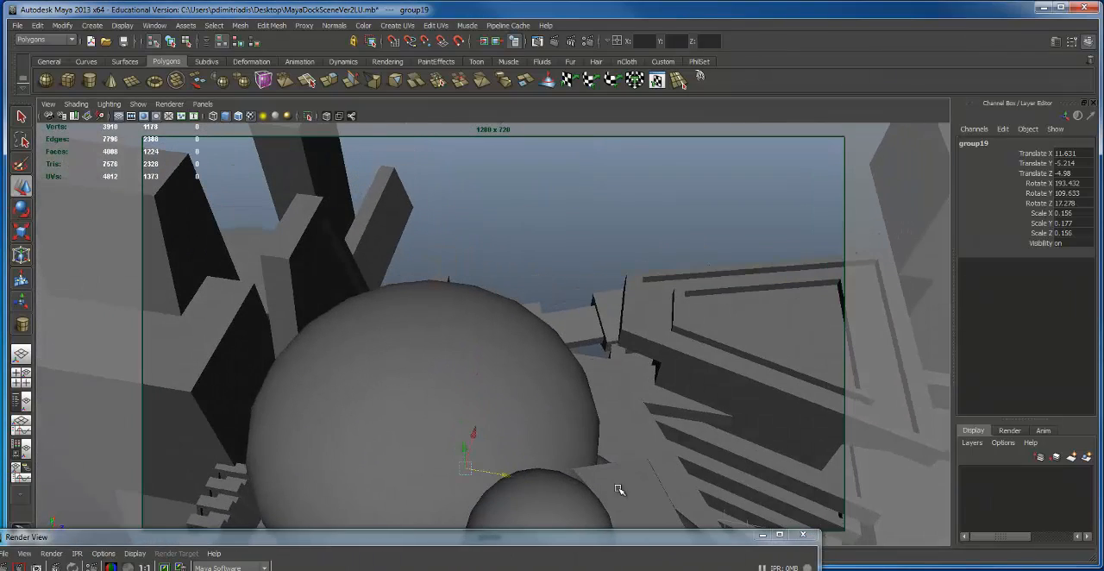
pyautogui.moveTo(613, 541); pyautogui.dragTo(614, 569)
pyautogui.keyDown('alt'); pyautogui.moveTo(623, 490); pyautogui.dragTo(612, 335, button='right'); pyautogui.keyUp('alt')
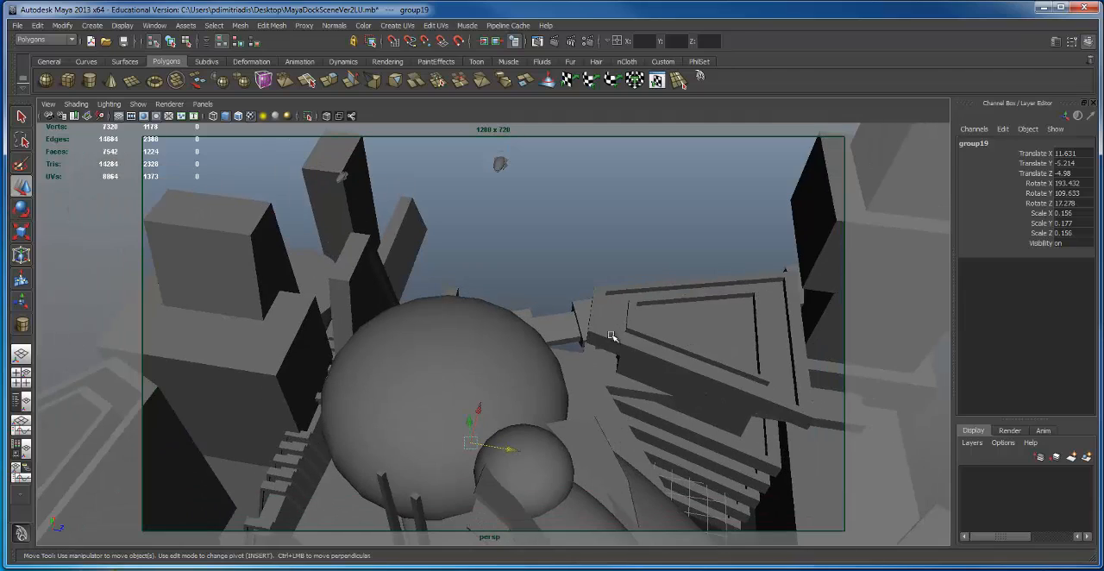
# Step: Frame an elevated view of the large ship with the long beam crossing above it, test-render it with Maya Software, and inspect the image
pyautogui.keyDown('alt'); pyautogui.moveTo(584, 406); pyautogui.dragTo(559, 375); pyautogui.keyUp('alt')
pyautogui.keyDown('alt'); pyautogui.moveTo(559, 374); pyautogui.dragTo(526, 372, button='right'); pyautogui.keyUp('alt')
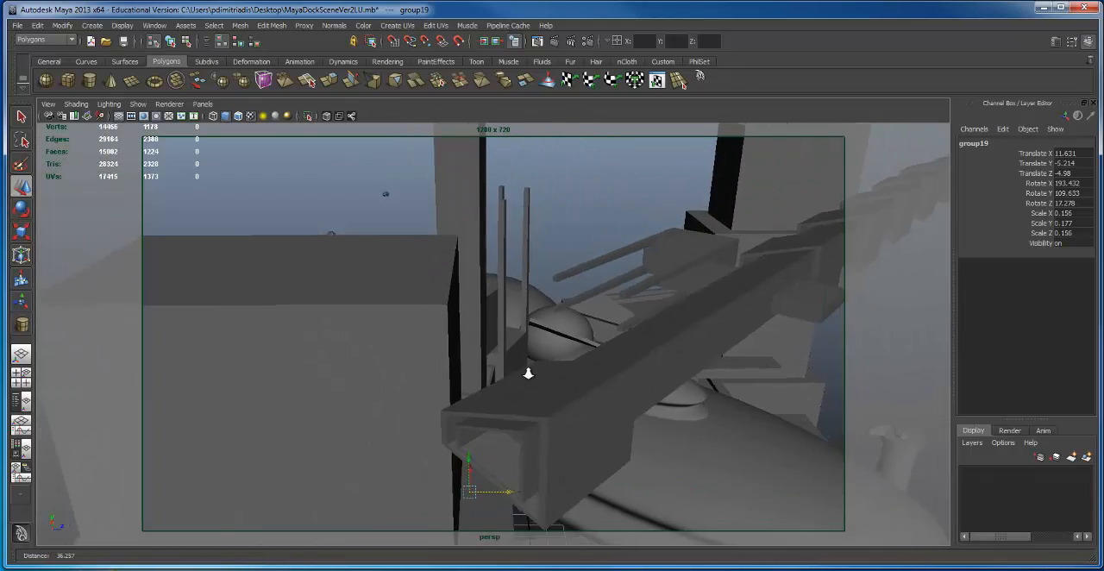
pyautogui.keyDown('alt'); pyautogui.moveTo(527, 372); pyautogui.dragTo(500, 328, button='middle'); pyautogui.keyUp('alt')
pyautogui.keyDown('alt'); pyautogui.moveTo(500, 328); pyautogui.dragTo(426, 278); pyautogui.keyUp('alt')
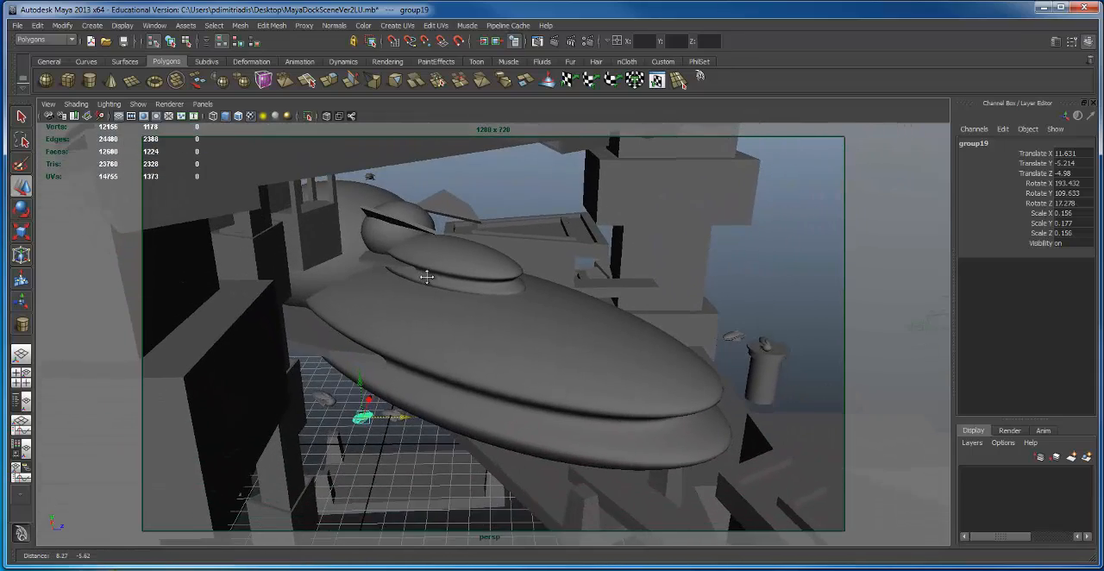
pyautogui.keyDown('alt'); pyautogui.moveTo(426, 277); pyautogui.dragTo(377, 278, button='right'); pyautogui.keyUp('alt')
pyautogui.keyDown('alt'); pyautogui.moveTo(377, 279); pyautogui.dragTo(370, 285); pyautogui.keyUp('alt')
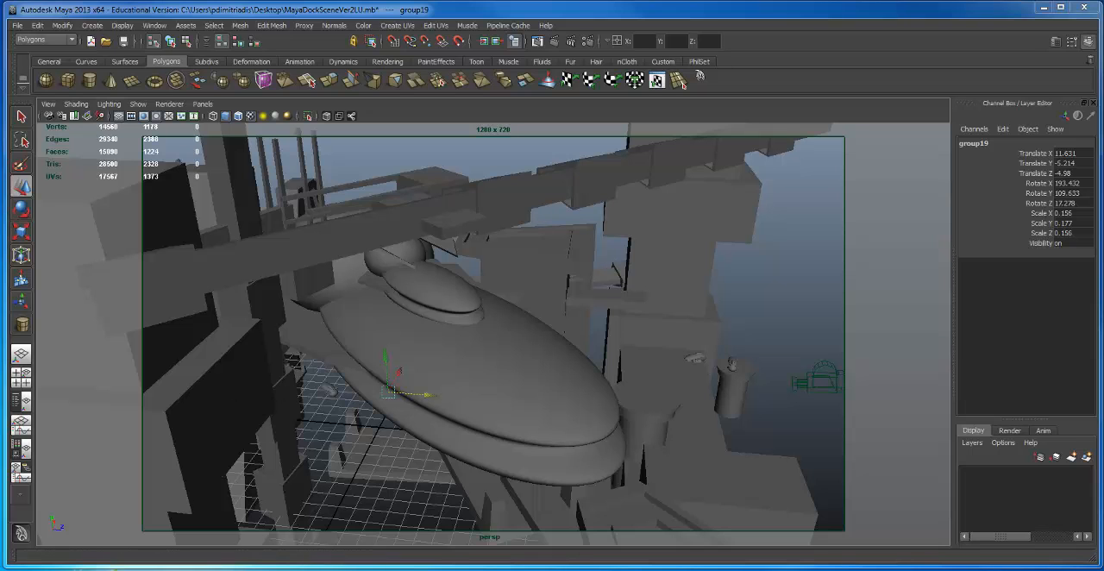
pyautogui.moveTo(706, 147); pyautogui.dragTo(269, 564)
pyautogui.moveTo(597, 570); pyautogui.dragTo(618, 83)
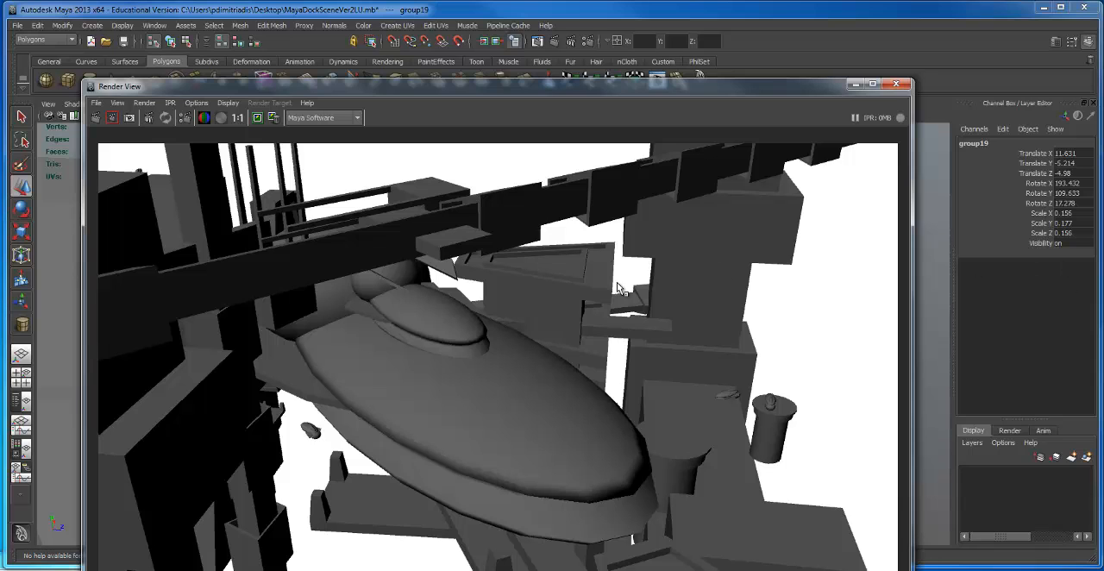
pyautogui.moveTo(320, 85); pyautogui.dragTo(319, 1)
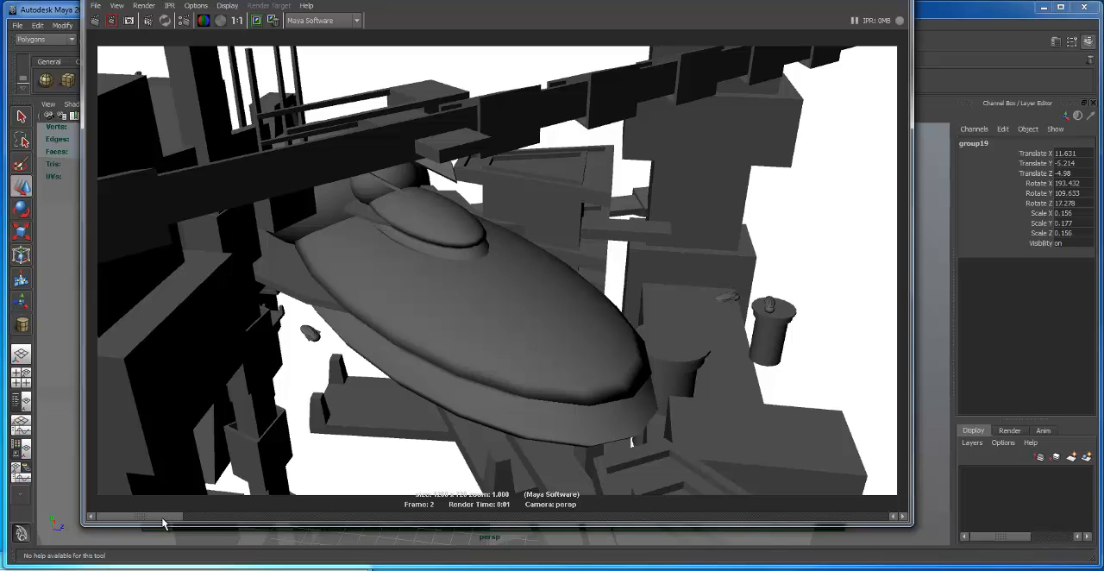
pyautogui.moveTo(162, 519); pyautogui.dragTo(230, 517)
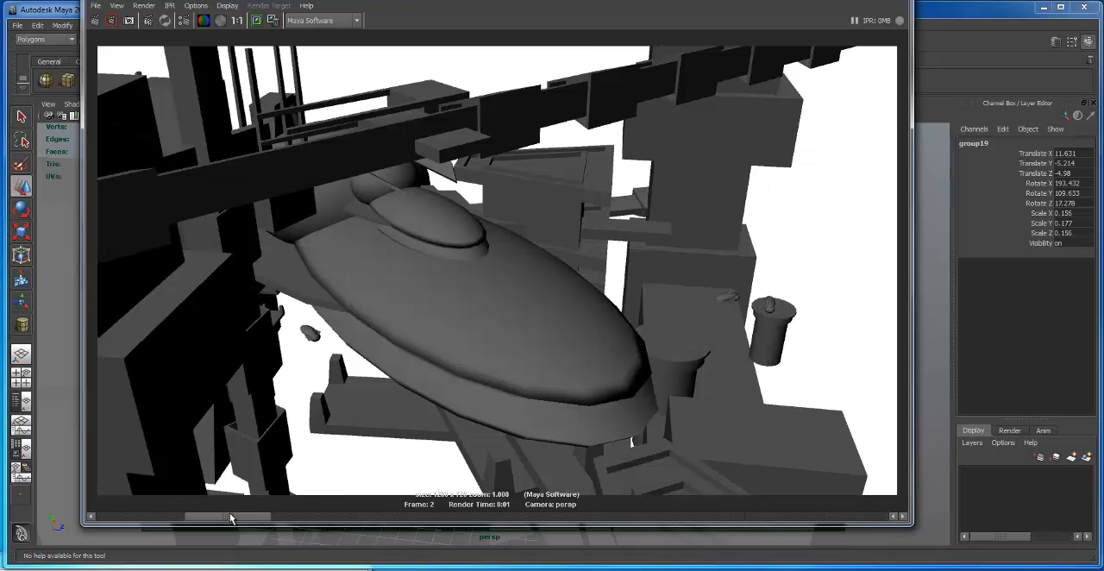
pyautogui.moveTo(808, 0); pyautogui.dragTo(919, 569)
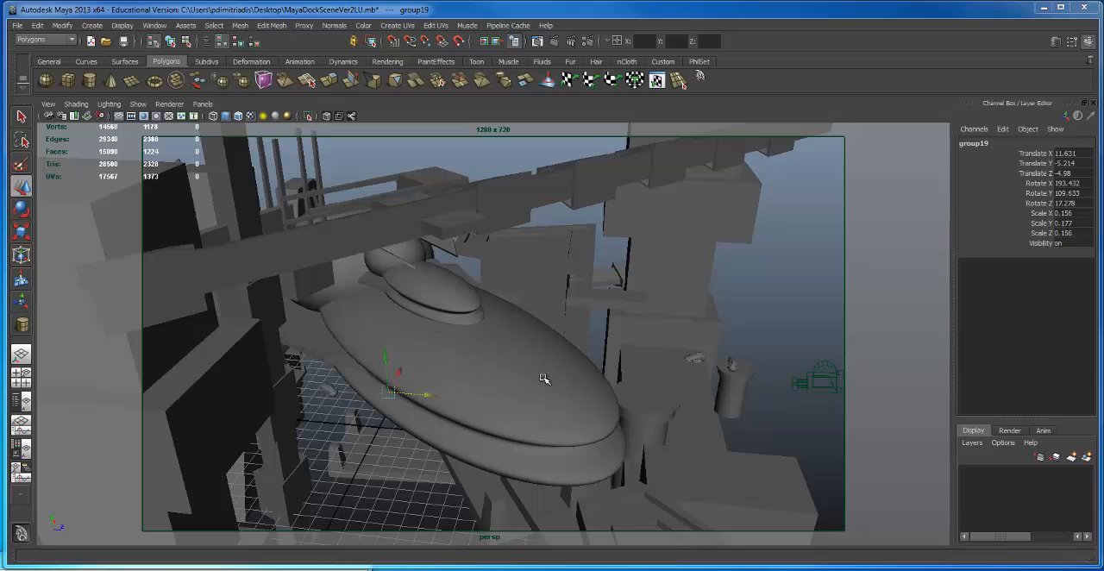
# Step: Save the scene to the Desktop under the new name MayaDockSceneVer3LU.mb
pyautogui.click(639, 440)
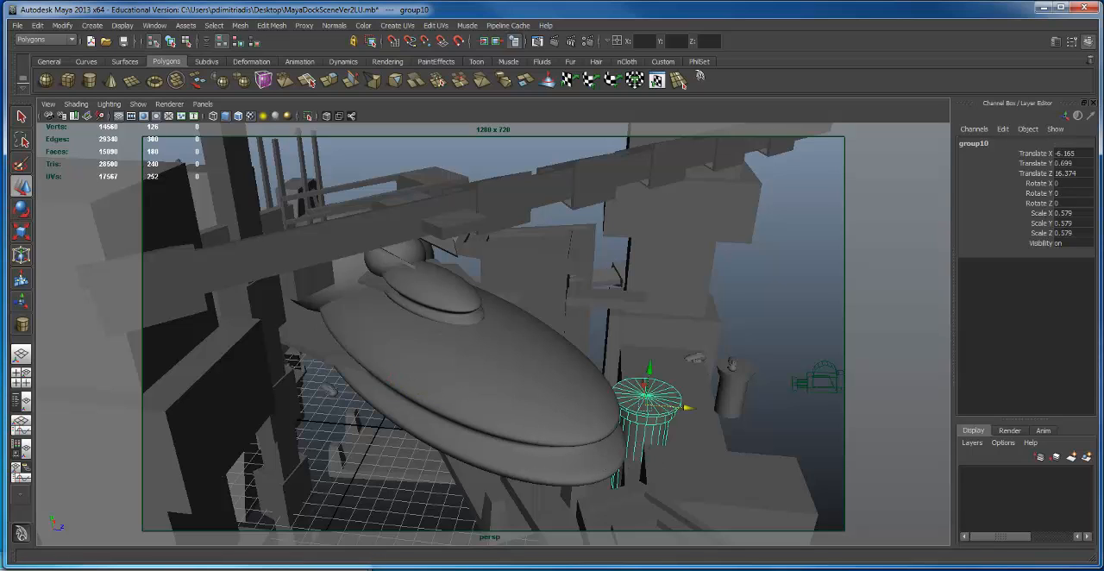
pyautogui.click(16, 25)
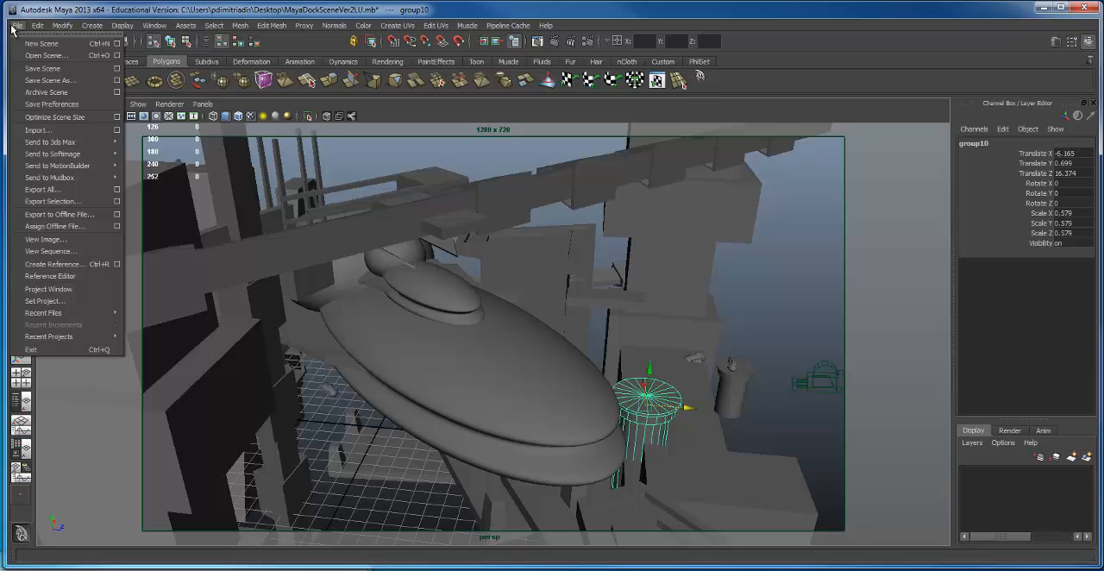
pyautogui.click(50, 81)
pyautogui.click(370, 140)
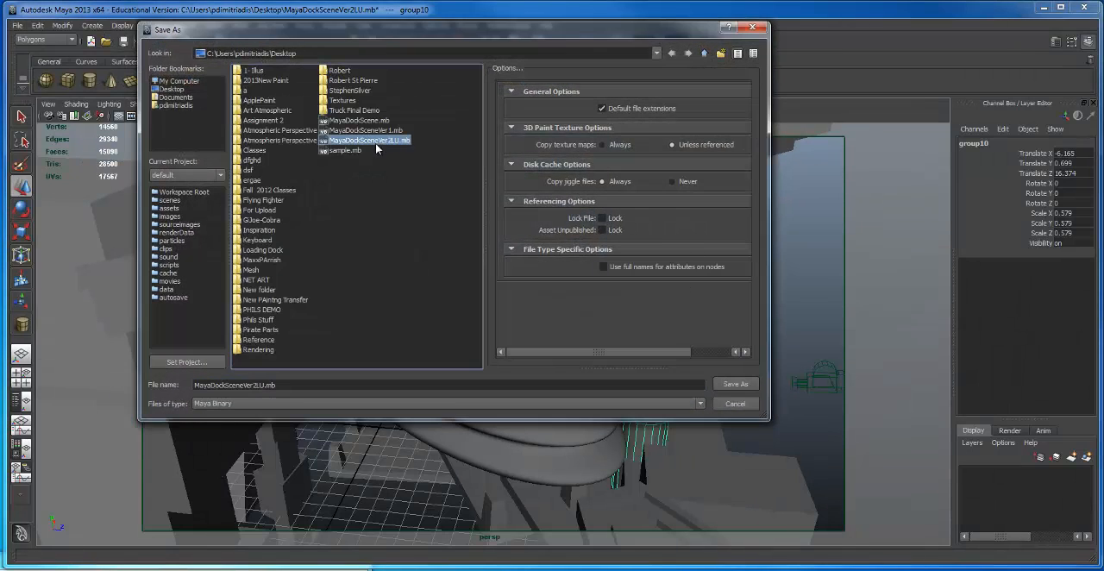
pyautogui.click(244, 387)
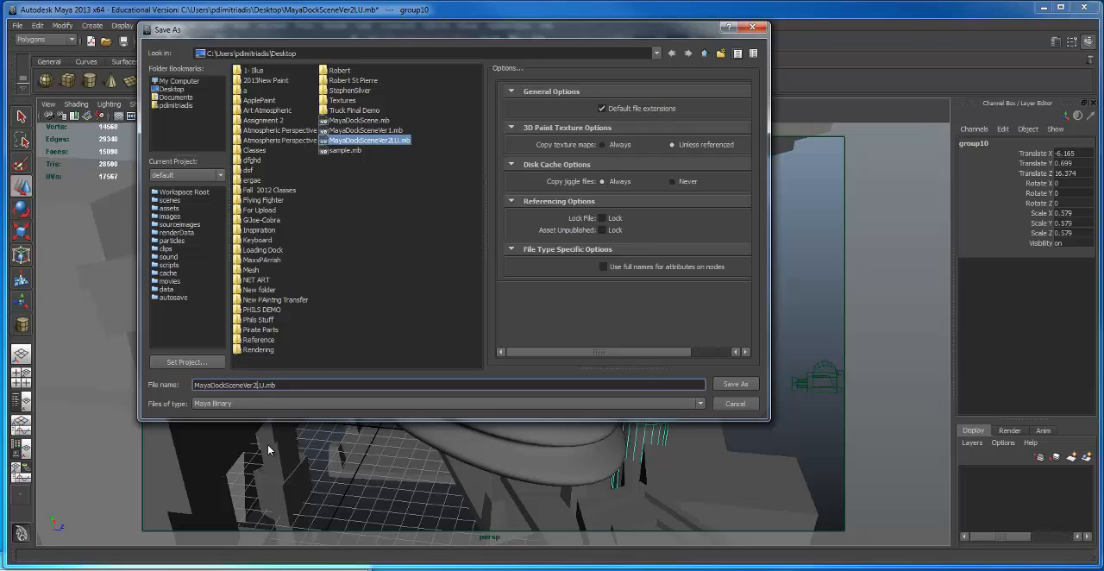
pyautogui.press('BackSpace')
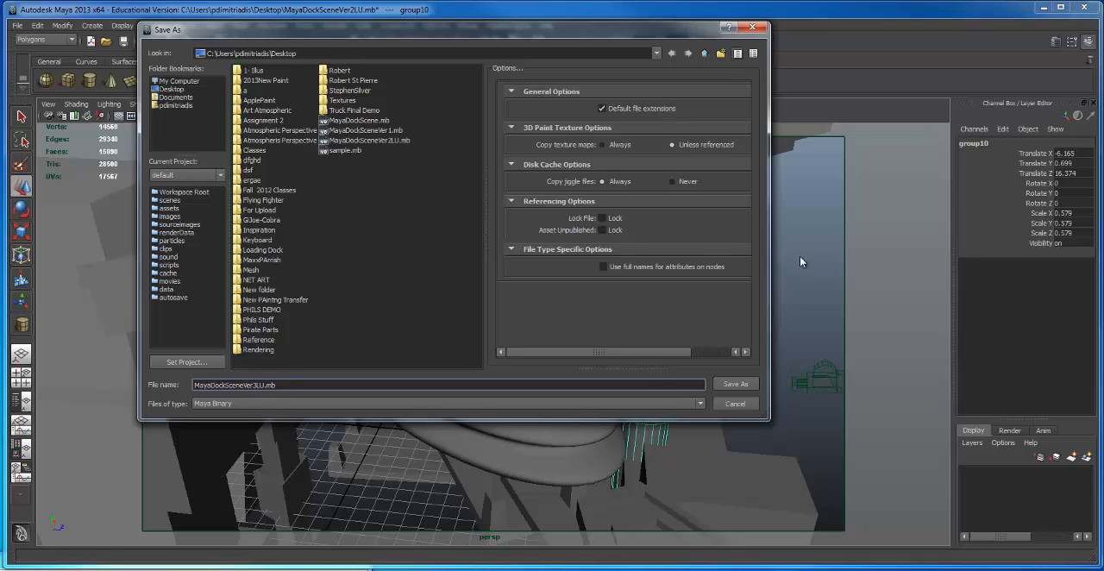
pyautogui.click(733, 386)
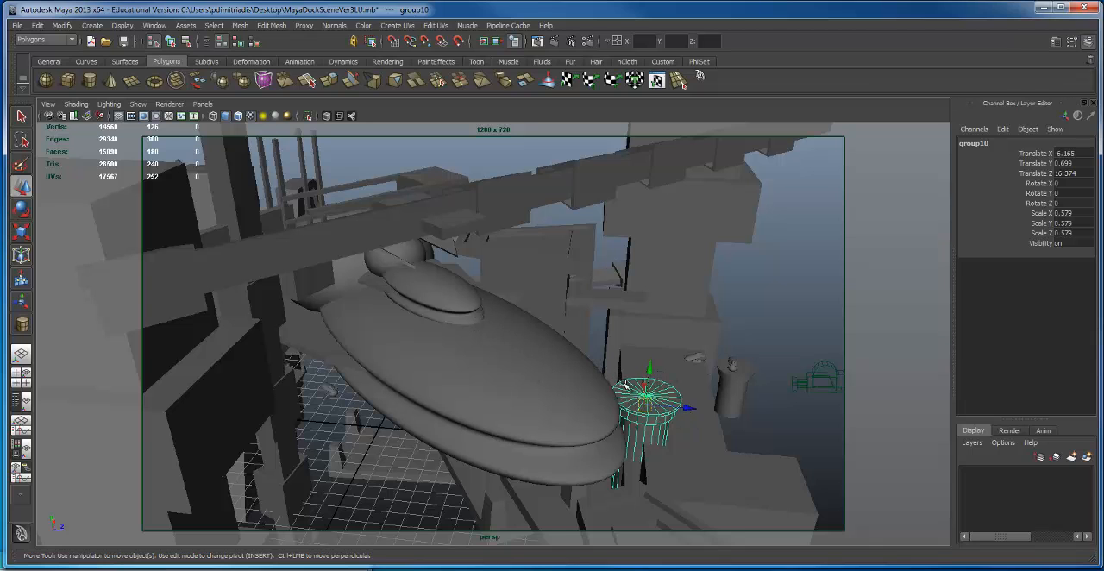
# Step: Frame a low side view of the large ship with the two round platforms in the foreground
pyautogui.keyDown('alt'); pyautogui.moveTo(588, 395); pyautogui.dragTo(486, 339); pyautogui.keyUp('alt')
pyautogui.keyDown('alt'); pyautogui.moveTo(486, 339); pyautogui.dragTo(557, 316, button='middle'); pyautogui.keyUp('alt')
pyautogui.keyDown('alt'); pyautogui.moveTo(557, 315); pyautogui.dragTo(444, 308); pyautogui.keyUp('alt')
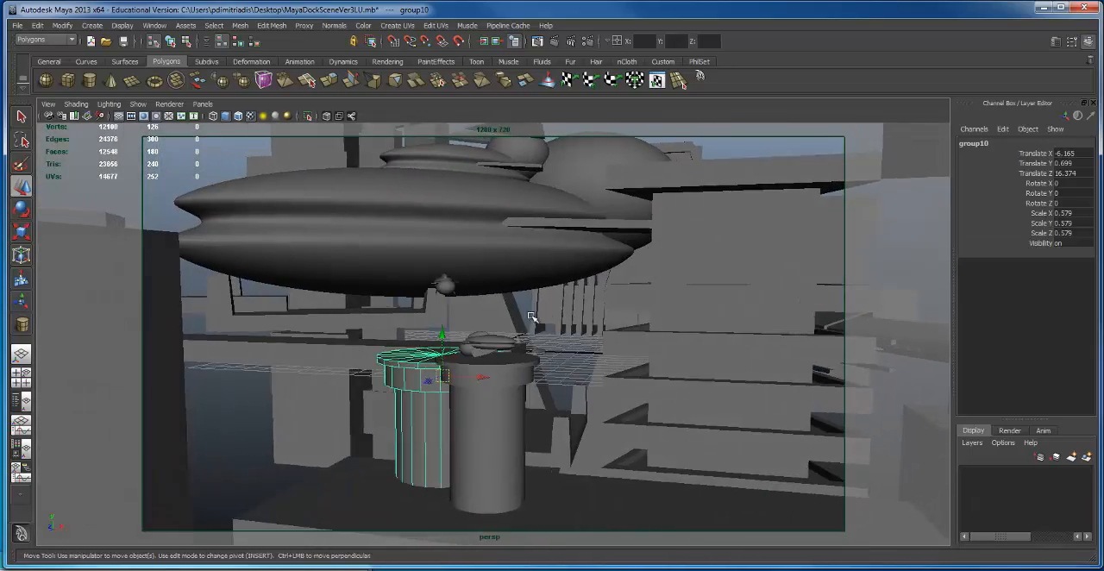
pyautogui.scroll(7, 443, 308)
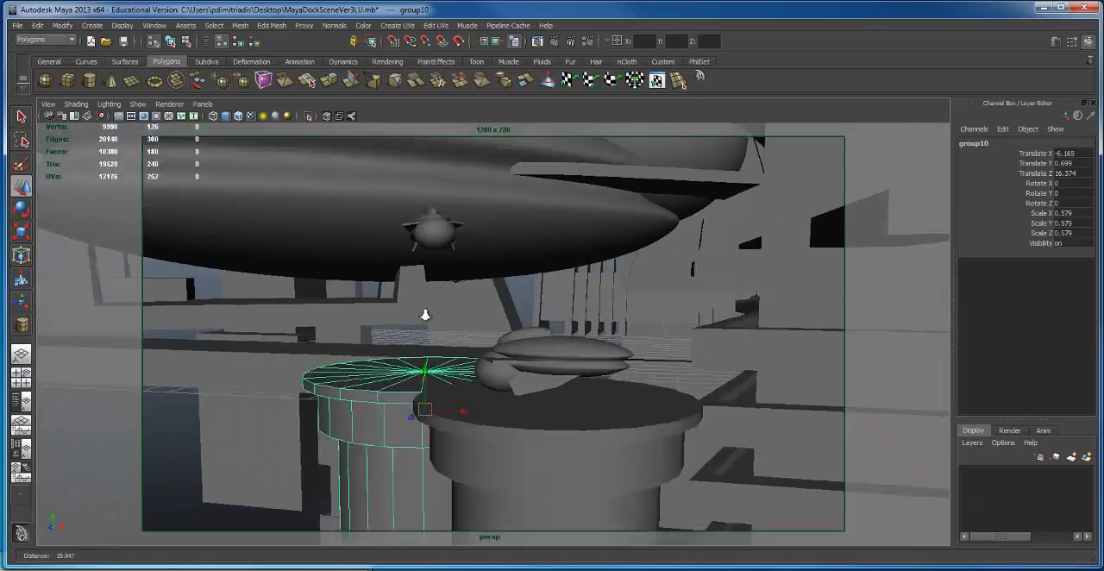
pyautogui.scroll(-6, 425, 314)
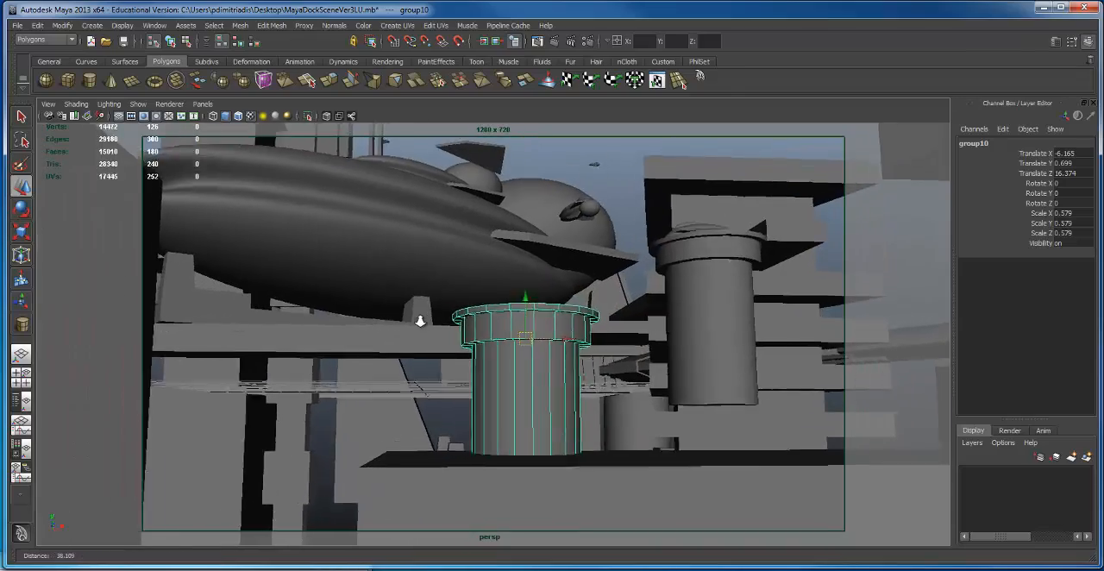
pyautogui.keyDown('alt'); pyautogui.moveTo(419, 321); pyautogui.dragTo(458, 322, button='right'); pyautogui.keyUp('alt')
pyautogui.keyDown('alt'); pyautogui.moveTo(458, 322); pyautogui.dragTo(415, 330); pyautogui.keyUp('alt')
pyautogui.keyDown('alt'); pyautogui.moveTo(418, 330); pyautogui.dragTo(510, 386, button='middle'); pyautogui.keyUp('alt')
pyautogui.scroll(3, 421, 338)
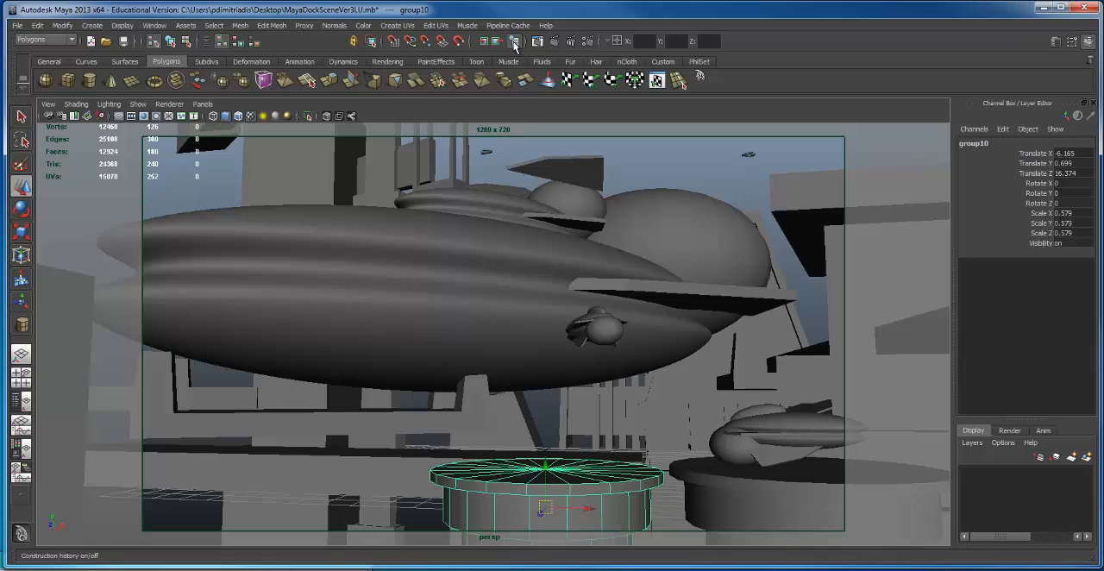
# Step: Scale the large ship uniformly to 2.765 and move it to Translate X -11.167
pyautogui.click(517, 294)
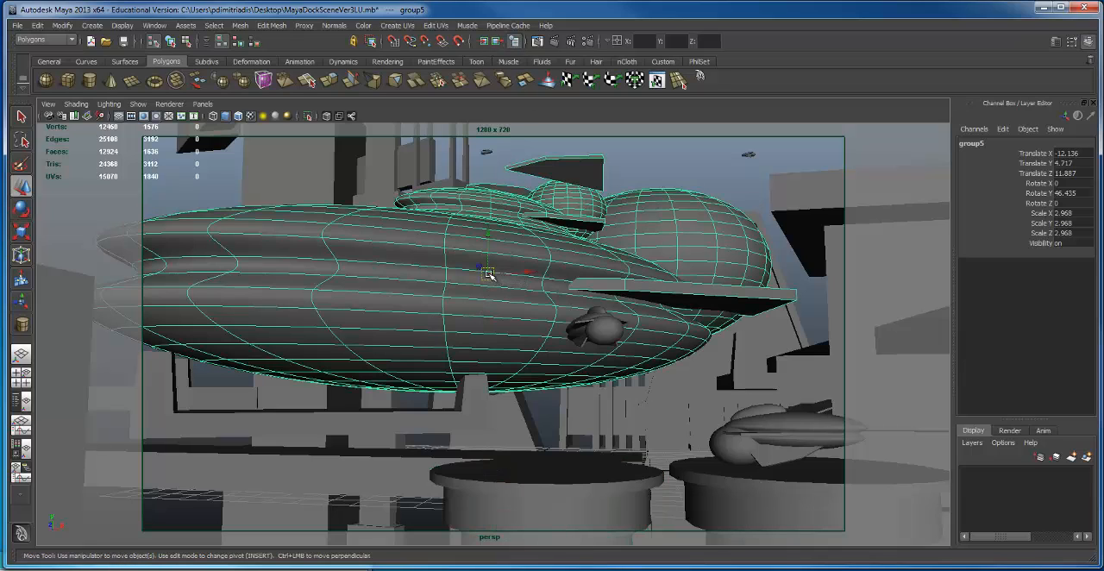
pyautogui.press('r')
pyautogui.moveTo(487, 273); pyautogui.dragTo(452, 288)
pyautogui.press('w')
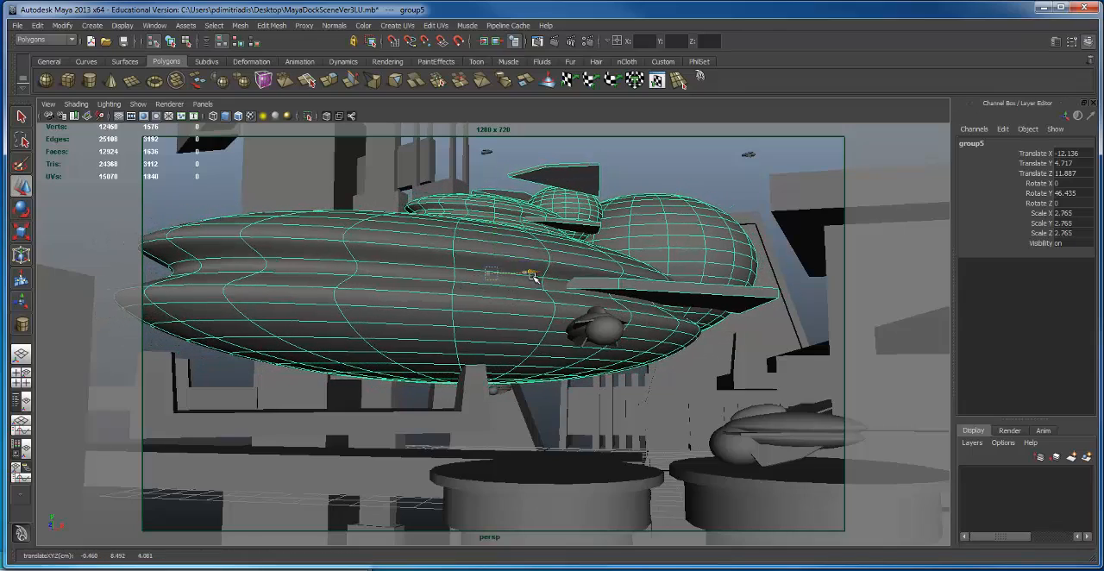
pyautogui.moveTo(533, 277); pyautogui.dragTo(552, 277)
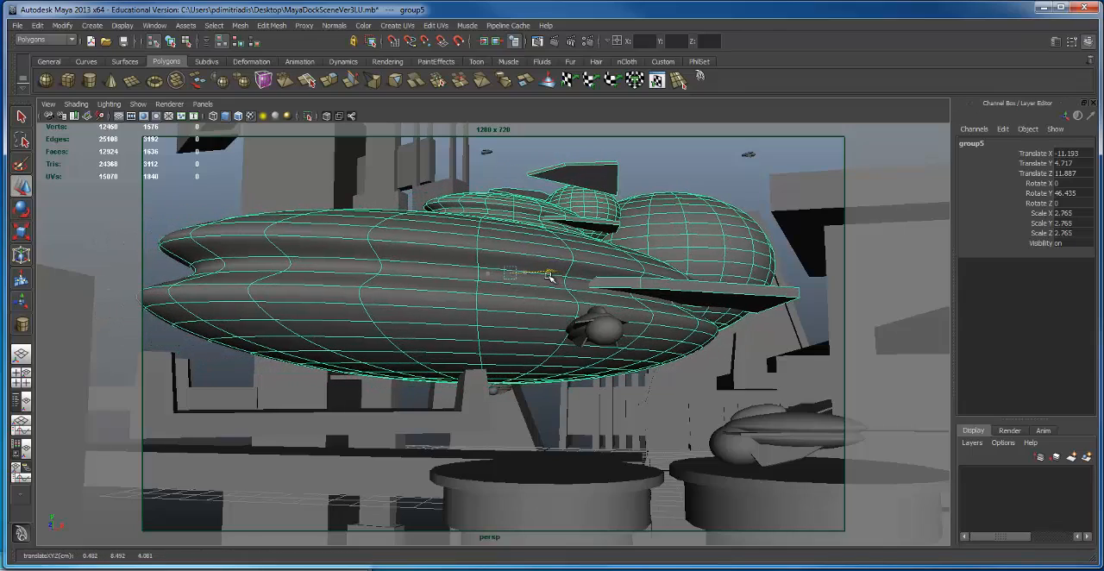
# Step: Check the composition's pieces by selecting the parked ship, background buildings, dock platform and small flying ship in turn
pyautogui.click(834, 432)
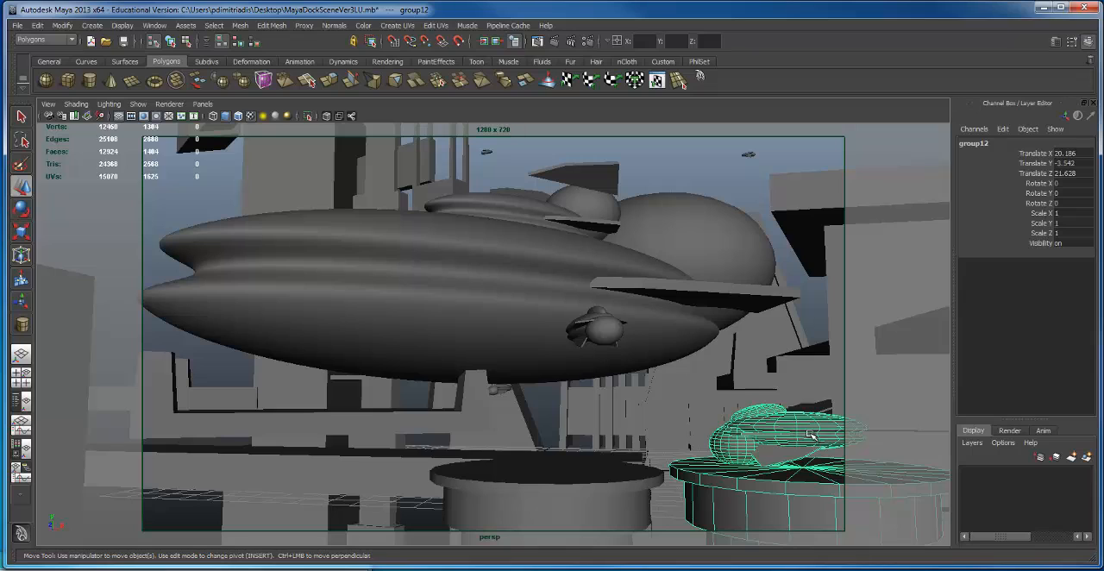
pyautogui.click(293, 155)
pyautogui.click(192, 405)
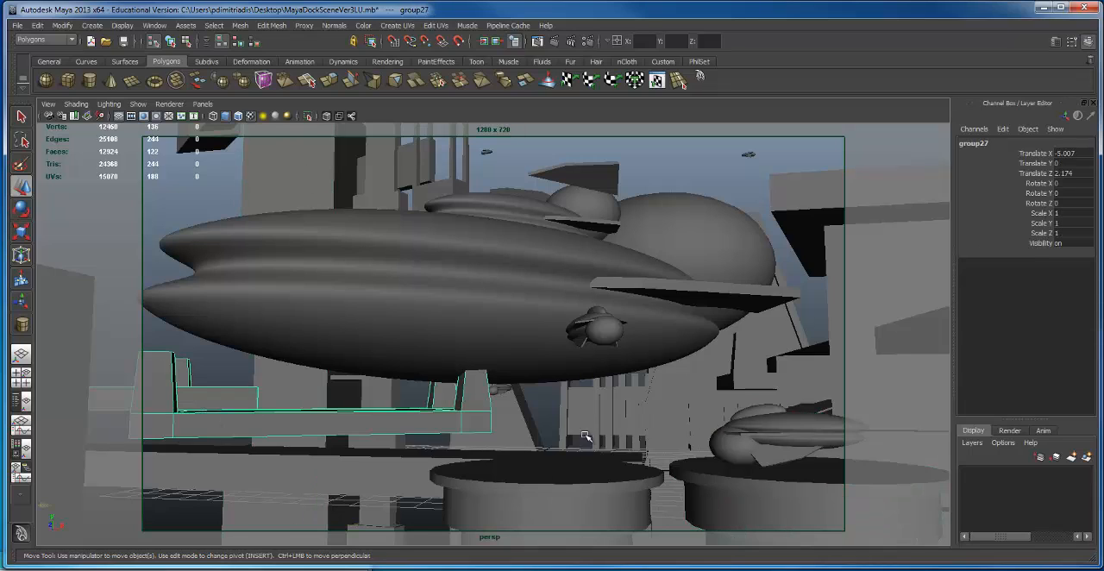
pyautogui.click(624, 418)
pyautogui.click(743, 365)
pyautogui.click(748, 356)
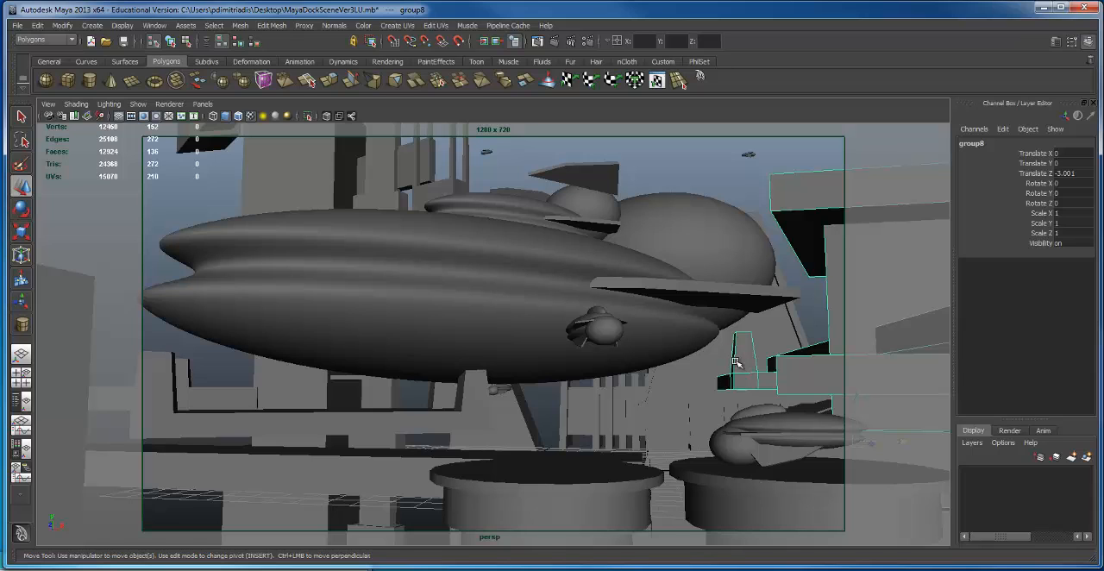
pyautogui.click(601, 324)
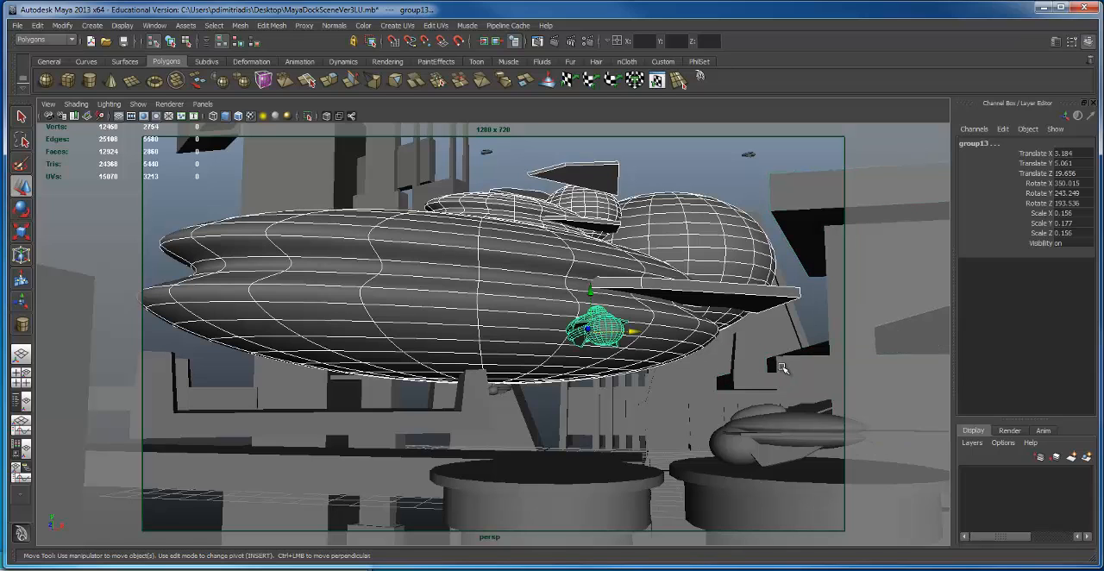
pyautogui.click(793, 445)
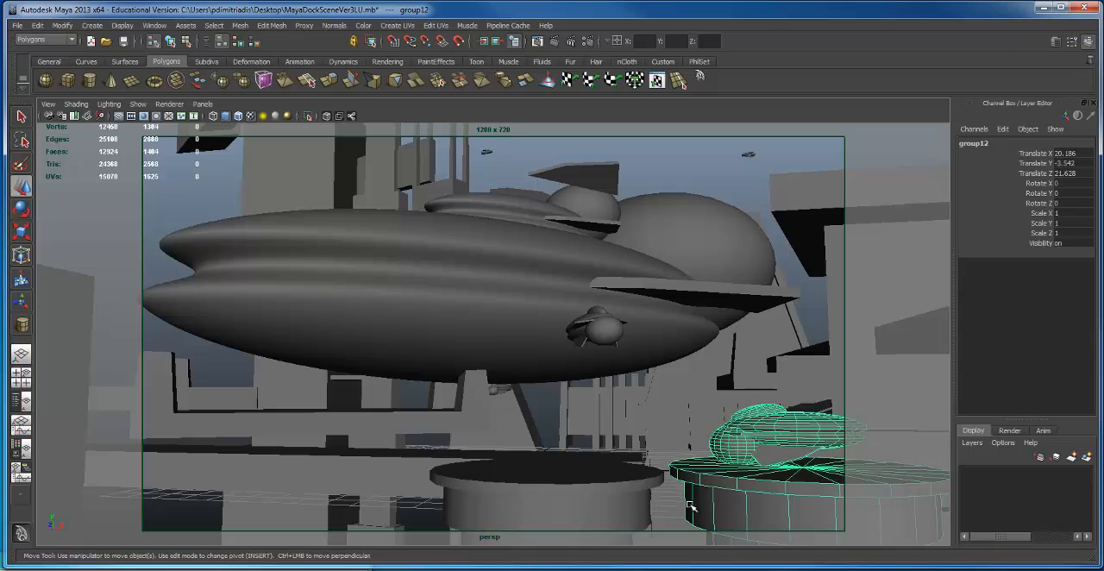
# Step: Move the empty round platform below the large ship to Translate X -7.211
pyautogui.click(601, 490)
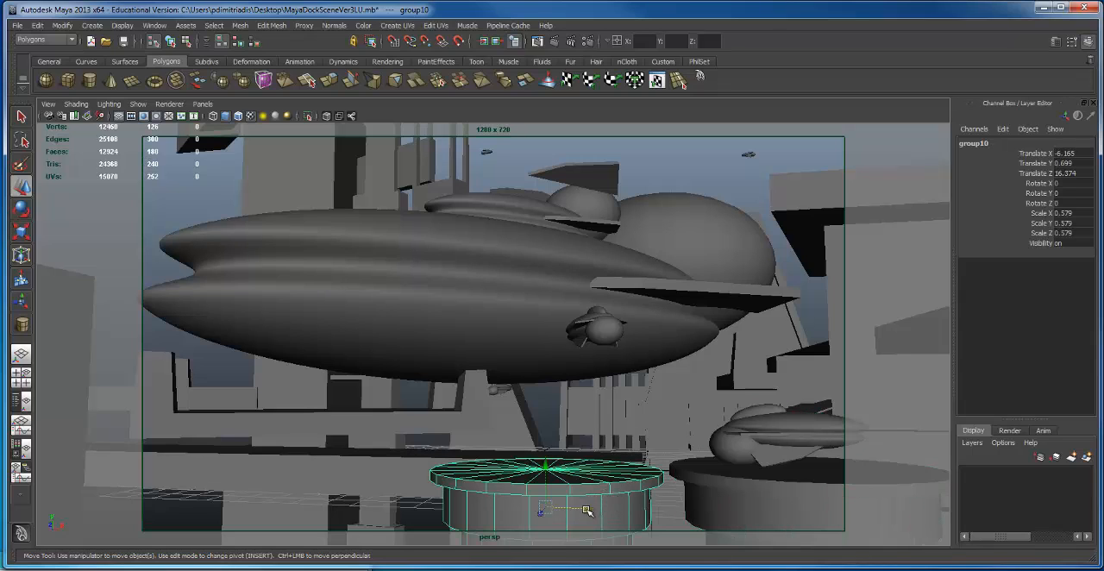
pyautogui.moveTo(584, 509); pyautogui.dragTo(681, 522)
pyautogui.moveTo(733, 494); pyautogui.dragTo(438, 488)
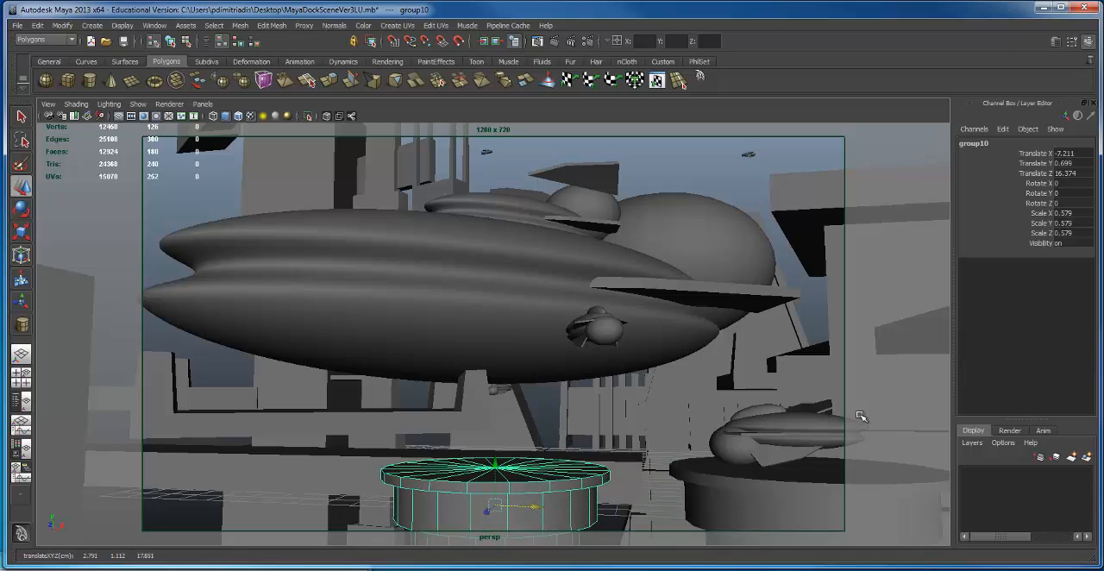
# Step: Test-render the low side view with Maya Software, keep the image in Render View, and return to the scene
pyautogui.click(424, 372)
pyautogui.click(350, 413)
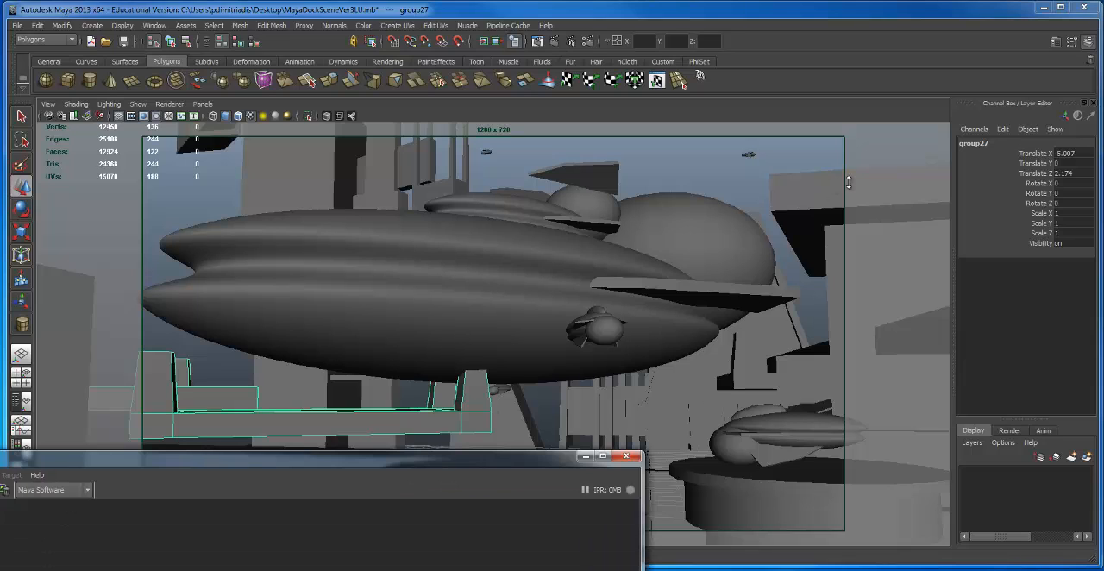
pyautogui.moveTo(368, 464); pyautogui.dragTo(673, 23)
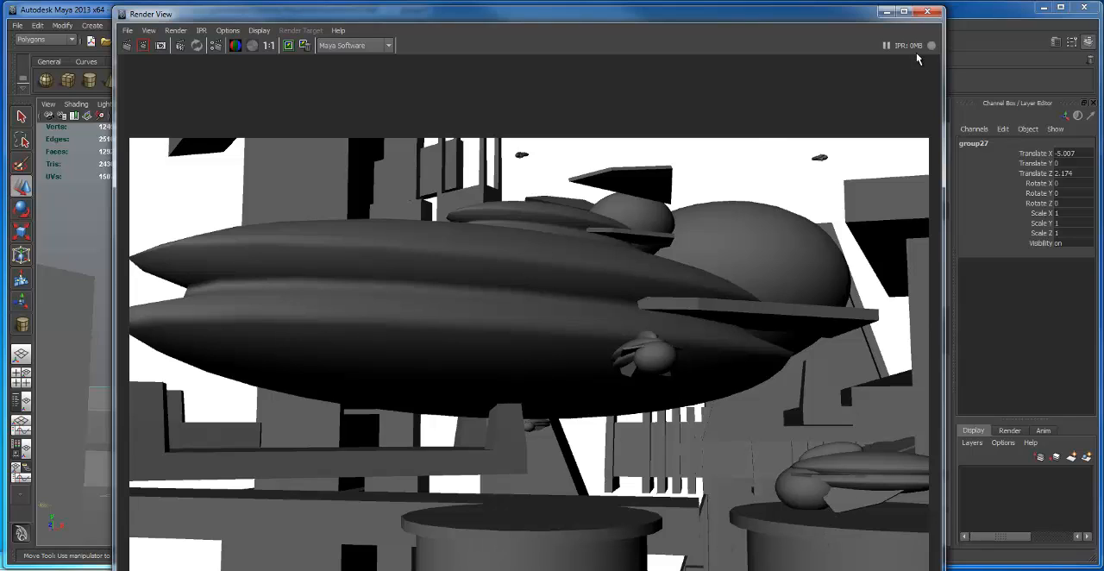
pyautogui.click(288, 47)
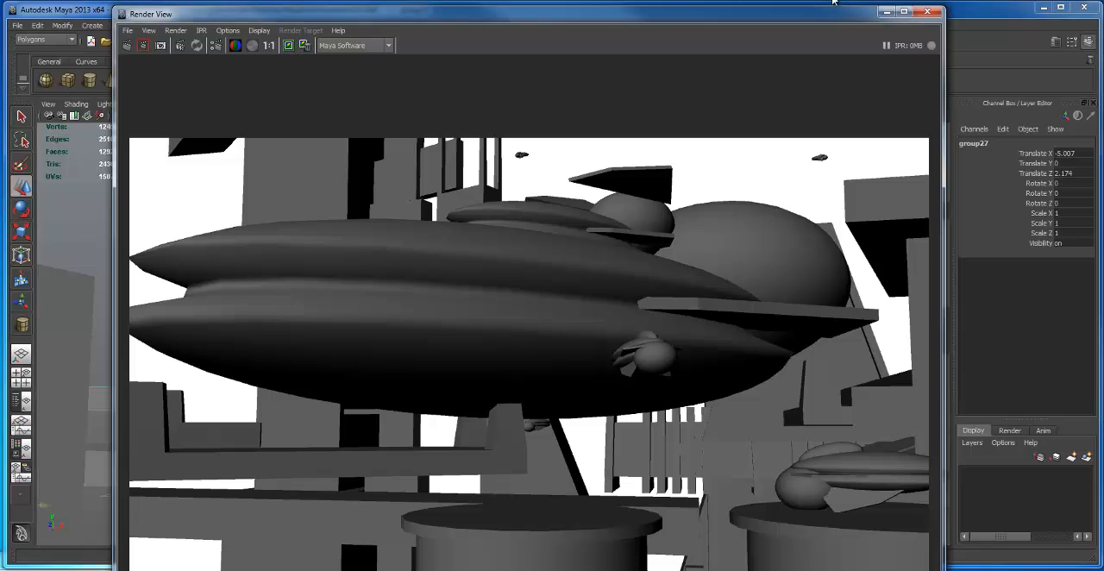
pyautogui.click(888, 11)
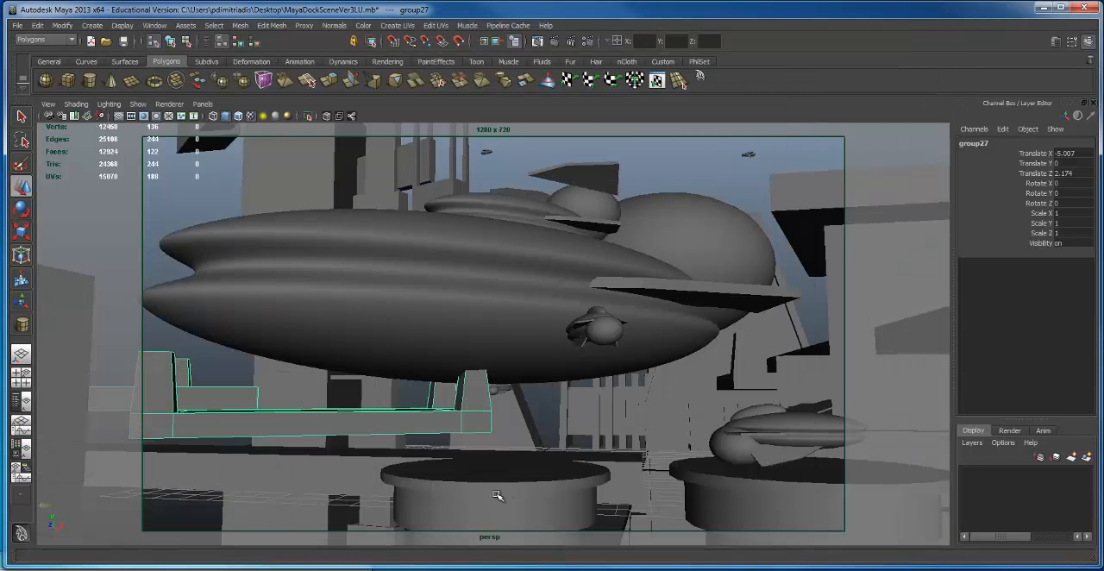
# Step: Rotate the large ship to Rotate Y 57.059
pyautogui.click(522, 306)
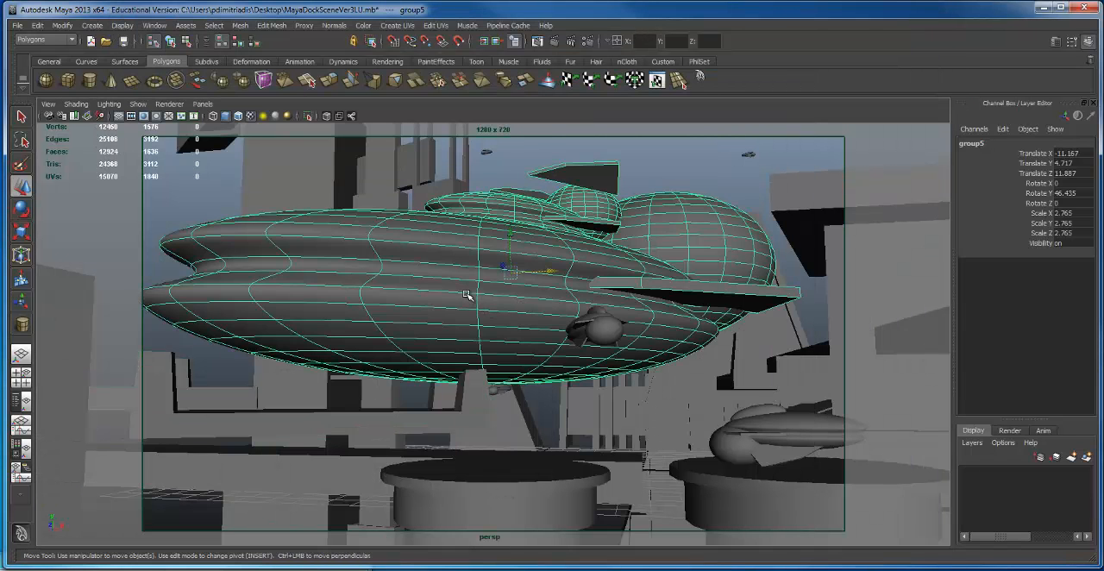
pyautogui.press('e')
pyautogui.moveTo(498, 264); pyautogui.dragTo(508, 263)
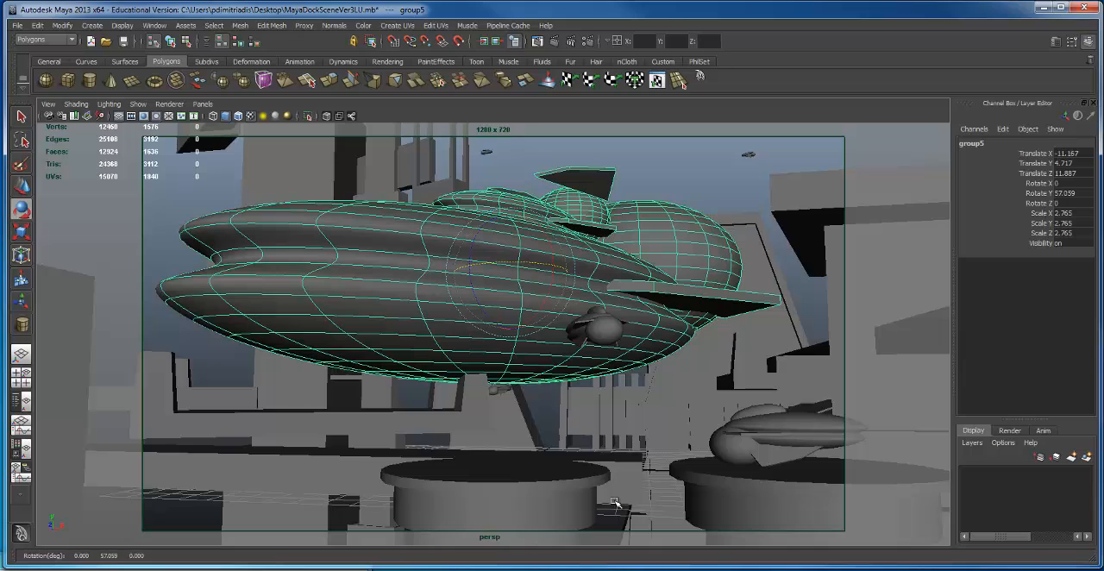
# Step: Move the empty round platform below the large ship to Translate X -15.758 and Translate Y -0.905
pyautogui.click(552, 442)
pyautogui.click(538, 423)
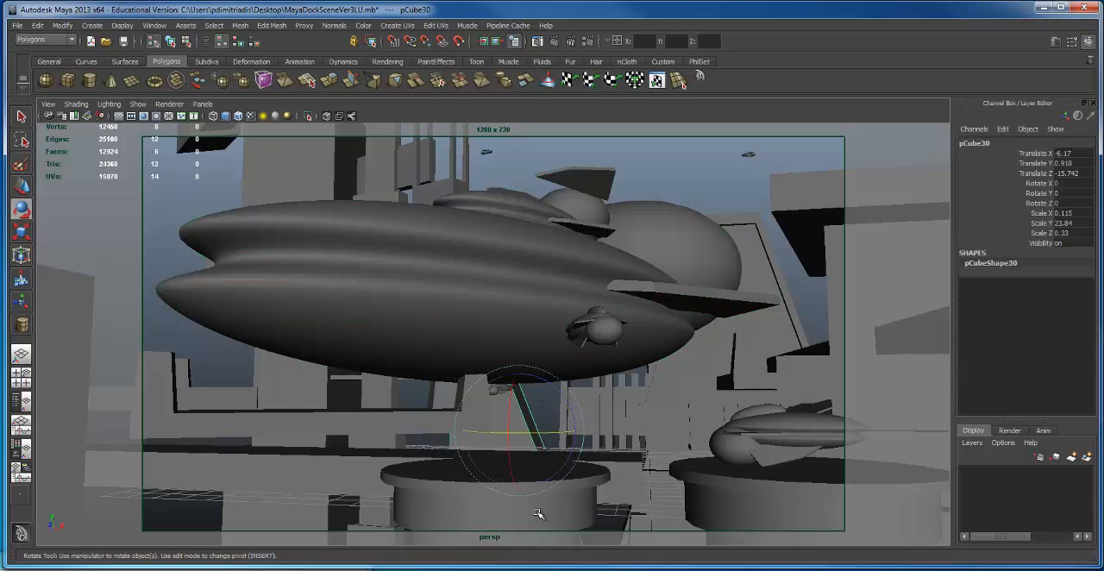
pyautogui.click(433, 500)
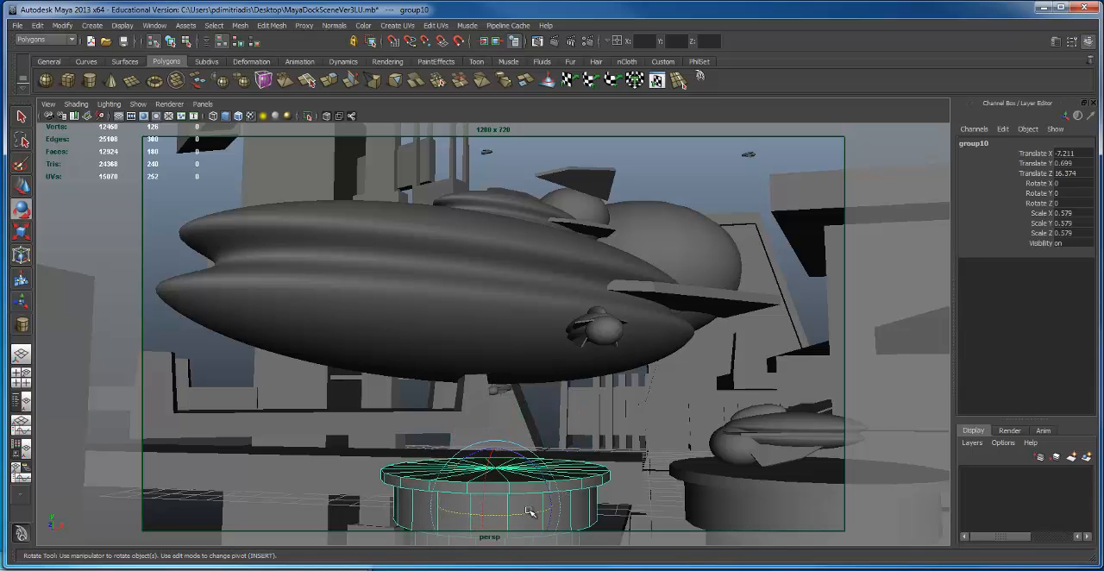
pyautogui.press('w')
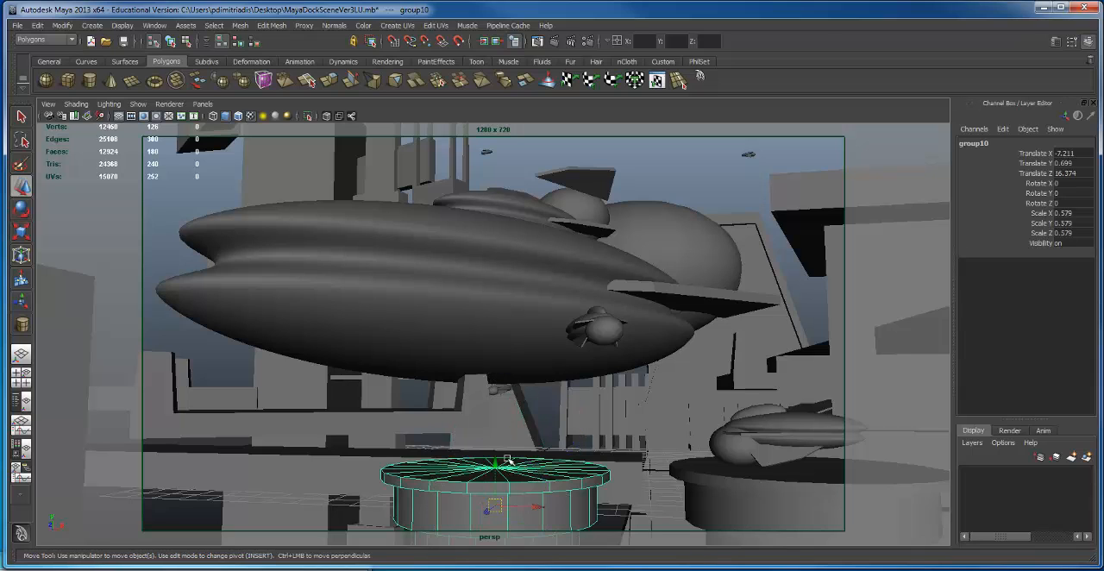
pyautogui.moveTo(499, 463); pyautogui.dragTo(204, 537)
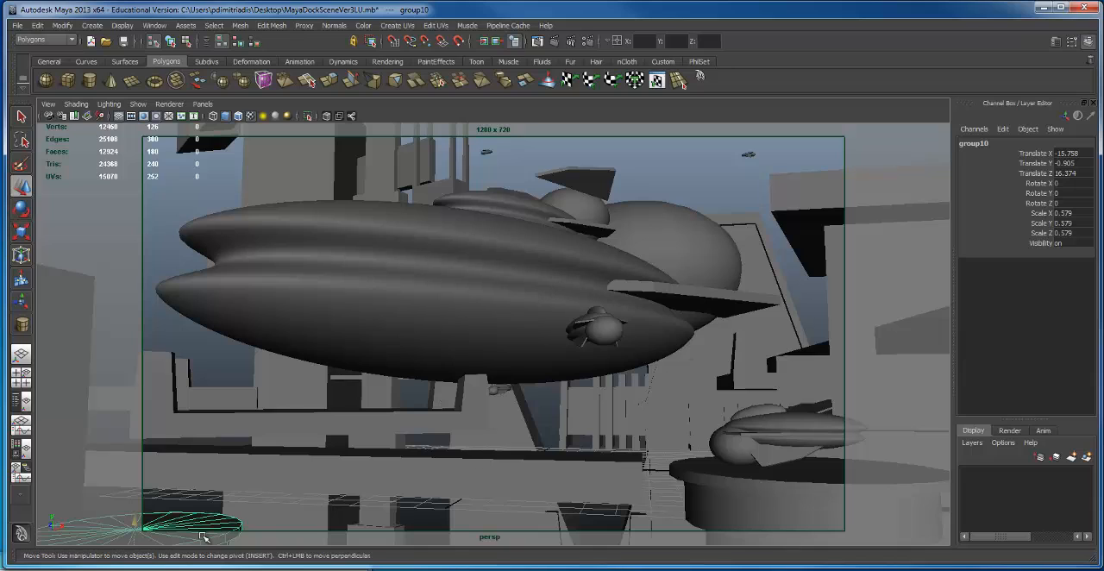
# Step: Lay the round platform on its side with rotation 93.017, -31.435, -1.575 and raise it to Translate Y 0.078
pyautogui.press('e')
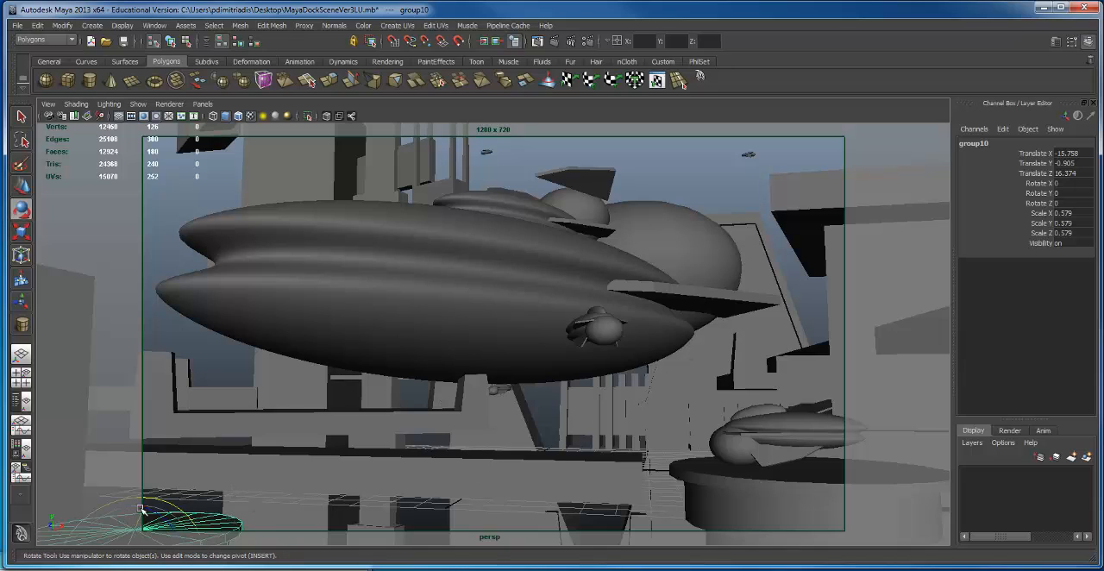
pyautogui.moveTo(122, 522); pyautogui.dragTo(131, 473)
pyautogui.press('w')
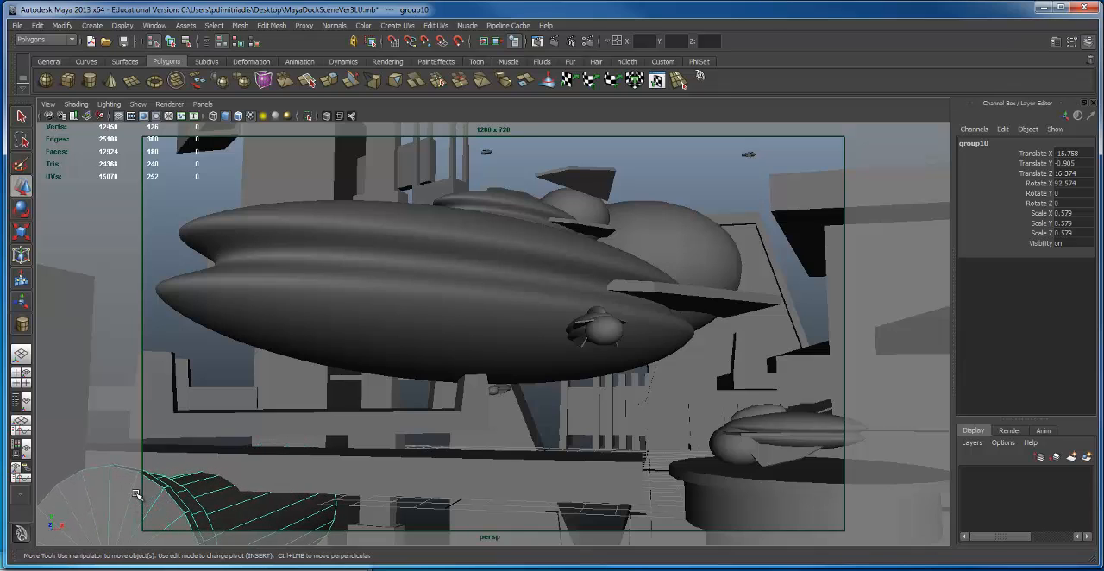
pyautogui.moveTo(127, 529); pyautogui.dragTo(196, 479)
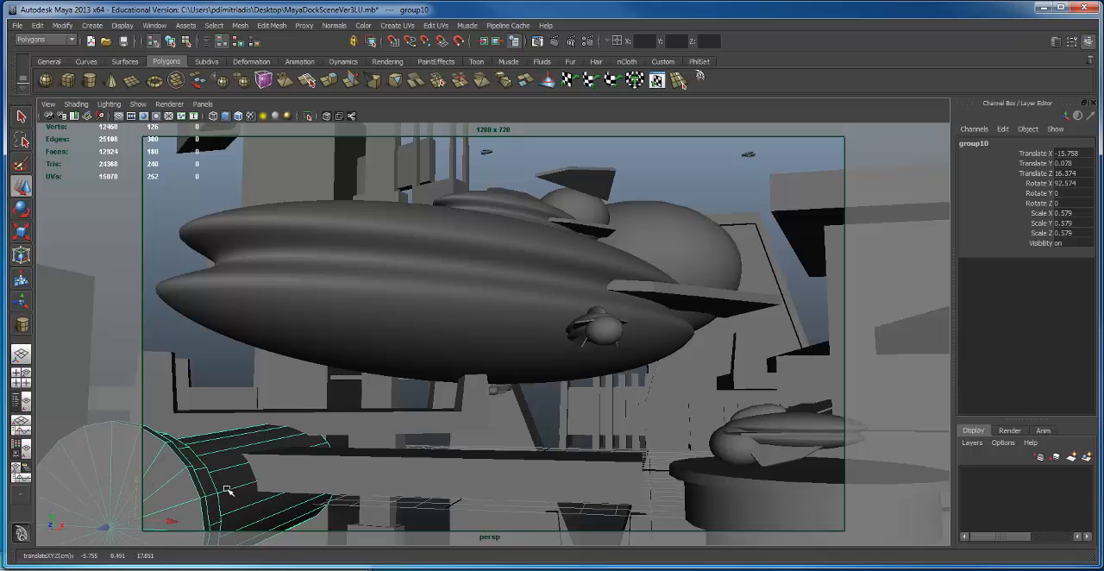
pyautogui.press('e')
pyautogui.moveTo(172, 524); pyautogui.dragTo(143, 526)
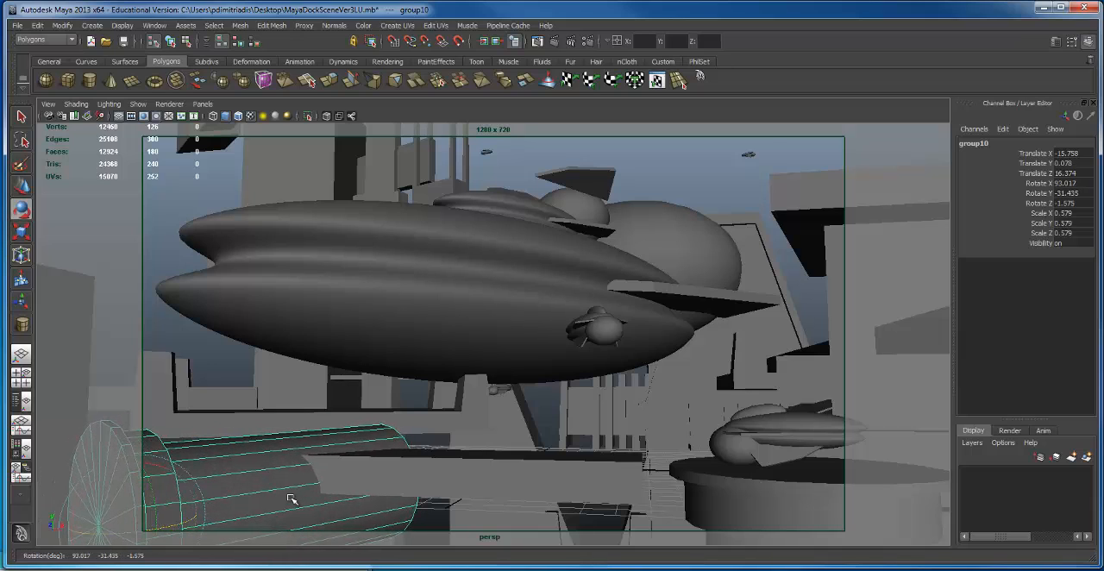
# Step: Duplicate the tipped platform, move the copy to Translate X -11.074, Z 2.322, stand it upright at Rotate X 2.025 and lower it below the walkway
pyautogui.hotkey('ctrl', 'd')
pyautogui.press('w')
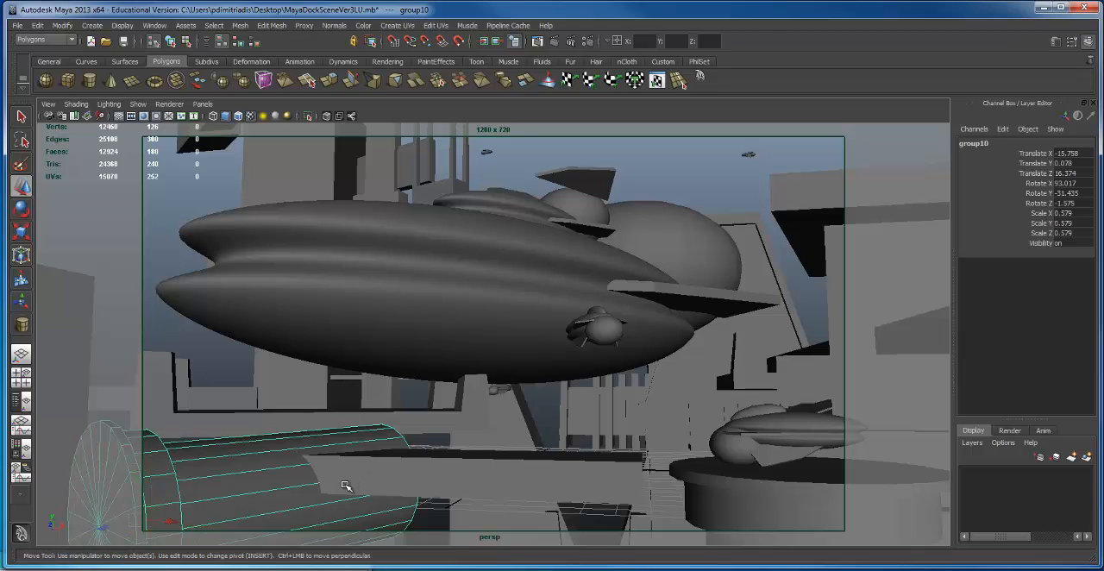
pyautogui.moveTo(104, 526); pyautogui.dragTo(526, 463)
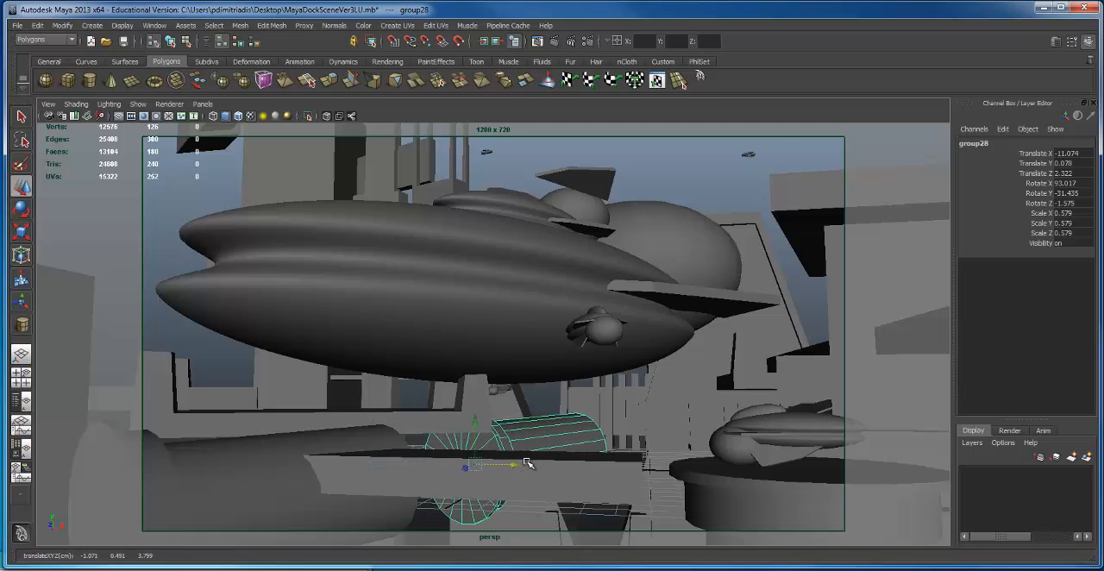
pyautogui.press('e')
pyautogui.moveTo(443, 423); pyautogui.dragTo(655, 387)
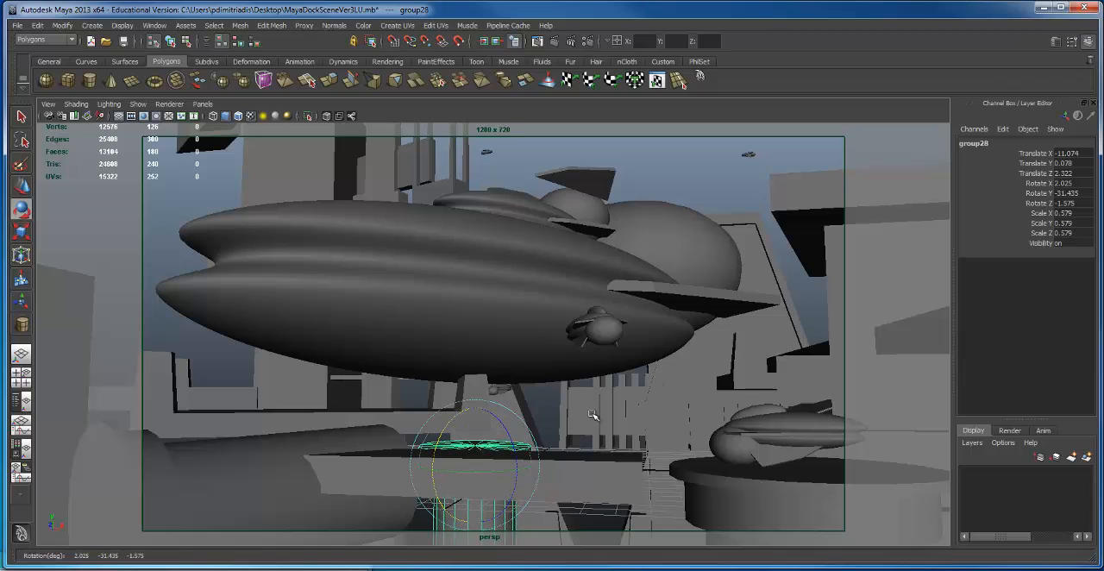
pyautogui.press('w')
pyautogui.moveTo(479, 417); pyautogui.dragTo(466, 489)
# Step: Shrink the tipped foreground cylinder to a scale of about 0.461 and shift it to Translate X -15.899, Y 0.092, Z 16.406
pyautogui.click(240, 466)
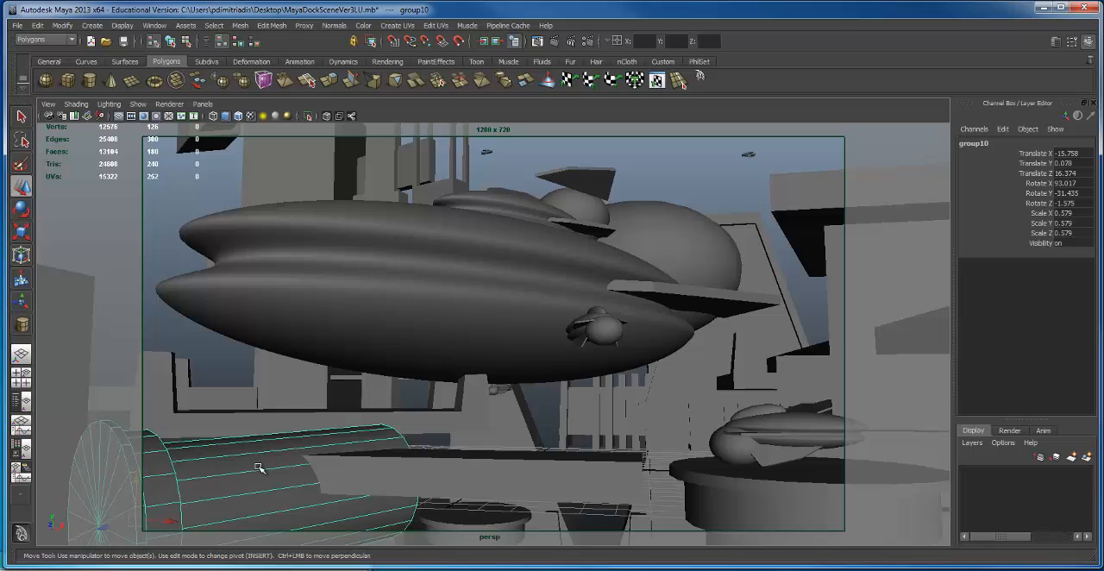
pyautogui.press('e')
pyautogui.press('r')
pyautogui.moveTo(138, 520)
pyautogui.mouseDown()
pyautogui.moveTo(4, 545)
pyautogui.moveTo(99, 538)
pyautogui.moveTo(80, 536)
pyautogui.moveTo(130, 521)
pyautogui.mouseUp()
pyautogui.press('w')
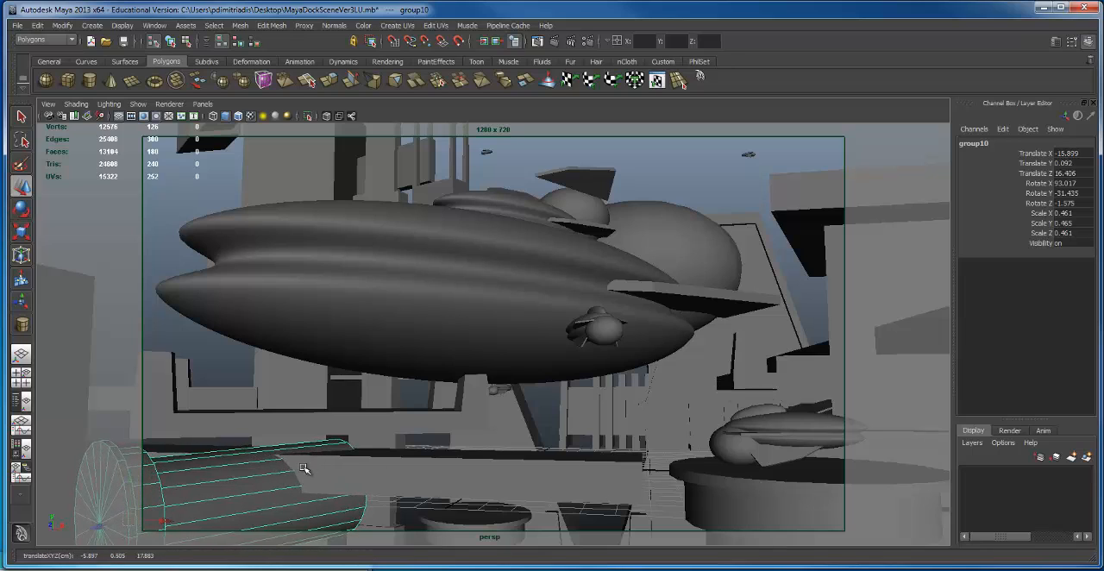
pyautogui.click(558, 443)
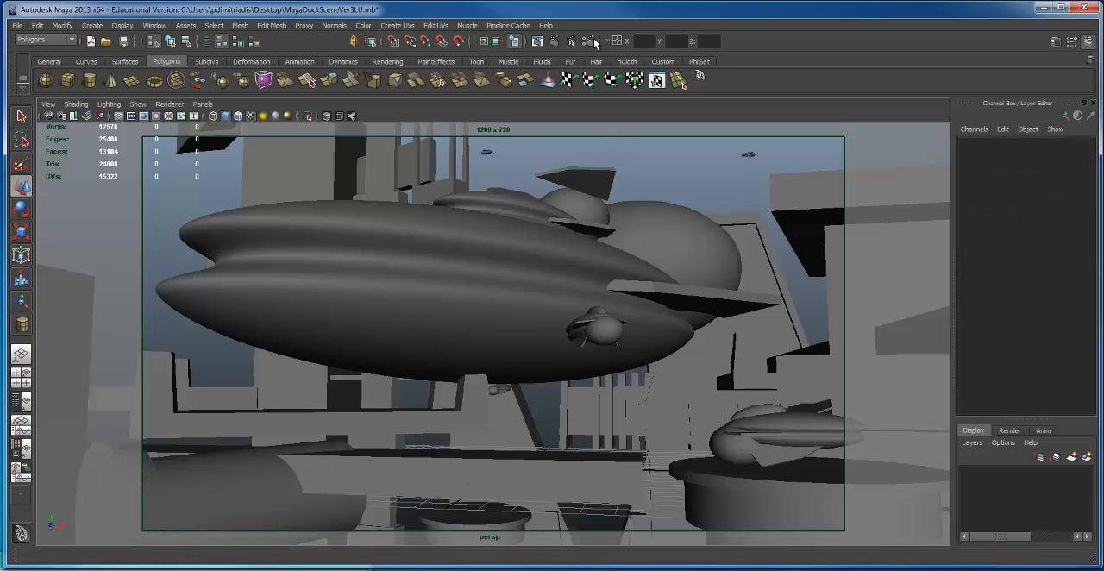
# Step: Test-render the revised view with Maya Software, keep the image, and make the Render View window fit on screen
pyautogui.click(556, 40)
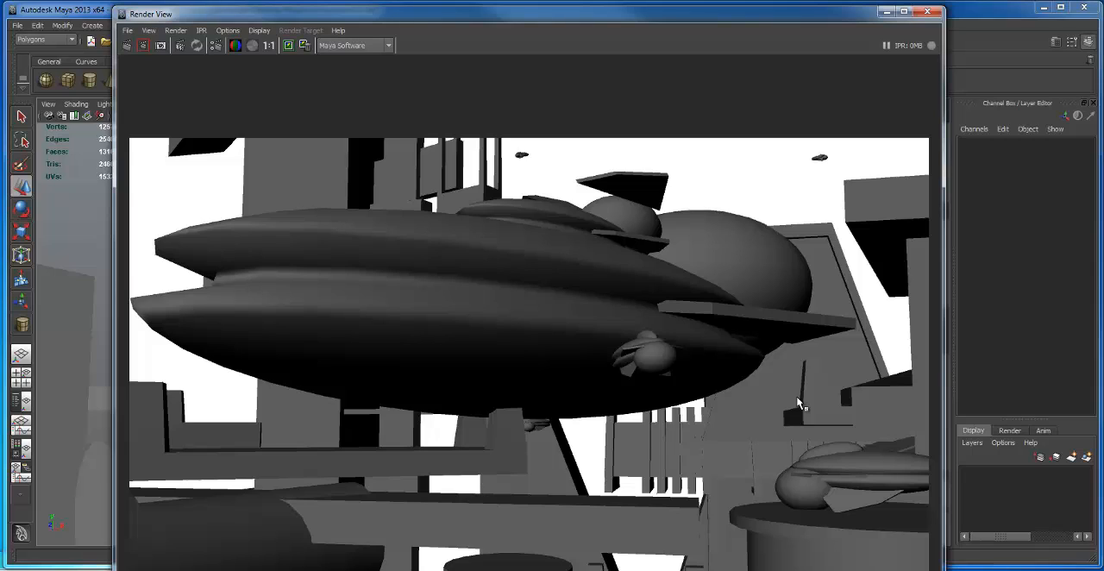
pyautogui.click(288, 46)
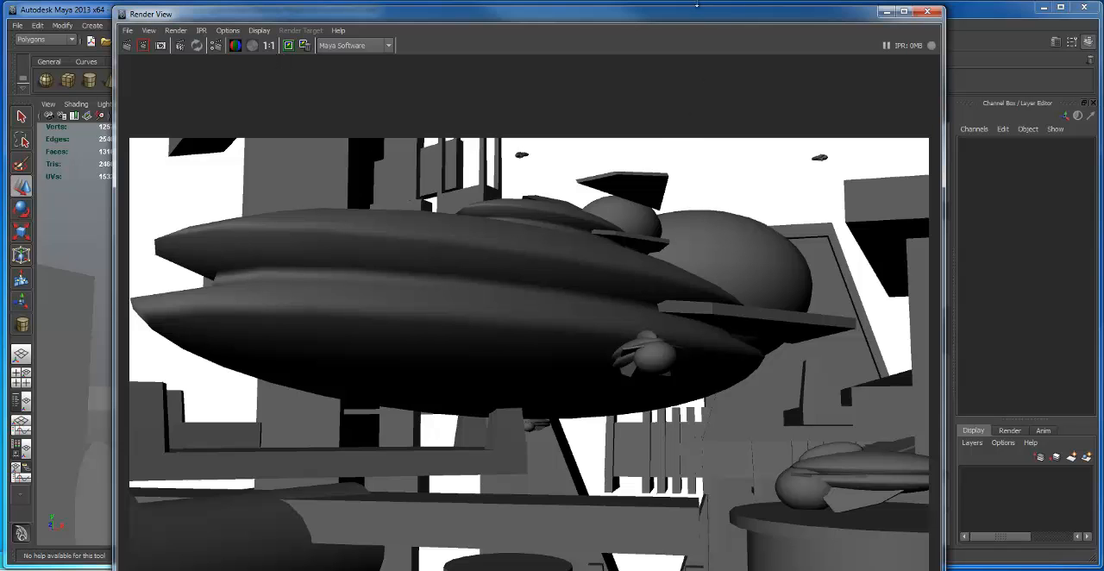
pyautogui.moveTo(700, 18); pyautogui.dragTo(664, 40)
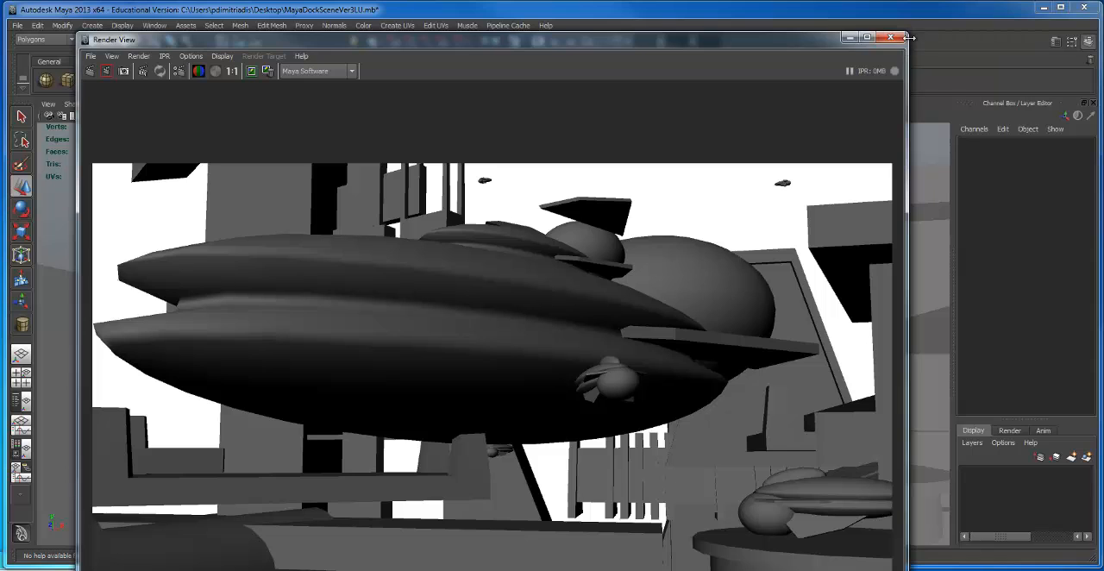
pyautogui.moveTo(830, 35); pyautogui.dragTo(791, 58)
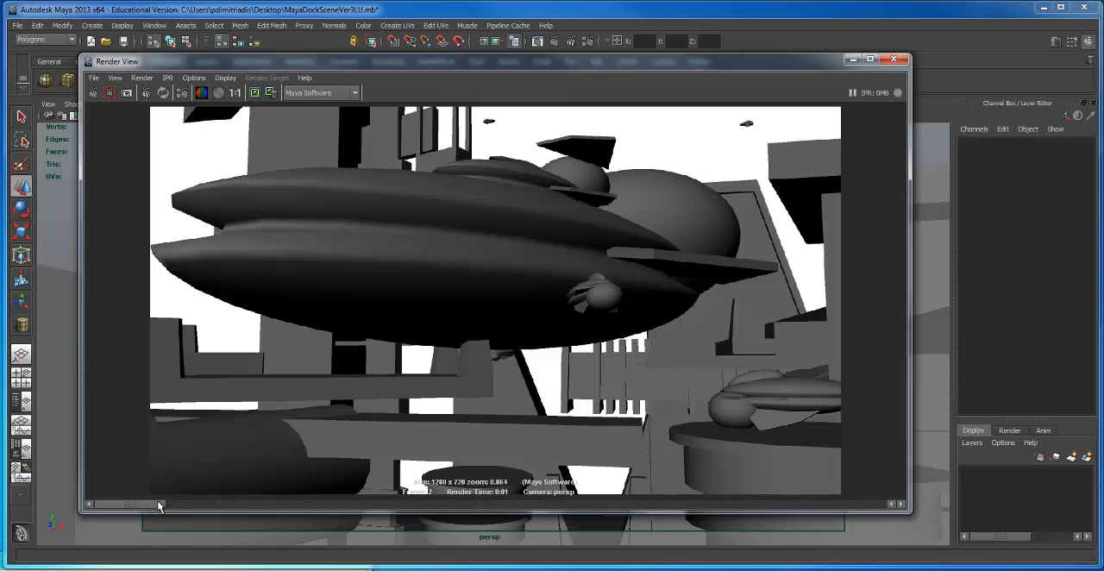
# Step: Compare the kept renders from the different camera angles with the newest one, and move Render View out of the way
pyautogui.moveTo(159, 506); pyautogui.dragTo(445, 512)
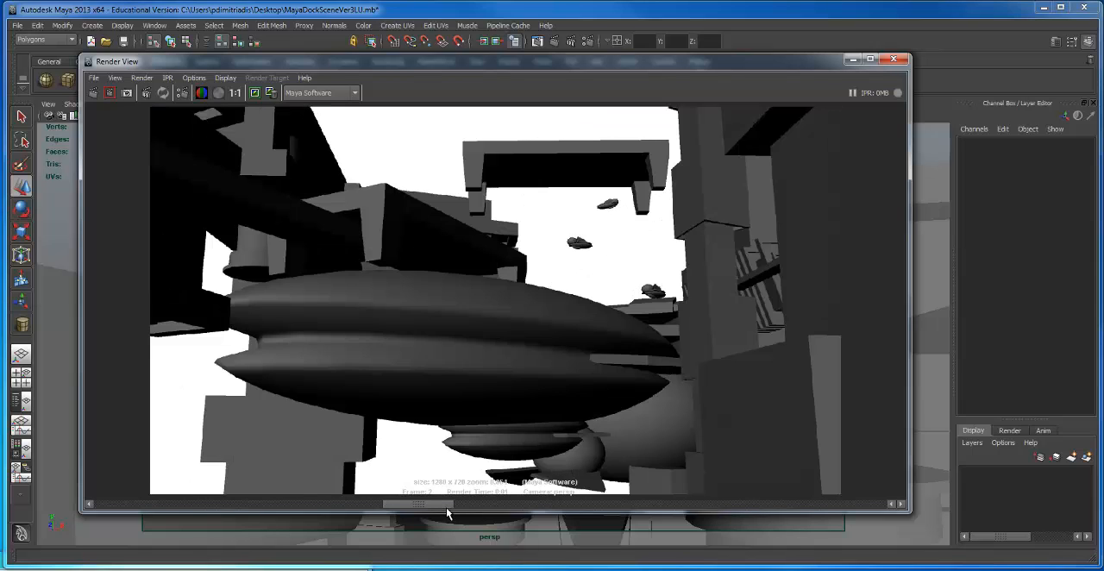
pyautogui.moveTo(468, 512); pyautogui.dragTo(568, 512)
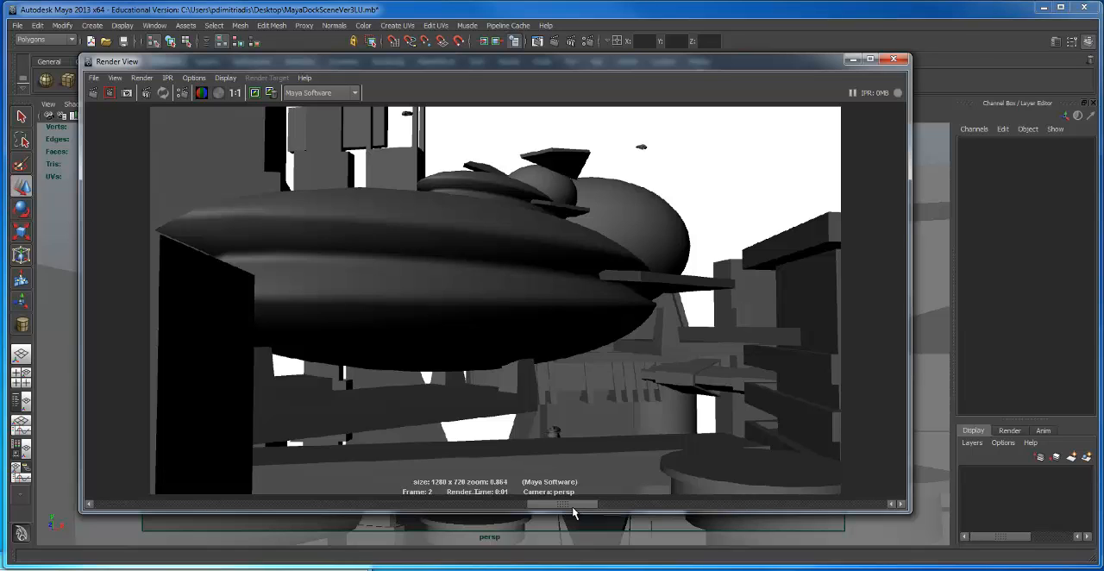
pyautogui.moveTo(582, 514); pyautogui.dragTo(704, 518)
pyautogui.moveTo(618, 515); pyautogui.dragTo(790, 522)
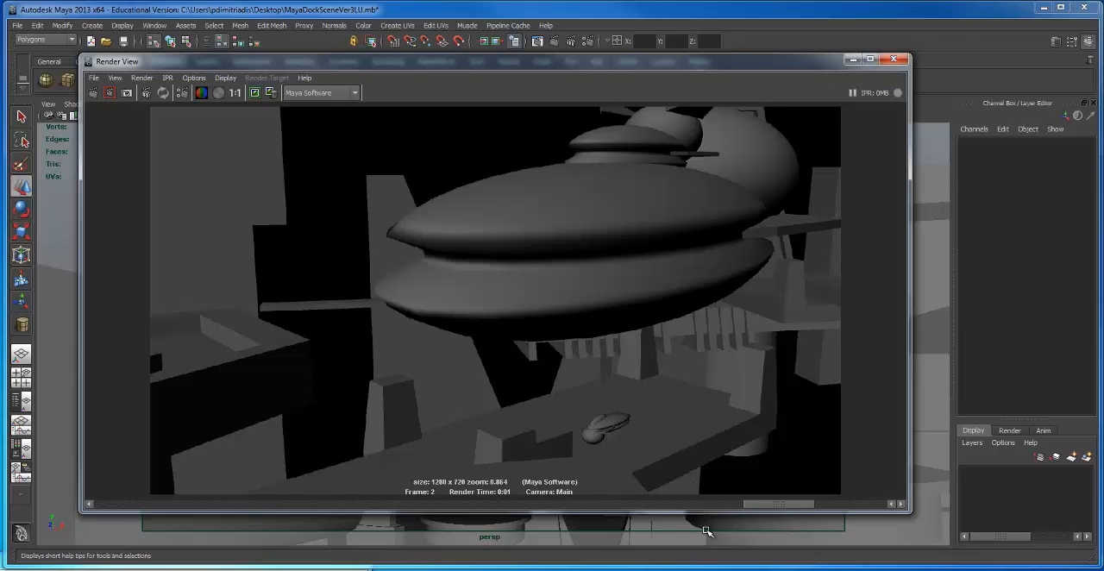
pyautogui.moveTo(664, 514); pyautogui.dragTo(78, 500)
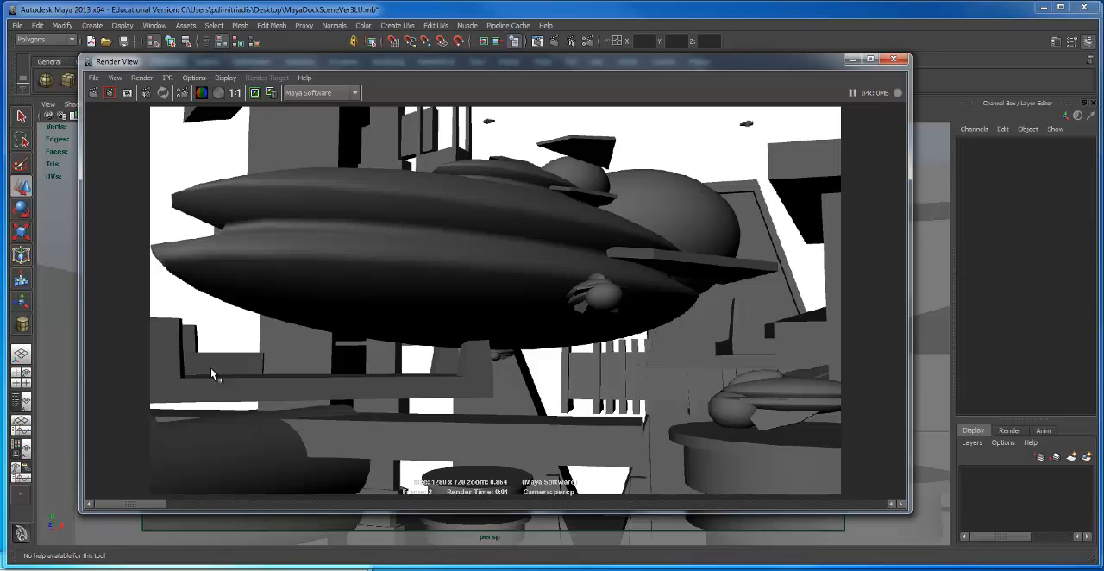
pyautogui.click(253, 93)
pyautogui.moveTo(806, 58); pyautogui.dragTo(626, 528)
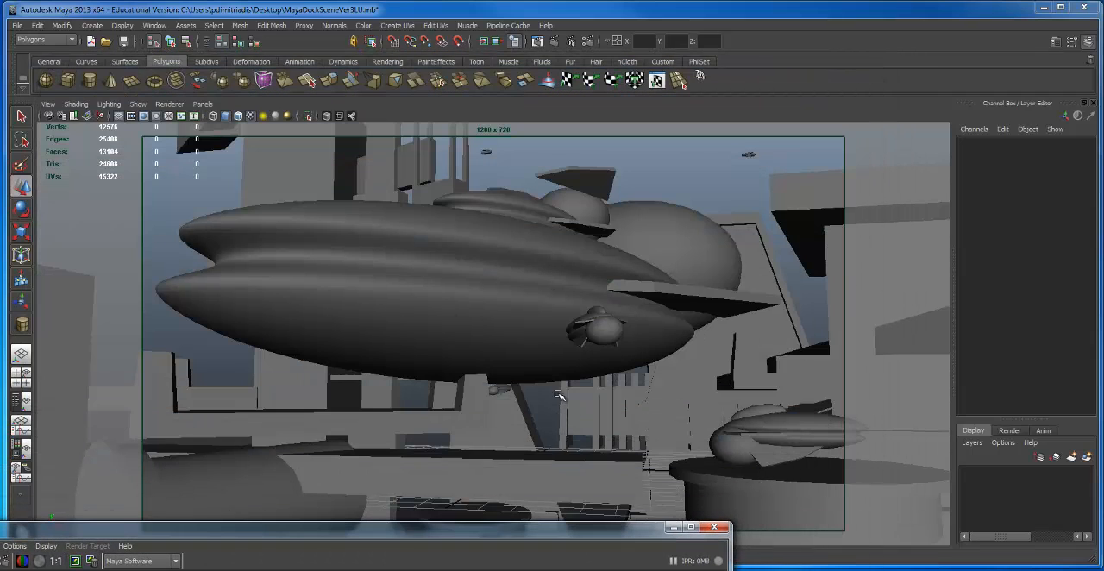
# Step: Stretch the large ship vertically to Scale Y 6.773
pyautogui.keyDown('alt'); pyautogui.moveTo(392, 233); pyautogui.dragTo(456, 250); pyautogui.keyUp('alt')
pyautogui.scroll(5, 460, 349)
pyautogui.keyDown('alt'); pyautogui.moveTo(456, 250); pyautogui.dragTo(481, 250, button='right'); pyautogui.keyUp('alt')
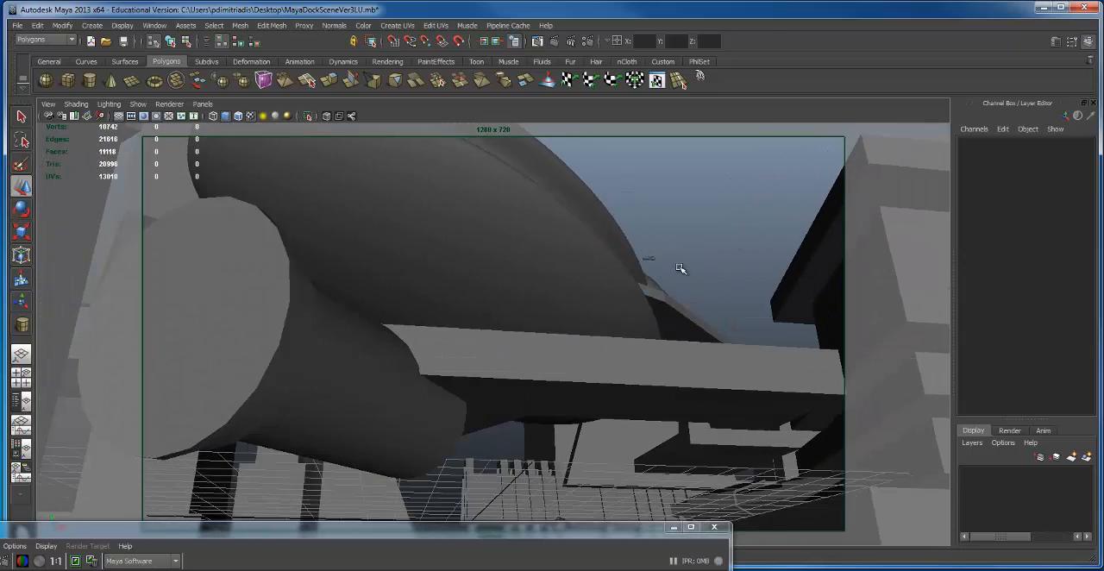
pyautogui.keyDown('alt'); pyautogui.moveTo(663, 311); pyautogui.dragTo(587, 360); pyautogui.keyUp('alt')
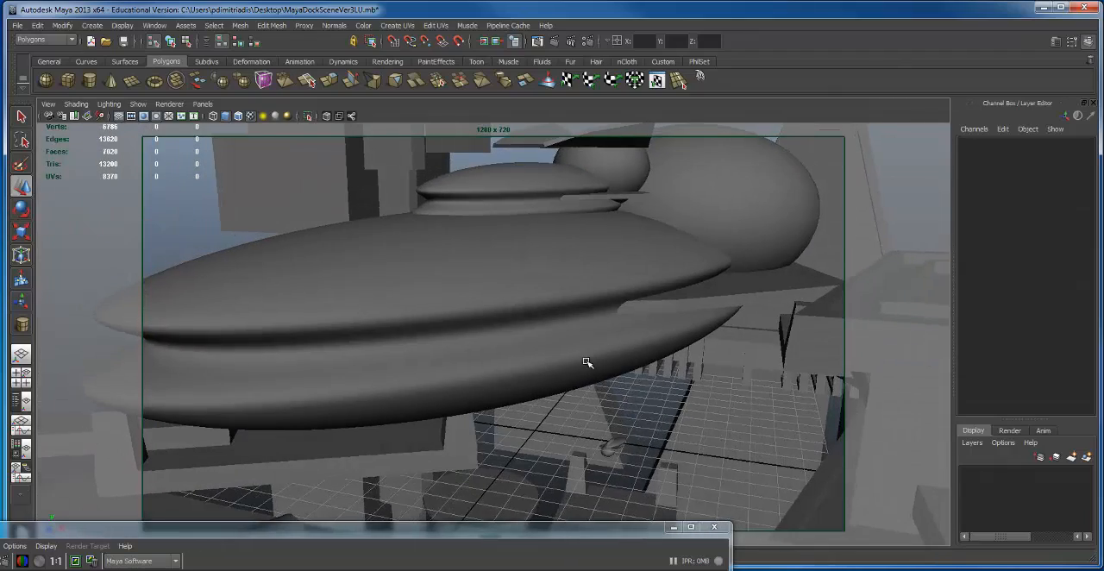
pyautogui.scroll(-4, 586, 361)
pyautogui.click(516, 313)
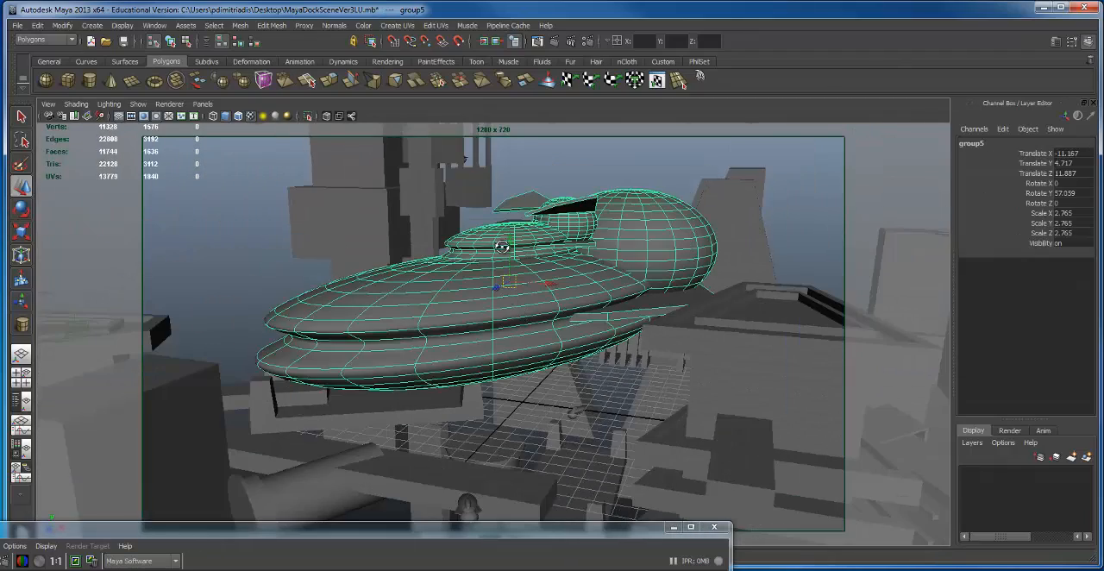
pyautogui.keyDown('alt'); pyautogui.moveTo(502, 246); pyautogui.dragTo(507, 256); pyautogui.keyUp('alt')
pyautogui.press('e')
pyautogui.press('r')
pyautogui.keyDown('alt'); pyautogui.moveTo(561, 283); pyautogui.dragTo(518, 165); pyautogui.keyUp('alt')
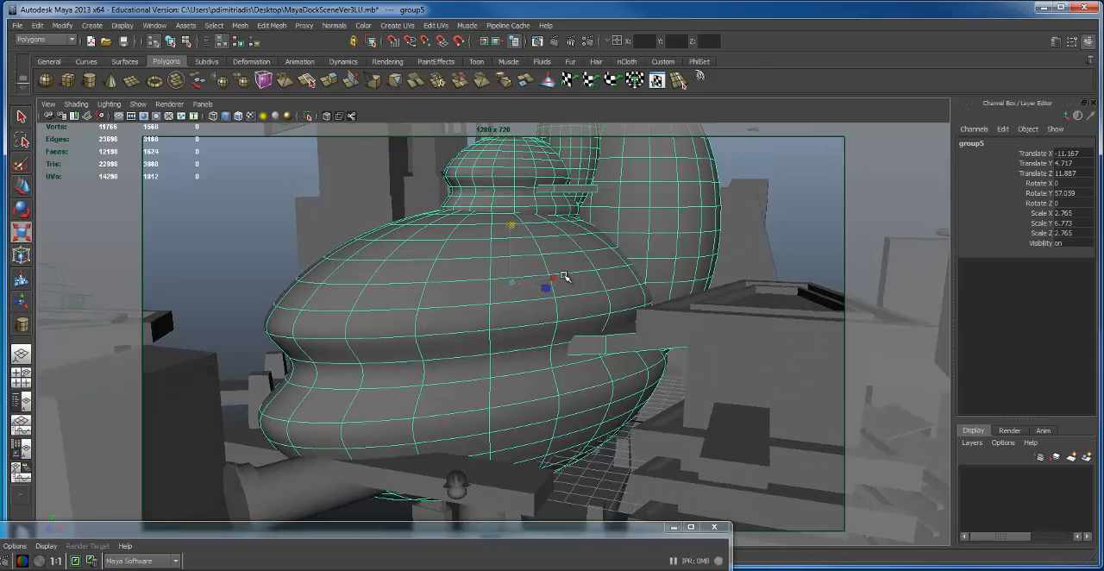
pyautogui.moveTo(546, 281); pyautogui.dragTo(515, 234)
pyautogui.press('w')
pyautogui.keyDown('alt'); pyautogui.moveTo(515, 234); pyautogui.dragTo(507, 252); pyautogui.keyUp('alt')
pyautogui.press('F11')
pyautogui.press('r')
pyautogui.keyDown('alt'); pyautogui.moveTo(563, 362); pyautogui.dragTo(538, 346); pyautogui.keyUp('alt')
pyautogui.click(531, 287)
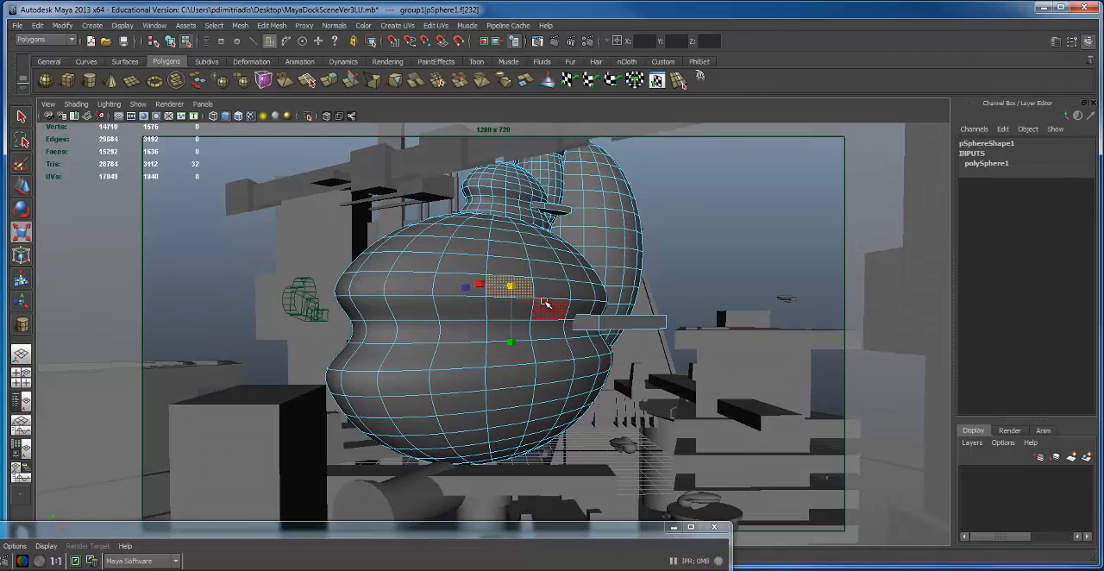
pyautogui.press('F8')
# Step: Lengthen the large ship to Scale X 5.496 and reposition it at Translate X -5.855, Y 6.058, Z 3.755
pyautogui.keyDown('alt'); pyautogui.moveTo(561, 283); pyautogui.dragTo(607, 329); pyautogui.keyUp('alt')
pyautogui.press('w')
pyautogui.keyDown('alt'); pyautogui.moveTo(569, 370); pyautogui.dragTo(569, 391); pyautogui.keyUp('alt')
pyautogui.moveTo(583, 345); pyautogui.dragTo(600, 270)
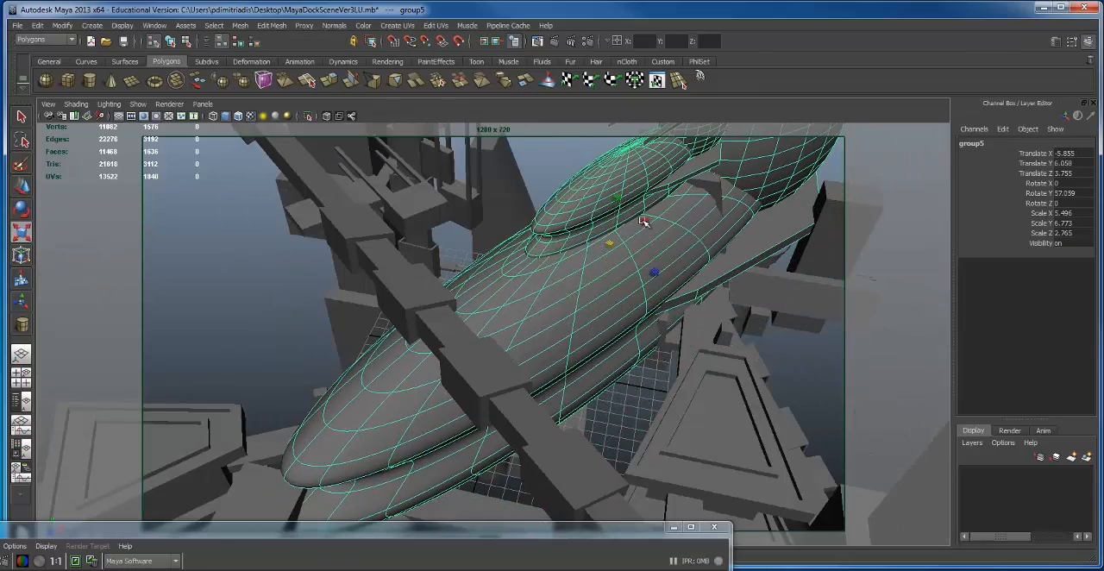
pyautogui.moveTo(642, 221); pyautogui.dragTo(643, 351)
# Step: Place a copy of the small flying ship beside the far tower behind the large ship, at Translate X 19.297 and Z -13.303
pyautogui.press('w')
pyautogui.click(663, 285)
pyautogui.keyDown('alt'); pyautogui.moveTo(554, 444); pyautogui.dragTo(491, 374, button='right'); pyautogui.keyUp('alt')
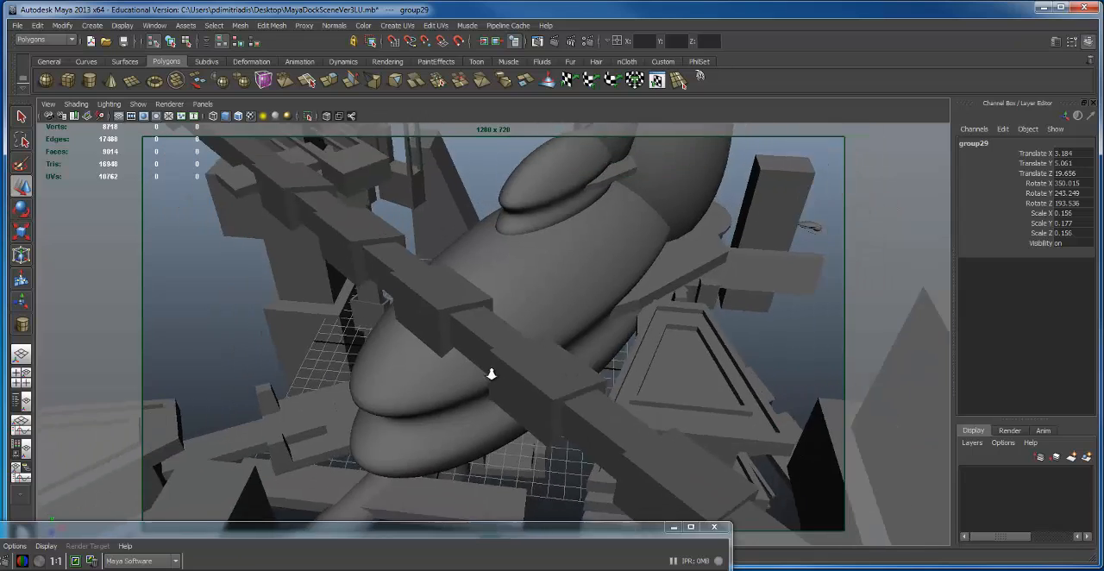
pyautogui.keyDown('alt'); pyautogui.moveTo(491, 375); pyautogui.dragTo(537, 382); pyautogui.keyUp('alt')
pyautogui.keyDown('alt'); pyautogui.moveTo(583, 382); pyautogui.dragTo(397, 351, button='right'); pyautogui.keyUp('alt')
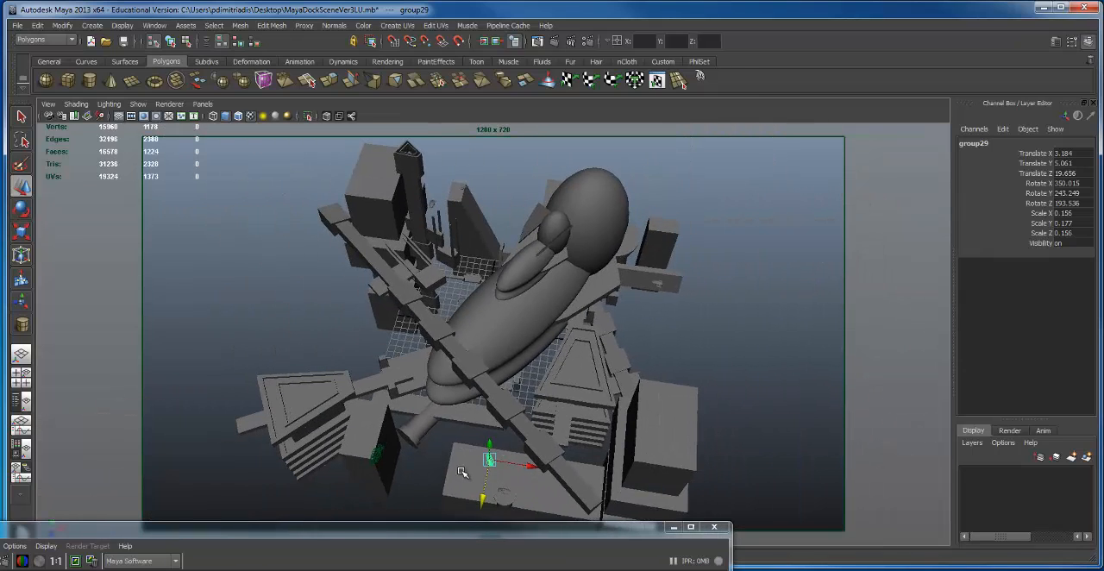
pyautogui.moveTo(522, 450); pyautogui.dragTo(664, 249)
pyautogui.moveTo(638, 291); pyautogui.dragTo(638, 245)
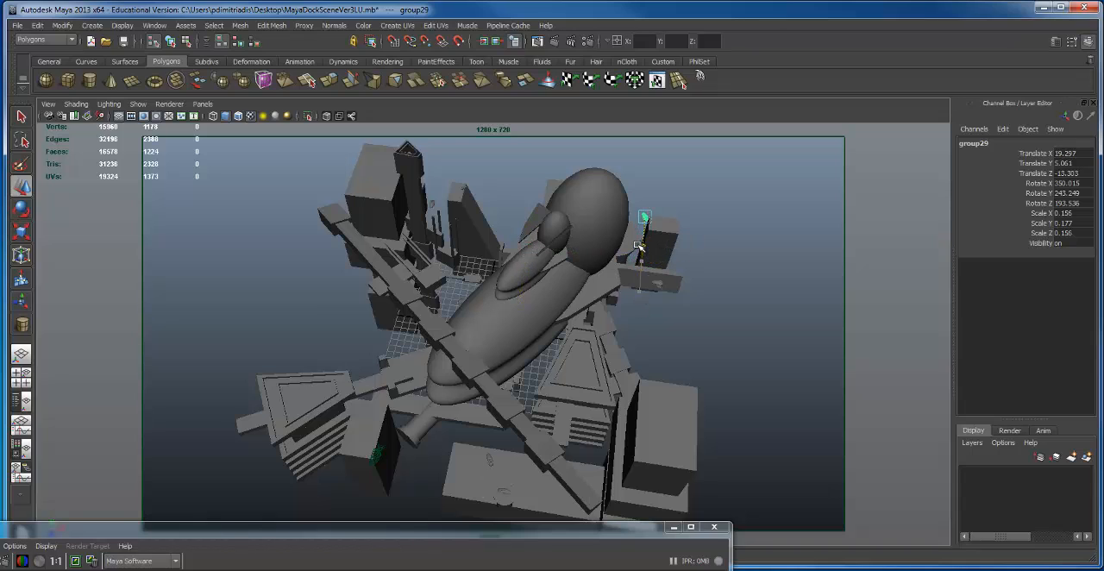
# Step: Raise the small flying ship copy above the far tower and position it at Translate X 22.037, Y 27.772, Z -22.867
pyautogui.moveTo(657, 183); pyautogui.dragTo(642, 176)
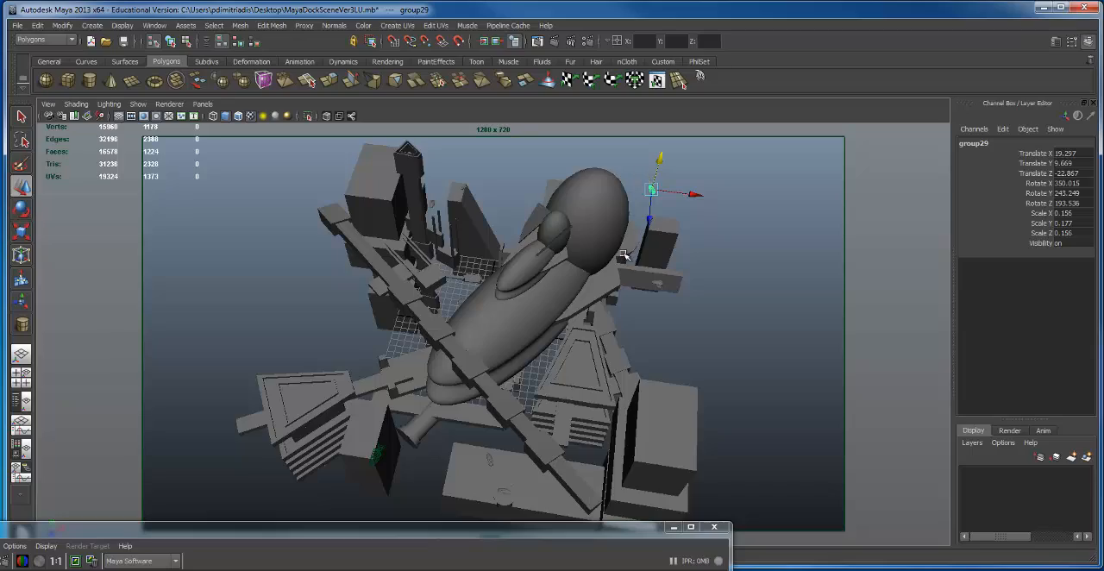
pyautogui.scroll(4, 626, 256)
pyautogui.keyDown('alt'); pyautogui.moveTo(626, 254); pyautogui.dragTo(735, 220); pyautogui.keyUp('alt')
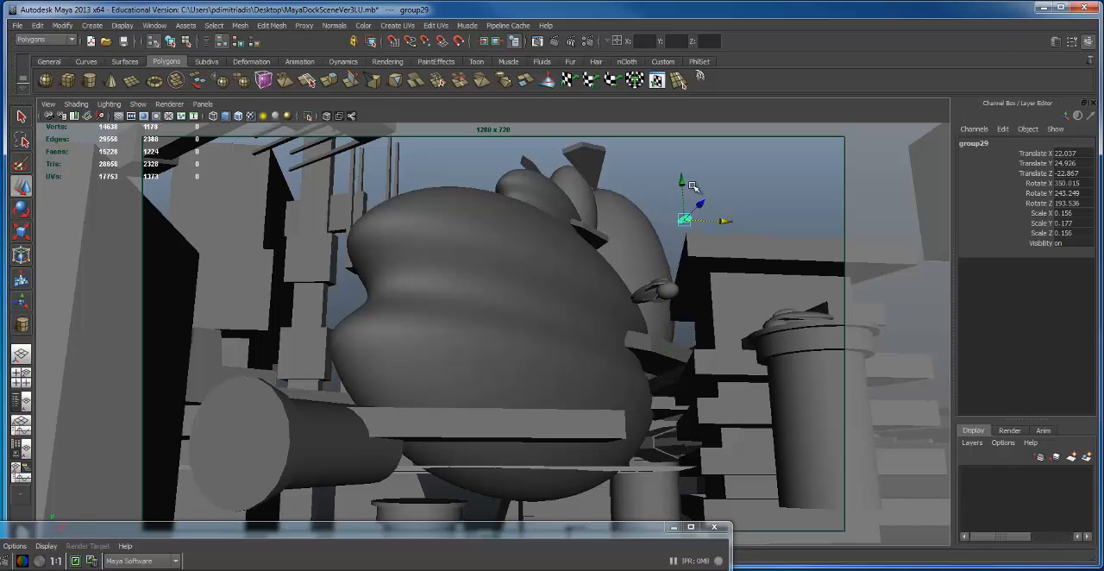
pyautogui.moveTo(684, 163); pyautogui.dragTo(682, 138)
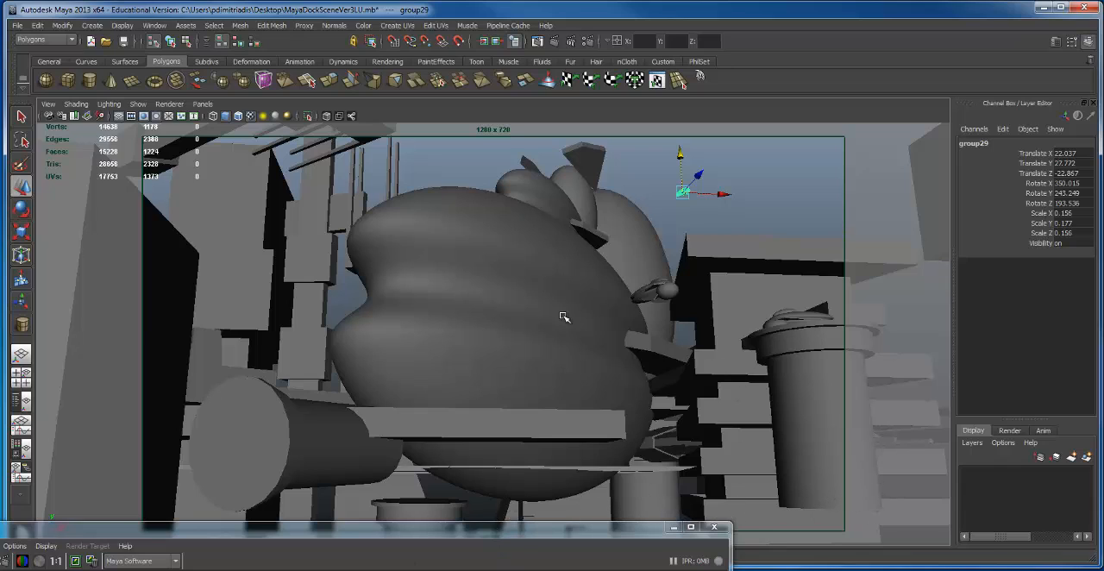
pyautogui.moveTo(637, 289)
pyautogui.keyDown('alt'); pyautogui.mouseDown()
pyautogui.moveTo(620, 278)
pyautogui.moveTo(631, 295)
pyautogui.mouseUp(); pyautogui.keyUp('alt')
# Step: Duplicate the horizontal beam in front of the large ship, lower the copy to Translate Y -2.09 and rotate it to Rotate Y 18.941
pyautogui.click(807, 370)
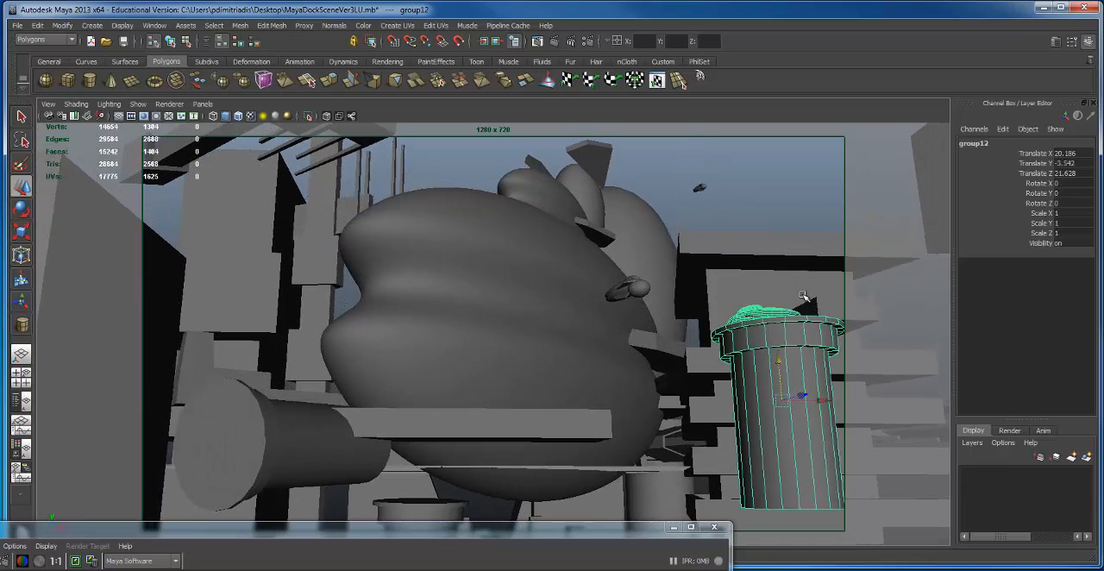
pyautogui.click(484, 421)
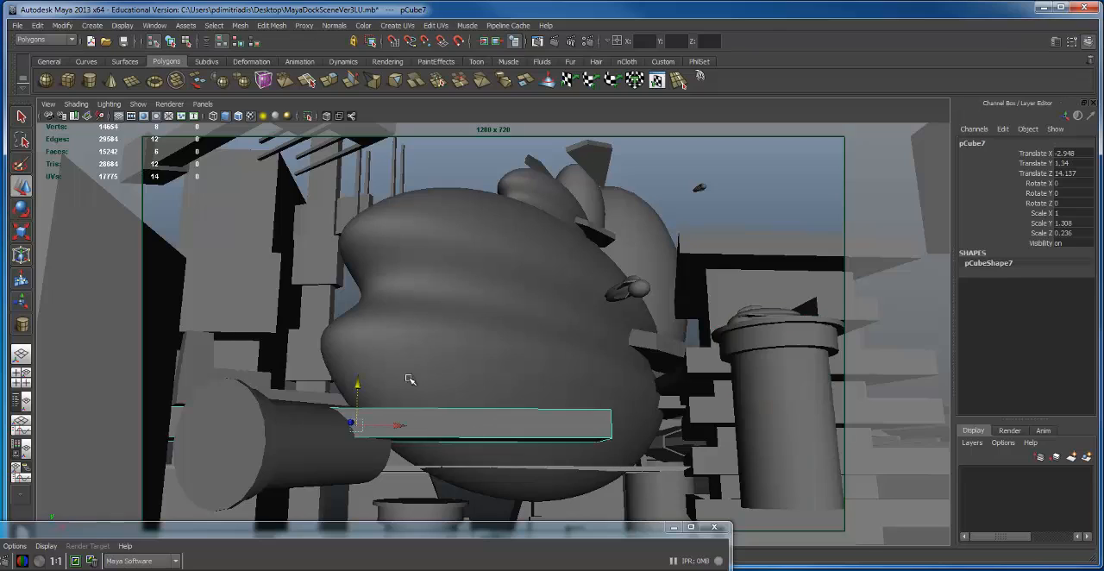
pyautogui.hotkey('ctrl', 'd')
pyautogui.moveTo(356, 383); pyautogui.dragTo(369, 480)
pyautogui.moveTo(399, 519); pyautogui.dragTo(221, 570)
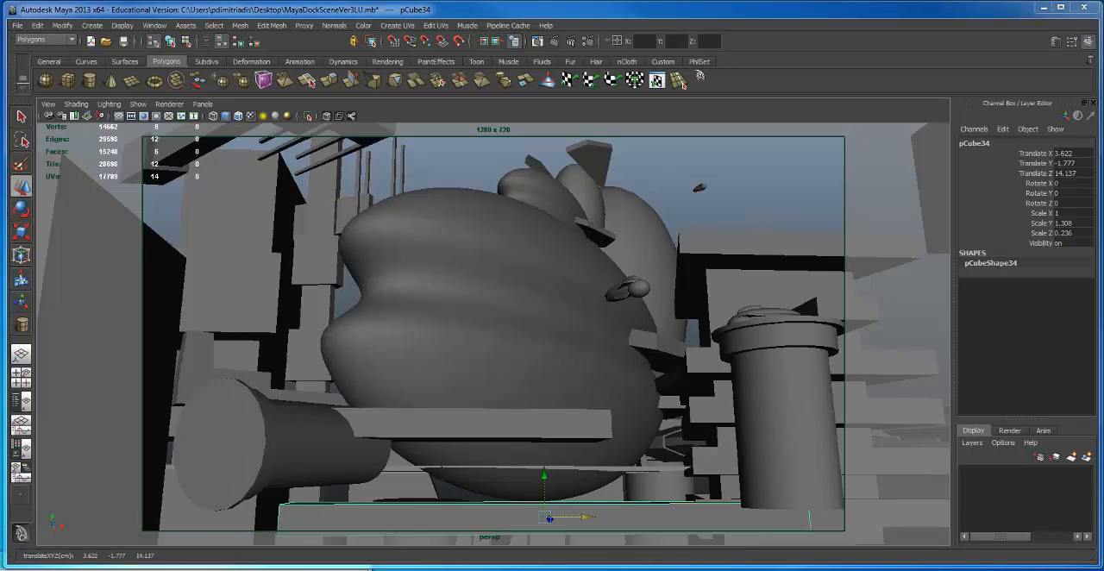
pyautogui.moveTo(586, 515); pyautogui.dragTo(566, 531)
pyautogui.press('e')
pyautogui.press('w')
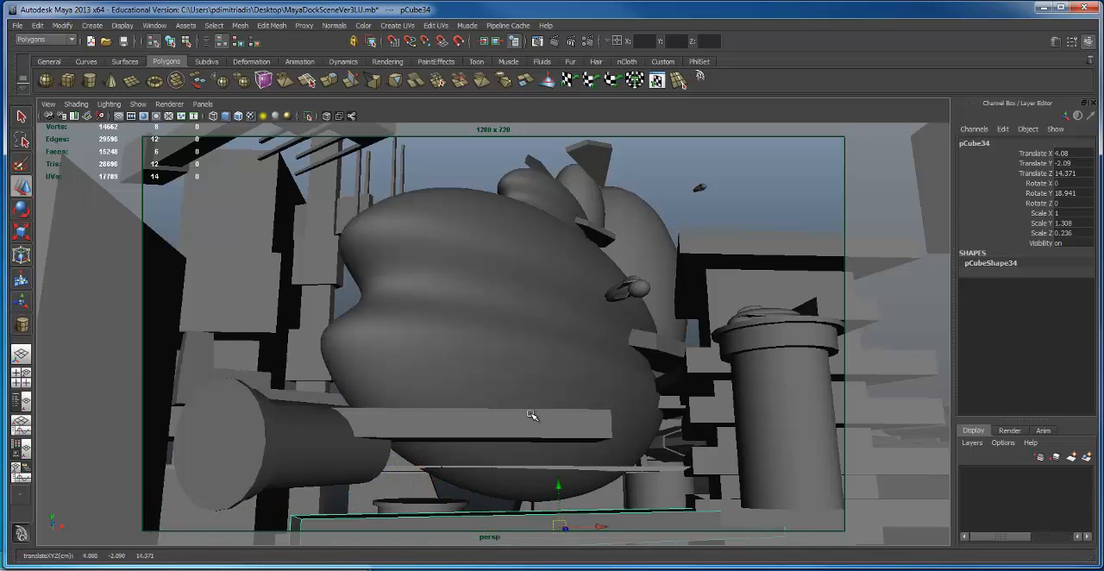
# Step: Bring the duplicated beam into the foreground at Translate Z 21.934 and adjust its height to Translate Y -1.853
pyautogui.press('space')
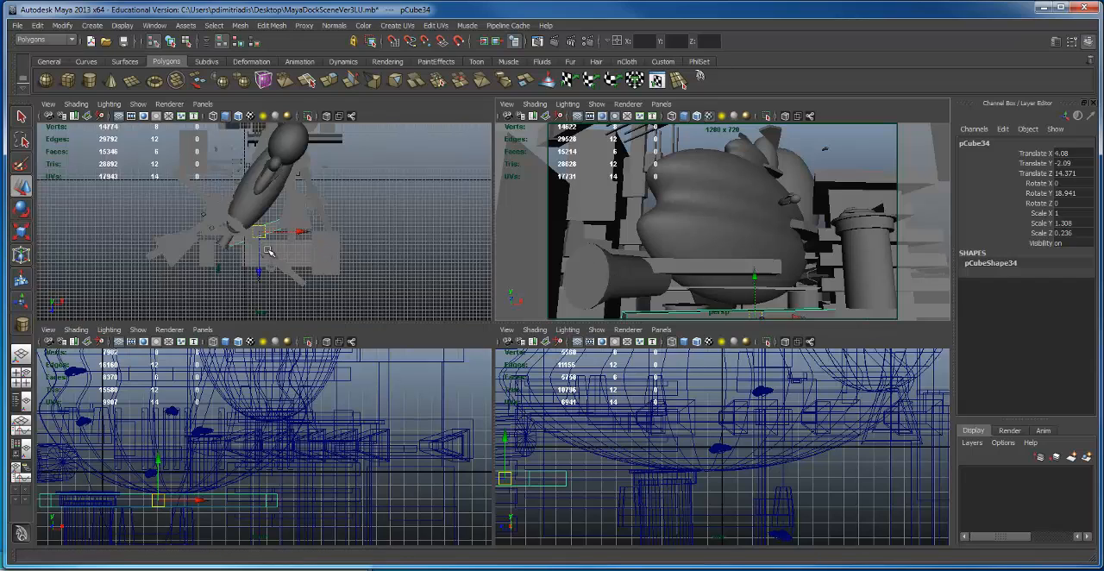
pyautogui.moveTo(255, 269); pyautogui.dragTo(287, 249)
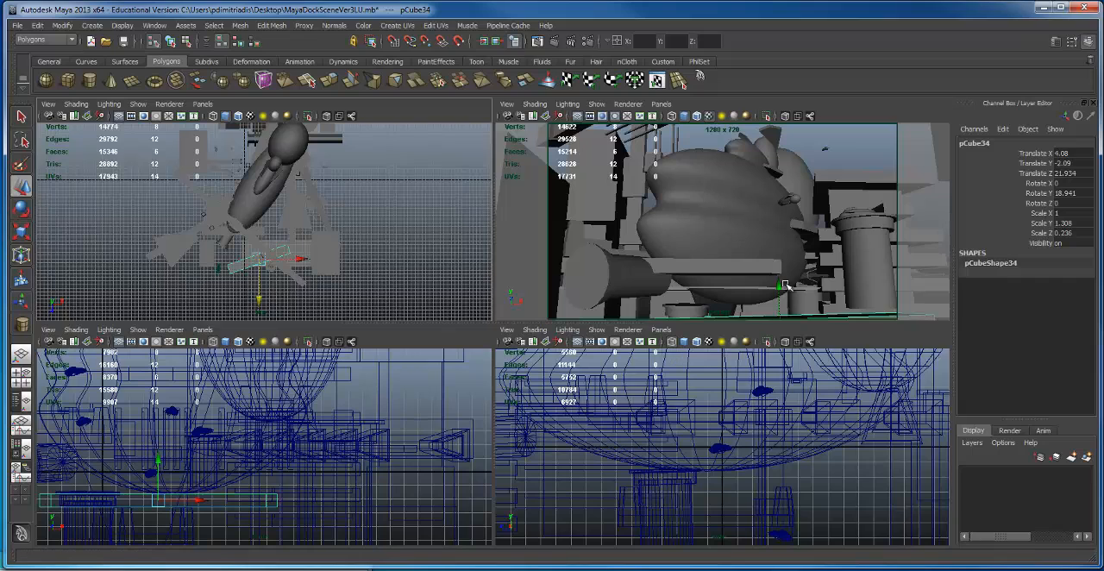
pyautogui.moveTo(779, 283); pyautogui.dragTo(778, 281)
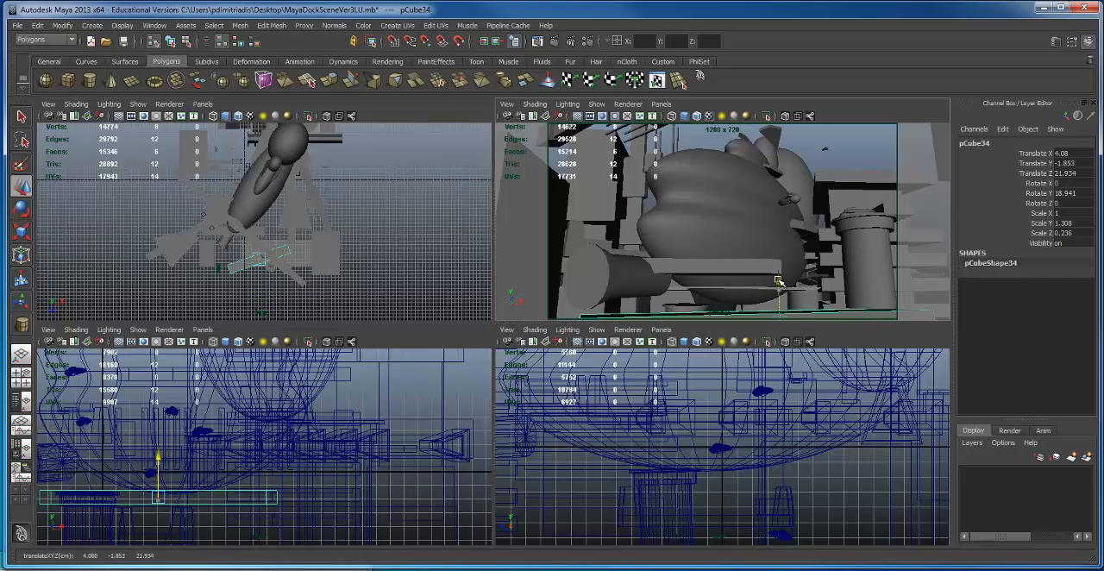
pyautogui.press('space')
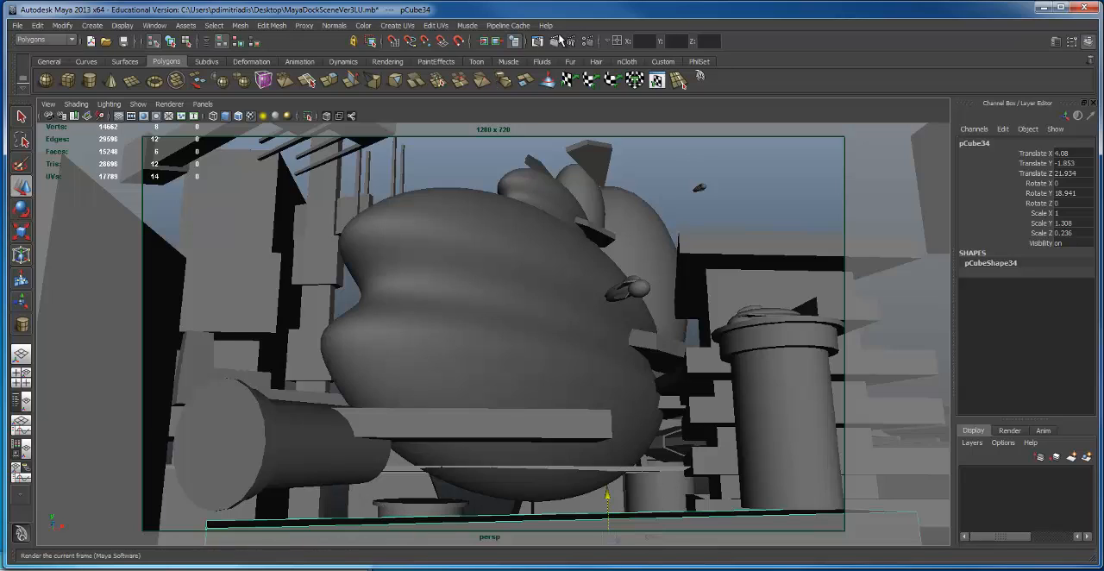
# Step: Test-render the current perspective view to check the foreground beam, and close the render window
pyautogui.click(554, 44)
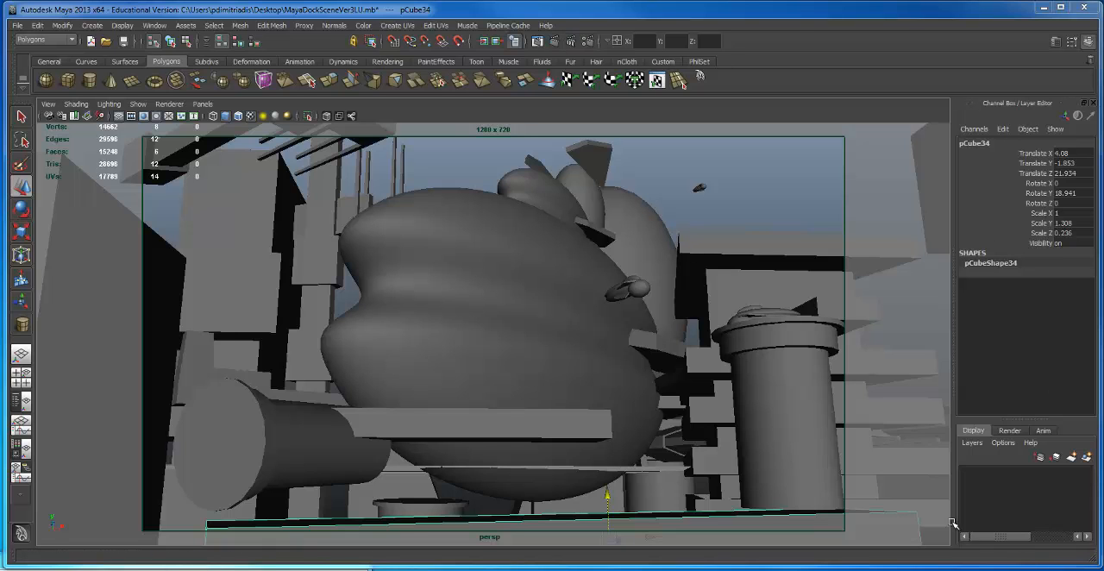
pyautogui.moveTo(797, 334); pyautogui.dragTo(723, 38)
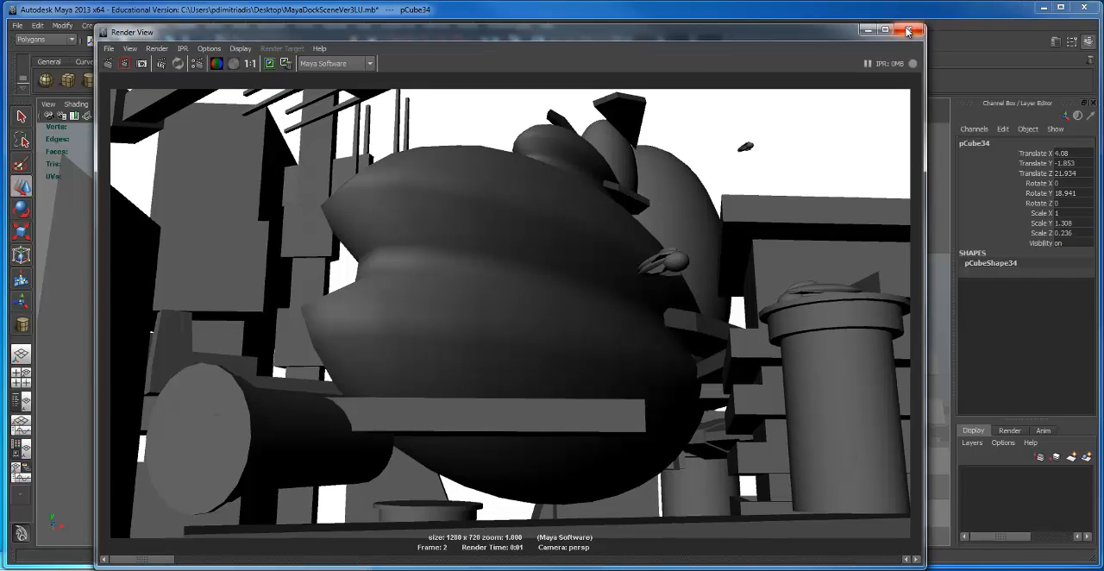
pyautogui.click(907, 31)
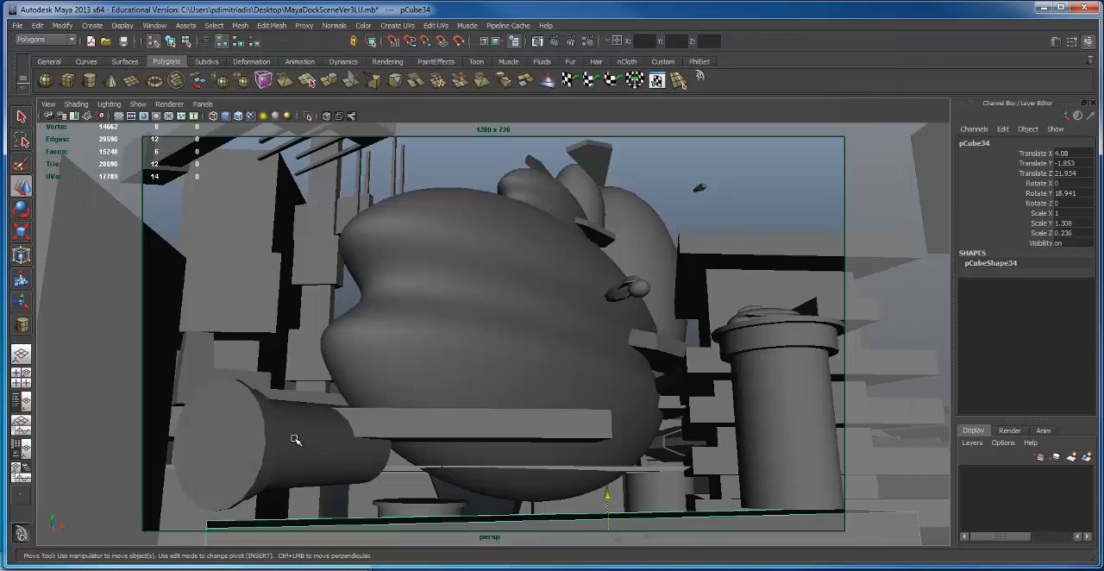
# Step: Move the horizontal cylinder to Translate X -18.668 and Y -1.028, and test-render the view
pyautogui.click(284, 449)
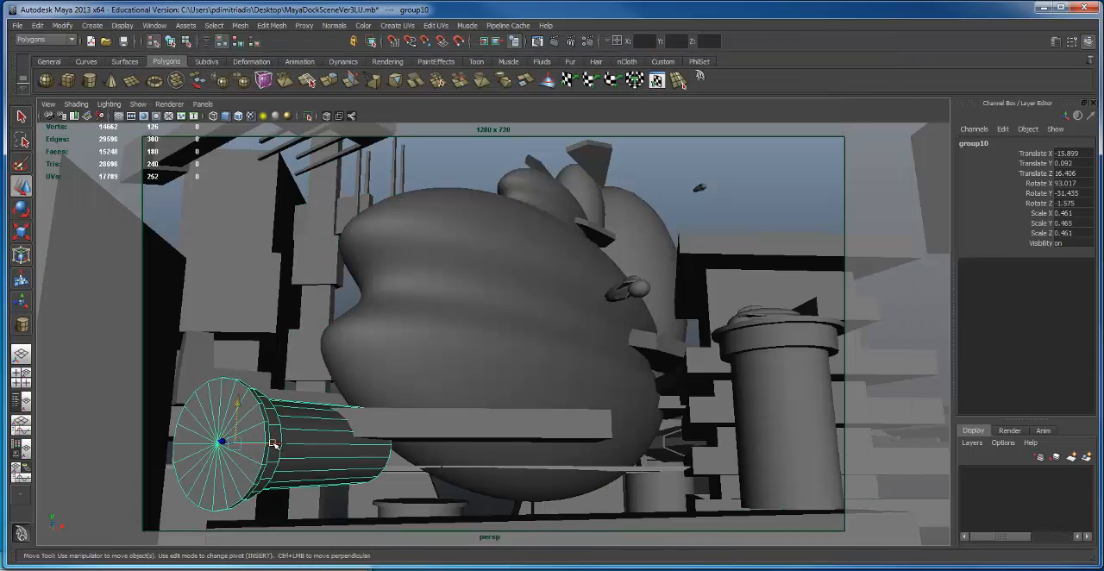
pyautogui.moveTo(274, 444); pyautogui.dragTo(176, 441)
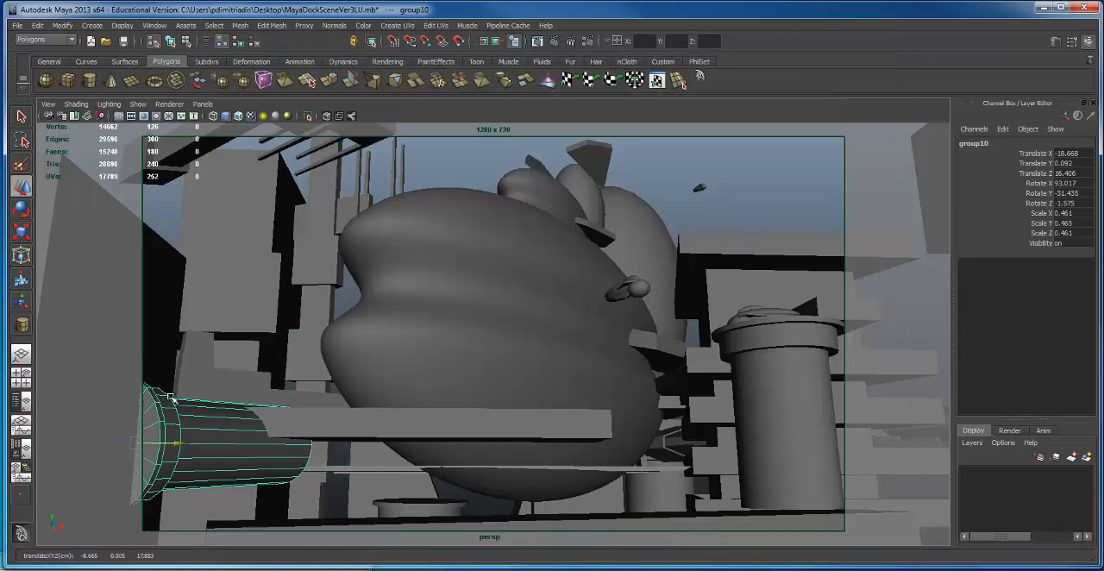
pyautogui.moveTo(140, 402); pyautogui.dragTo(140, 443)
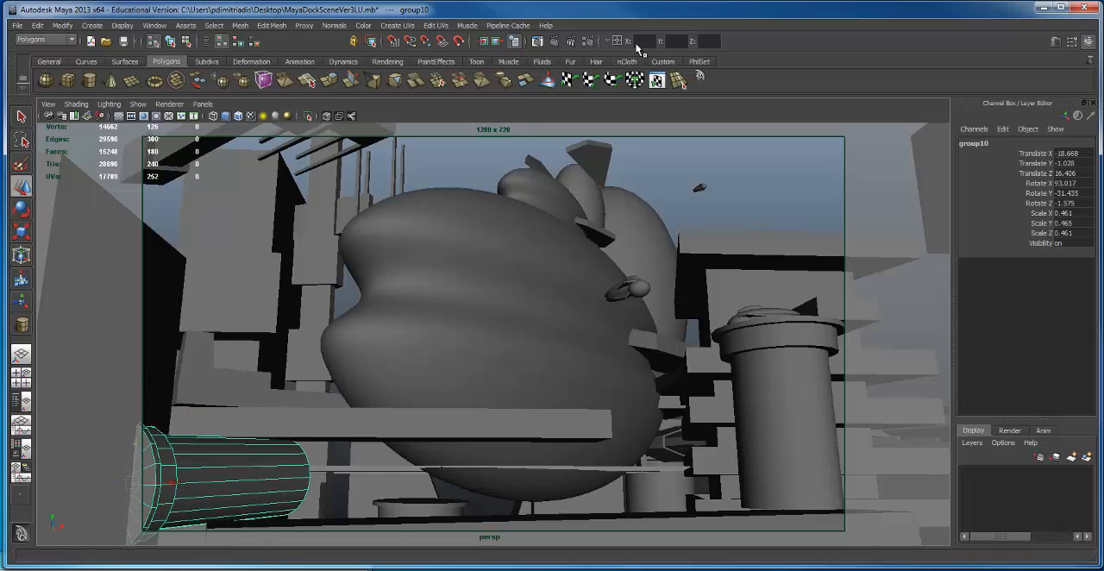
pyautogui.click(553, 40)
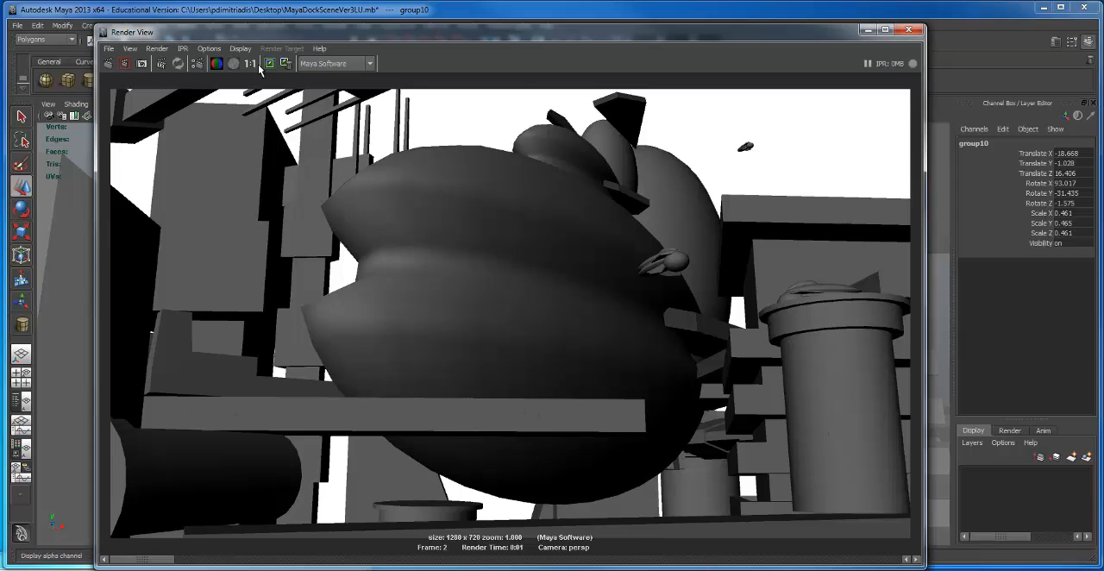
pyautogui.moveTo(832, 32); pyautogui.dragTo(758, 491)
# Step: Rotate the original horizontal beam to Rotate Y -42.386 and move it back beside the towers at Translate X -9.552, Z -5.148
pyautogui.click(547, 412)
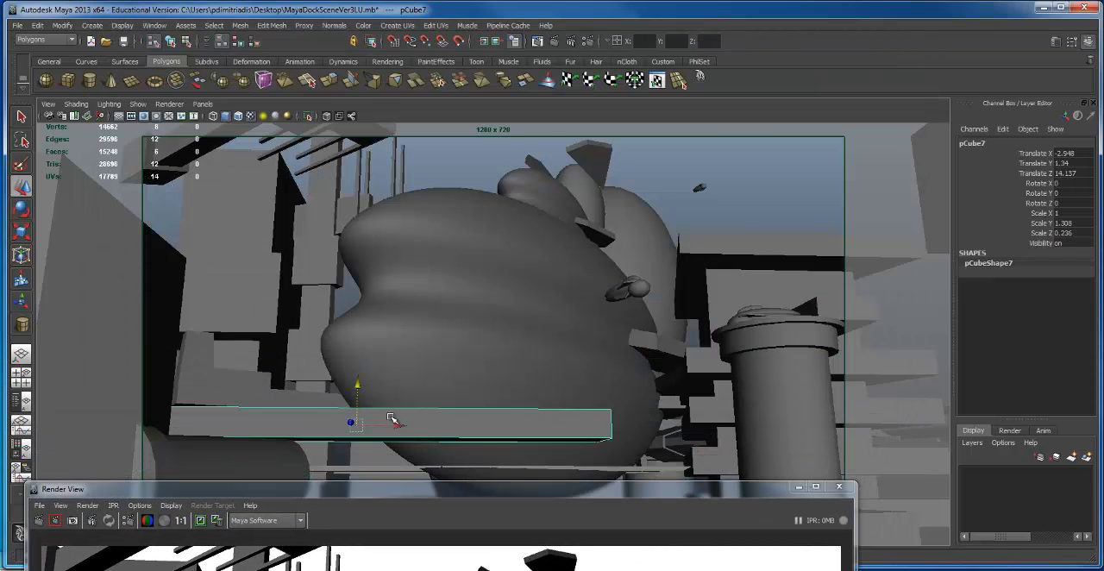
pyautogui.press('e')
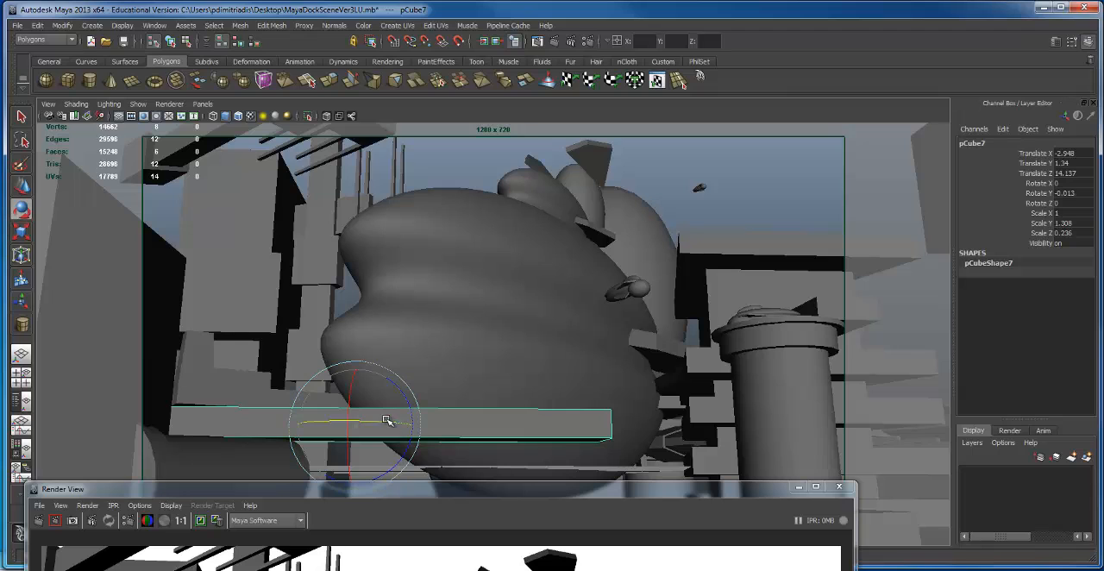
pyautogui.moveTo(386, 420); pyautogui.dragTo(202, 423)
pyautogui.press('w')
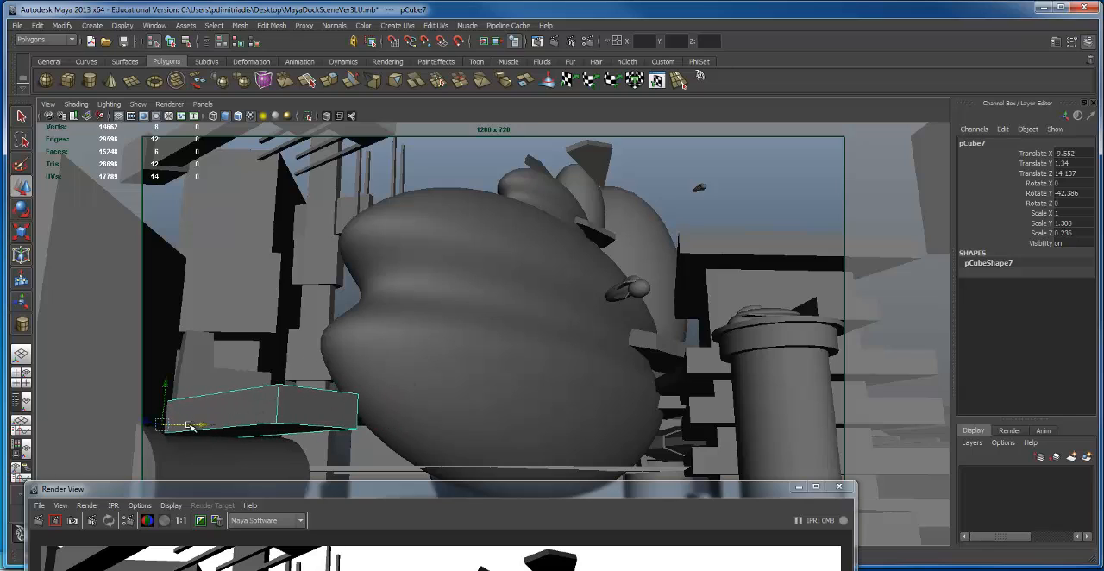
pyautogui.moveTo(149, 423); pyautogui.dragTo(290, 438)
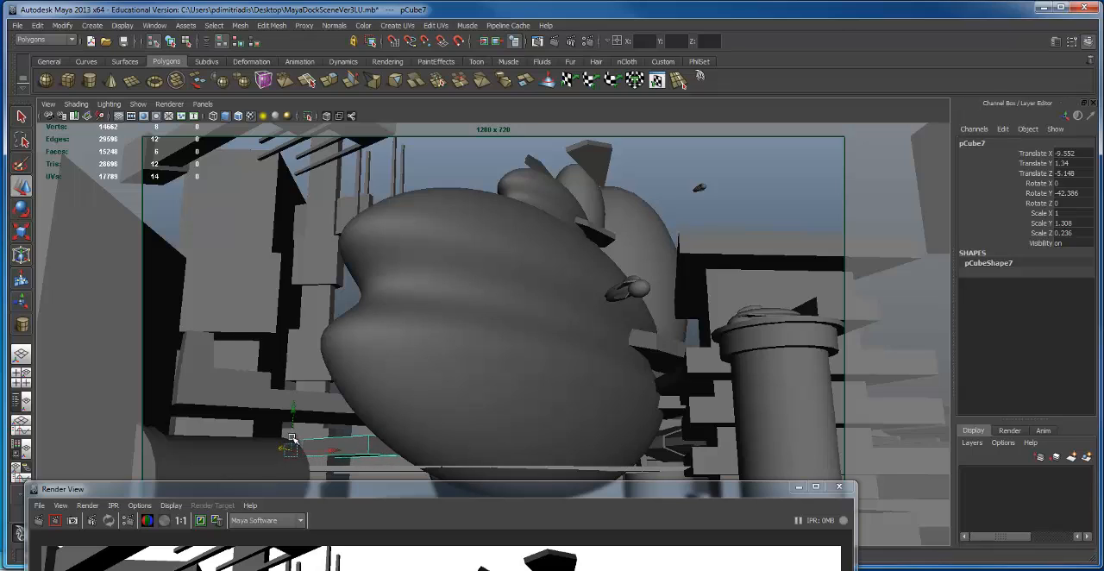
# Step: Shrink the rotated beam into a thin plank with Scale Y 0.355 and Scale Z 0.125
pyautogui.press('e')
pyautogui.press('r')
pyautogui.moveTo(293, 395); pyautogui.dragTo(268, 452)
pyautogui.press('w')
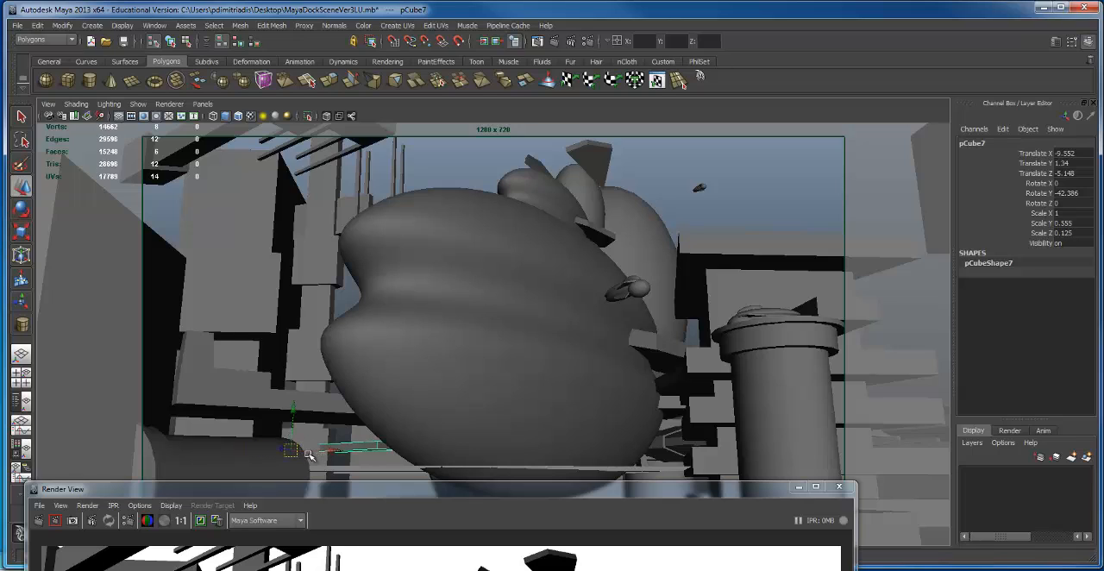
# Step: Stack four evenly spaced copies of the thin plank up the tower at Translate X -10.918, the highest at Translate Y 21.963
pyautogui.moveTo(336, 455); pyautogui.dragTo(311, 458)
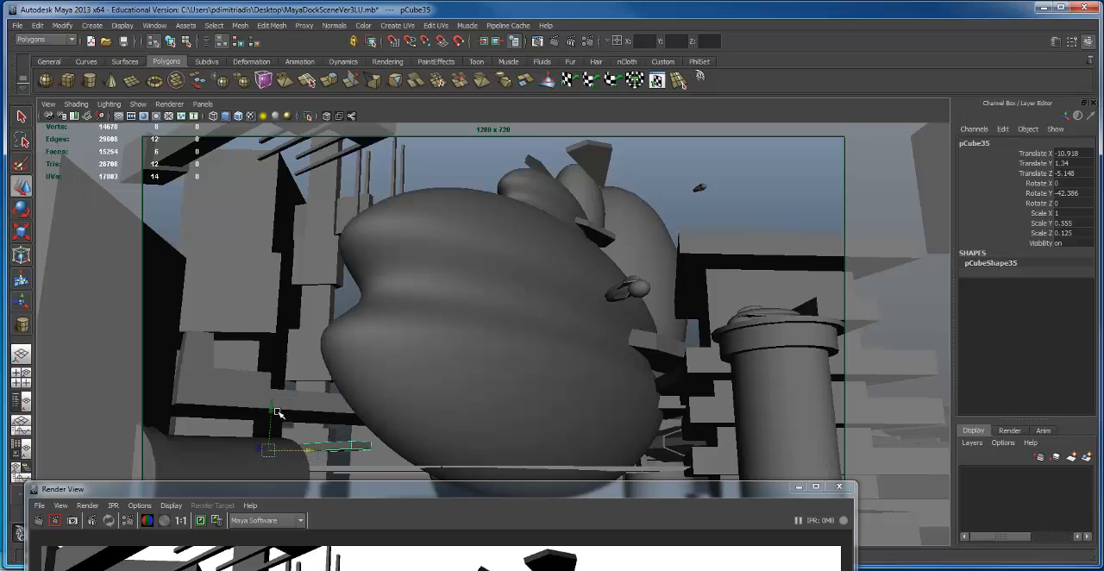
pyautogui.moveTo(278, 412); pyautogui.dragTo(281, 324)
pyautogui.hotkey('shift', 'd')
pyautogui.hotkey('shift', 'd')
pyautogui.hotkey('shift', 'd')
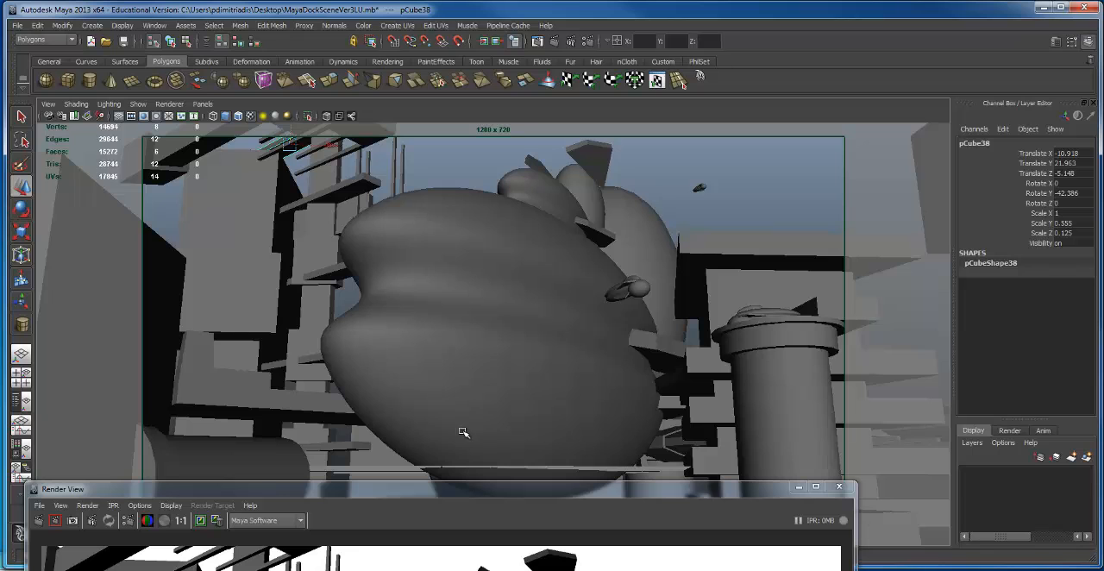
# Step: Reframe the perspective view on the large ship, render it, and resize the Render View window so the whole image fits
pyautogui.keyDown('alt'); pyautogui.moveTo(569, 376); pyautogui.dragTo(586, 308); pyautogui.keyUp('alt')
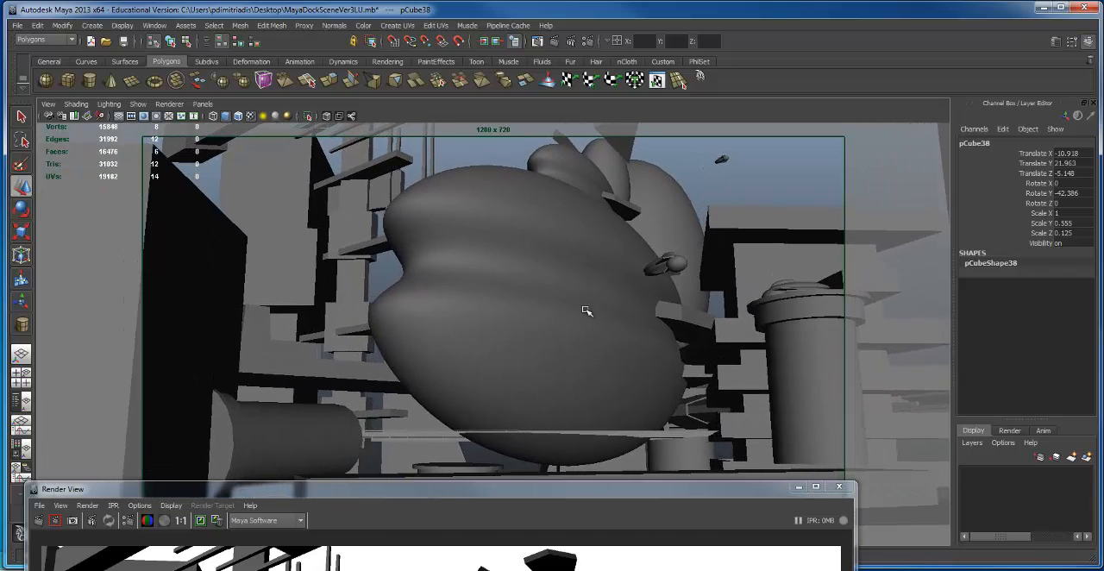
pyautogui.click(559, 43)
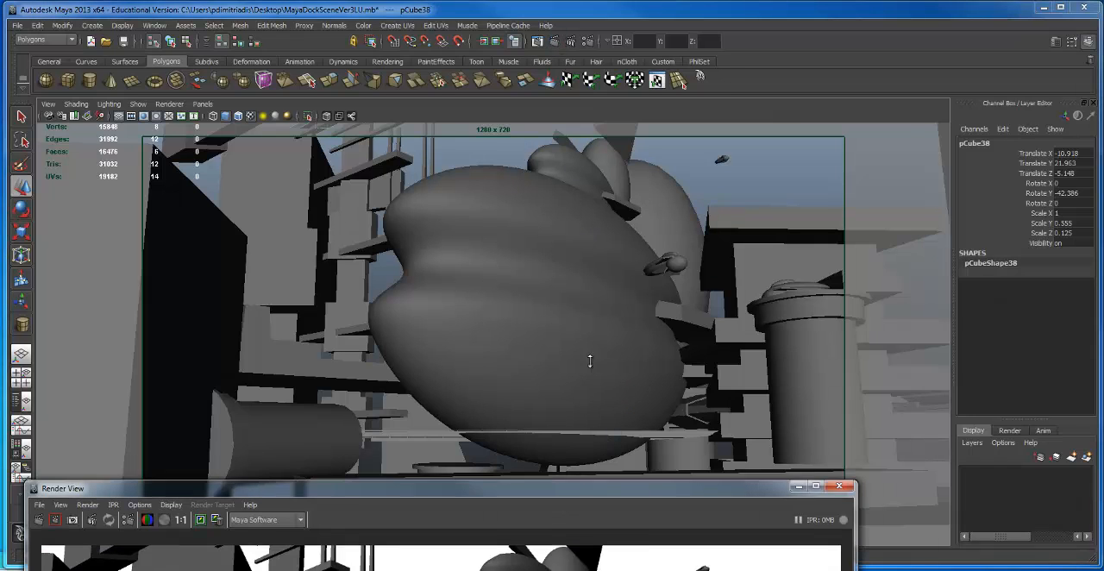
pyautogui.moveTo(563, 368); pyautogui.dragTo(551, 0)
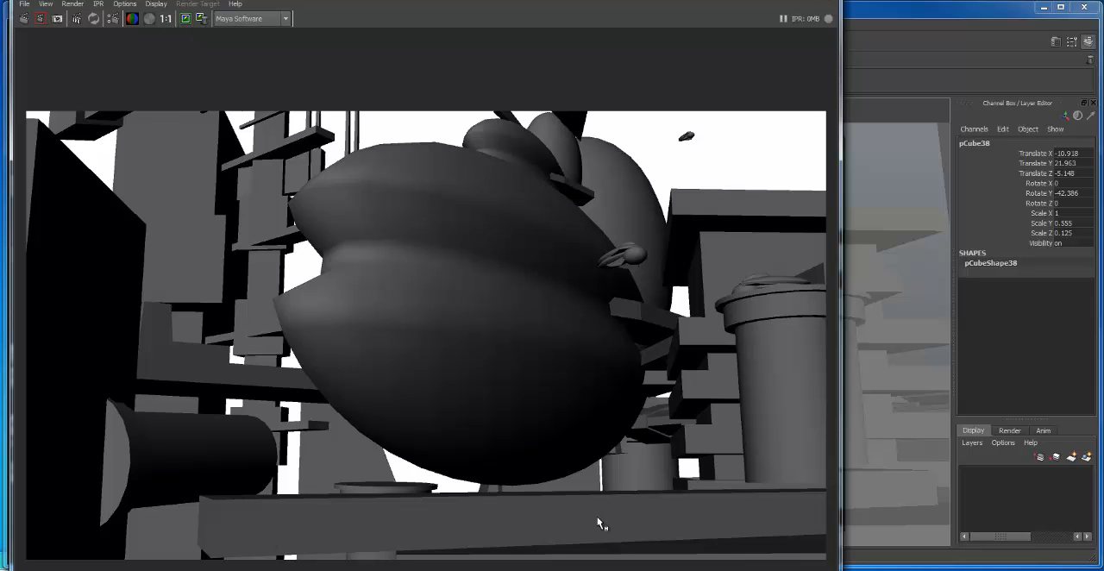
pyautogui.moveTo(250, 0); pyautogui.dragTo(322, 14)
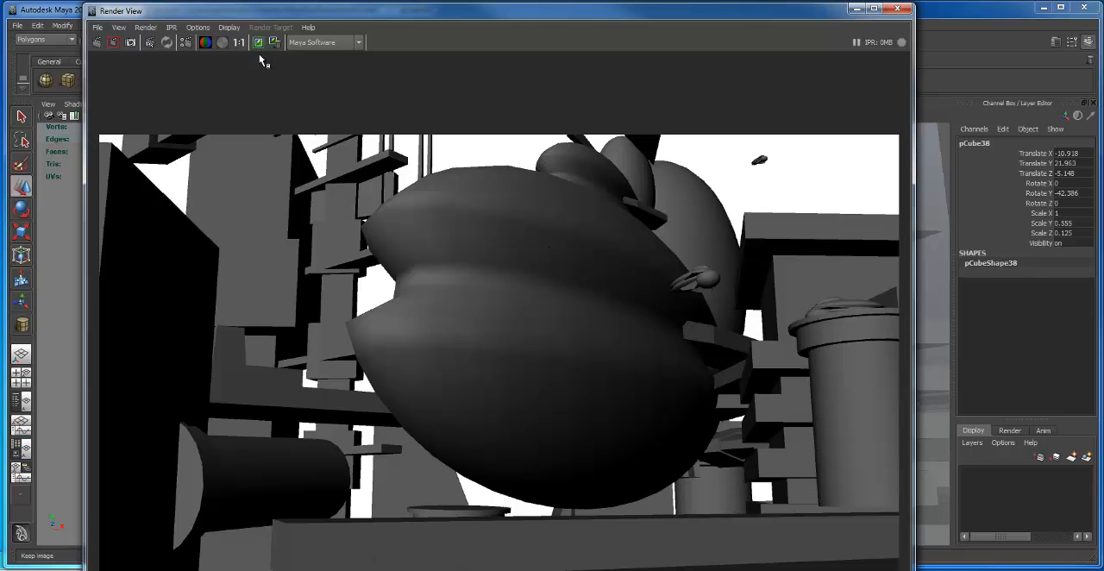
pyautogui.moveTo(614, 19); pyautogui.dragTo(599, 52)
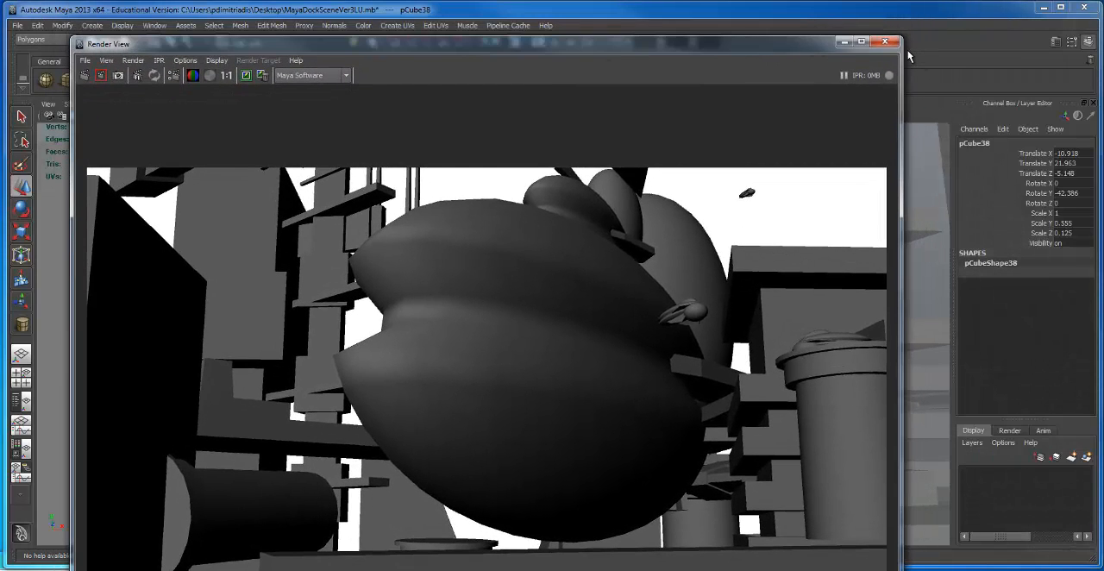
pyautogui.moveTo(903, 53); pyautogui.dragTo(846, 40)
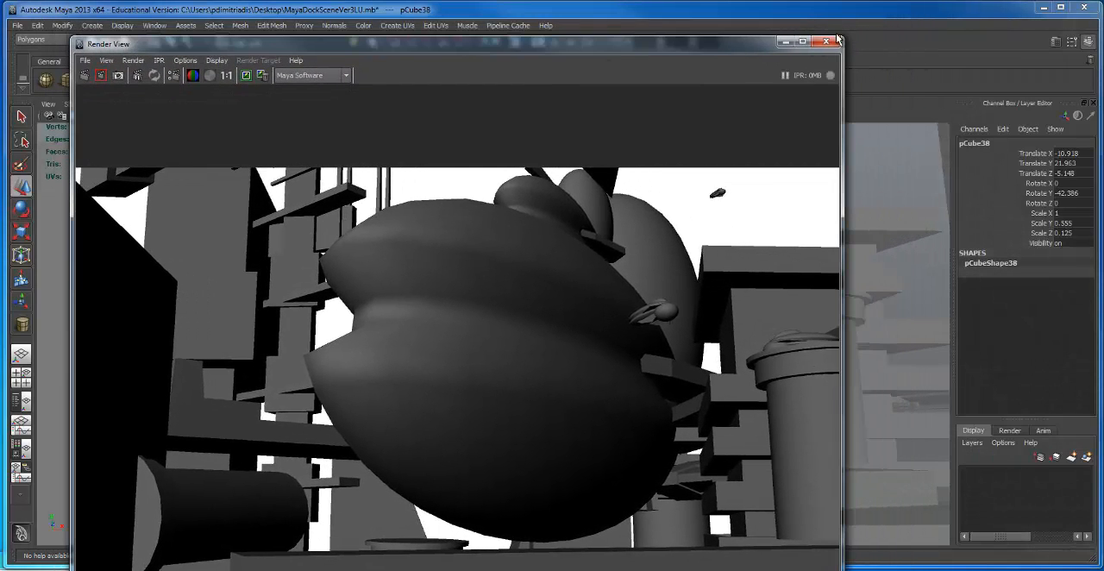
pyautogui.moveTo(761, 36); pyautogui.dragTo(723, 37)
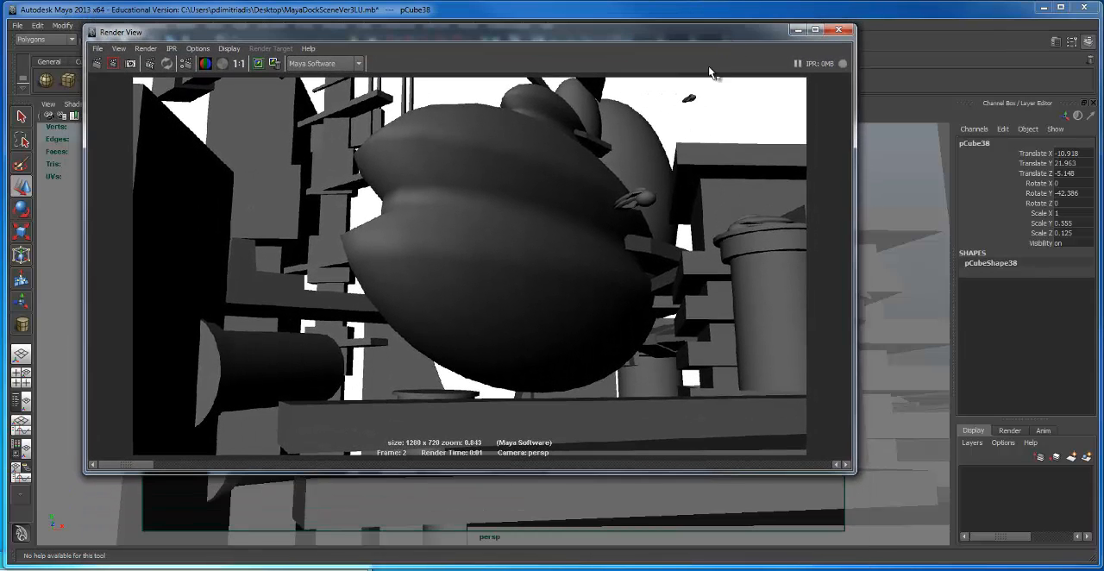
# Step: Compare the newest render with the earlier kept side view of the large ship, and put Render View away
pyautogui.moveTo(136, 468); pyautogui.dragTo(293, 462)
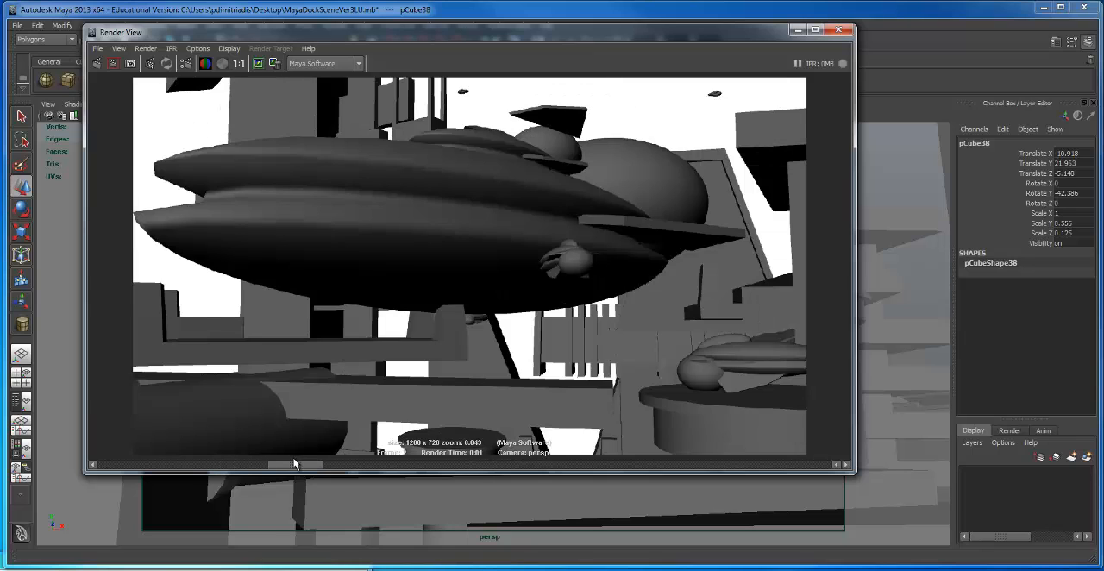
pyautogui.moveTo(294, 464); pyautogui.dragTo(155, 452)
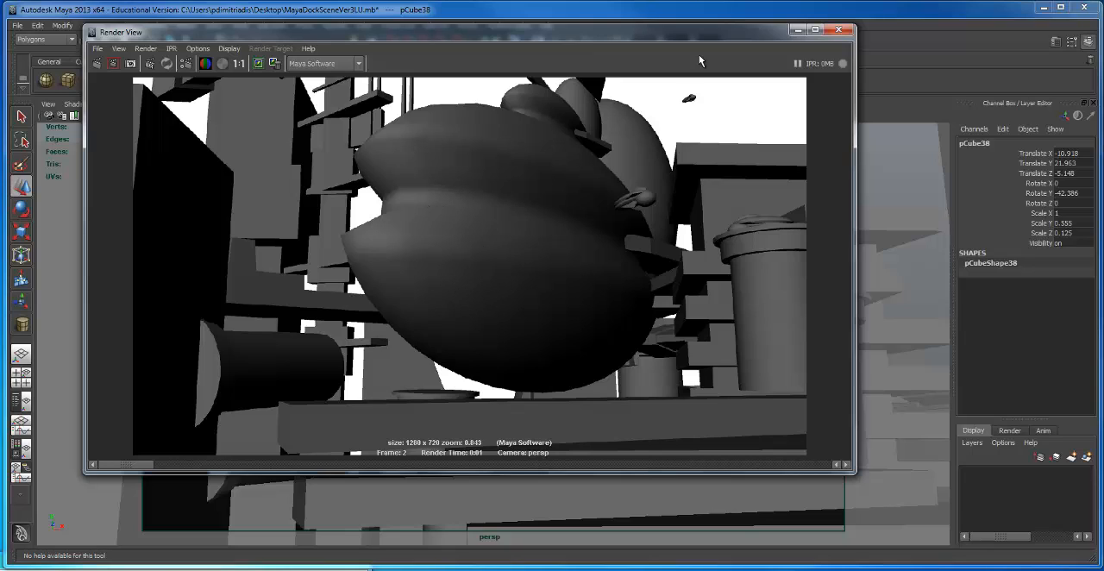
pyautogui.moveTo(739, 39); pyautogui.dragTo(728, 59)
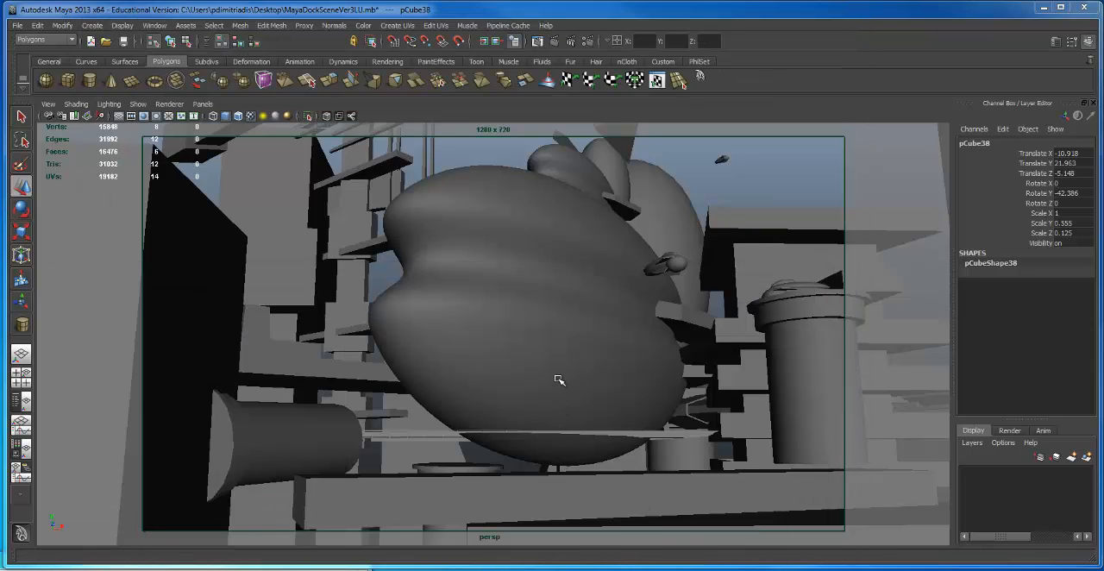
# Step: Switch the viewport from the perspective view to the Main camera
pyautogui.press('space')
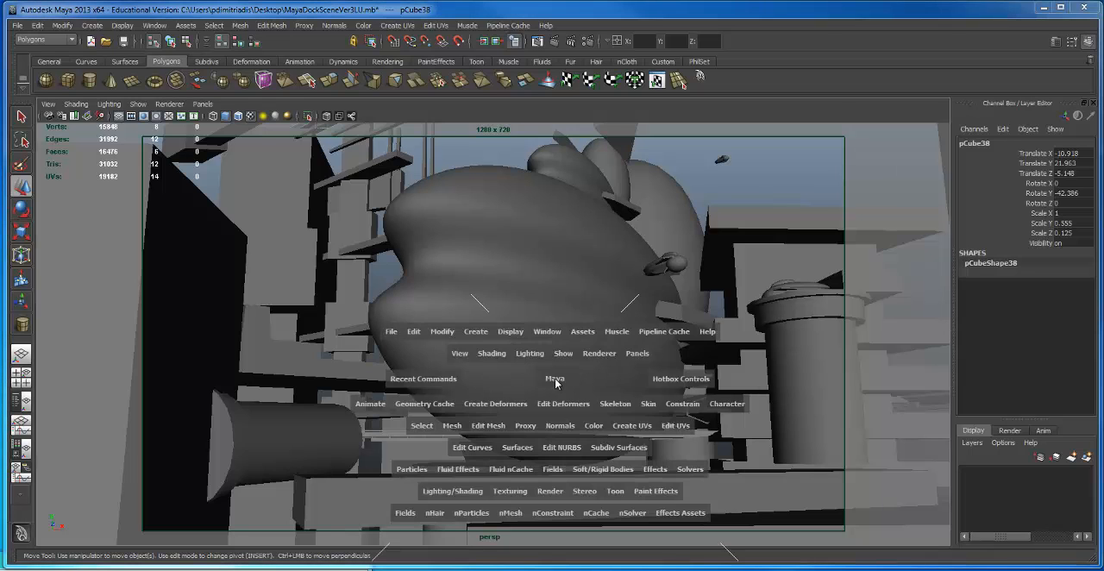
pyautogui.moveTo(554, 379); pyautogui.dragTo(556, 383)
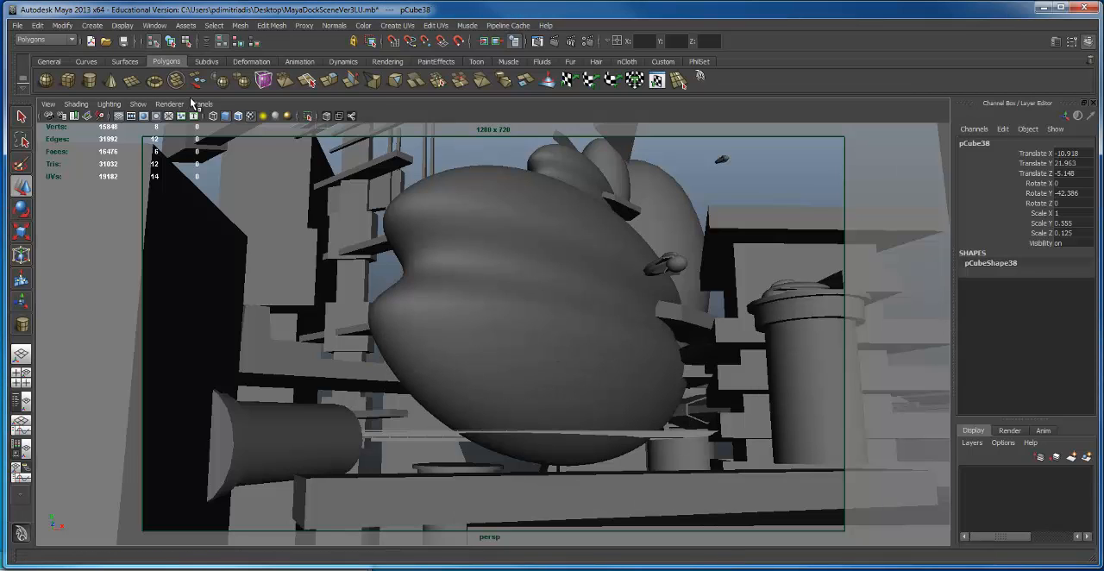
pyautogui.click(203, 103)
pyautogui.moveTo(213, 117)
pyautogui.click(309, 117)
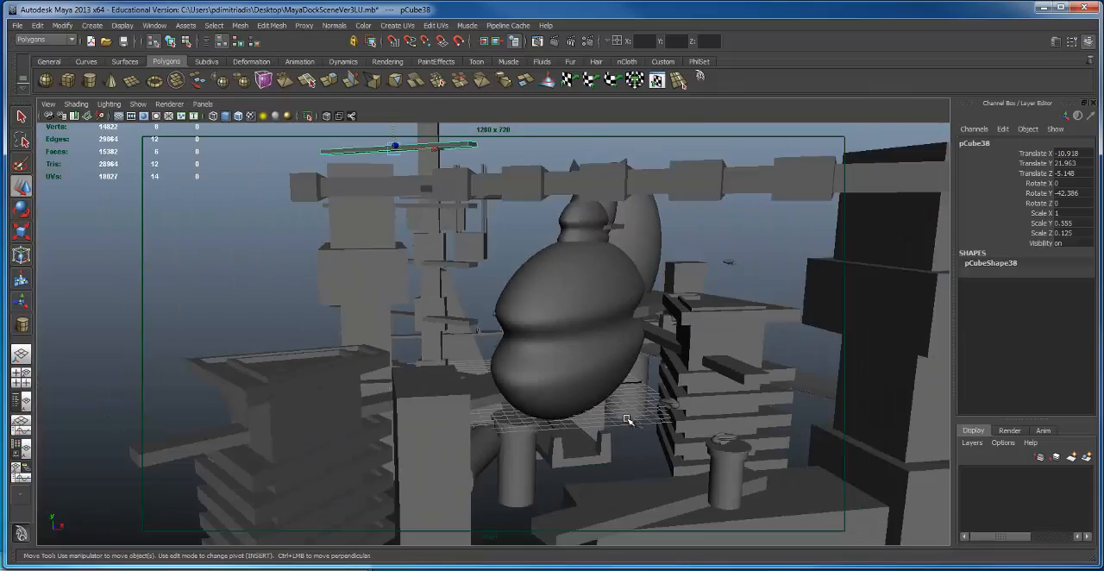
# Step: Examine the dock towers, overhead beam and large ship from above, the side and a low angle through the Main camera
pyautogui.keyDown('alt'); pyautogui.moveTo(616, 419); pyautogui.dragTo(616, 337); pyautogui.keyUp('alt')
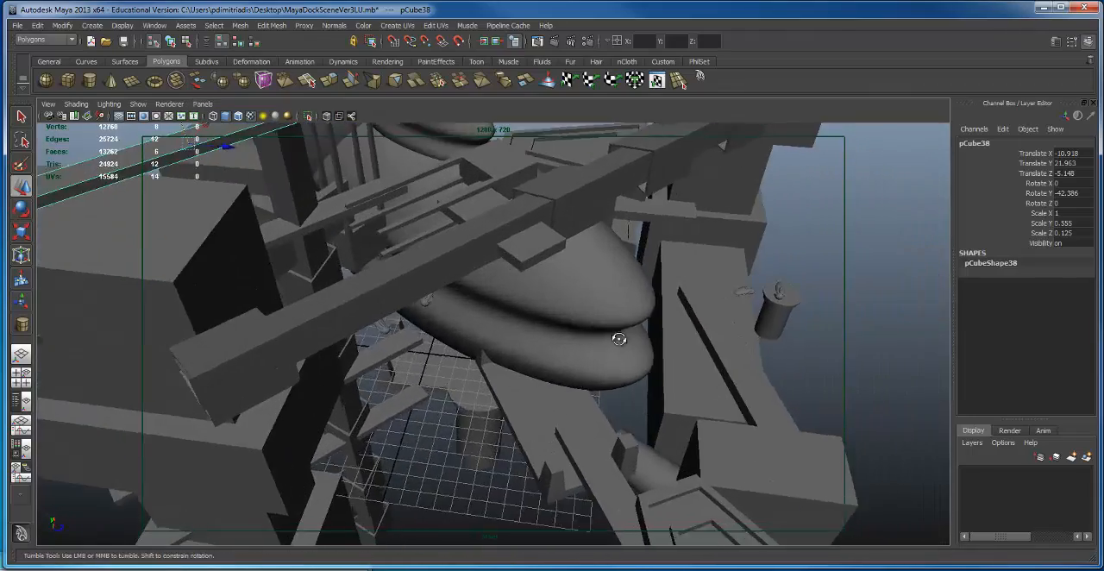
pyautogui.keyDown('alt'); pyautogui.moveTo(616, 337); pyautogui.dragTo(182, 322, button='right'); pyautogui.keyUp('alt')
pyautogui.keyDown('alt'); pyautogui.moveTo(182, 322); pyautogui.dragTo(299, 359); pyautogui.keyUp('alt')
pyautogui.keyDown('alt'); pyautogui.moveTo(299, 360); pyautogui.dragTo(479, 342, button='right'); pyautogui.keyUp('alt')
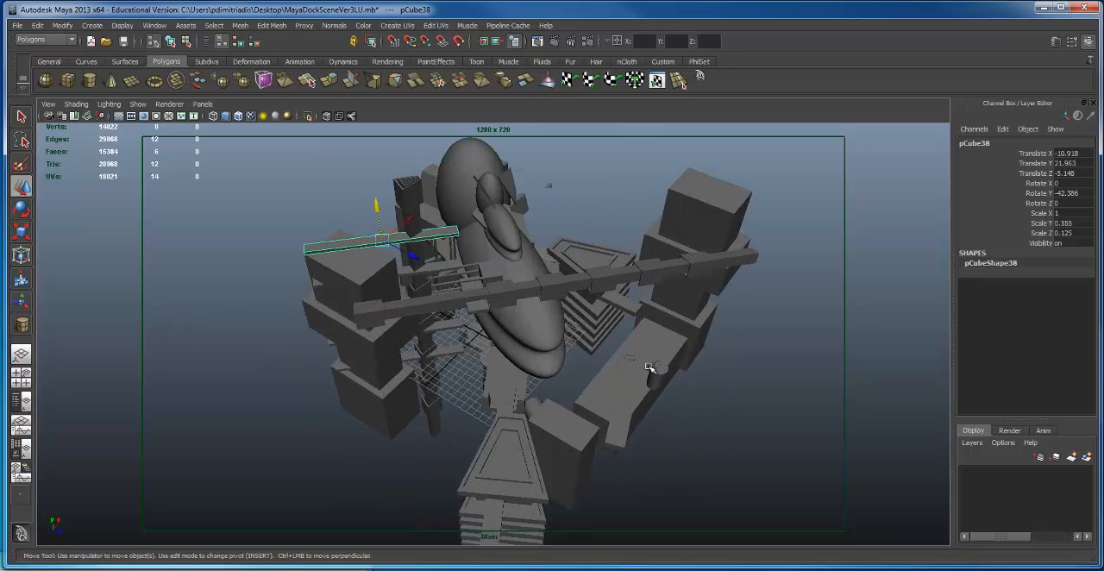
pyautogui.keyDown('alt'); pyautogui.moveTo(655, 367); pyautogui.dragTo(468, 320); pyautogui.keyUp('alt')
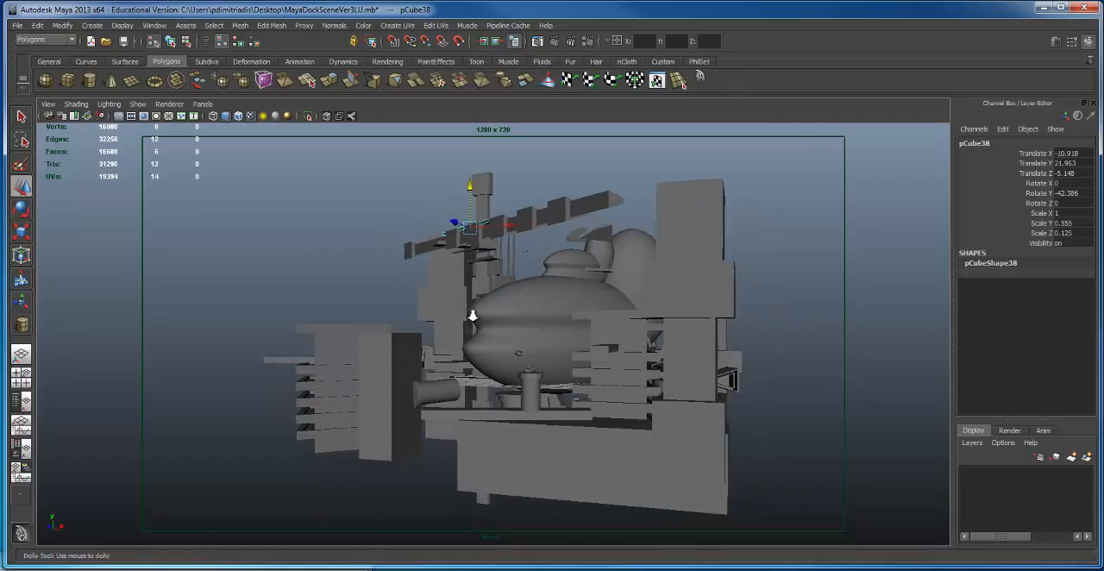
pyautogui.keyDown('alt'); pyautogui.moveTo(469, 320); pyautogui.dragTo(660, 306, button='right'); pyautogui.keyUp('alt')
pyautogui.keyDown('alt'); pyautogui.moveTo(661, 306); pyautogui.dragTo(382, 279); pyautogui.keyUp('alt')
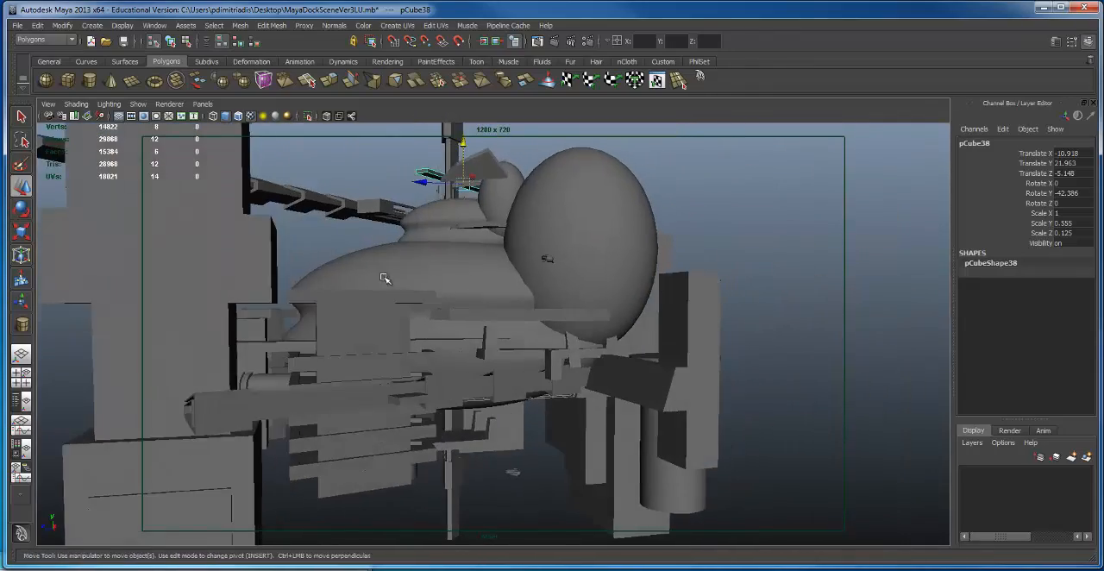
pyautogui.keyDown('alt'); pyautogui.moveTo(382, 279); pyautogui.dragTo(552, 265, button='right'); pyautogui.keyUp('alt')
pyautogui.keyDown('alt'); pyautogui.moveTo(301, 270); pyautogui.dragTo(454, 342); pyautogui.keyUp('alt')
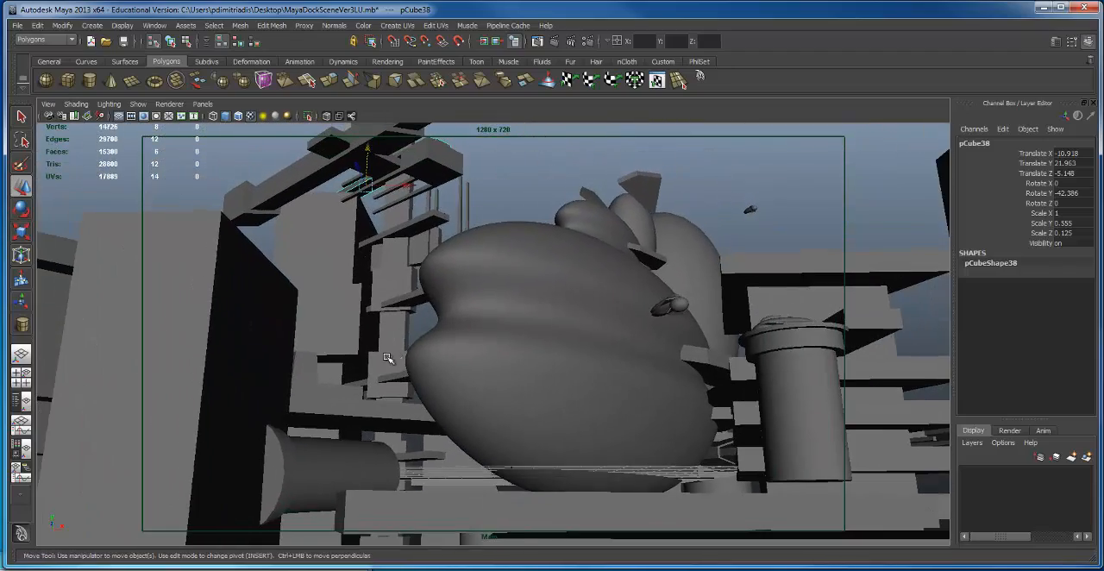
# Step: Flatten the large ship to Scale Y 3.094, and check it in a 1280 x 720 render from the Main camera
pyautogui.keyDown('alt'); pyautogui.moveTo(387, 365); pyautogui.dragTo(655, 307); pyautogui.keyUp('alt')
pyautogui.click(655, 308)
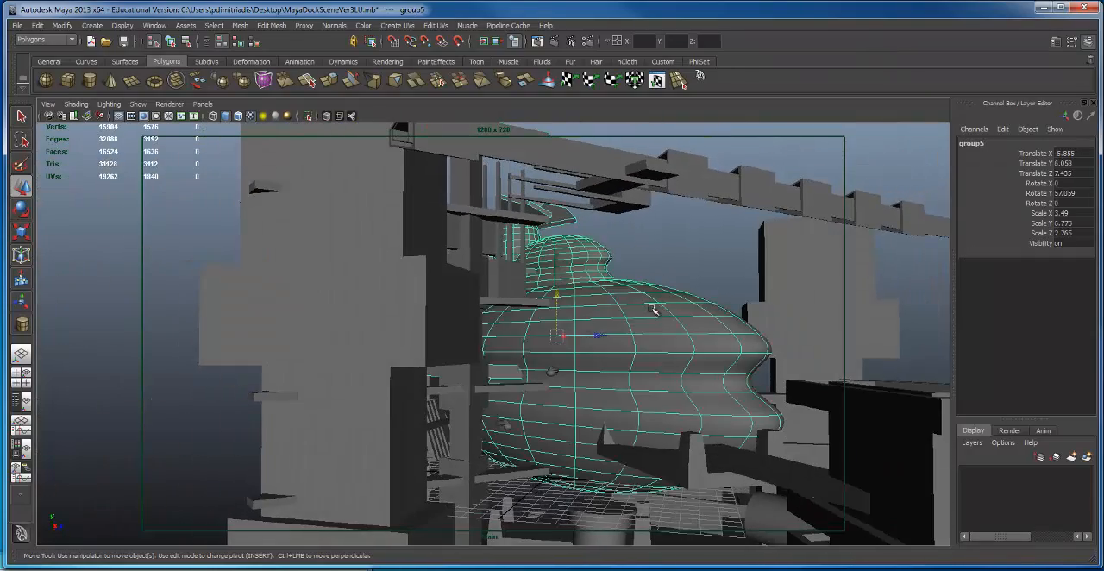
pyautogui.keyDown('alt'); pyautogui.moveTo(587, 281); pyautogui.dragTo(770, 328); pyautogui.keyUp('alt')
pyautogui.press('r')
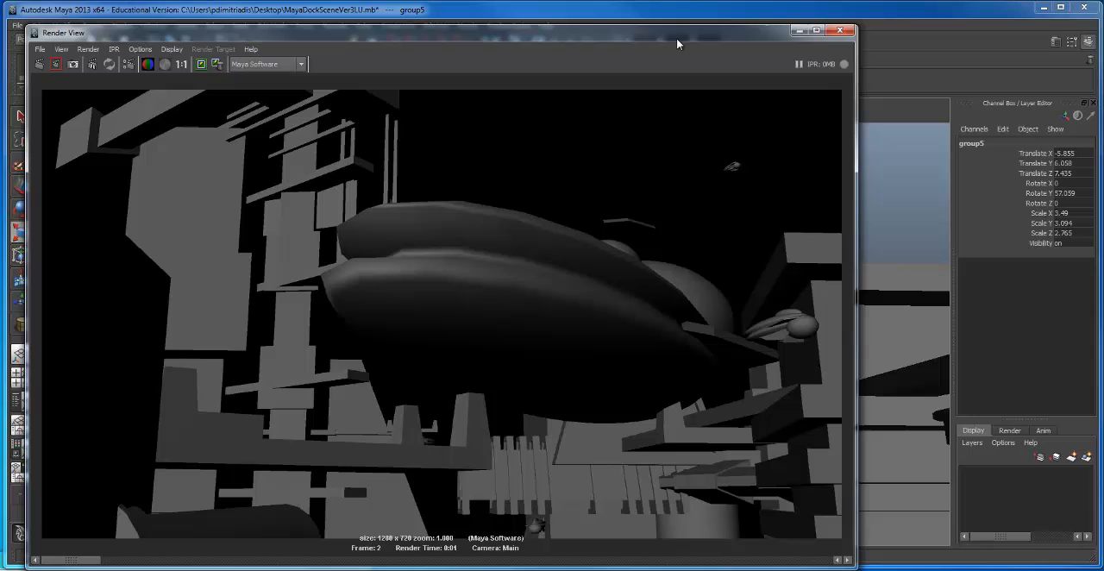
pyautogui.click(839, 30)
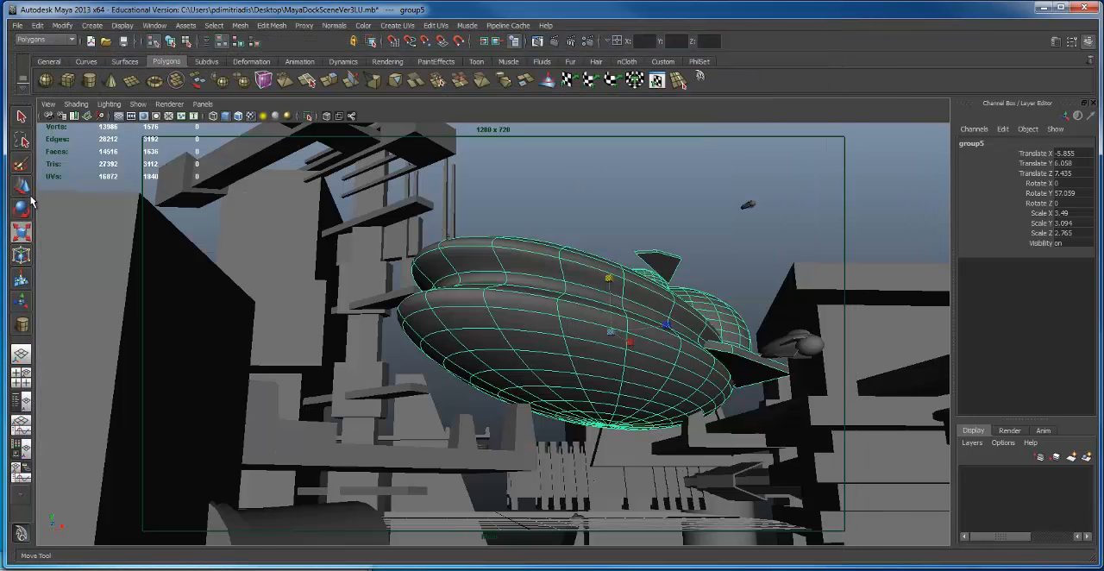
# Step: Show the Outliner beside the perspective view, and open the Main camera's attributes
pyautogui.click(21, 402)
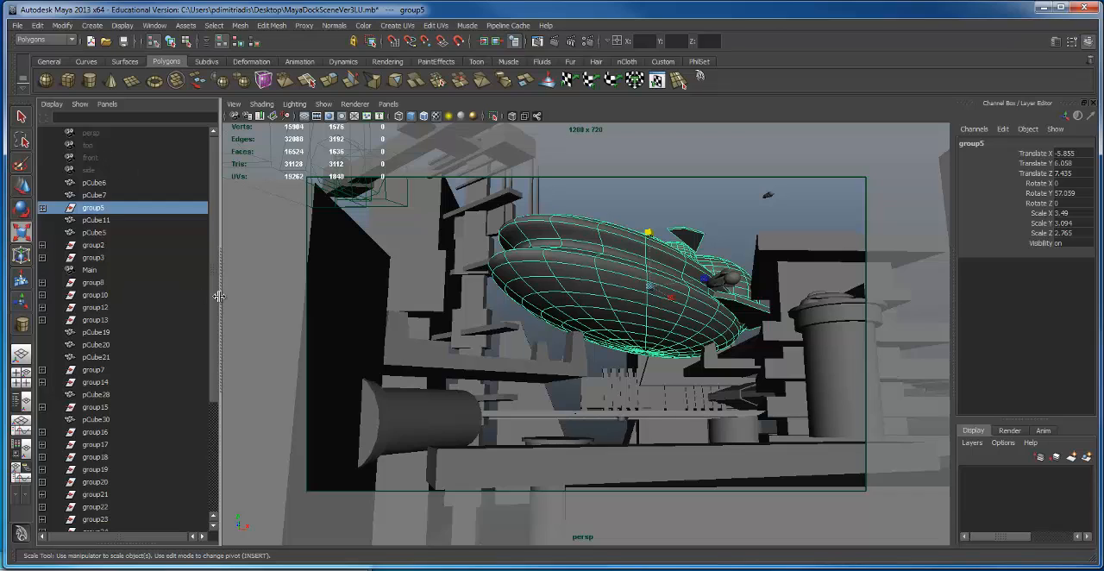
pyautogui.scroll(-5, 206, 419)
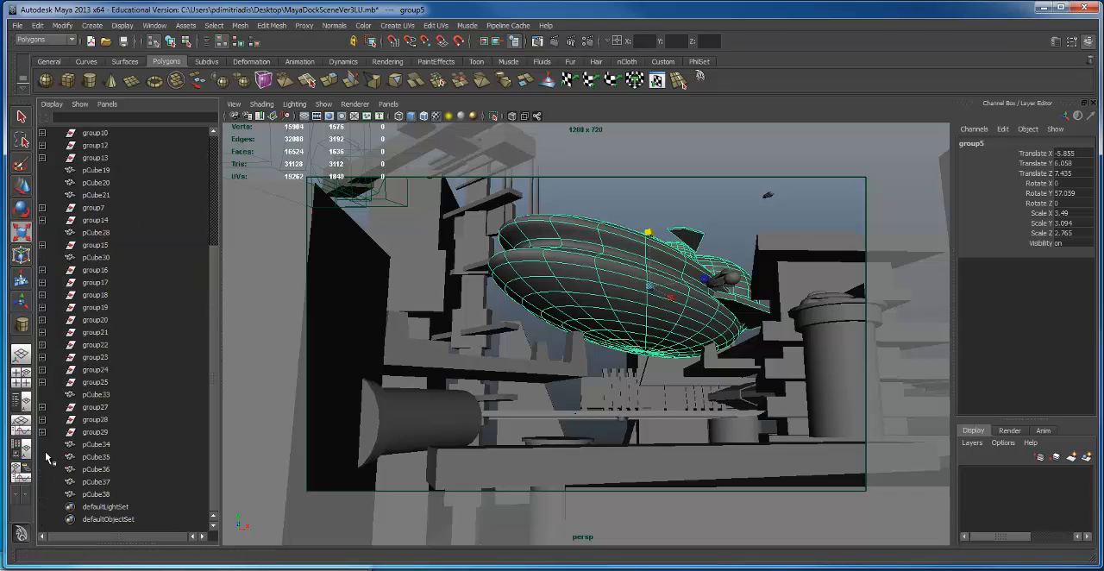
pyautogui.scroll(5, 84, 345)
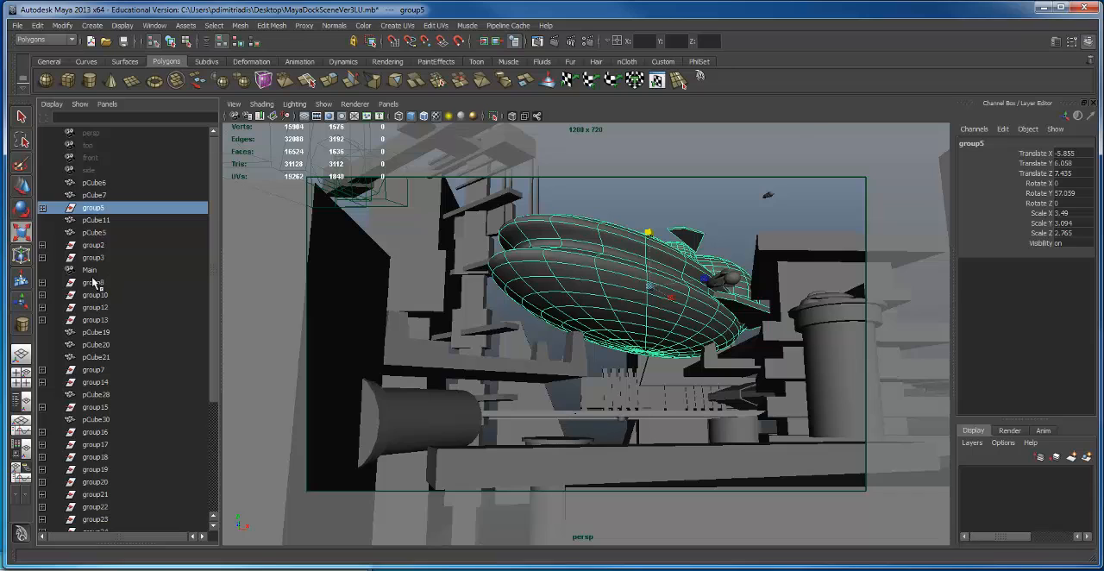
pyautogui.doubleClick(90, 271)
pyautogui.click(90, 298)
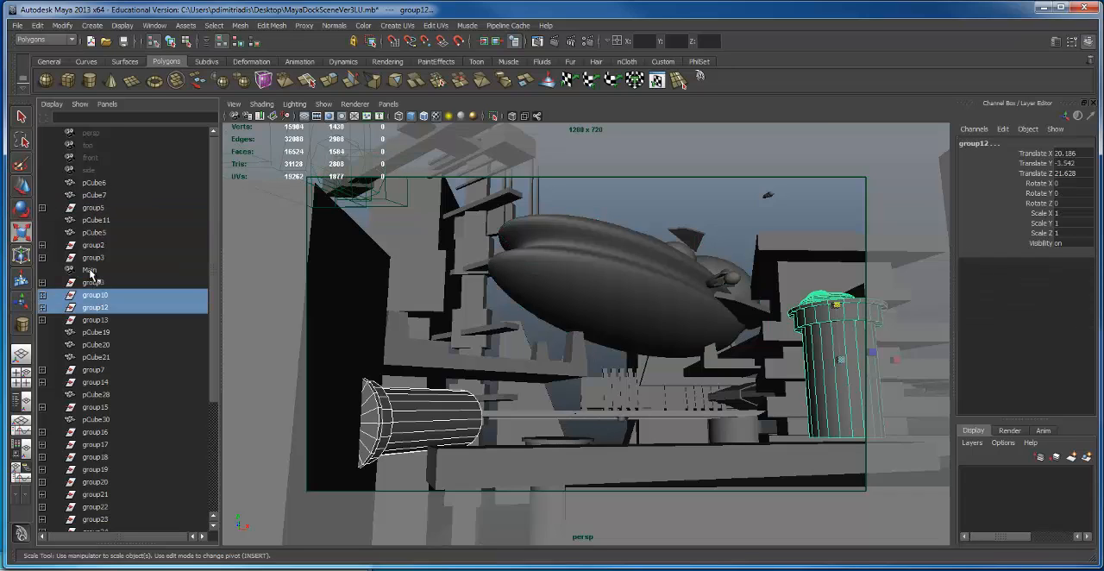
pyautogui.click(89, 272)
pyautogui.hotkey('ctrl', 'a')
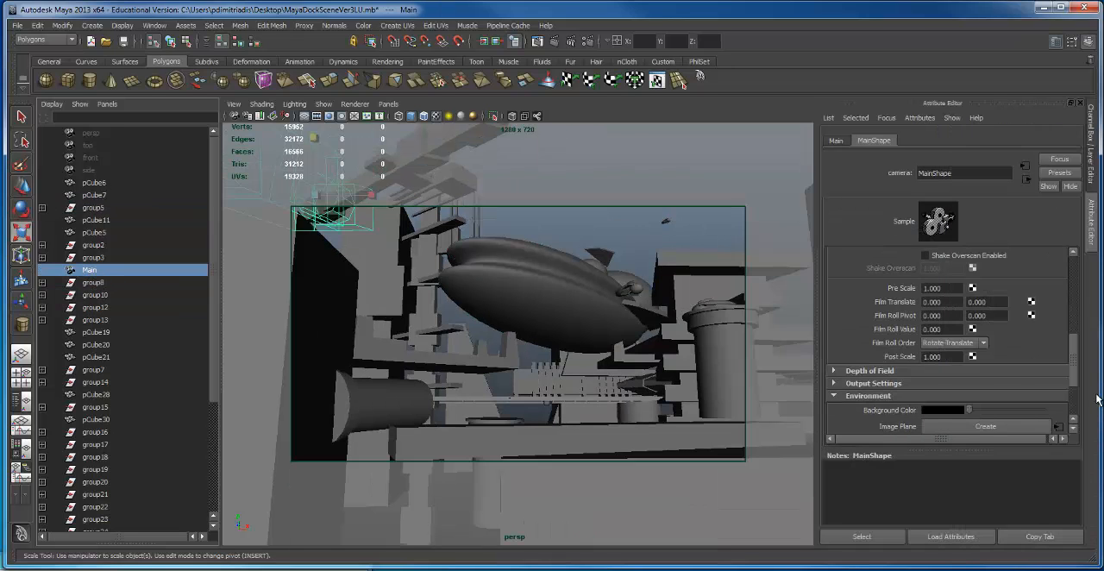
# Step: Set the Main camera's Environment background color to white, and render the perspective view
pyautogui.click(949, 410)
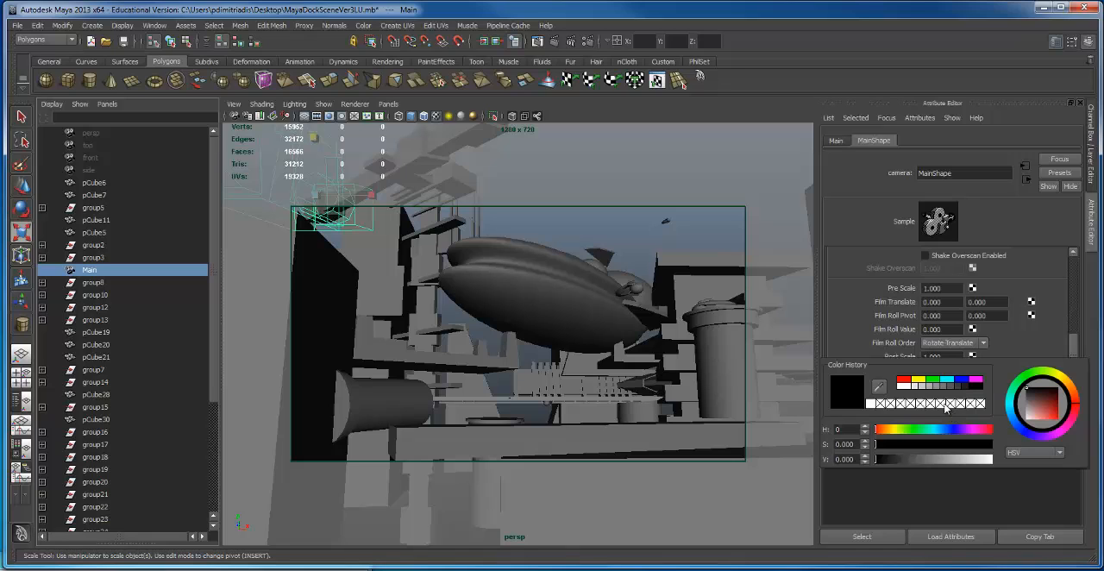
pyautogui.click(902, 386)
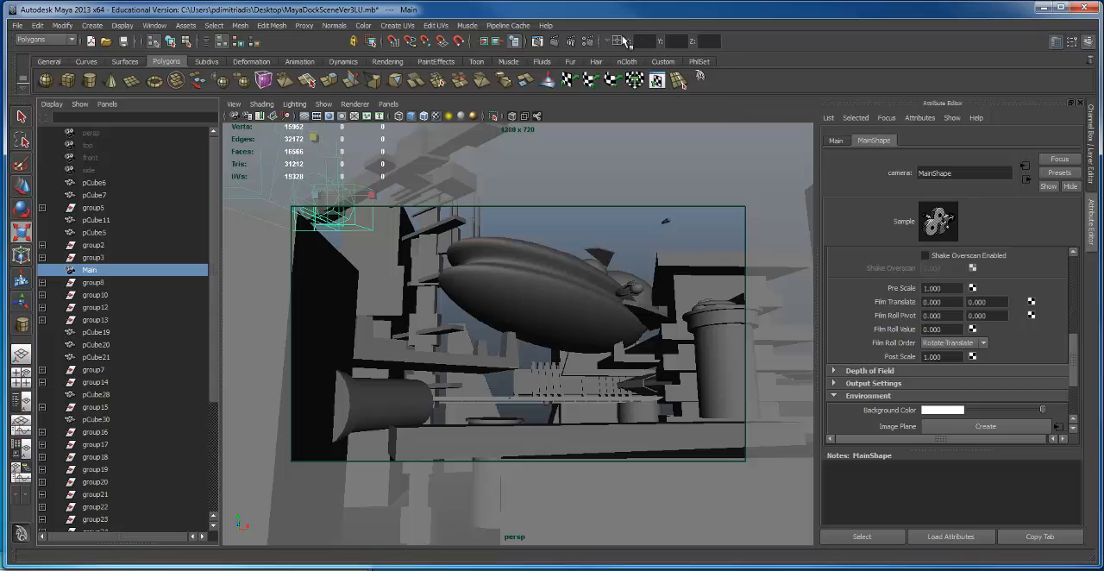
pyautogui.click(555, 42)
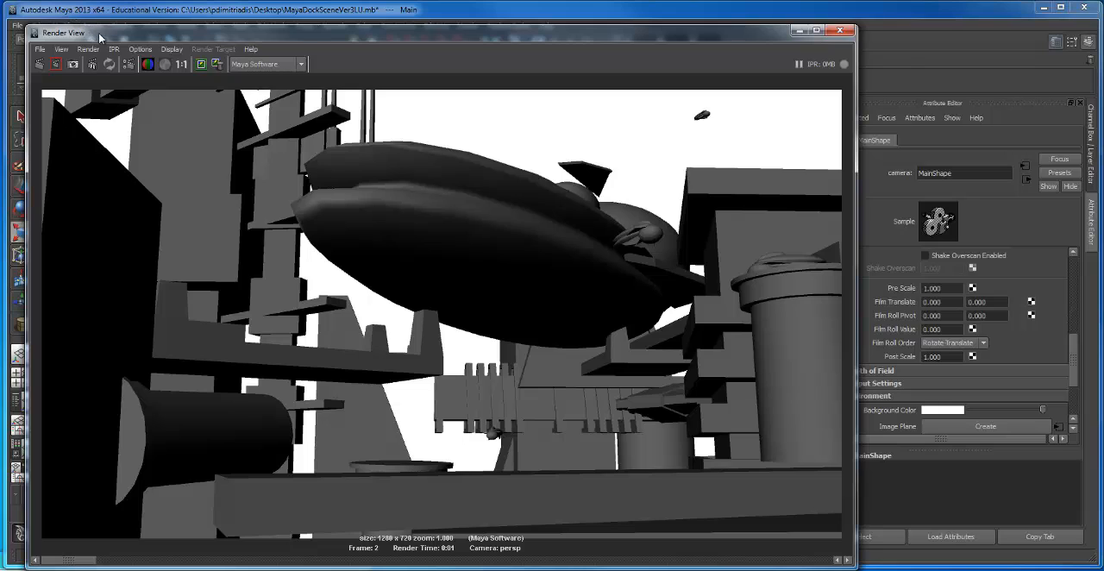
pyautogui.moveTo(93, 32); pyautogui.dragTo(138, 530)
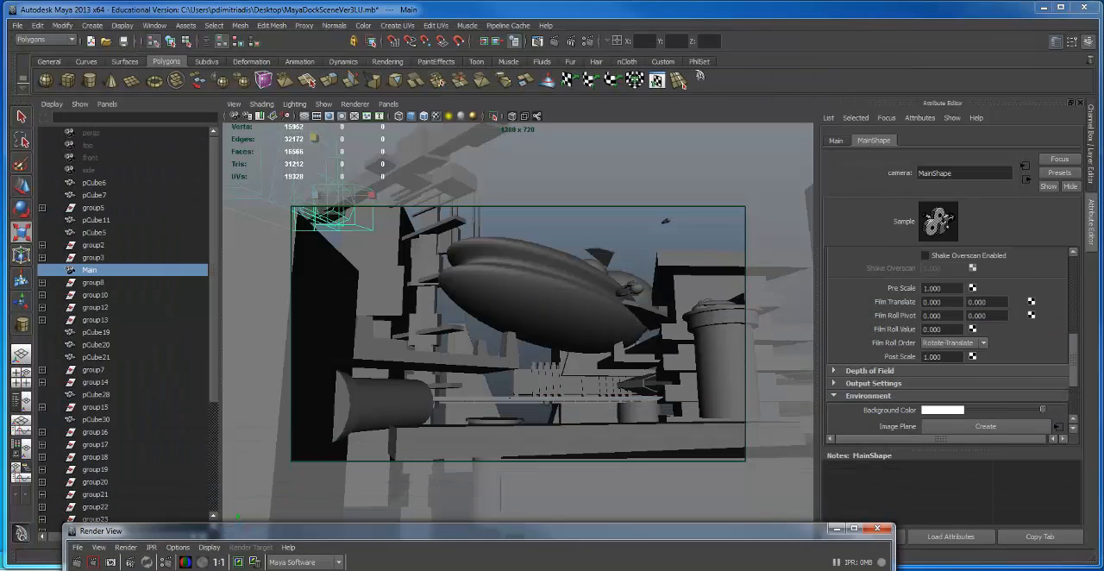